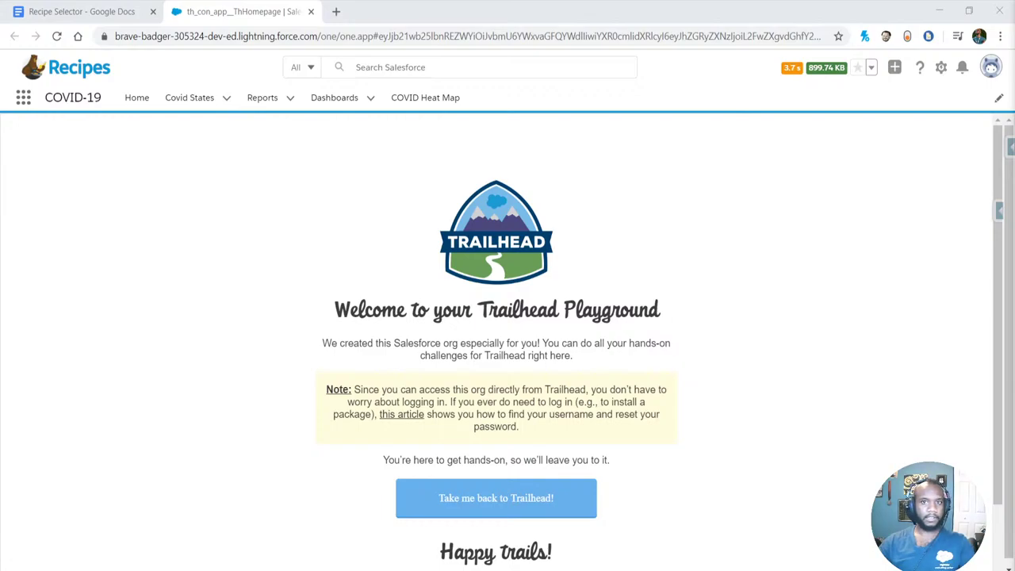
# - Leave the Playground welcome page for the blank 'Recipe Selector' Google Doc
pyautogui.click(256, 140)
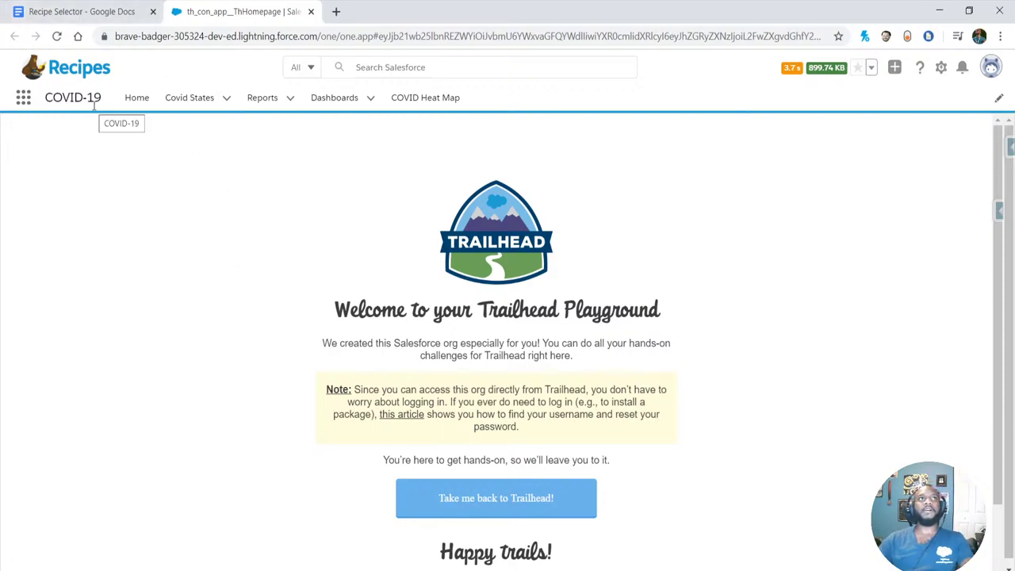
pyautogui.click(85, 16)
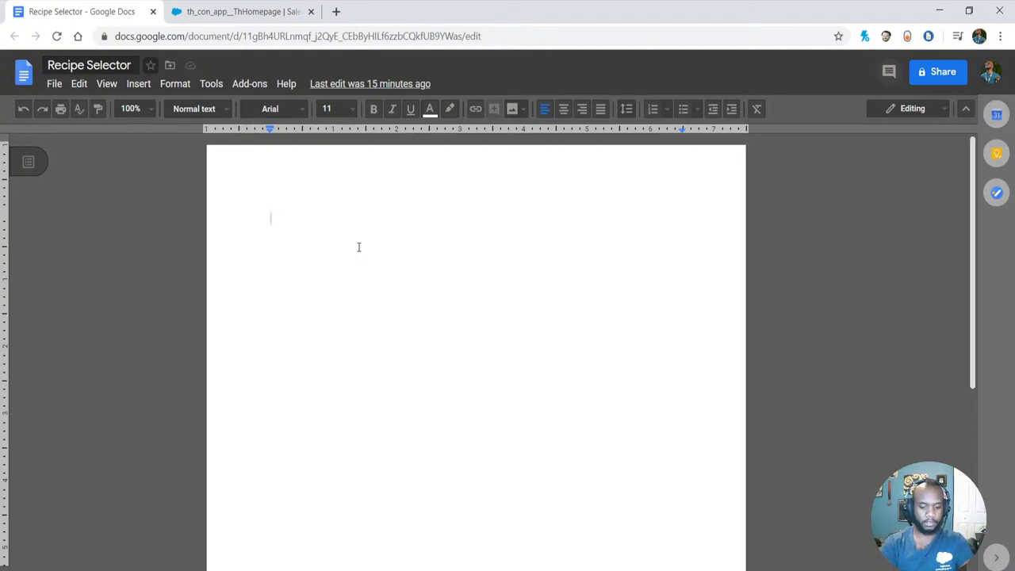
# - Write an 'Overview' heading and a sentence on finding food selection/recipes easily using Salesforce
pyautogui.write('Over')
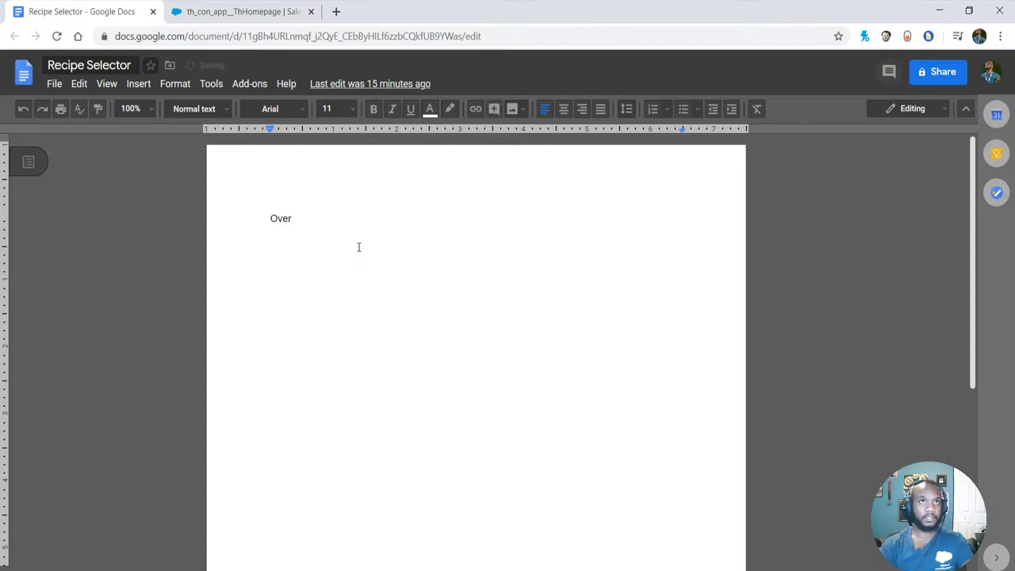
pyautogui.write('view')
pyautogui.press('Return')
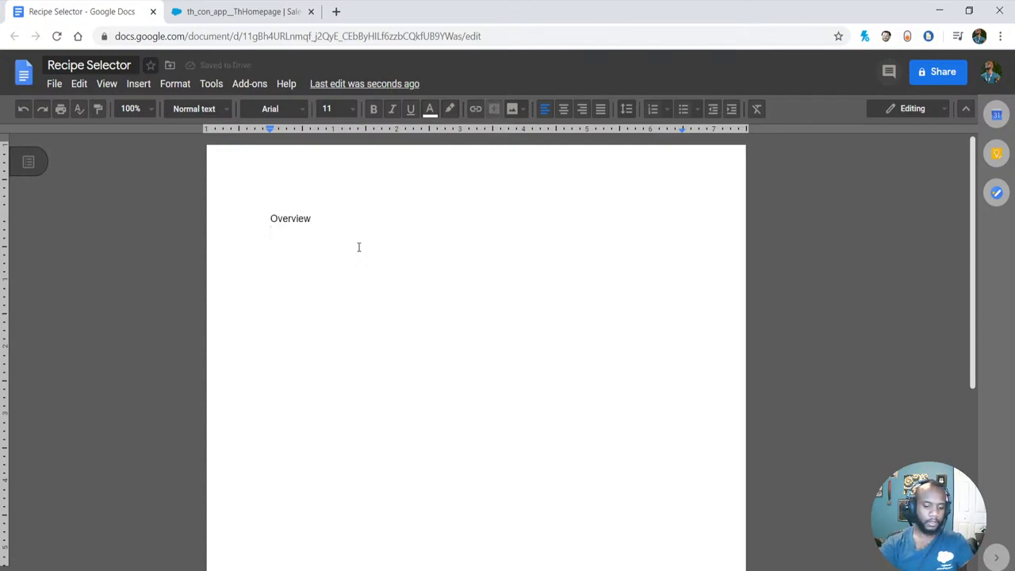
pyautogui.write('We')
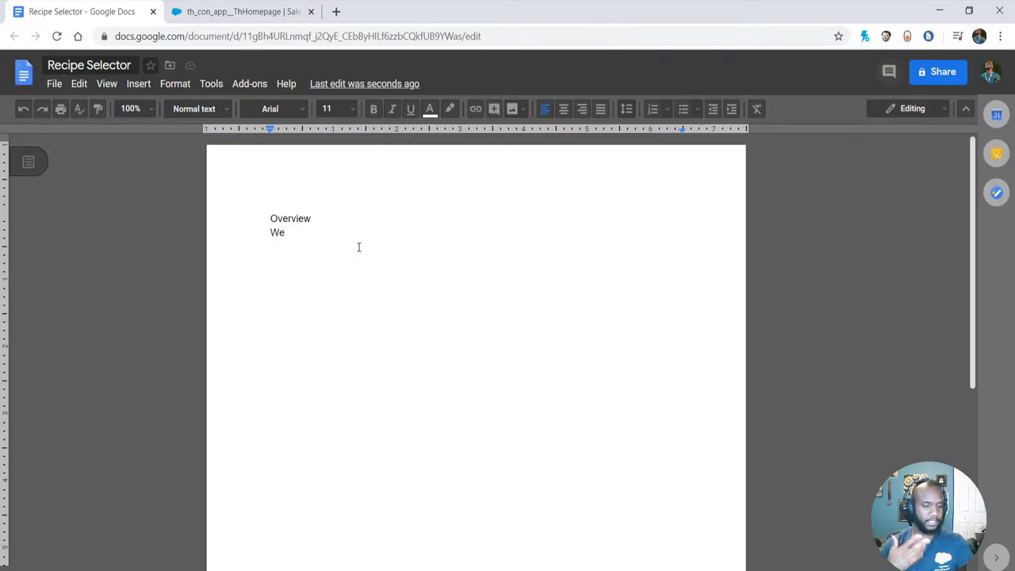
pyautogui.write('w')
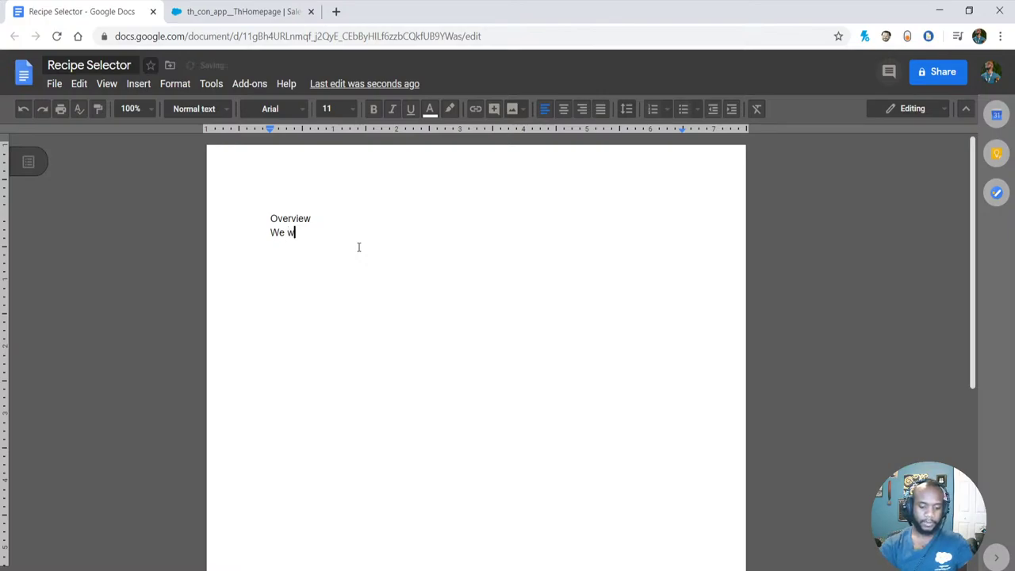
pyautogui.write('ant the ')
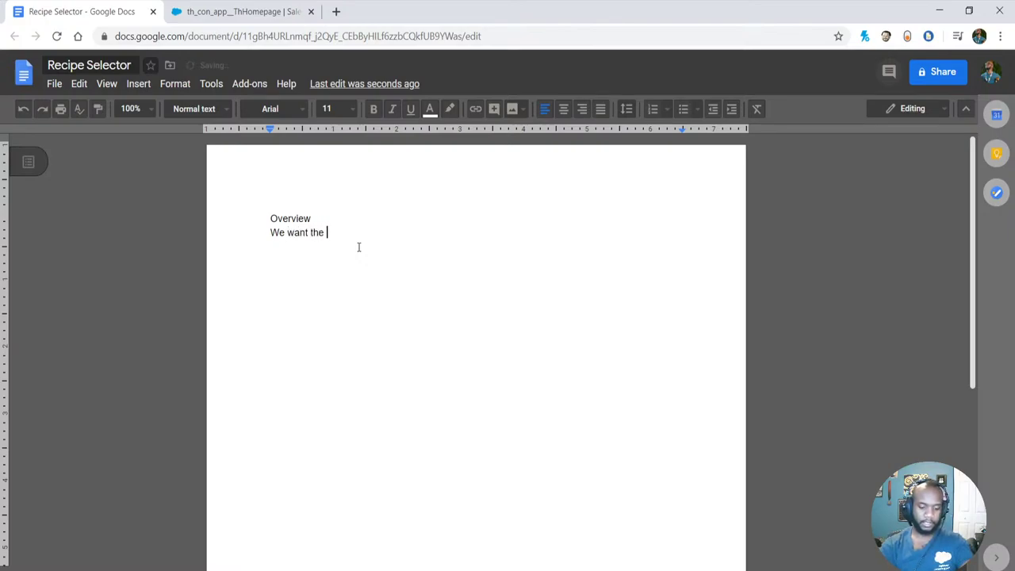
pyautogui.write('ability to find')
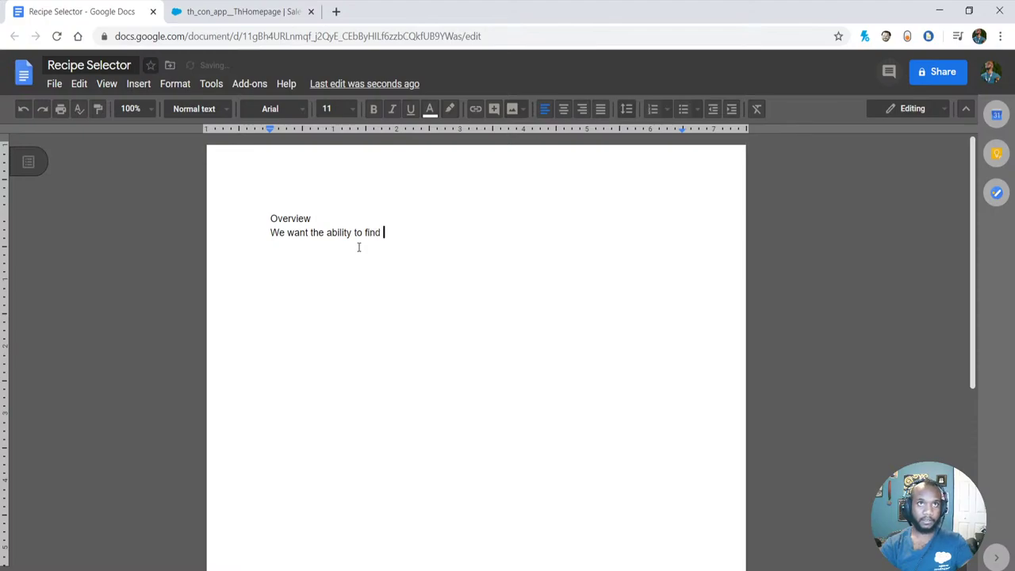
pyautogui.press('BackSpace')
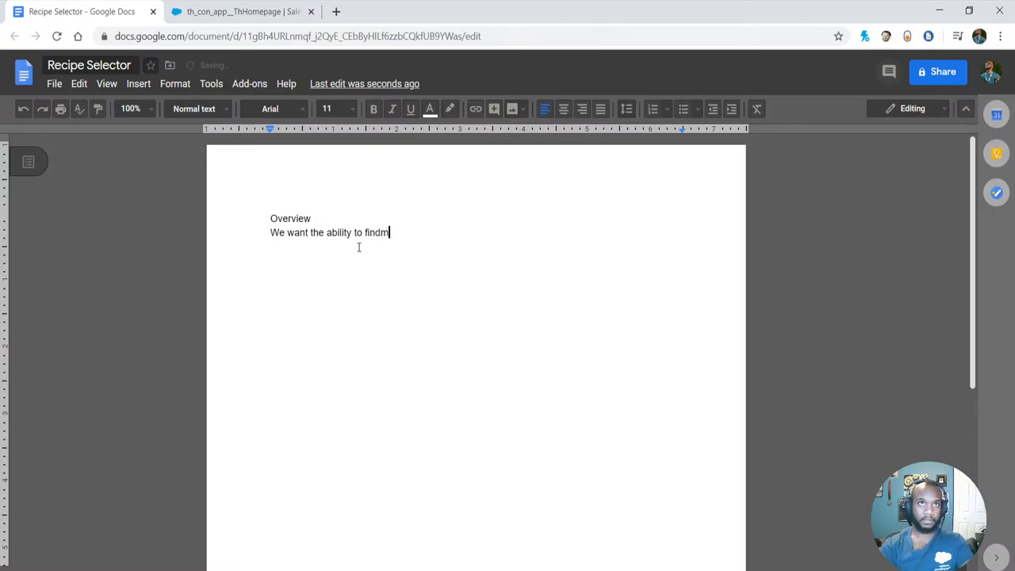
pyautogui.write('. ')
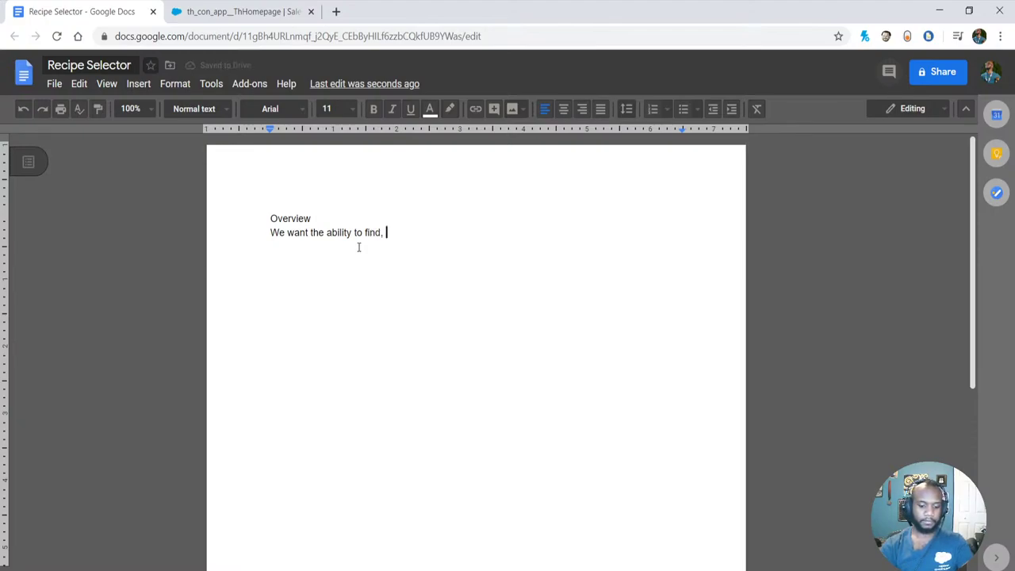
pyautogui.write('food se')
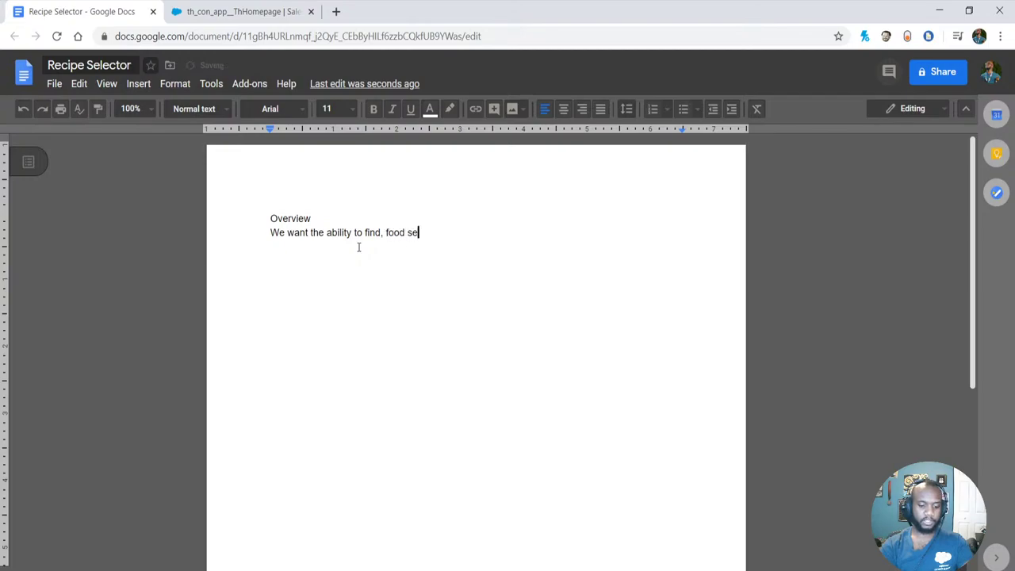
pyautogui.write('lection/')
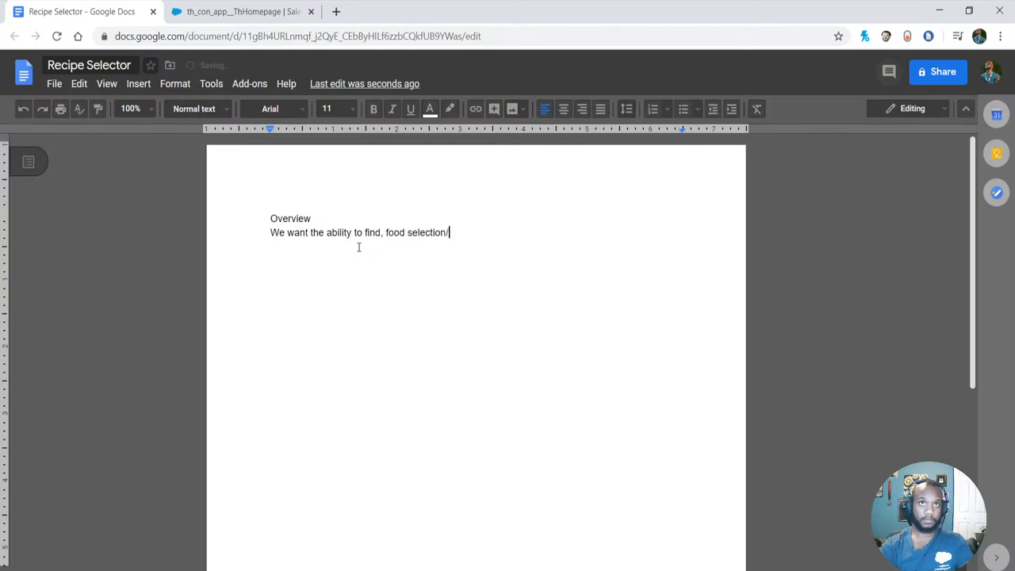
pyautogui.write('recipes')
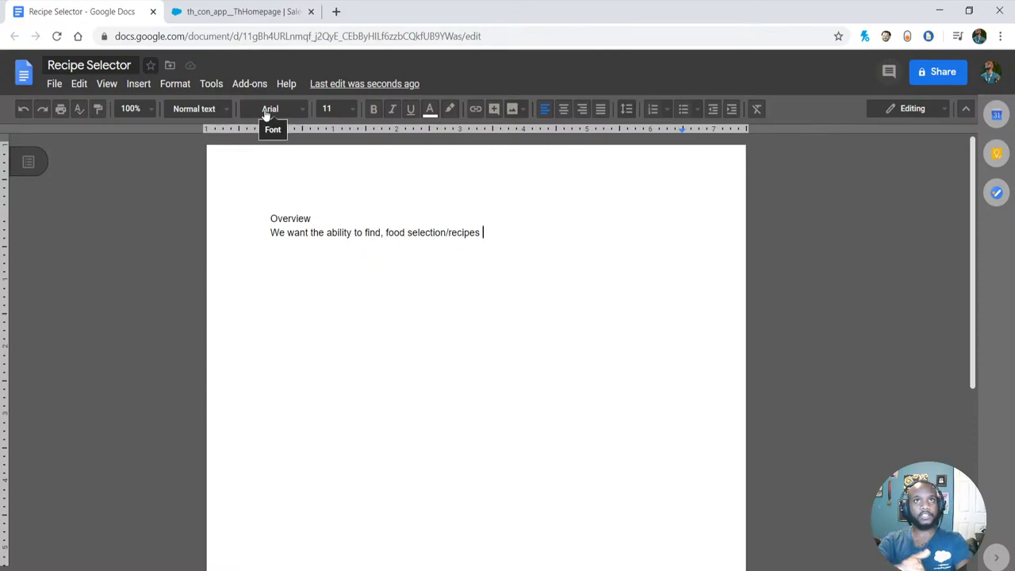
pyautogui.write('easil')
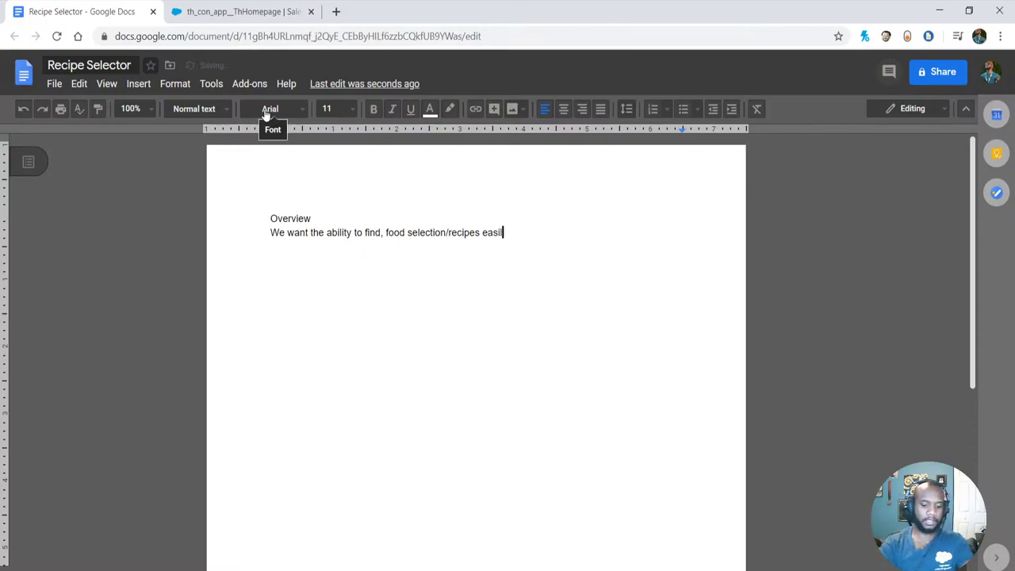
pyautogui.write('y using salesforce. ')
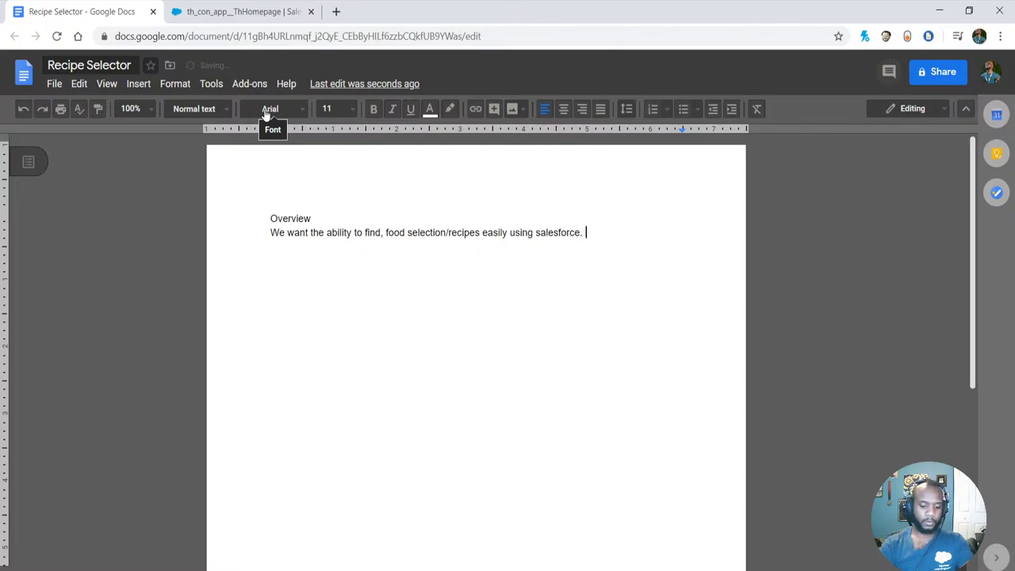
pyautogui.write('Be ')
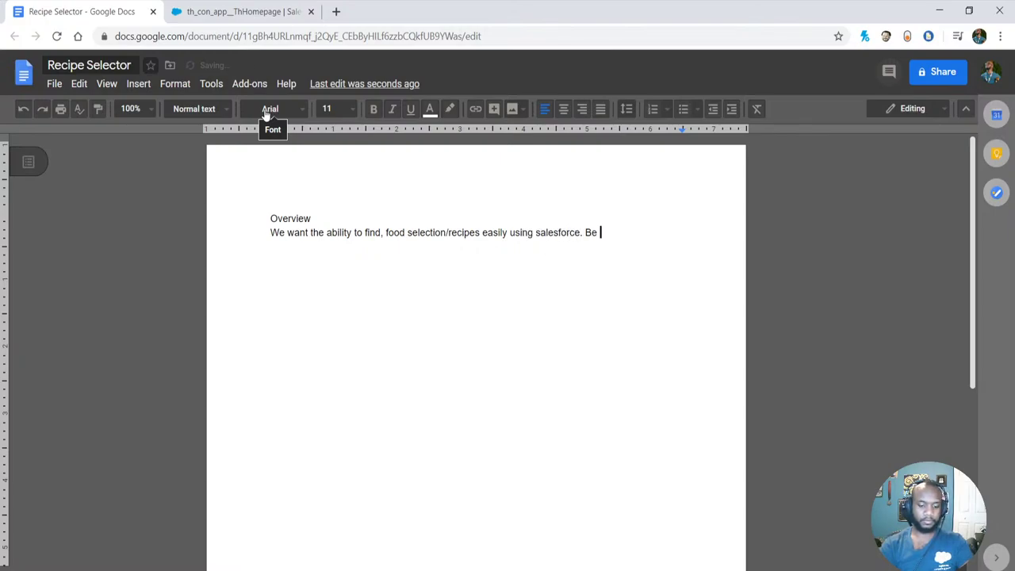
pyautogui.write('able rate the ')
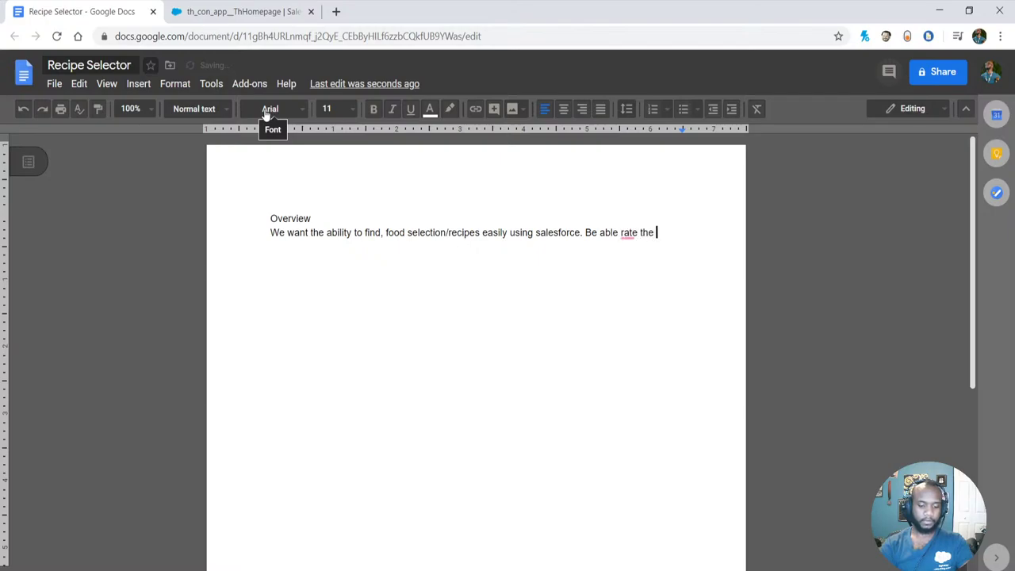
pyautogui.write('food we eaten for the week. ')
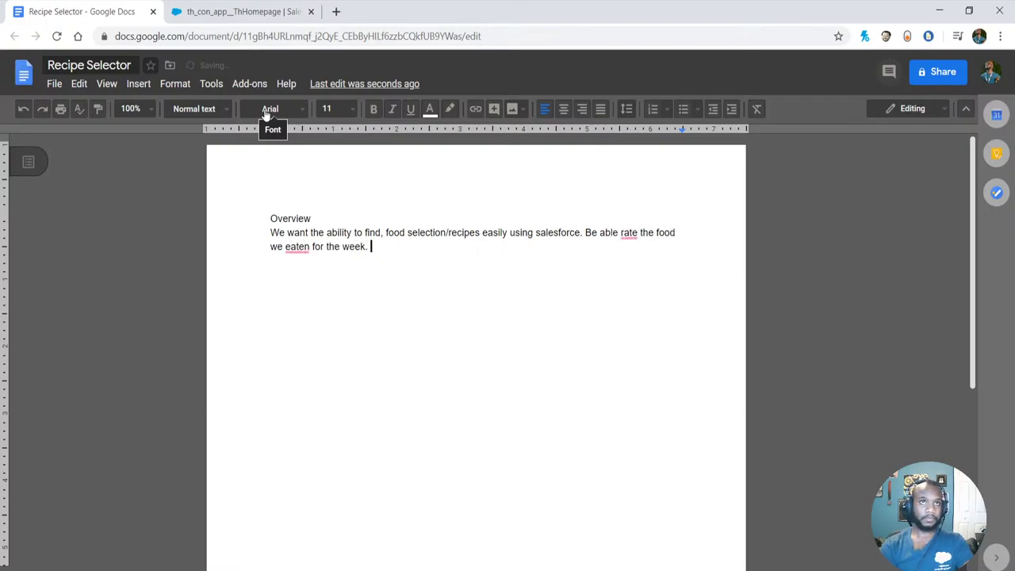
pyautogui.write('And ')
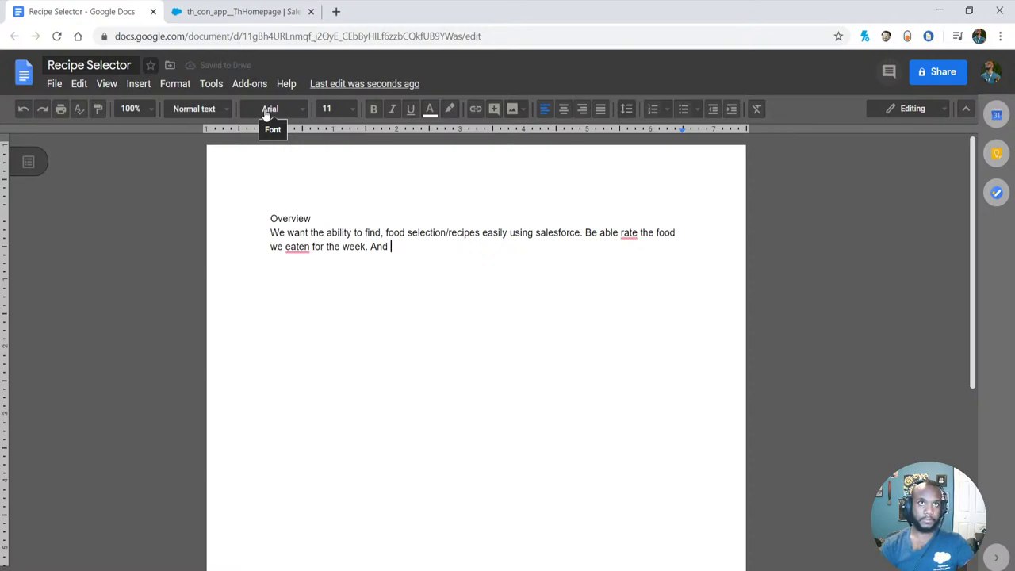
pyautogui.write('have so')
# - Finish the sentence with 'for the week.', accept 'have eaten', and begin a 'Technical' line
pyautogui.press('BackSpace')
pyautogui.press('BackSpace')
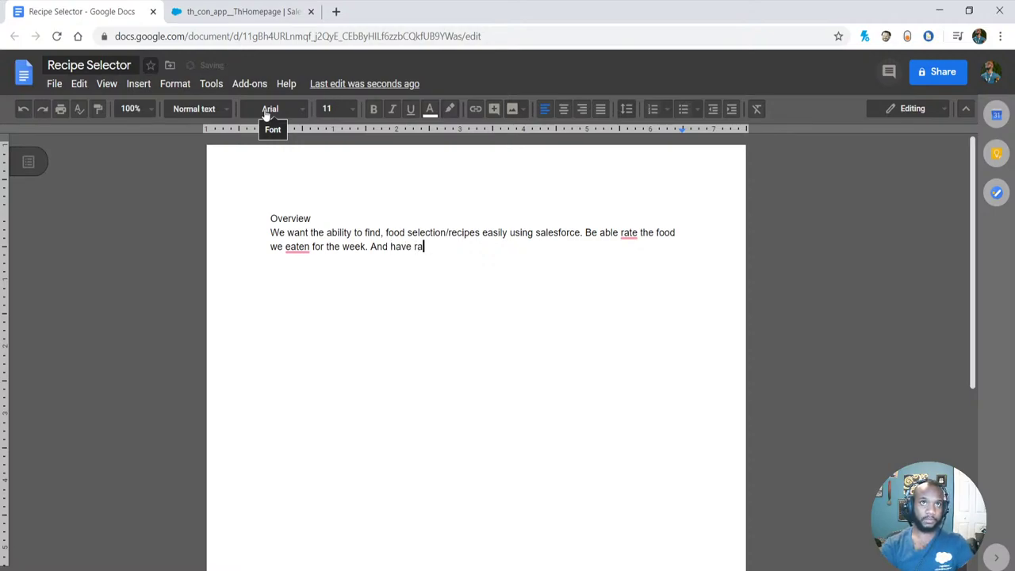
pyautogui.write('ra')
pyautogui.press('BackSpace')
pyautogui.press('BackSpace')
pyautogui.press('BackSpace')
pyautogui.press('BackSpace')
pyautogui.press('BackSpace')
pyautogui.press('BackSpace')
pyautogui.press('BackSpace')
pyautogui.press('BackSpace')
pyautogui.press('BackSpace')
pyautogui.press('BackSpace')
pyautogui.press('BackSpace')
pyautogui.press('BackSpace')
pyautogui.press('BackSpace')
pyautogui.press('BackSpace')
pyautogui.press('BackSpace')
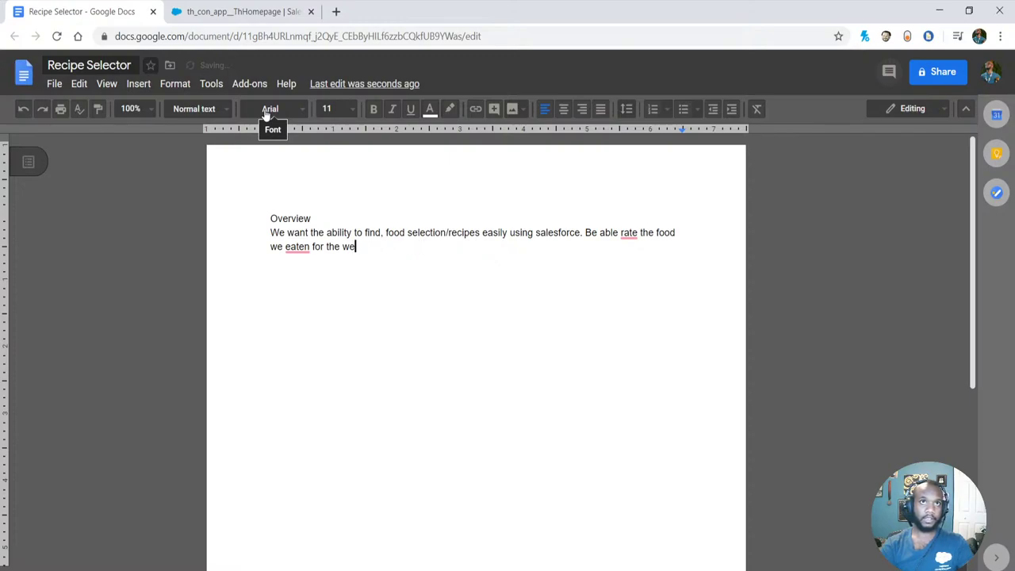
pyautogui.write('ek.')
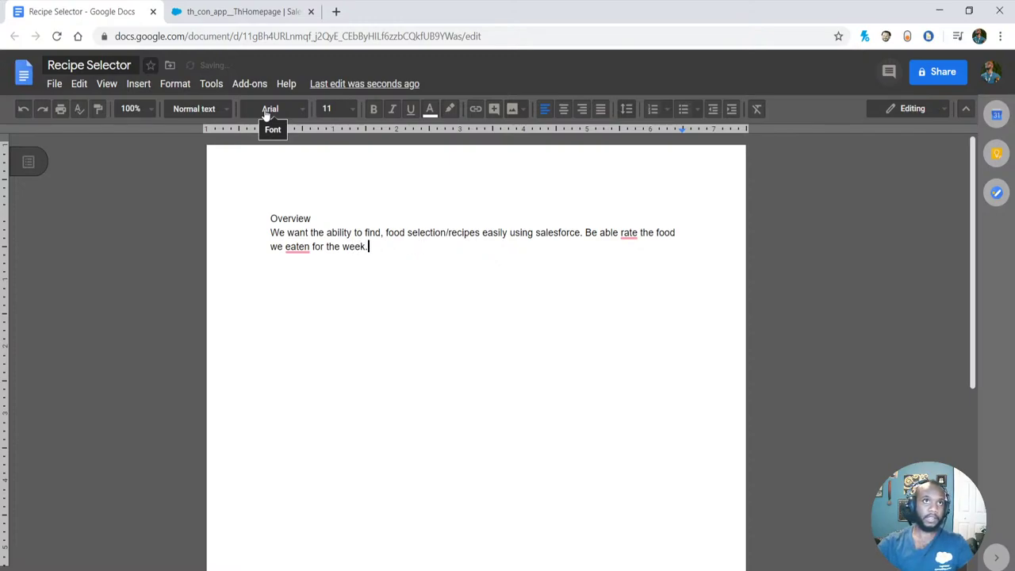
pyautogui.moveTo(300, 252)
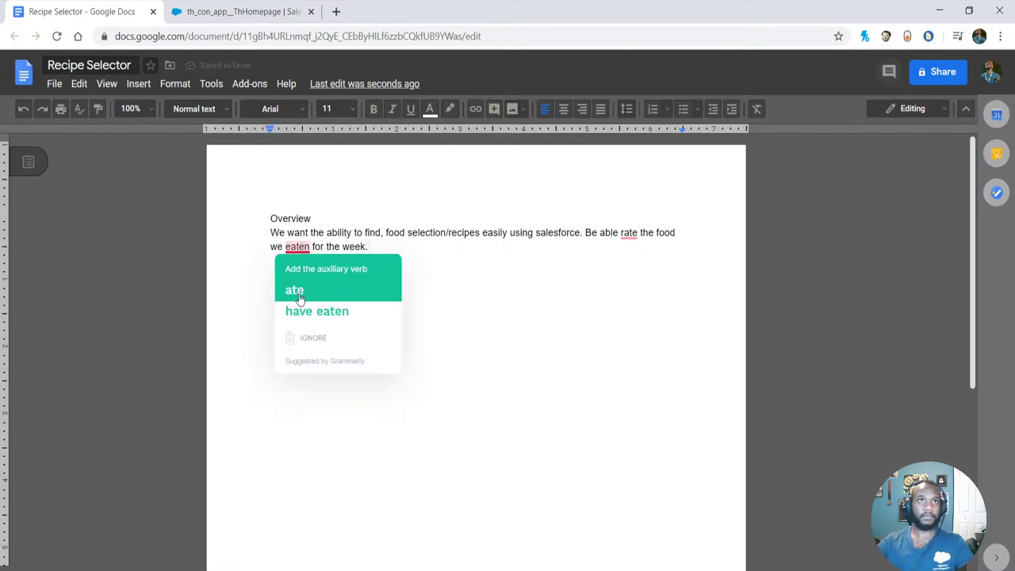
pyautogui.click(373, 309)
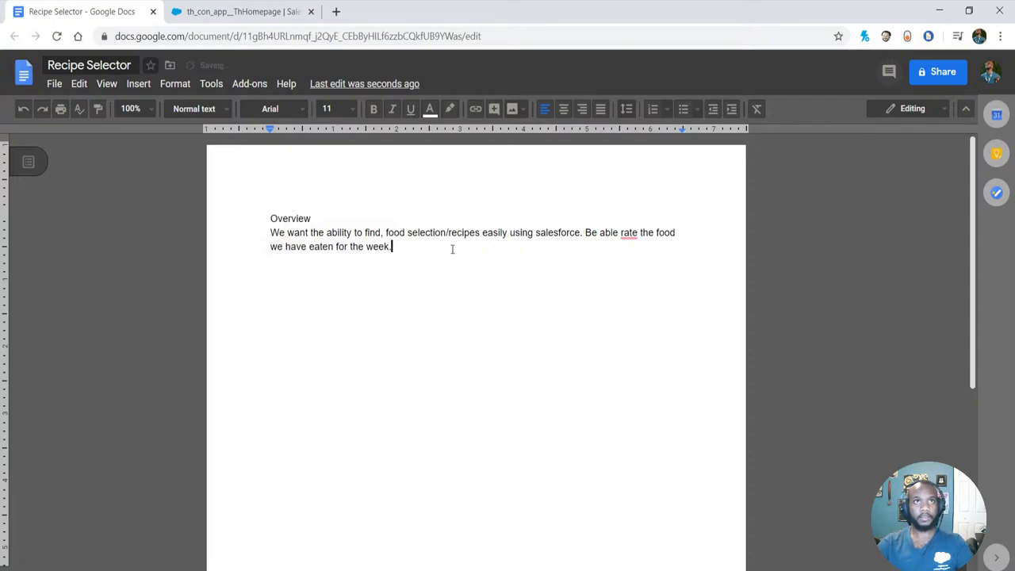
pyautogui.press('Return')
pyautogui.press('Return')
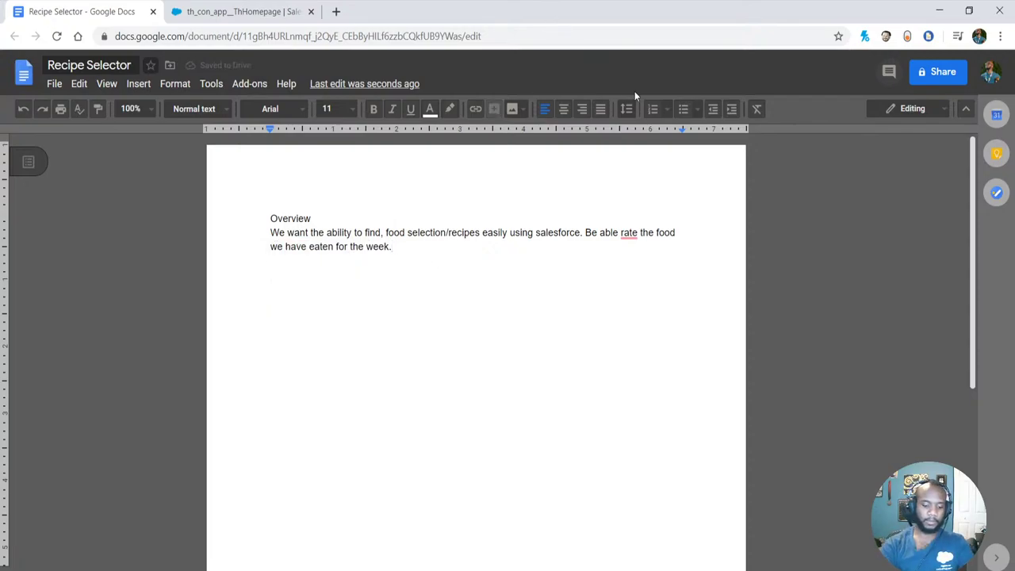
pyautogui.write('Technical')
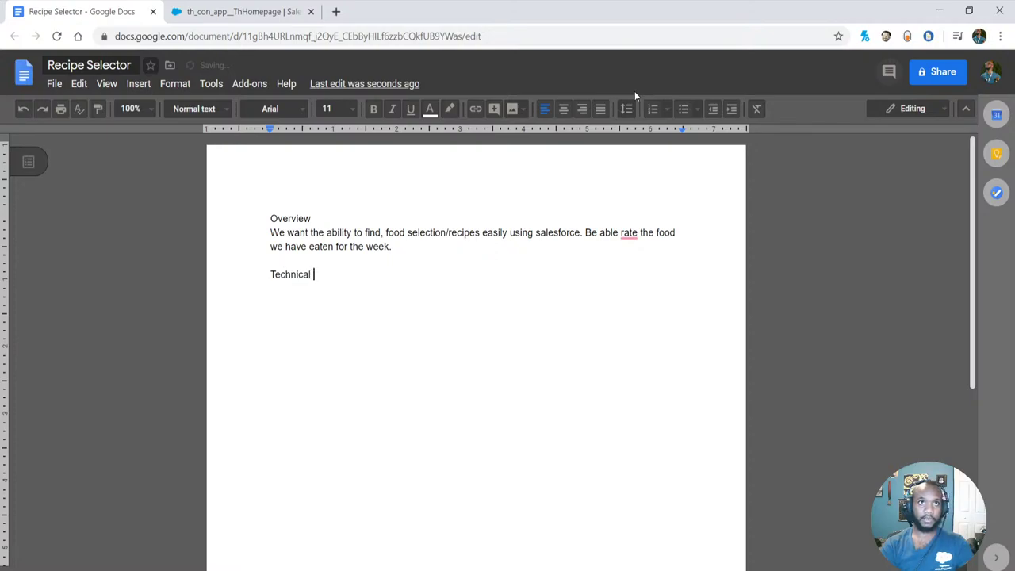
# - Trim the trailing space after 'Technical' and add an empty line beneath it
pyautogui.press('BackSpace')
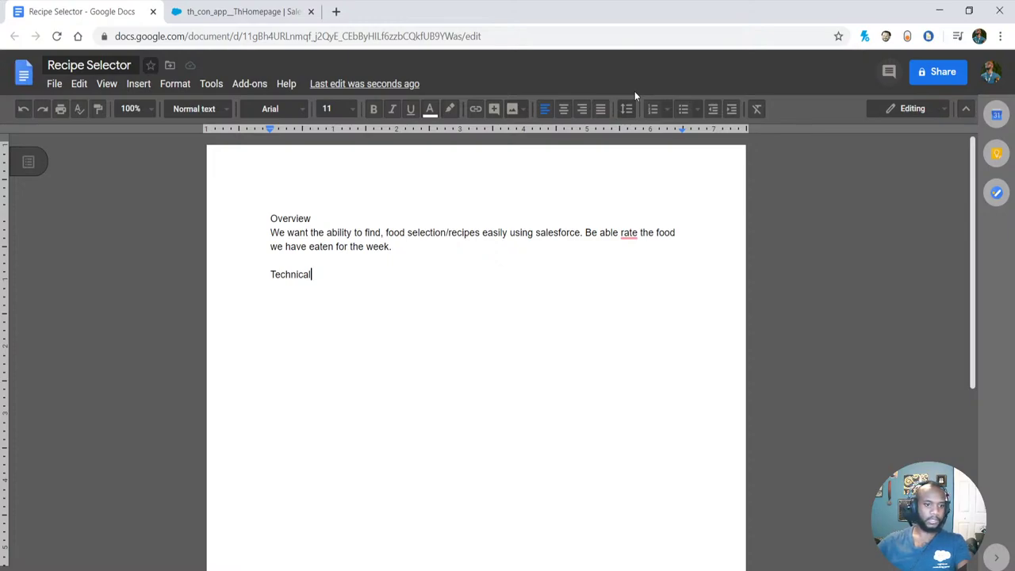
pyautogui.press('Return')
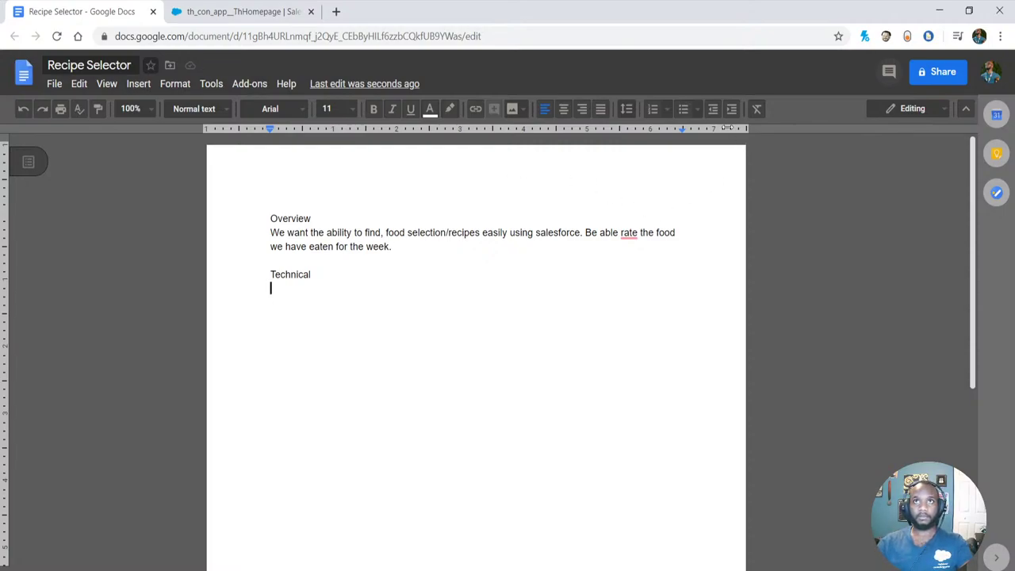
# - Start a bulleted list with 'Rate Food' and 'Have recipes store'
pyautogui.click(680, 112)
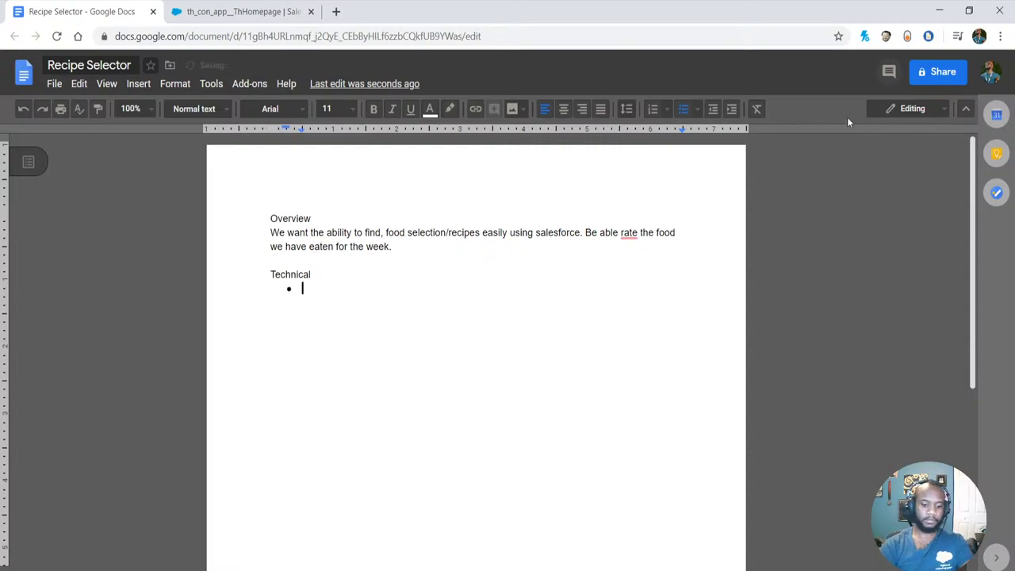
pyautogui.write('Rati')
pyautogui.press('BackSpace')
pyautogui.write('e ')
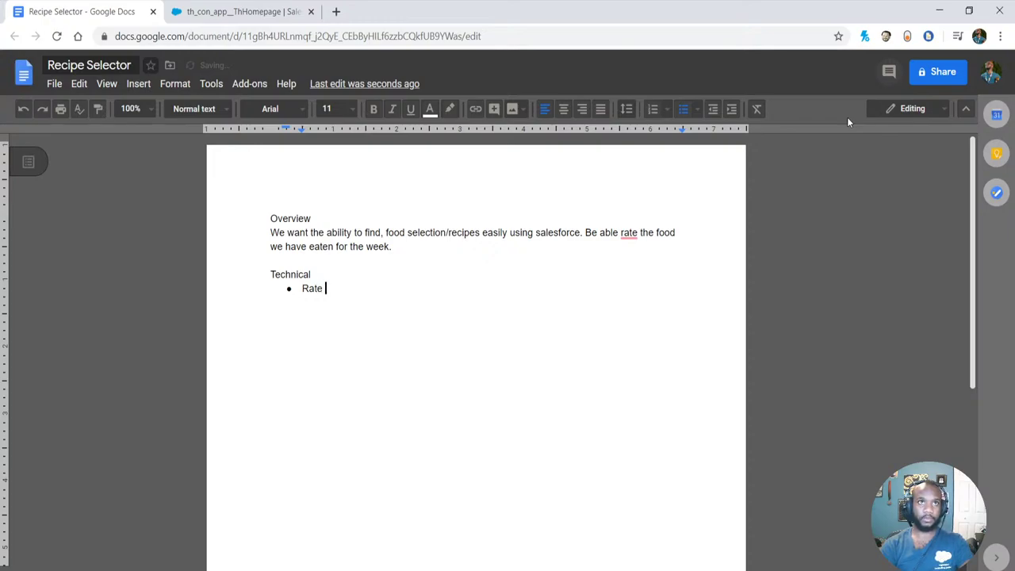
pyautogui.write('Food')
pyautogui.press('Return')
pyautogui.write('H')
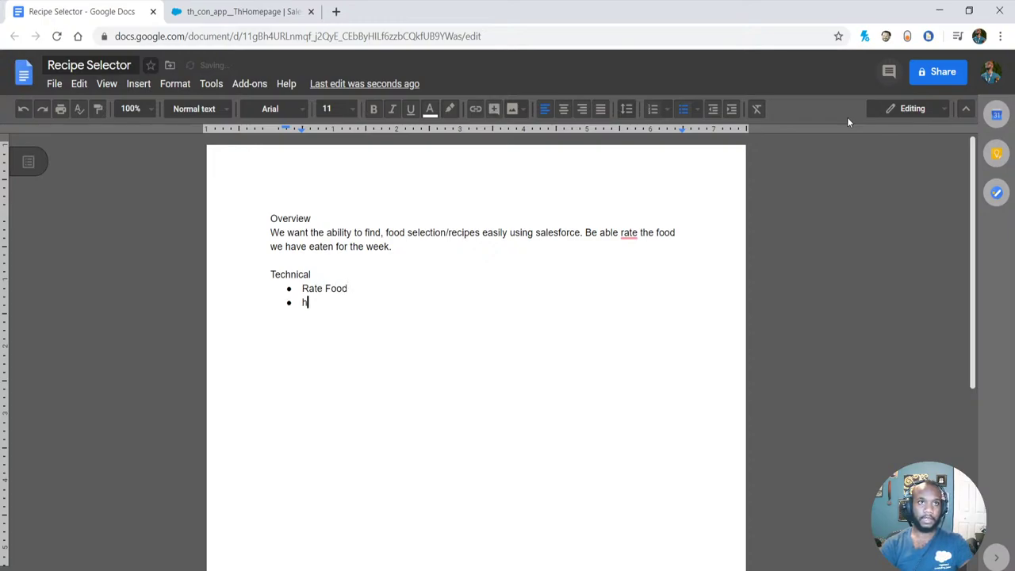
pyautogui.write('ave recie')
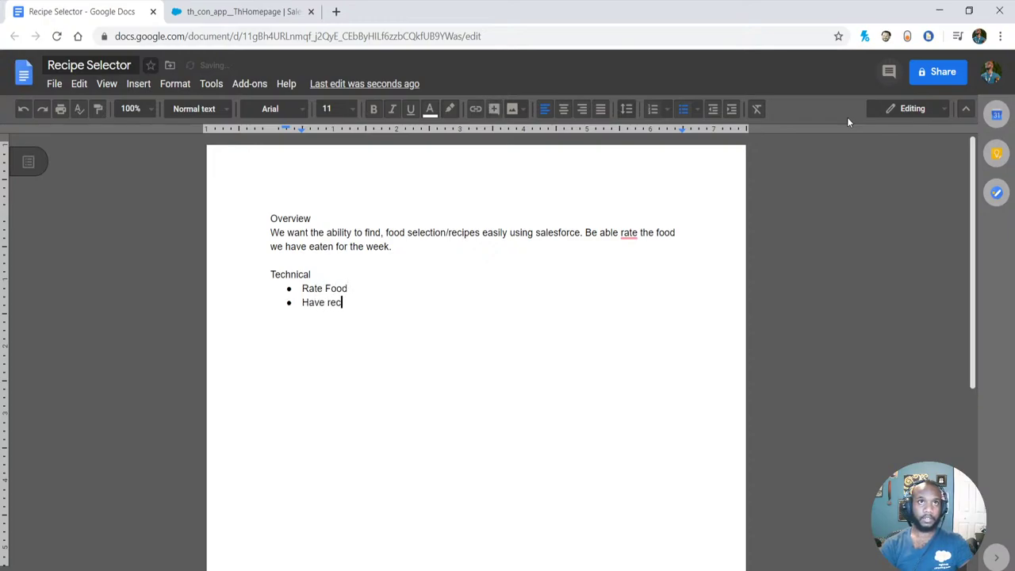
pyautogui.press('BackSpace')
pyautogui.press('BackSpace')
pyautogui.write('ipes store')
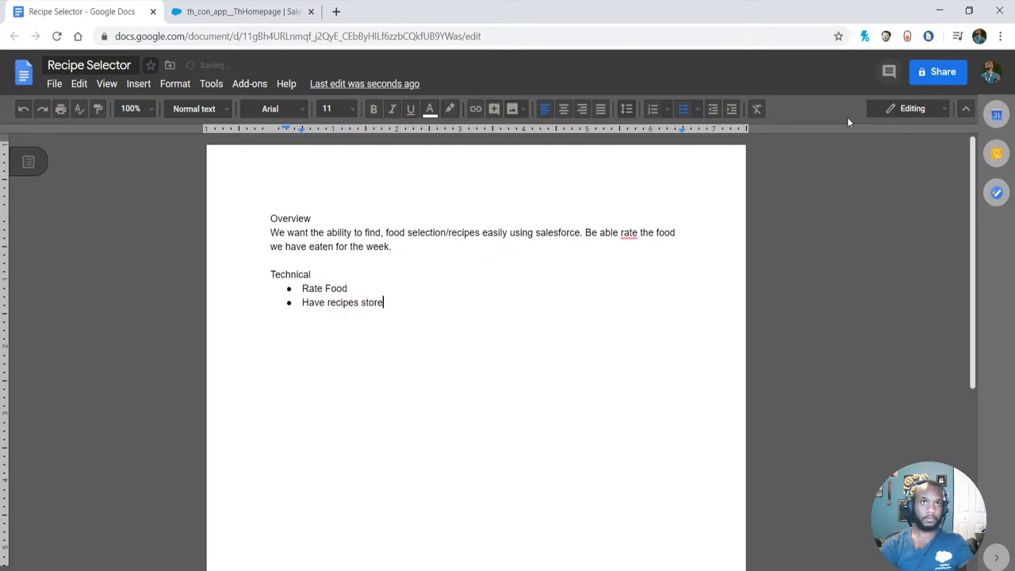
pyautogui.press('Return')
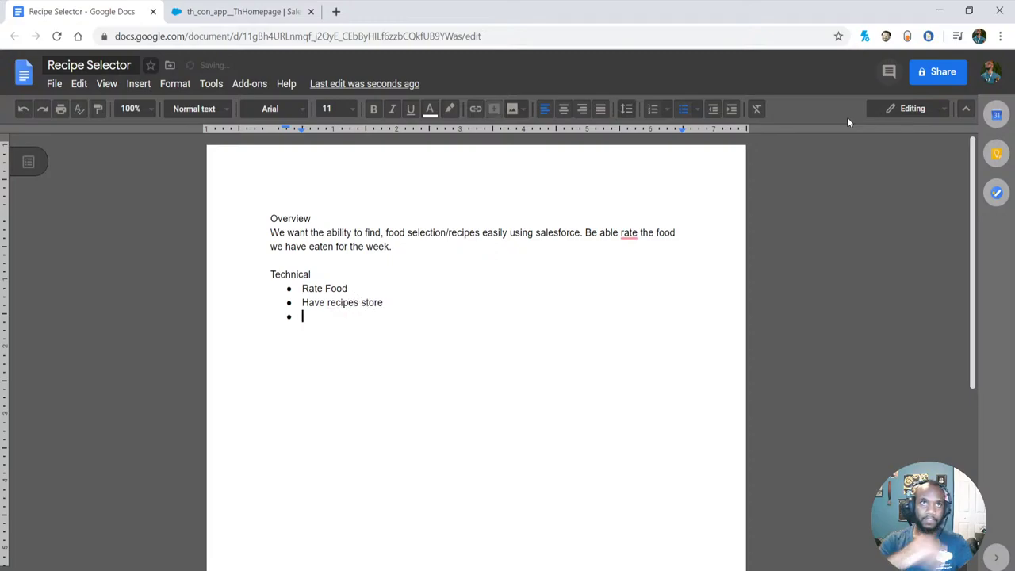
# - Change the first bullet to 'Rate recipes' and add a 'Last ate this' bullet
pyautogui.doubleClick(341, 301)
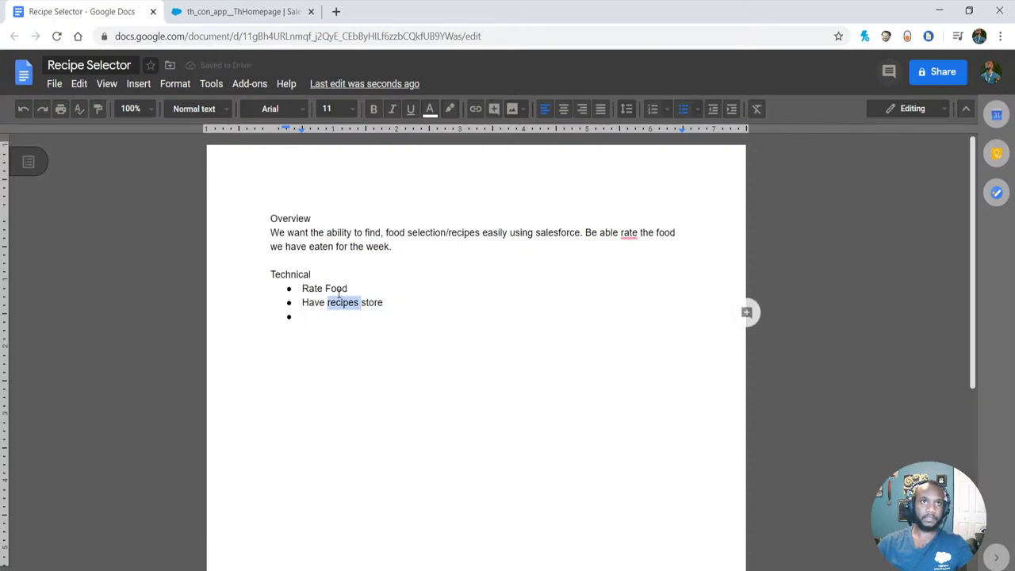
pyautogui.hotkey('ctrl', 'c')
pyautogui.doubleClick(338, 289)
pyautogui.hotkey('ctrl', 'v')
pyautogui.press('Down')
pyautogui.press('Down')
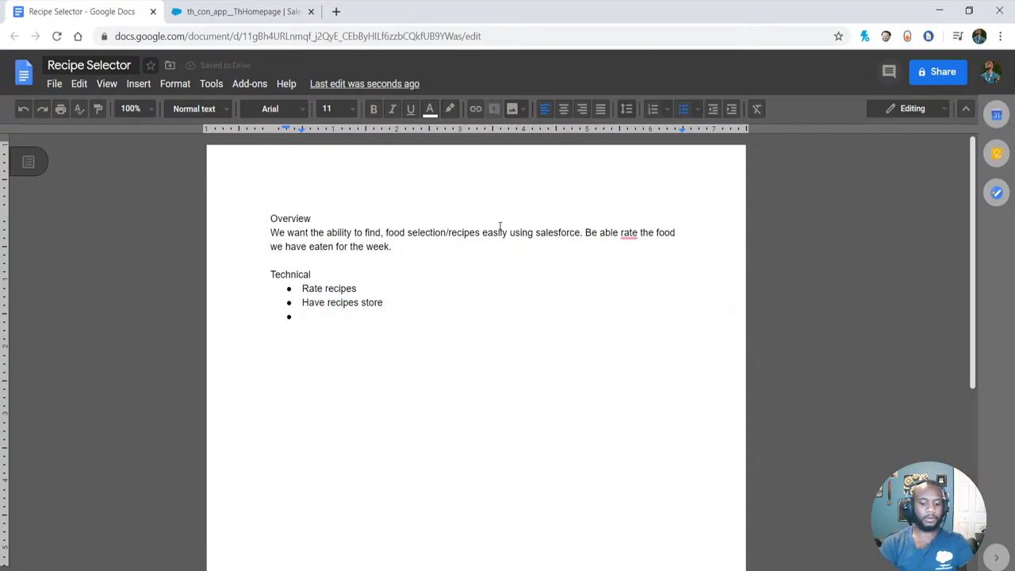
pyautogui.write('Last ')
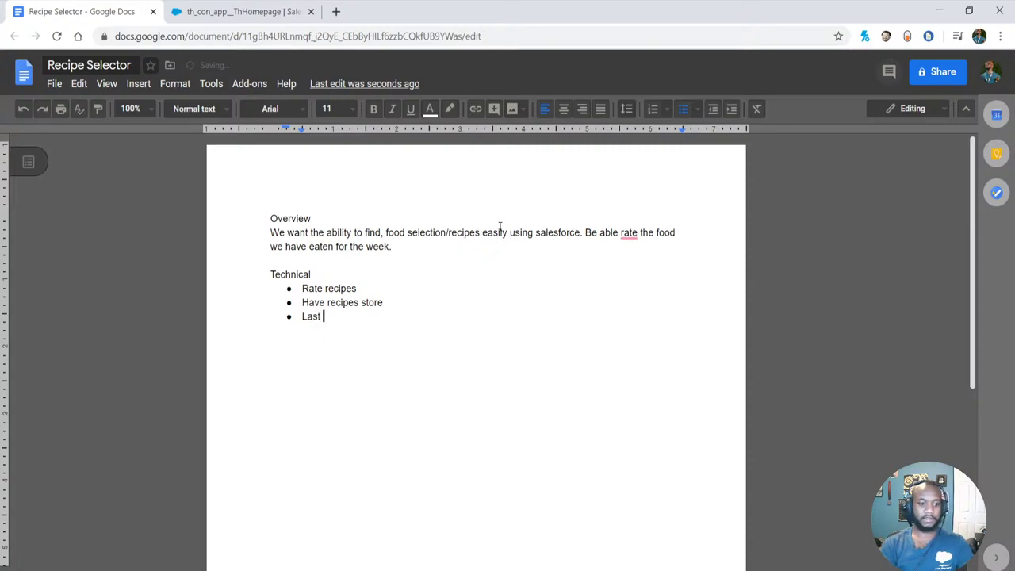
pyautogui.write('ate this')
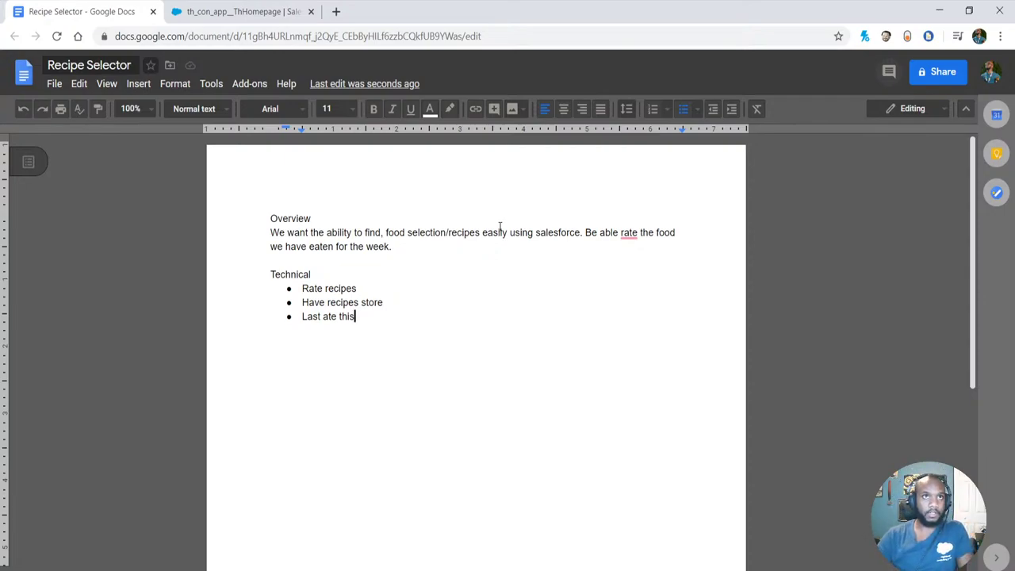
pyautogui.press('Return')
# - Add 'Randomly select a recipe' with Grammarly fixes, then an 'Ingredients' bullet
pyautogui.write('Ra')
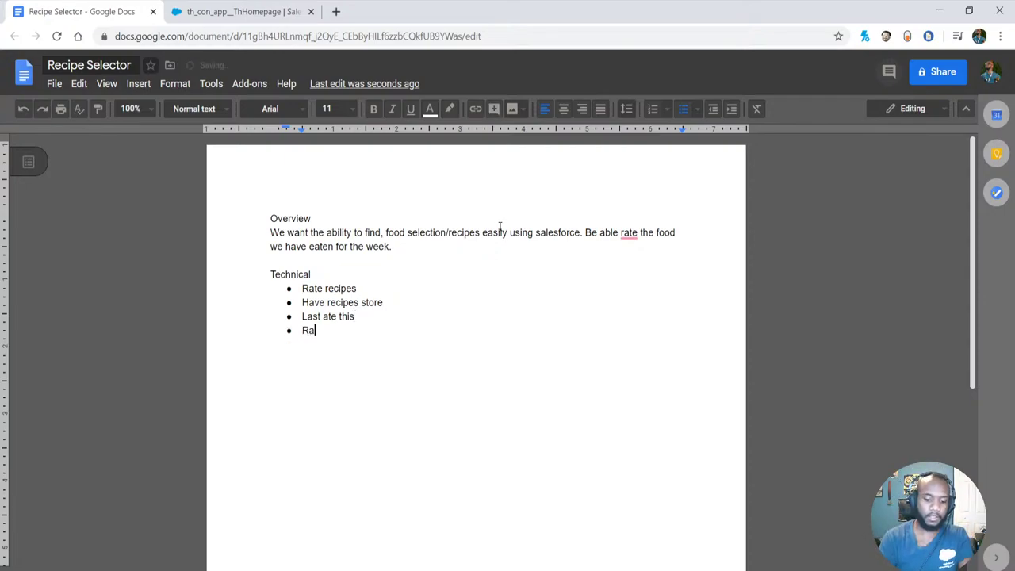
pyautogui.write('domly ')
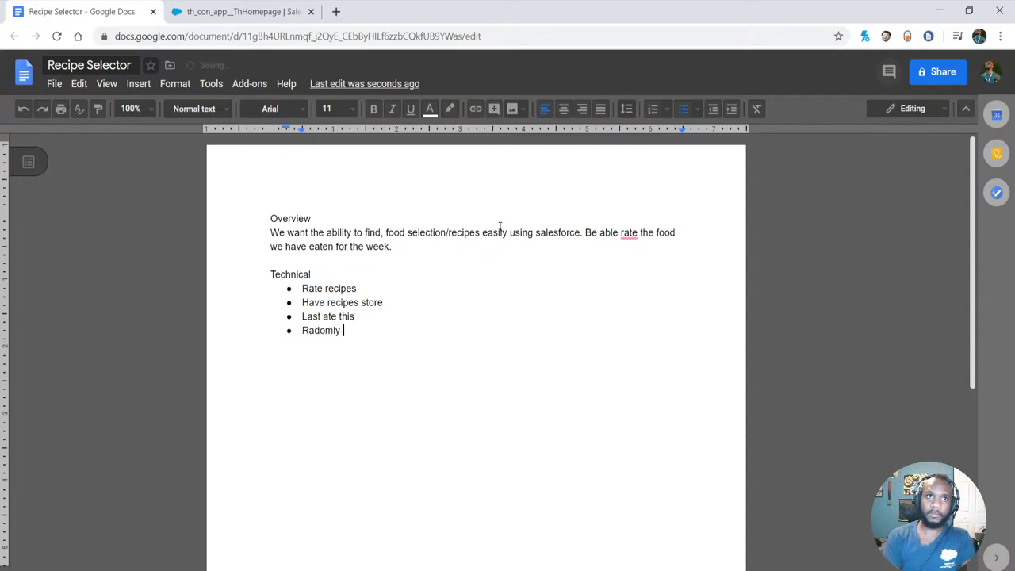
pyautogui.write('select an item')
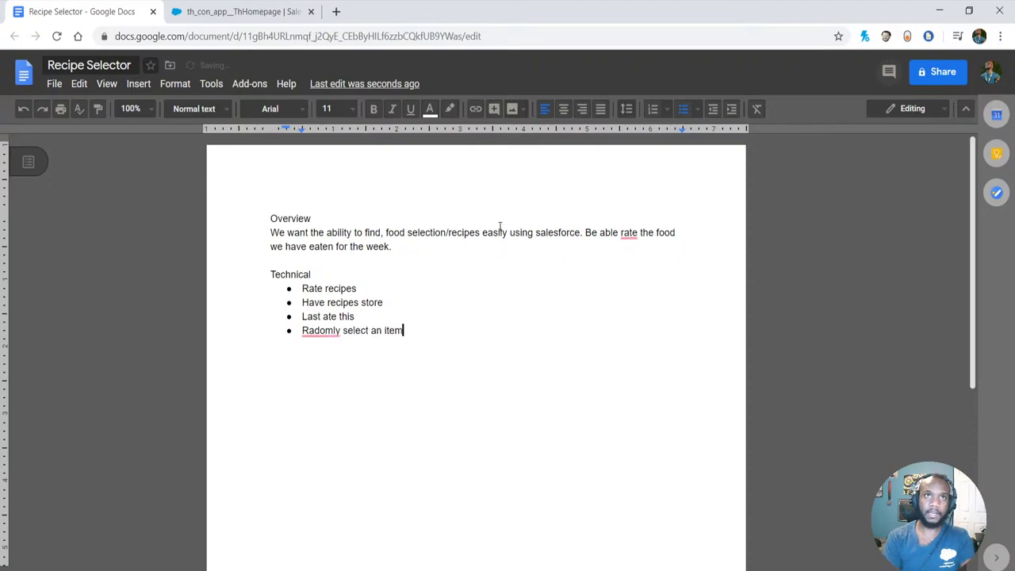
pyautogui.press('BackSpace')
pyautogui.press('BackSpace')
pyautogui.press('BackSpace')
pyautogui.press('BackSpace')
pyautogui.write('re')
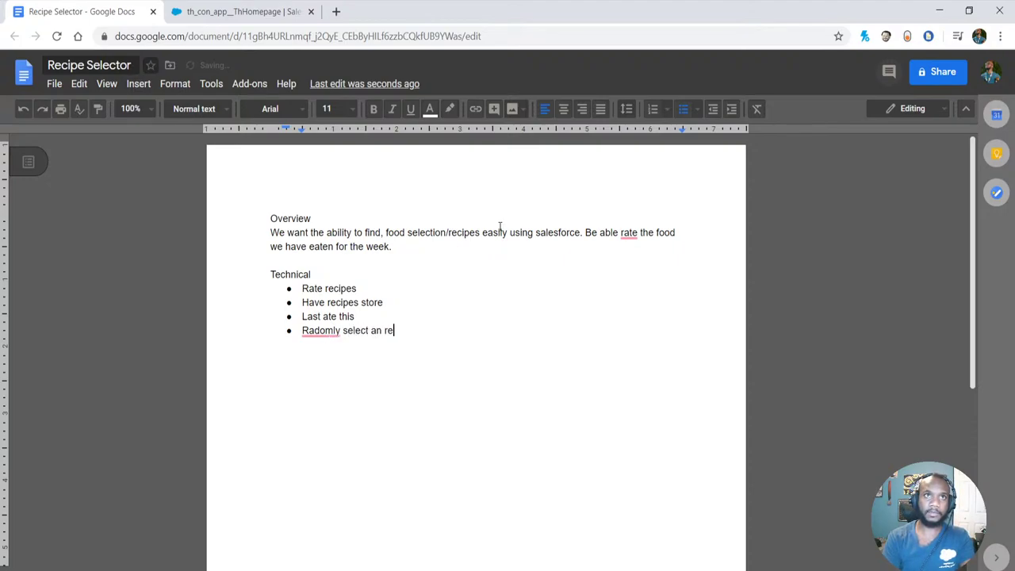
pyautogui.write('cipe')
pyautogui.press('Return')
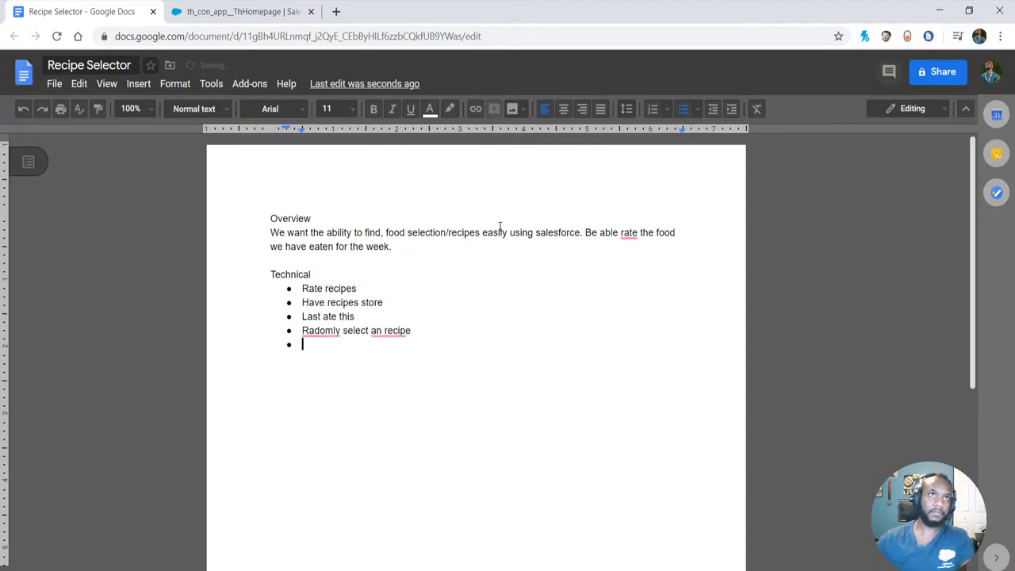
pyautogui.moveTo(325, 331)
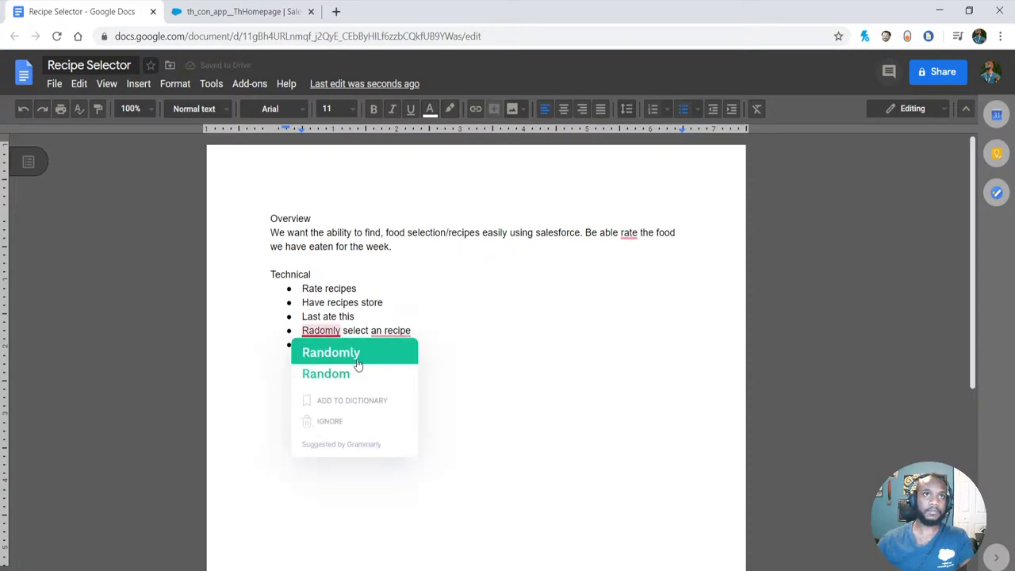
pyautogui.click(357, 356)
pyautogui.moveTo(397, 332)
pyautogui.click(401, 372)
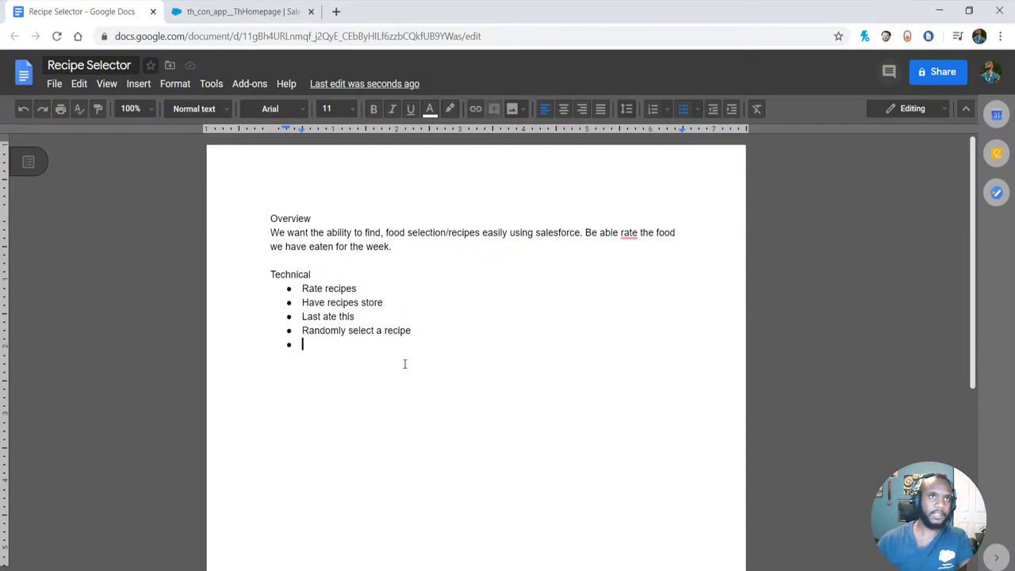
pyautogui.write('Ingred')
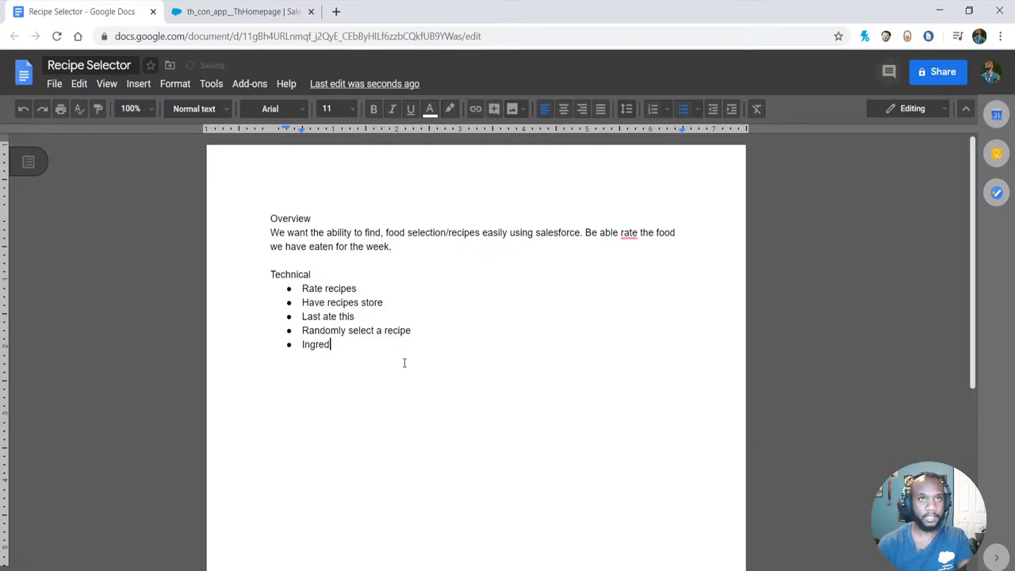
pyautogui.write('ients')
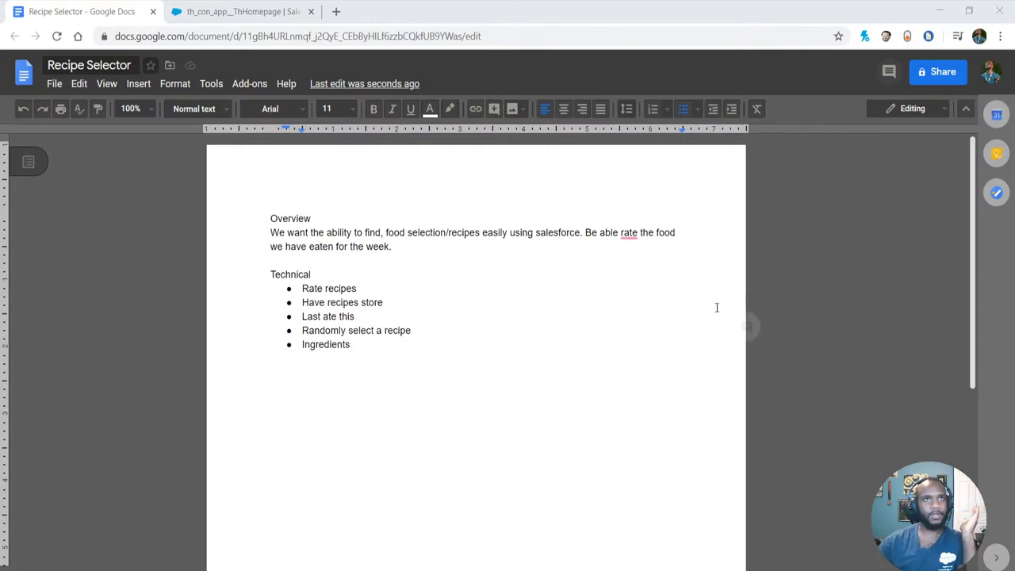
pyautogui.click(394, 346)
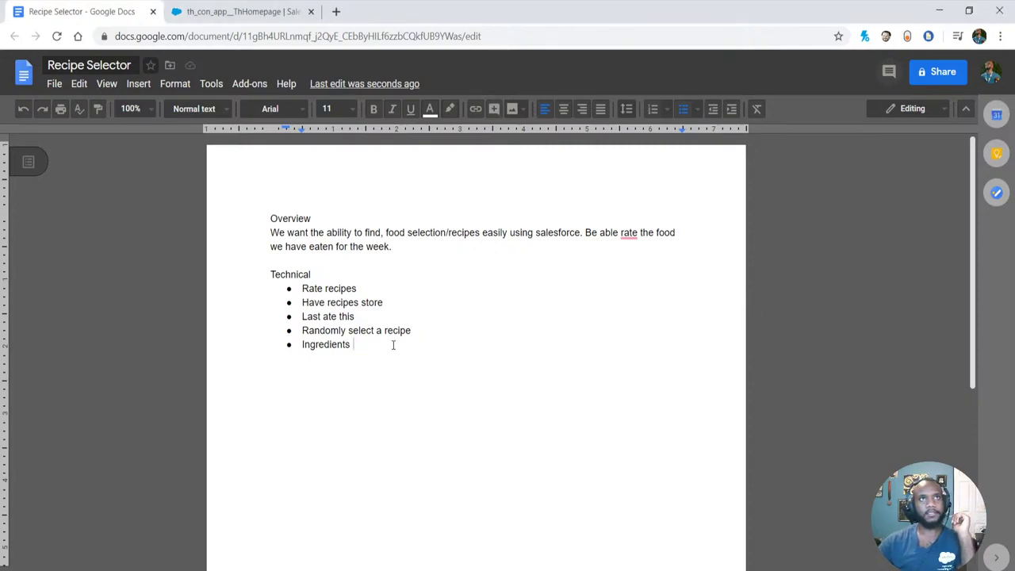
# - Go to the Salesforce Playground home page and browse the app launcher list
pyautogui.click(213, 12)
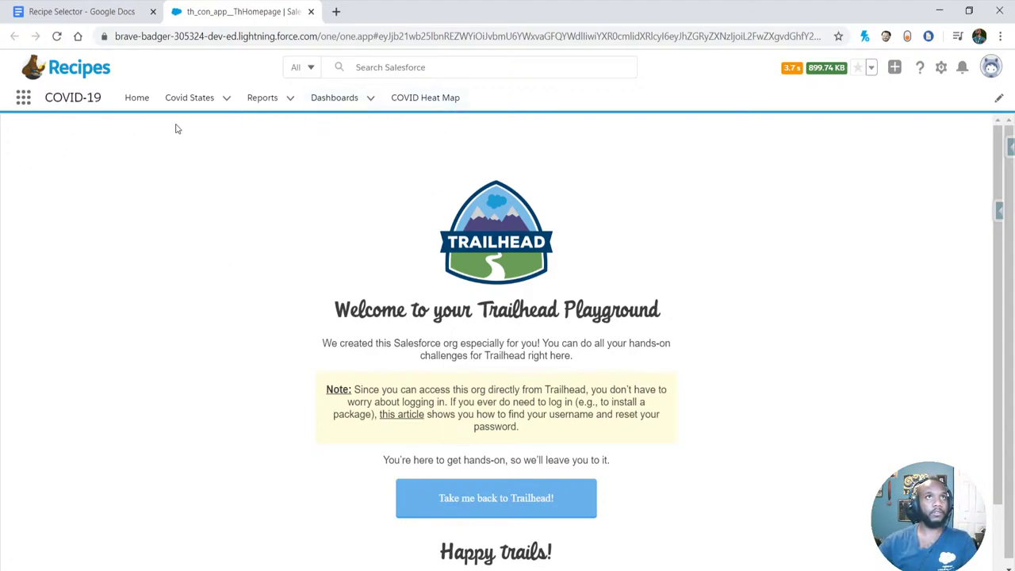
pyautogui.click(136, 98)
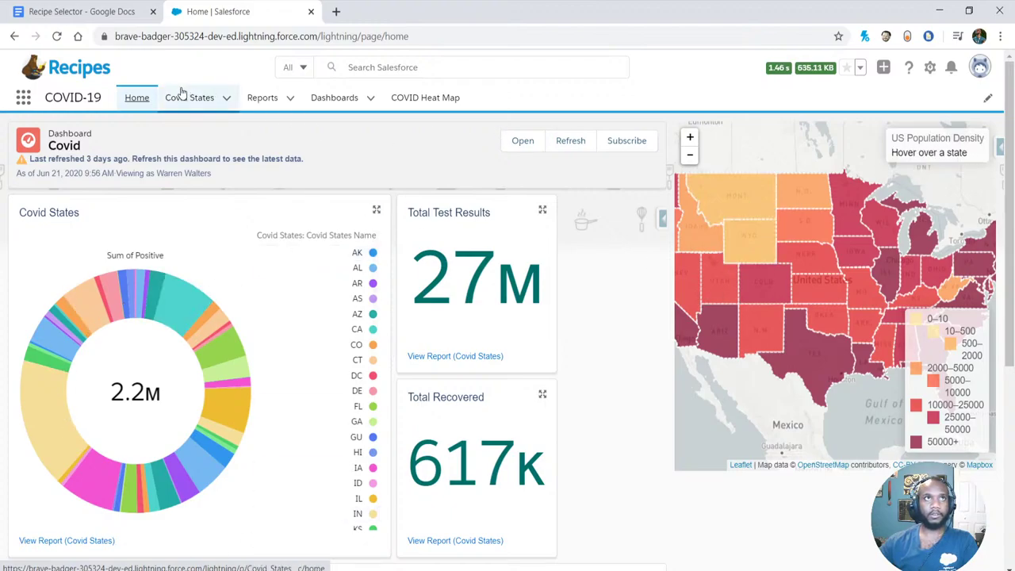
pyautogui.click(23, 97)
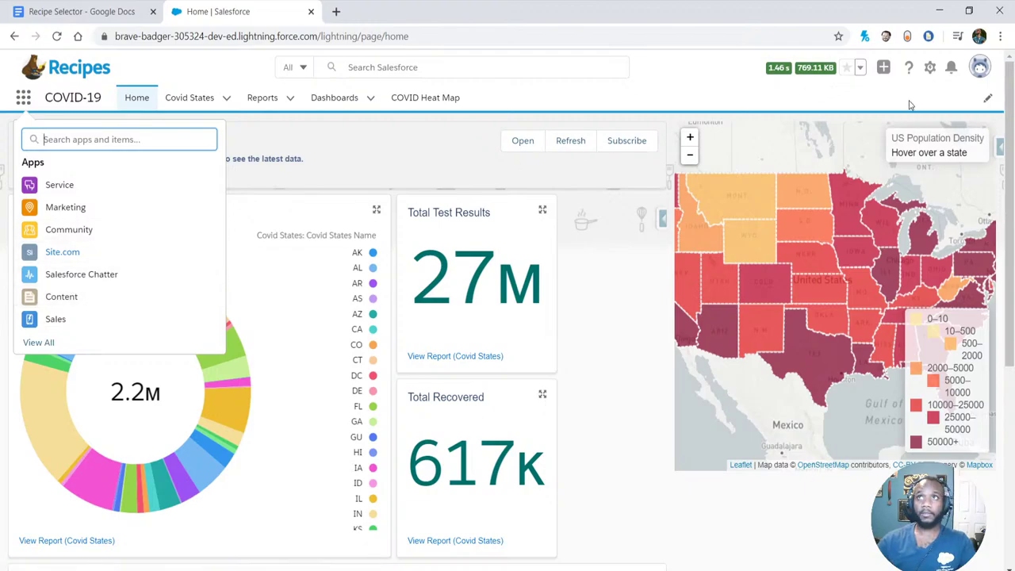
pyautogui.click(825, 90)
# - Open Setup in a new tab and reach App Manager via Quick Find 'app'
pyautogui.click(930, 68)
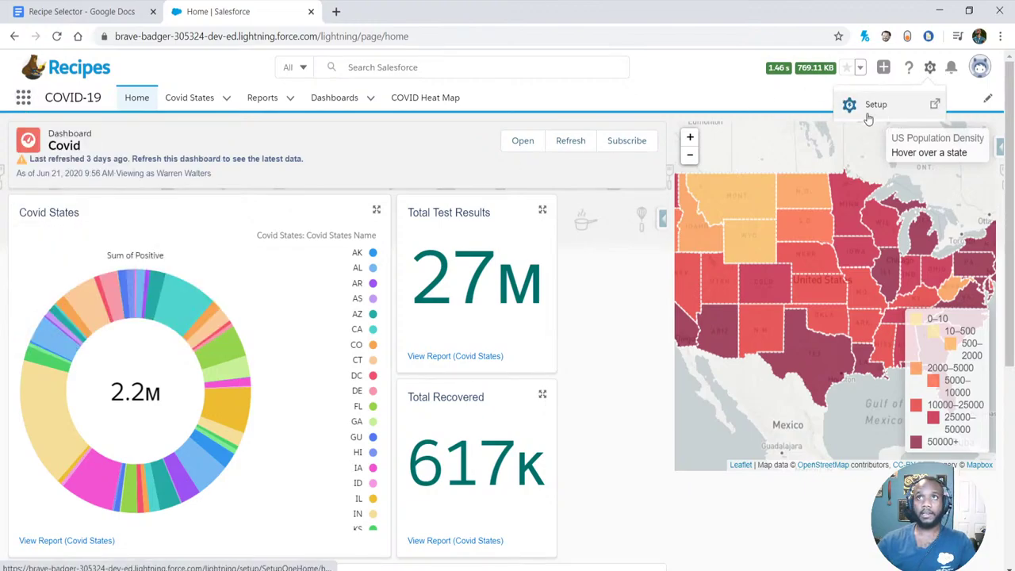
pyautogui.click(855, 103)
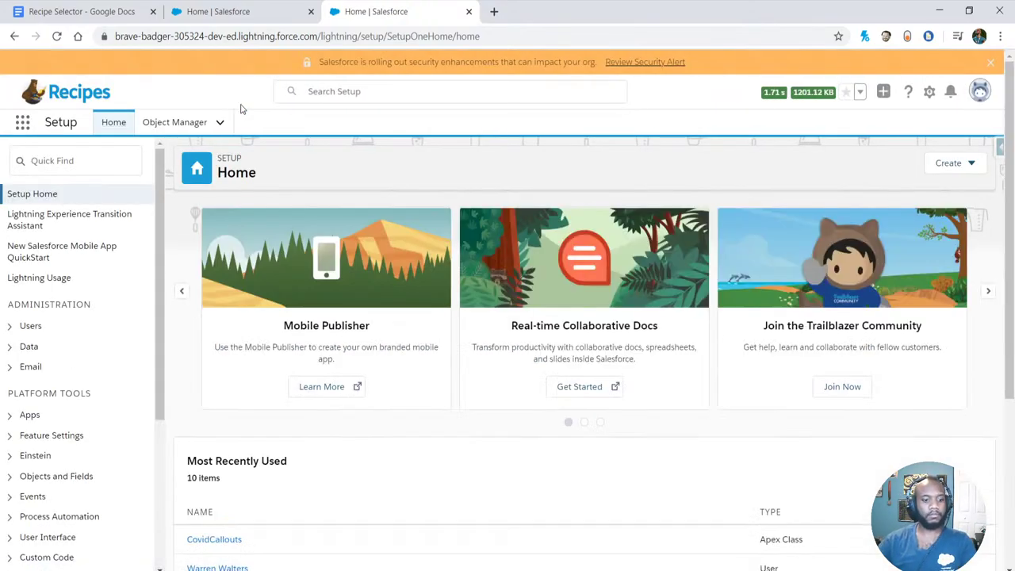
pyautogui.click(87, 164)
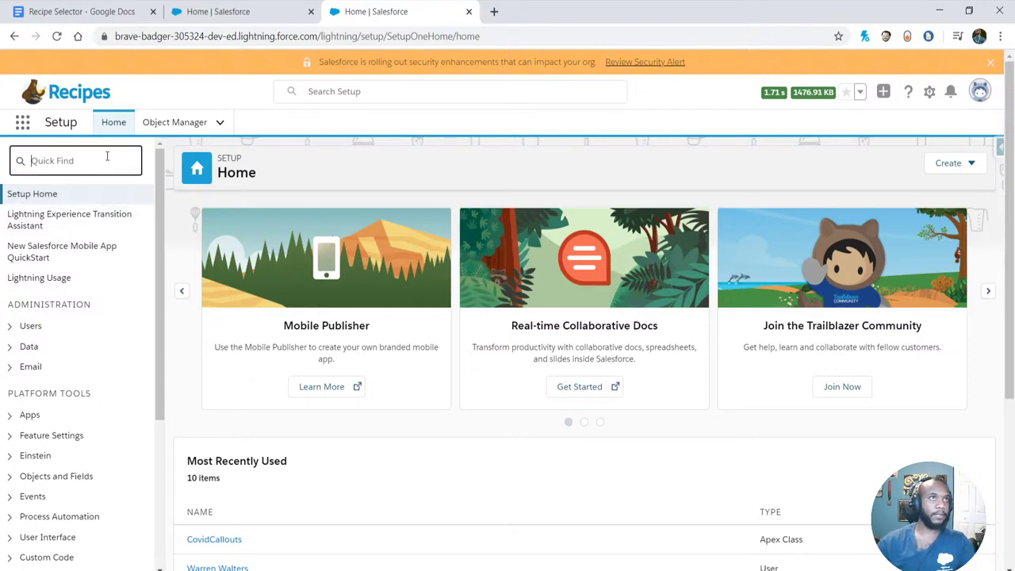
pyautogui.write('app')
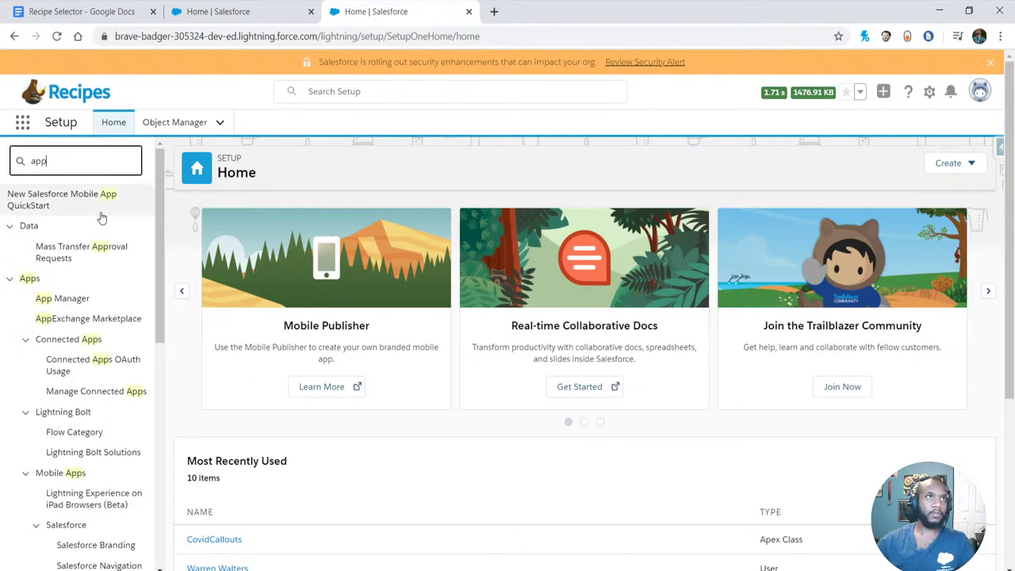
pyautogui.click(45, 301)
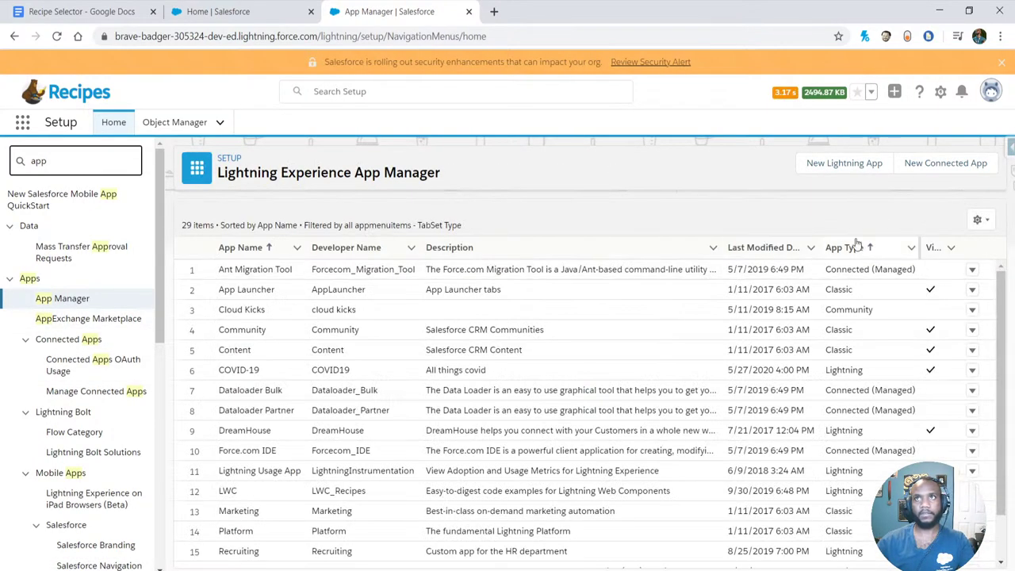
# - Start a new Lightning app named 'Recipes' with the auto-filled developer name
pyautogui.click(827, 167)
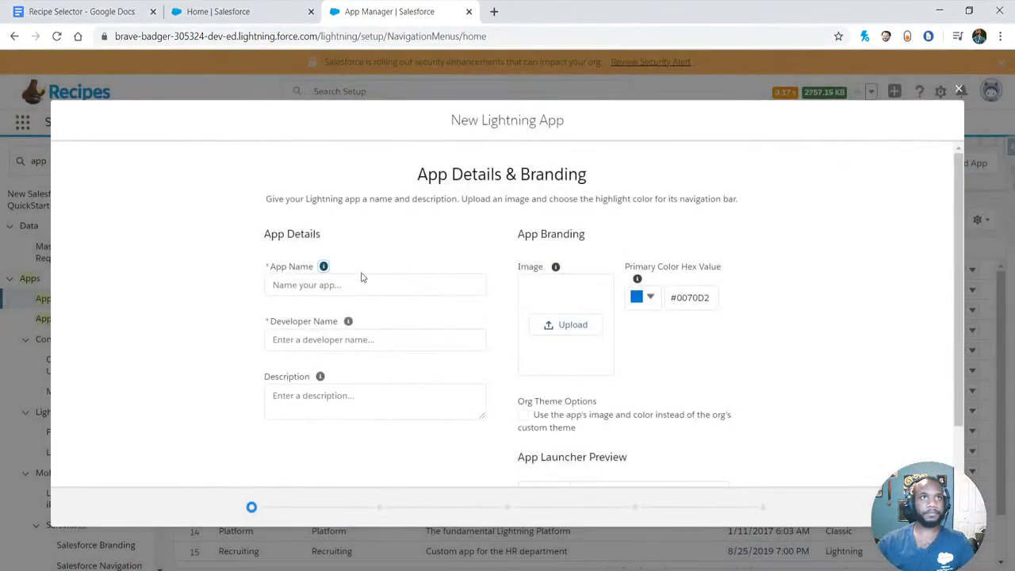
pyautogui.click(361, 280)
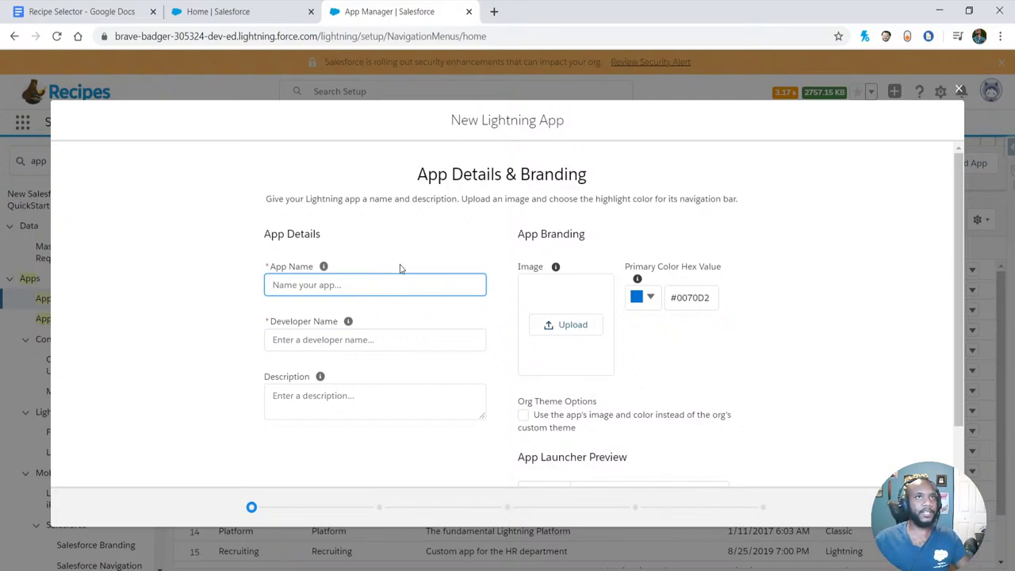
pyautogui.click(362, 285)
pyautogui.write('Recipes')
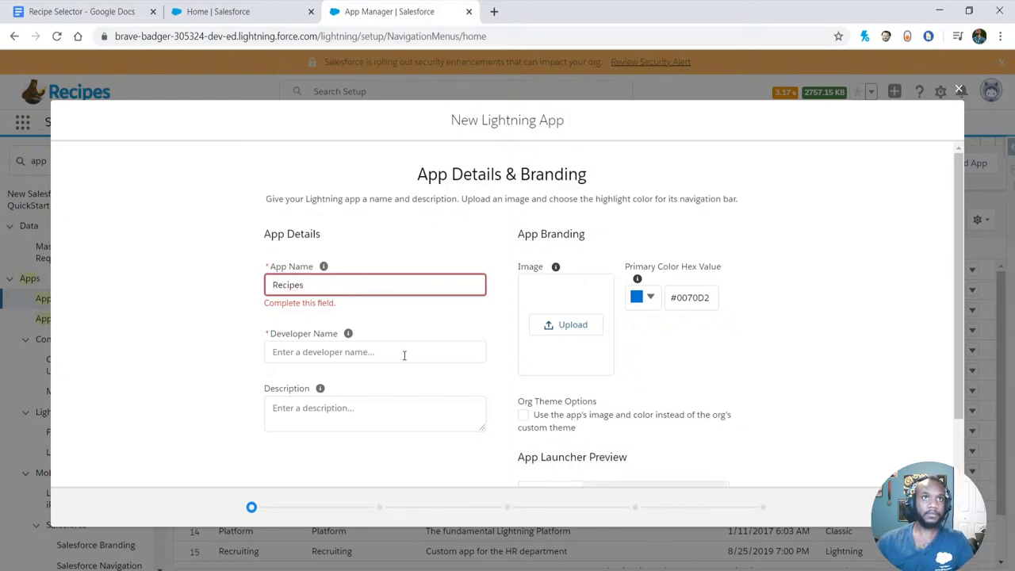
pyautogui.click(403, 355)
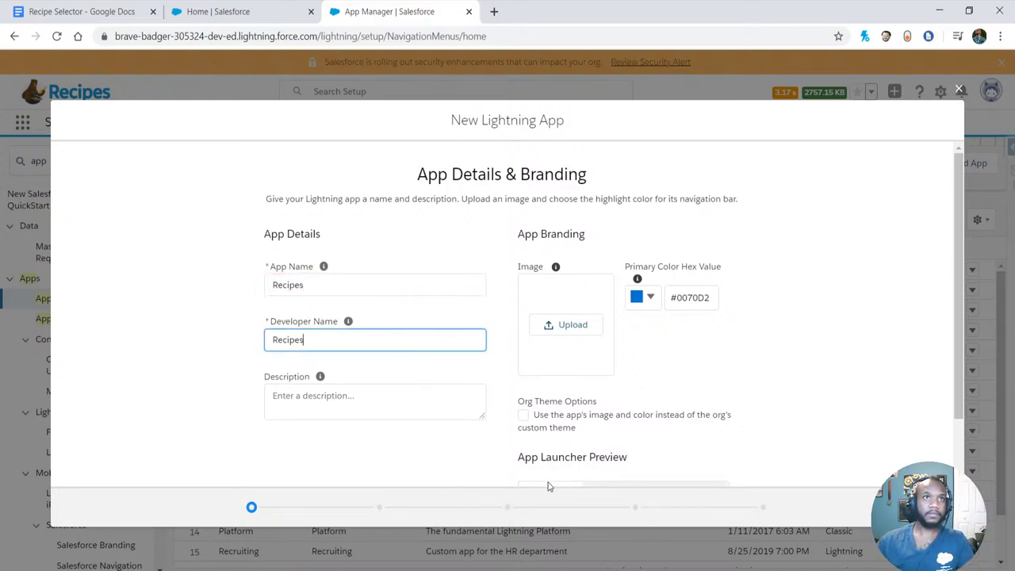
pyautogui.click(683, 422)
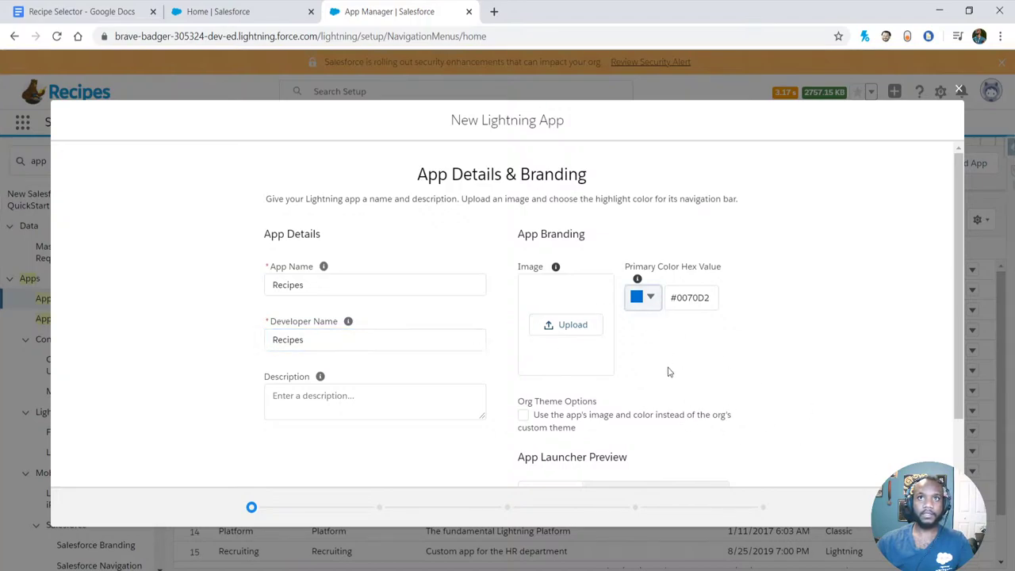
# - Set the app's primary colour to dark green #18581A
pyautogui.click(649, 296)
pyautogui.click(661, 387)
pyautogui.click(665, 345)
pyautogui.click(690, 354)
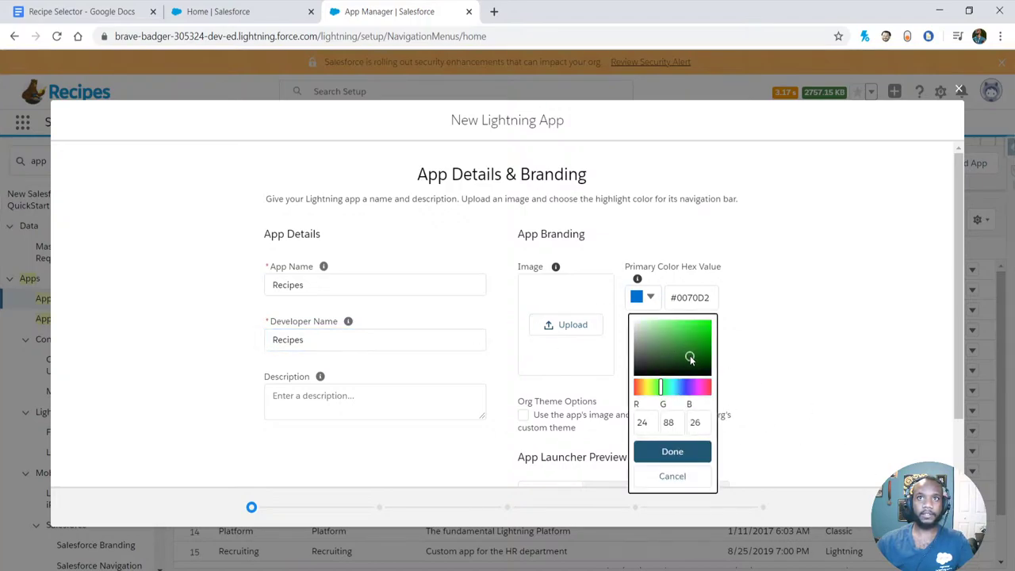
pyautogui.click(672, 451)
pyautogui.scroll(-1, 760, 426)
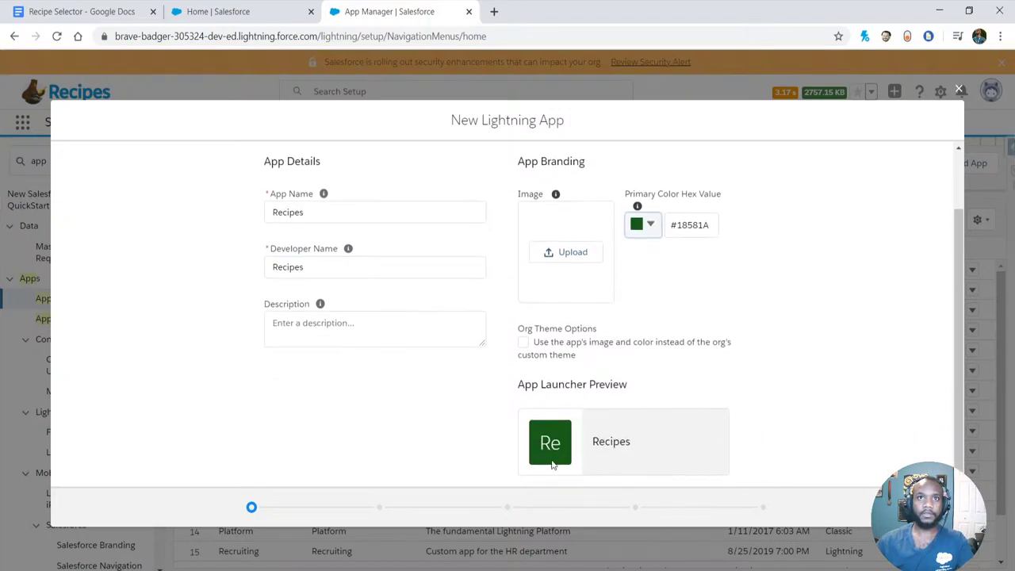
# - Advance the wizard to Navigation Items, then return to the Recipe Selector doc
pyautogui.click(924, 508)
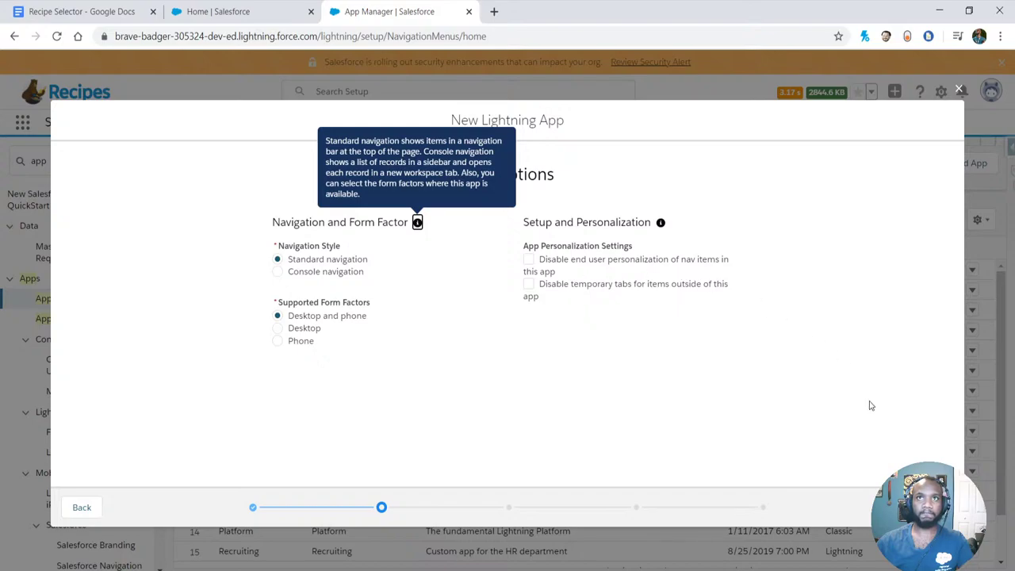
pyautogui.click(924, 507)
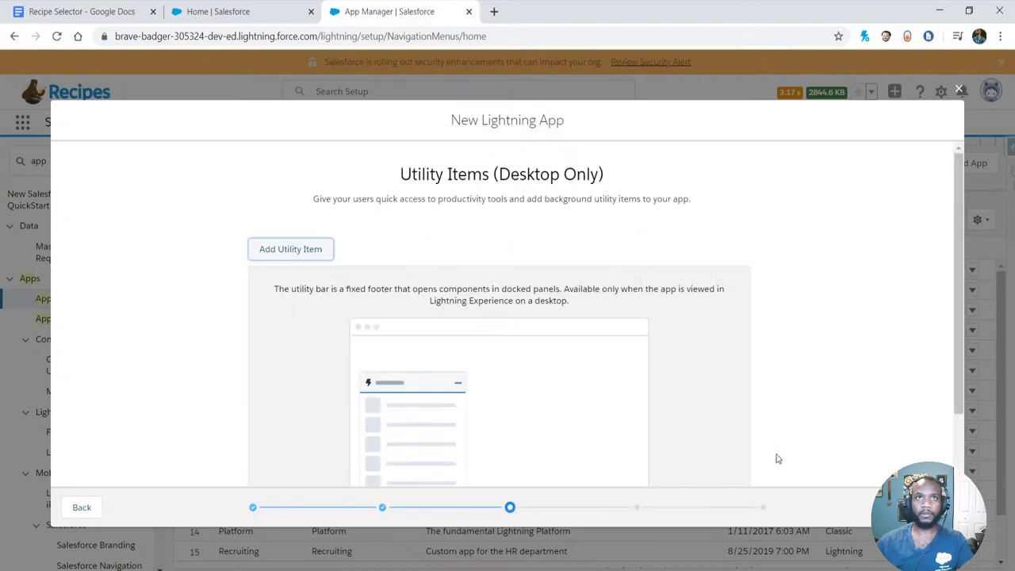
pyautogui.scroll(-2, 444, 365)
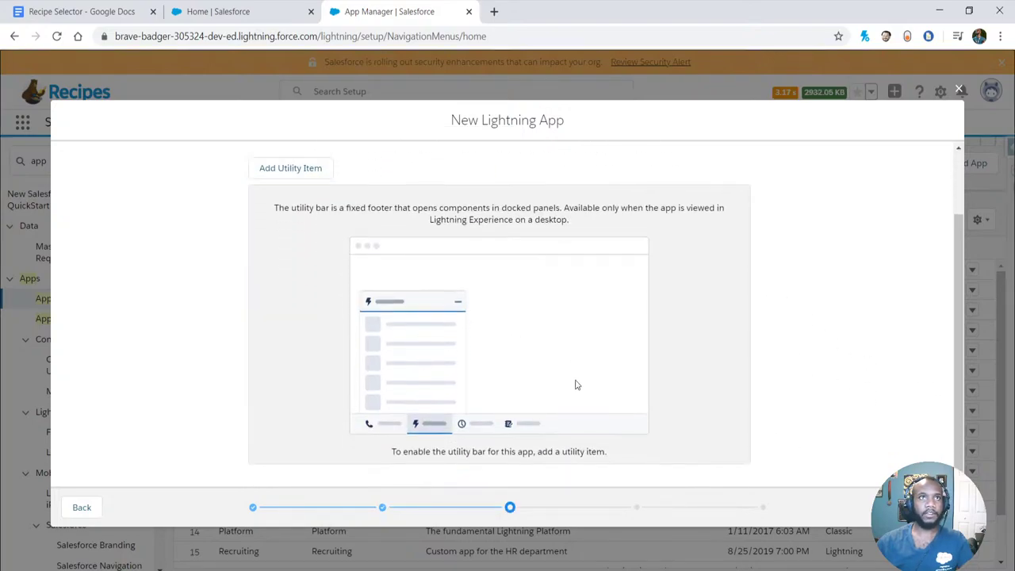
pyautogui.scroll(2, 576, 386)
pyautogui.click(924, 507)
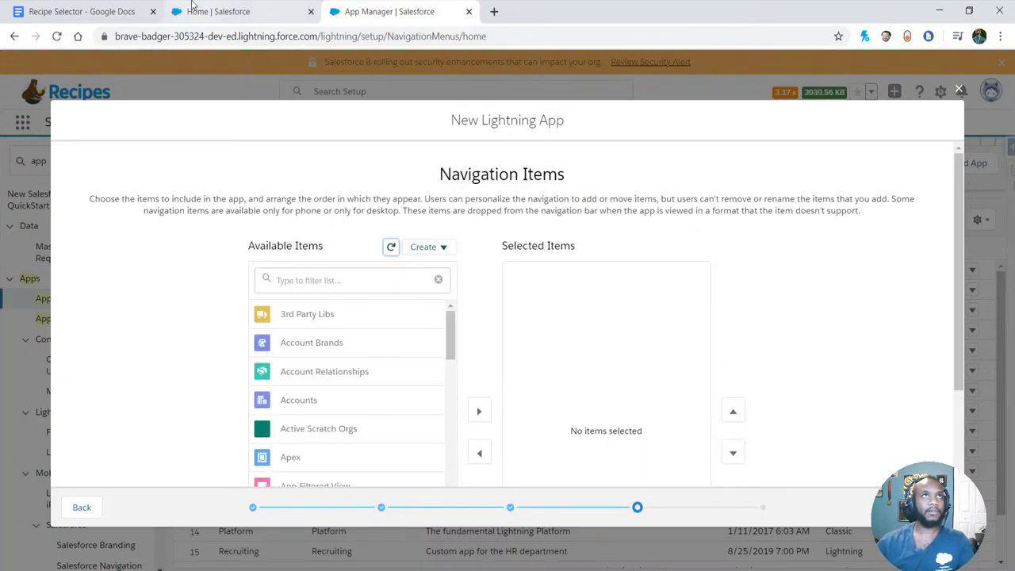
pyautogui.click(224, 10)
pyautogui.click(102, 14)
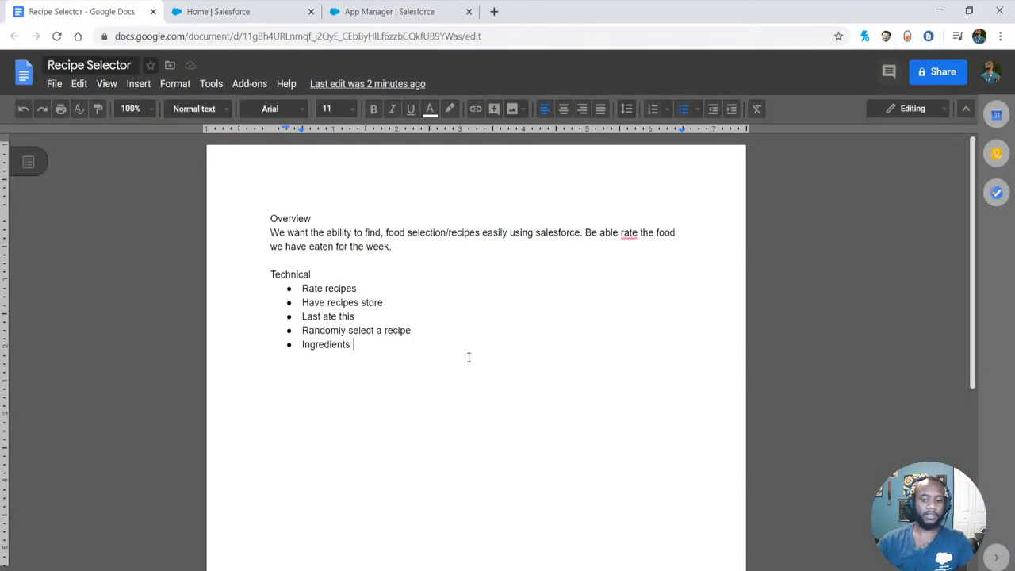
# - Add the bullet 'Cost calculation base on 5x week for 2 people' below Ingredients
pyautogui.press('Return')
pyautogui.write('Cost cal')
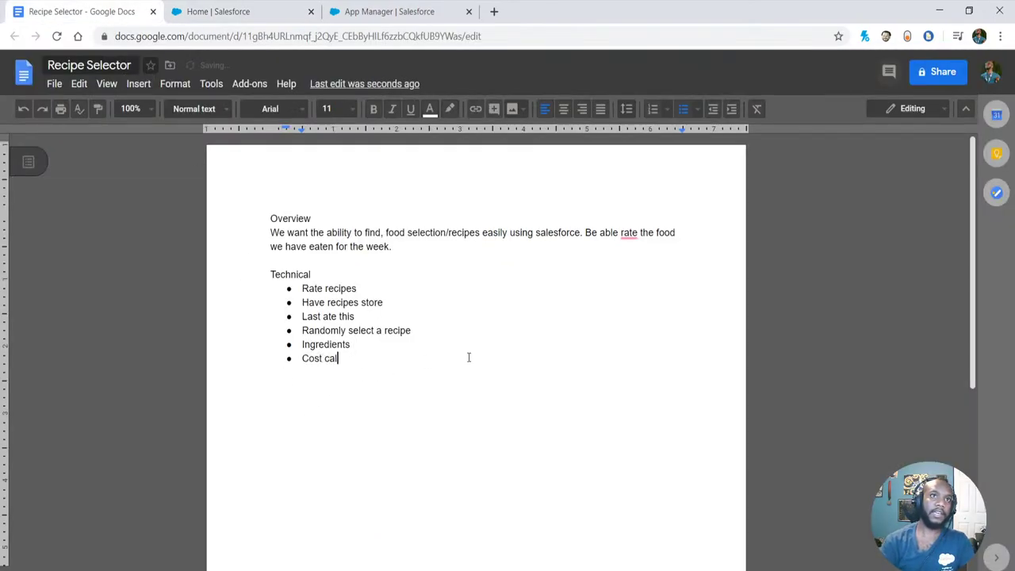
pyautogui.write('culation ')
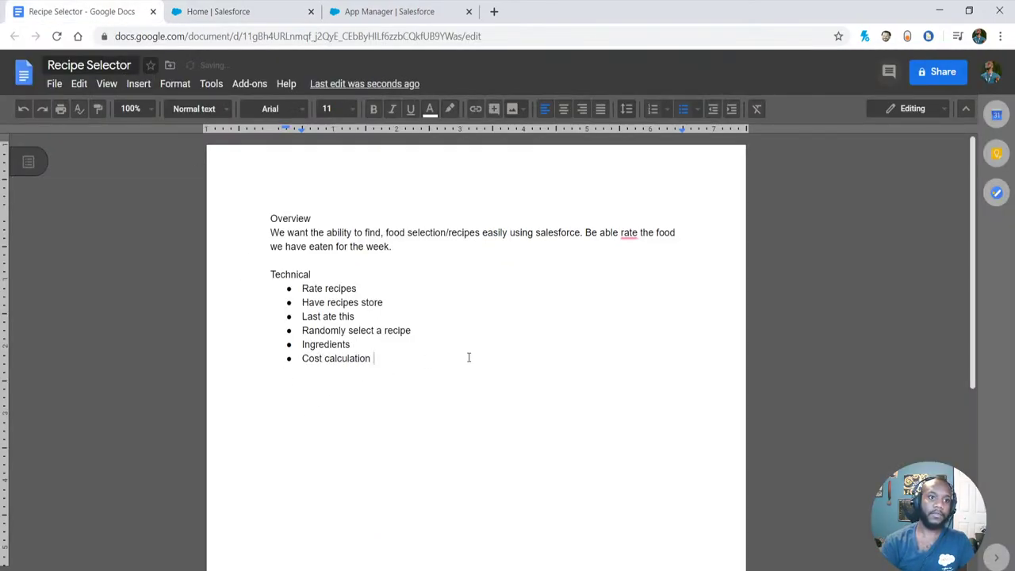
pyautogui.write('base on ')
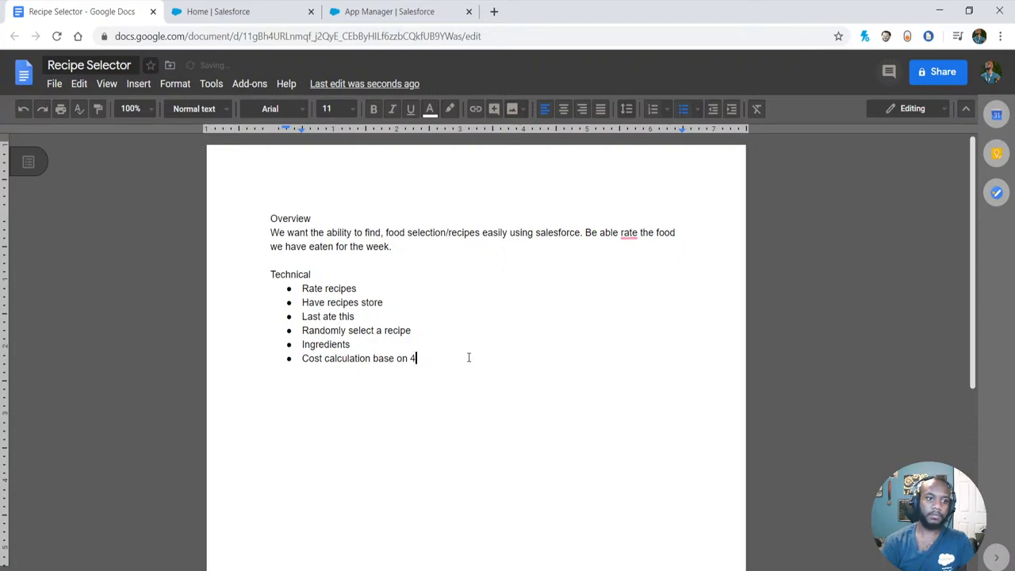
pyautogui.write('5x week for 2 people')
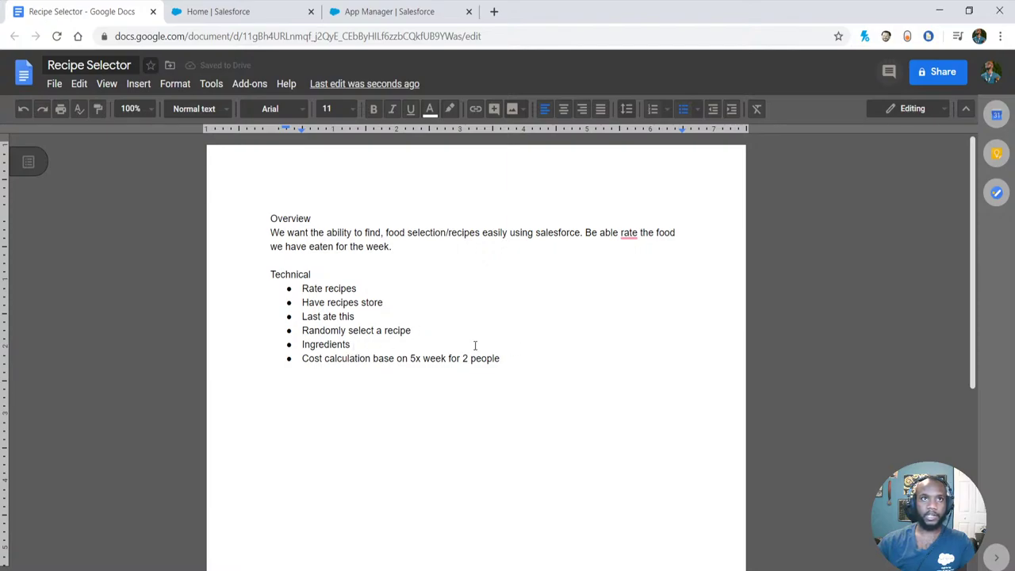
pyautogui.click(450, 343)
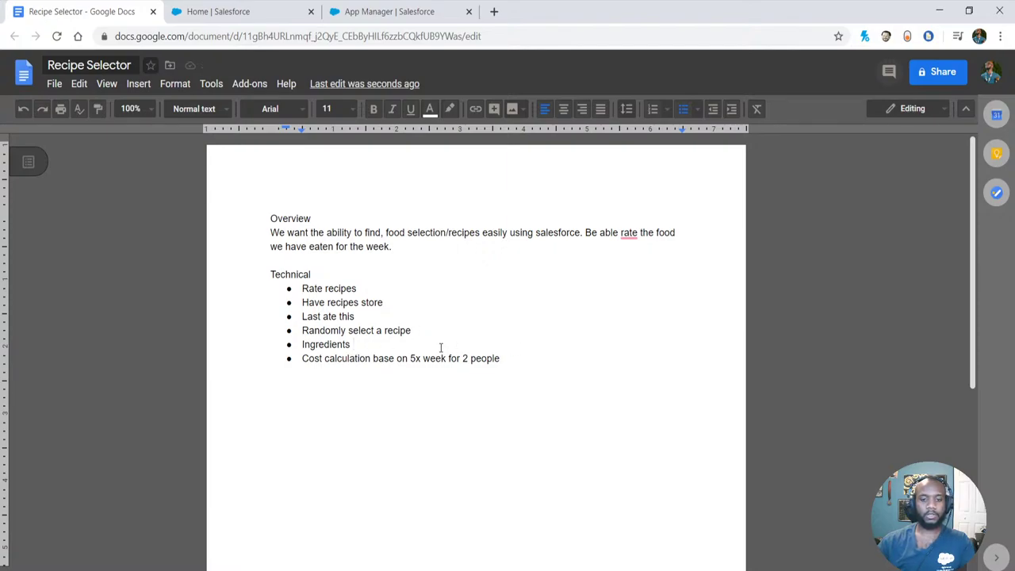
# - Review Navigation Items, proceed to User Profiles, and Save & Finish the Recipes app
pyautogui.click(354, 11)
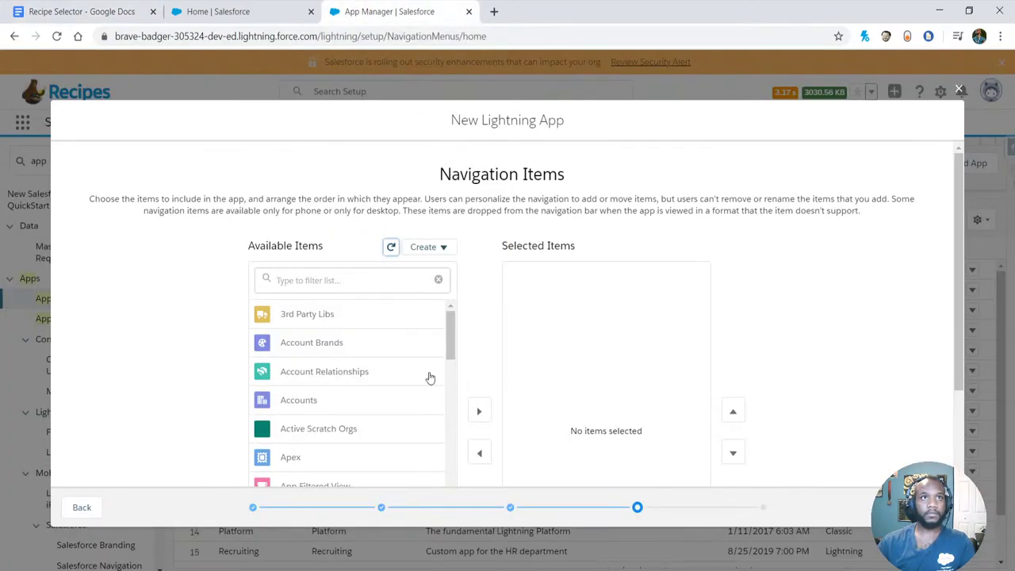
pyautogui.scroll(-5, 334, 361)
pyautogui.scroll(-10, 333, 363)
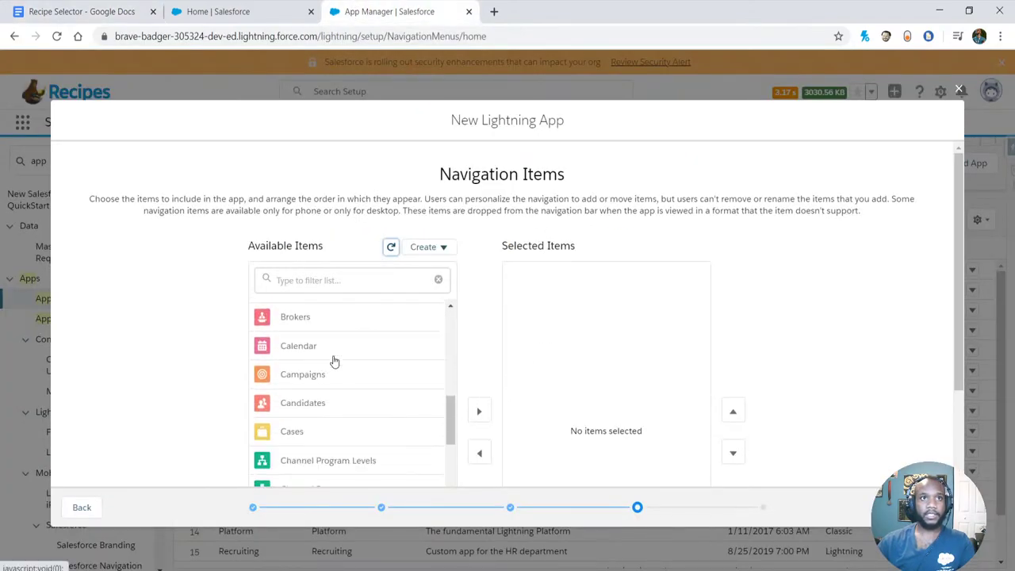
pyautogui.scroll(-3, 337, 449)
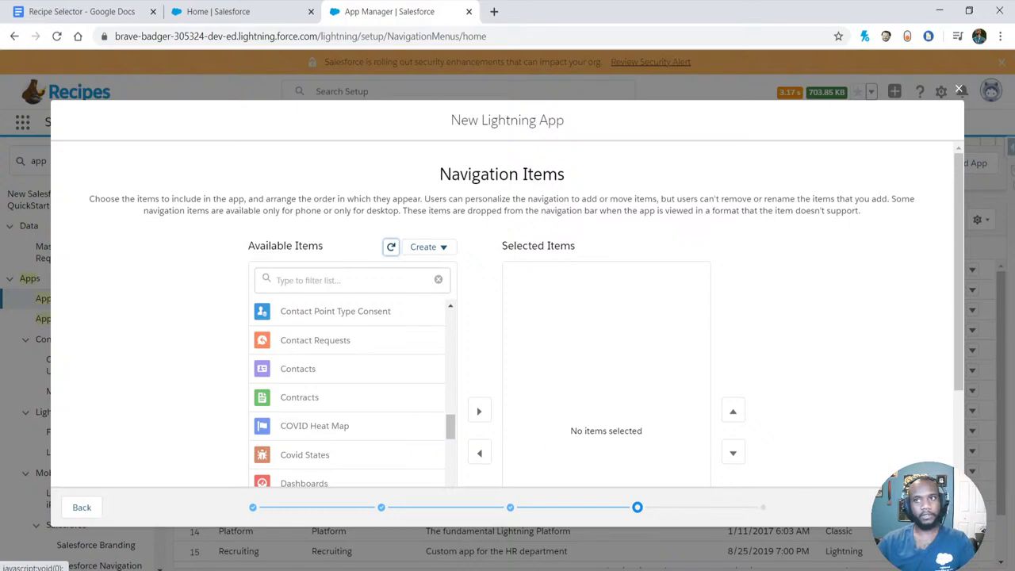
pyautogui.scroll(15, 381, 388)
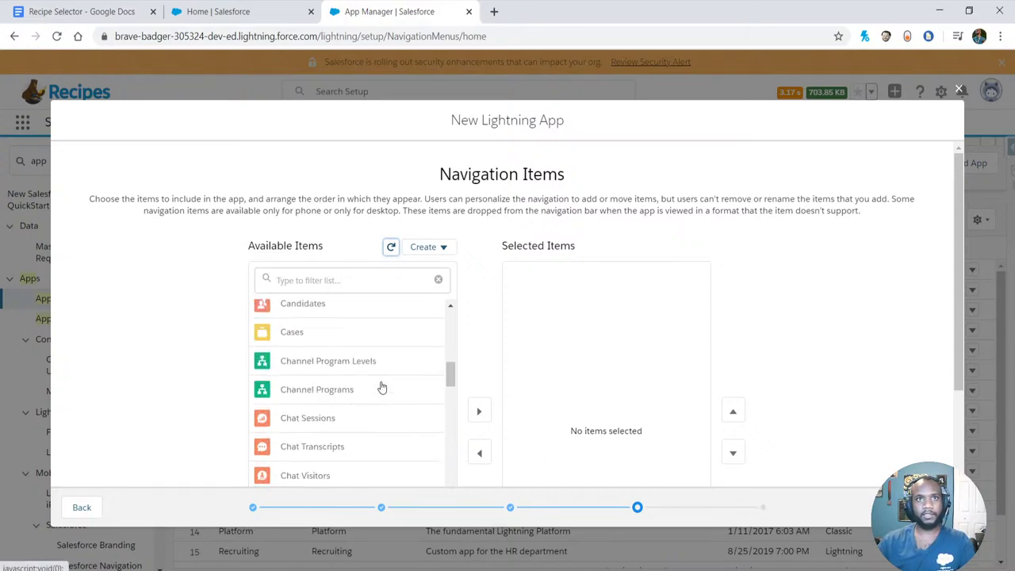
pyautogui.click(924, 508)
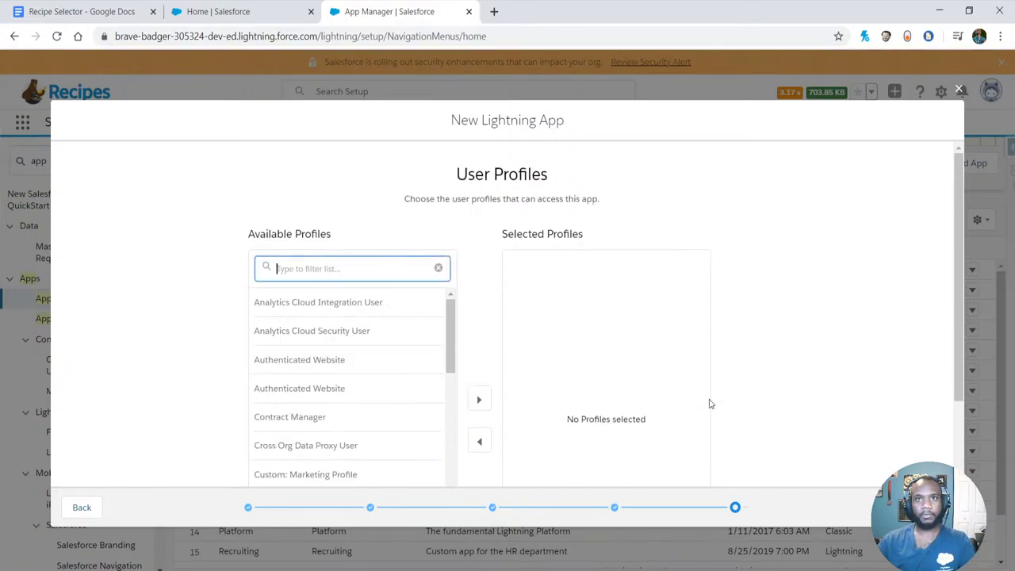
pyautogui.scroll(-10, 372, 444)
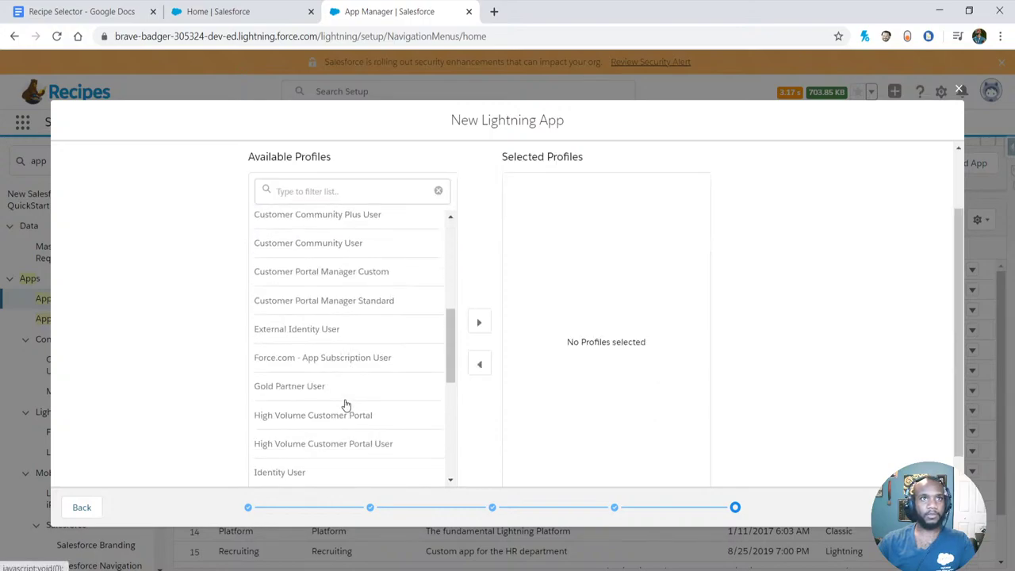
pyautogui.scroll(-1, 311, 451)
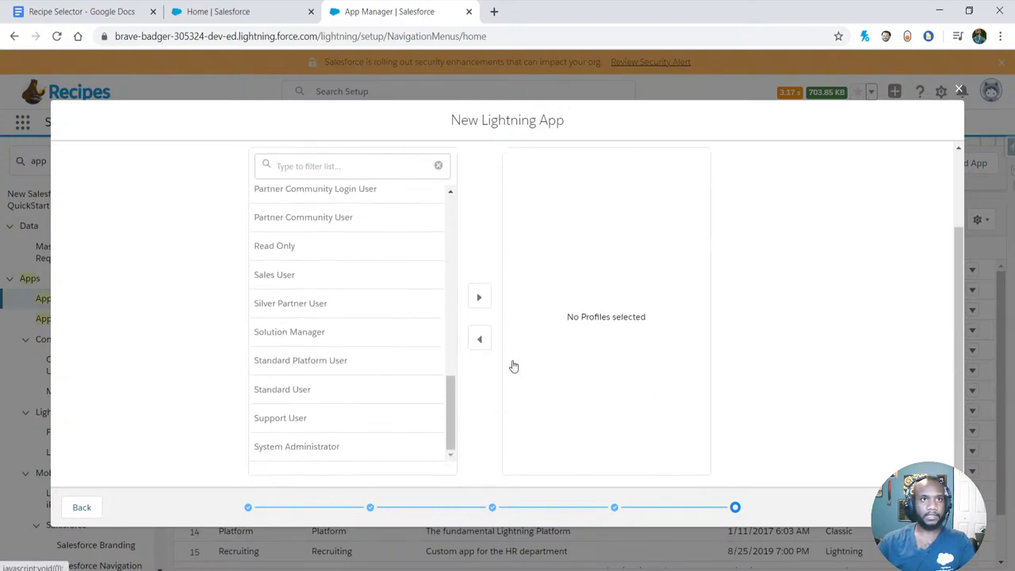
pyautogui.click(479, 298)
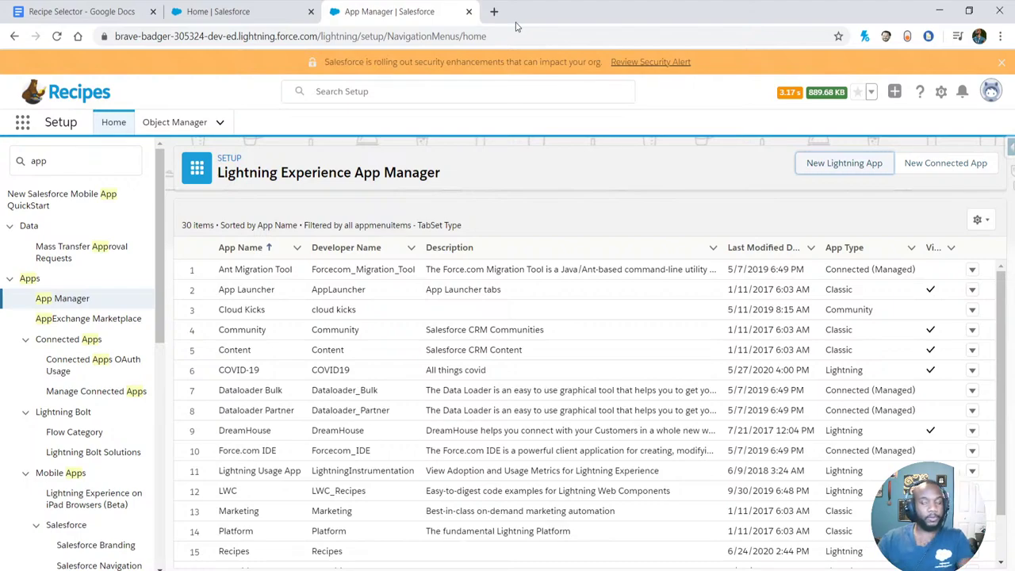
# - Search Google for 'flow chart', follow the Lucidchart result, and open the Database ER diagram template
pyautogui.click(494, 11)
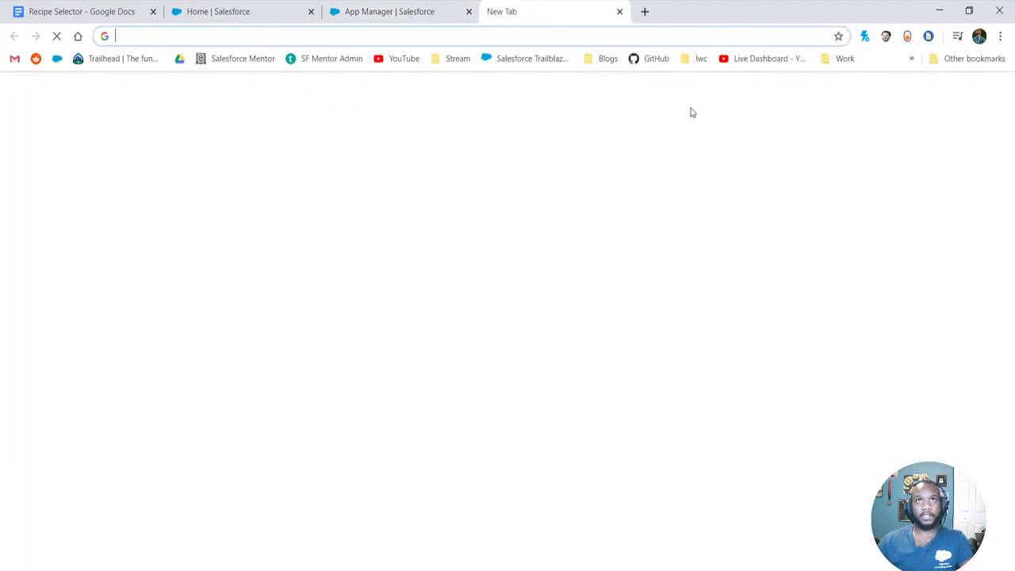
pyautogui.write('flow')
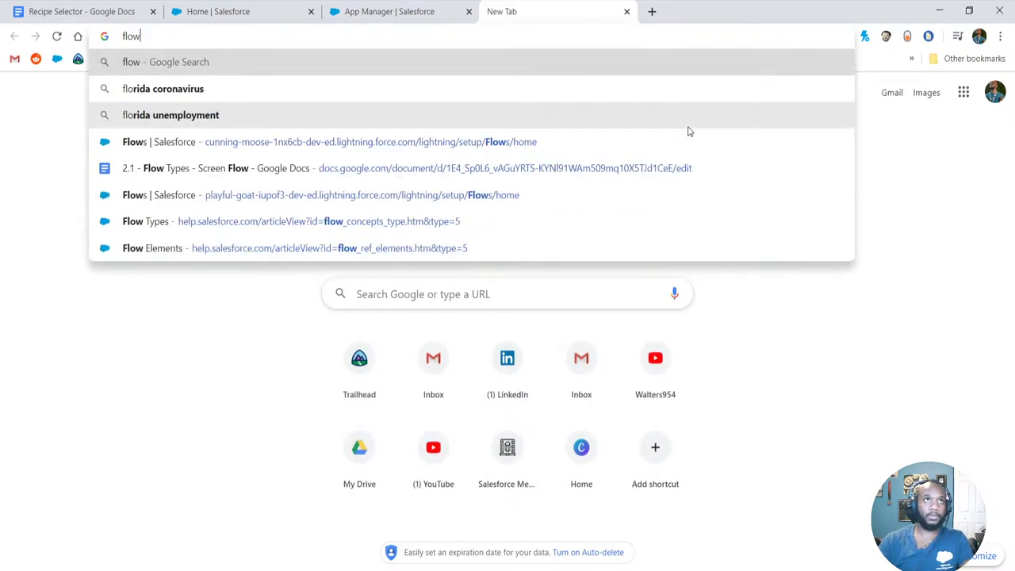
pyautogui.write(' chart')
pyautogui.press('Return')
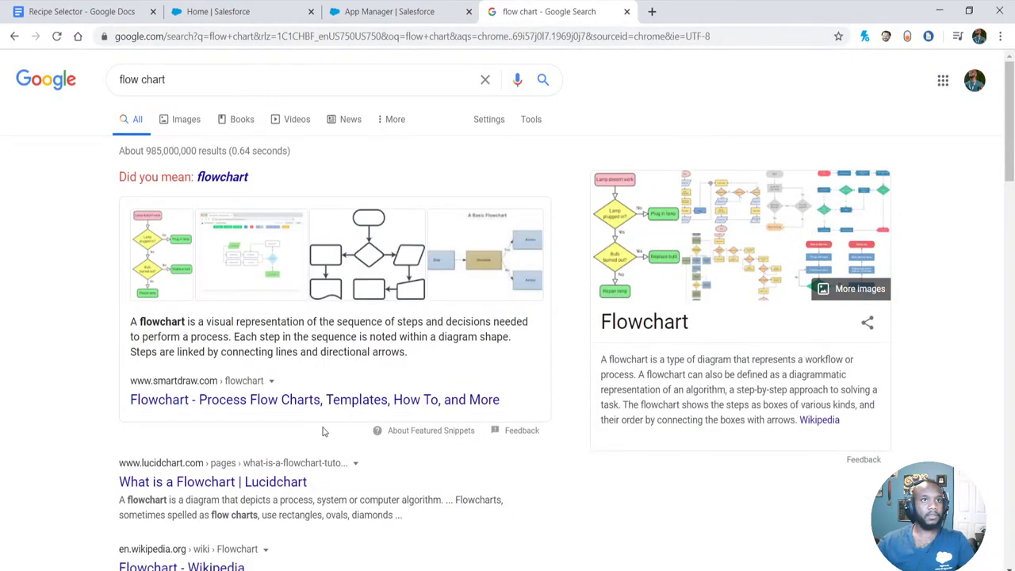
pyautogui.scroll(-2, 322, 431)
pyautogui.click(184, 341)
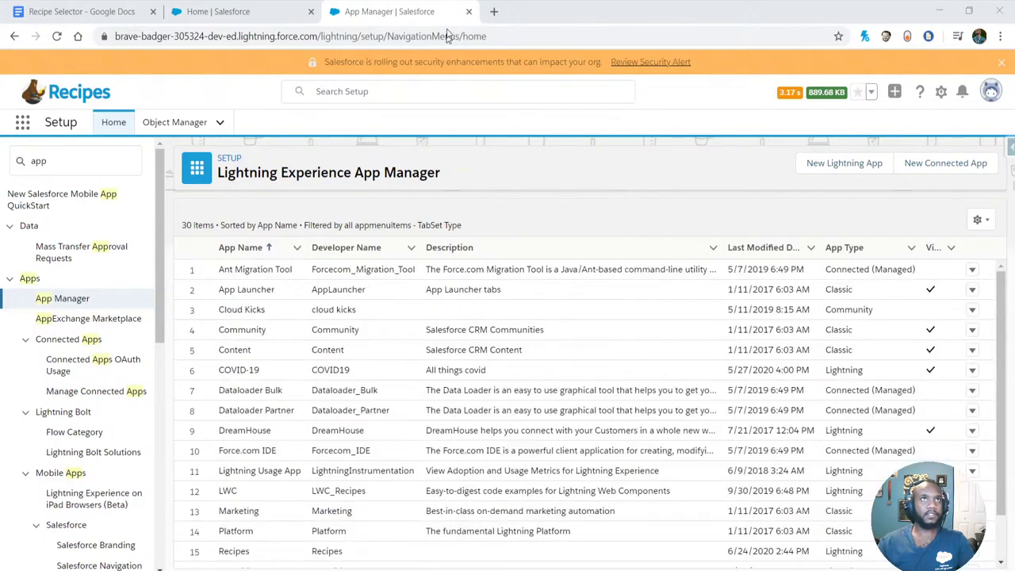
pyautogui.click(468, 13)
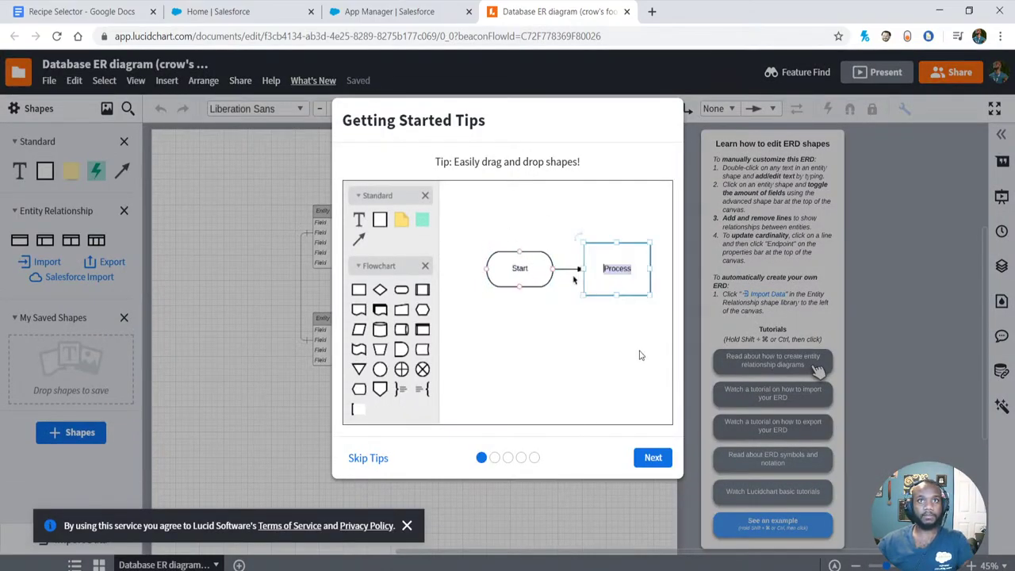
# - Dismiss the tips and delete the right-hand Entity table and its leftover connector
pyautogui.click(367, 457)
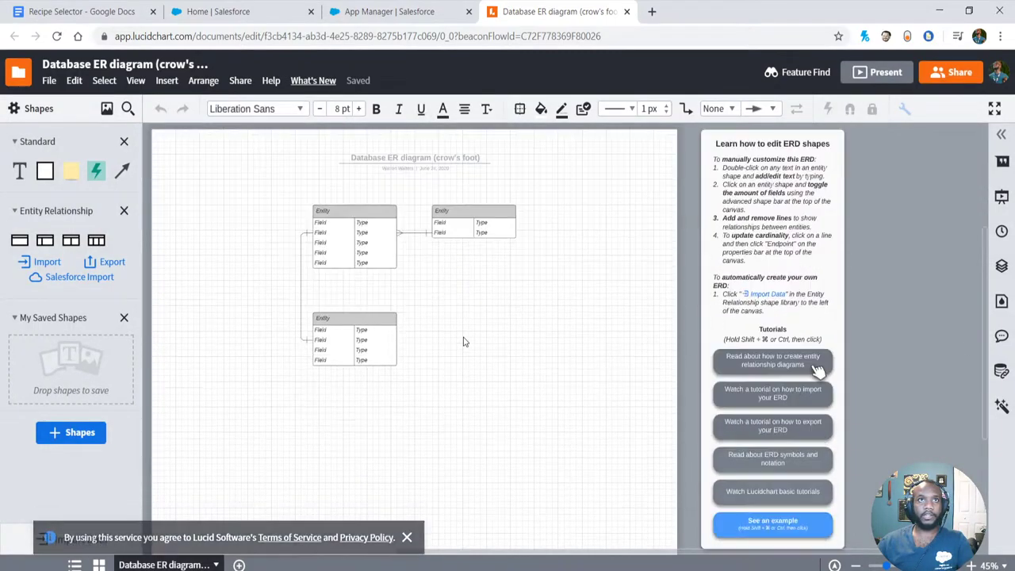
pyautogui.scroll(2, 358, 274)
pyautogui.moveTo(589, 314); pyautogui.dragTo(678, 363)
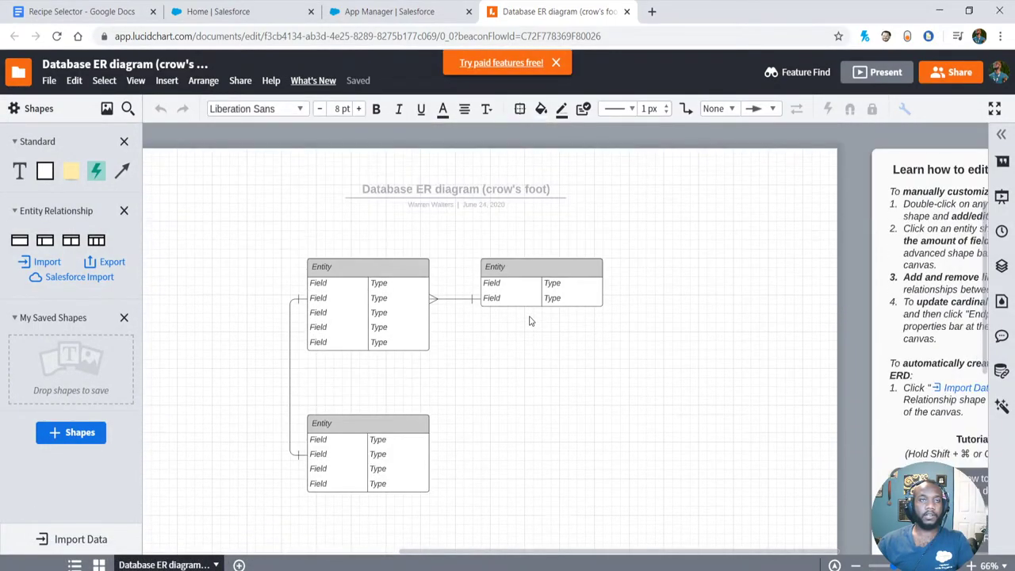
pyautogui.click(494, 268)
pyautogui.press('Delete')
pyautogui.click(453, 298)
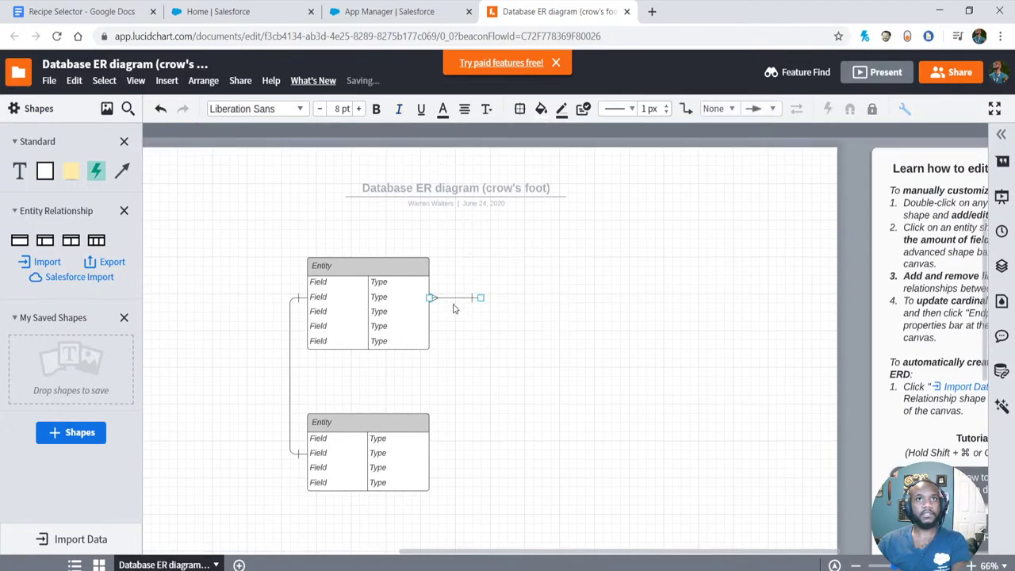
pyautogui.press('Delete')
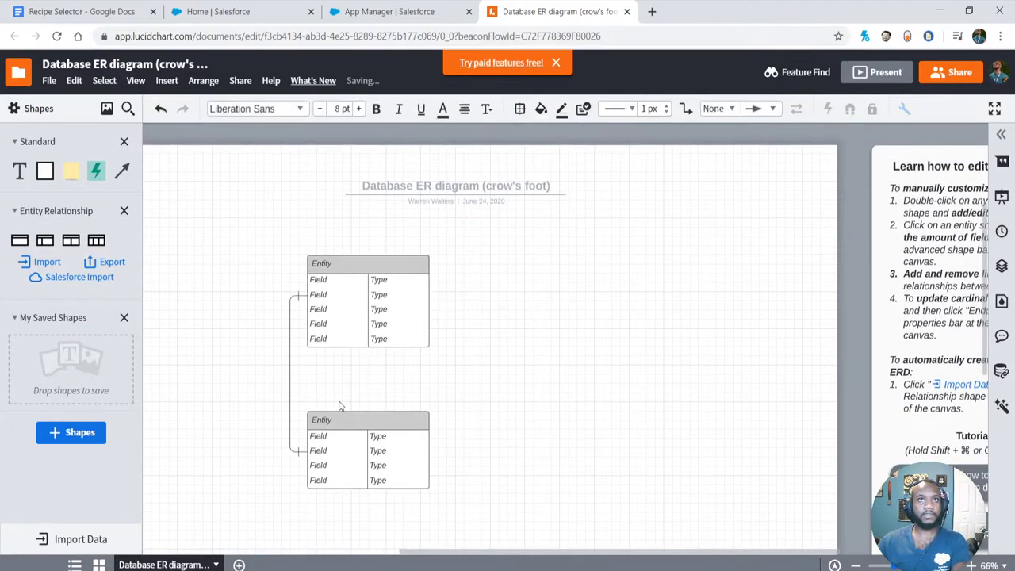
# - Delete the connector linking the two remaining entity tables
pyautogui.click(290, 359)
pyautogui.press('Delete')
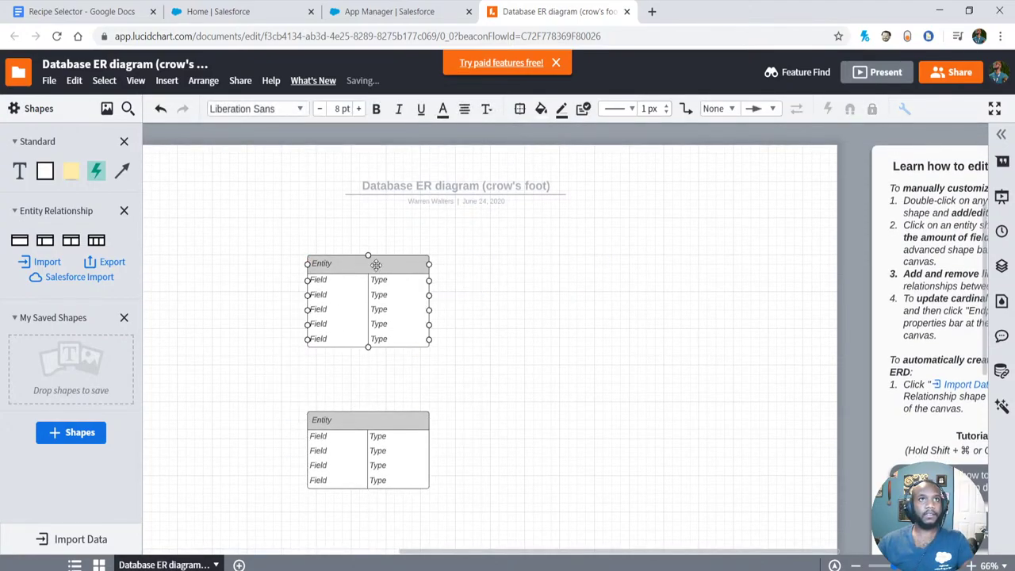
pyautogui.click(376, 265)
# - Change the diagram title from 'Database ER diagram (crow's foot)' to 'Salesforce Mentor Recipe'
pyautogui.click(500, 182)
pyautogui.click(501, 182)
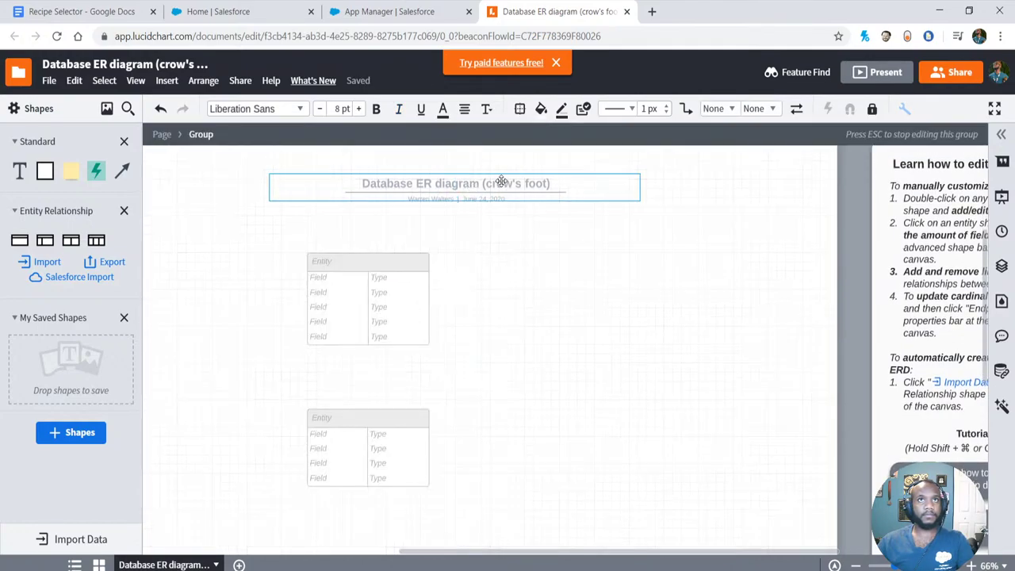
pyautogui.click(419, 181)
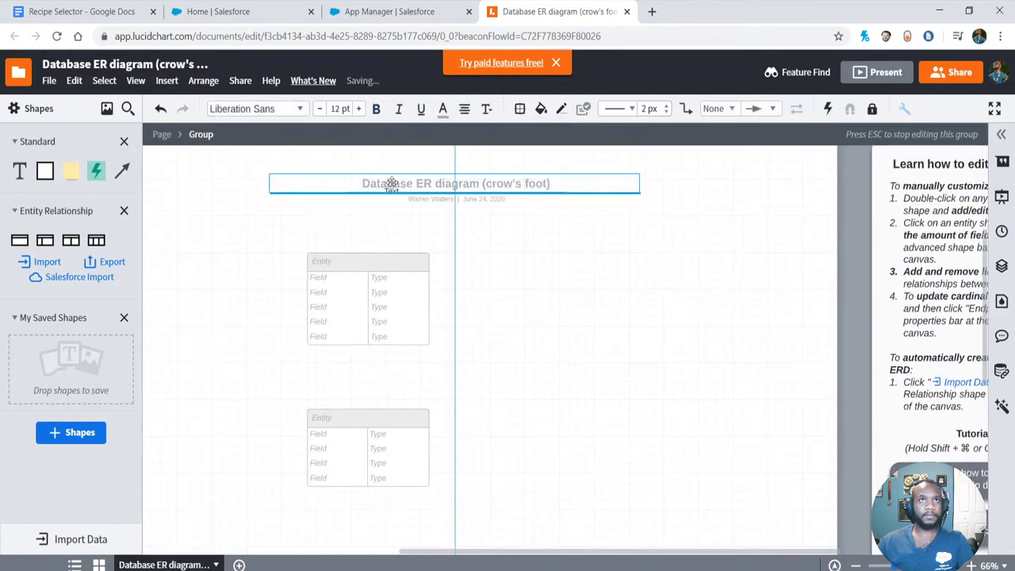
pyautogui.doubleClick(467, 183)
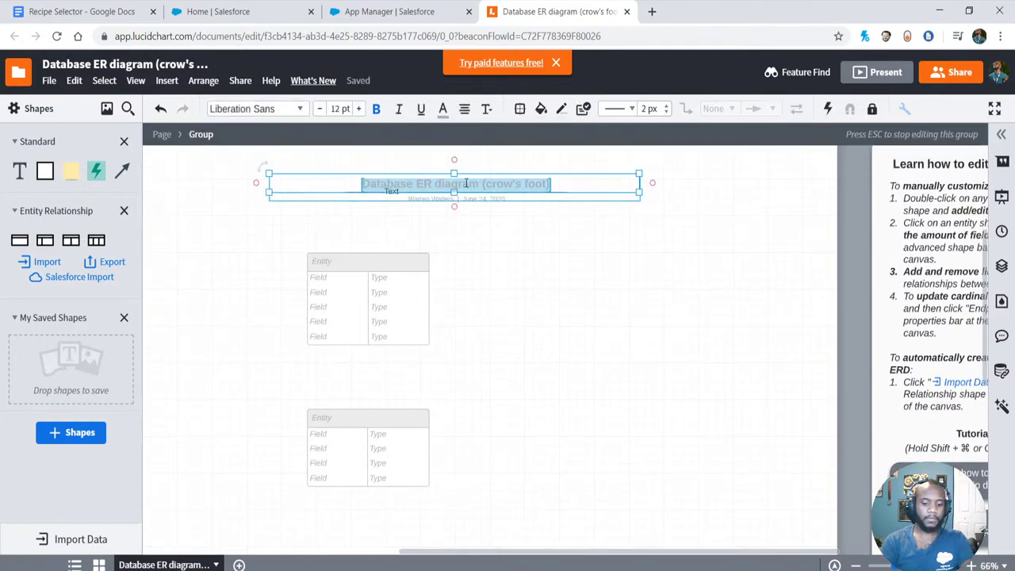
pyautogui.write('S')
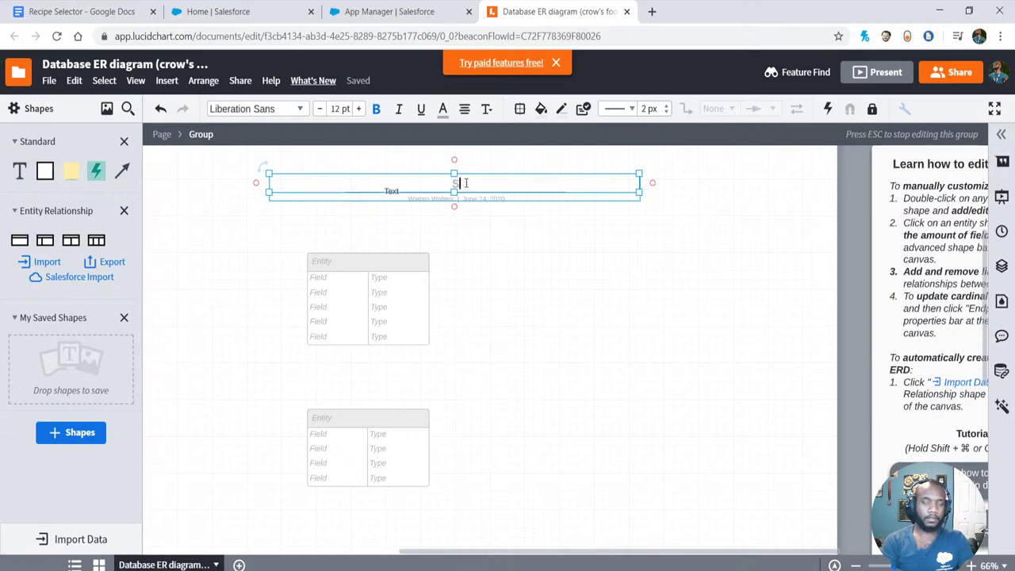
pyautogui.write('alesforce Mentor ')
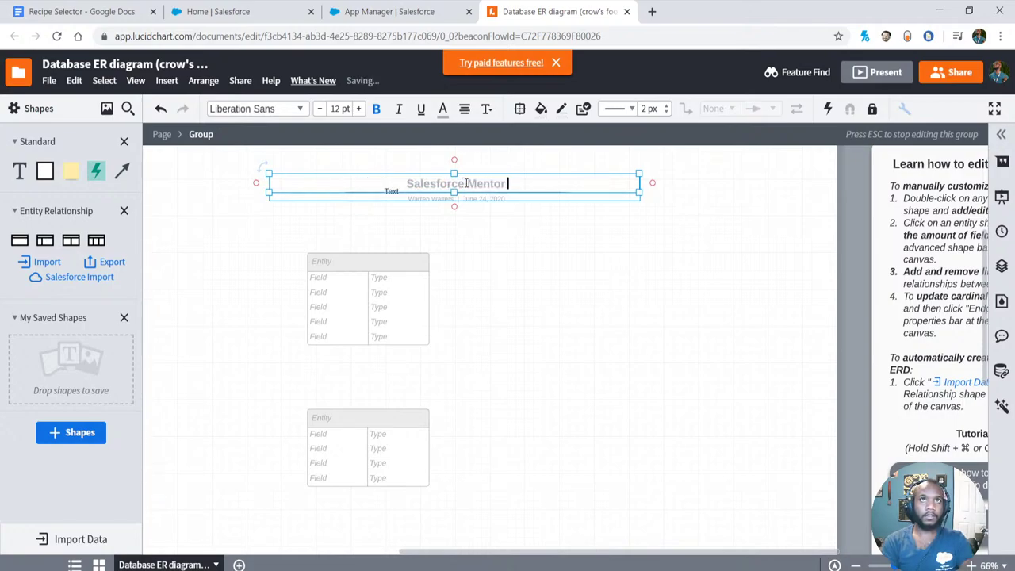
pyautogui.write('Recipe')
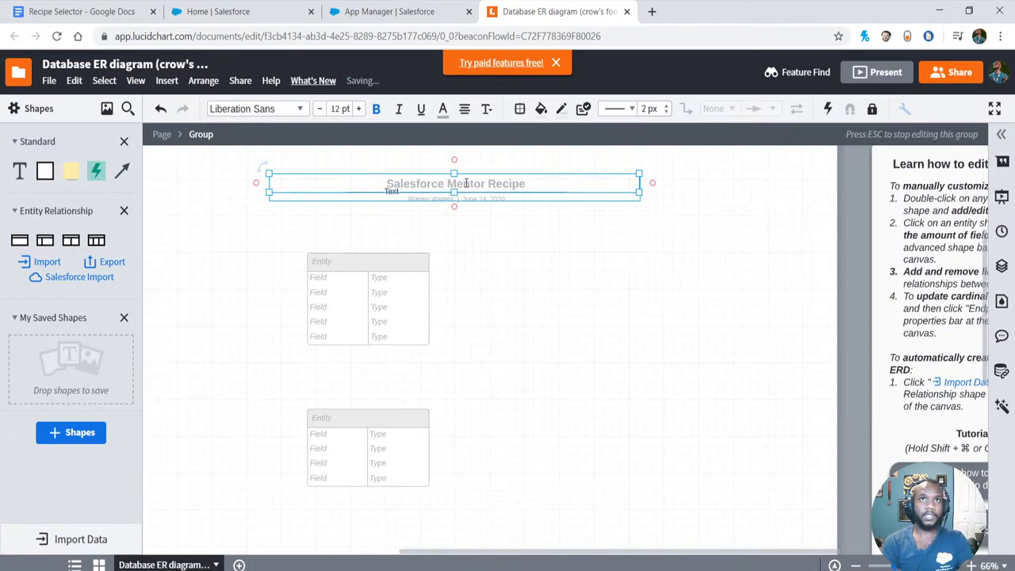
pyautogui.click(479, 264)
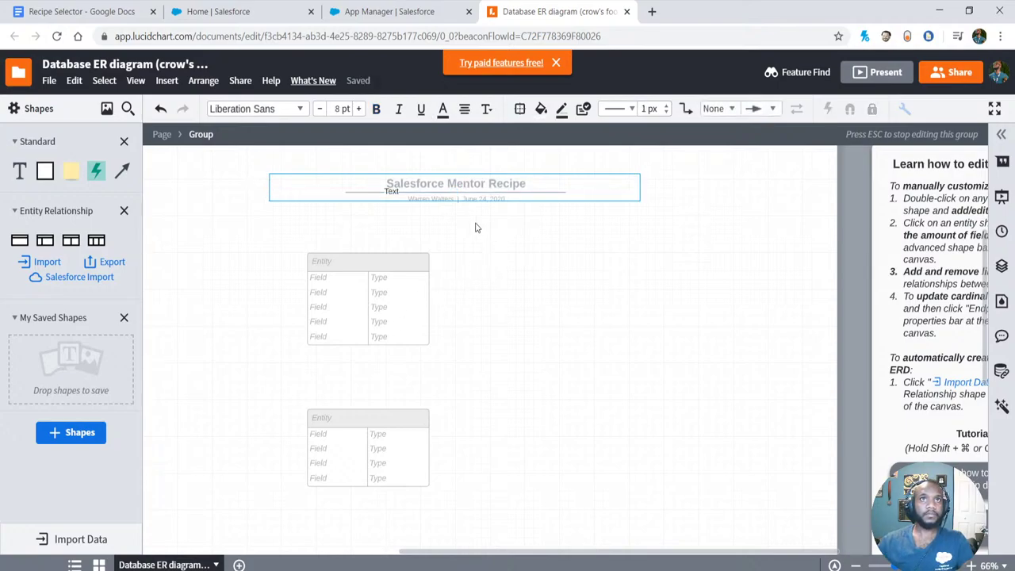
# - Nudge the Salesforce Mentor Recipe title block slightly down and to the right
pyautogui.press('Escape')
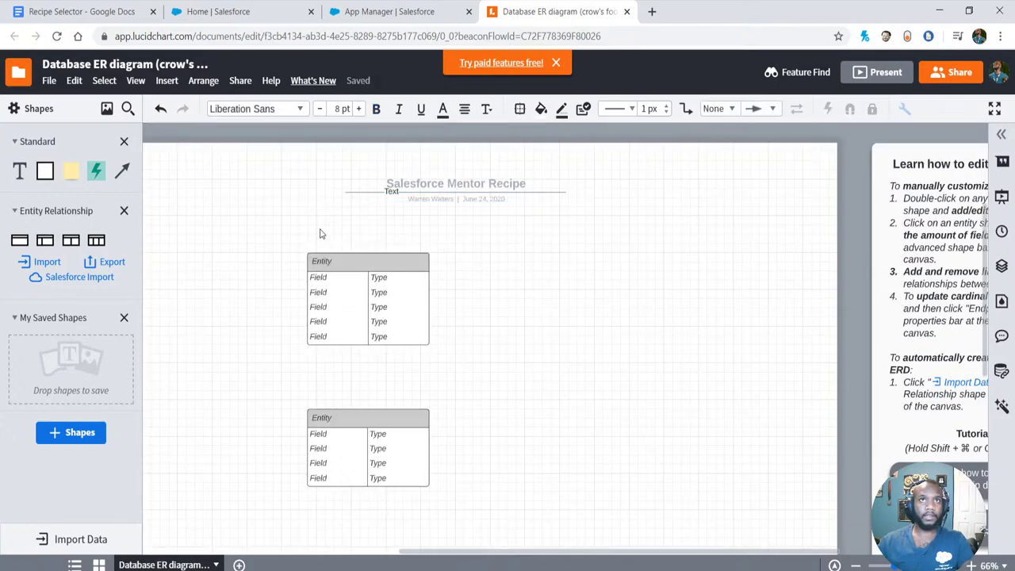
pyautogui.moveTo(389, 193); pyautogui.dragTo(402, 211)
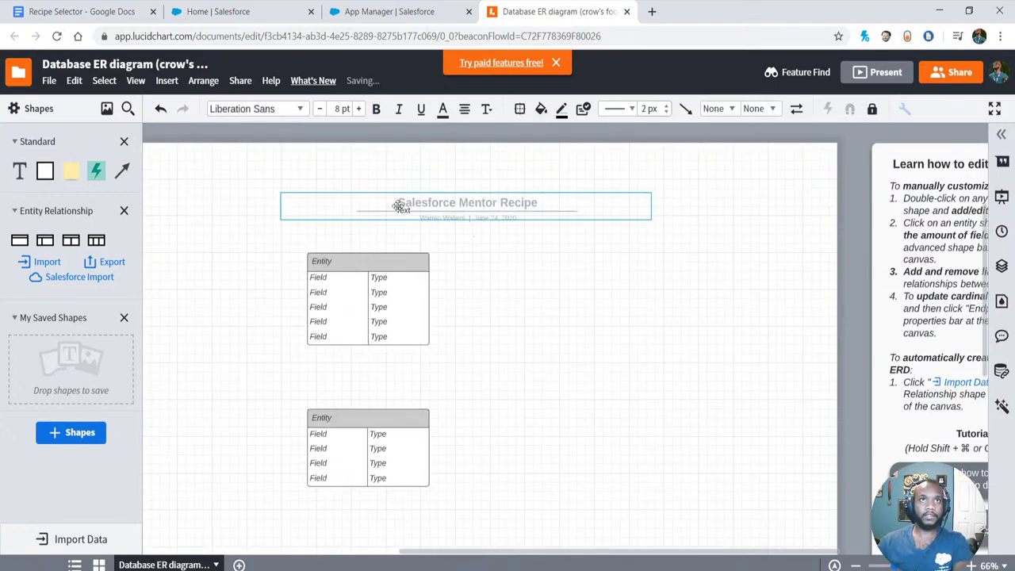
pyautogui.doubleClick(402, 210)
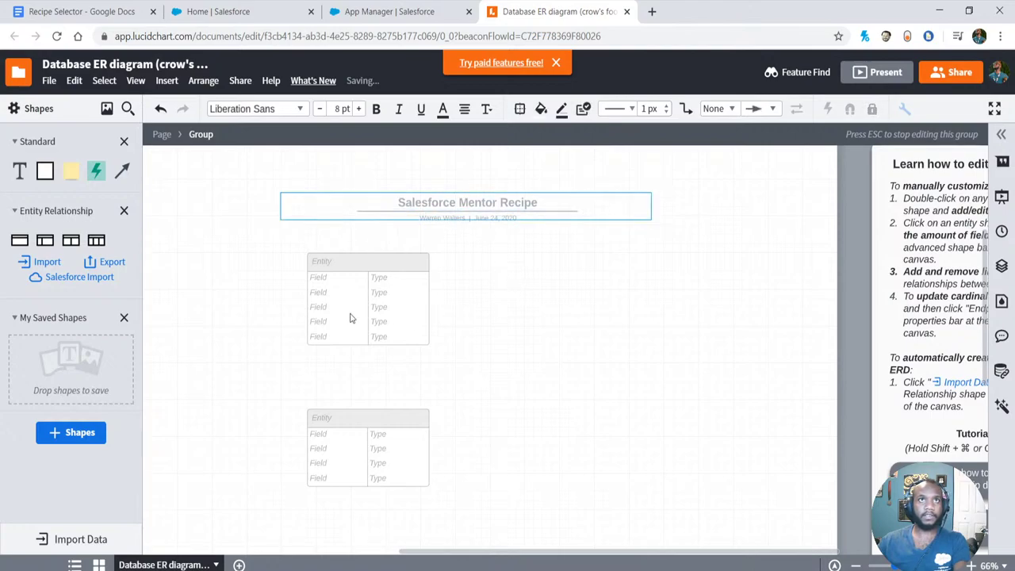
pyautogui.click(399, 197)
pyautogui.scroll(1, 399, 197)
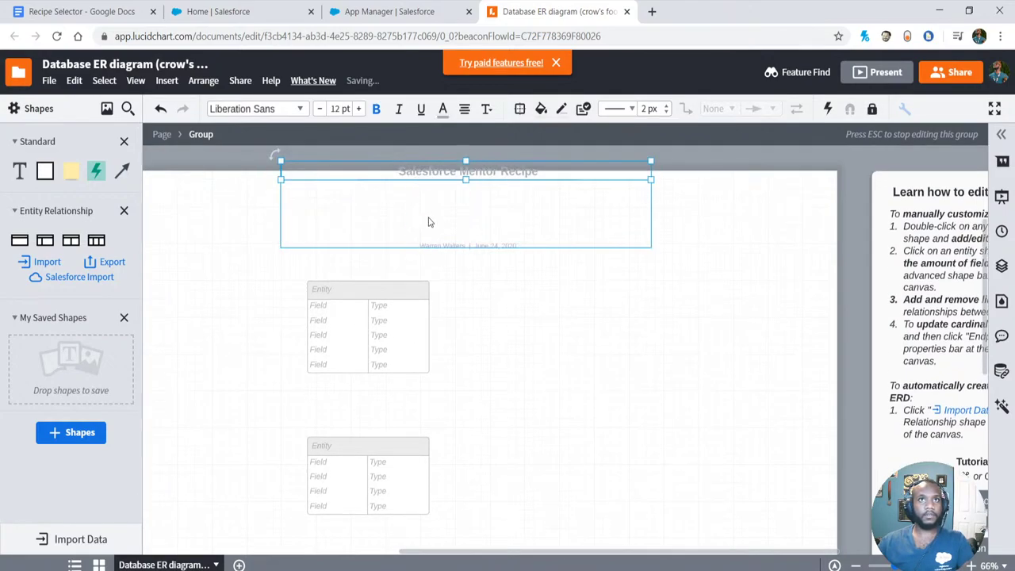
# - Delete the bottom entity table from the canvas
pyautogui.click(326, 304)
pyautogui.click(446, 339)
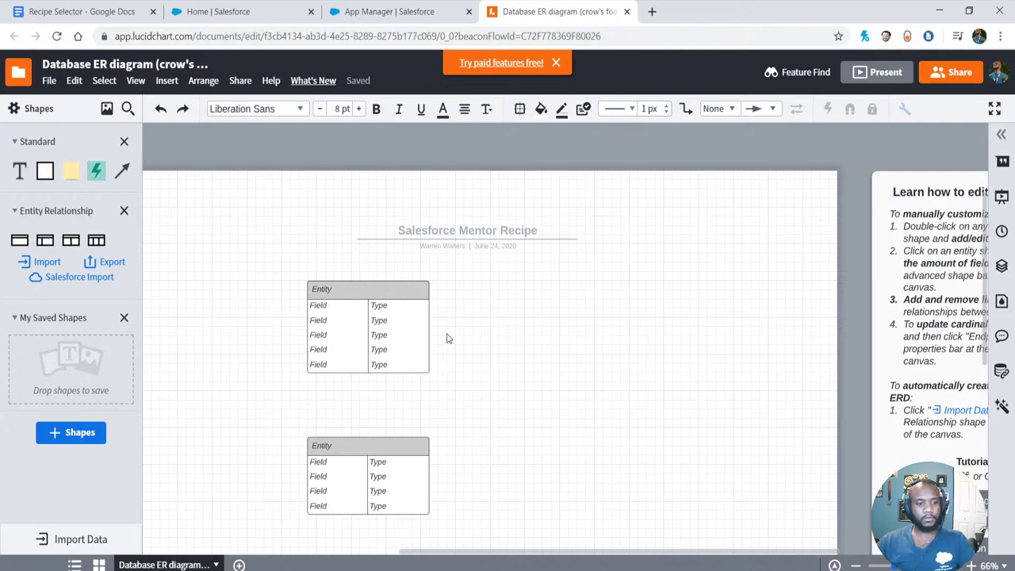
pyautogui.hscroll(-1, 516, 346)
pyautogui.click(373, 445)
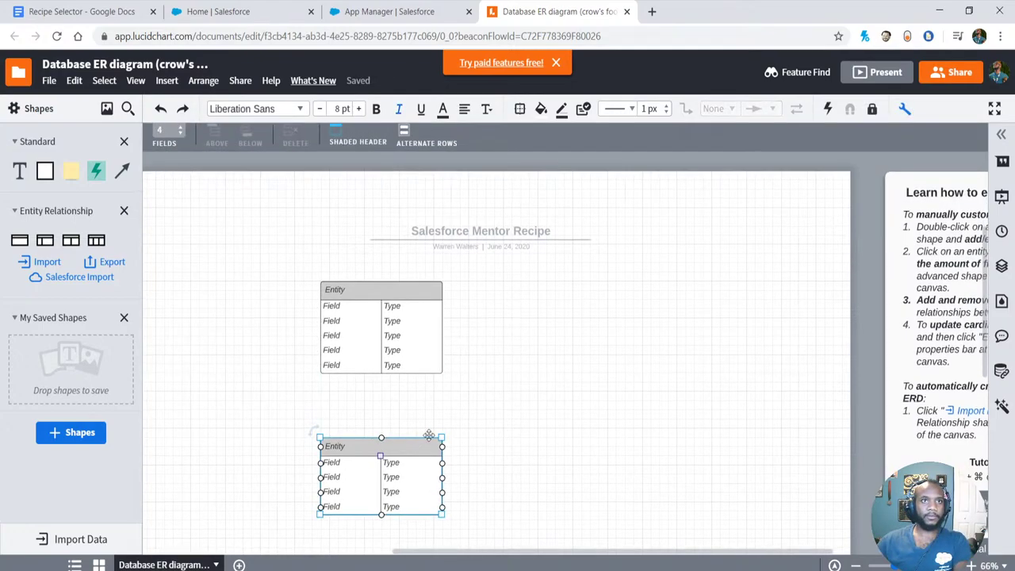
pyautogui.press('Delete')
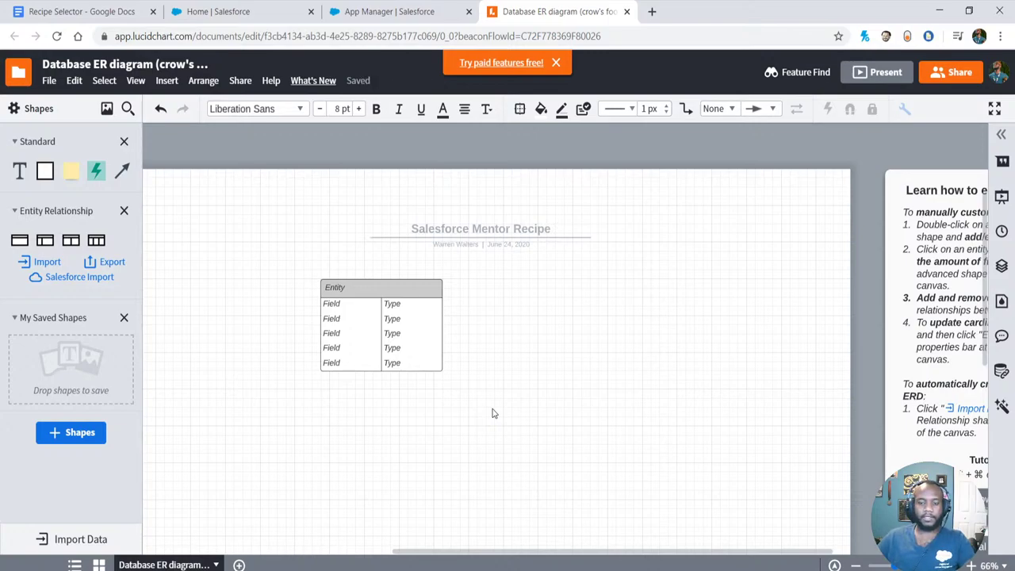
# - Rename the remaining entity's header from 'Entity' to 'Recipe'
pyautogui.click(379, 295)
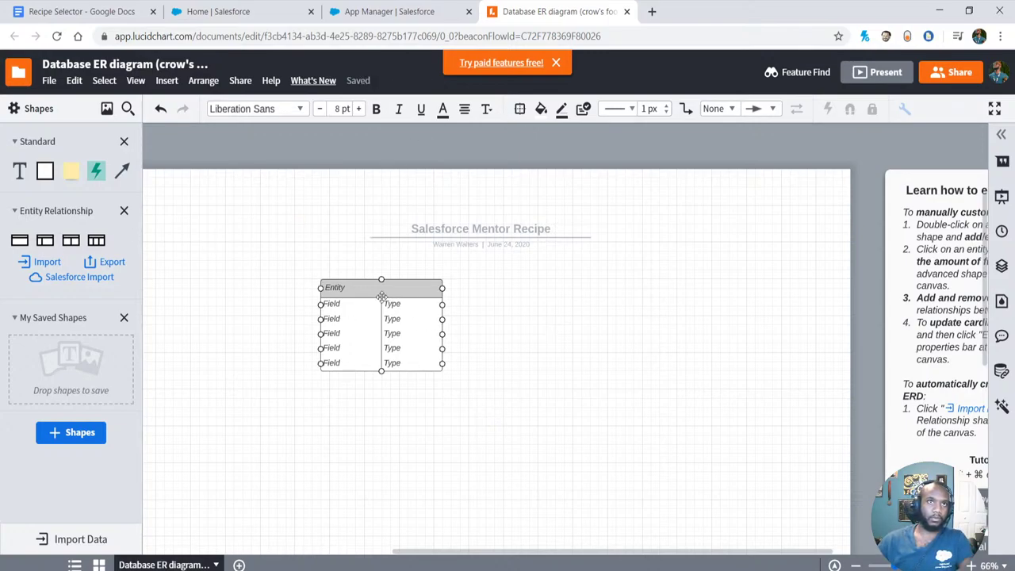
pyautogui.doubleClick(338, 290)
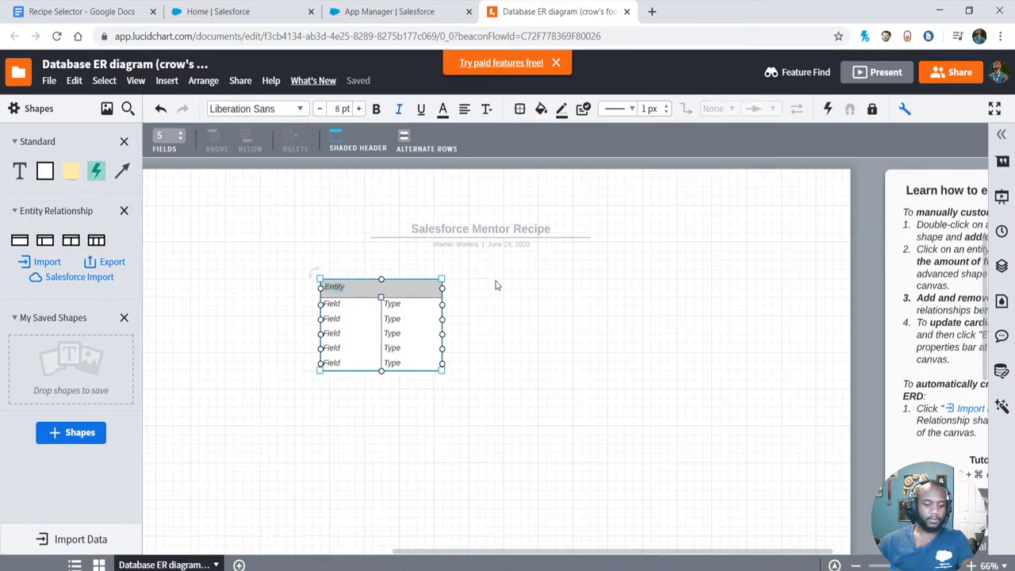
pyautogui.write('Recipe')
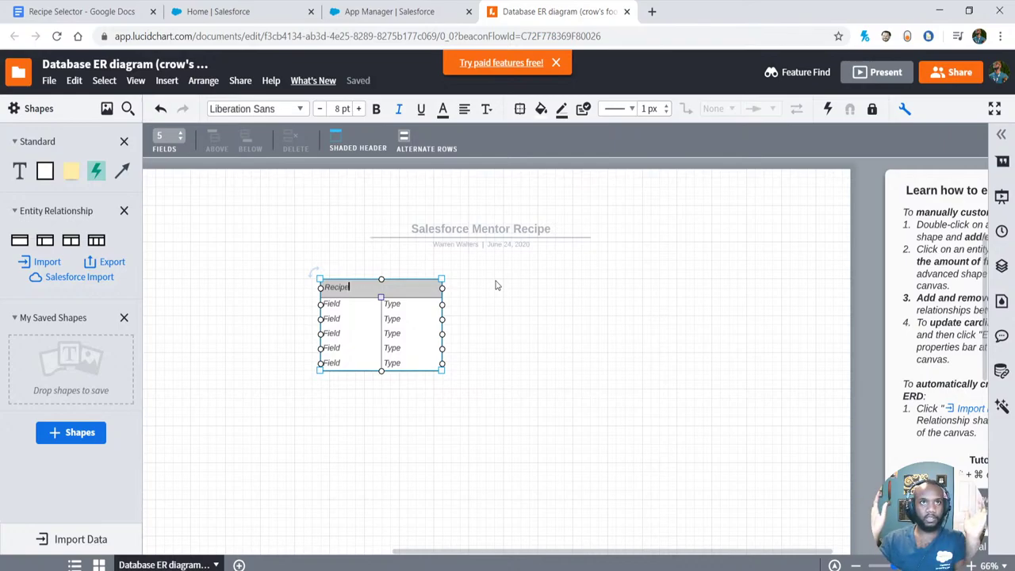
# - Search Google for 'healthy meatloaf' in a new Chrome tab
pyautogui.click(652, 11)
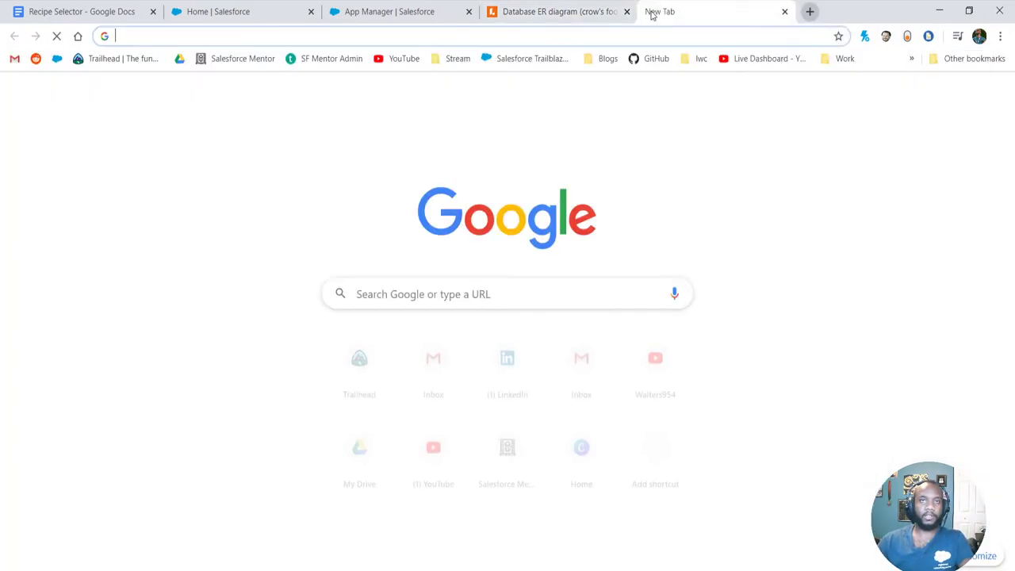
pyautogui.write('healthy ')
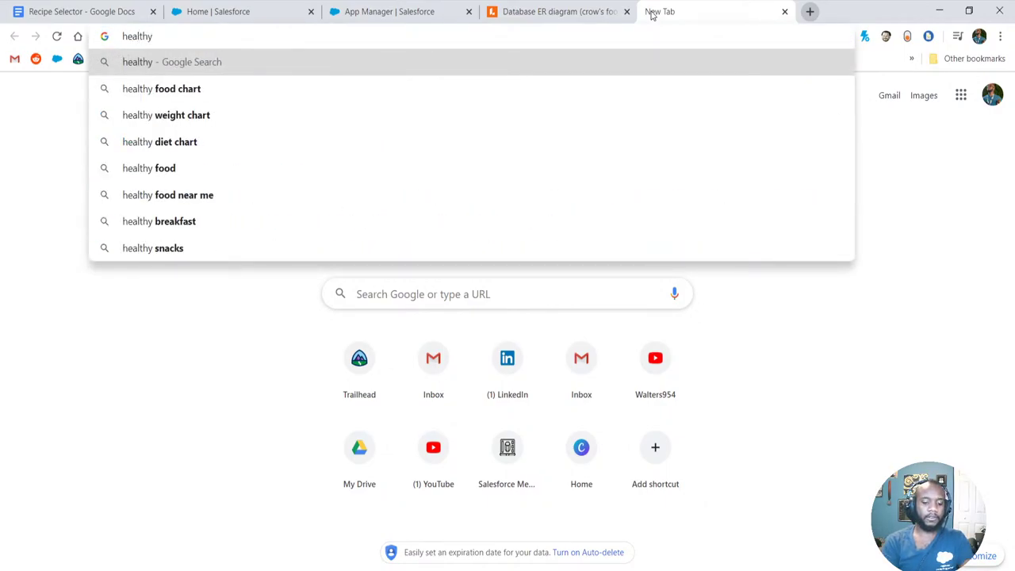
pyautogui.write('meatloaf')
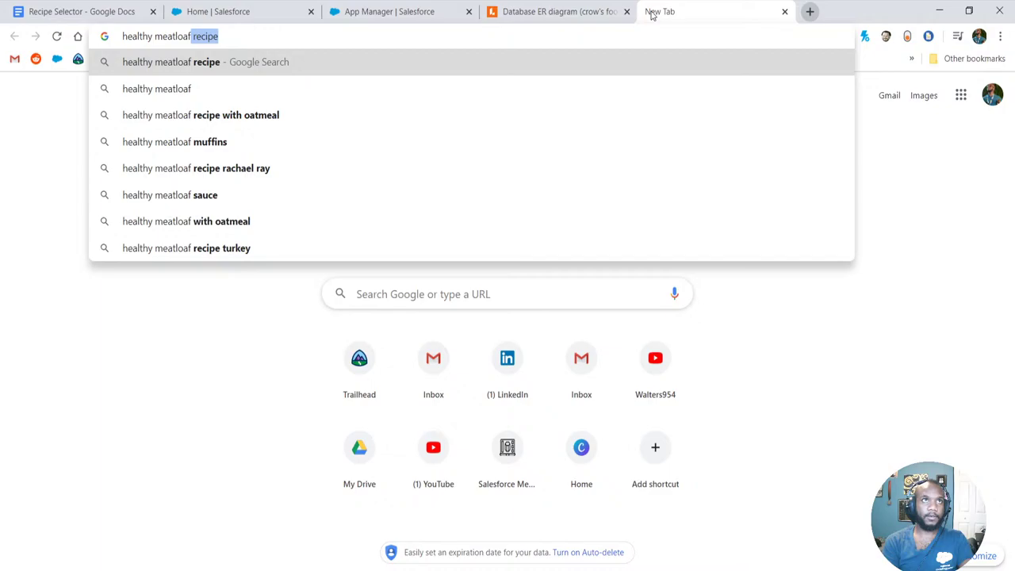
pyautogui.press('Return')
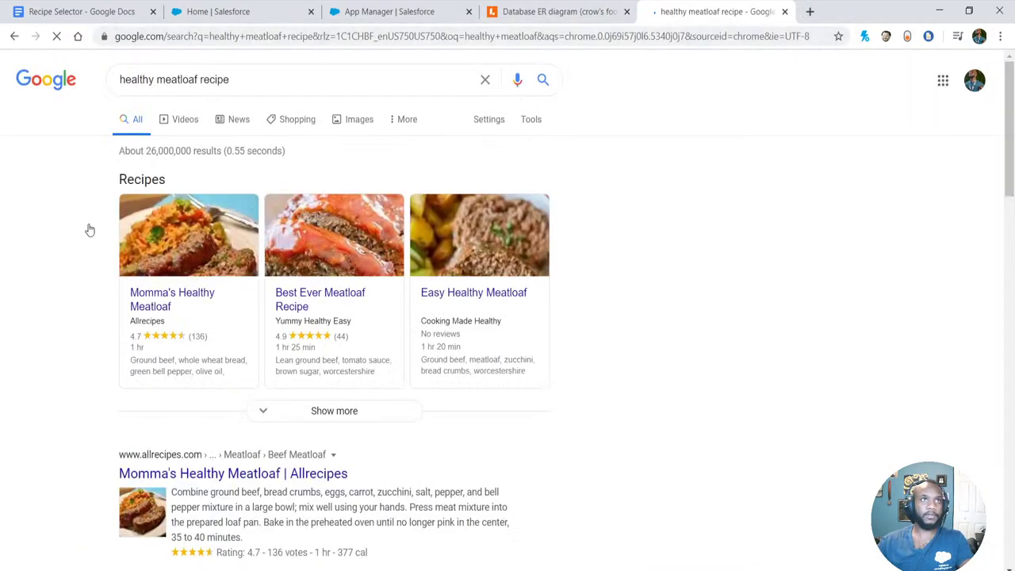
pyautogui.scroll(-2, 58, 253)
# - Open Momma's Healthy Meatloaf on Allrecipes and review its 4-serving ingredient list
pyautogui.click(137, 165)
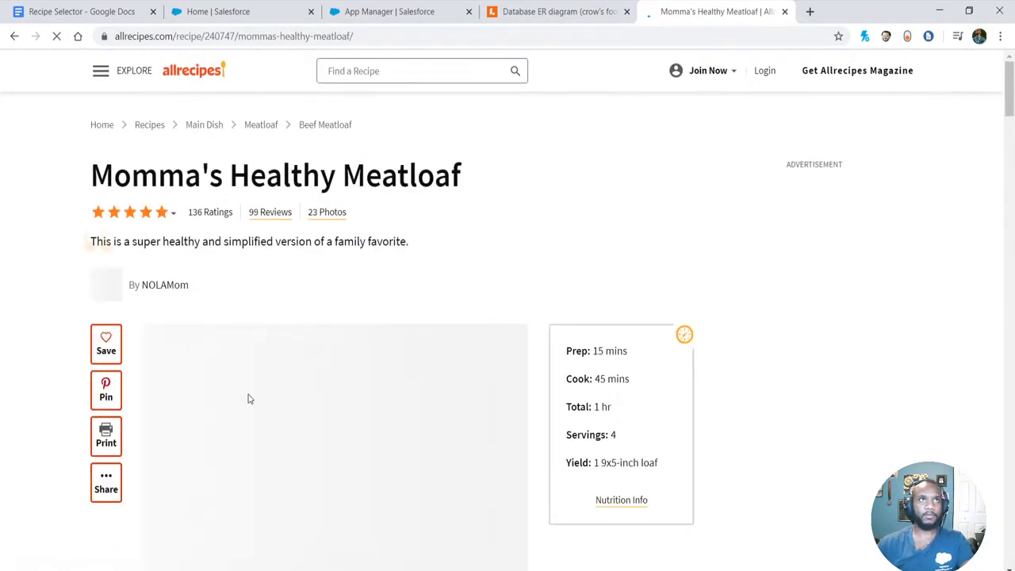
pyautogui.scroll(-1, 176, 323)
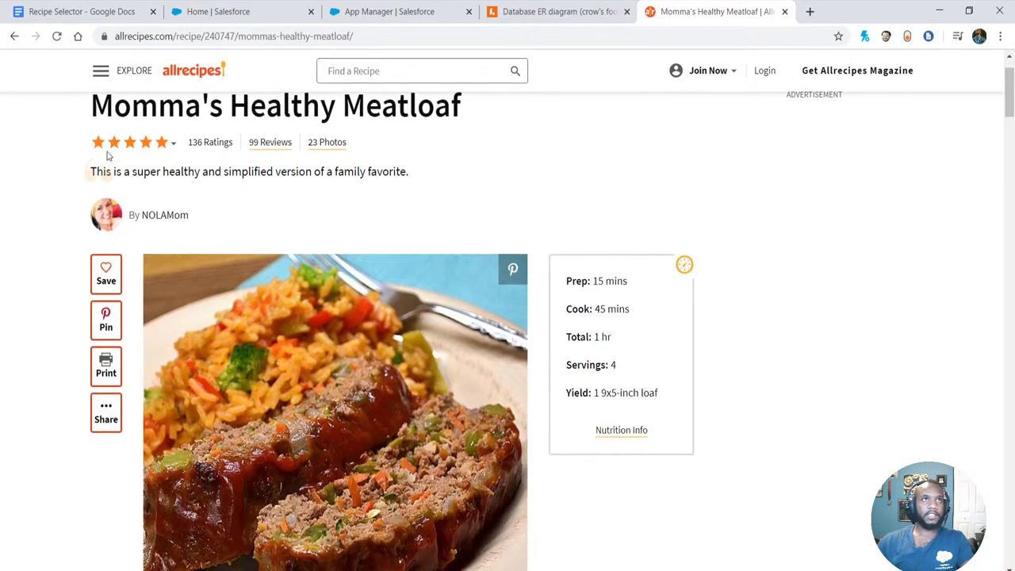
pyautogui.scroll(-1, 167, 231)
pyautogui.scroll(3, 163, 301)
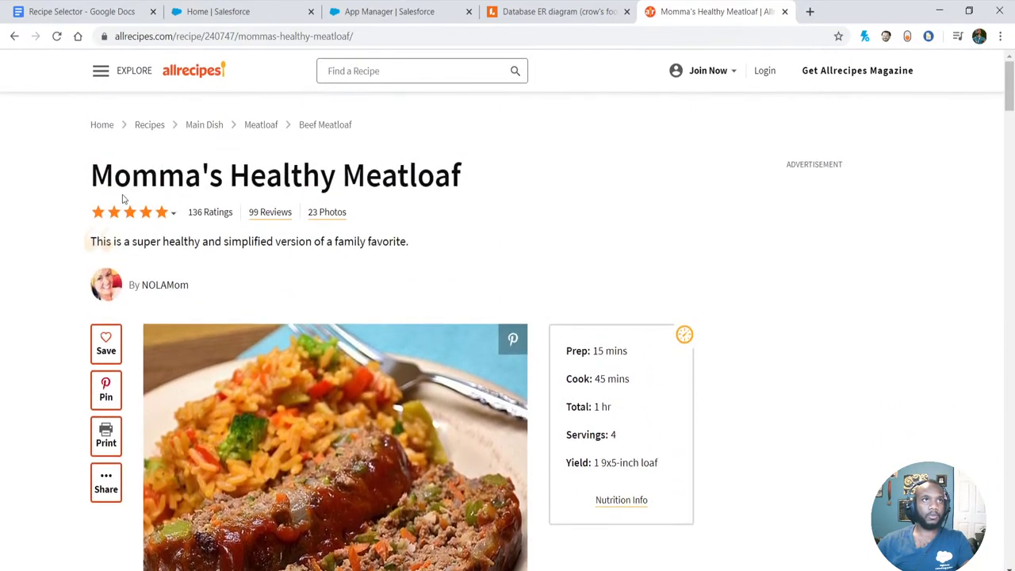
pyautogui.scroll(-3, 381, 222)
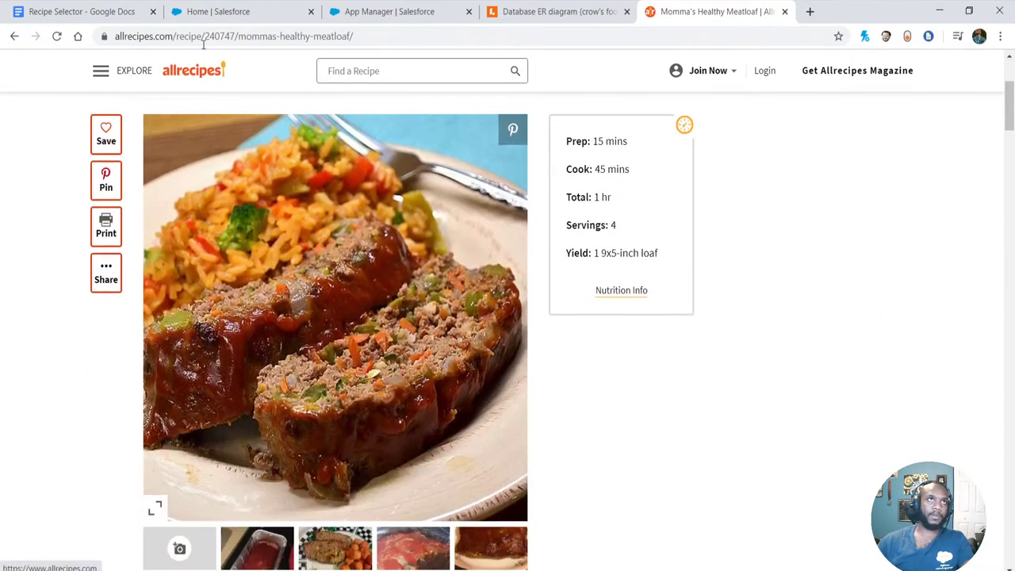
pyautogui.scroll(-6, 319, 311)
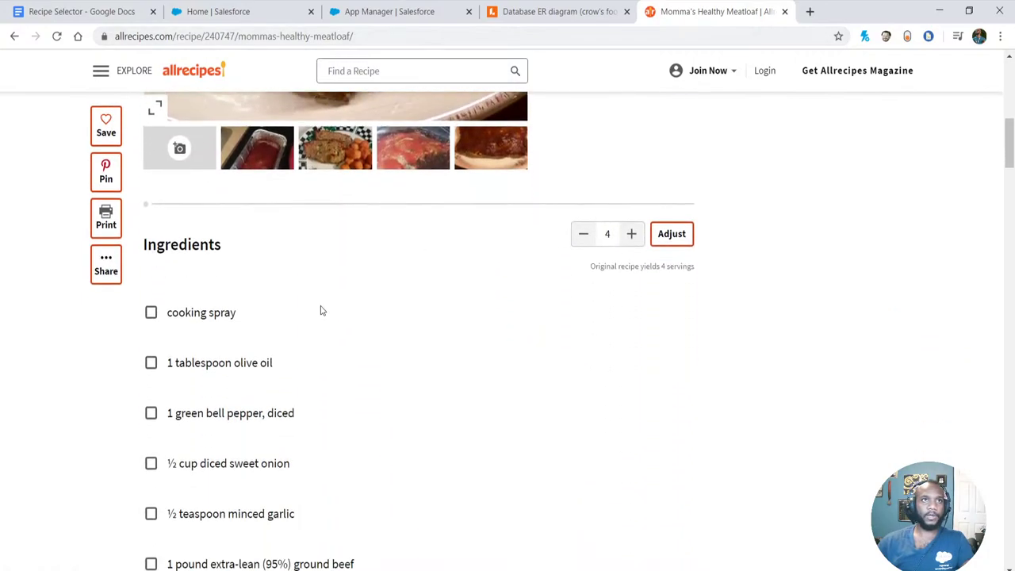
pyautogui.scroll(2, 321, 301)
pyautogui.scroll(2, 238, 238)
pyautogui.scroll(-10, 254, 277)
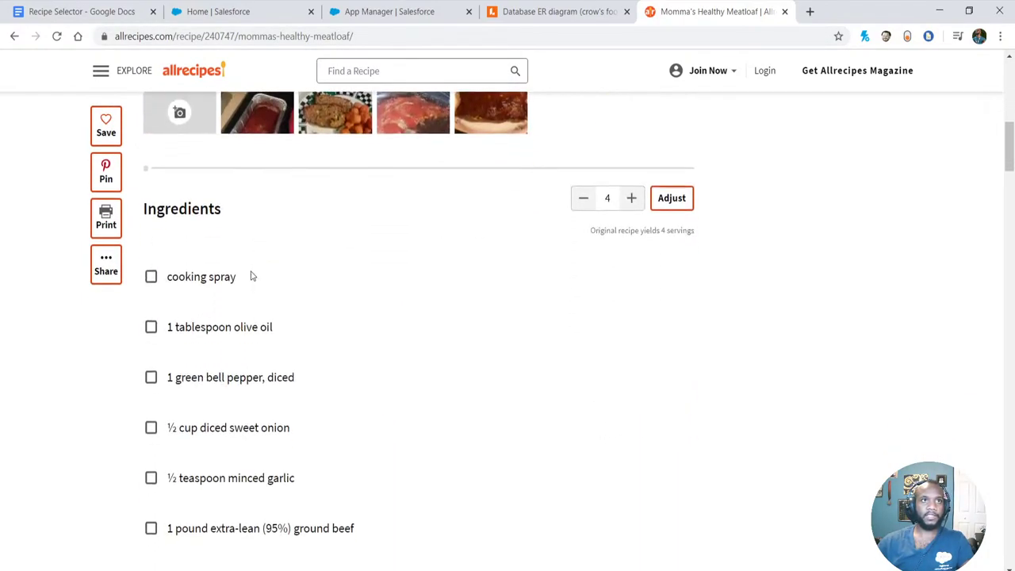
pyautogui.scroll(7, 250, 275)
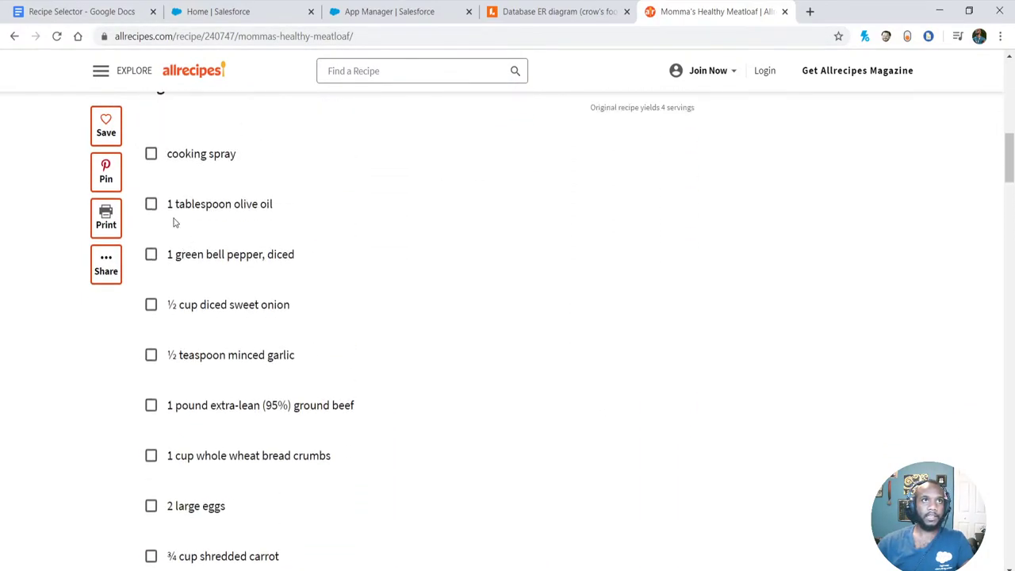
pyautogui.scroll(-2, 182, 262)
pyautogui.scroll(-3, 190, 261)
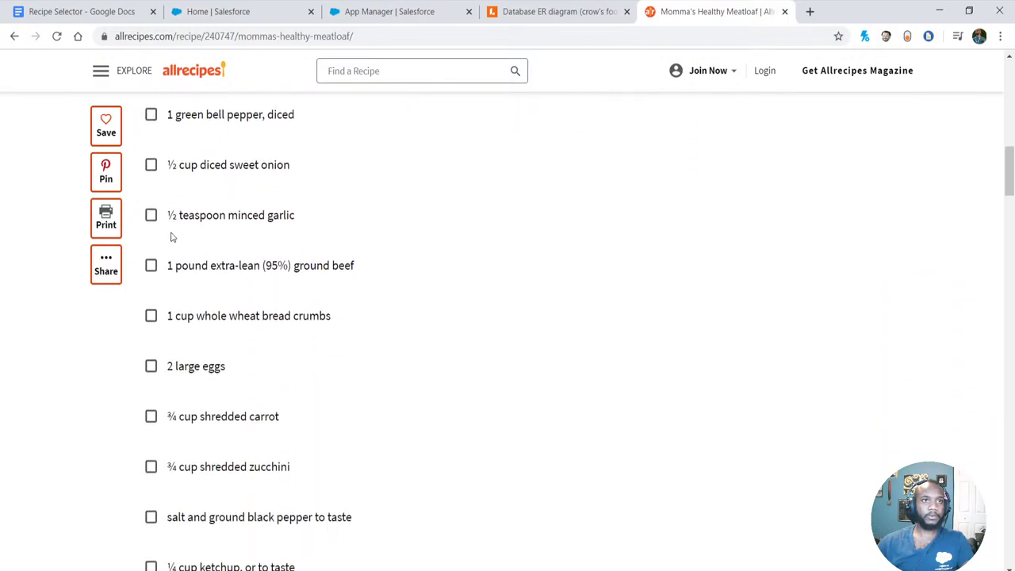
pyautogui.scroll(-3, 195, 302)
pyautogui.scroll(3, 214, 285)
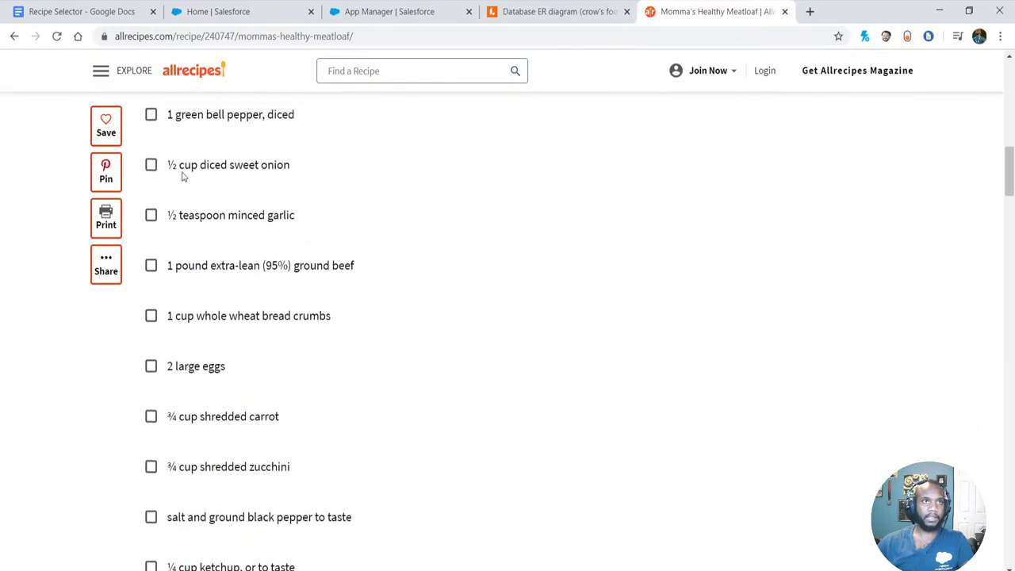
pyautogui.scroll(-1, 198, 222)
pyautogui.scroll(4, 212, 278)
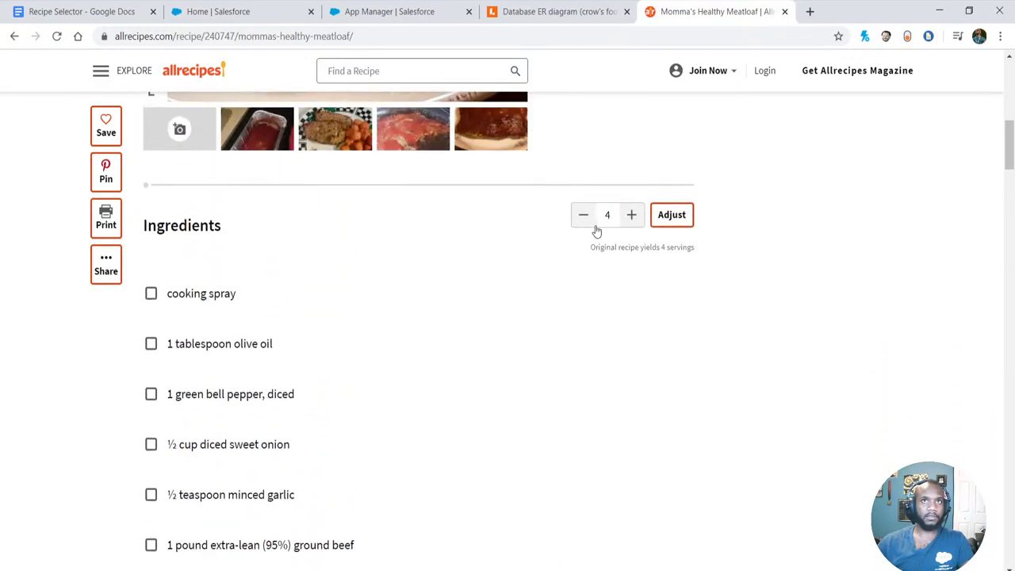
# - Scale the meatloaf from 4 to 9 servings, giving 2-1/4 pounds extra-lean ground beef
pyautogui.click(633, 218)
pyautogui.scroll(-1, 460, 317)
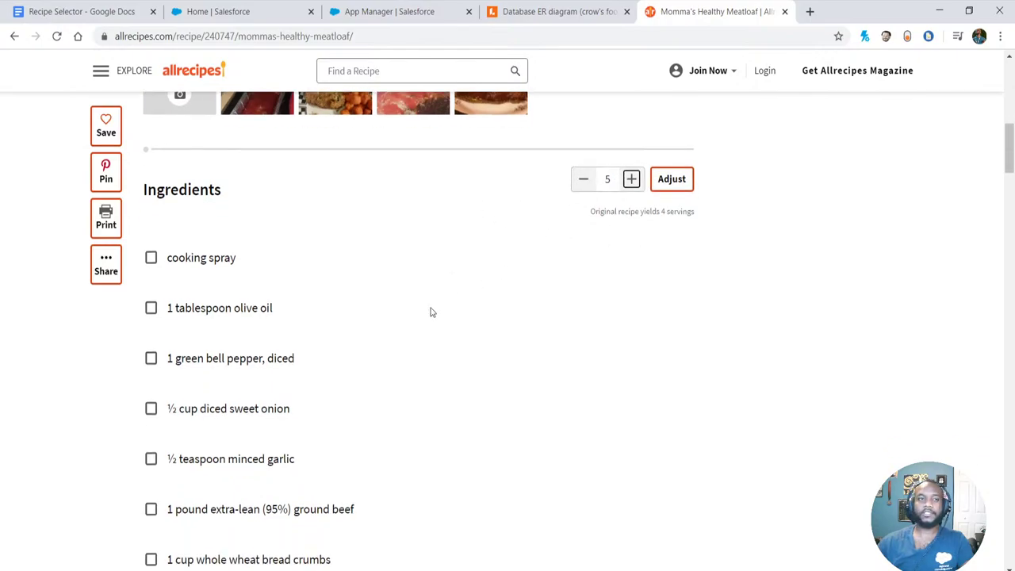
pyautogui.scroll(2, 296, 262)
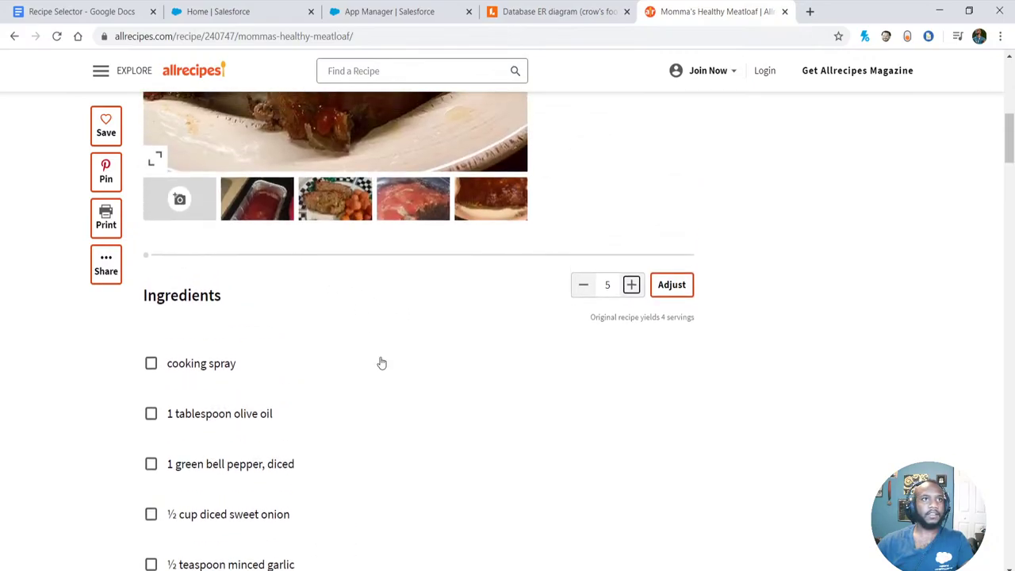
pyautogui.scroll(-1, 381, 362)
pyautogui.click(669, 221)
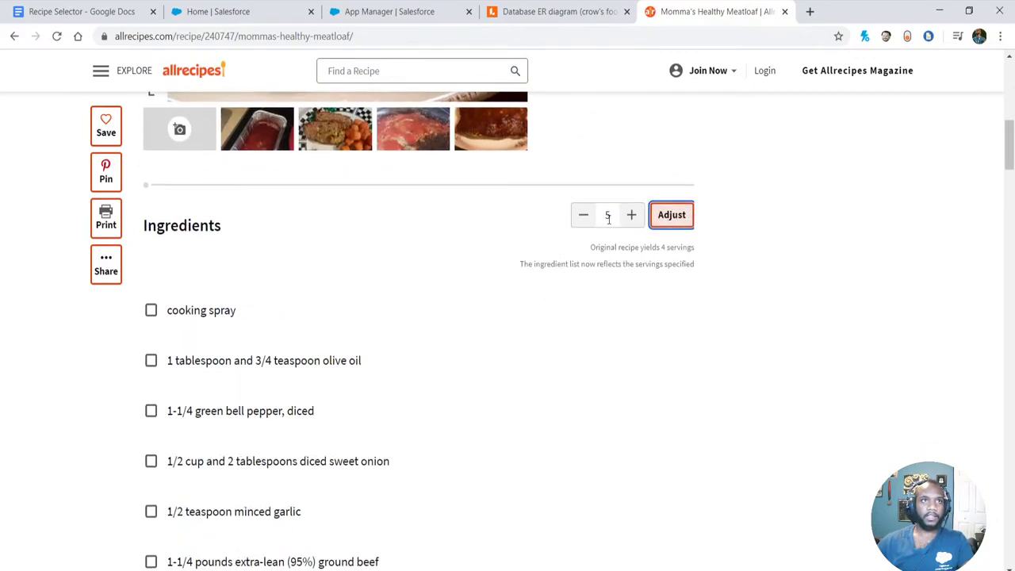
pyautogui.click(633, 216)
pyautogui.click(632, 216)
pyautogui.click(669, 218)
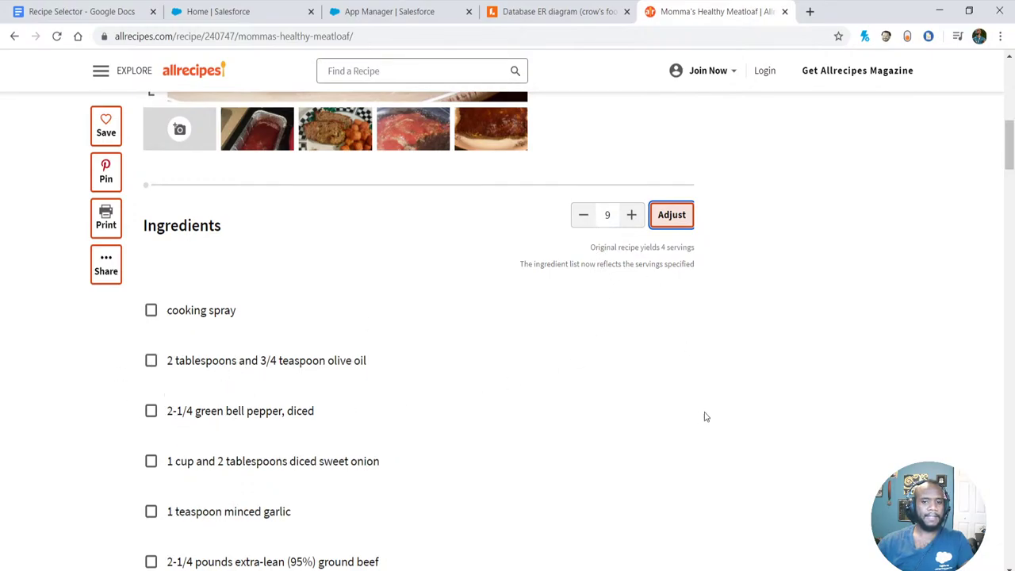
# - Scroll through the meatloaf's directions, nutrition facts and reviews, then back to the title
pyautogui.scroll(-7, 451, 417)
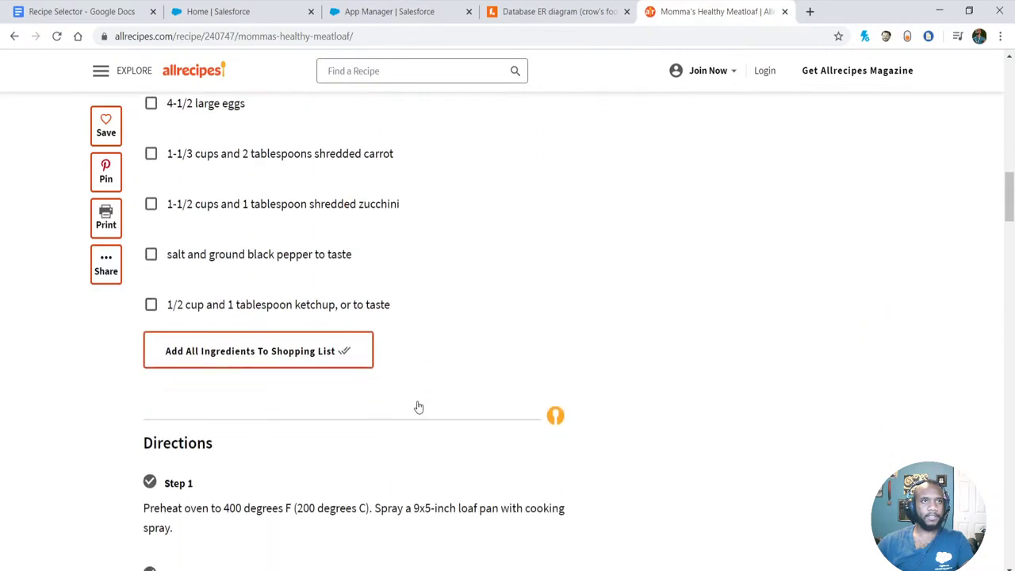
pyautogui.scroll(5, 417, 407)
pyautogui.scroll(-5, 410, 410)
pyautogui.scroll(-2, 354, 404)
pyautogui.scroll(5, 286, 374)
pyautogui.scroll(1, 175, 211)
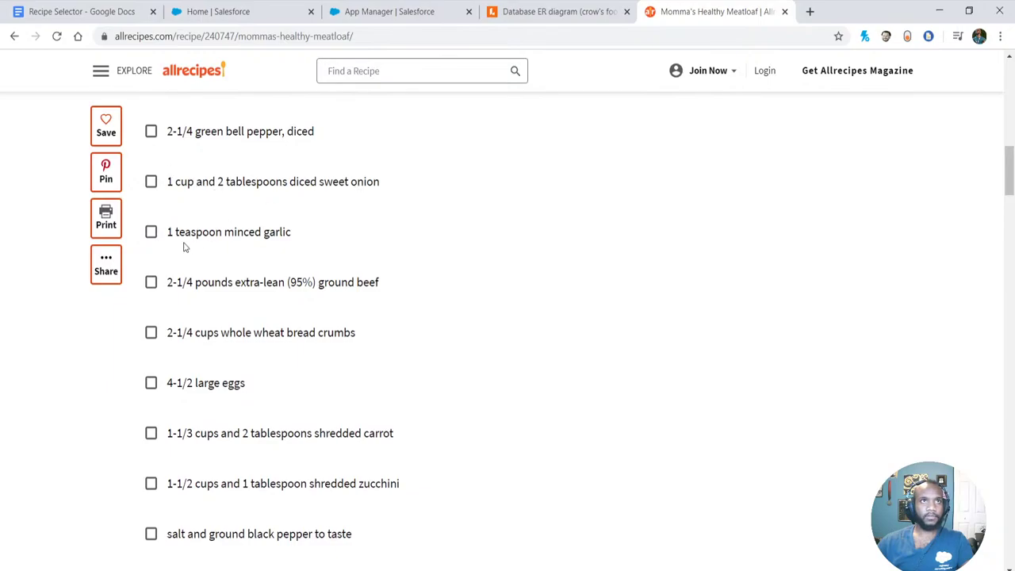
pyautogui.scroll(-6, 247, 335)
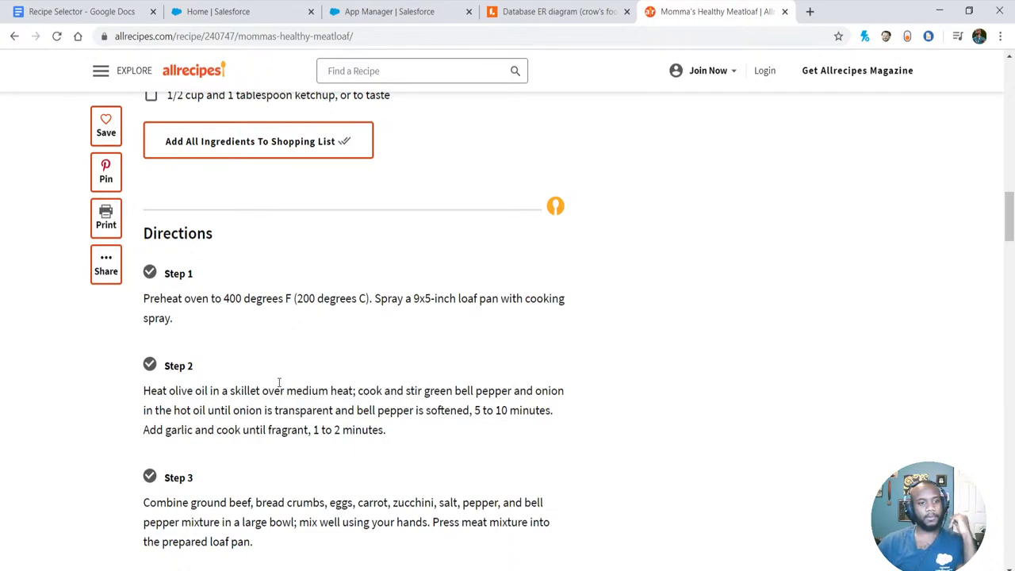
pyautogui.scroll(-3, 343, 384)
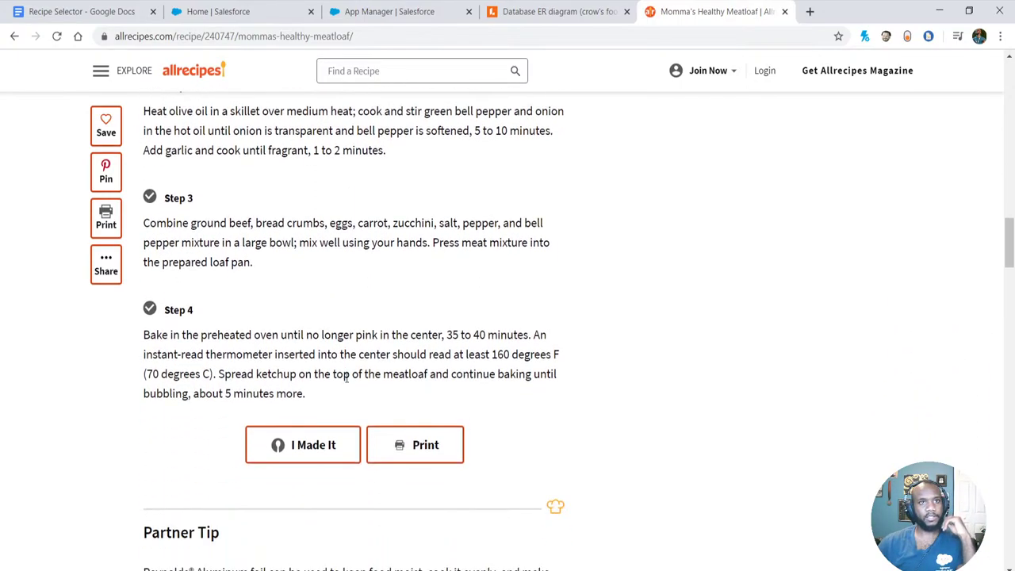
pyautogui.scroll(1, 335, 360)
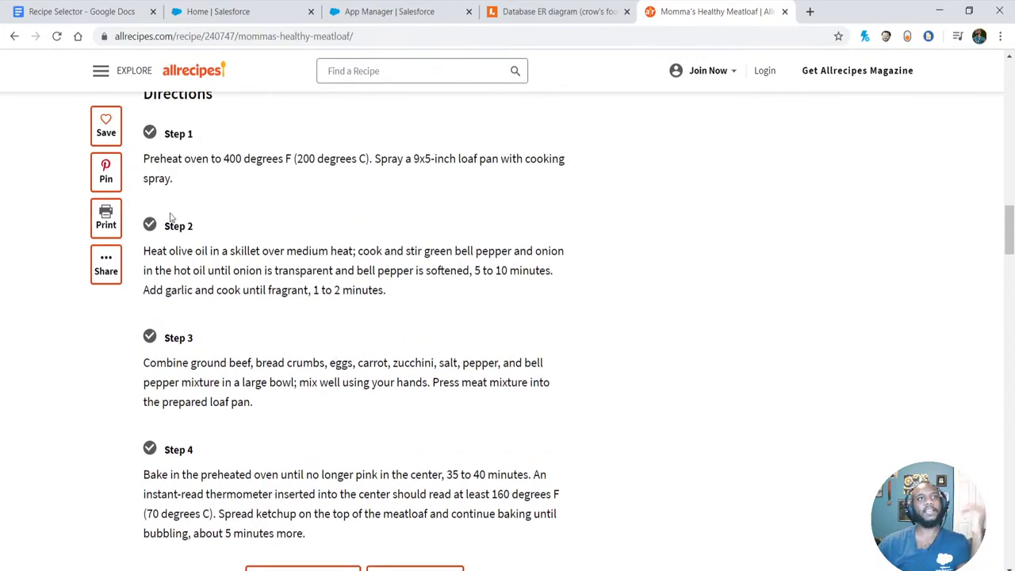
pyautogui.scroll(-6, 275, 256)
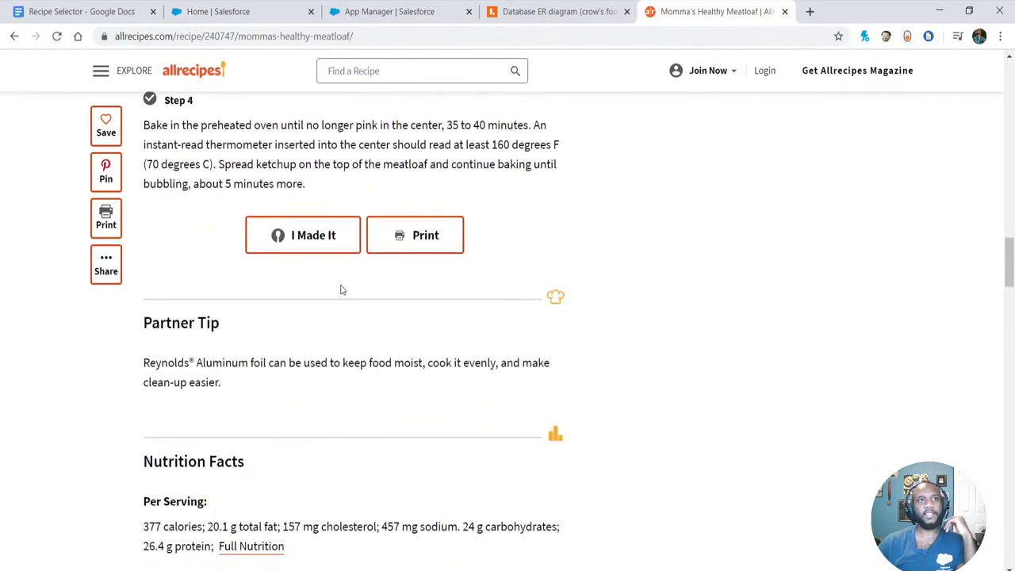
pyautogui.scroll(-1, 341, 288)
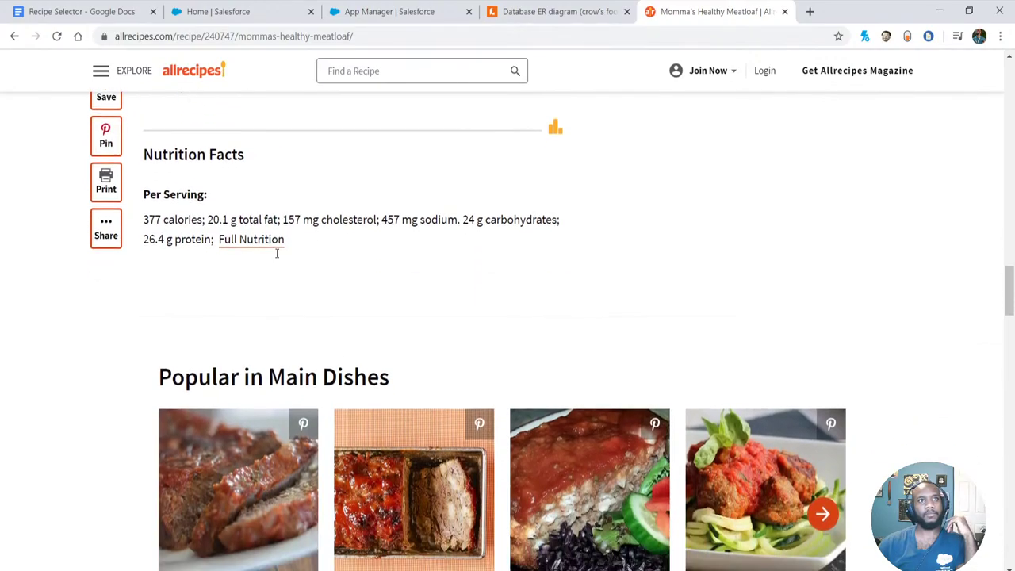
pyautogui.scroll(-8, 276, 252)
pyautogui.scroll(-4, 215, 267)
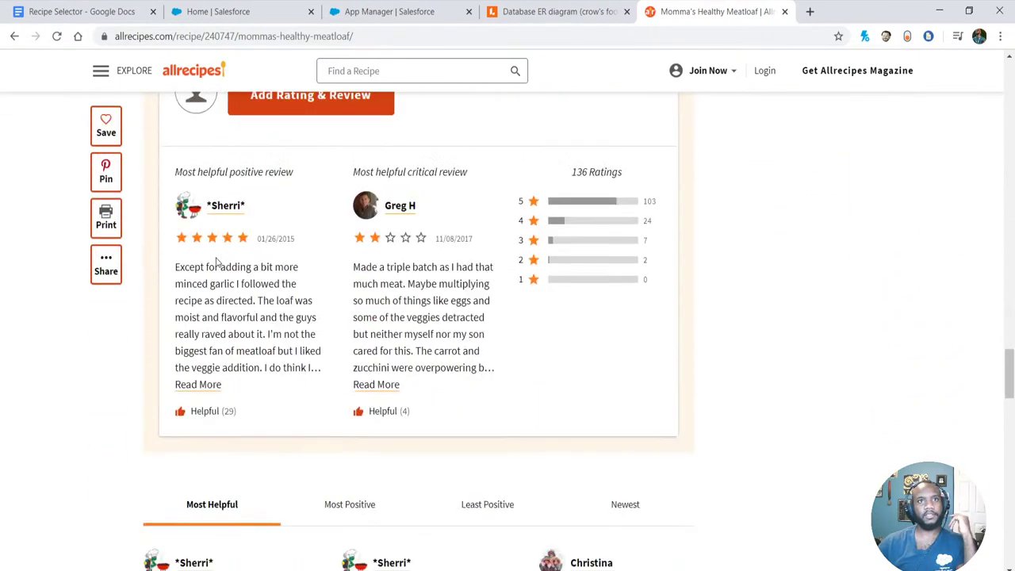
pyautogui.scroll(2, 220, 260)
pyautogui.scroll(-3, 267, 263)
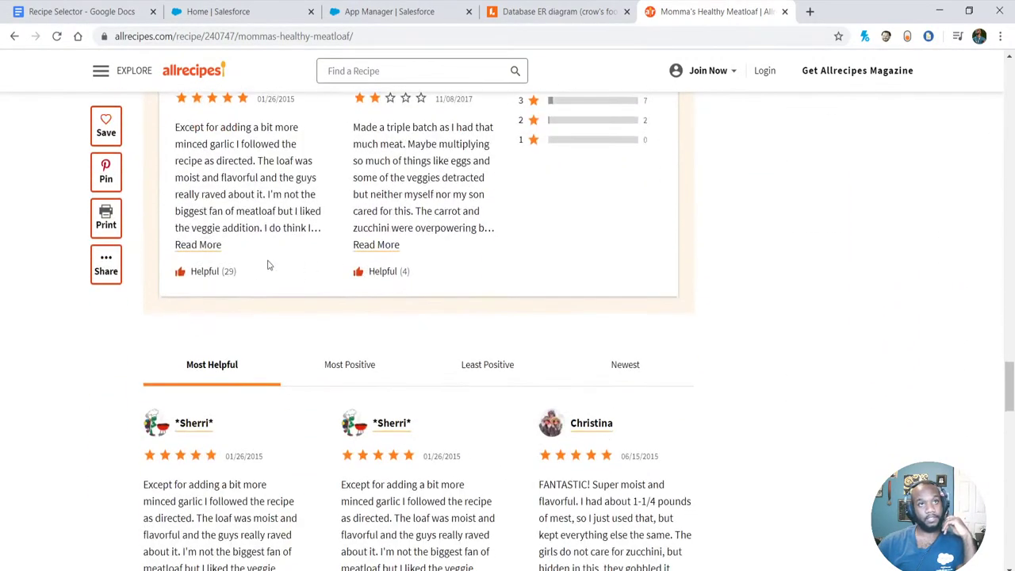
pyautogui.scroll(4, 283, 300)
pyautogui.scroll(12, 284, 304)
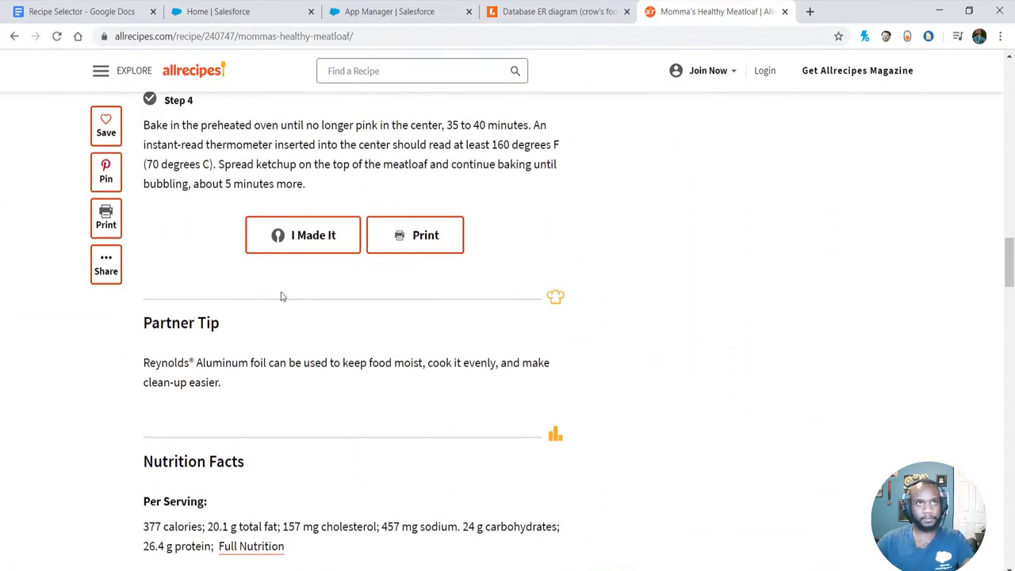
pyautogui.scroll(2, 282, 296)
pyautogui.scroll(15, 282, 296)
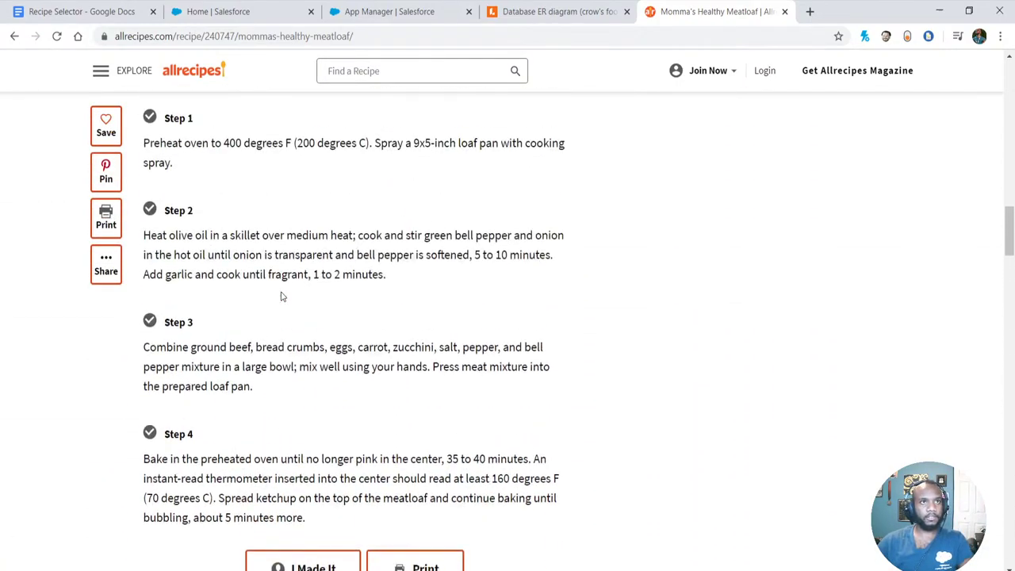
pyautogui.scroll(4, 276, 292)
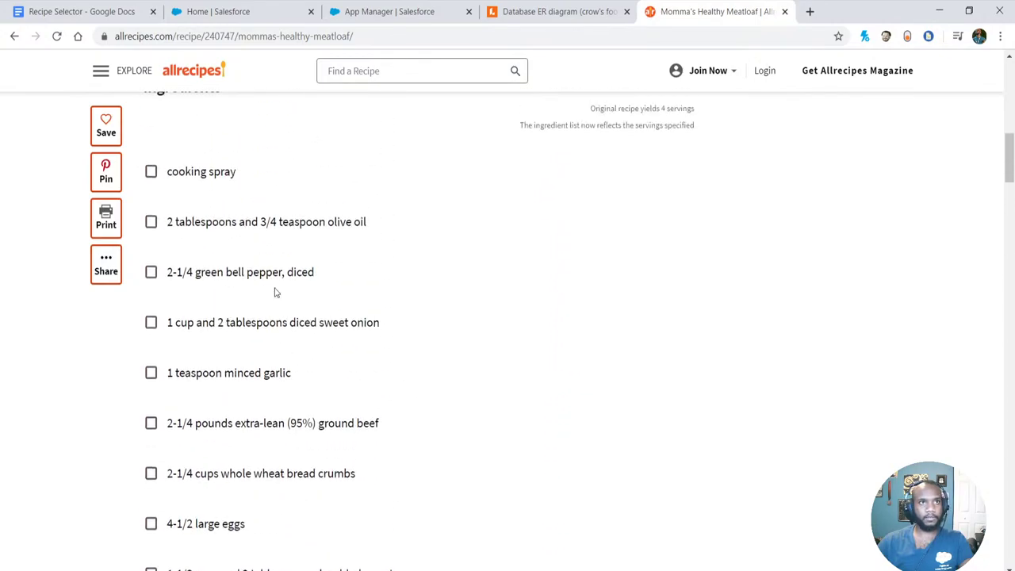
pyautogui.scroll(7, 449, 354)
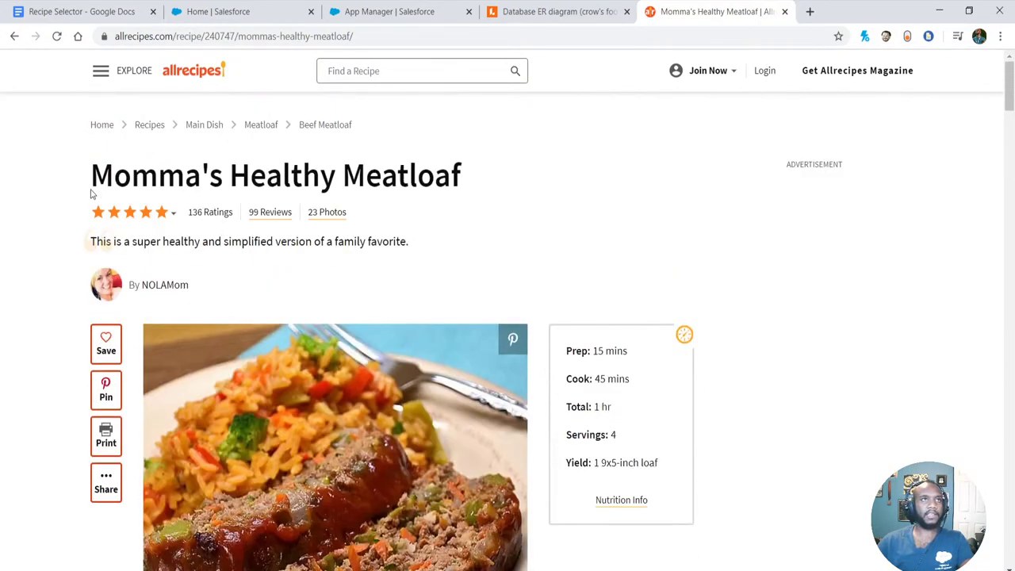
# - Return to the Lucidchart Salesforce Mentor Recipe diagram
pyautogui.moveTo(93, 176); pyautogui.dragTo(446, 204)
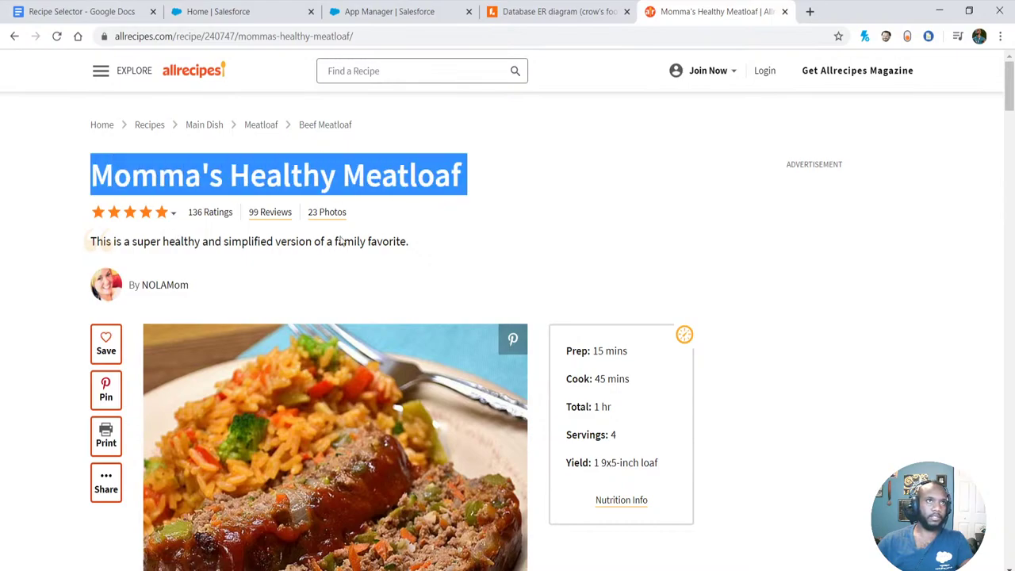
pyautogui.click(184, 256)
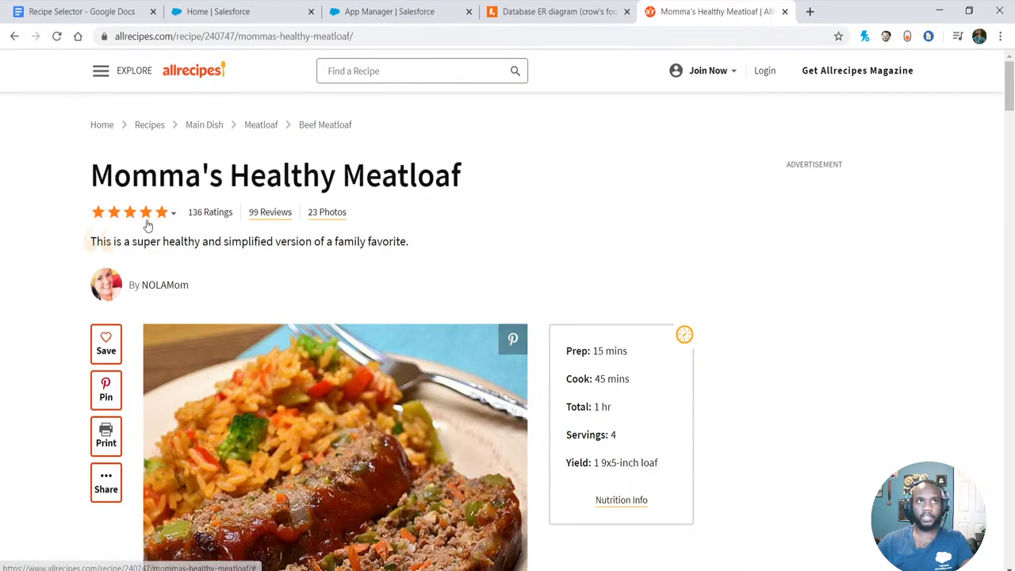
pyautogui.click(544, 13)
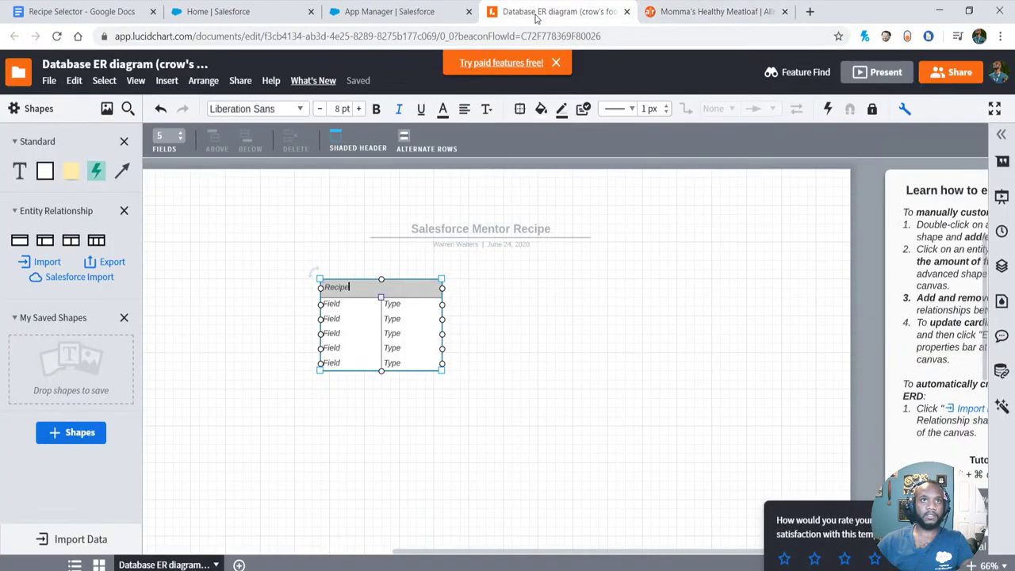
# - Make the first Recipe field Rating with type PL
pyautogui.click(340, 307)
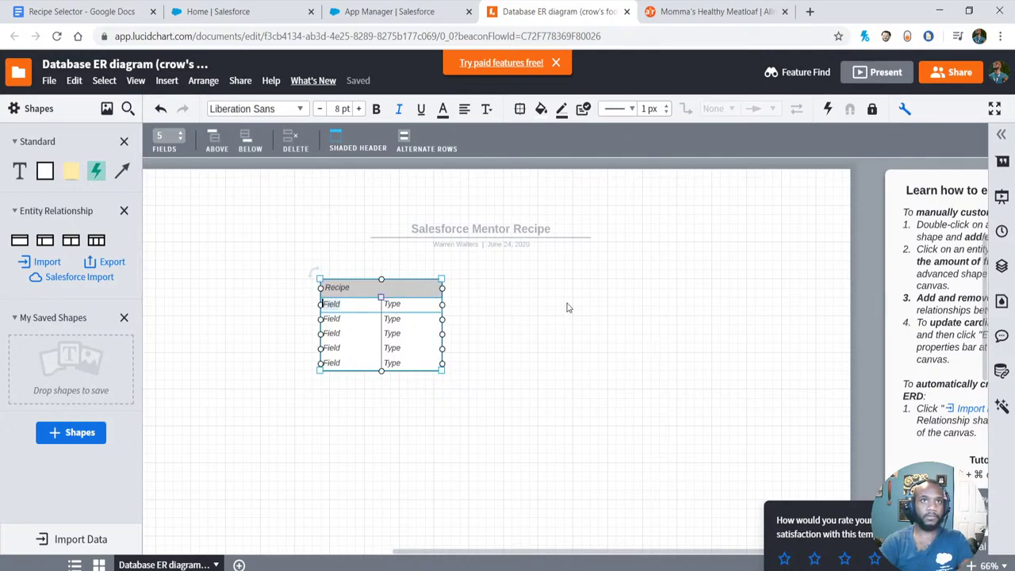
pyautogui.write('Re')
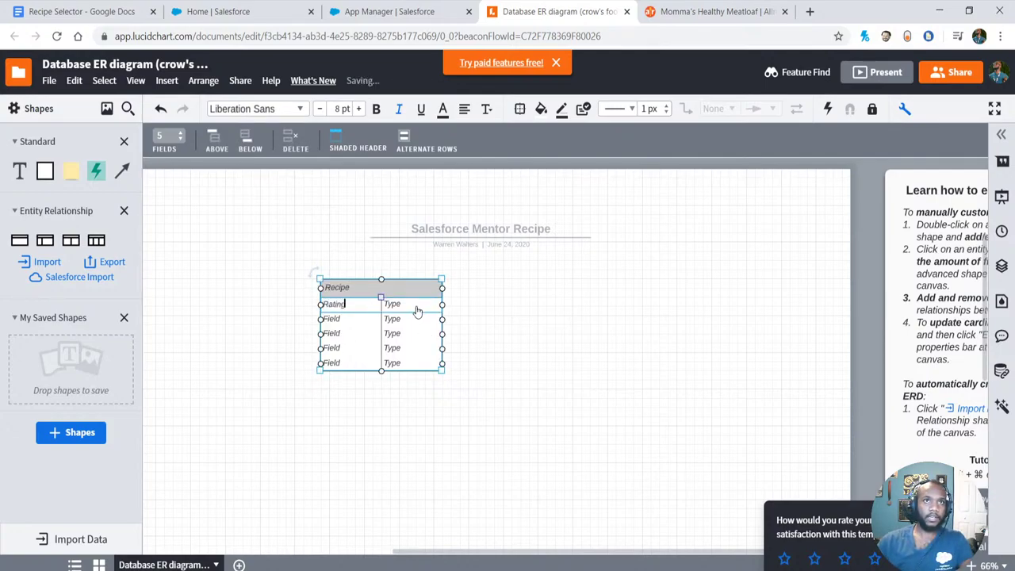
pyautogui.doubleClick(392, 304)
pyautogui.write('PL')
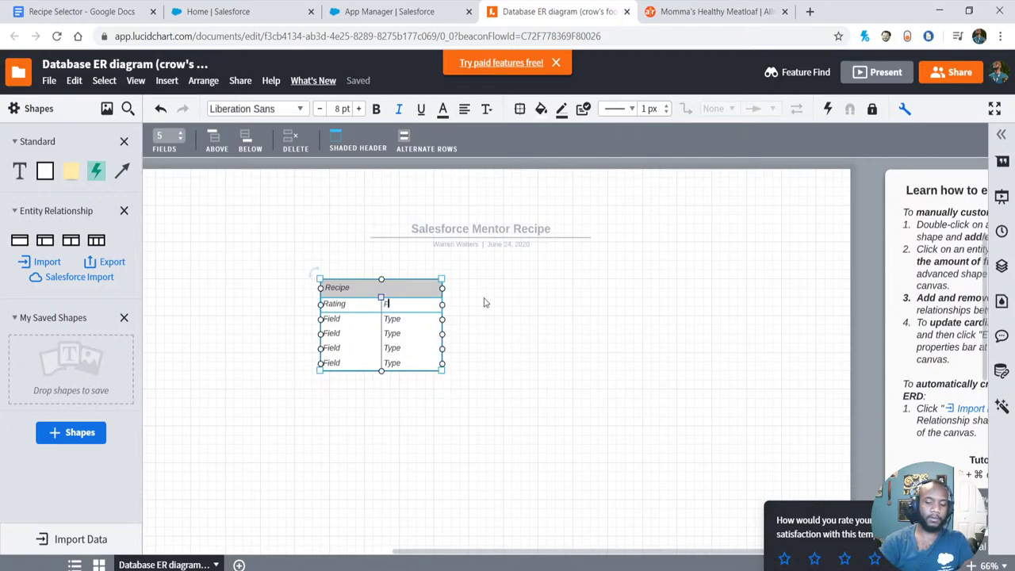
pyautogui.click(344, 322)
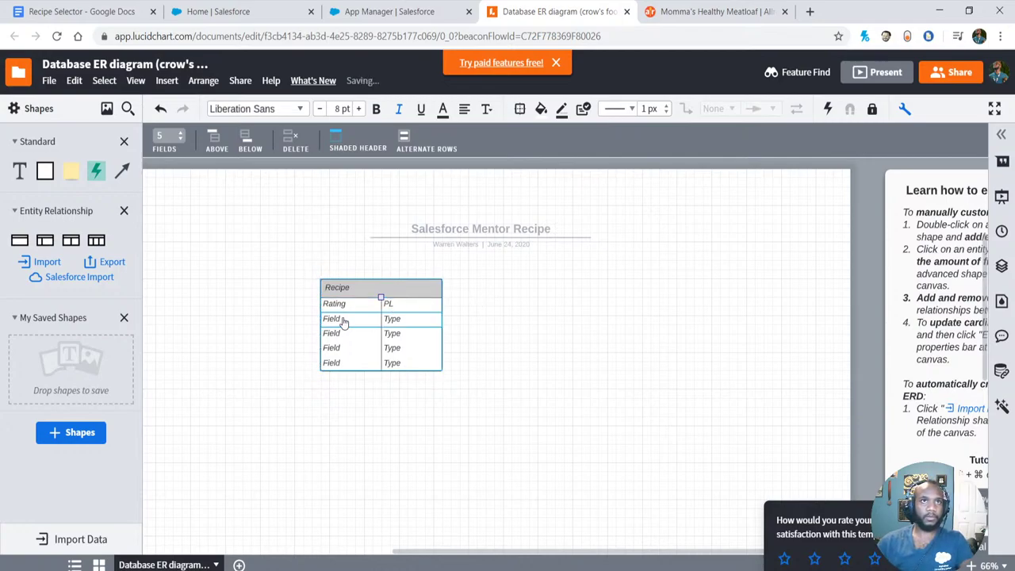
# - Rename the next two Recipe fields Name and Description
pyautogui.doubleClick(343, 318)
pyautogui.write('Name')
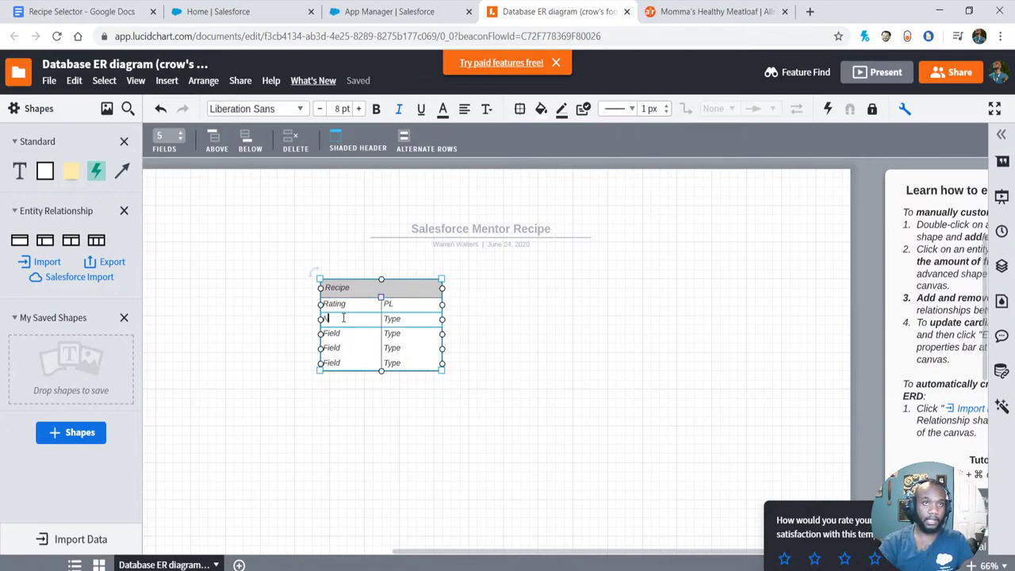
pyautogui.doubleClick(349, 332)
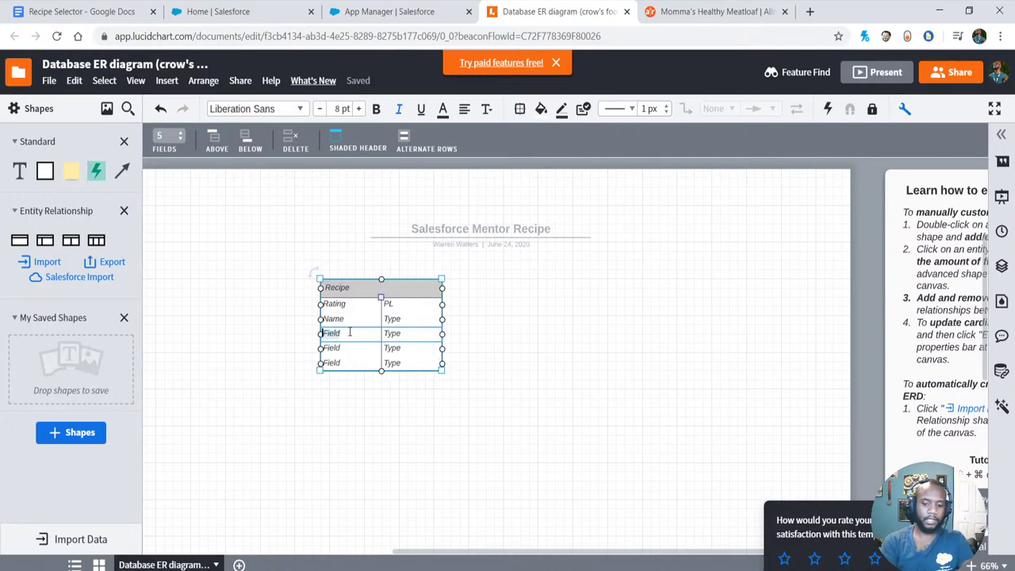
pyautogui.write('Description')
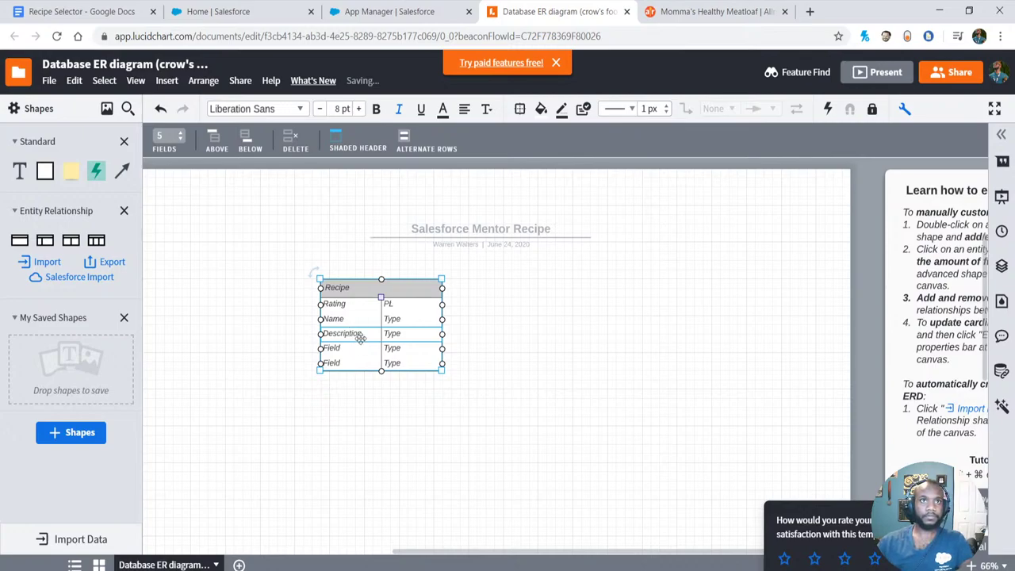
pyautogui.click(665, 14)
pyautogui.scroll(-1, 178, 187)
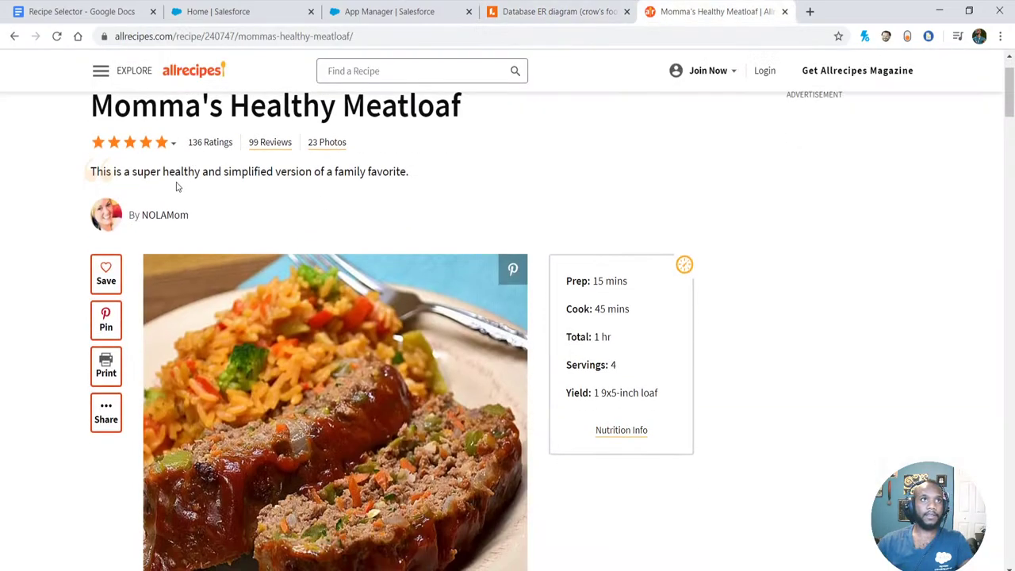
pyautogui.click(555, 11)
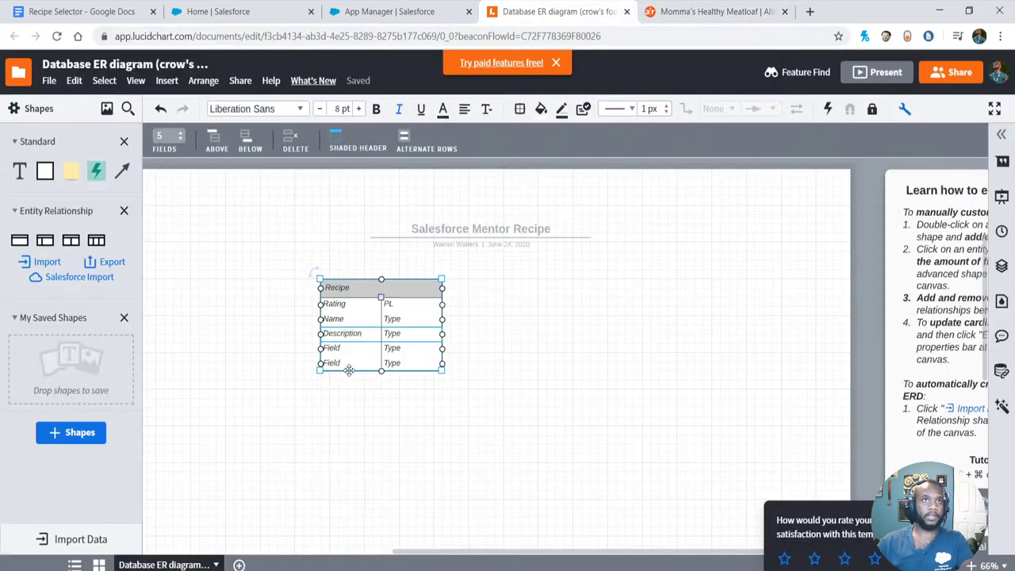
# - Rename the fifth Recipe field Website, checking the meatloaf page for reference
pyautogui.doubleClick(342, 349)
pyautogui.write('Website')
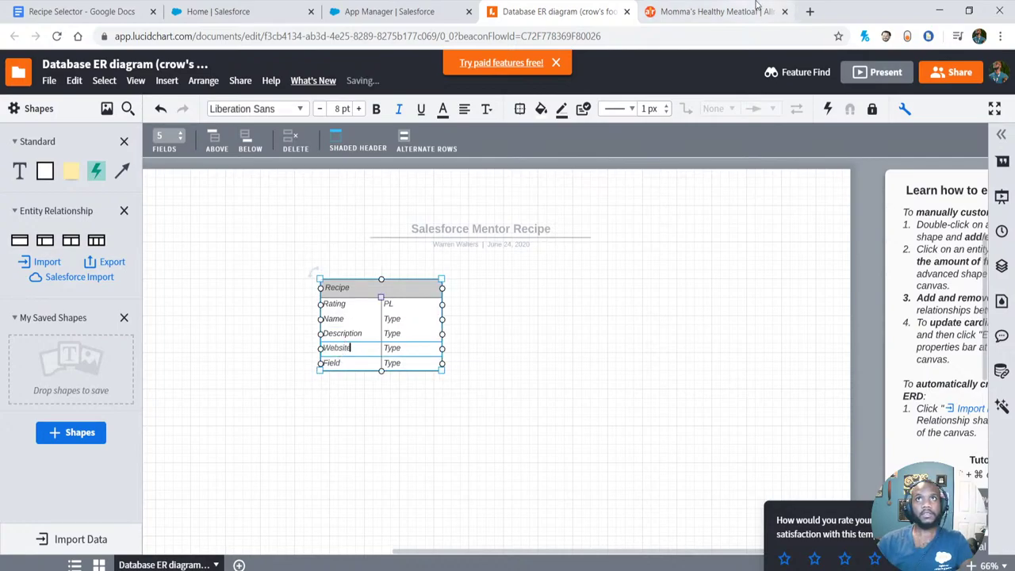
pyautogui.click(714, 11)
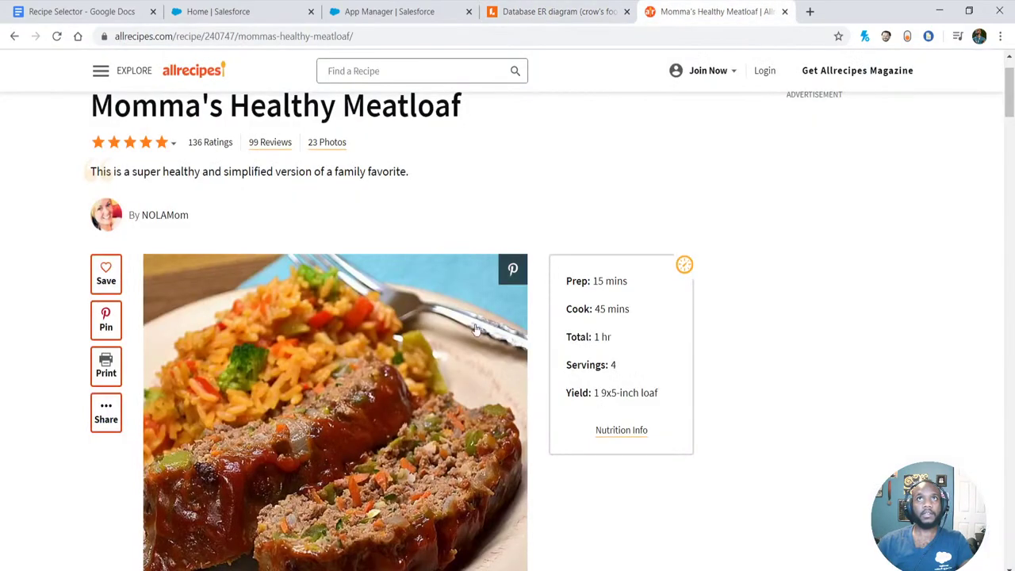
pyautogui.scroll(-5, 420, 273)
pyautogui.scroll(-3, 420, 273)
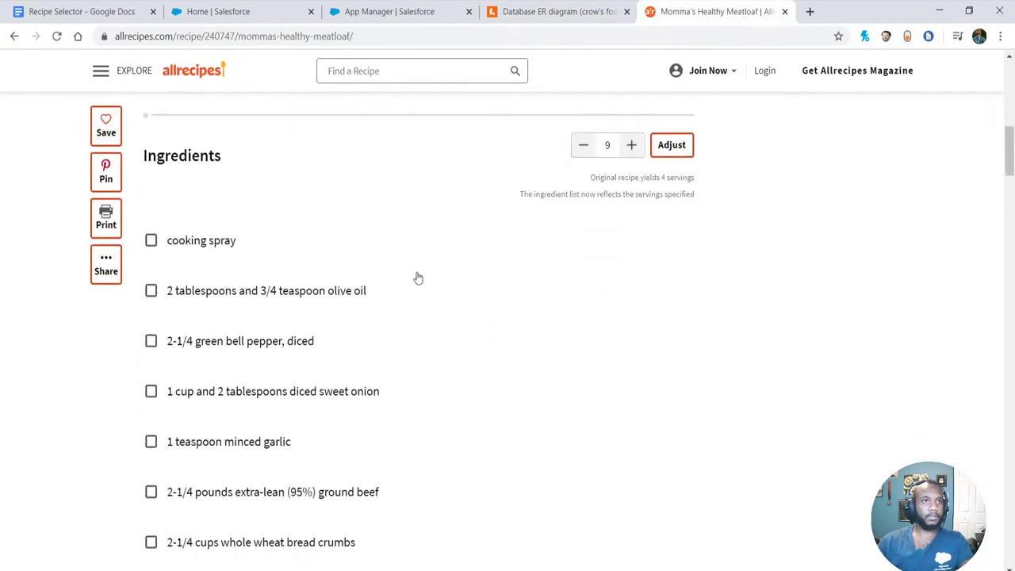
pyautogui.scroll(2, 399, 276)
pyautogui.scroll(-1, 286, 284)
pyautogui.scroll(-1, 303, 358)
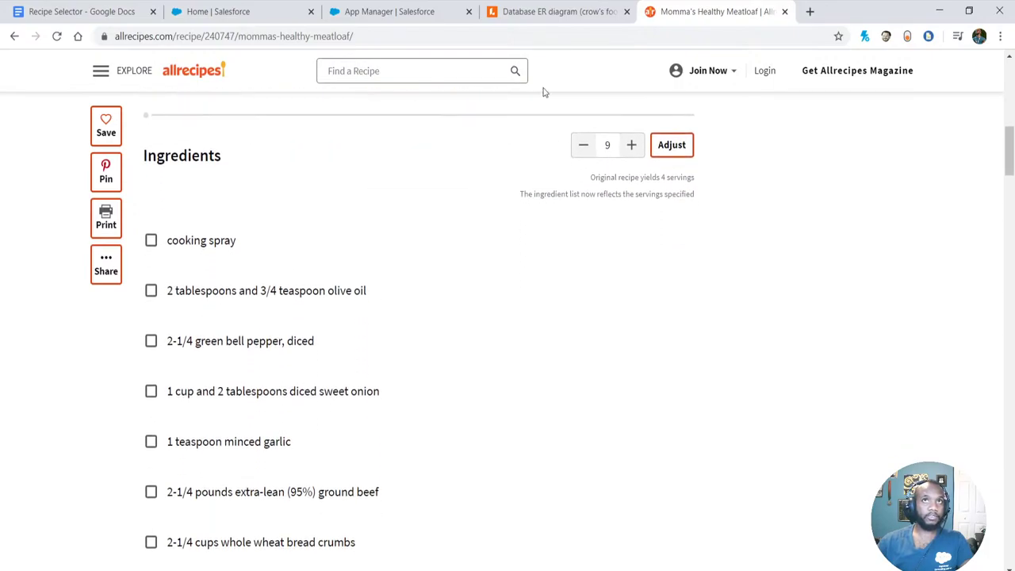
pyautogui.click(540, 21)
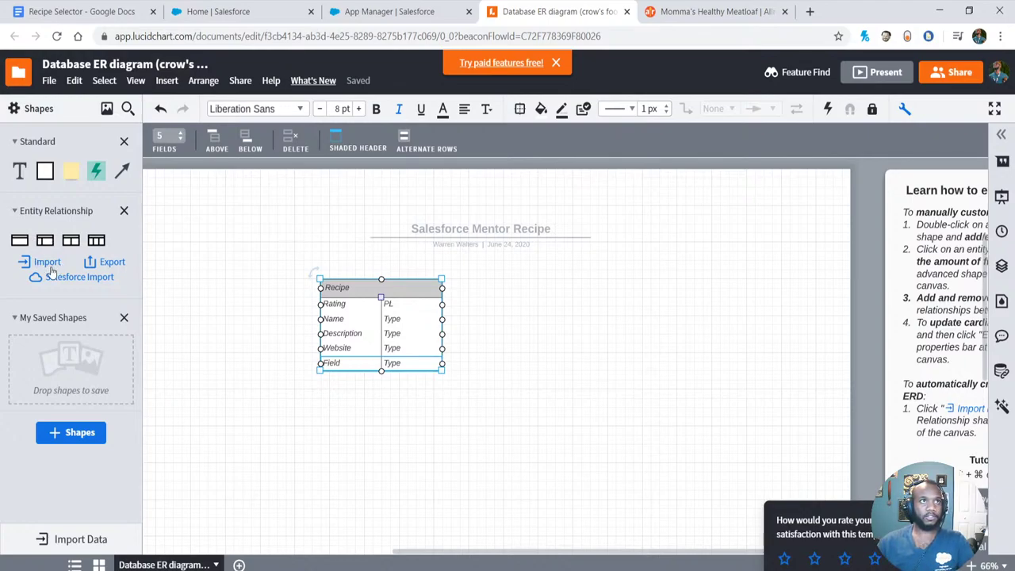
# - Place a new entity shape under Recipe and widen it to match Recipe's width
pyautogui.moveTo(19, 240); pyautogui.dragTo(374, 445)
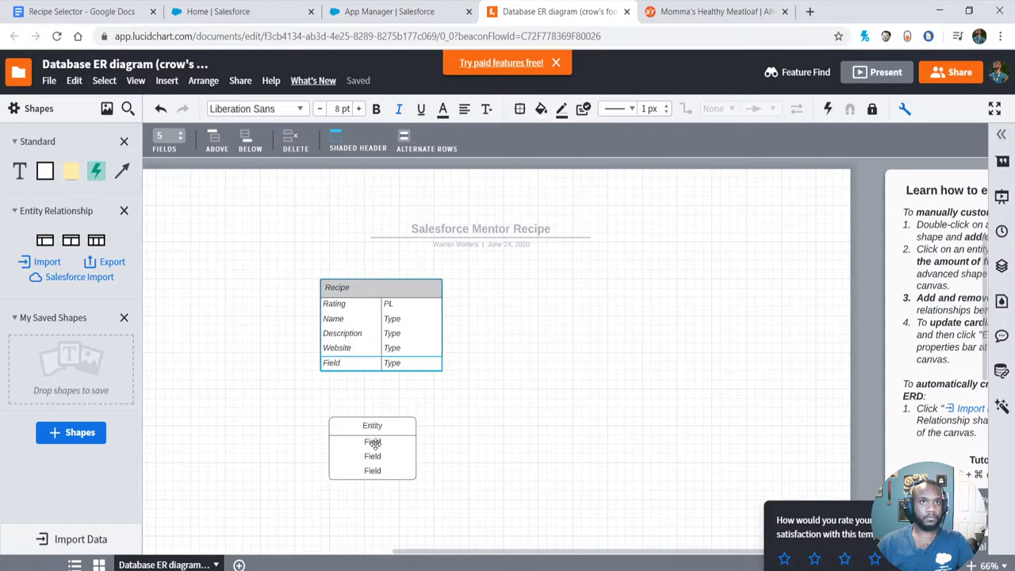
pyautogui.rightClick(378, 315)
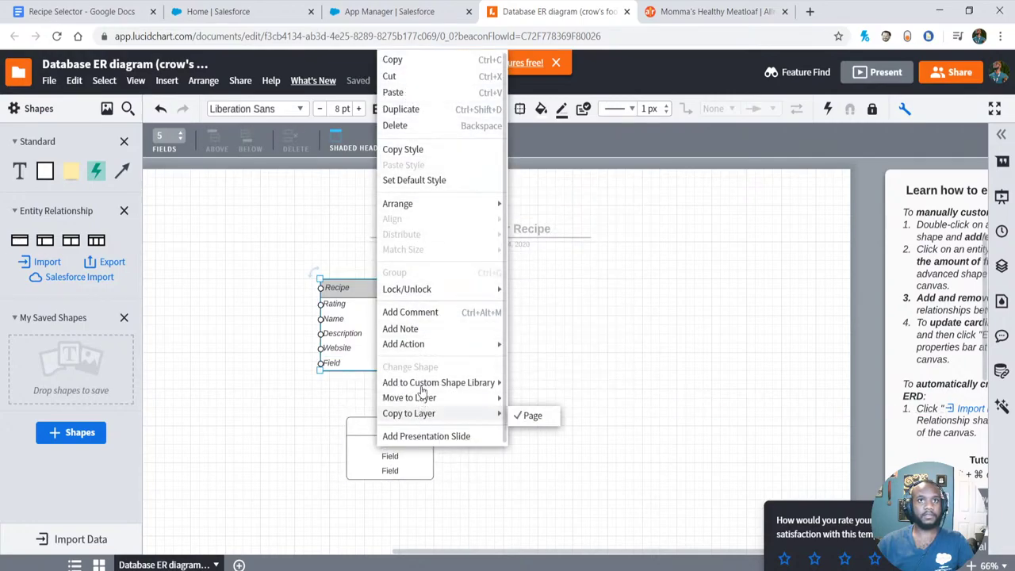
pyautogui.click(548, 317)
pyautogui.click(395, 314)
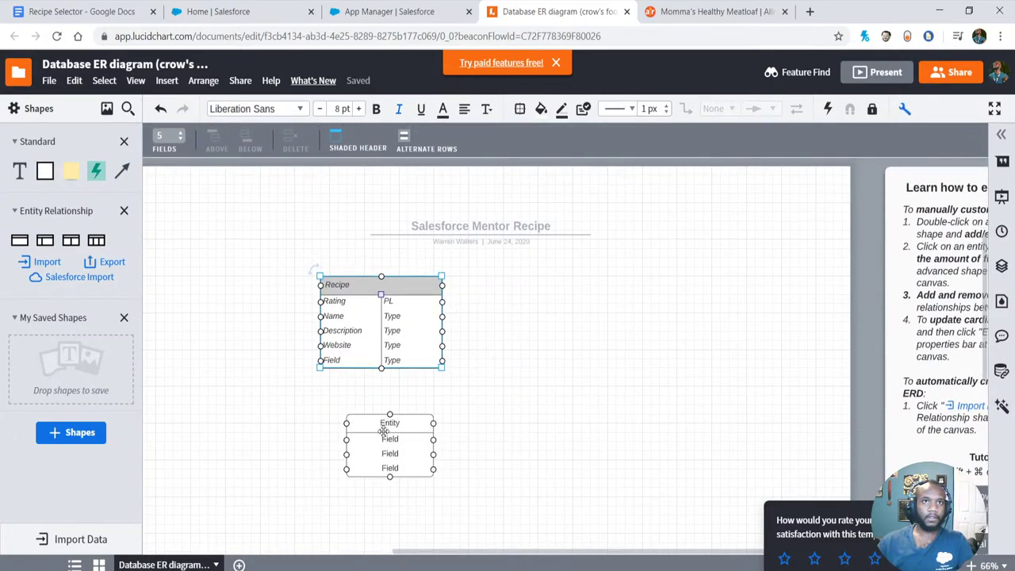
pyautogui.moveTo(355, 428); pyautogui.dragTo(330, 409)
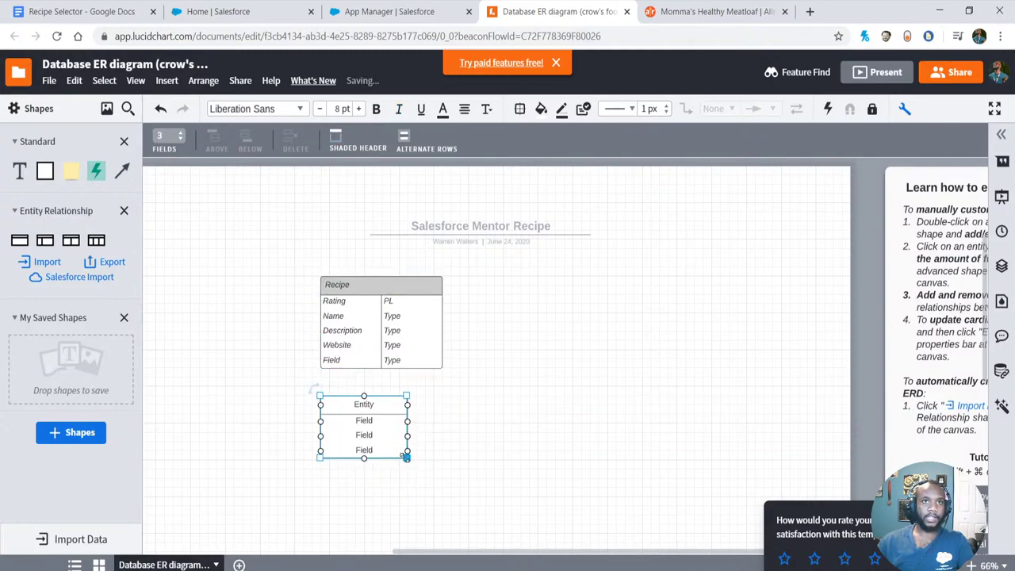
pyautogui.moveTo(406, 455); pyautogui.dragTo(442, 490)
# - Rename the new entity's header to 'Ingredients'
pyautogui.doubleClick(383, 408)
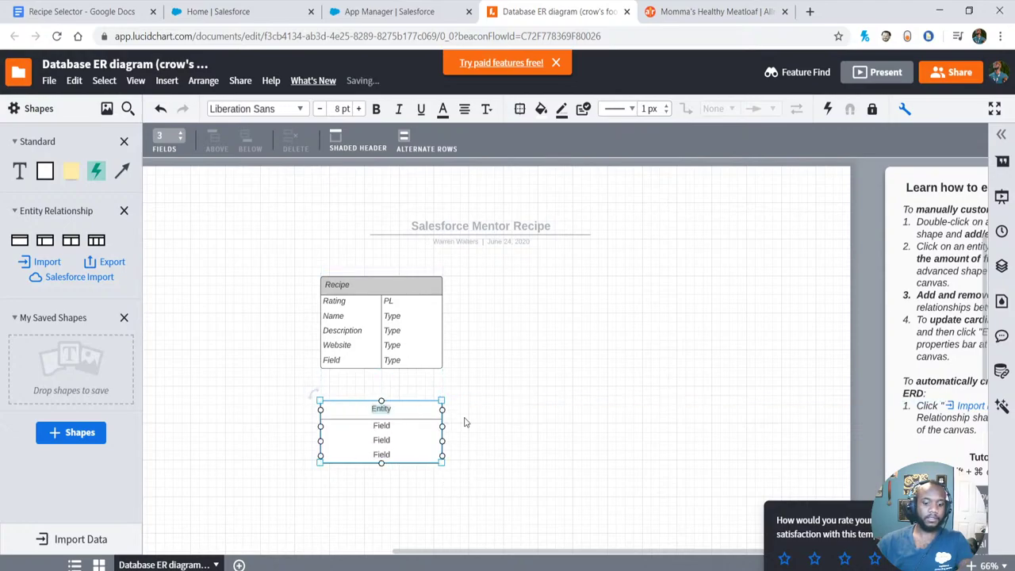
pyautogui.write('IOn')
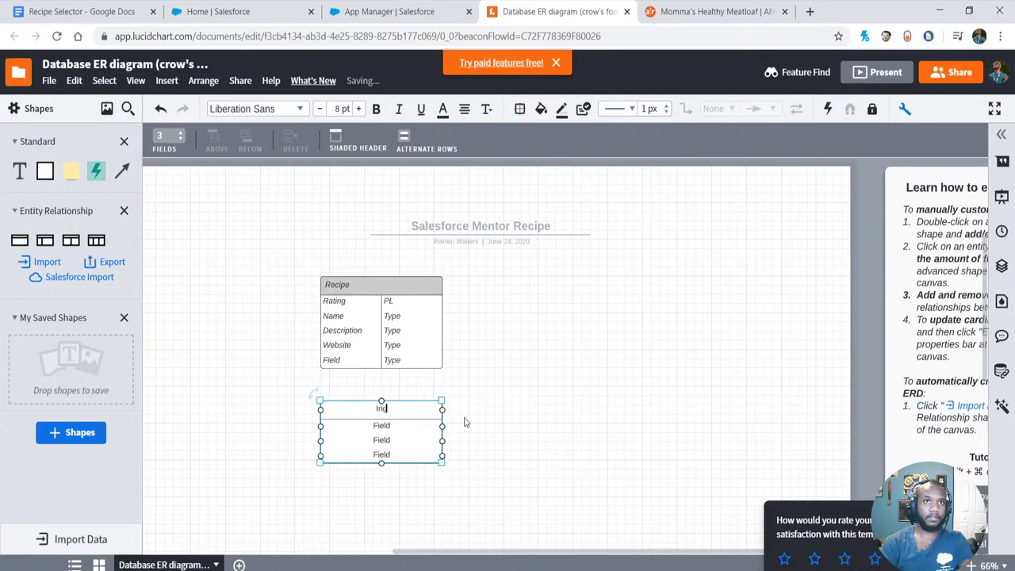
pyautogui.write('redients')
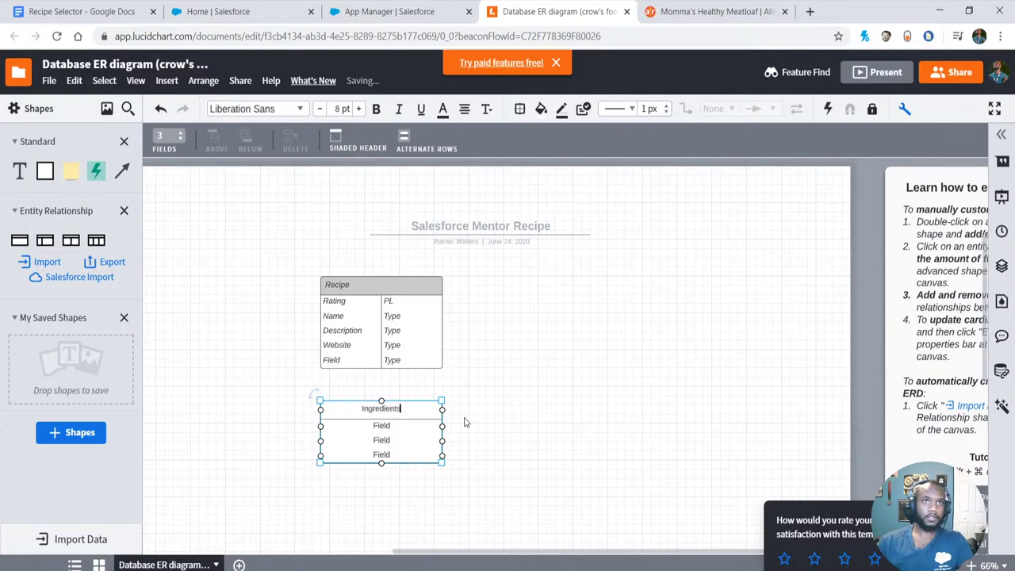
pyautogui.click(716, 11)
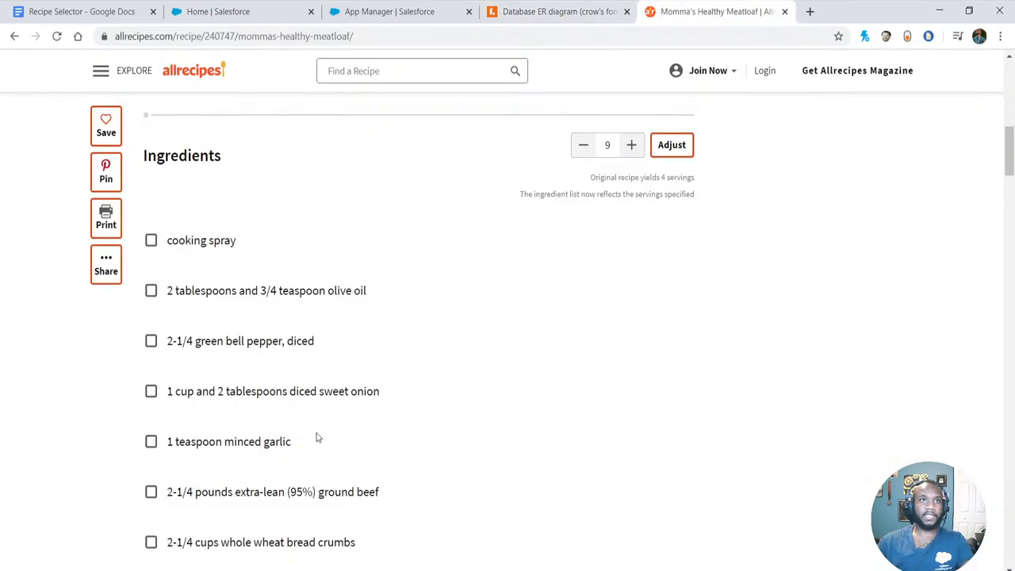
# - Scroll through the meatloaf ingredient list, then return to the Lucidchart diagram
pyautogui.scroll(-1, 313, 396)
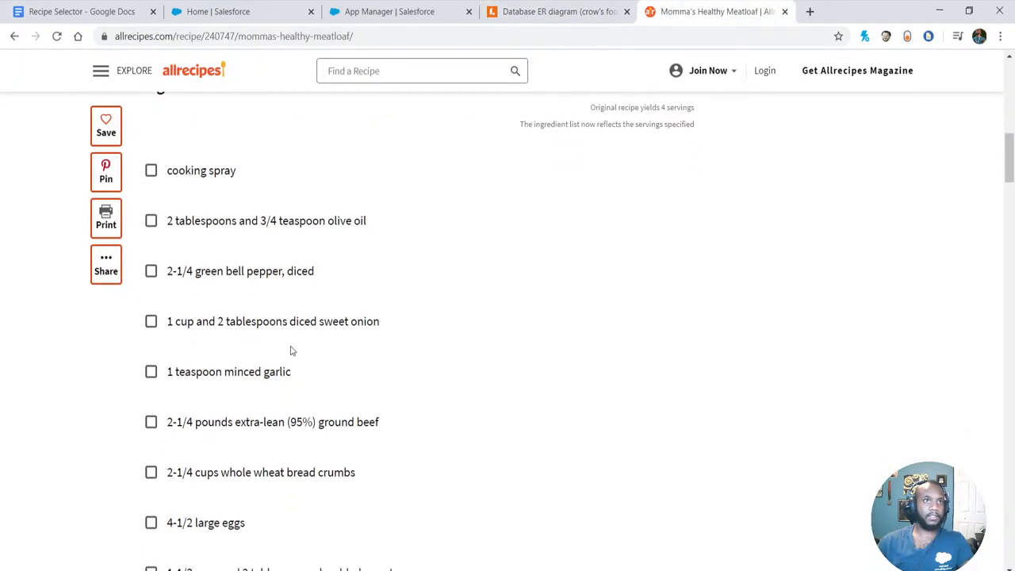
pyautogui.scroll(-1, 238, 459)
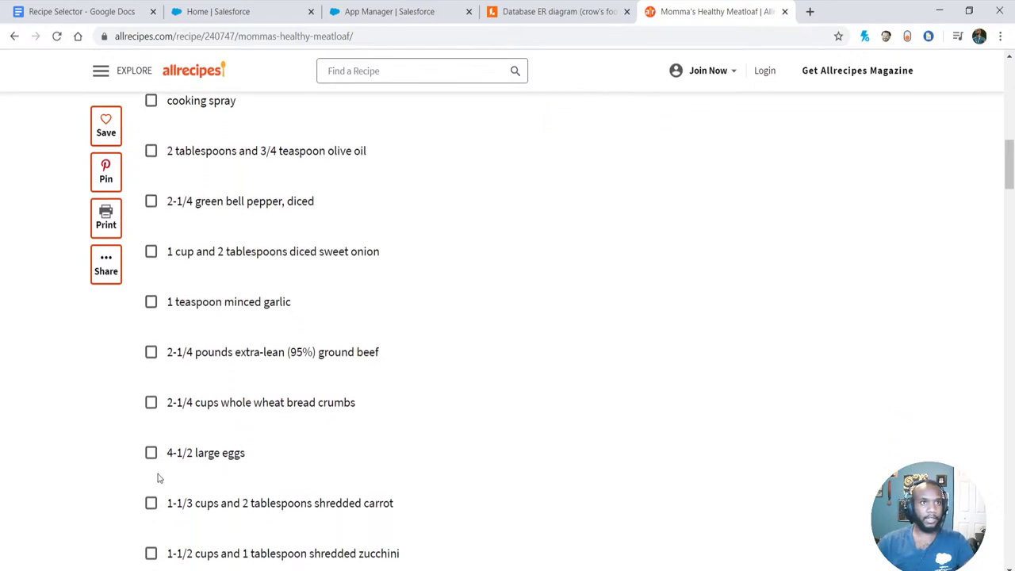
pyautogui.scroll(-2, 190, 491)
pyautogui.scroll(2, 159, 392)
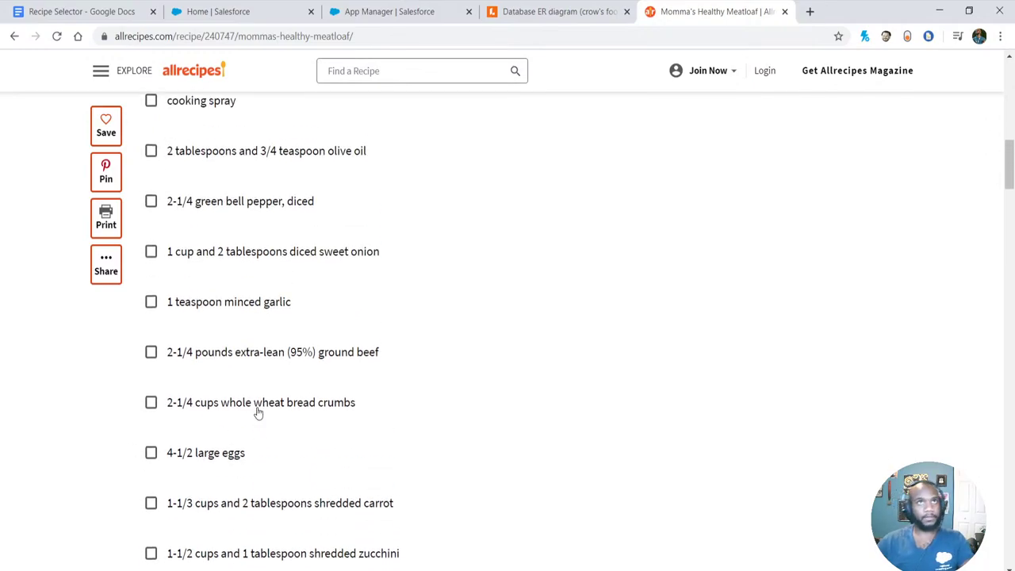
pyautogui.click(559, 11)
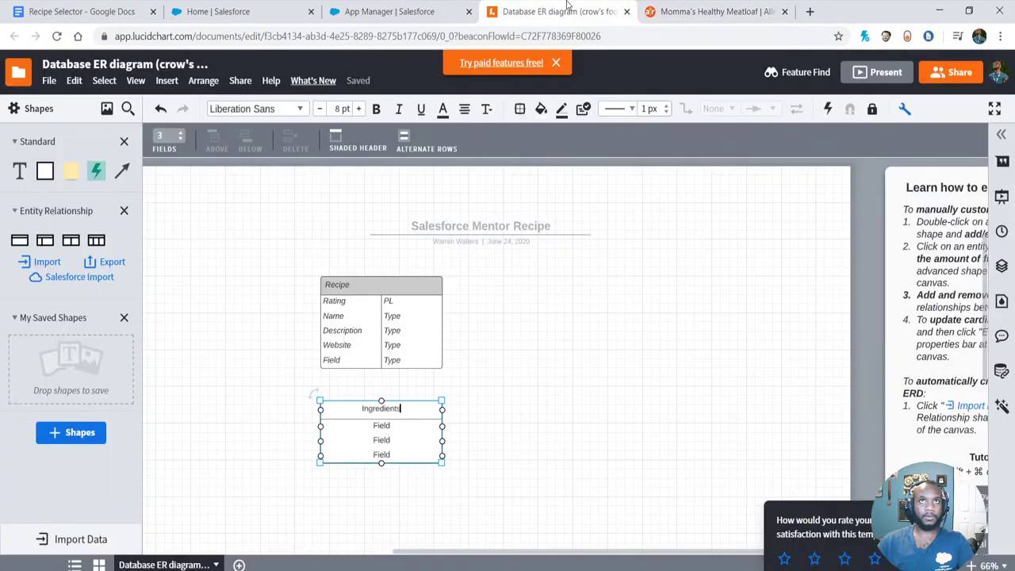
# - Name the Ingredients entity's first field 'Quantity', then return to the meatloaf page
pyautogui.doubleClick(374, 425)
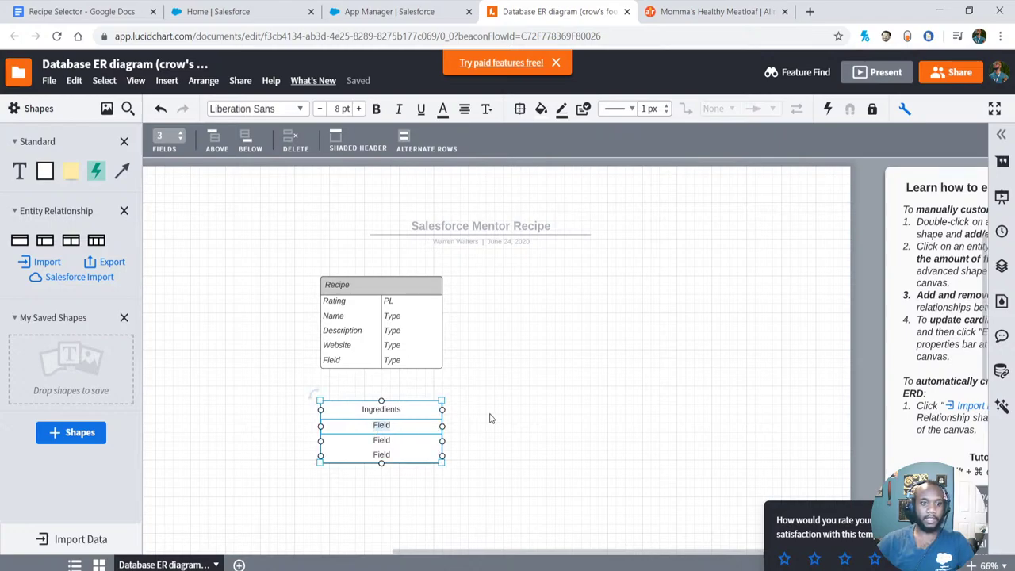
pyautogui.write('Quantity')
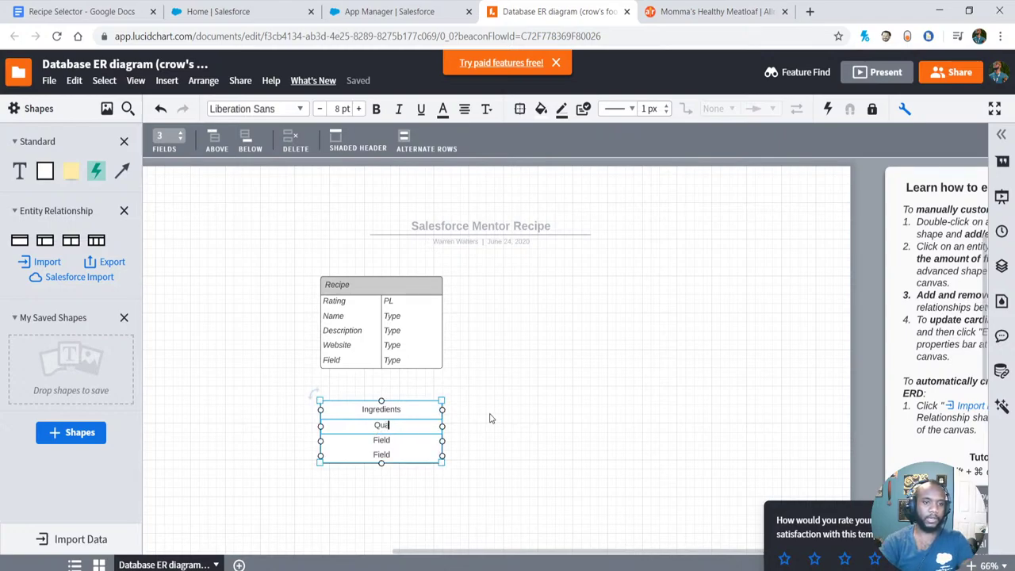
pyautogui.click(373, 440)
pyautogui.click(737, 17)
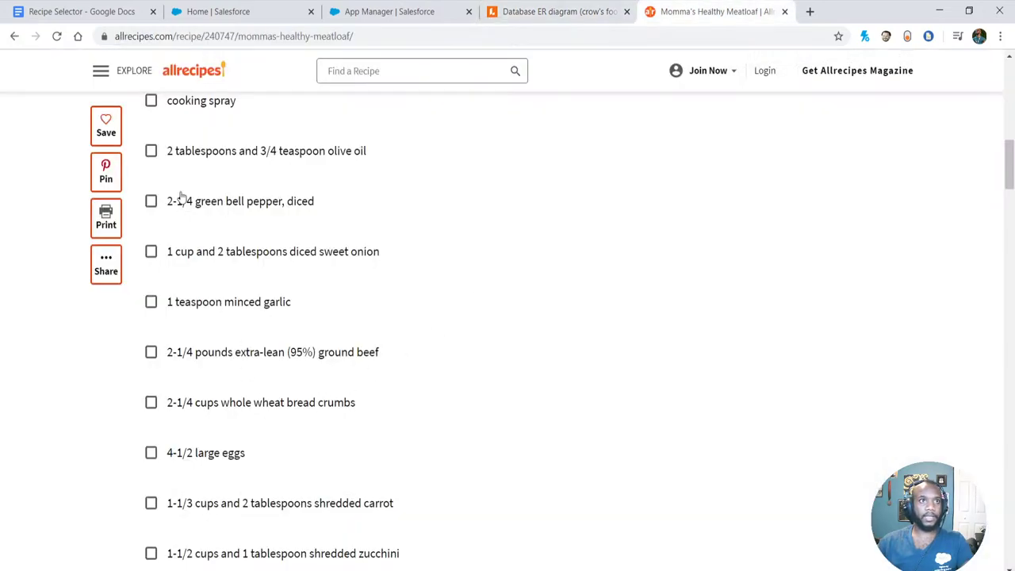
# - Scale the meatloaf recipe to 4 servings, recalculate amounts, and reselect Ingredients in Lucidchart
pyautogui.scroll(3, 222, 341)
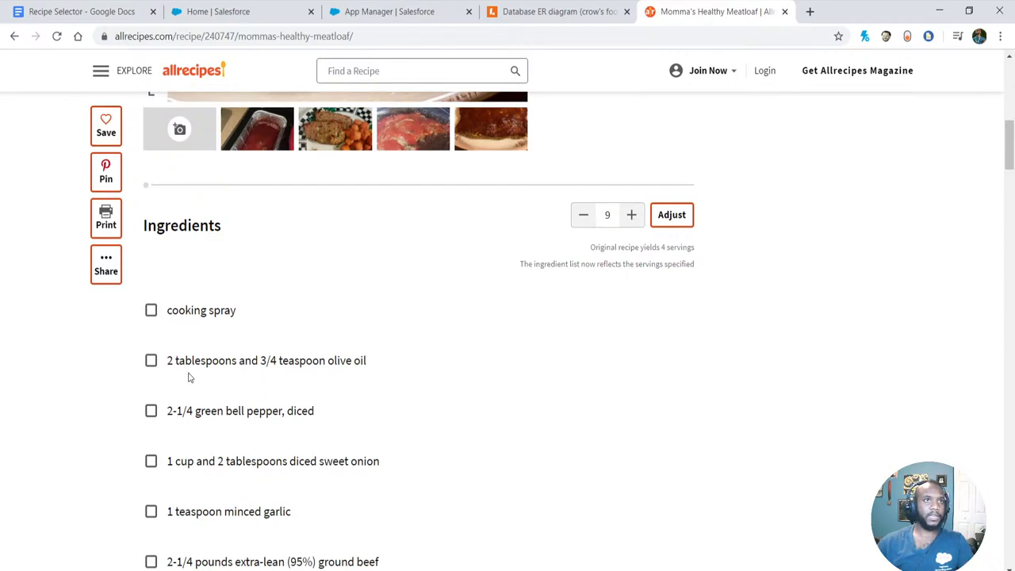
pyautogui.click(583, 222)
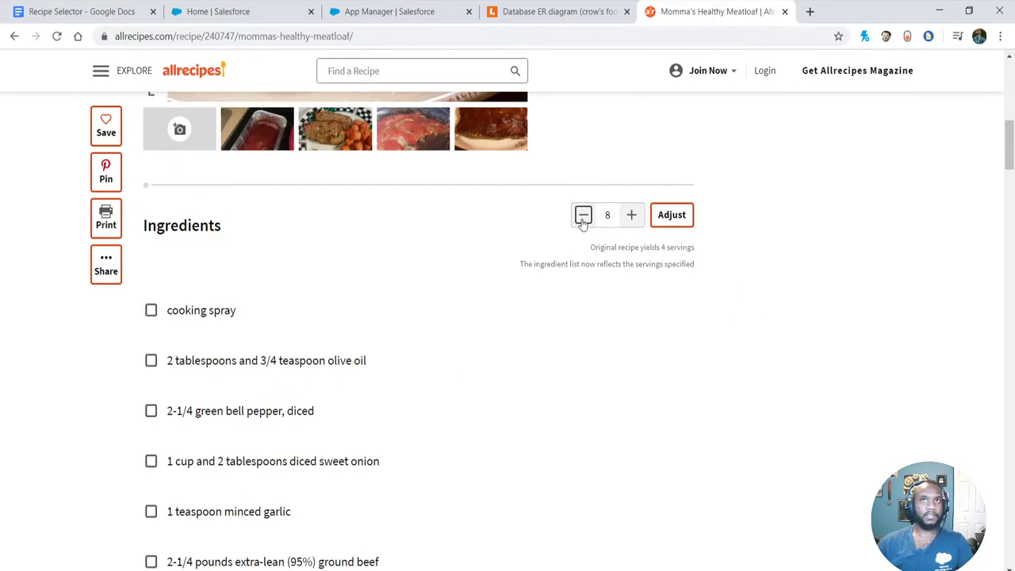
pyautogui.click(583, 223)
pyautogui.click(584, 216)
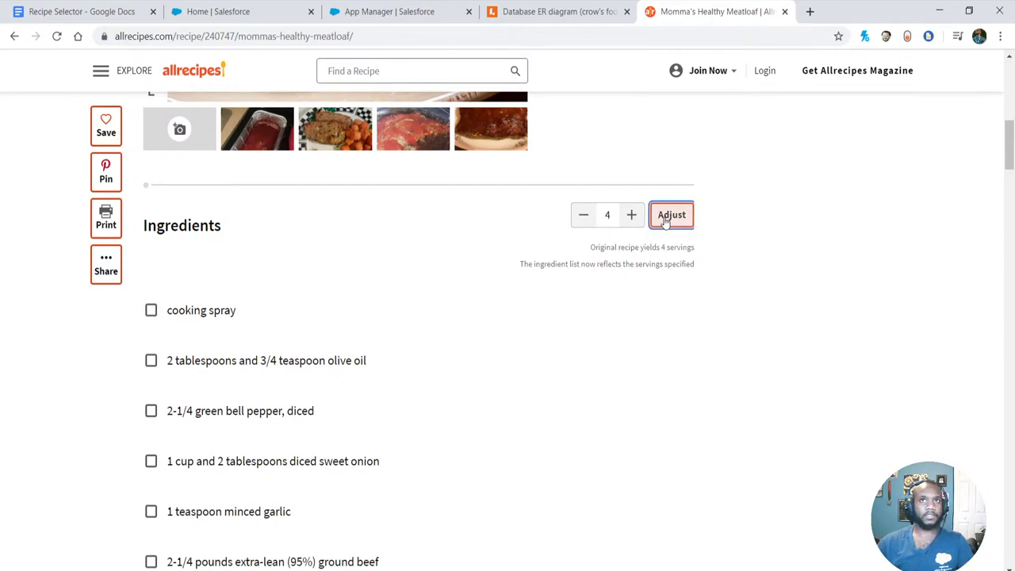
pyautogui.click(671, 214)
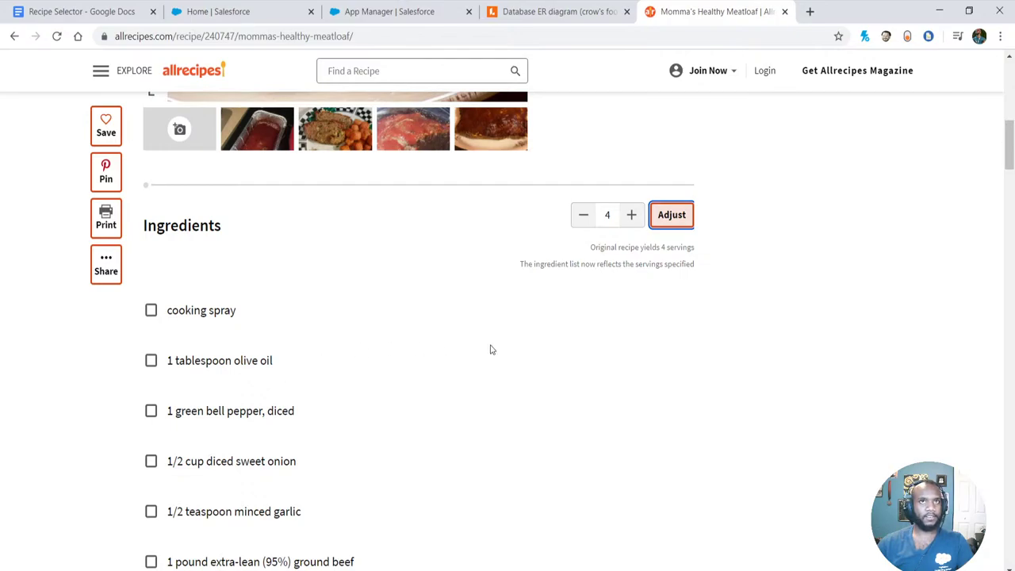
pyautogui.click(531, 10)
pyautogui.click(385, 403)
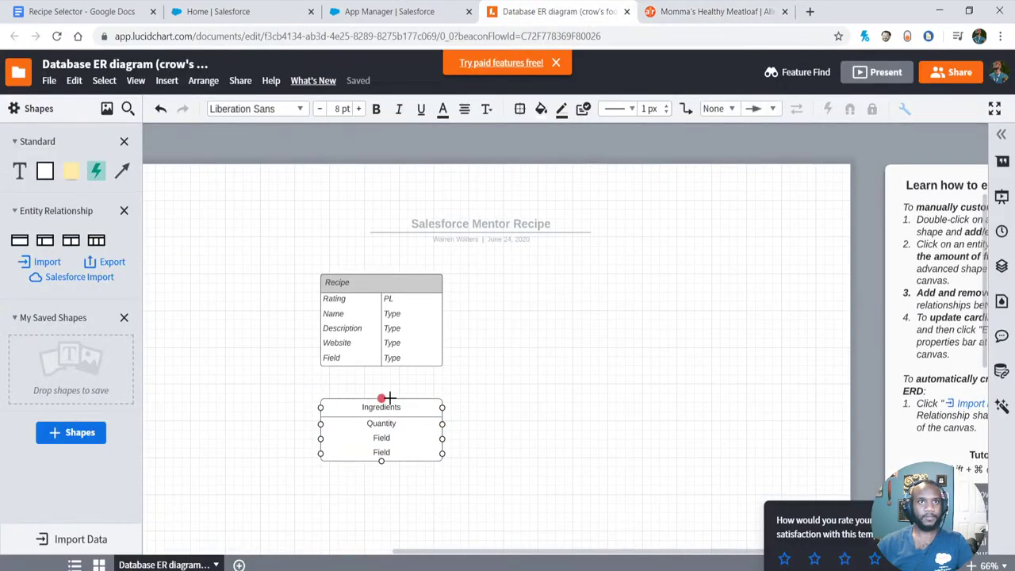
# - Connect the Recipe entity down to the Ingredients entity with a relationship line
pyautogui.click(391, 438)
pyautogui.press('Delete')
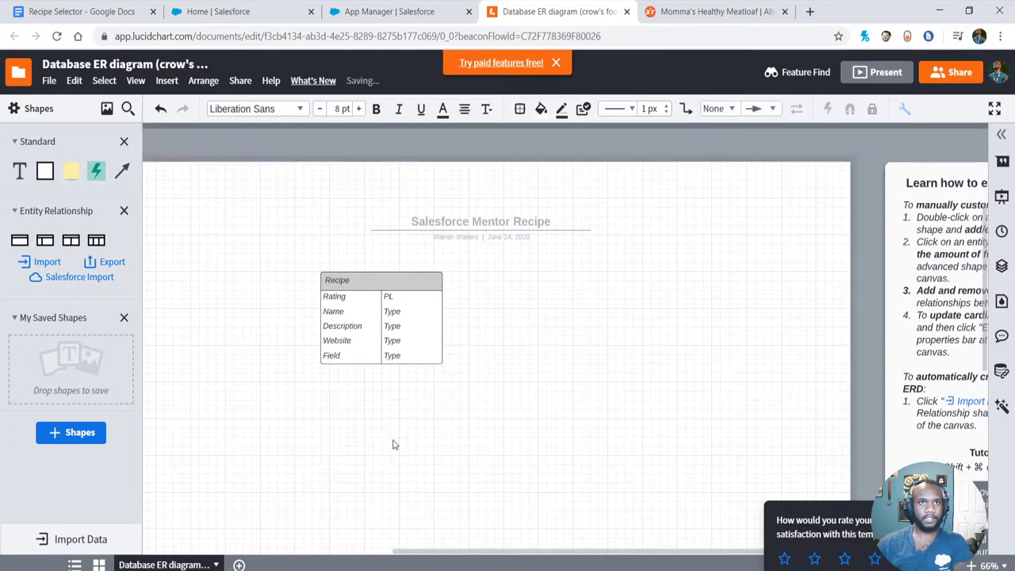
pyautogui.hotkey('ctrl', 'z')
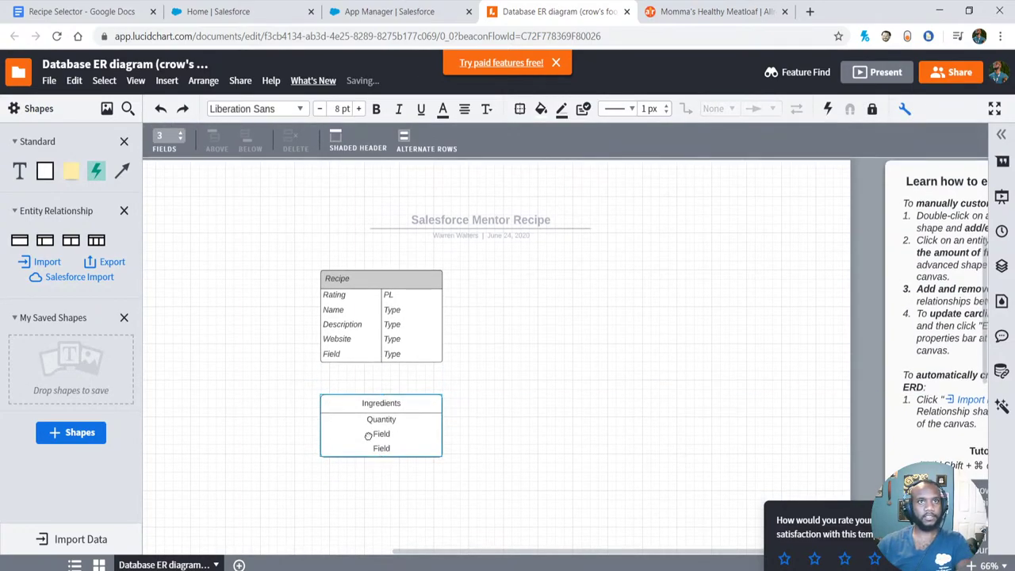
pyautogui.rightClick(368, 435)
pyautogui.click(242, 351)
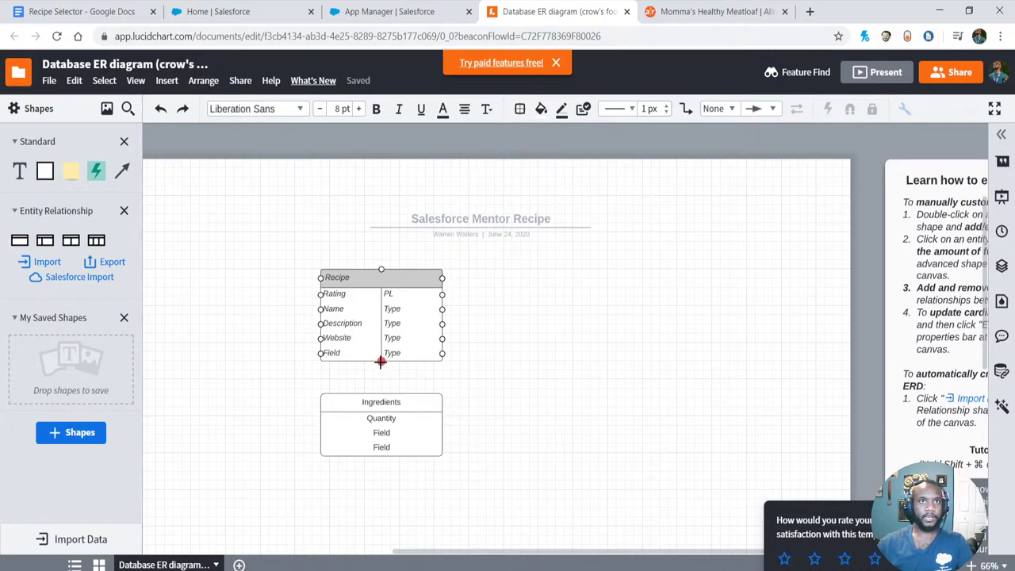
pyautogui.moveTo(381, 360); pyautogui.dragTo(361, 450)
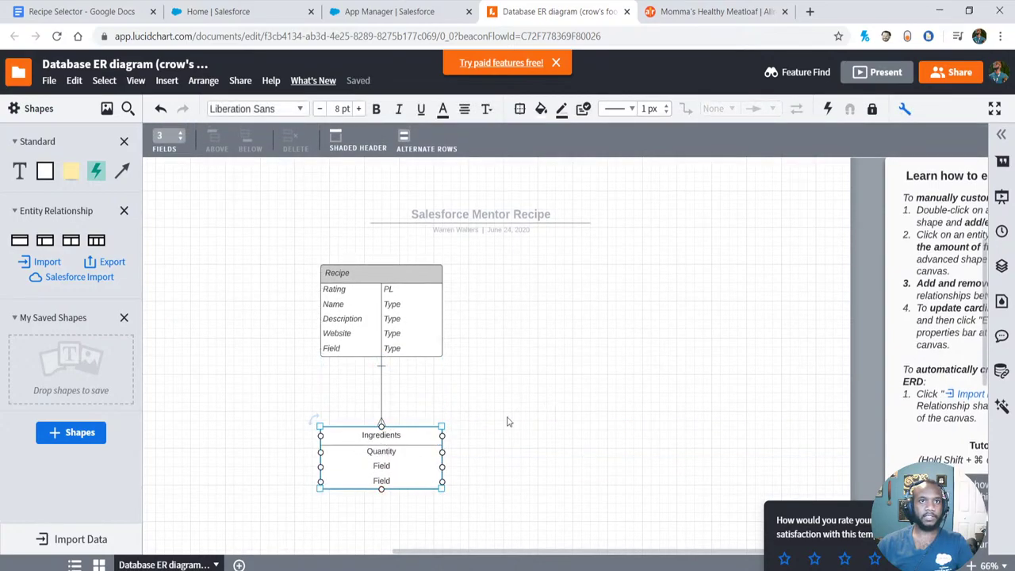
# - Add a widened entity right of Ingredients and name it Food
pyautogui.moveTo(20, 240); pyautogui.dragTo(571, 457)
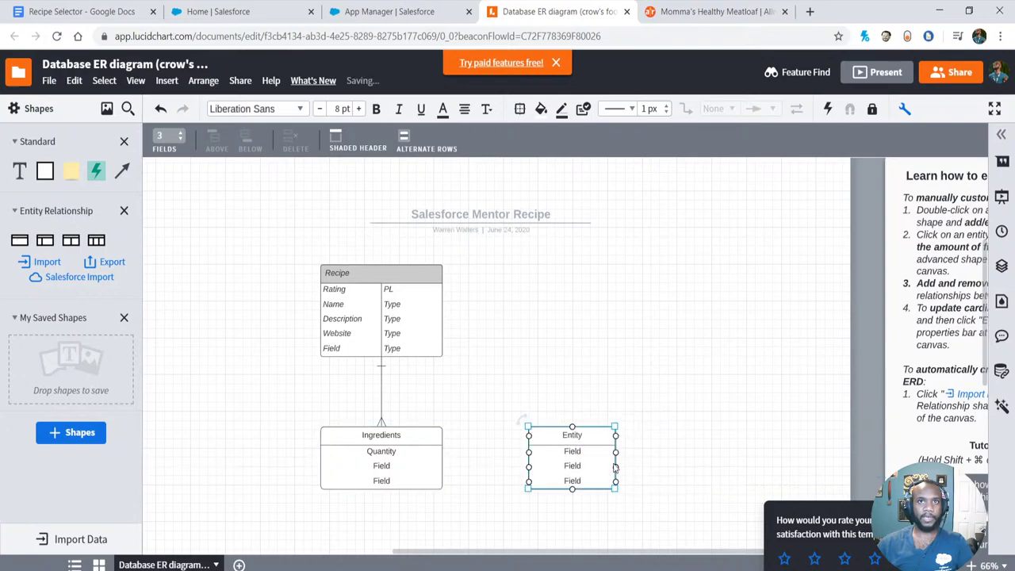
pyautogui.moveTo(616, 489); pyautogui.dragTo(703, 490)
pyautogui.doubleClick(614, 423)
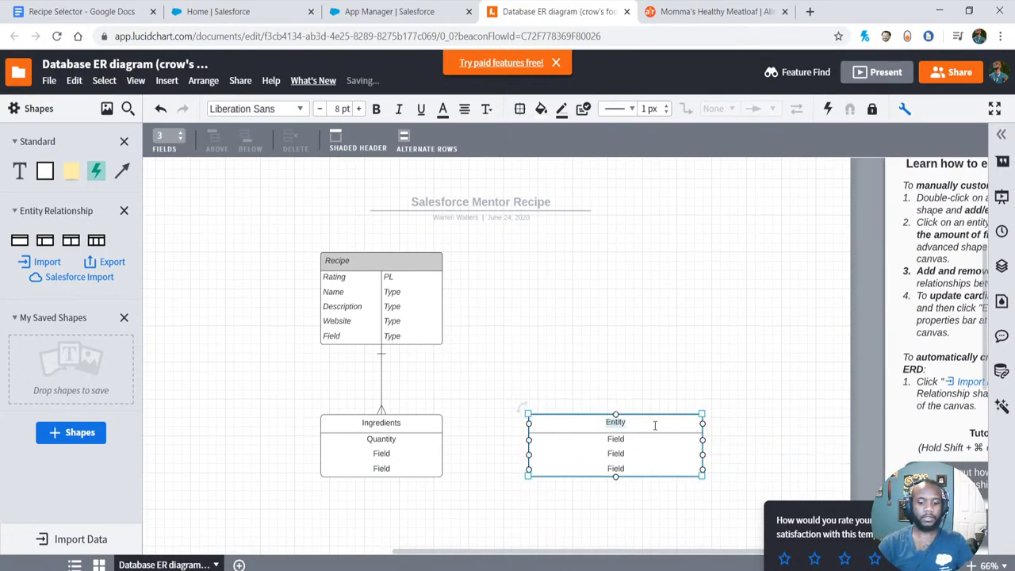
pyautogui.write('Food')
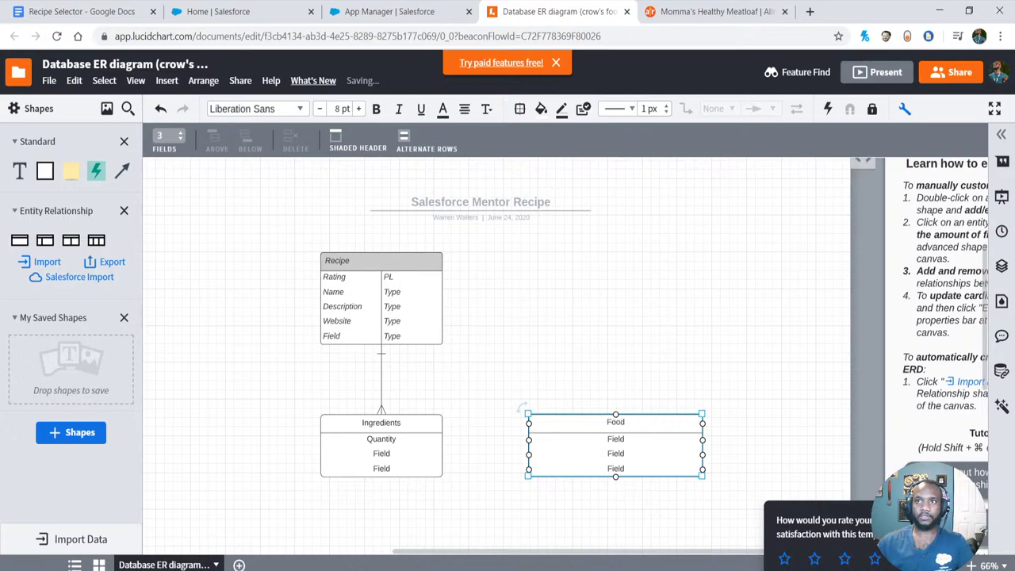
pyautogui.click(574, 373)
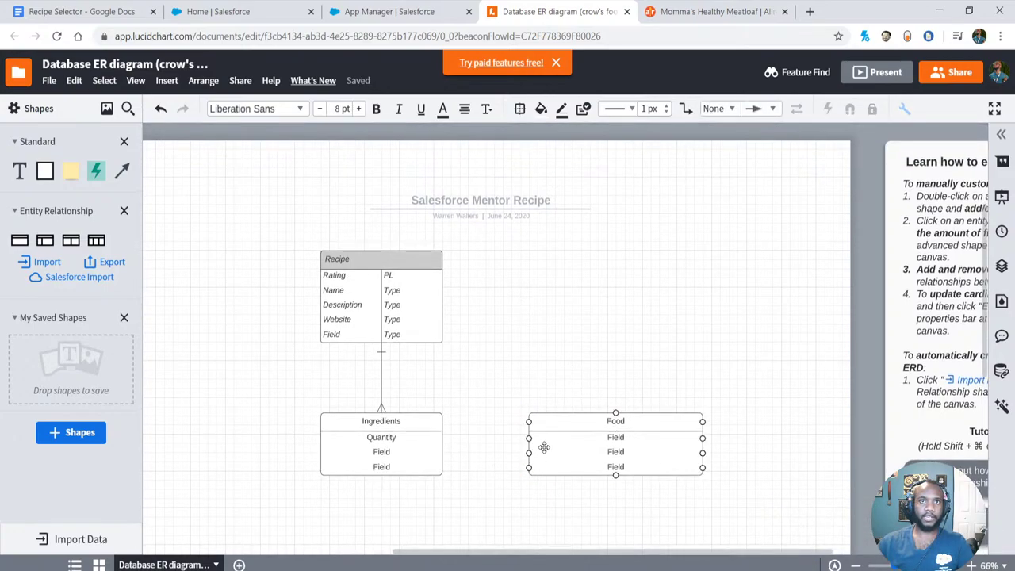
# - Link Food to Ingredients and name Food's field Price
pyautogui.moveTo(529, 438); pyautogui.dragTo(443, 437)
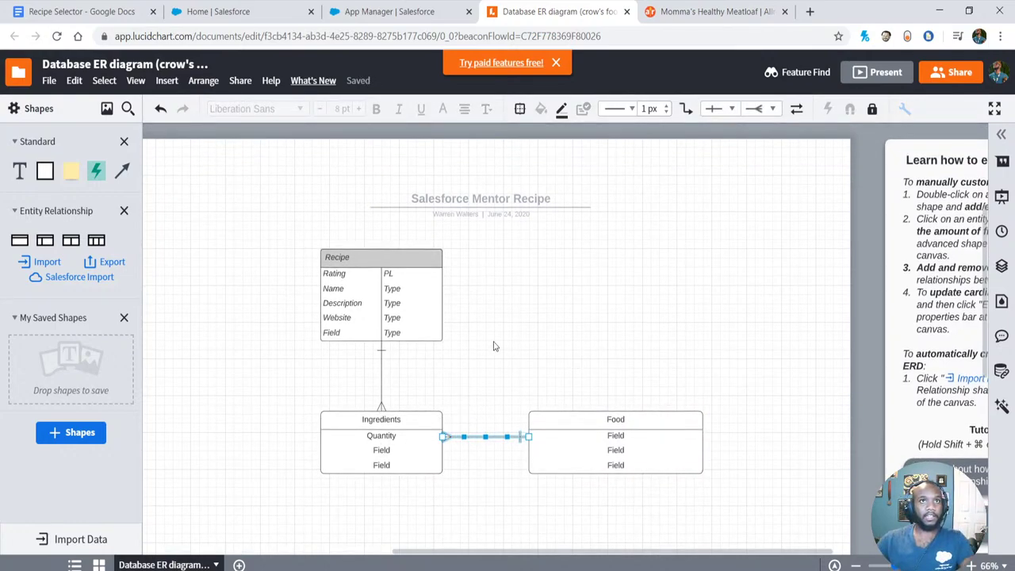
pyautogui.click(615, 437)
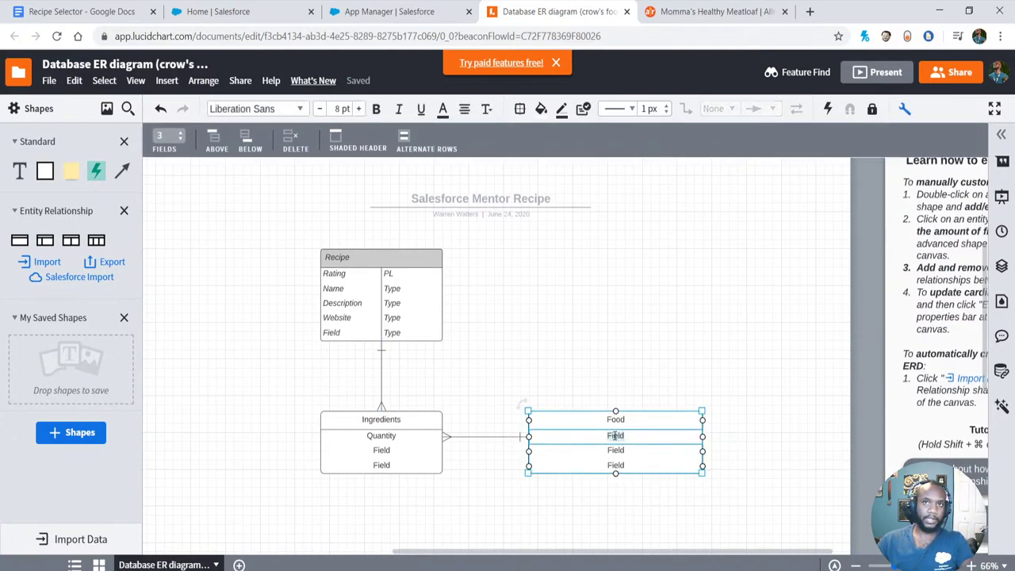
pyautogui.write('Price')
pyautogui.press('BackSpace')
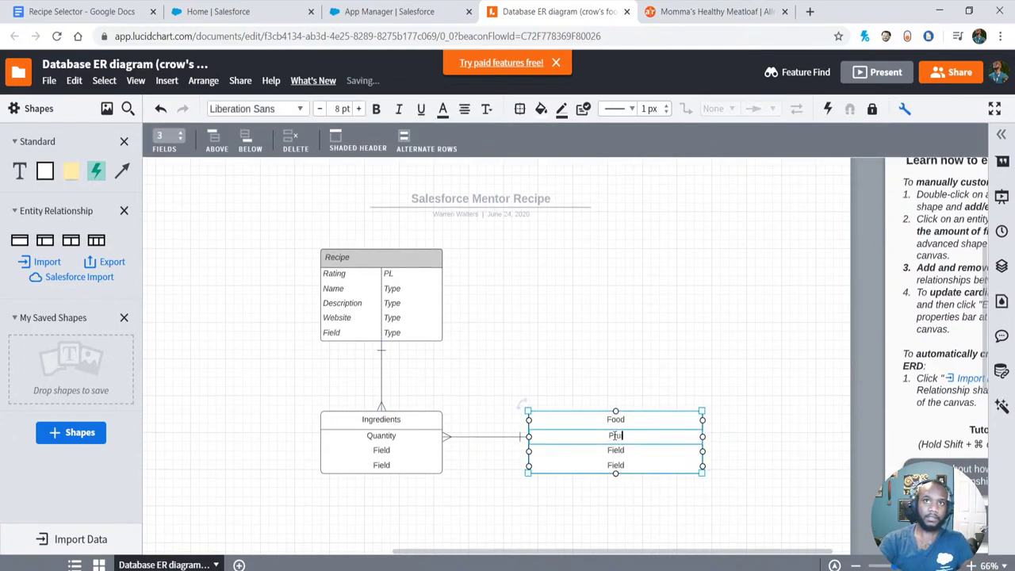
pyautogui.write('ice')
pyautogui.click(631, 394)
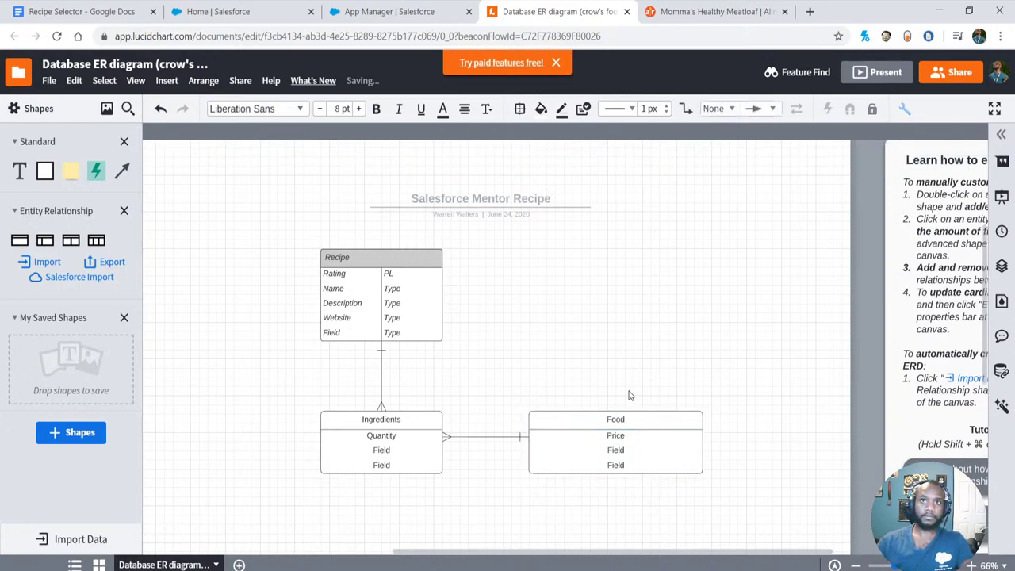
pyautogui.click(604, 453)
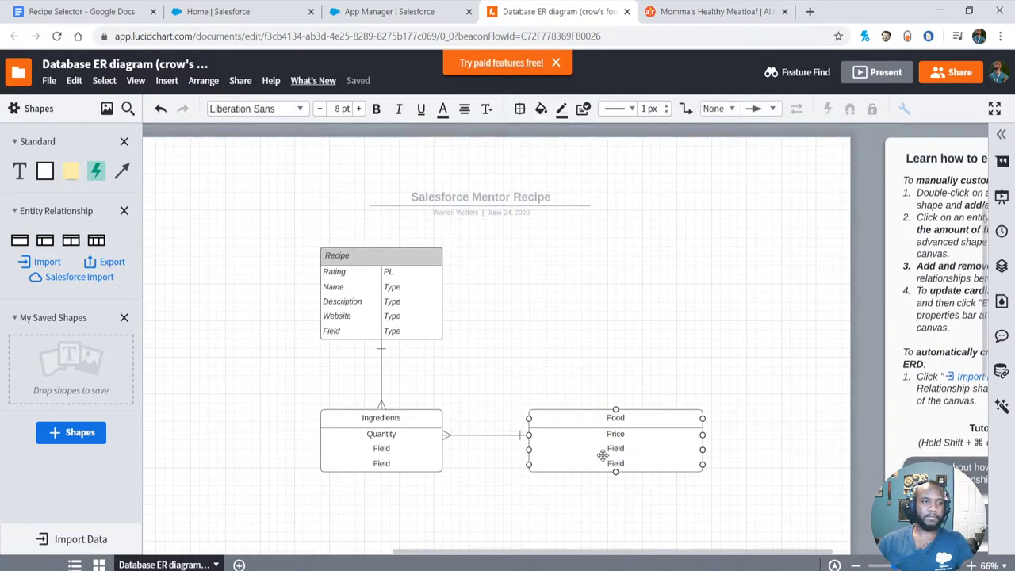
pyautogui.click(437, 448)
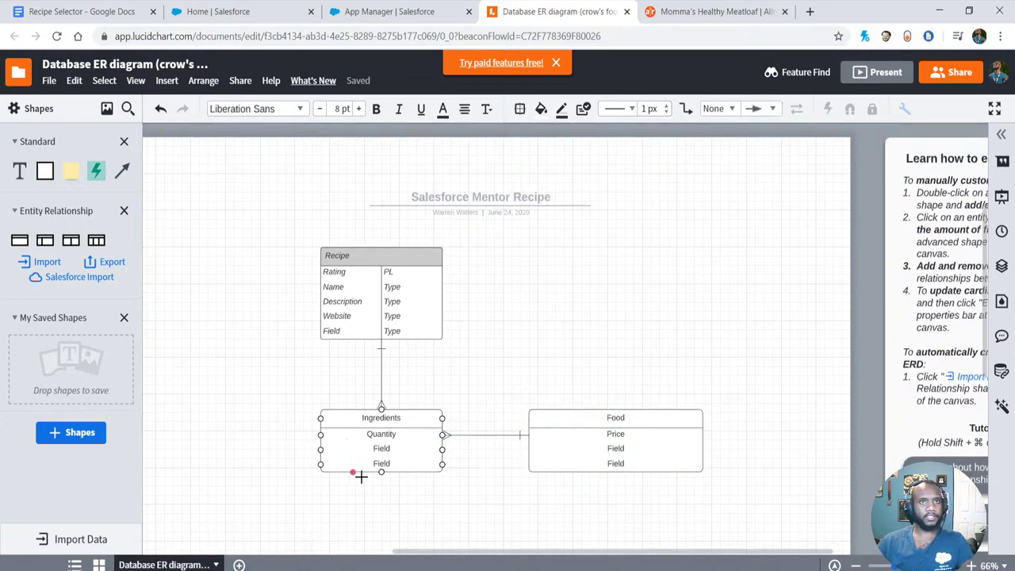
pyautogui.doubleClick(381, 449)
pyautogui.write('Cos')
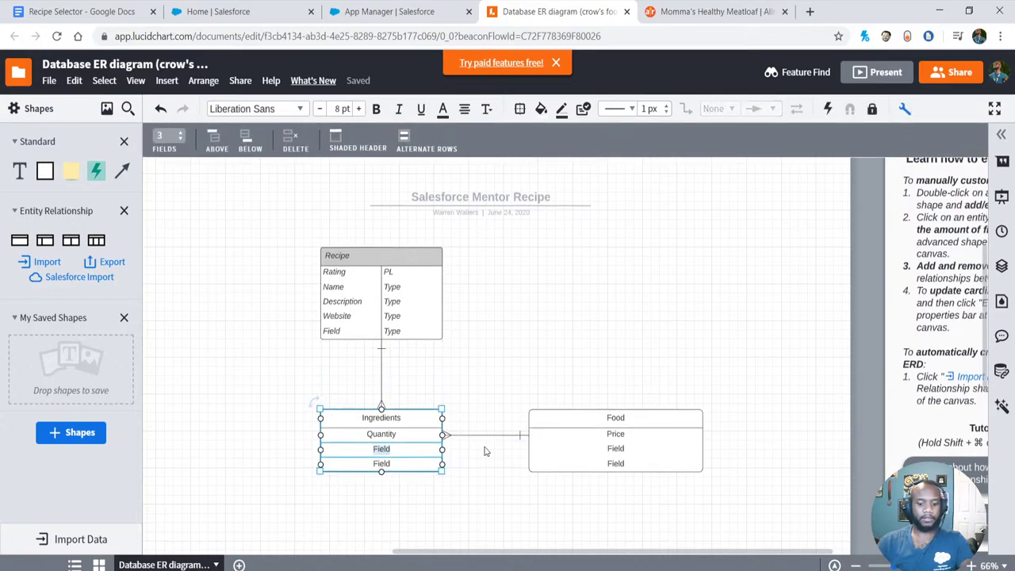
pyautogui.write('t per')
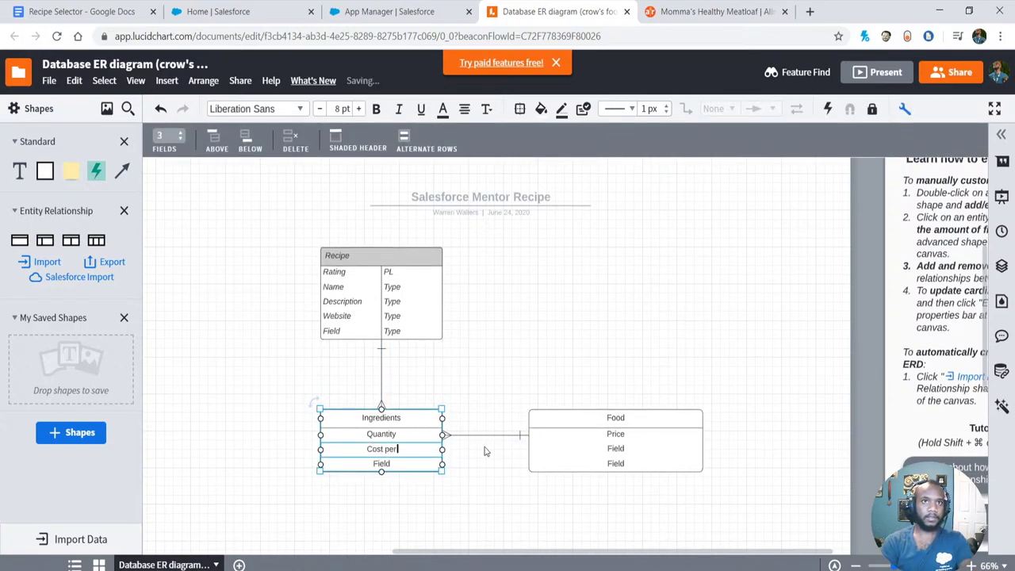
pyautogui.press('BackSpace')
pyautogui.press('BackSpace')
pyautogui.press('BackSpace')
pyautogui.write('per Q')
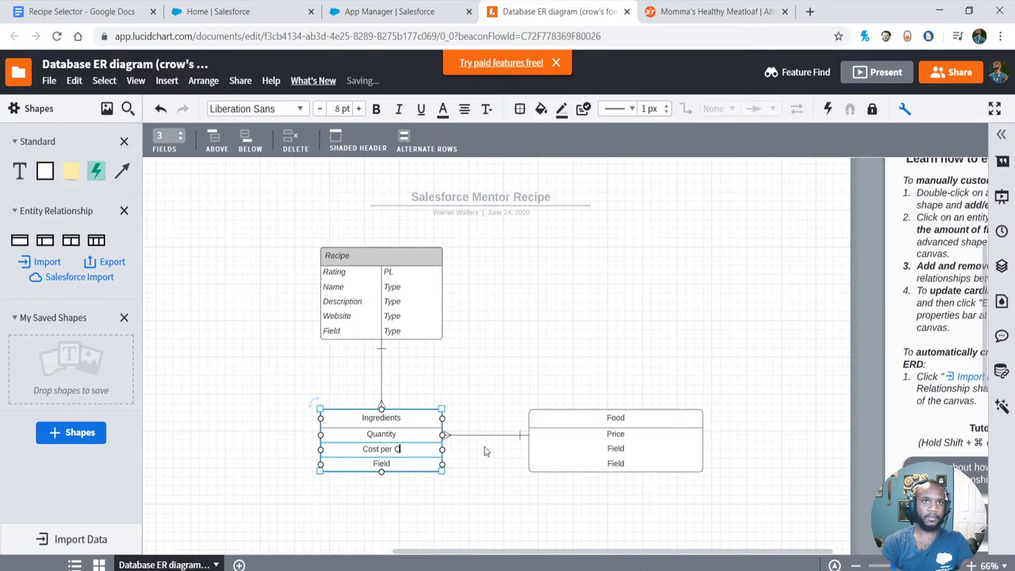
pyautogui.write('uantity')
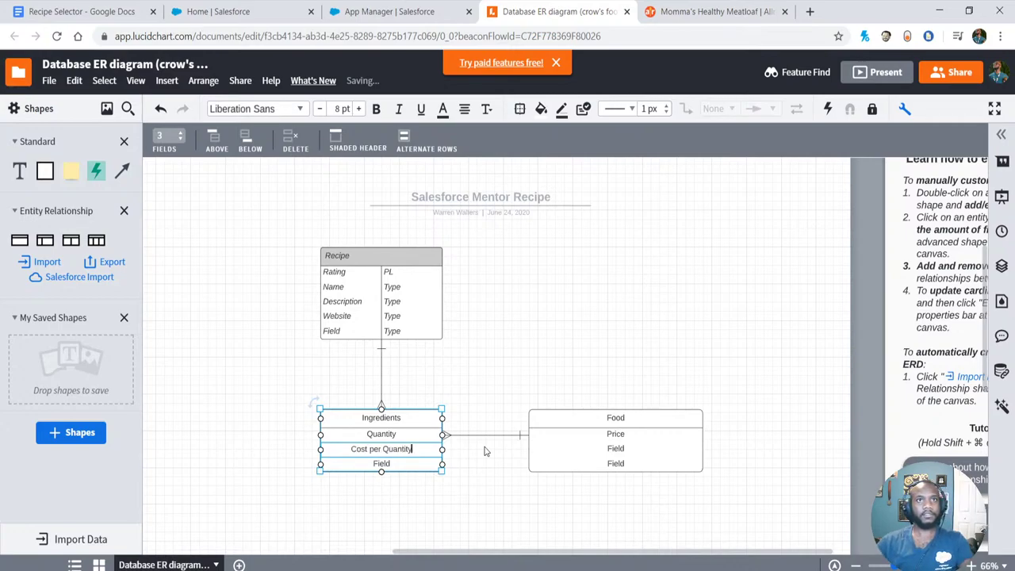
pyautogui.click(486, 451)
pyautogui.click(374, 432)
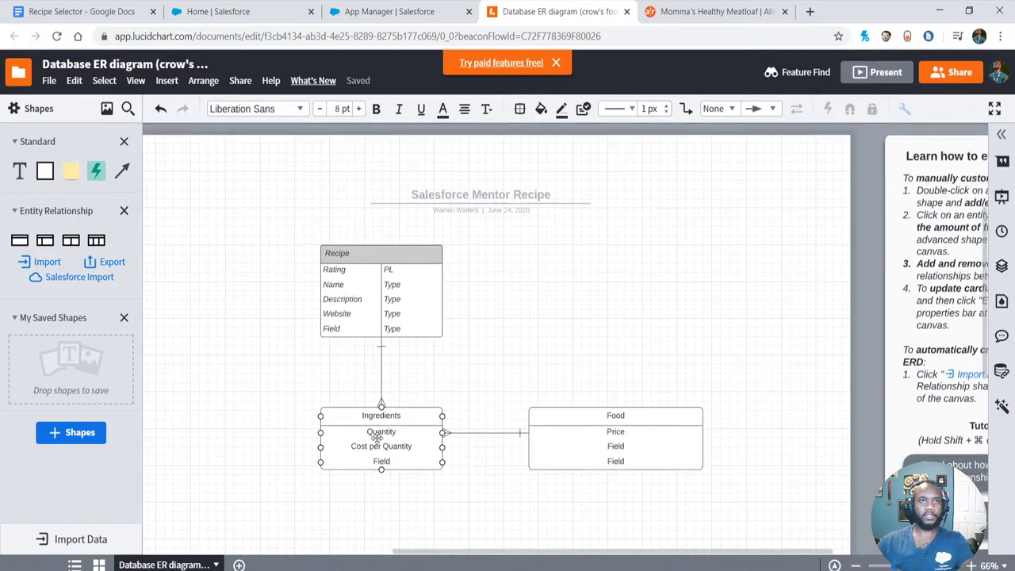
pyautogui.click(590, 438)
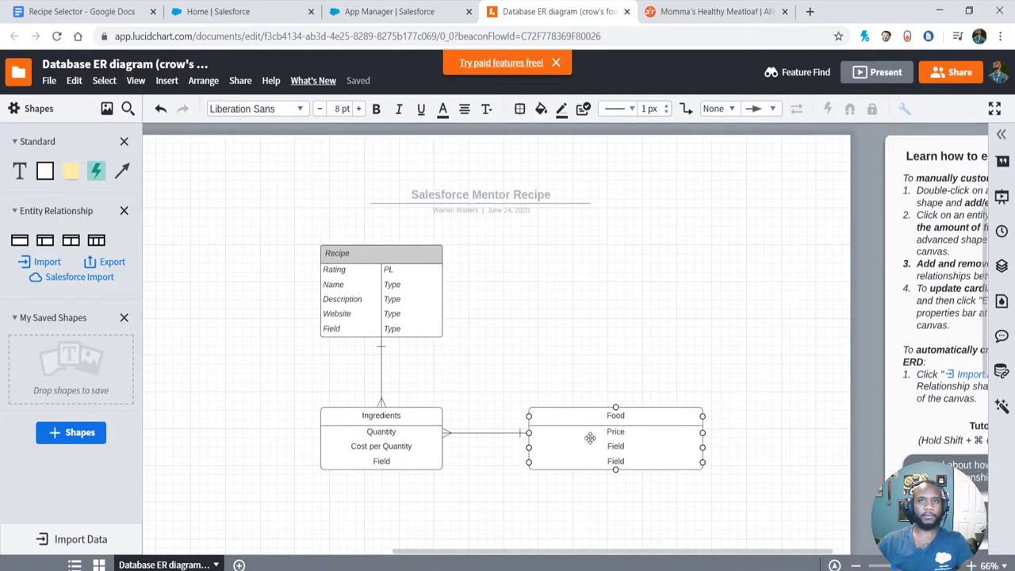
pyautogui.click(521, 367)
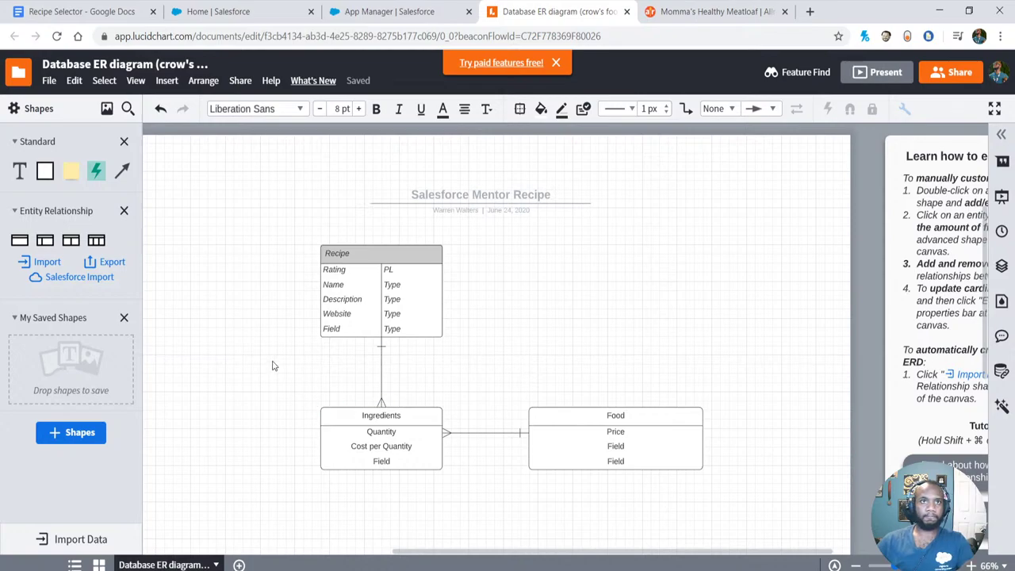
pyautogui.click(381, 329)
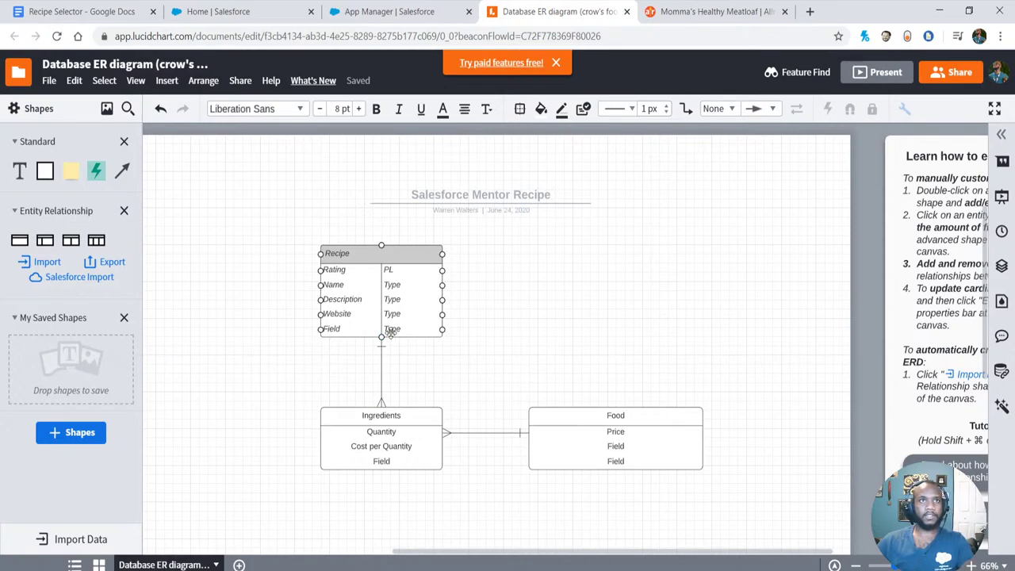
pyautogui.click(331, 328)
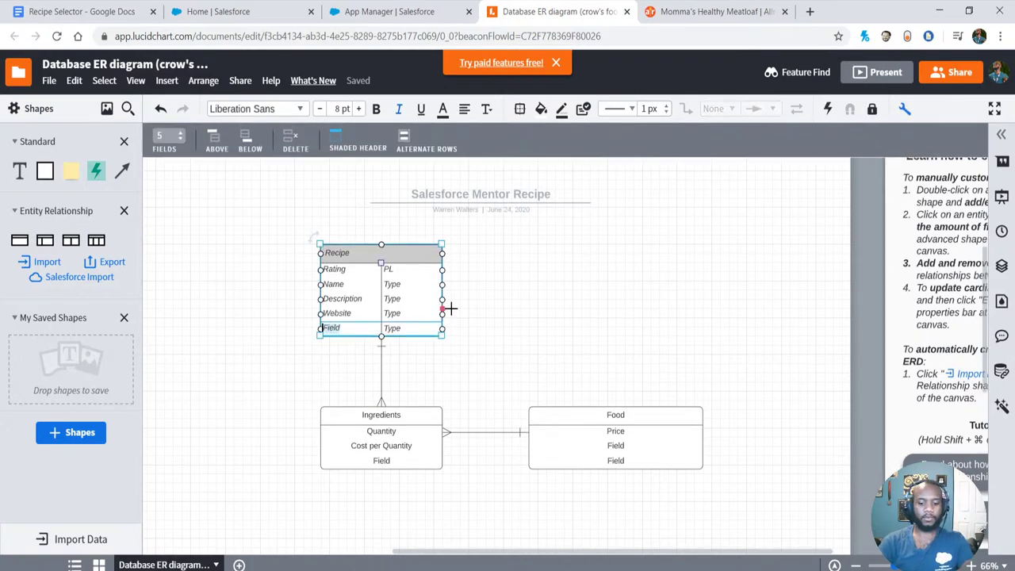
pyautogui.write('Cos')
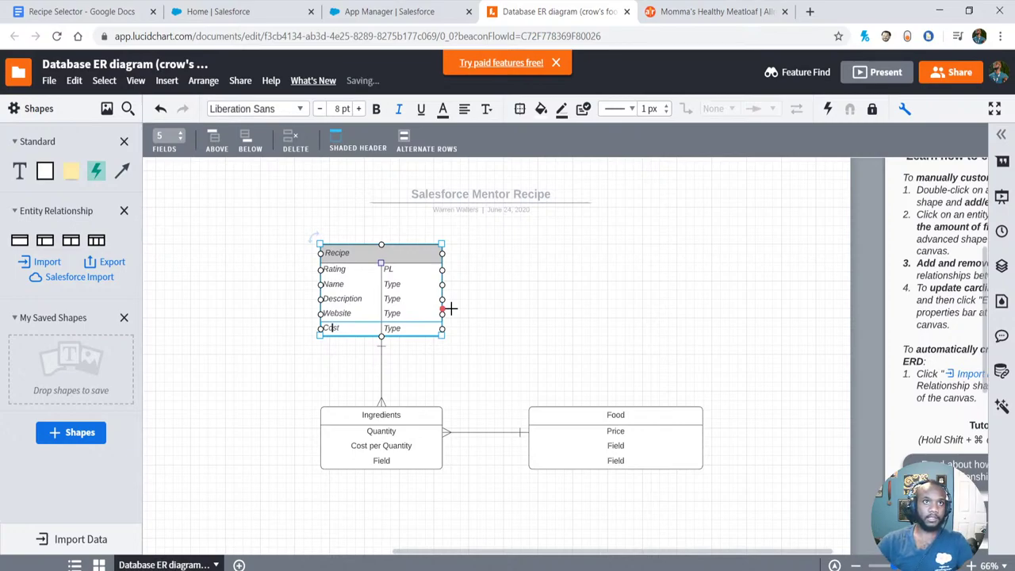
pyautogui.write('t')
pyautogui.press('Home')
pyautogui.write('Overall')
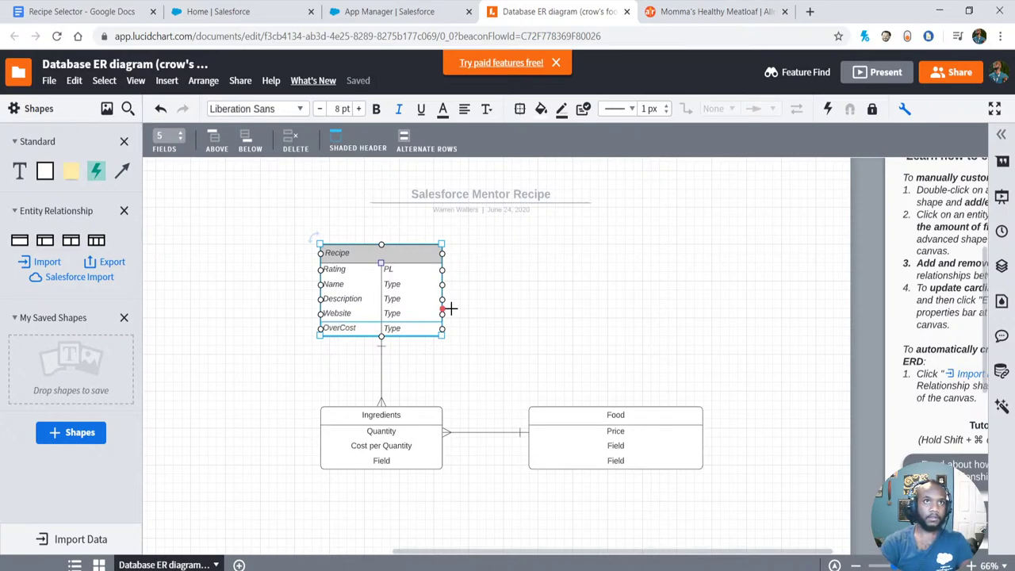
pyautogui.click(505, 341)
pyautogui.click(393, 462)
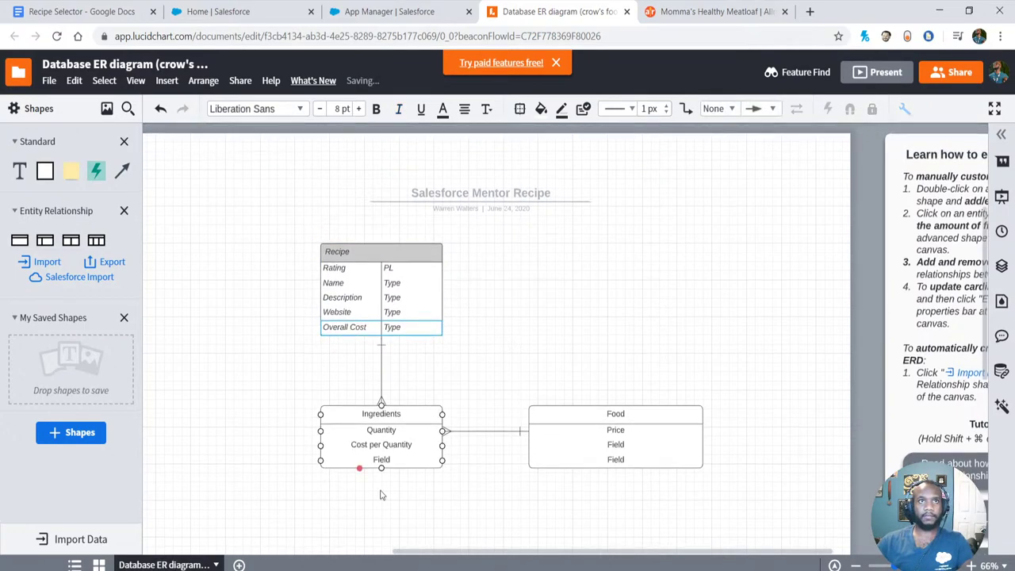
pyautogui.click(614, 451)
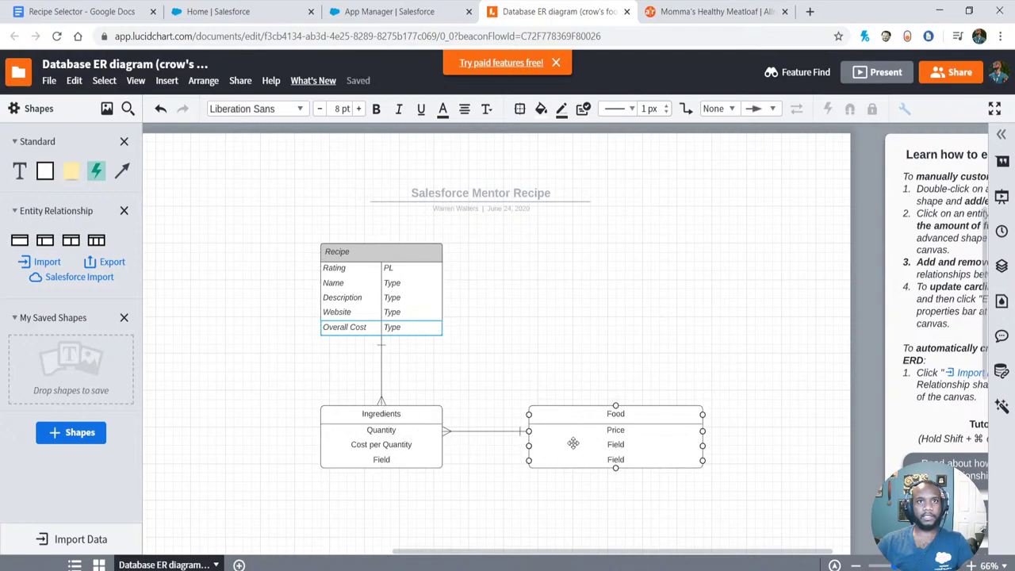
pyautogui.click(382, 412)
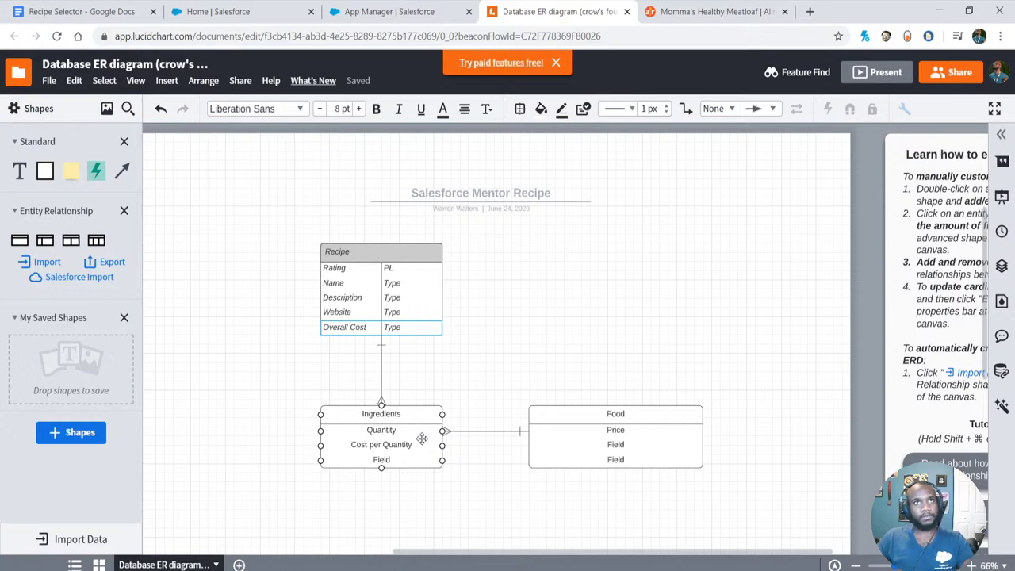
pyautogui.click(486, 387)
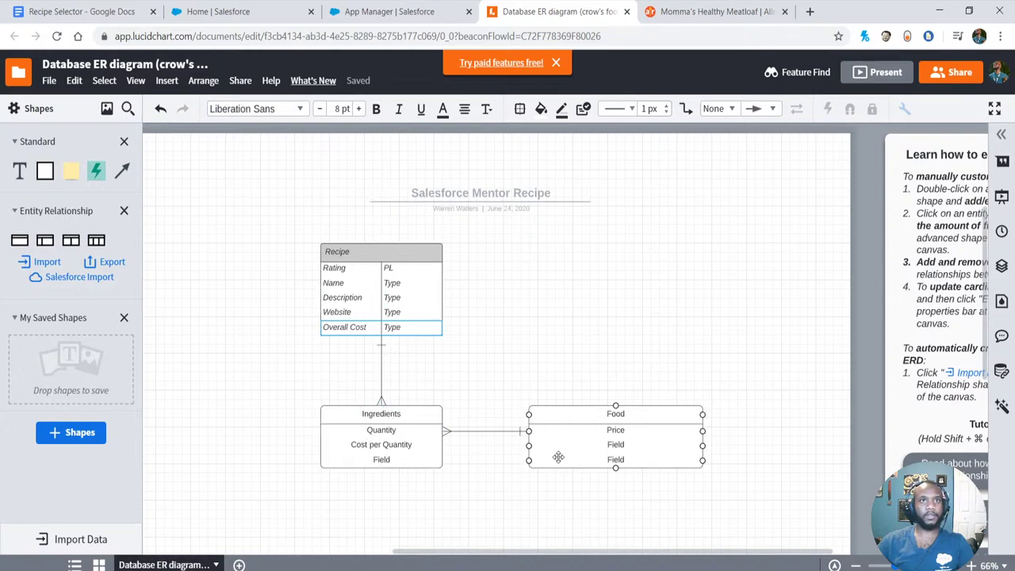
# - Start a new custom object from Setup's Object Manager
pyautogui.click(401, 17)
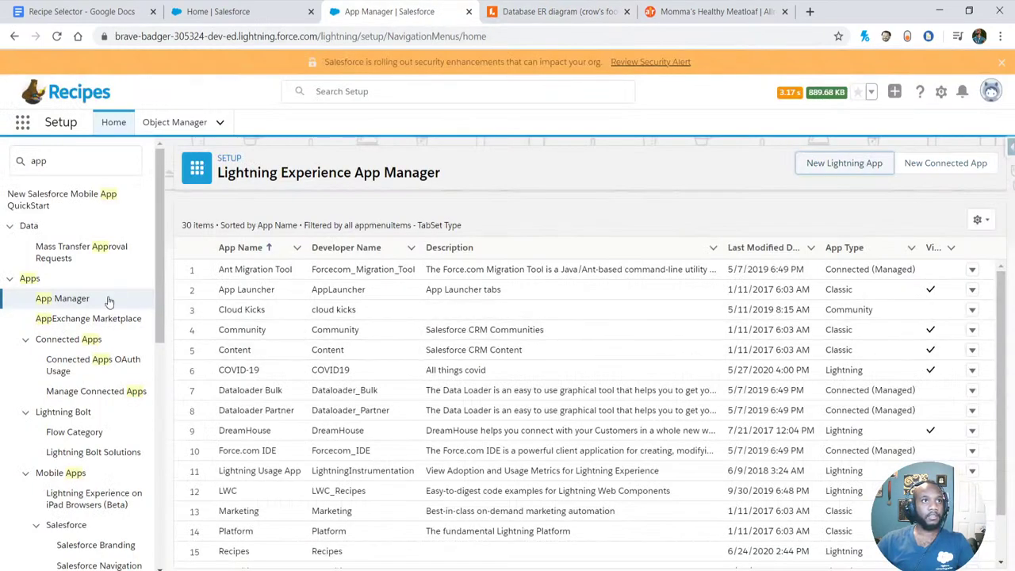
pyautogui.click(119, 163)
pyautogui.click(164, 119)
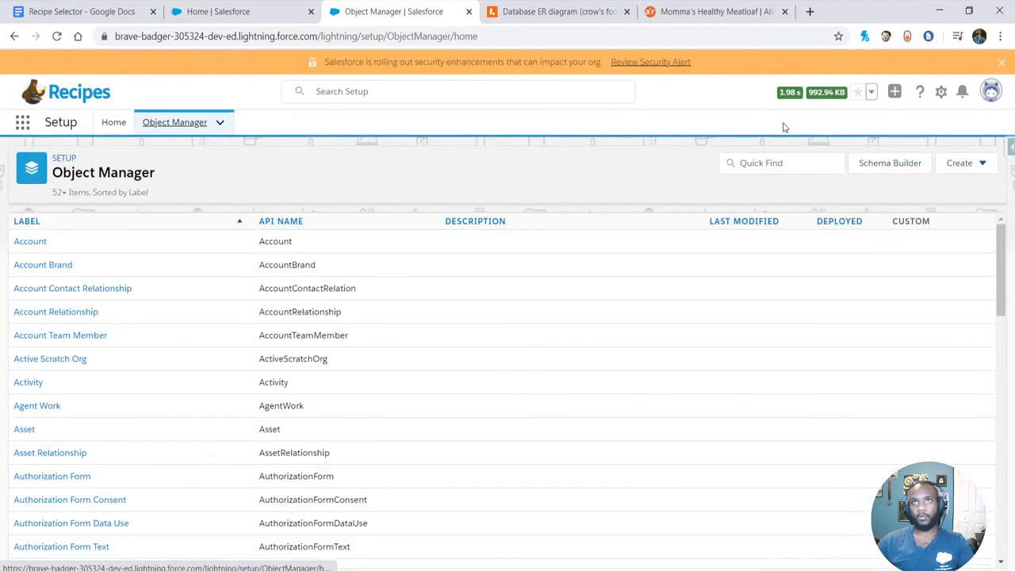
pyautogui.click(972, 167)
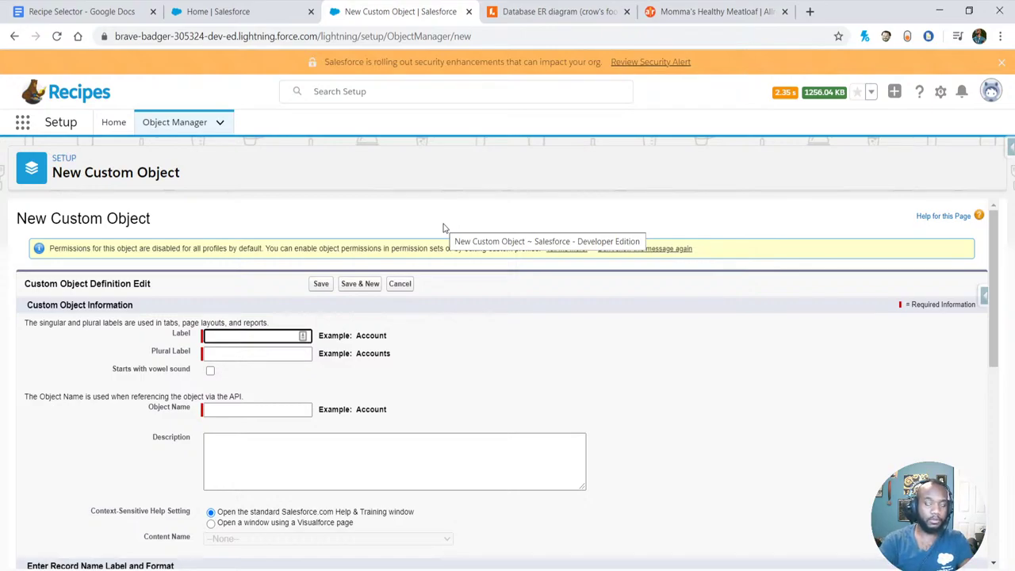
# - Set the object label to Recipe and the plural label to Recipes
pyautogui.write('Recipe')
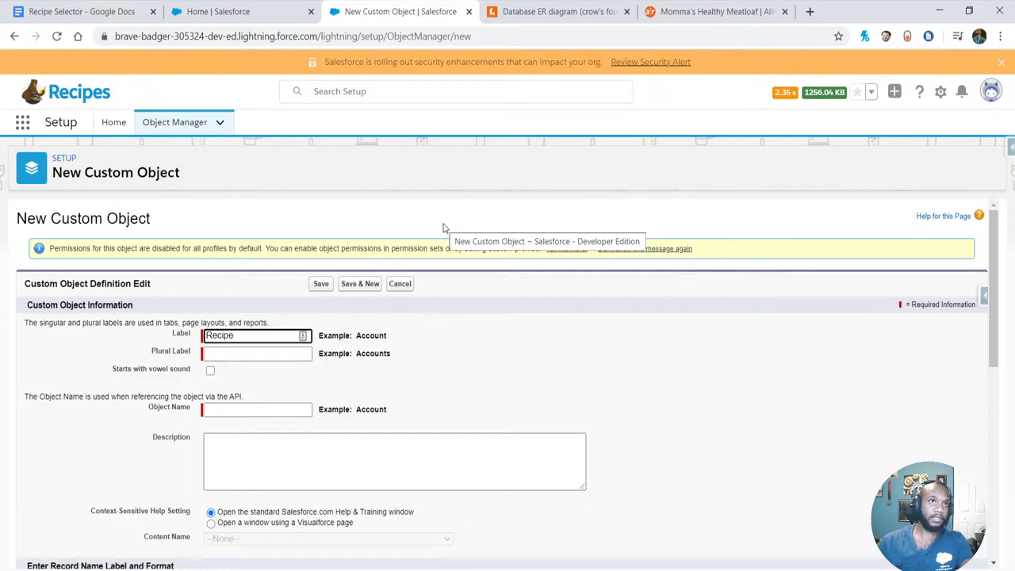
pyautogui.press('Tab')
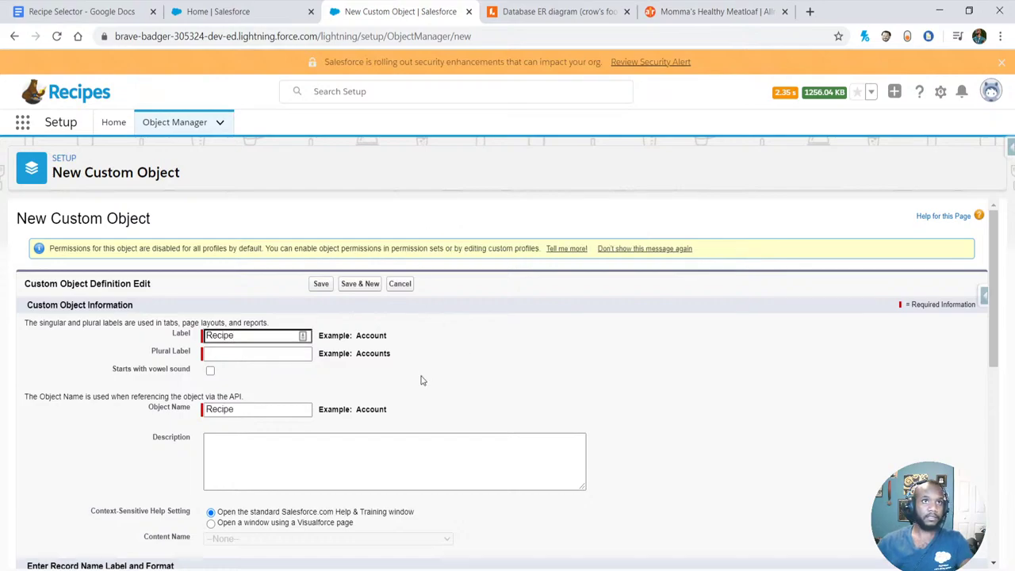
pyautogui.doubleClick(304, 335)
pyautogui.click(243, 353)
pyautogui.write('s')
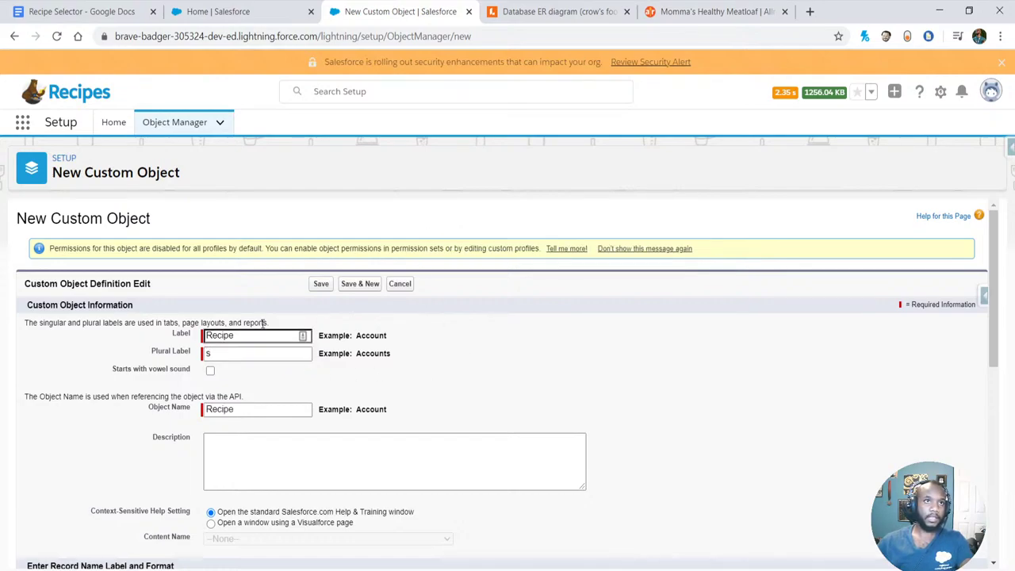
pyautogui.doubleClick(301, 333)
pyautogui.hotkey('ctrl', 'c')
pyautogui.click(262, 354)
pyautogui.hotkey('ctrl', 'a')
pyautogui.hotkey('ctrl', 'v')
pyautogui.write('s')
# - Keep Text as the record name data type
pyautogui.scroll(-3, 468, 390)
pyautogui.scroll(-2, 339, 376)
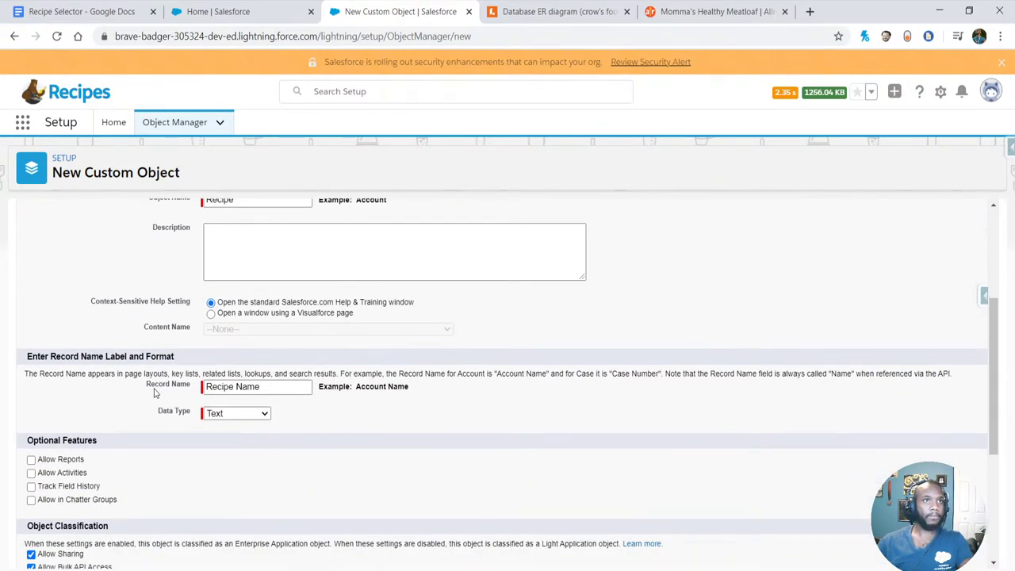
pyautogui.scroll(-2, 179, 359)
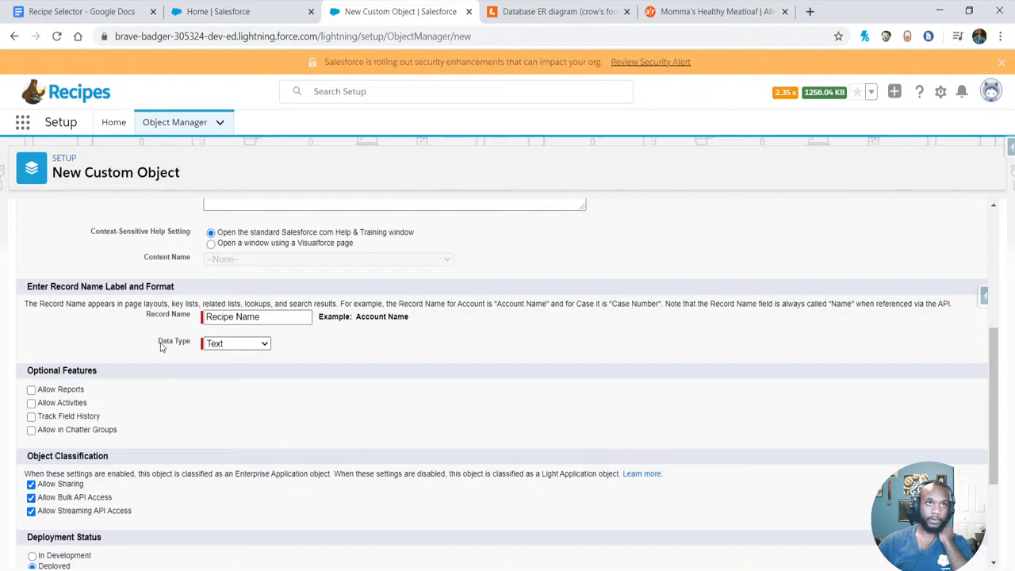
pyautogui.scroll(-1, 152, 324)
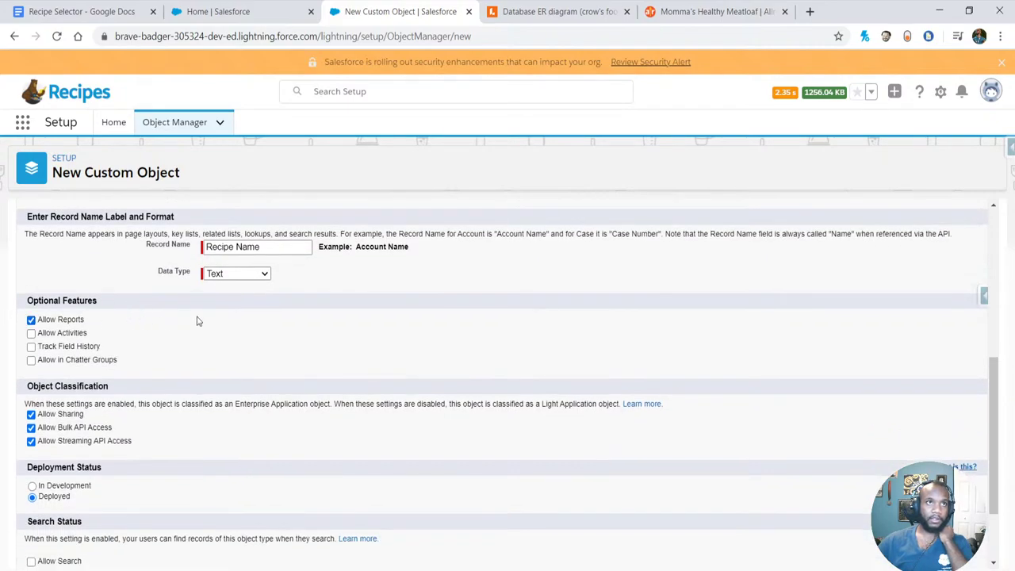
pyautogui.click(258, 275)
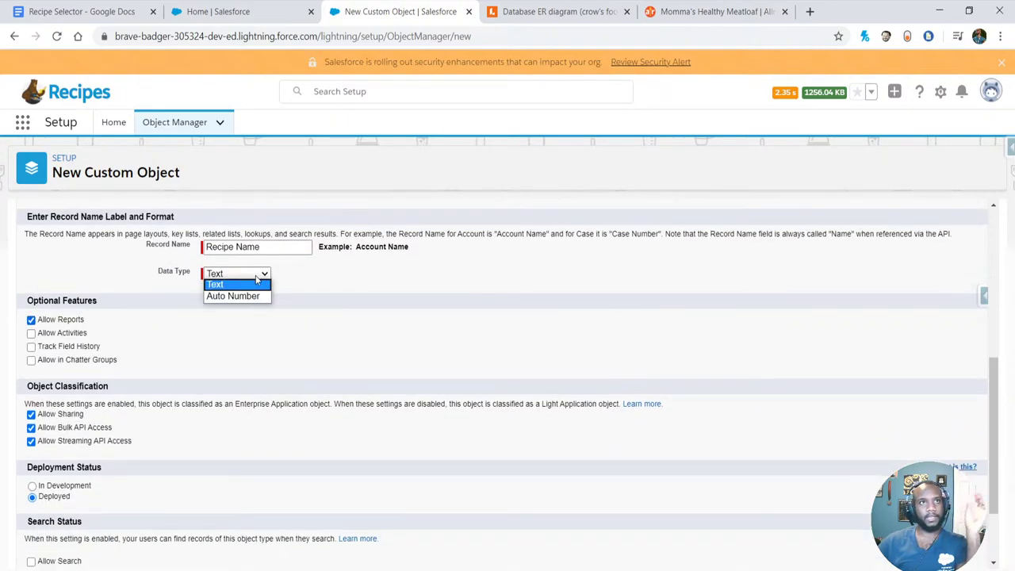
pyautogui.click(292, 286)
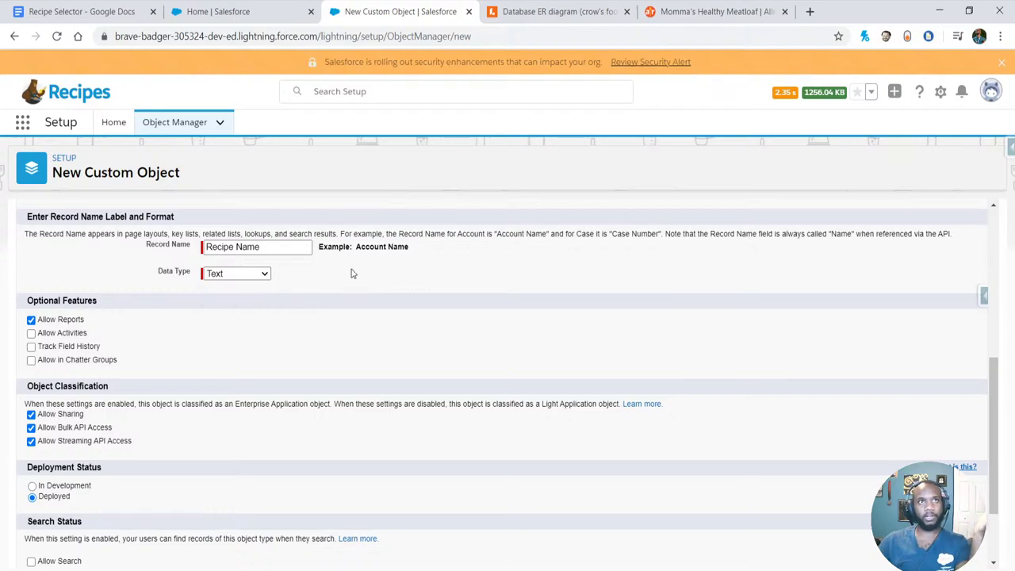
# - Check the meatloaf recipe page, then review the New Custom Object form again
pyautogui.click(687, 22)
pyautogui.scroll(5, 420, 341)
pyautogui.scroll(1, 435, 435)
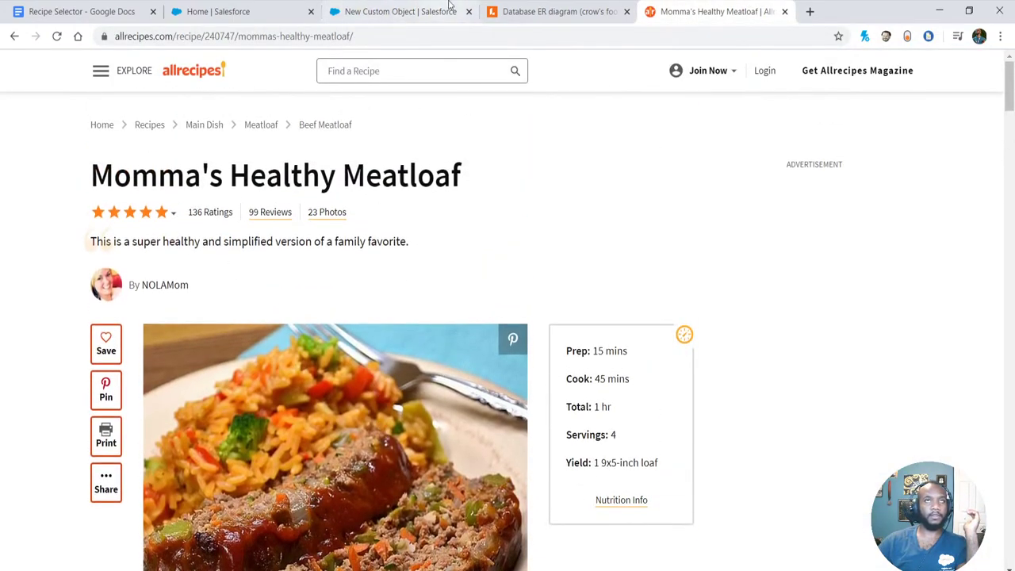
pyautogui.click(396, 11)
pyautogui.scroll(1, 156, 339)
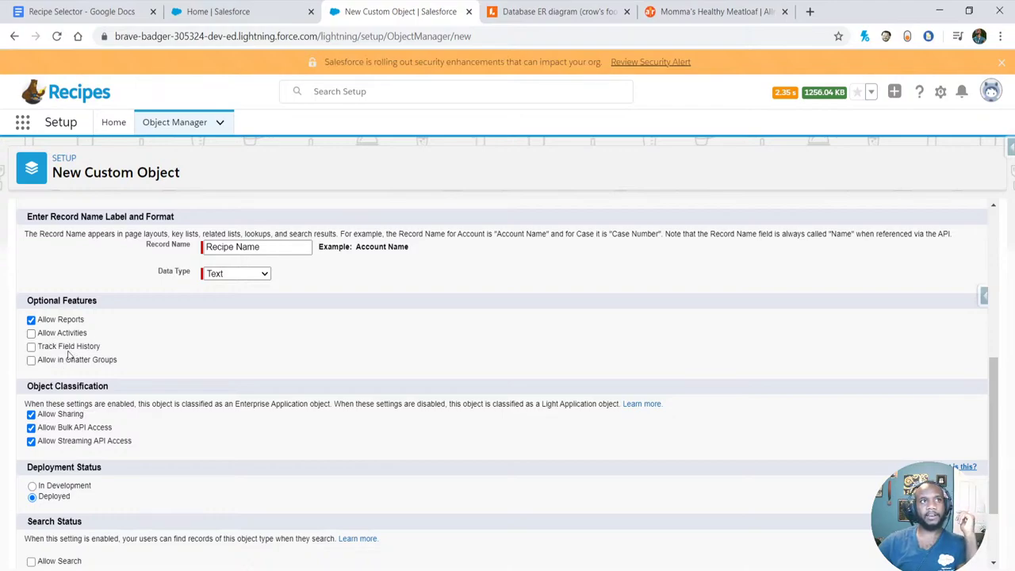
pyautogui.scroll(-1, 168, 403)
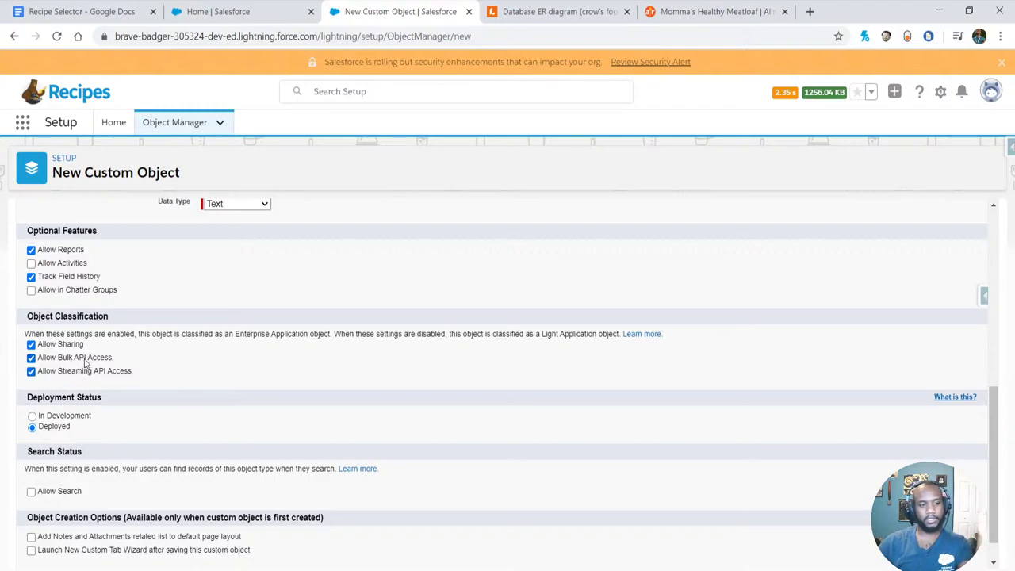
pyautogui.scroll(-1, 235, 378)
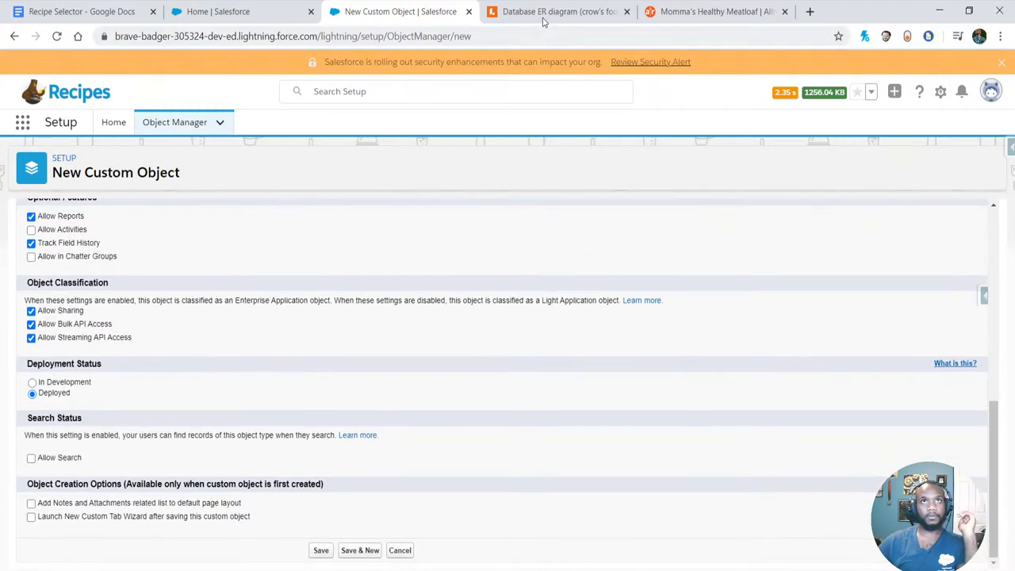
# - Add the notes bullet 'Count how many time we have had this recipe', then return to Salesforce
pyautogui.click(143, 13)
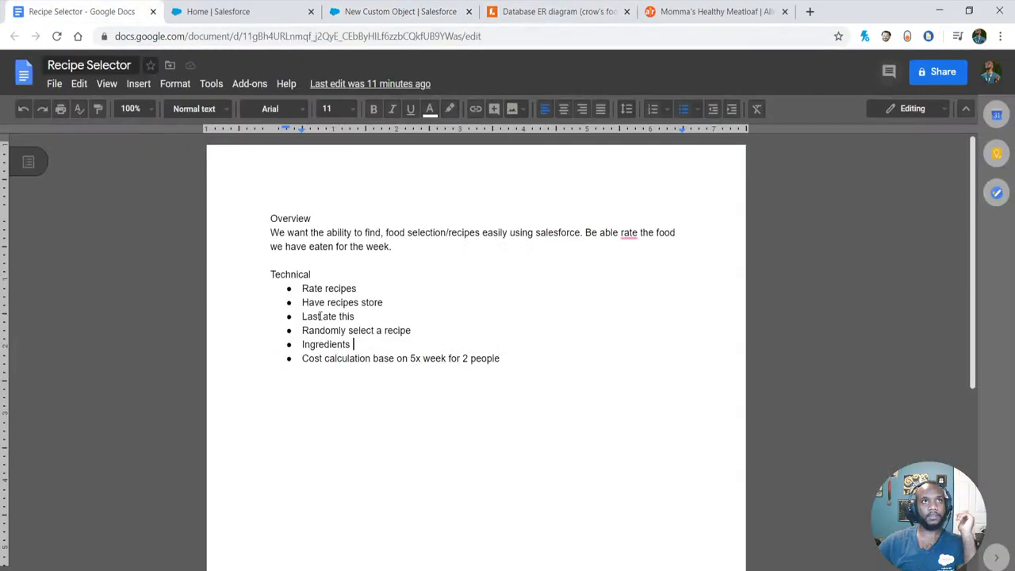
pyautogui.press('Return')
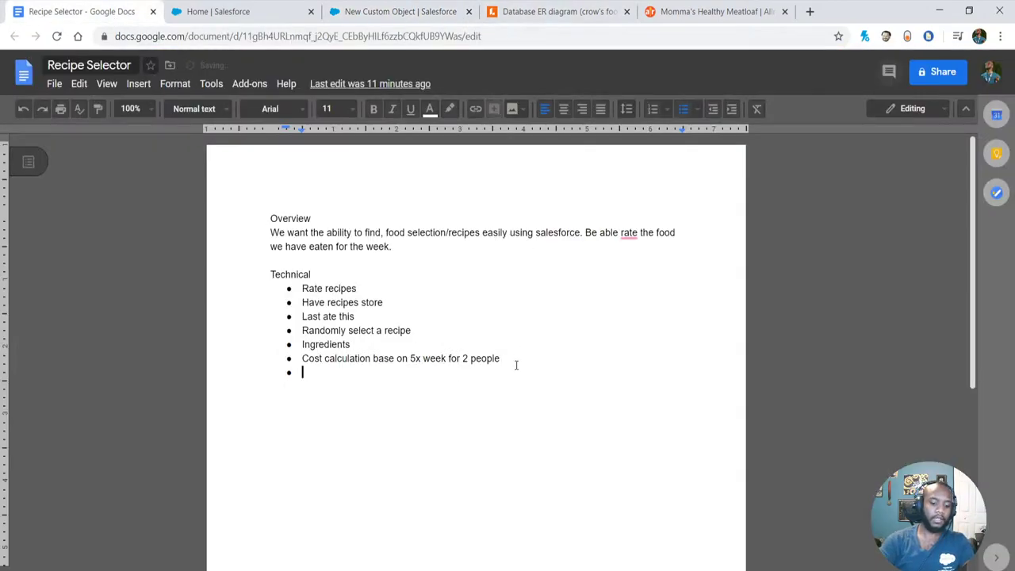
pyautogui.write('Count how many time we have had this recipe')
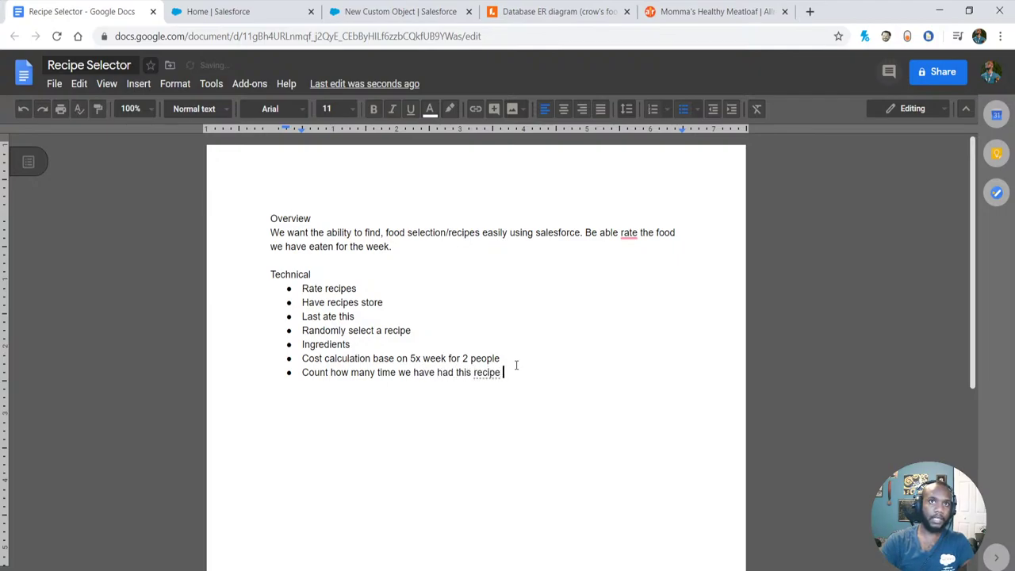
pyautogui.click(546, 15)
pyautogui.click(385, 11)
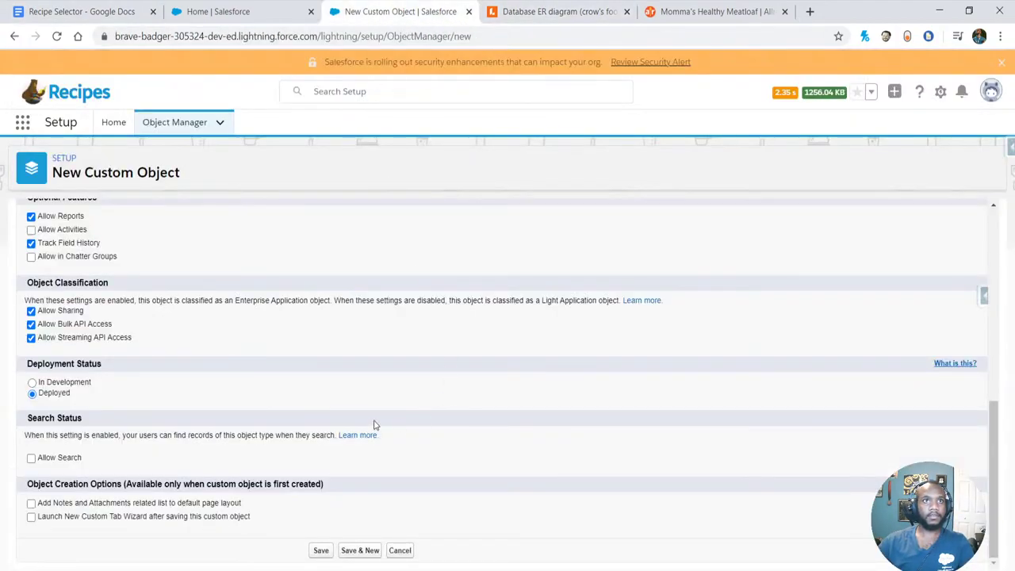
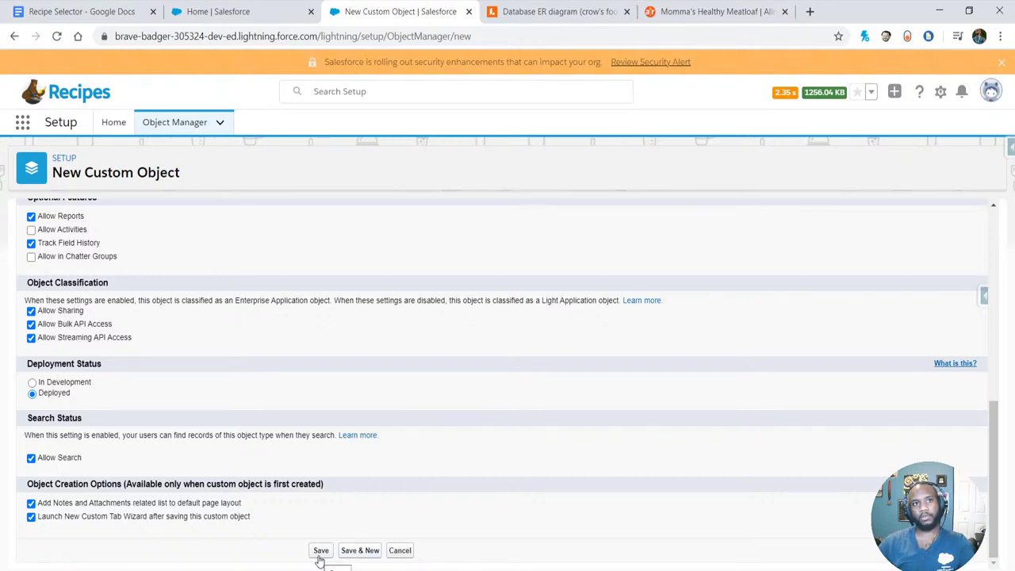
# - Save the Recipe custom object and give its new tab the Apple style
pyautogui.click(321, 550)
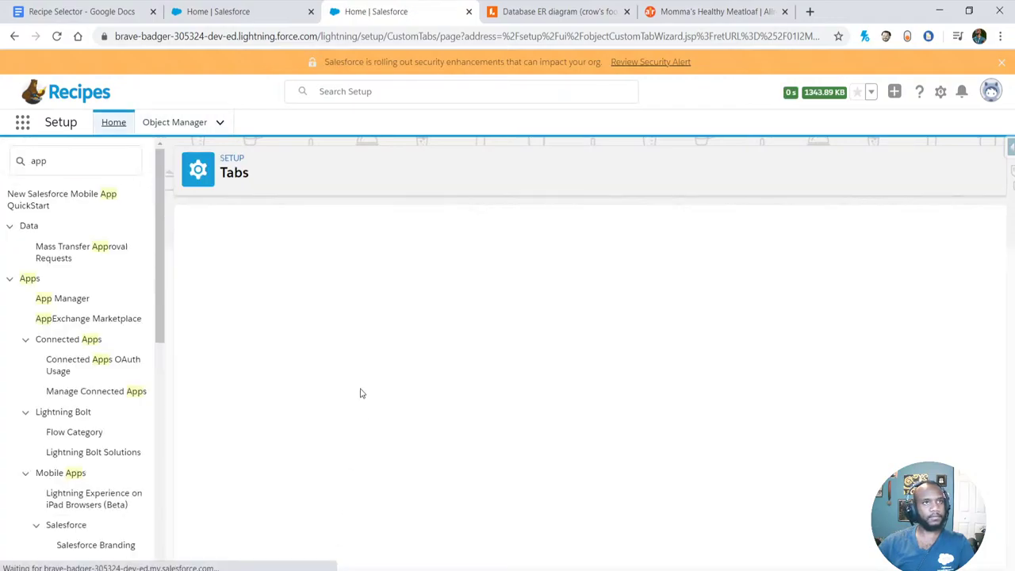
pyautogui.click(367, 354)
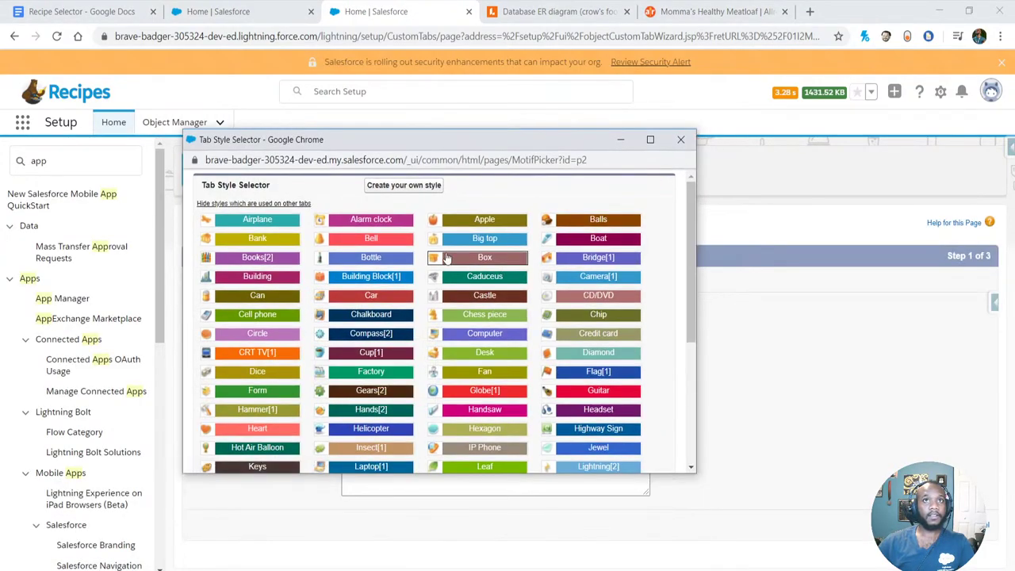
pyautogui.scroll(-3, 472, 254)
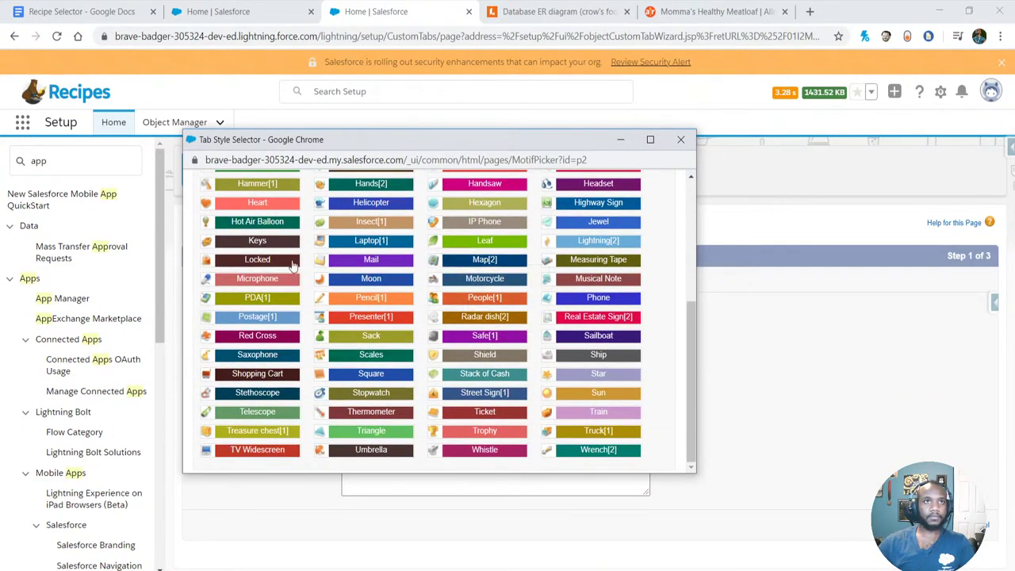
pyautogui.scroll(3, 285, 313)
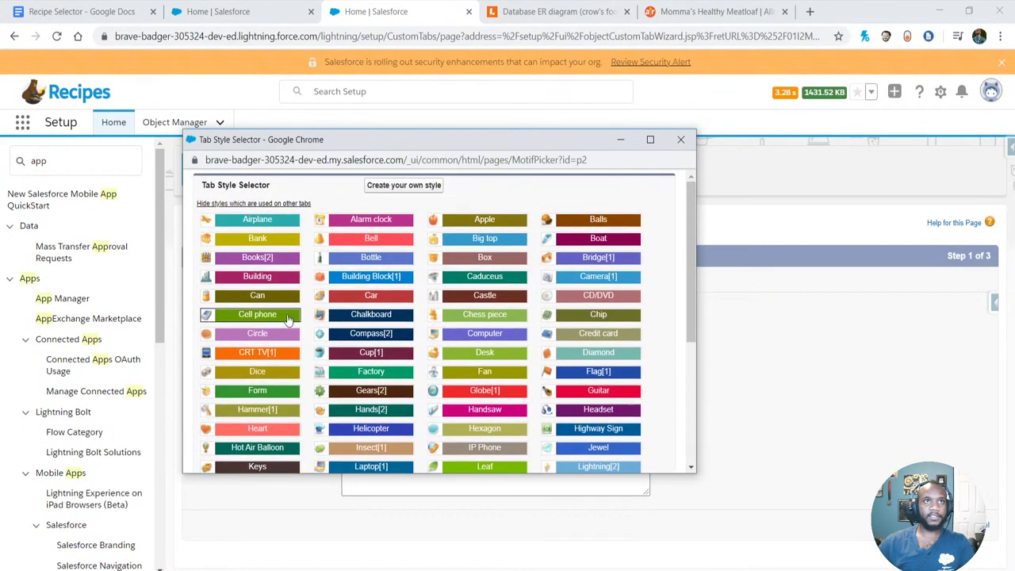
pyautogui.scroll(-2, 499, 428)
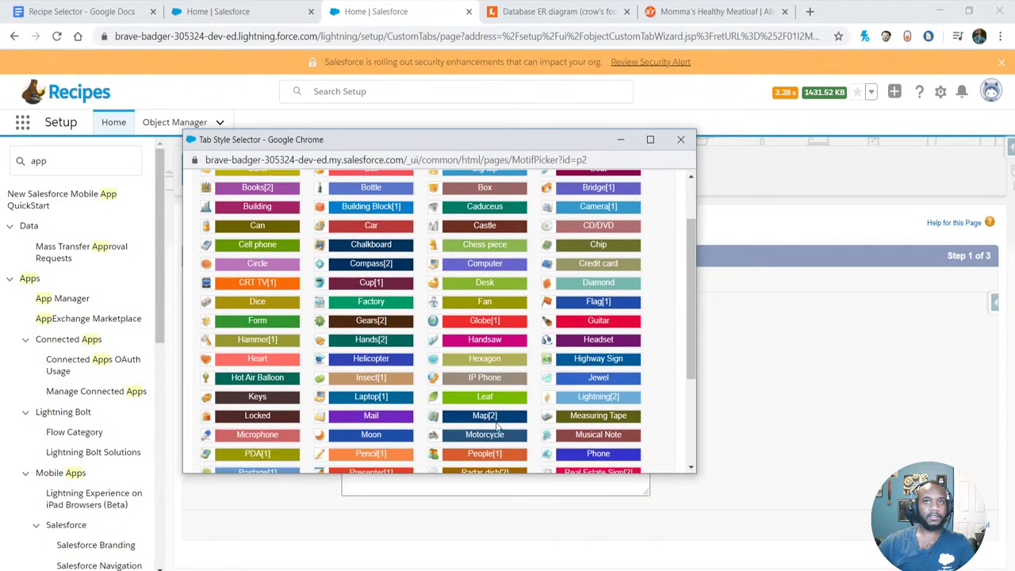
pyautogui.scroll(-3, 498, 429)
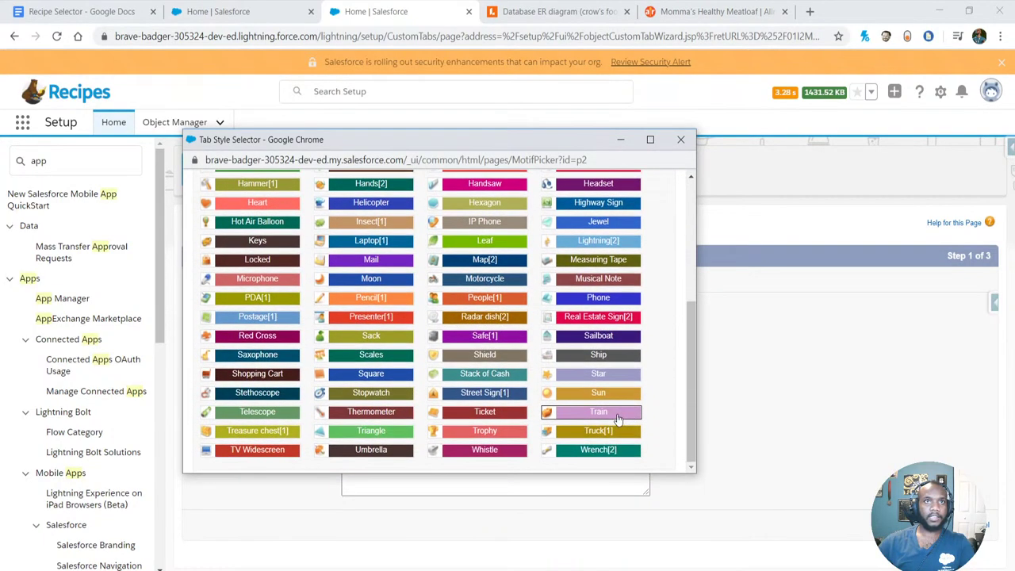
pyautogui.scroll(2, 618, 420)
pyautogui.scroll(5, 617, 421)
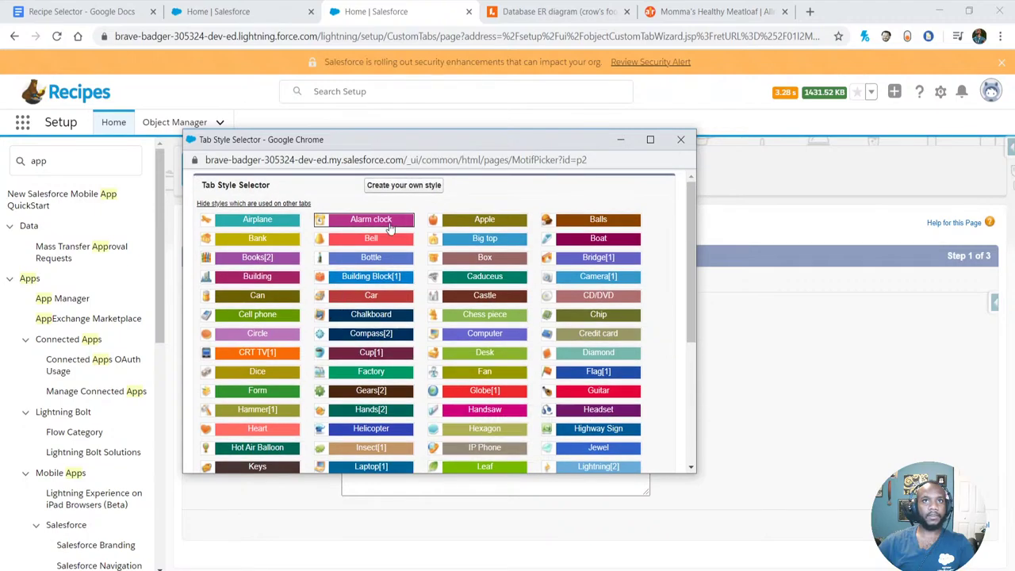
pyautogui.click(480, 220)
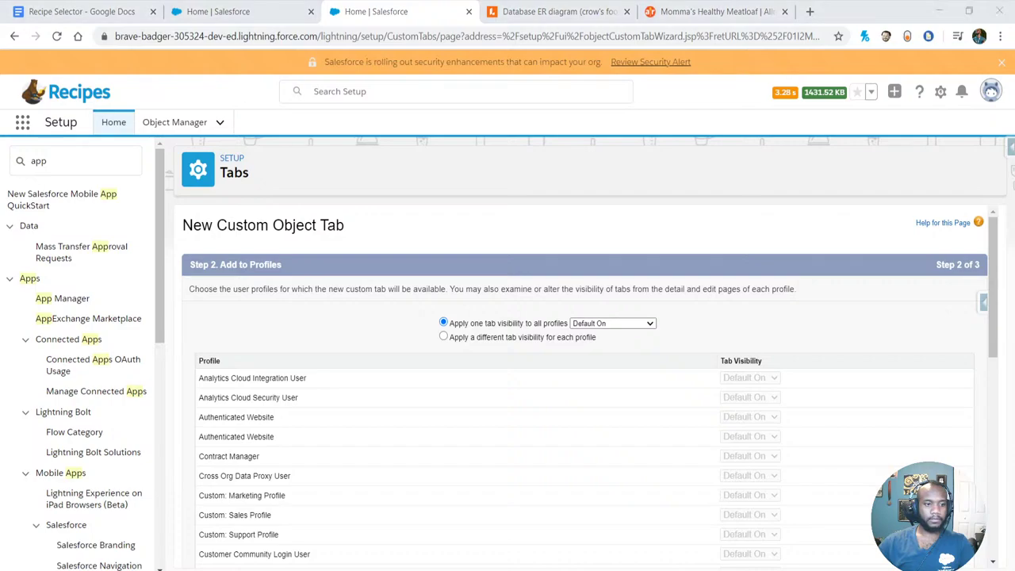
# - Leave the Recipes tab out of all custom apps and finish the tab wizard
pyautogui.scroll(-10, 619, 359)
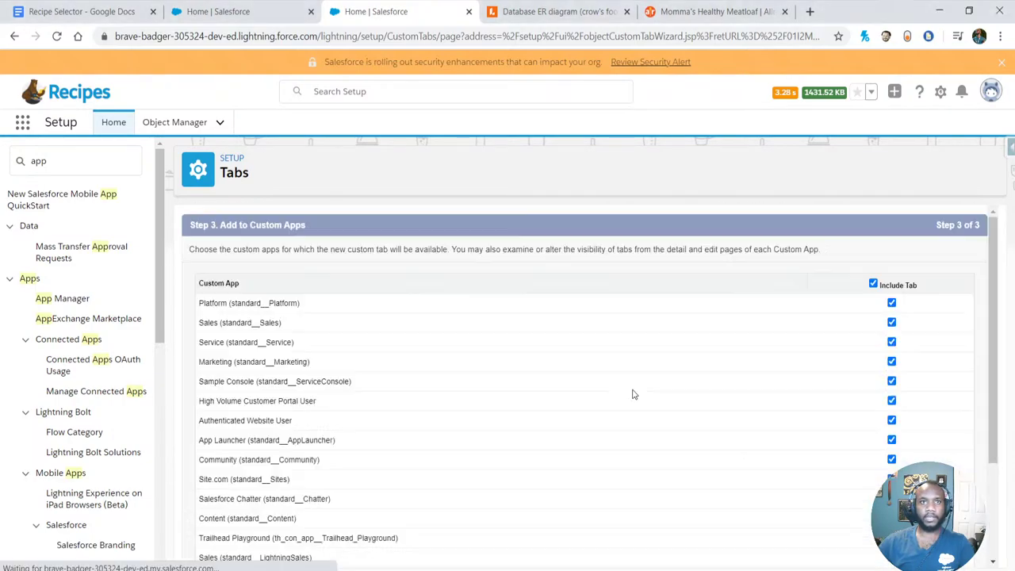
pyautogui.click(874, 283)
pyautogui.scroll(-3, 539, 368)
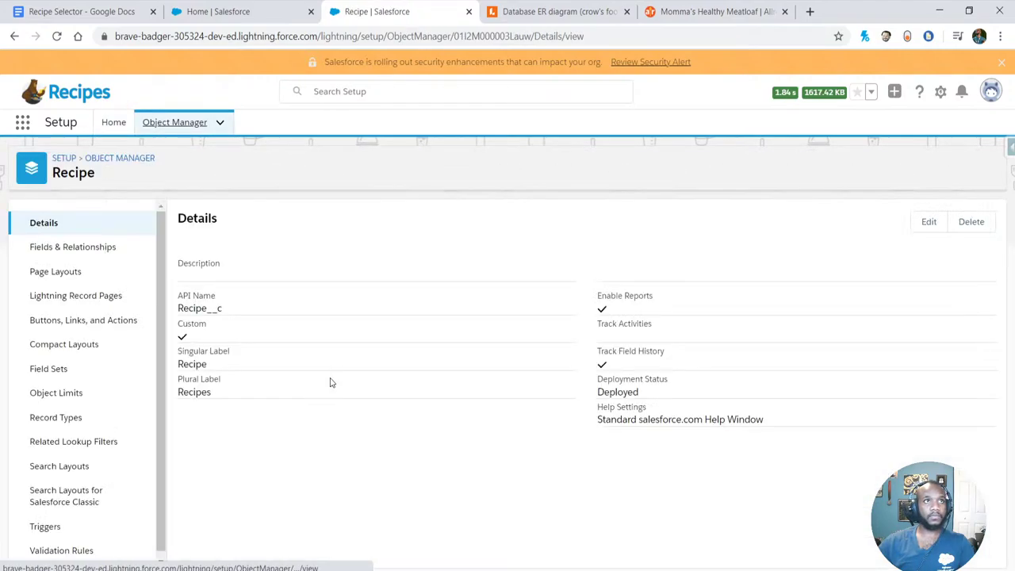
# - Reload the Salesforce home page after glancing at the Lucidchart ER diagram
pyautogui.click(268, 14)
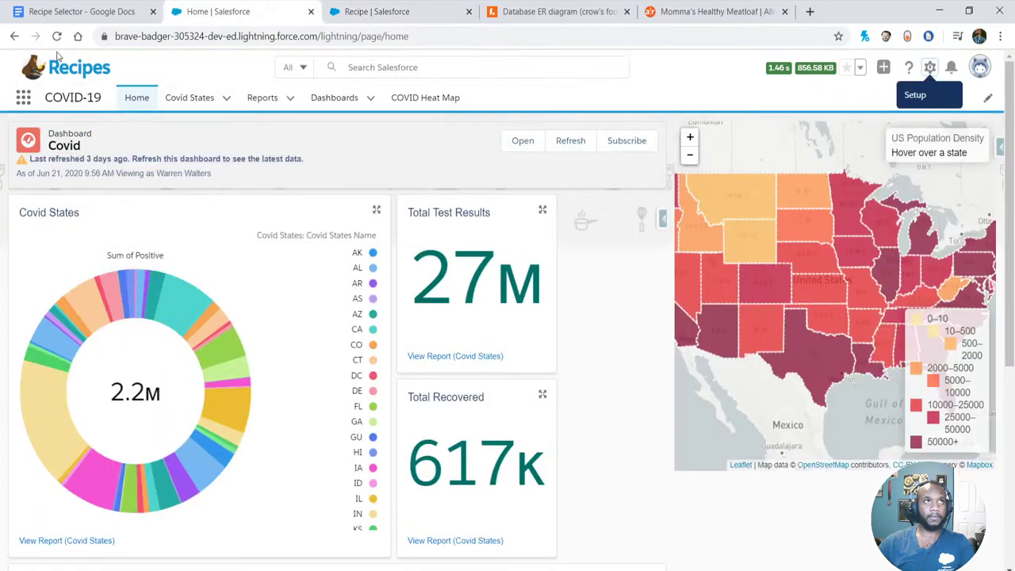
pyautogui.click(56, 39)
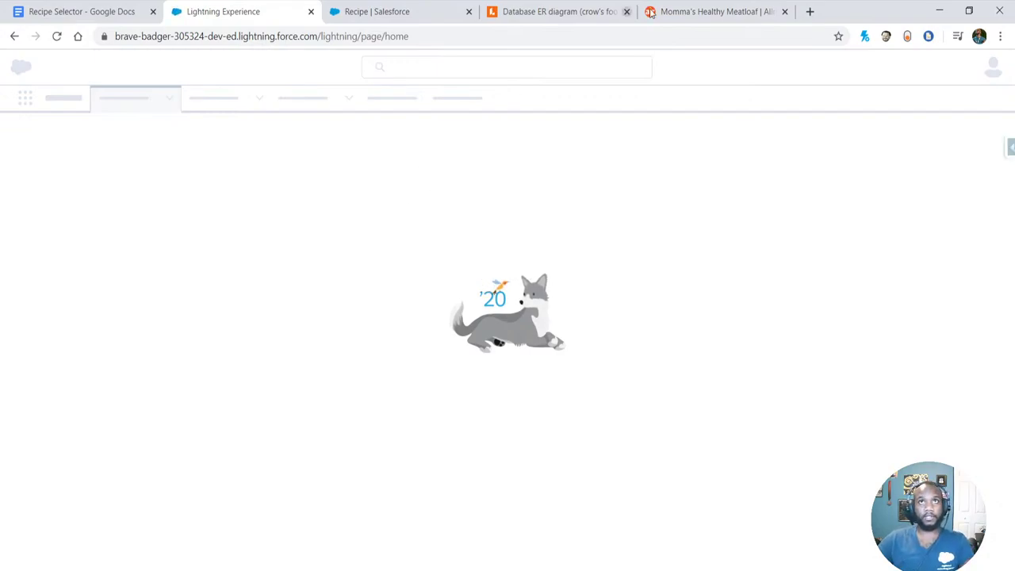
pyautogui.click(564, 11)
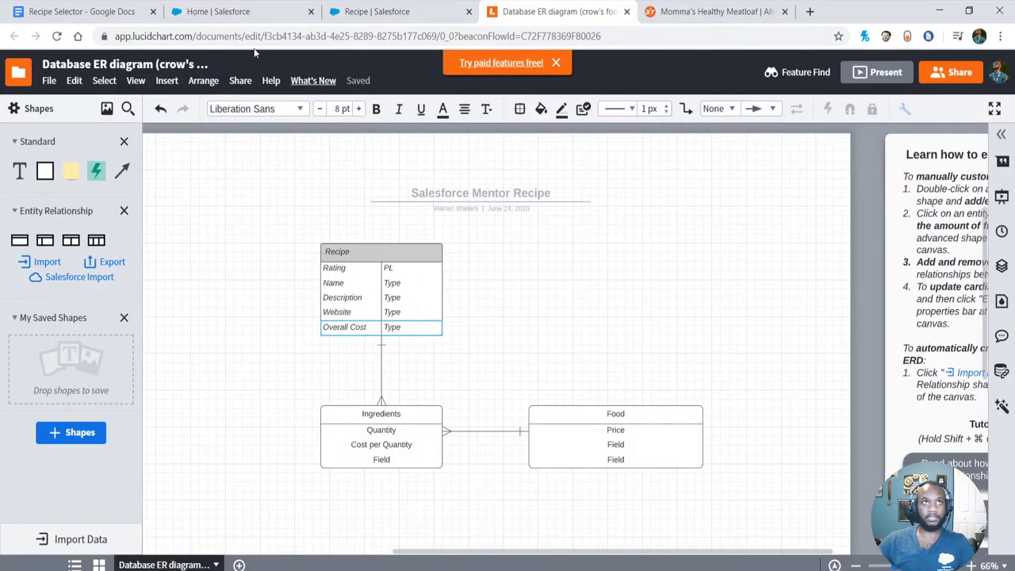
pyautogui.click(222, 12)
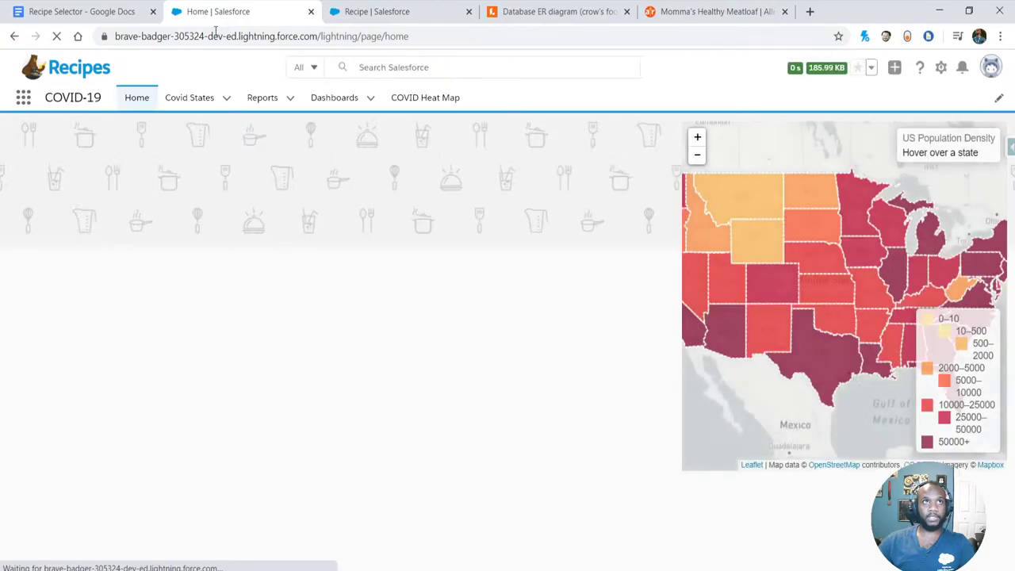
# - Open the Recipes app from the App Launcher by searching 'rec', and reload it
pyautogui.click(24, 97)
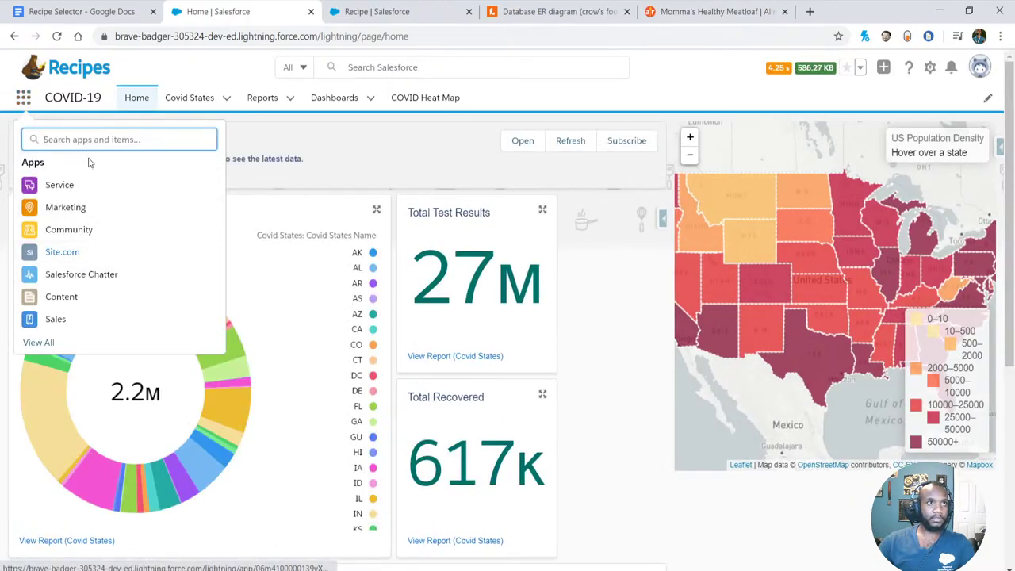
pyautogui.write('rec')
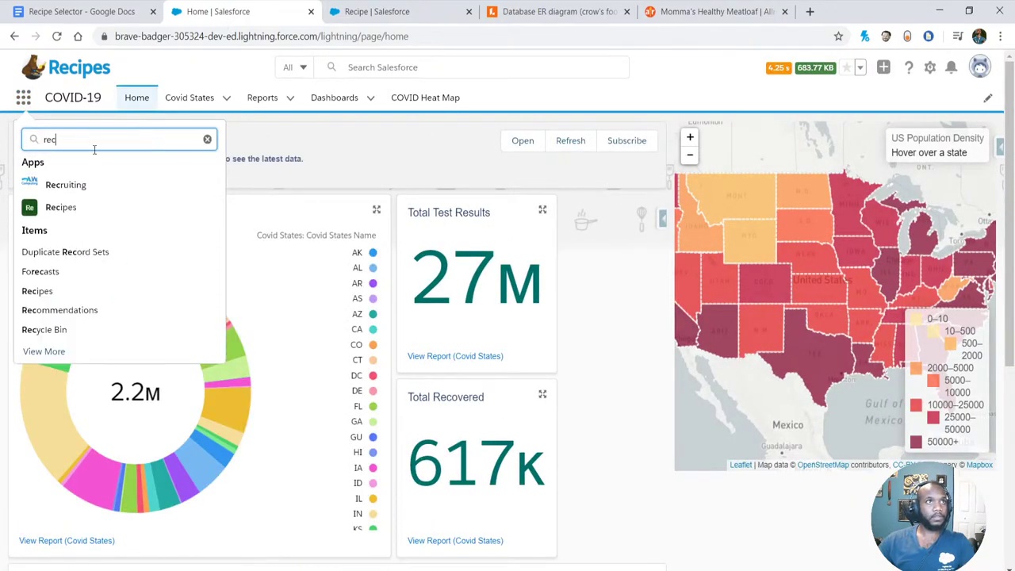
pyautogui.click(62, 207)
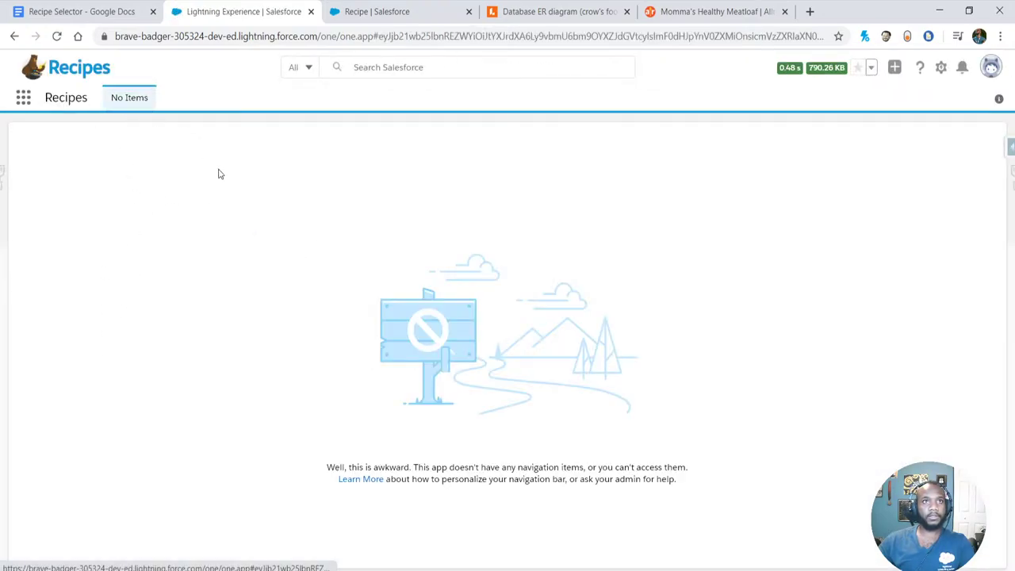
pyautogui.click(129, 106)
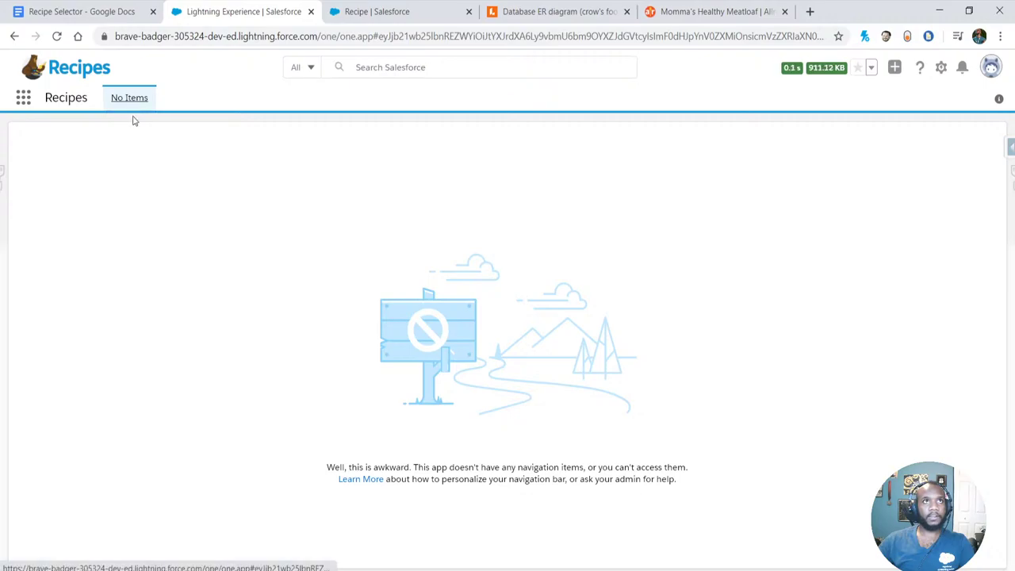
pyautogui.click(56, 36)
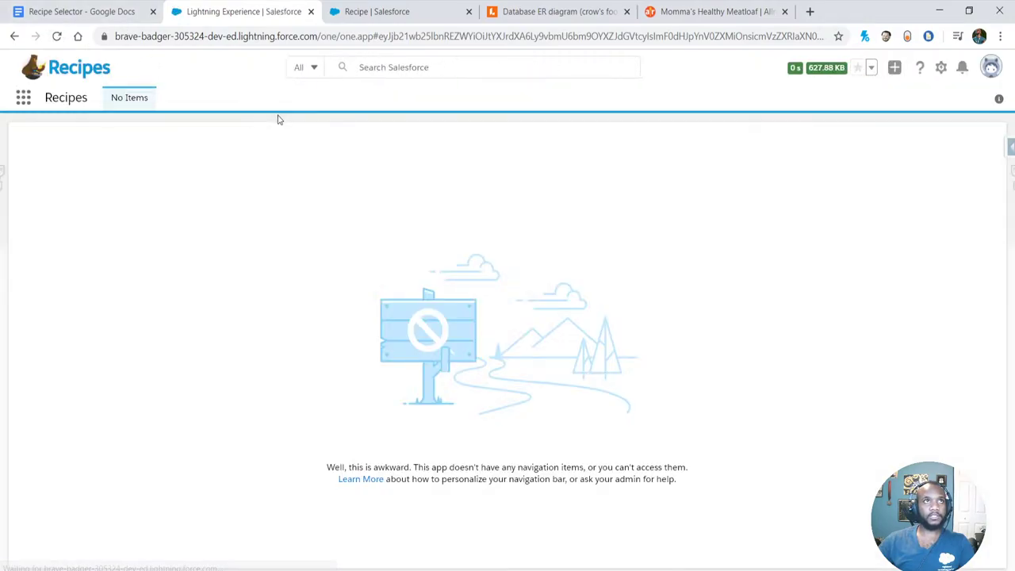
# - Return to the Recipe object's setup tab and go to Setup Home
pyautogui.click(377, 8)
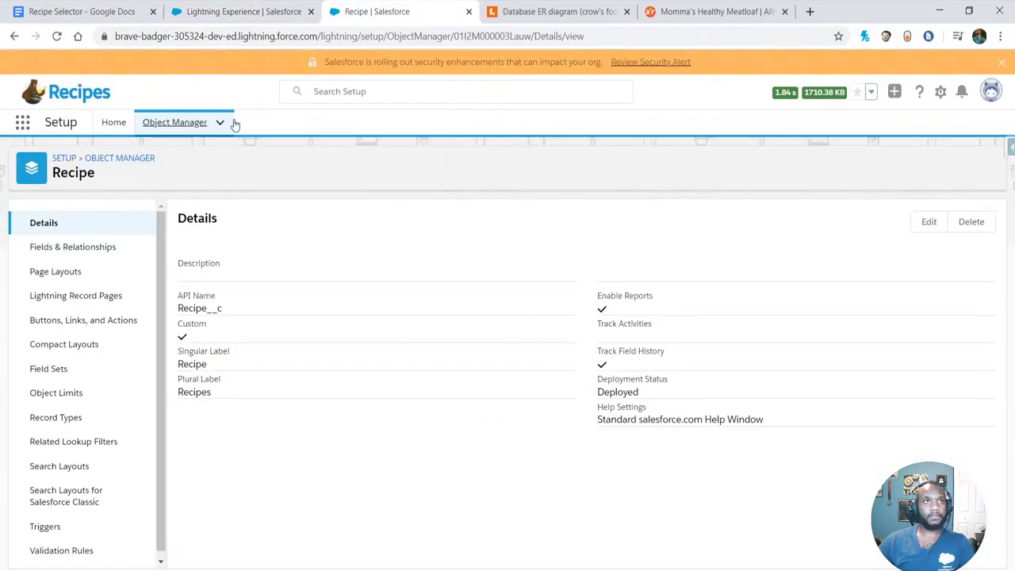
pyautogui.click(210, 13)
pyautogui.click(377, 11)
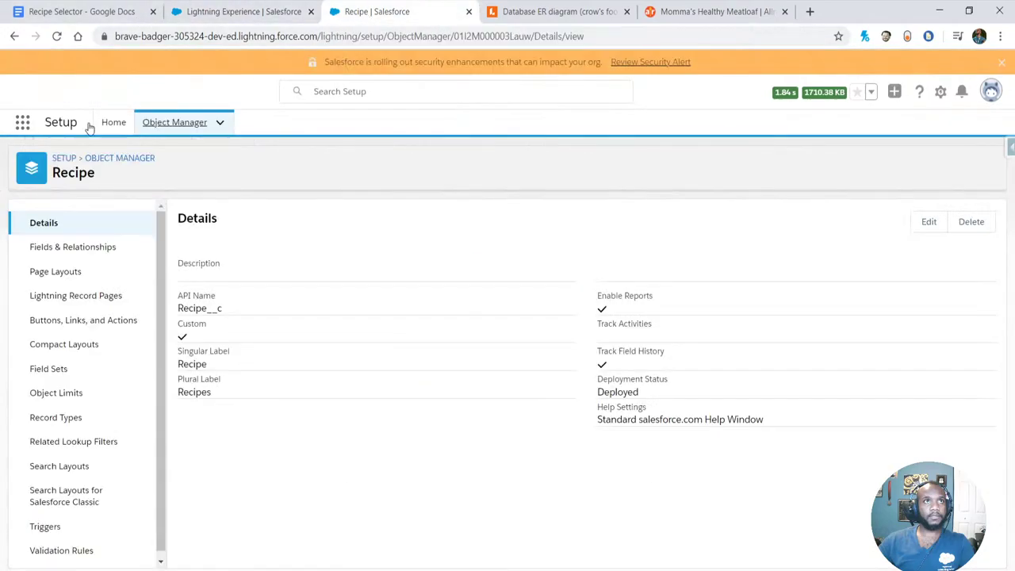
pyautogui.click(113, 122)
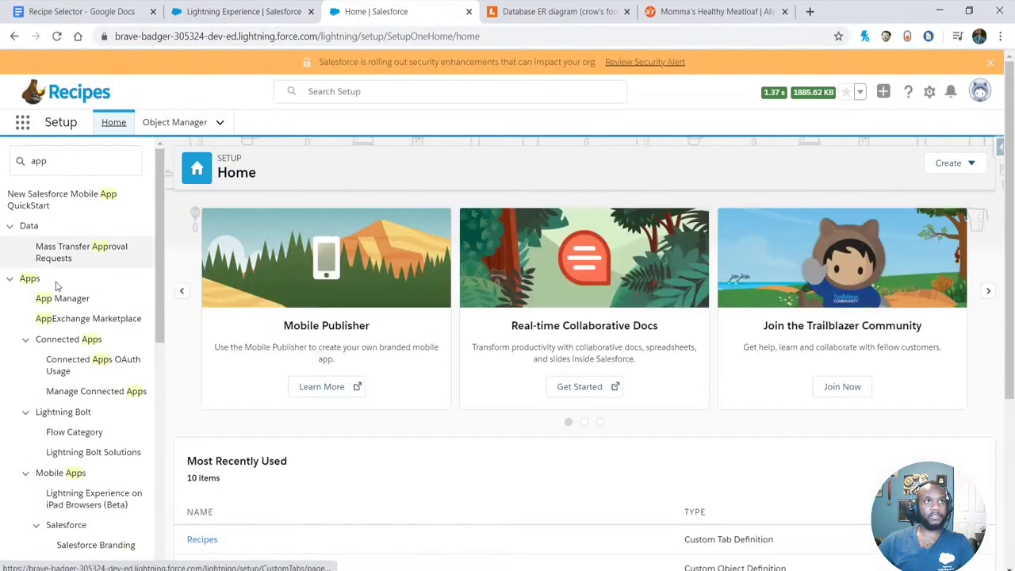
# - Edit the Recipes app from the Lightning apps list in App Manager
pyautogui.click(47, 298)
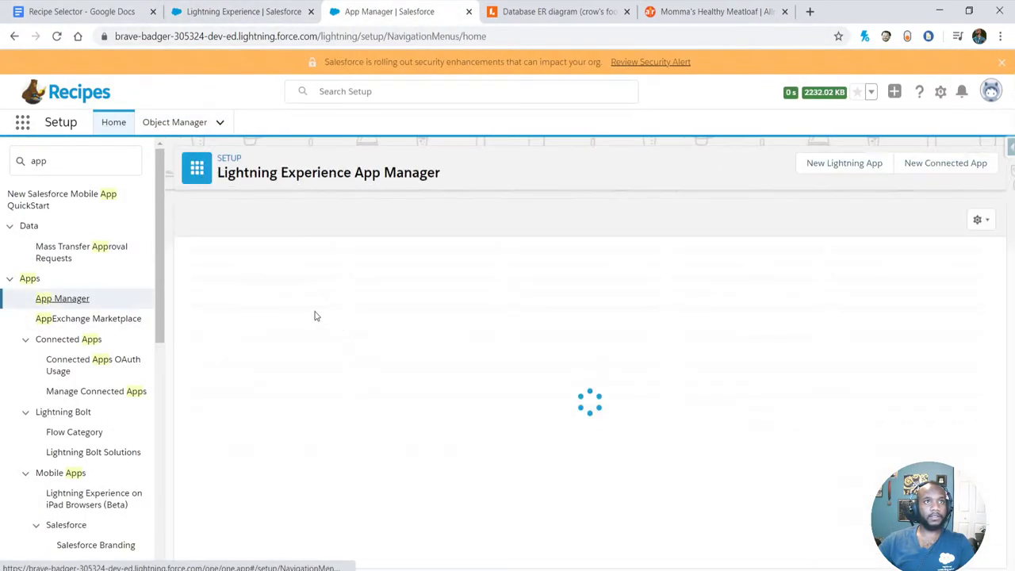
pyautogui.scroll(-5, 315, 357)
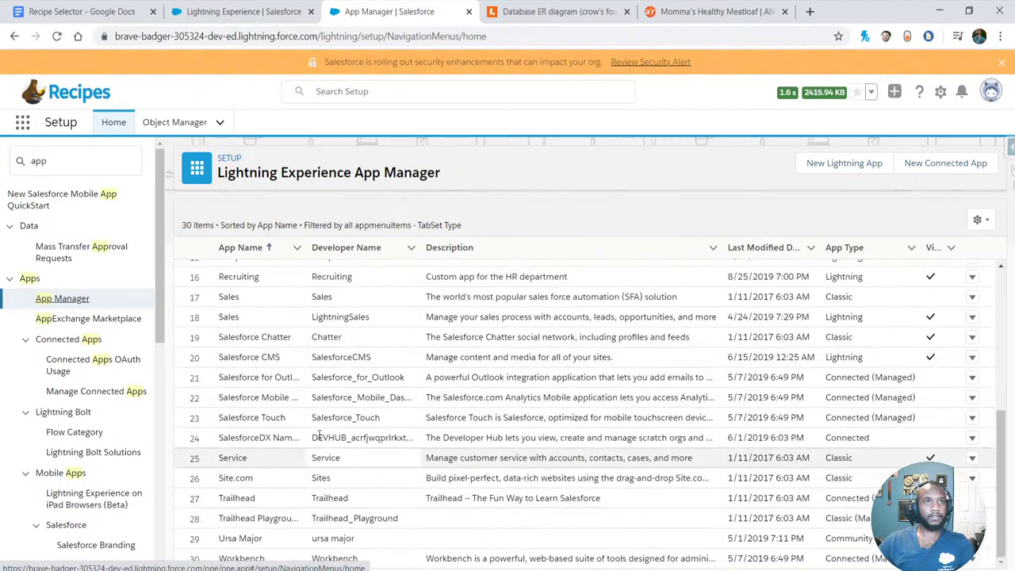
pyautogui.scroll(2, 238, 452)
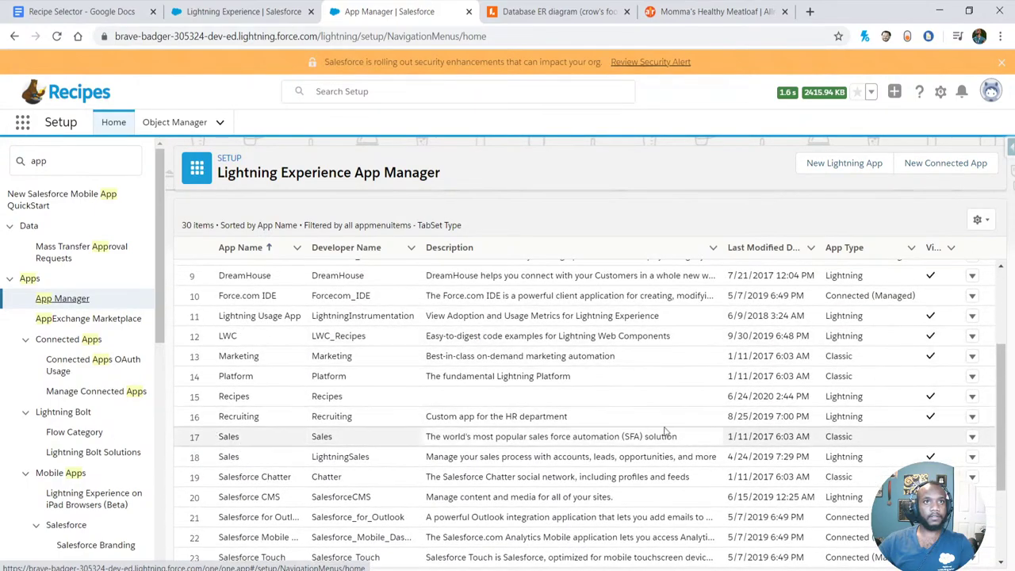
pyautogui.click(982, 399)
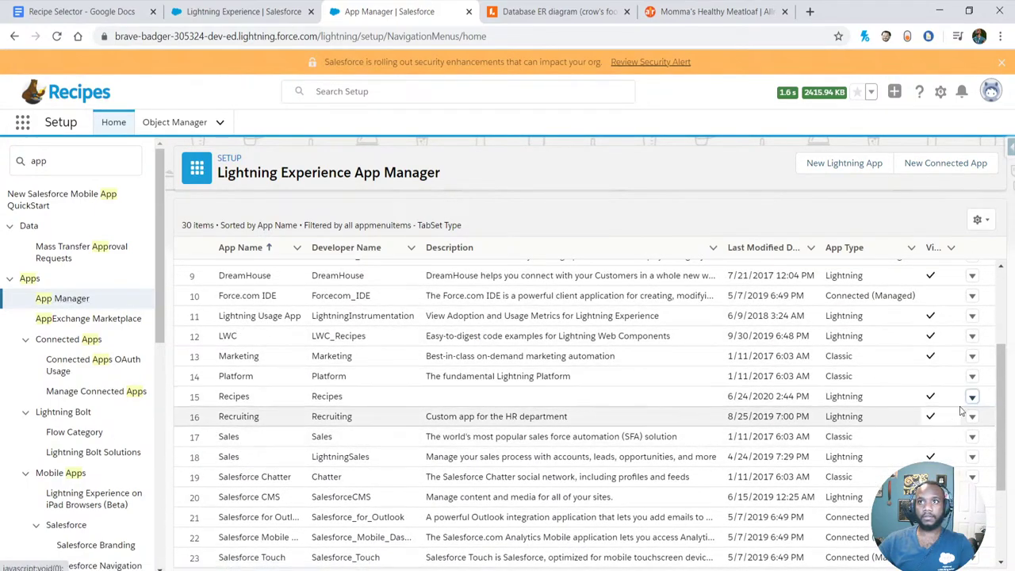
pyautogui.click(973, 395)
pyautogui.click(929, 421)
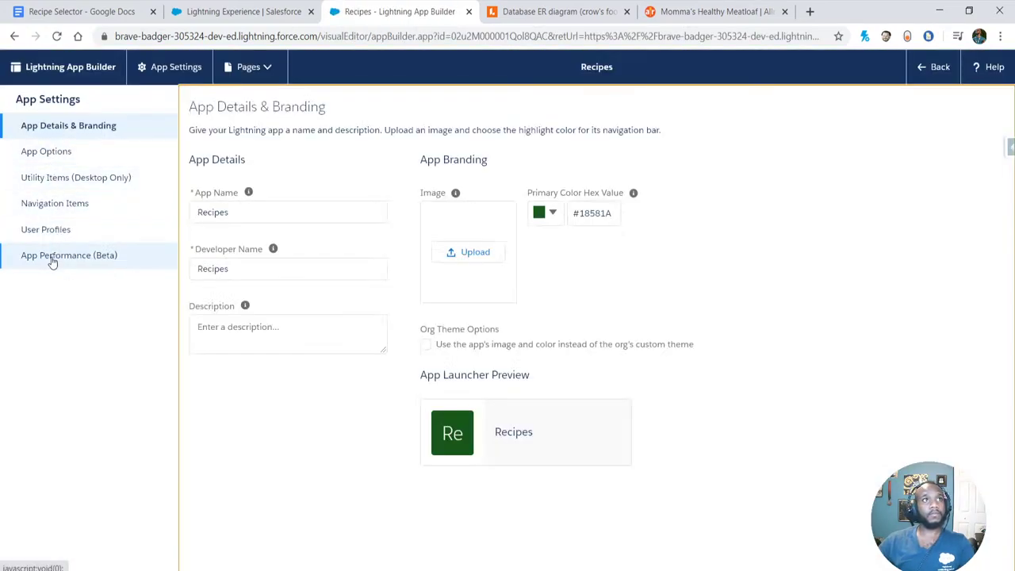
# - Filter navigation items by 'rec', add Recipes to Selected Items, and save
pyautogui.click(41, 211)
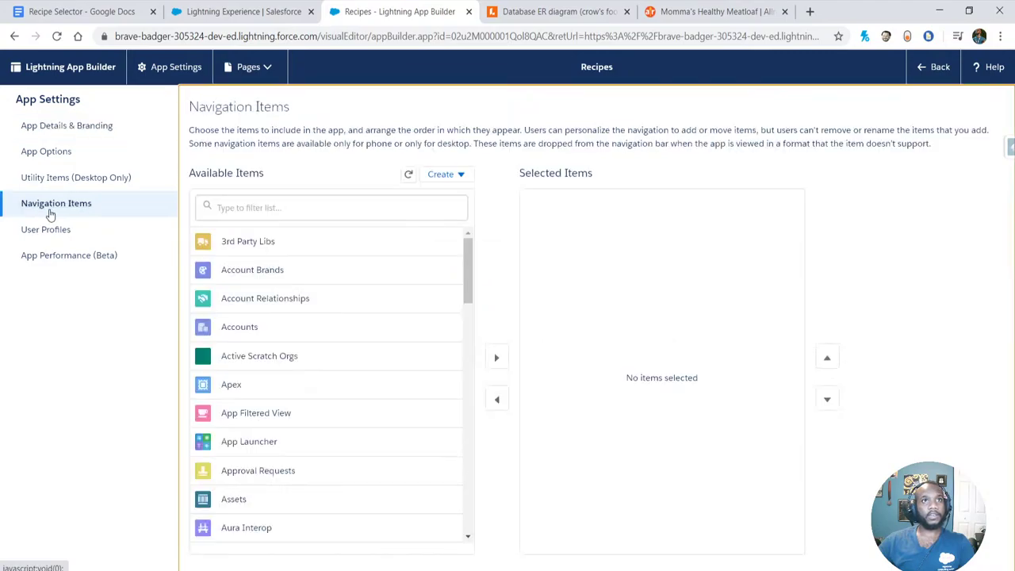
pyautogui.scroll(-10, 361, 388)
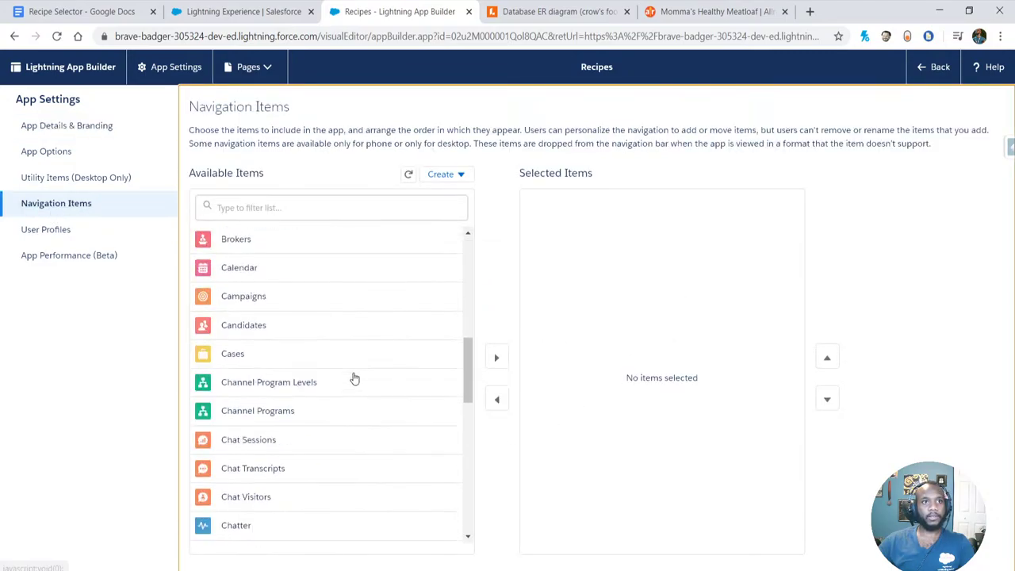
pyautogui.scroll(-5, 353, 373)
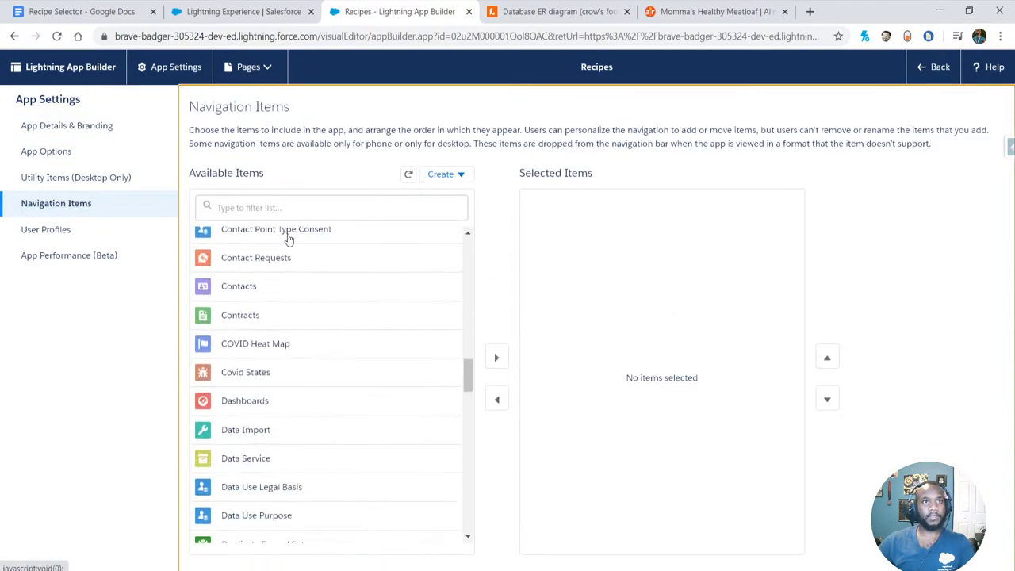
pyautogui.click(282, 213)
pyautogui.write('rec')
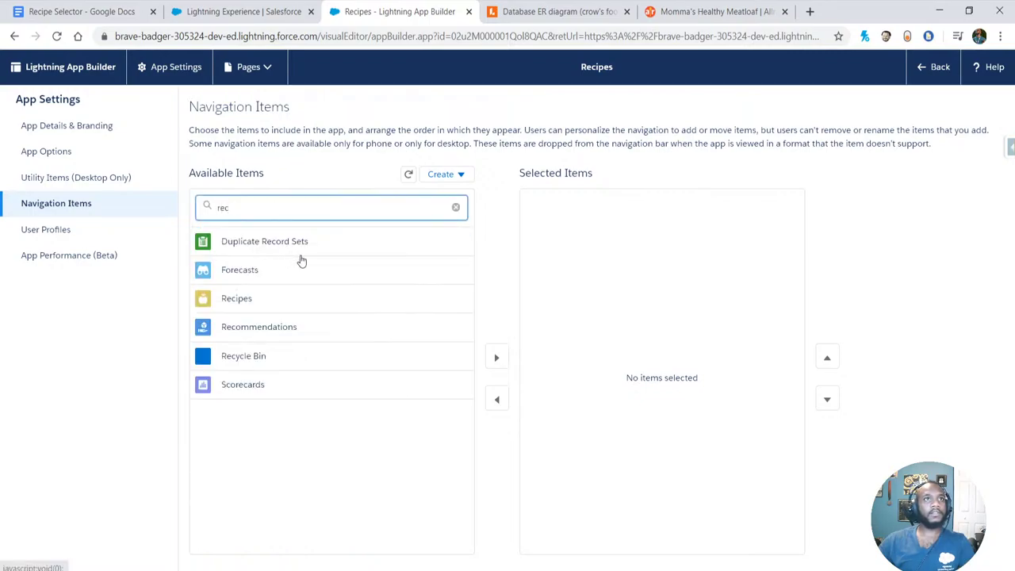
pyautogui.click(497, 357)
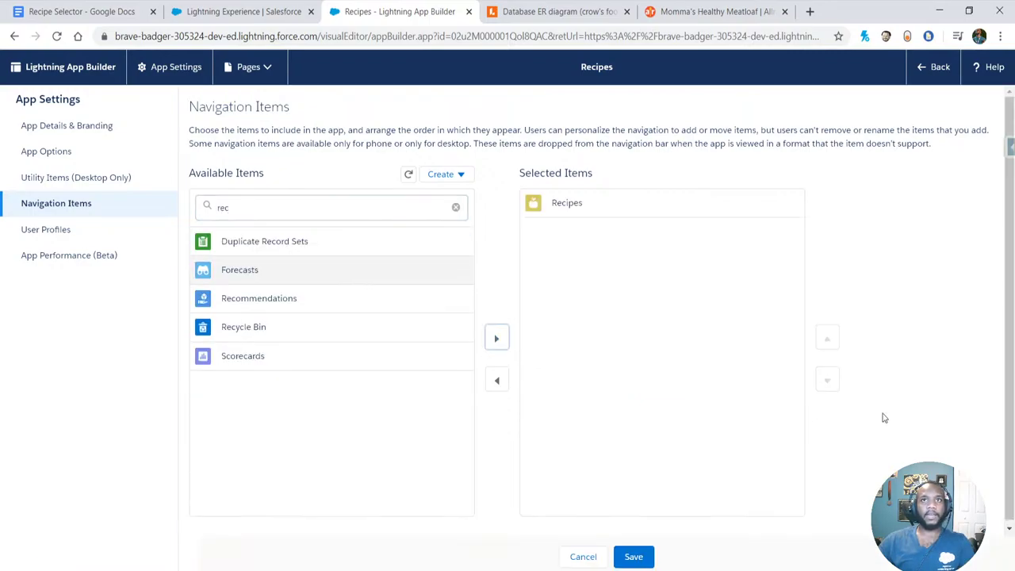
pyautogui.click(634, 556)
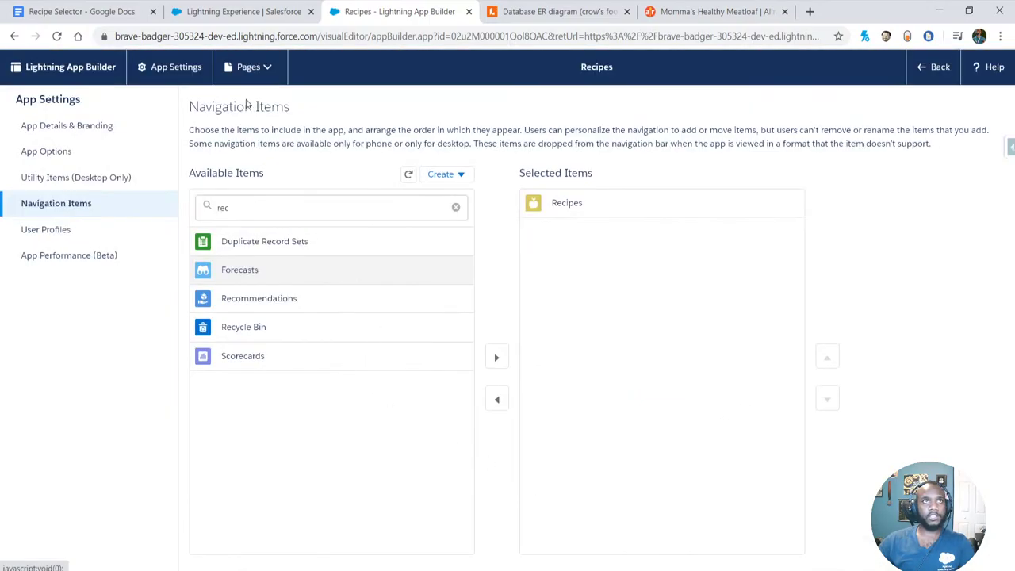
# - Reload the Recipes app page repeatedly to check for the new navigation item
pyautogui.click(240, 11)
pyautogui.click(57, 36)
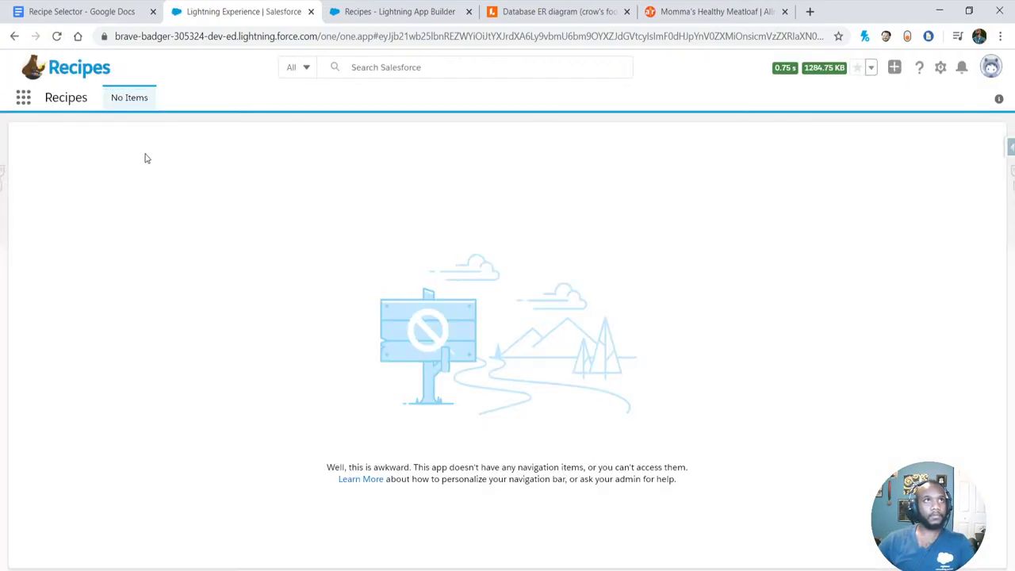
pyautogui.click(62, 39)
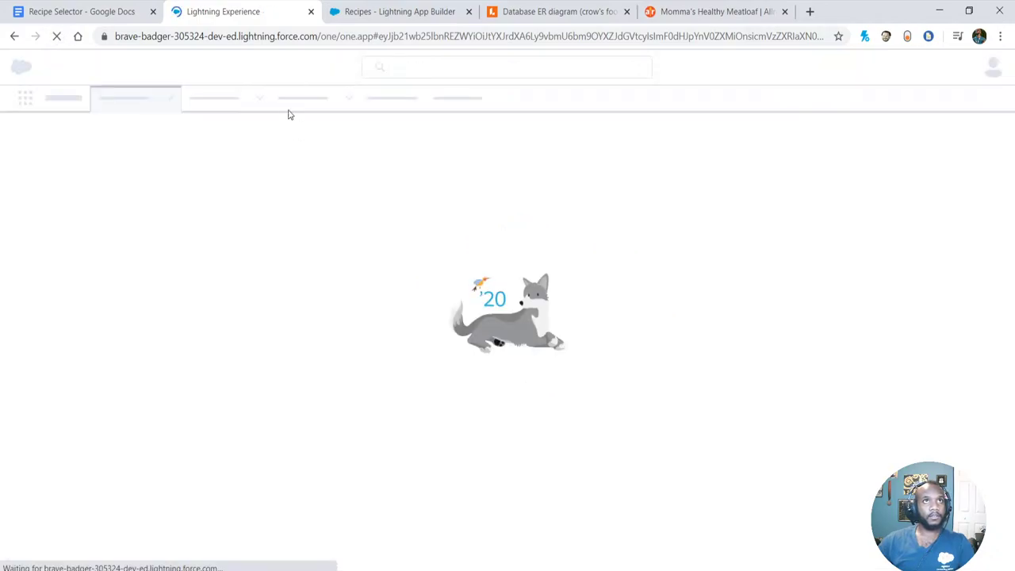
pyautogui.click(357, 21)
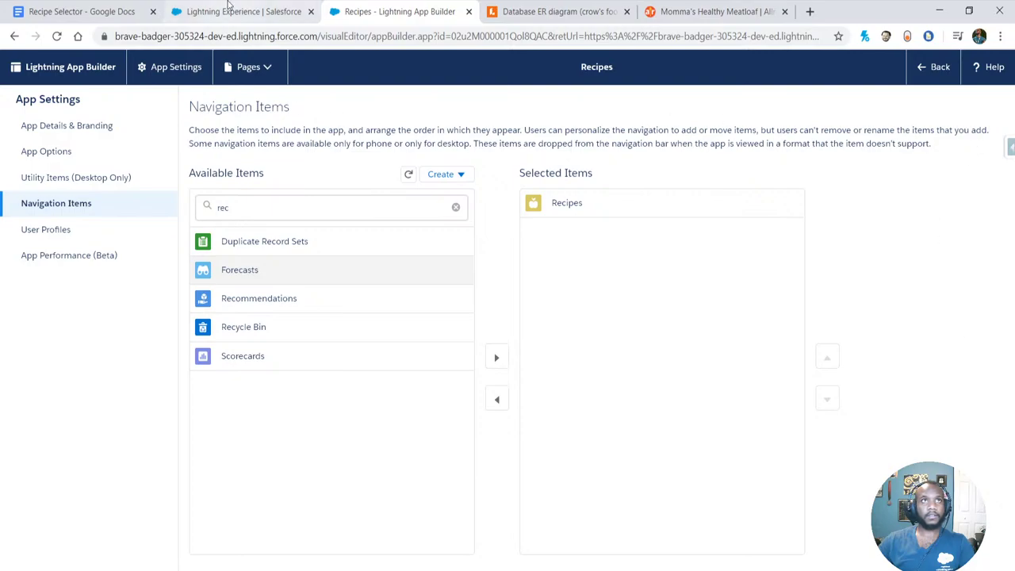
pyautogui.click(198, 12)
pyautogui.click(53, 36)
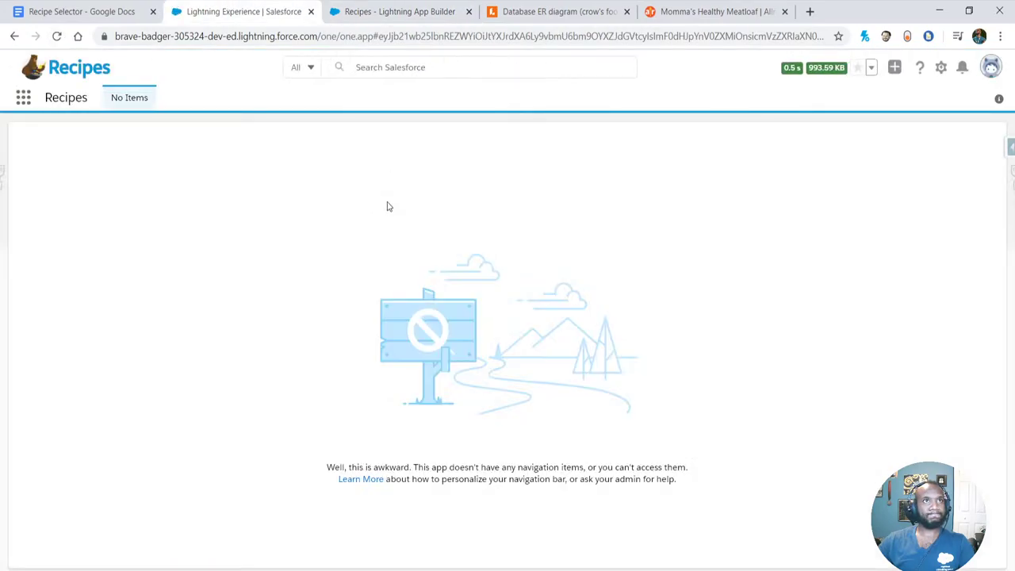
pyautogui.click(371, 12)
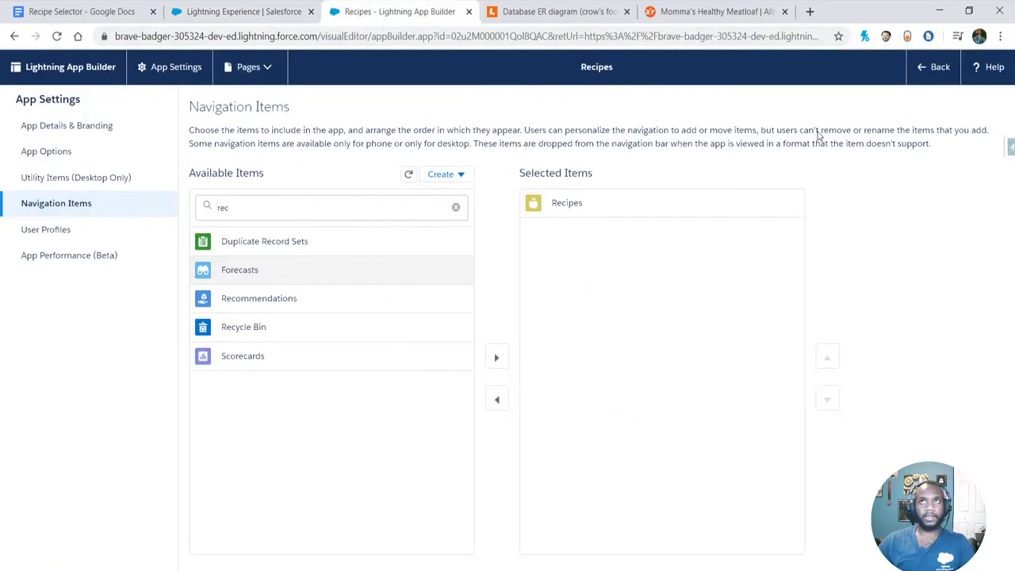
# - Leave App Builder, reload the Recipes app again, and open the App Launcher
pyautogui.click(932, 67)
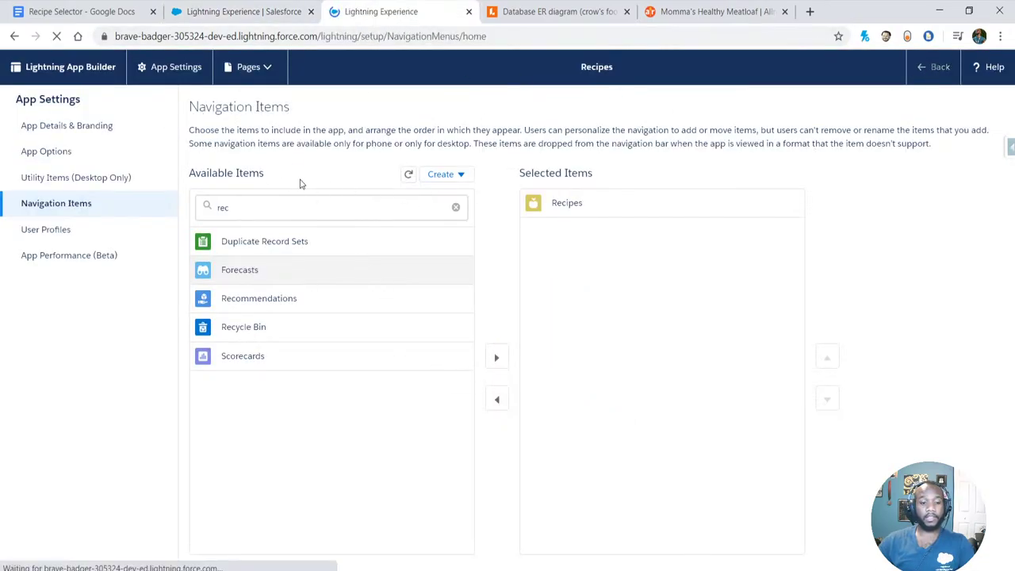
pyautogui.click(239, 14)
pyautogui.click(57, 37)
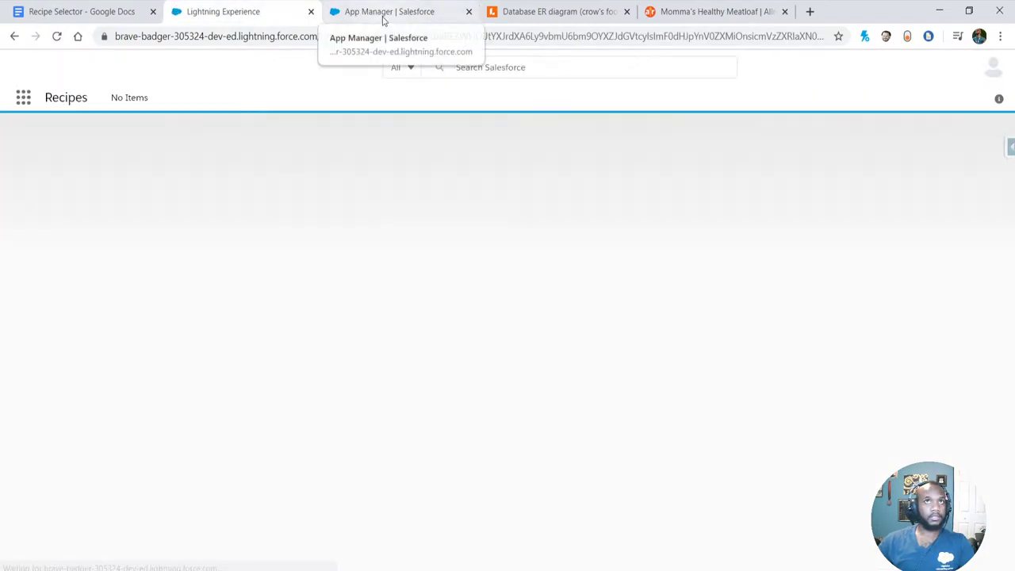
pyautogui.click(23, 97)
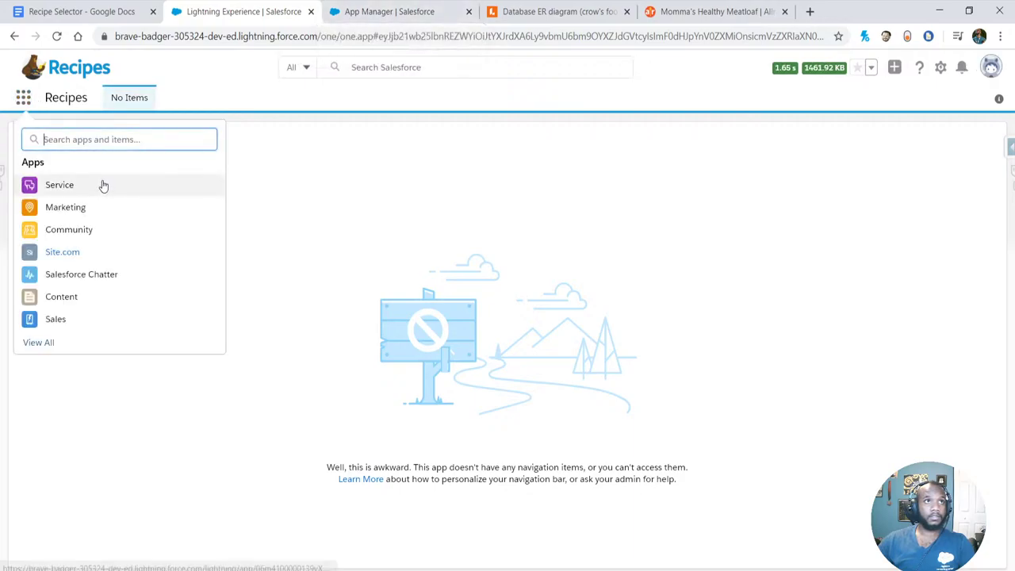
# - Search the App Launcher for 'rec' and switch to the Recipes app
pyautogui.write('rec')
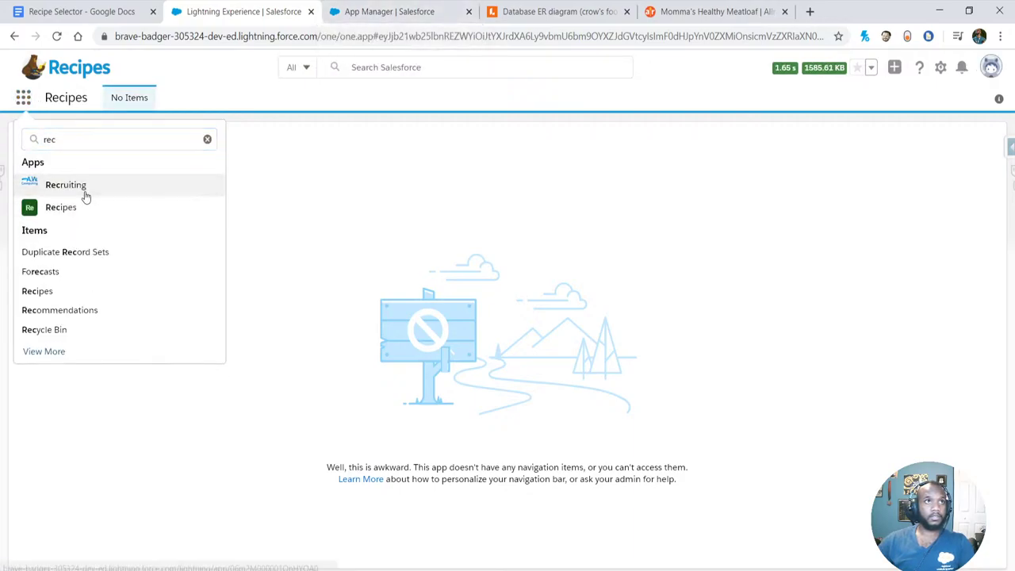
pyautogui.click(83, 188)
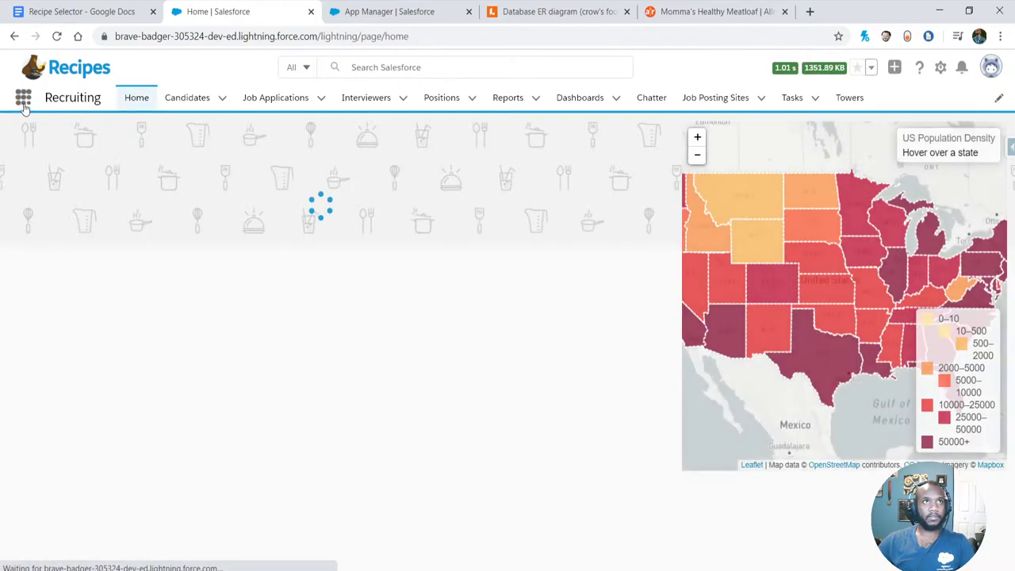
pyautogui.click(23, 96)
pyautogui.write('rec')
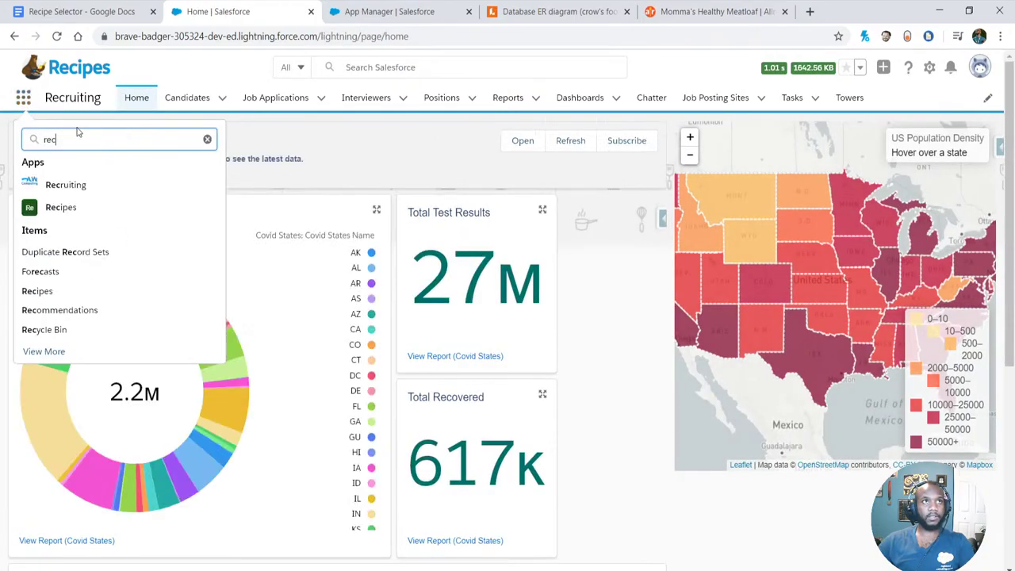
pyautogui.click(74, 208)
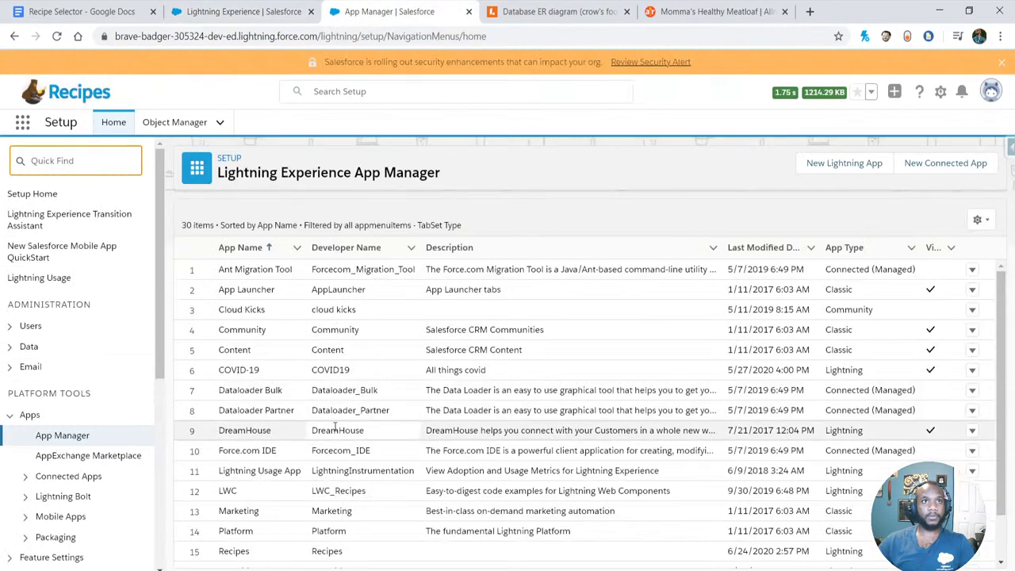
# - Verify Recipes is a selected navigation item of the Recipes app, then return to Setup
pyautogui.scroll(-5, 254, 452)
pyautogui.scroll(4, 254, 454)
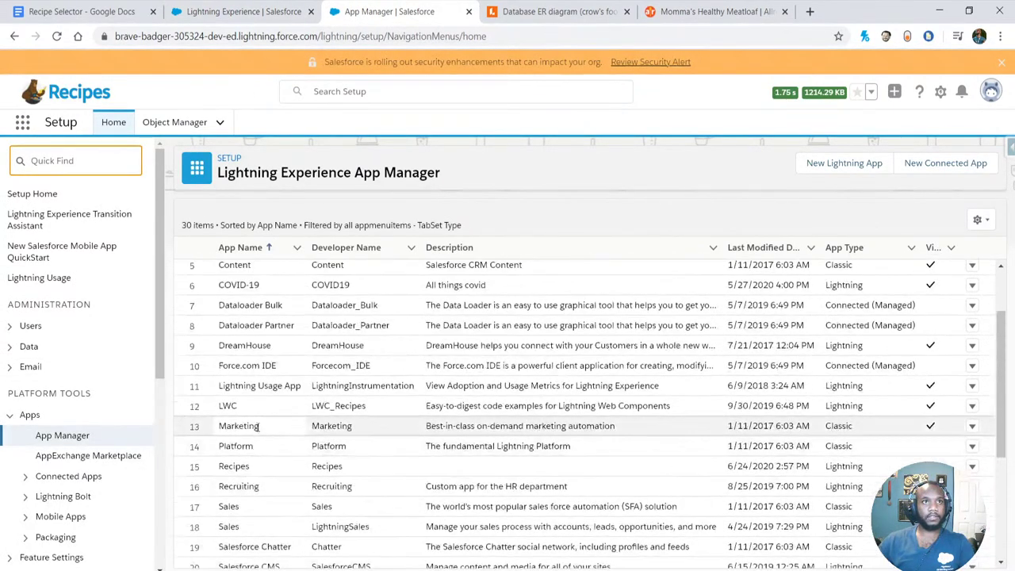
pyautogui.click(972, 467)
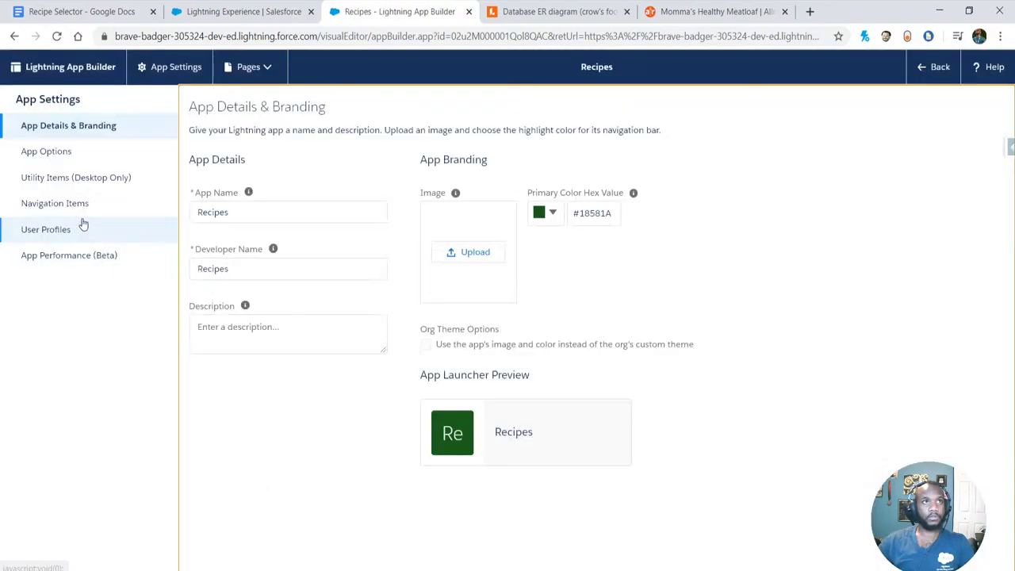
pyautogui.click(77, 208)
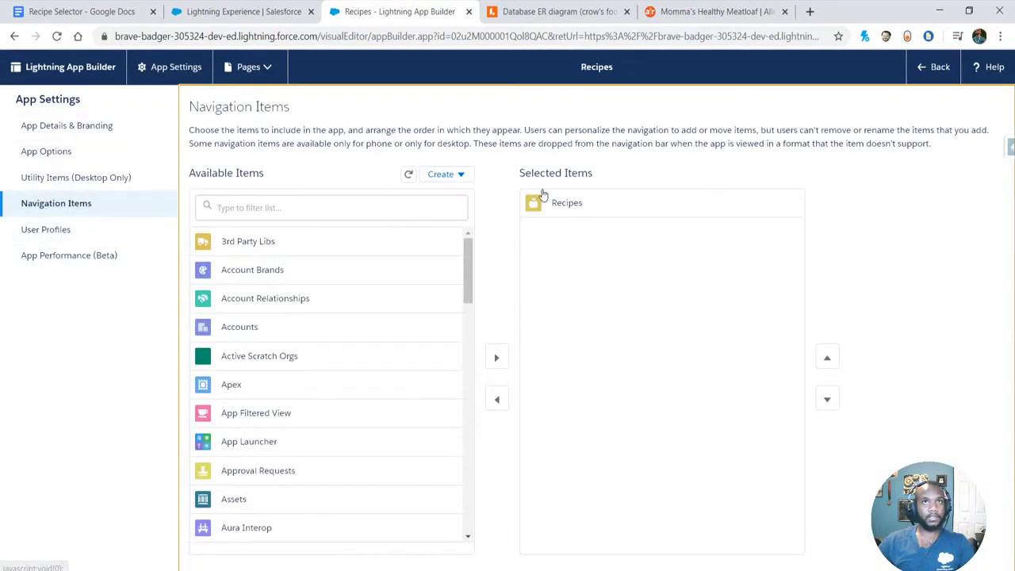
pyautogui.click(932, 67)
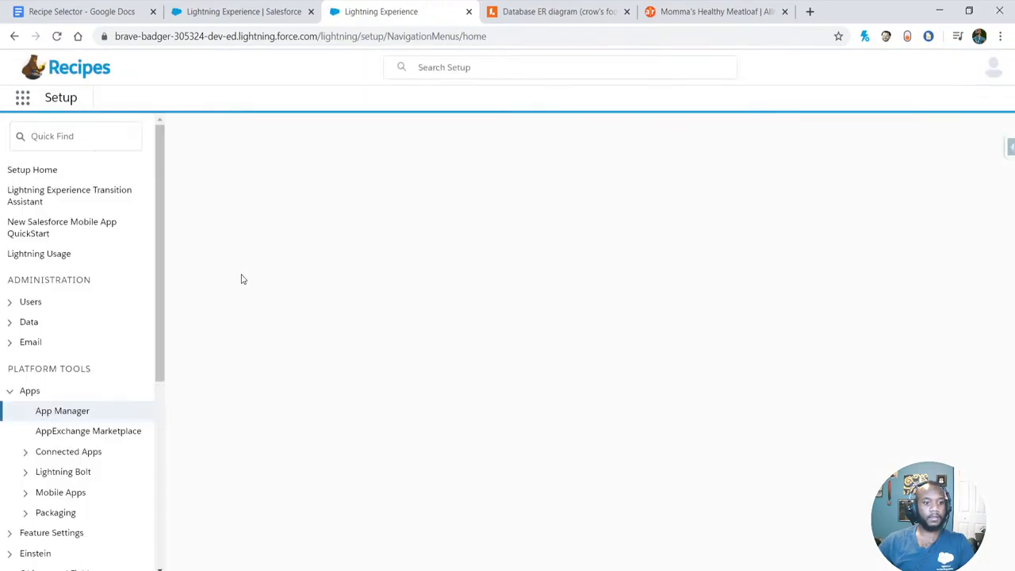
# - Find the Recipes tab under Setup's Tabs and open its Recipe object in Object Manager
pyautogui.write('ta')
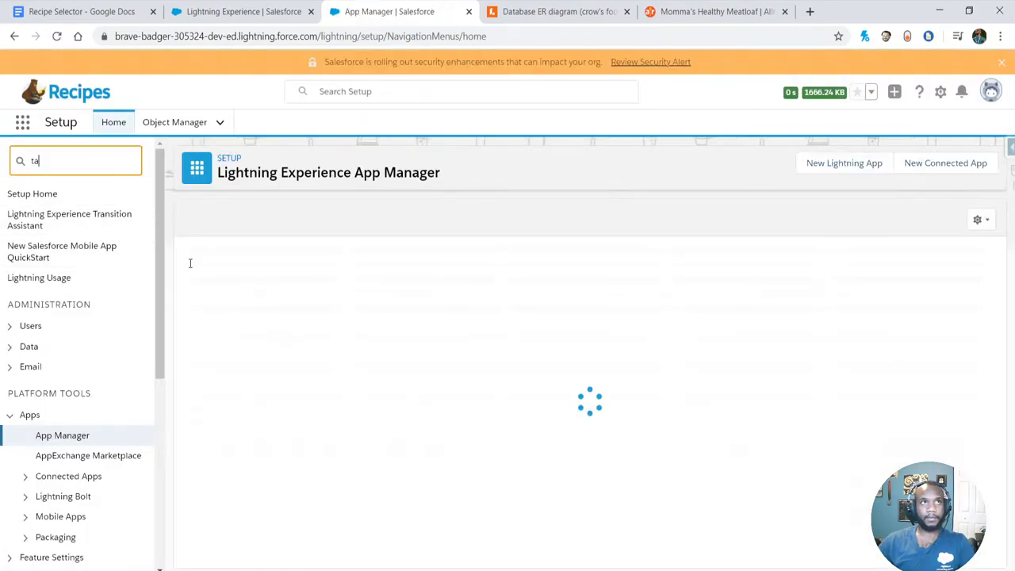
pyautogui.write('b')
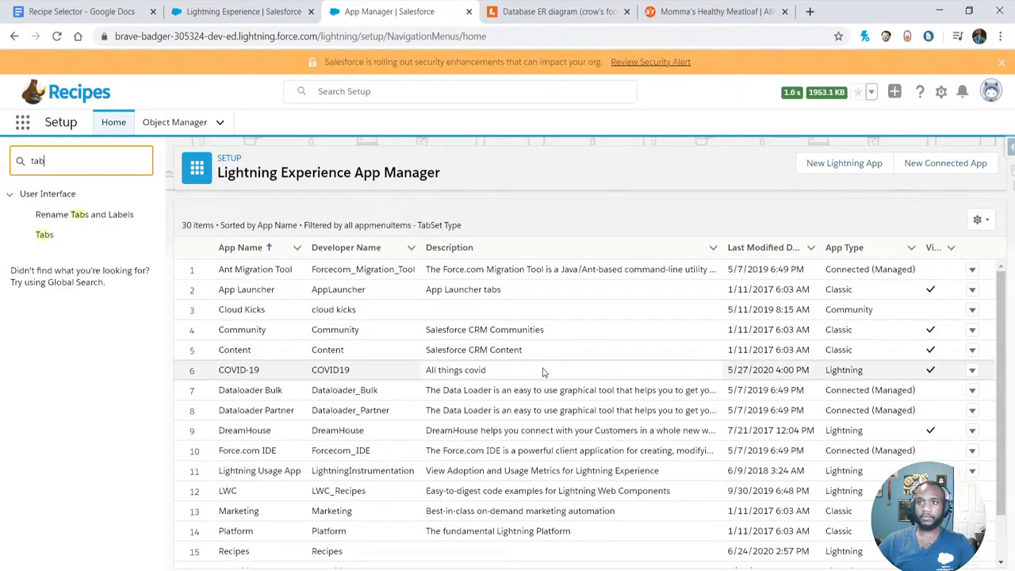
pyautogui.click(40, 241)
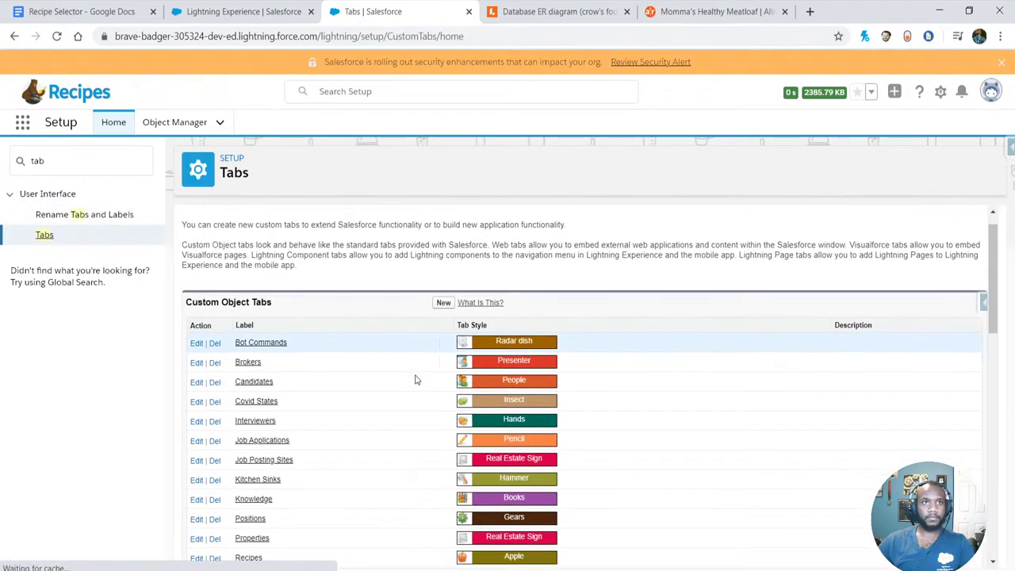
pyautogui.scroll(-3, 414, 380)
pyautogui.scroll(2, 403, 340)
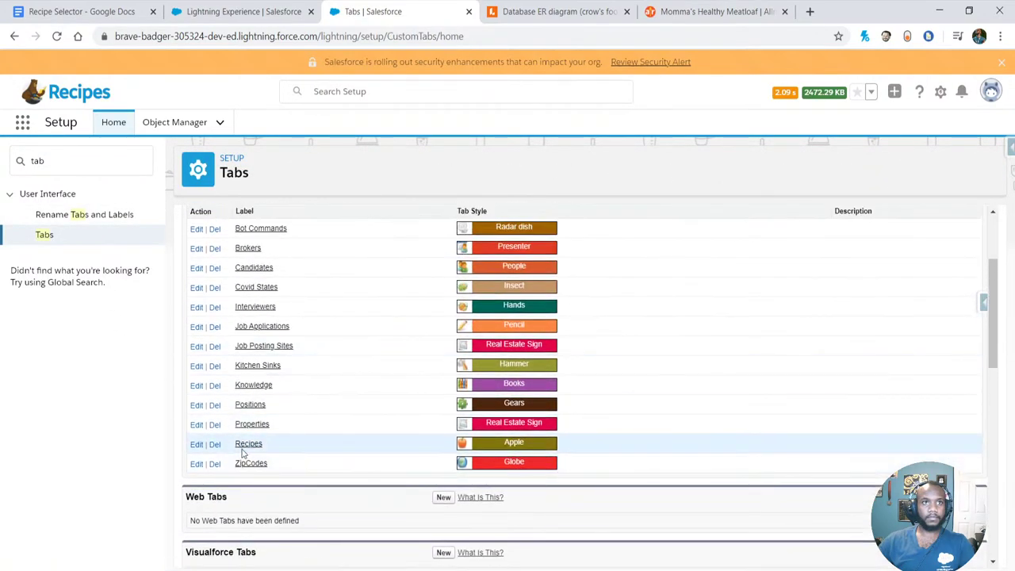
pyautogui.click(245, 445)
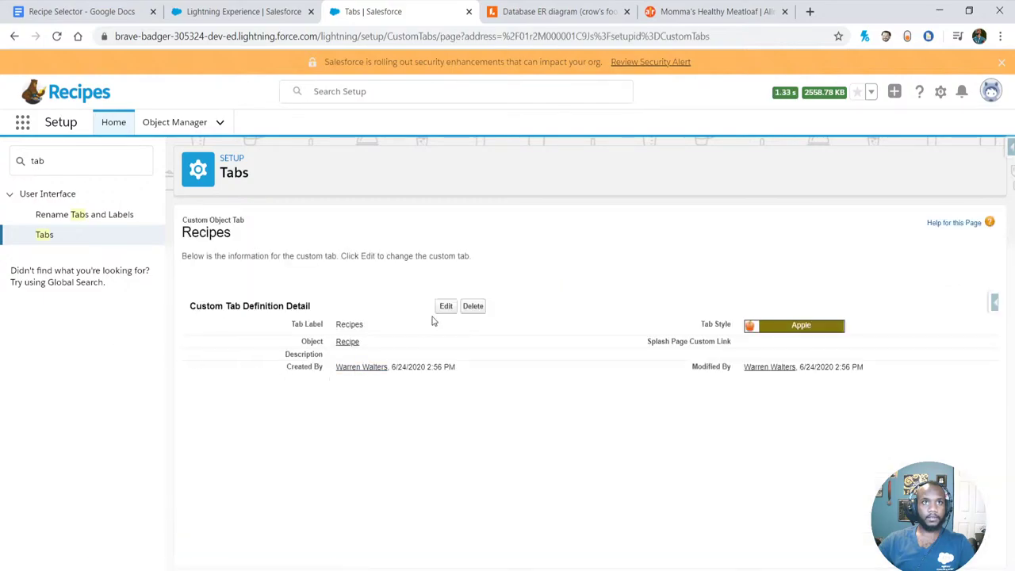
pyautogui.click(349, 342)
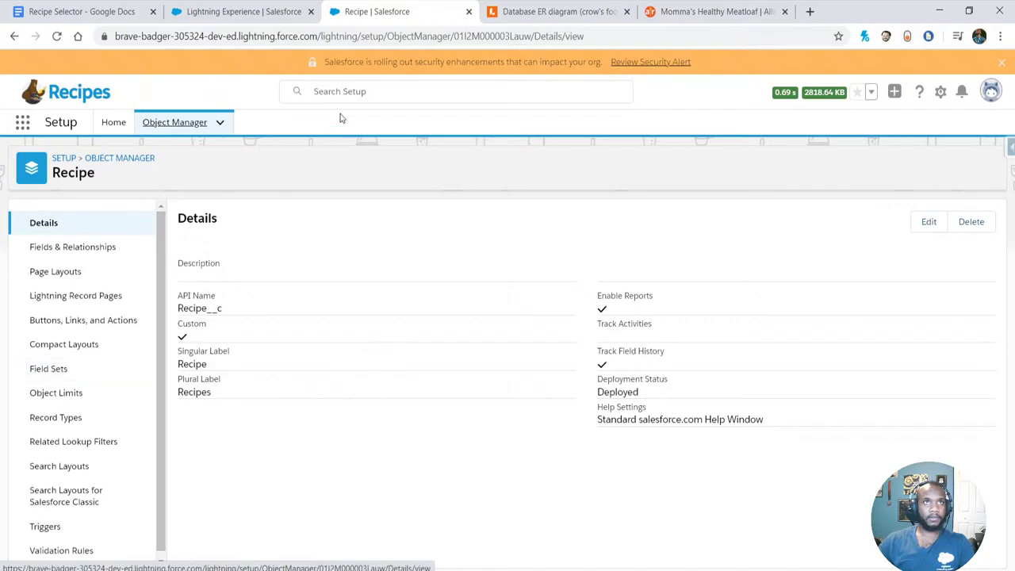
# - Search Setup for the admin user and open their System Administrator profile
pyautogui.click(363, 91)
pyautogui.write('war')
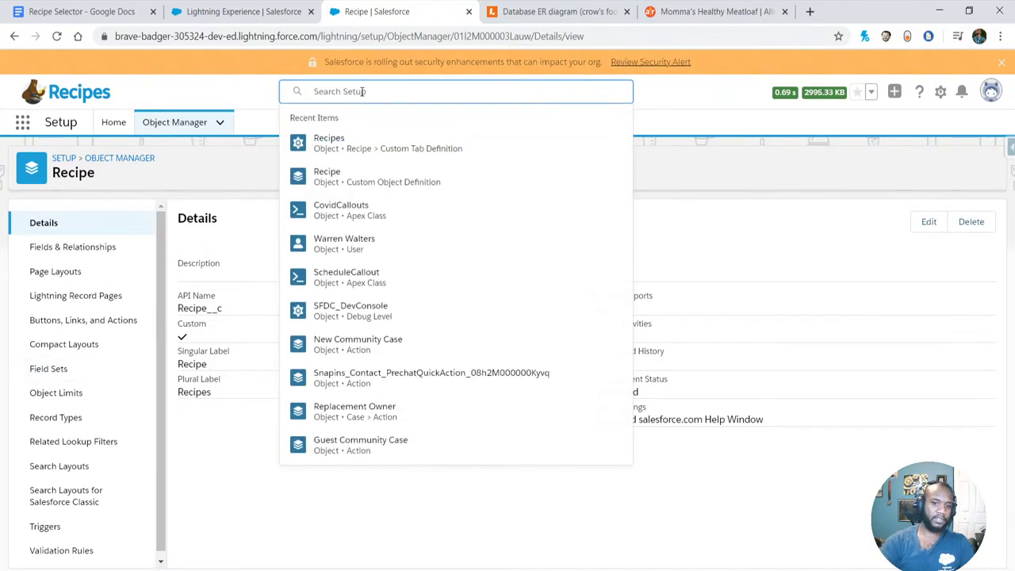
pyautogui.write('ren')
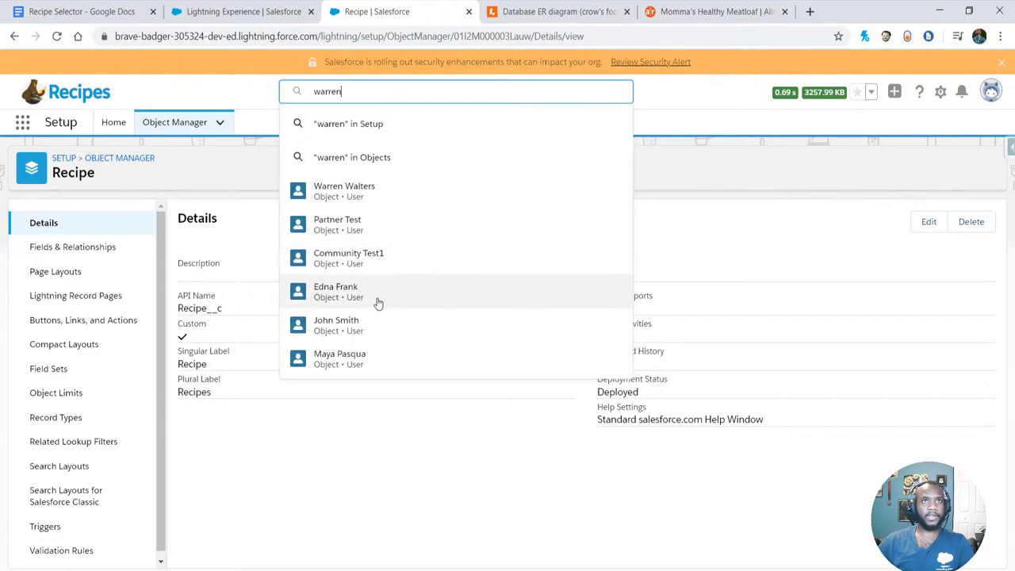
pyautogui.click(350, 201)
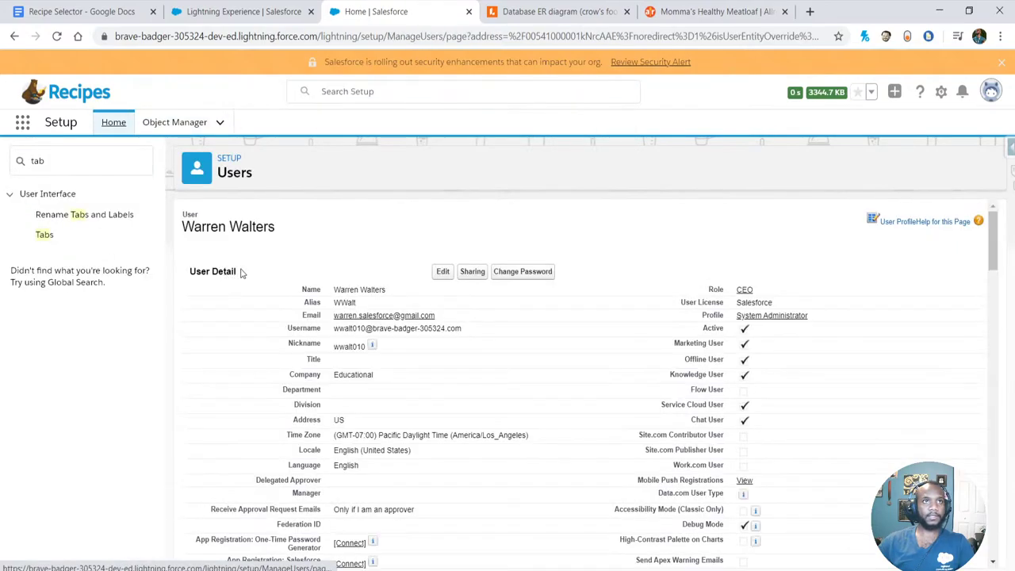
pyautogui.scroll(-15, 446, 368)
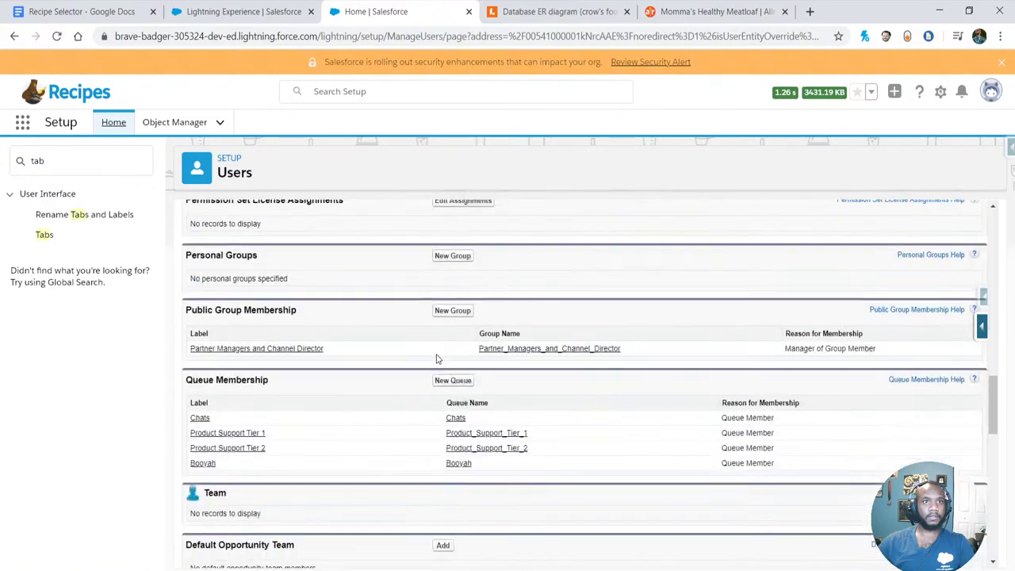
pyautogui.scroll(-5, 433, 354)
pyautogui.scroll(20, 428, 342)
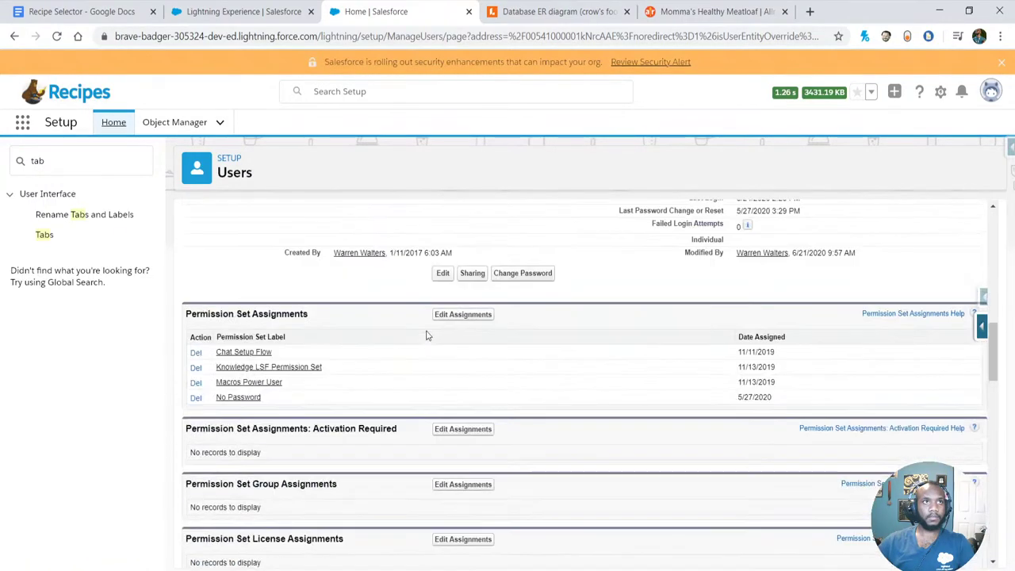
pyautogui.click(781, 331)
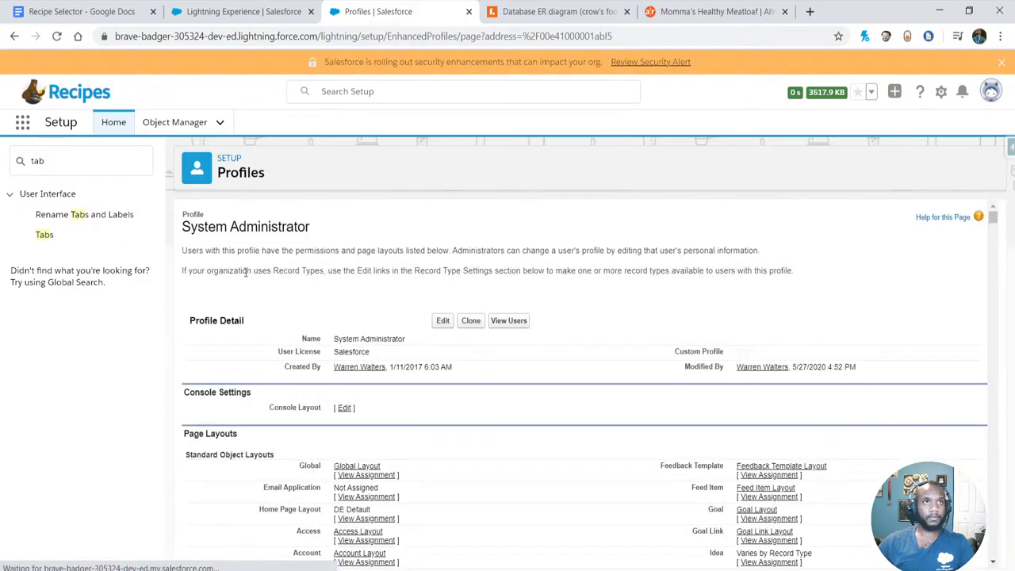
# - Search the profile page for 'recip' to check Recipes app visibility and record type
pyautogui.scroll(-6, 408, 404)
pyautogui.scroll(-3, 404, 405)
pyautogui.hotkey('ctrl', 'f')
pyautogui.write('rec')
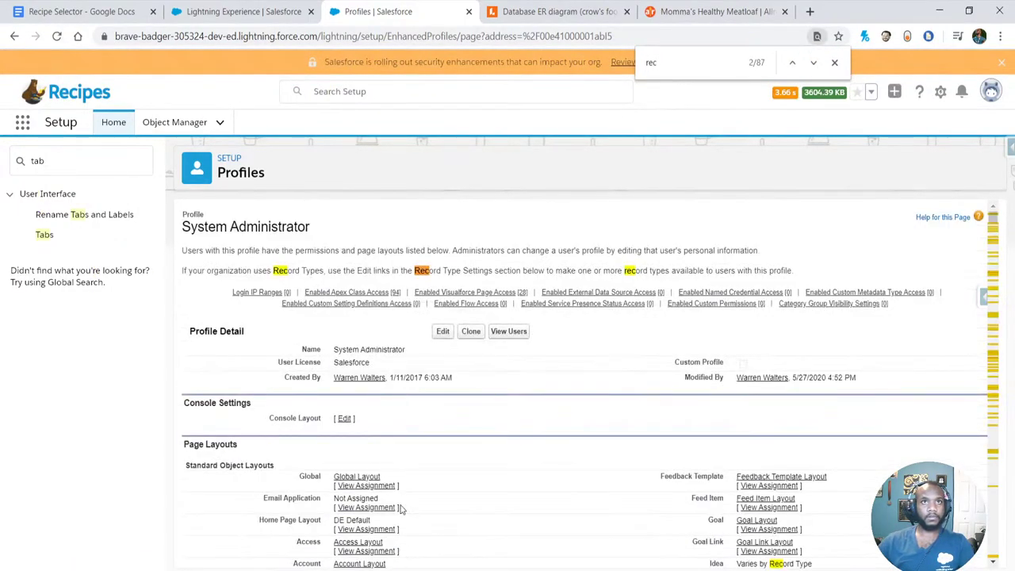
pyautogui.press('Return')
pyautogui.press('Return')
pyautogui.press('Return')
pyautogui.scroll(-10, 815, 383)
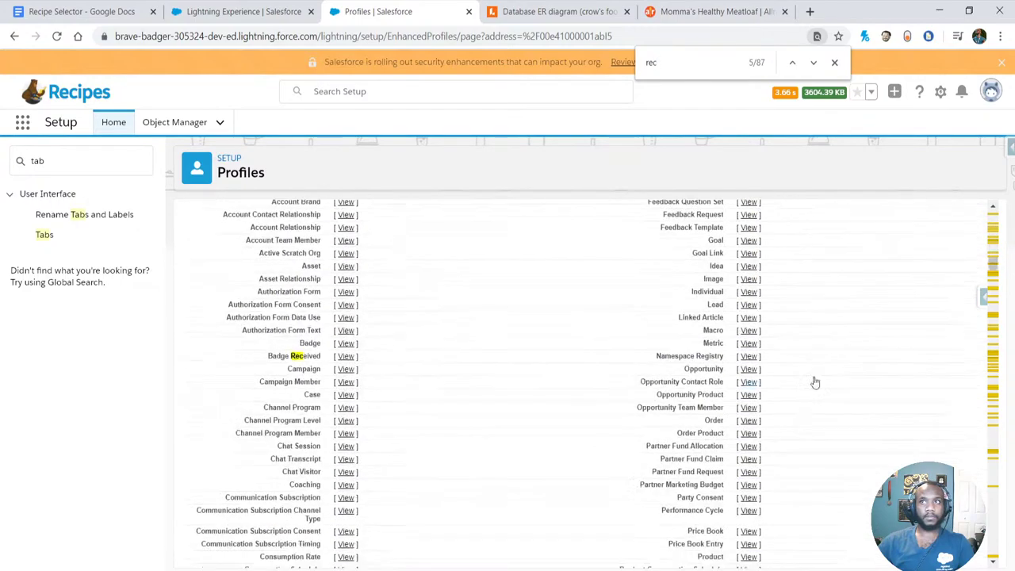
pyautogui.write('ipe')
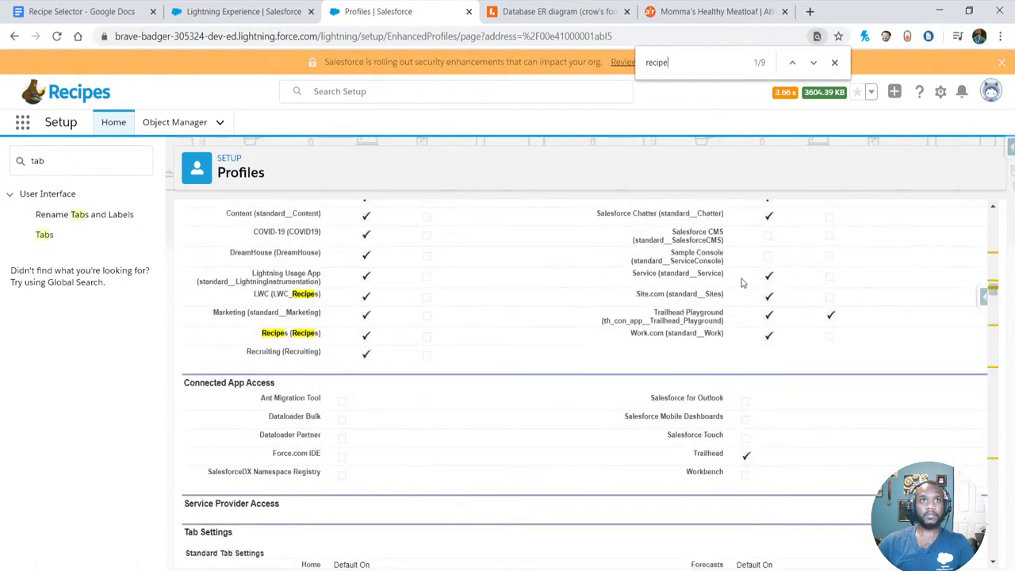
pyautogui.press('Return')
pyautogui.press('Return')
pyautogui.press('Return')
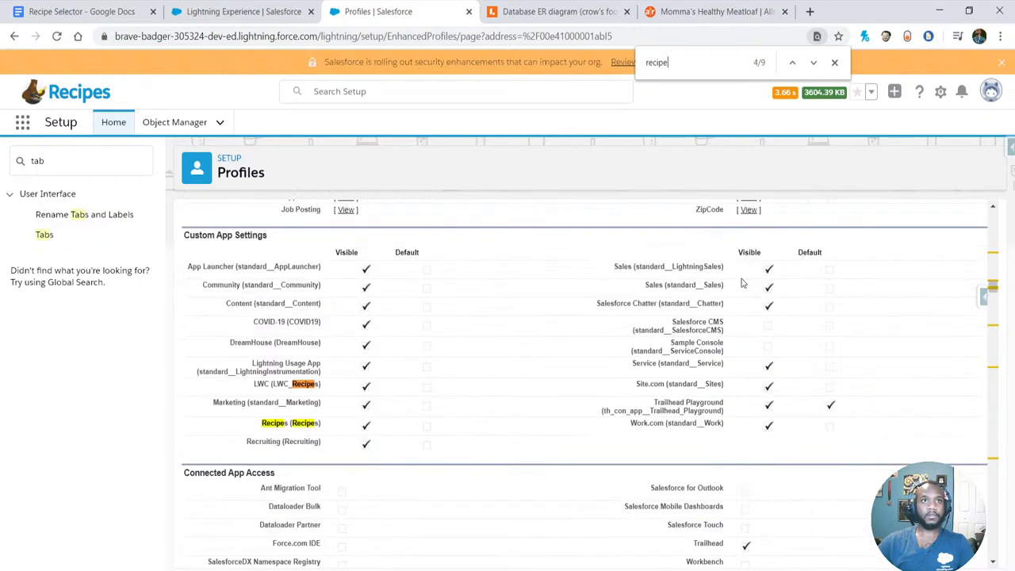
pyautogui.press('Return')
pyautogui.press('Return')
pyautogui.press('Return')
pyautogui.press('Return')
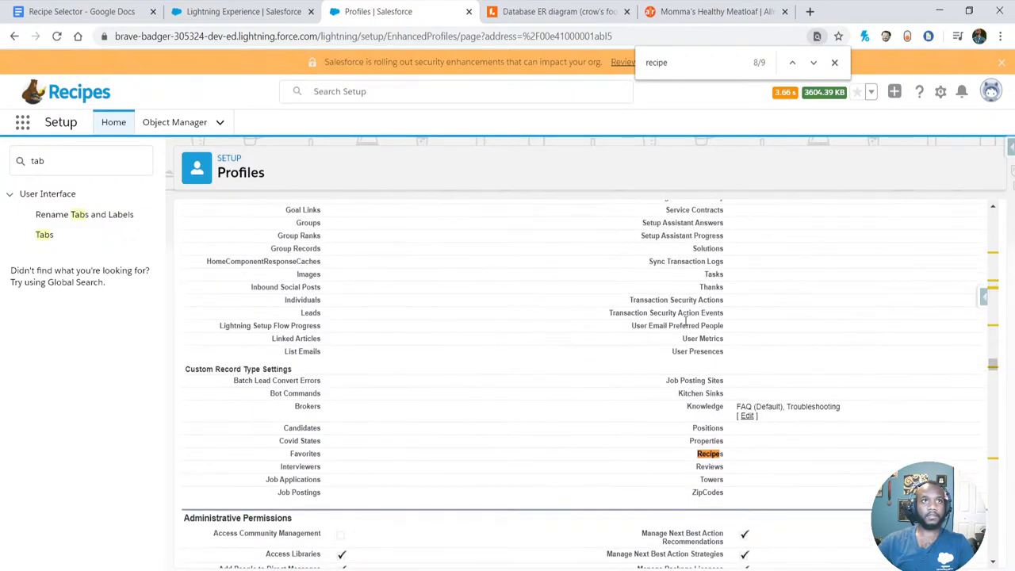
# - Review the remaining Recipe object permissions, then reload the Recipes app page
pyautogui.scroll(-4, 944, 381)
pyautogui.moveTo(993, 381); pyautogui.dragTo(990, 453)
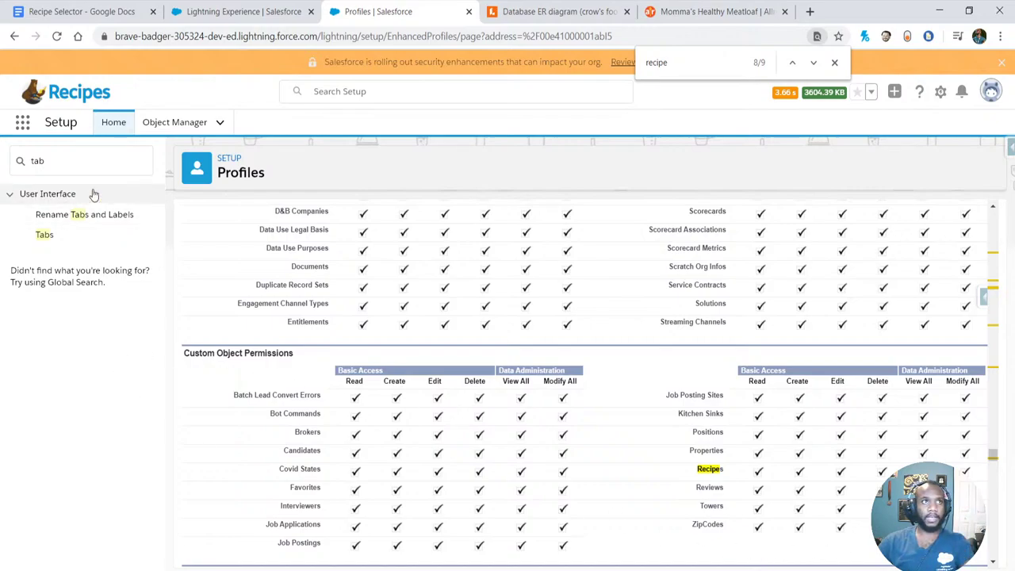
pyautogui.click(261, 12)
pyautogui.click(57, 36)
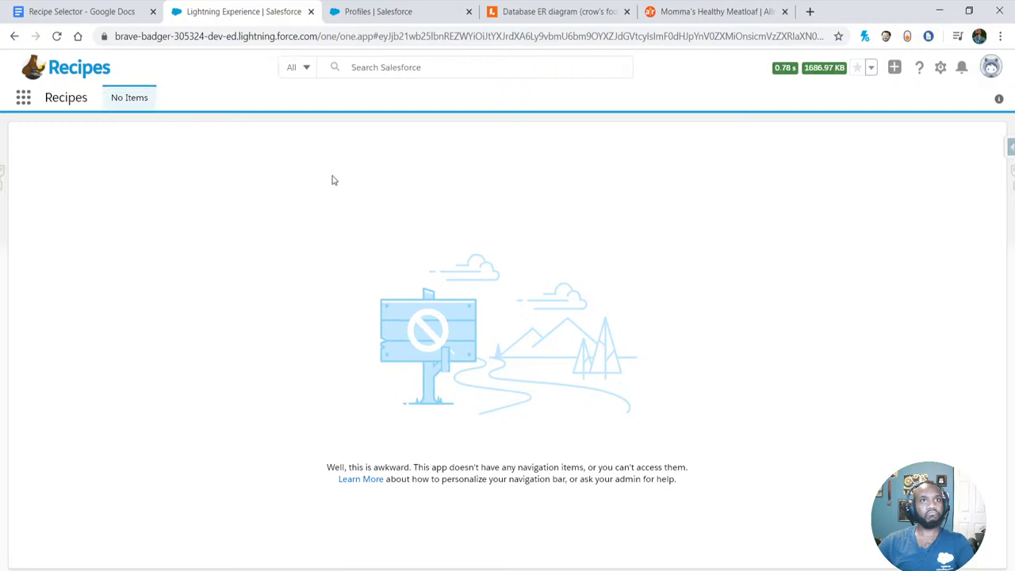
# - Open the Recipes item list via App Launcher's View All, searching 'rec'
pyautogui.click(24, 102)
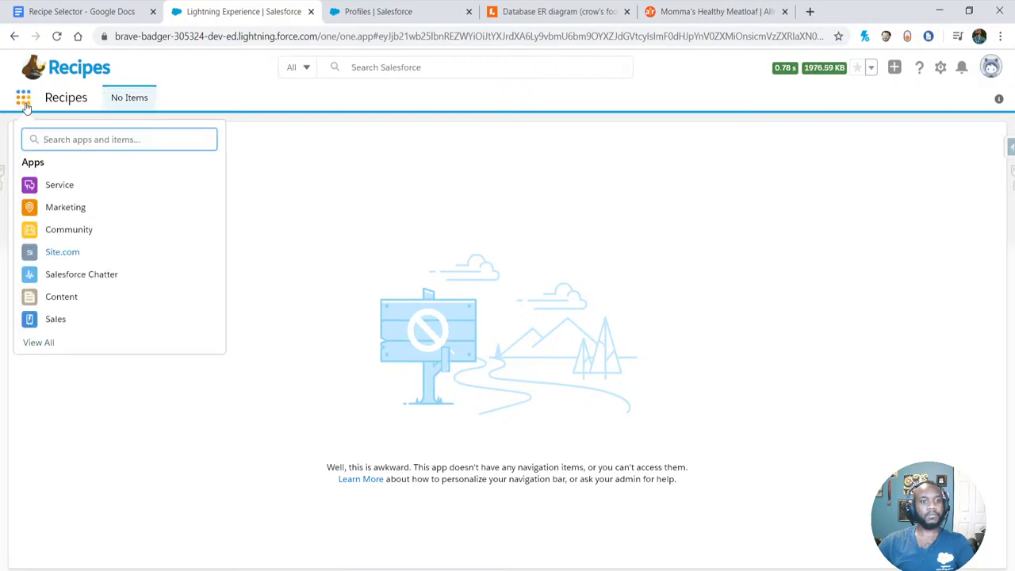
pyautogui.click(37, 342)
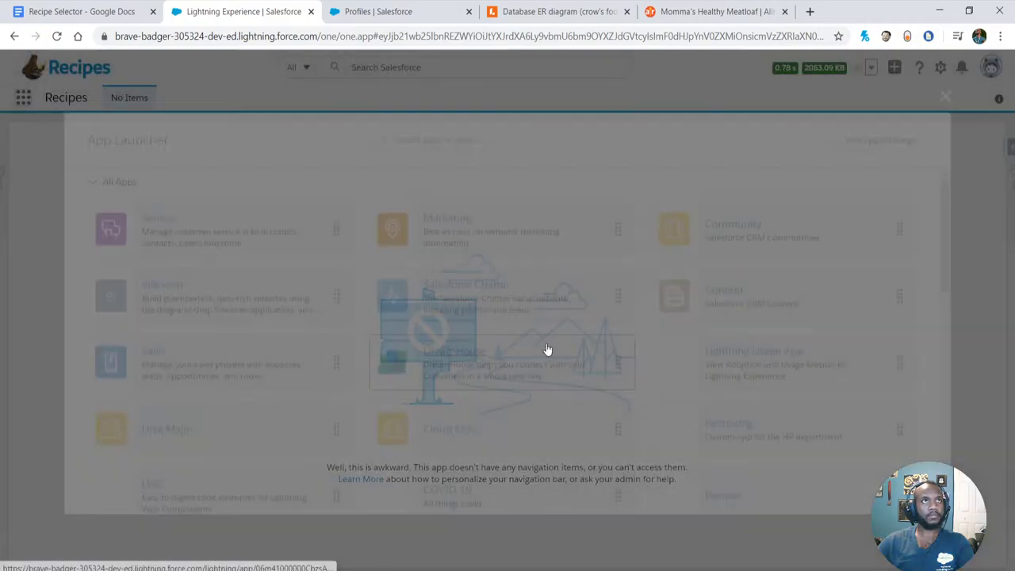
pyautogui.scroll(-10, 476, 322)
pyautogui.scroll(-1, 476, 322)
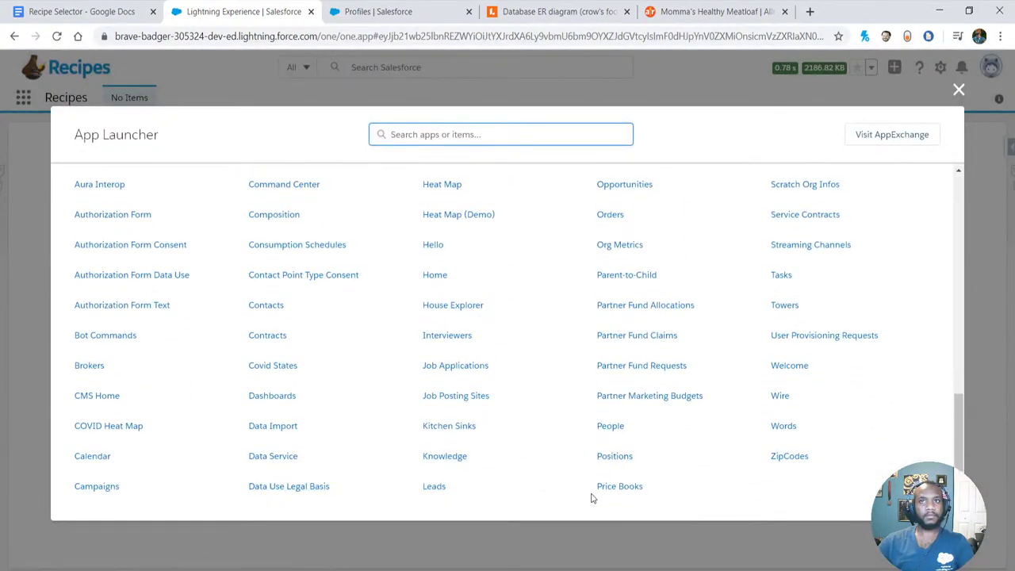
pyautogui.write('rec')
pyautogui.click(437, 314)
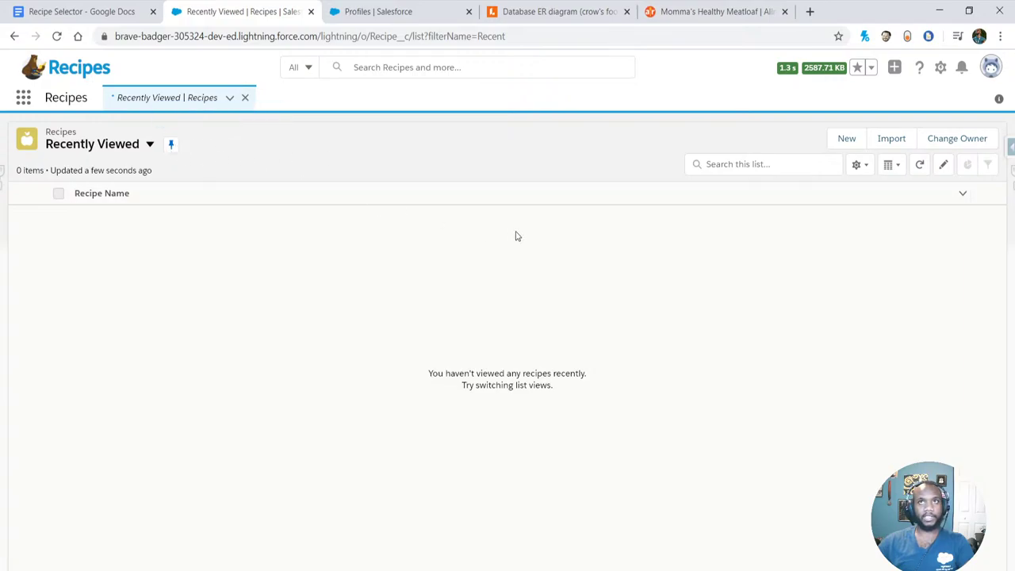
# - Switch the Recipes list to the All view, pin it, and start a new Recipe
pyautogui.click(92, 152)
pyautogui.click(79, 193)
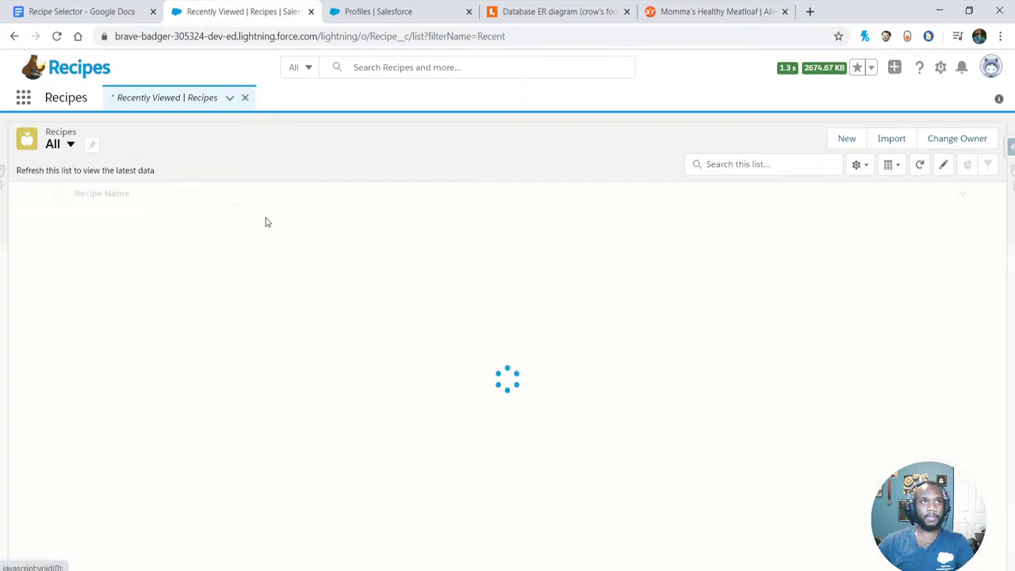
pyautogui.click(92, 145)
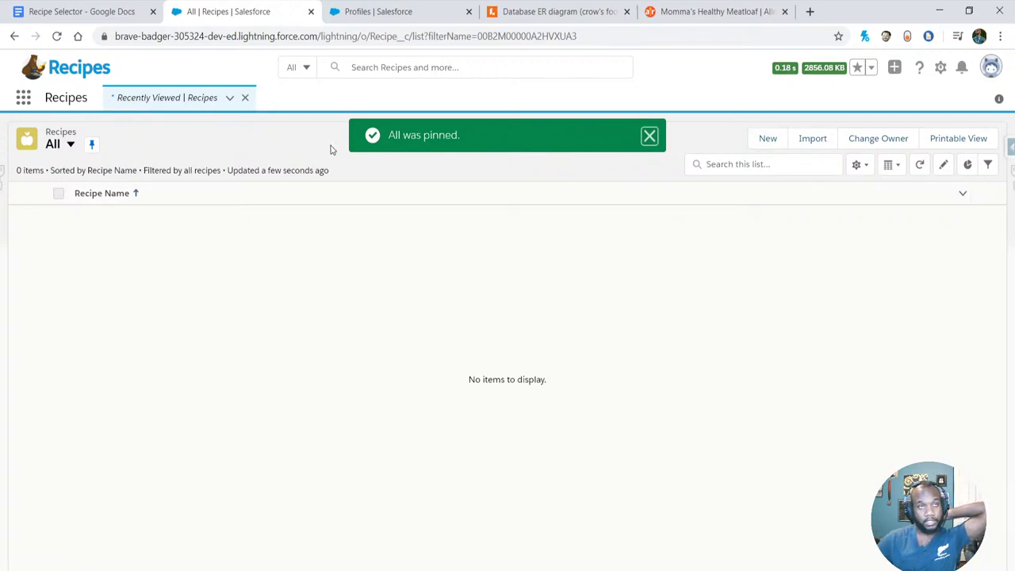
pyautogui.click(758, 139)
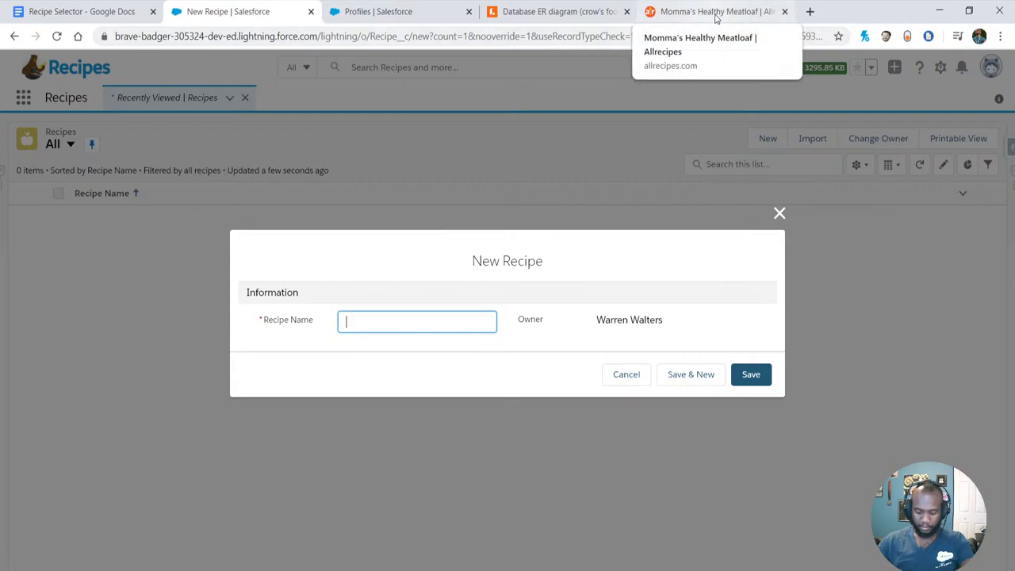
# - Save a recipe named Momma's Healthy Meatloaf, copying the title from the Allrecipes page
pyautogui.click(716, 13)
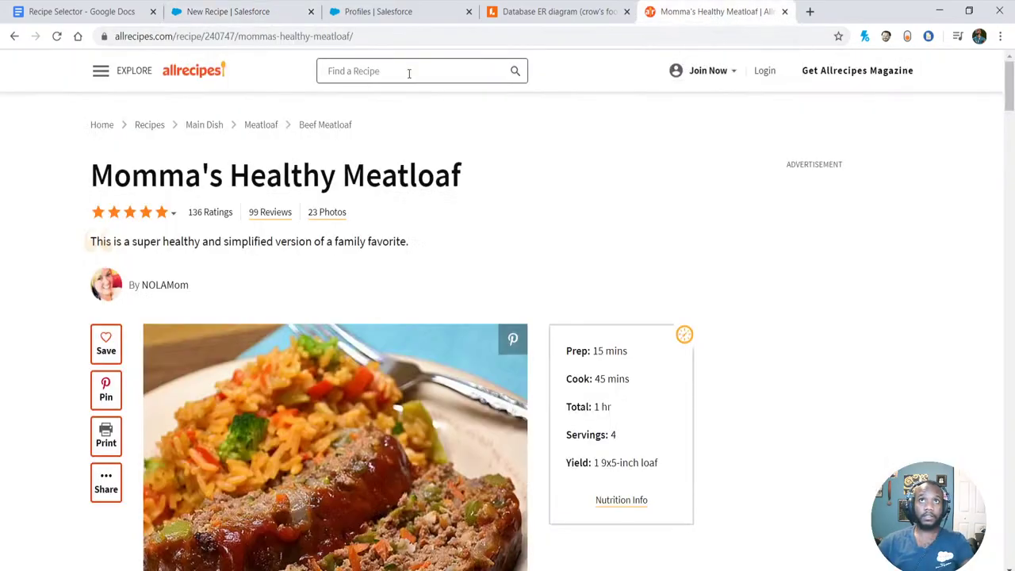
pyautogui.moveTo(507, 176); pyautogui.dragTo(89, 176)
pyautogui.hotkey('ctrl', 'c')
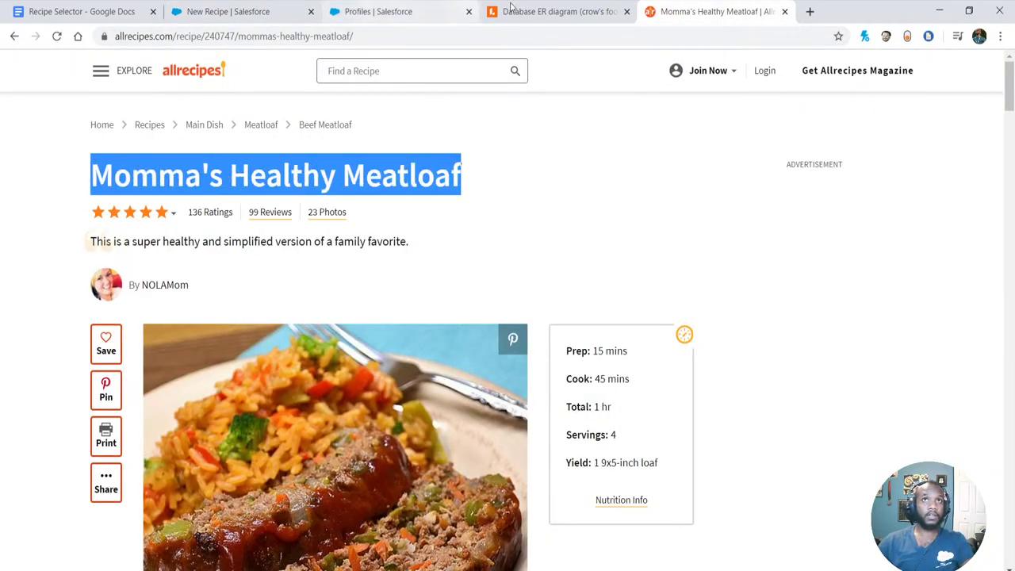
pyautogui.hotkey('ctrl', 'shift', 'Tab')
pyautogui.hotkey('ctrl', 'shift', 'Tab')
pyautogui.hotkey('ctrl', 'shift', 'Tab')
pyautogui.hotkey('ctrl', 'v')
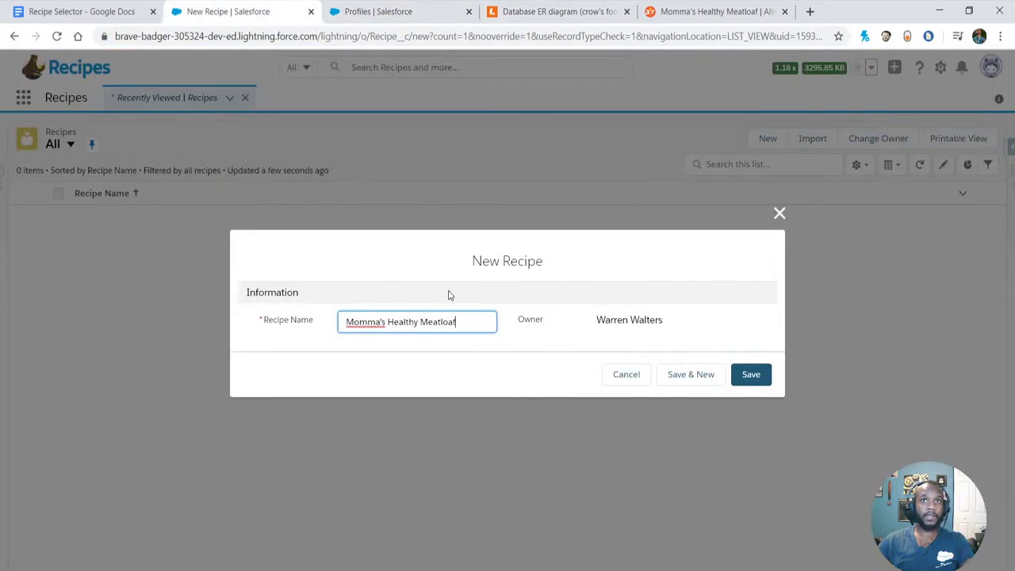
pyautogui.click(743, 382)
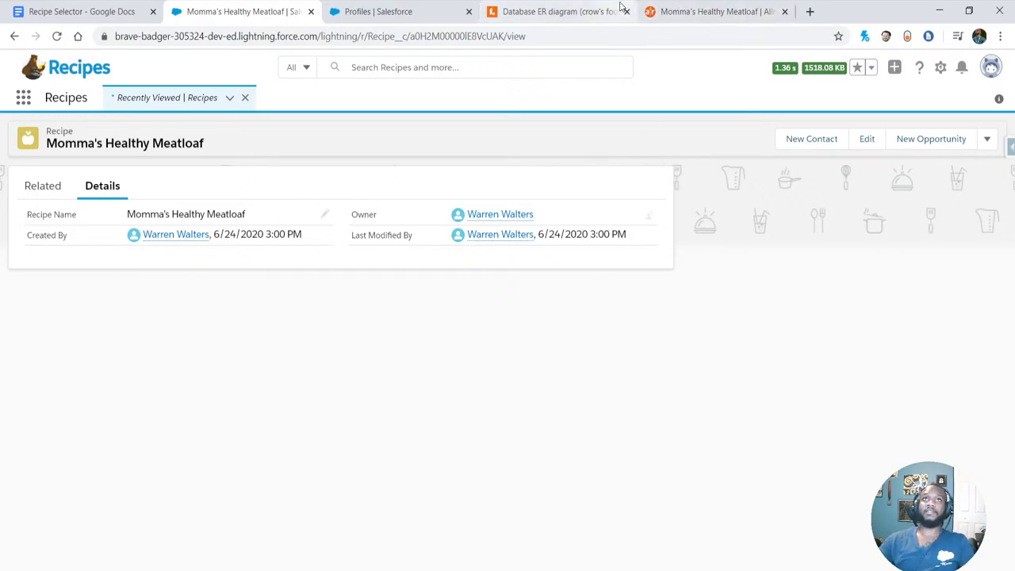
# - Review the ER diagram and requirements, then filter Object Manager by 'rec'
pyautogui.click(587, 11)
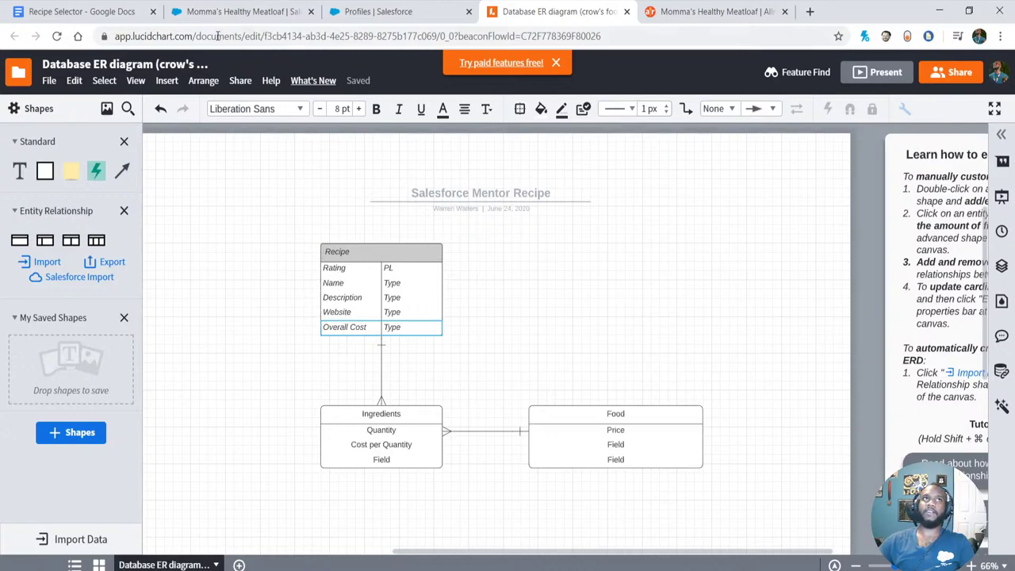
pyautogui.click(80, 11)
pyautogui.click(220, 13)
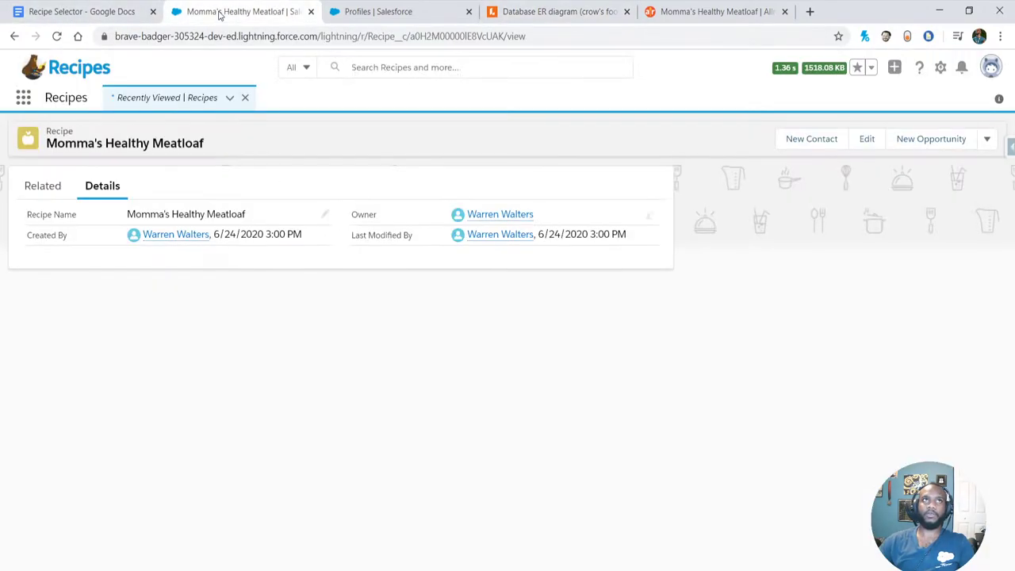
pyautogui.click(340, 10)
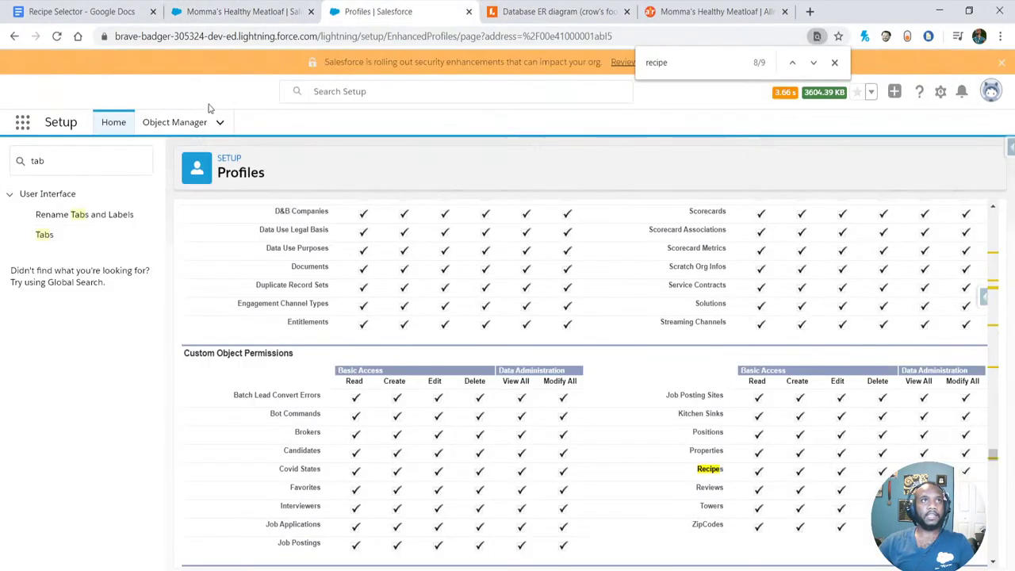
pyautogui.click(172, 125)
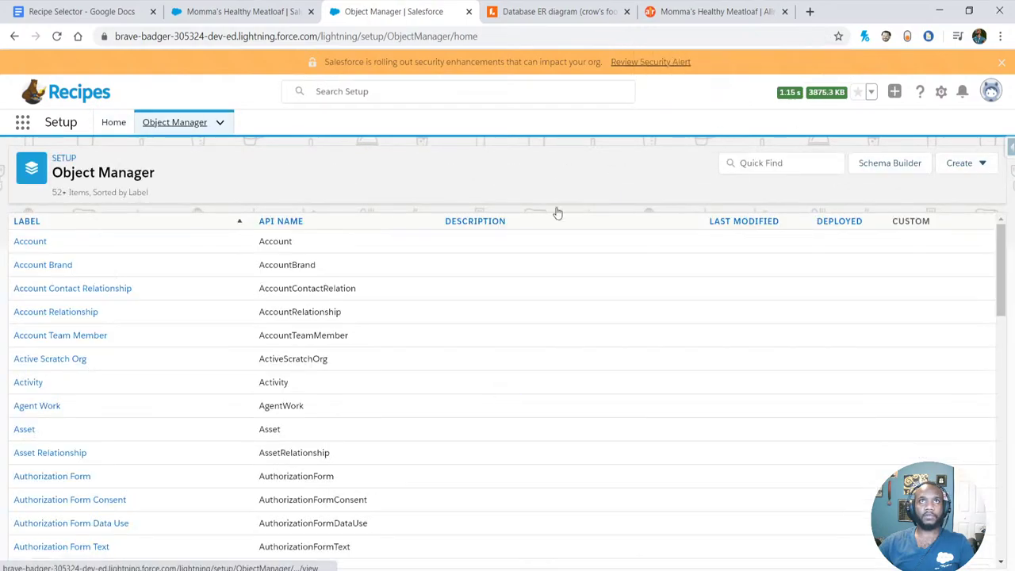
pyautogui.click(828, 161)
pyautogui.write('rec')
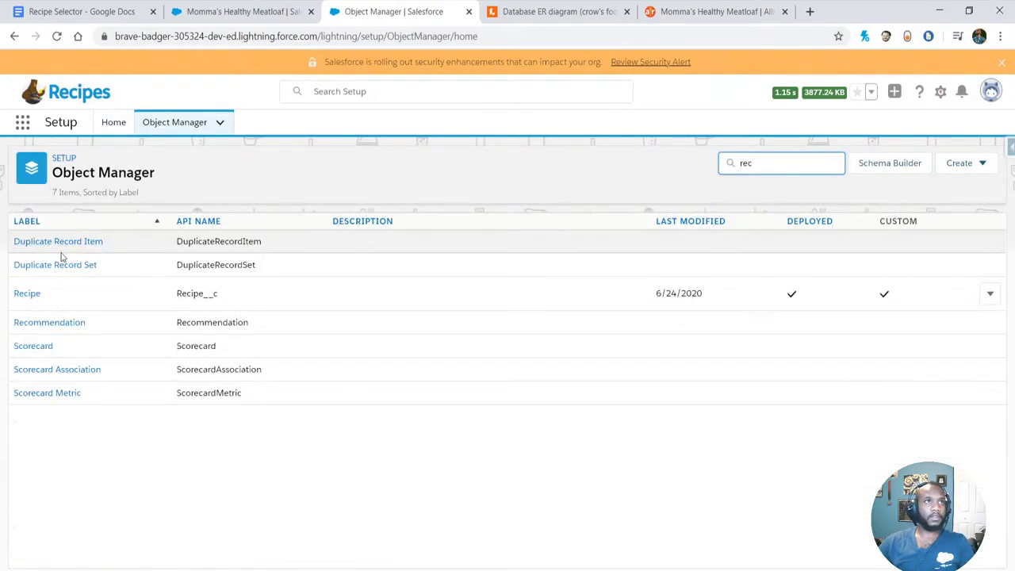
# - Start a new Picklist custom field on the Recipe object
pyautogui.click(27, 294)
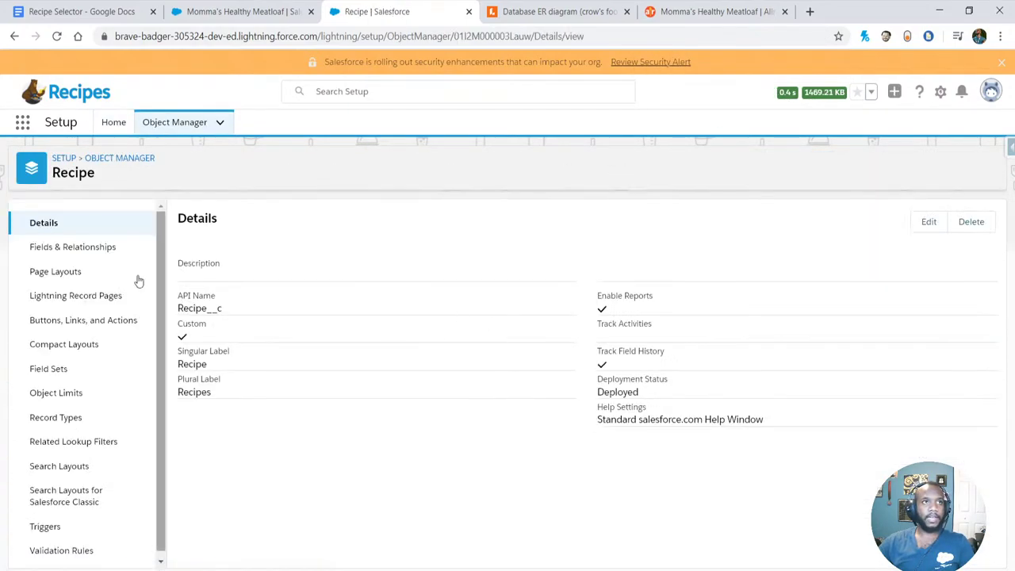
pyautogui.click(79, 247)
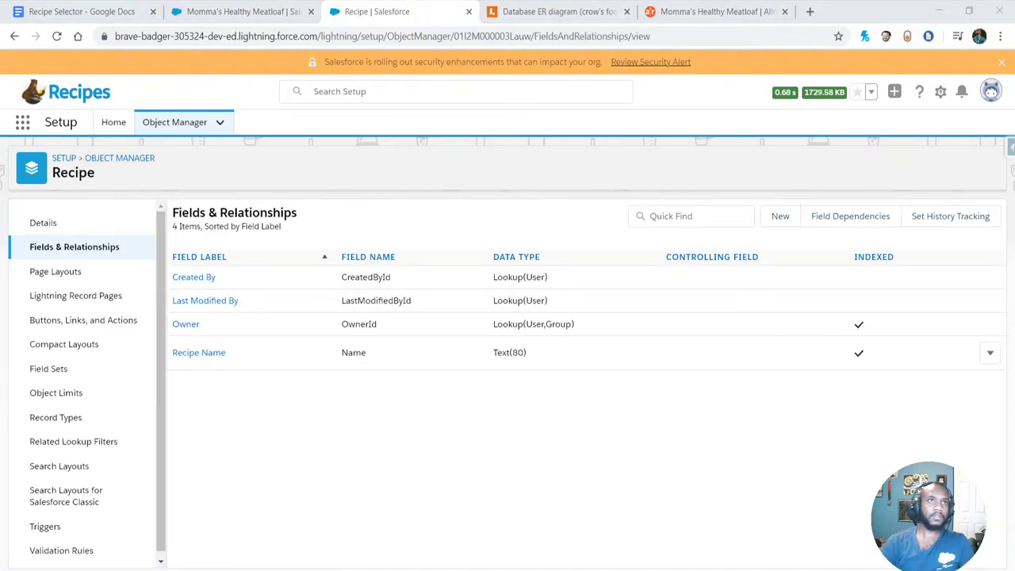
pyautogui.click(780, 216)
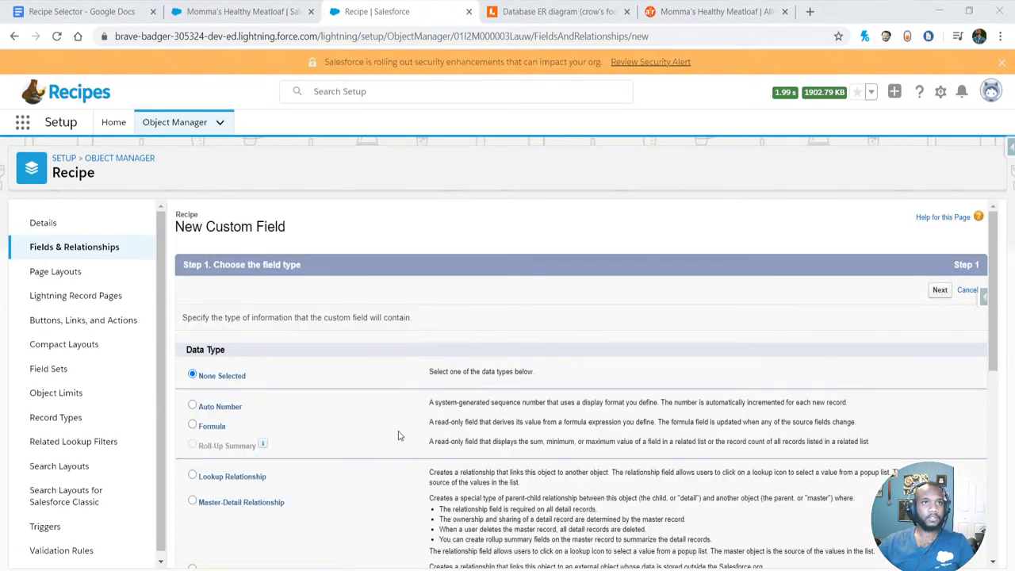
pyautogui.scroll(-2, 324, 447)
pyautogui.scroll(-2, 321, 450)
pyautogui.scroll(-1, 238, 451)
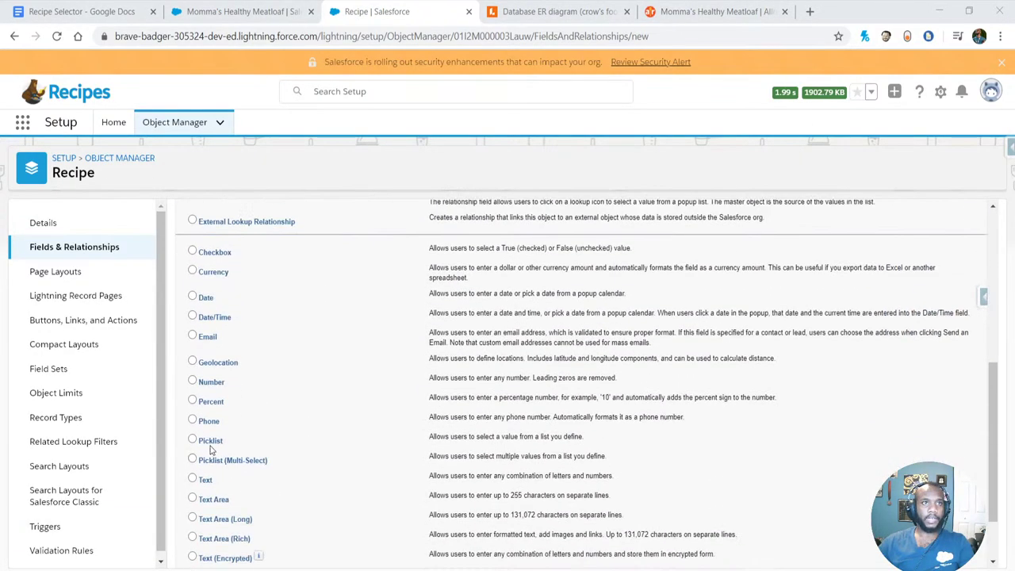
pyautogui.scroll(1, 219, 496)
pyautogui.scroll(-2, 238, 444)
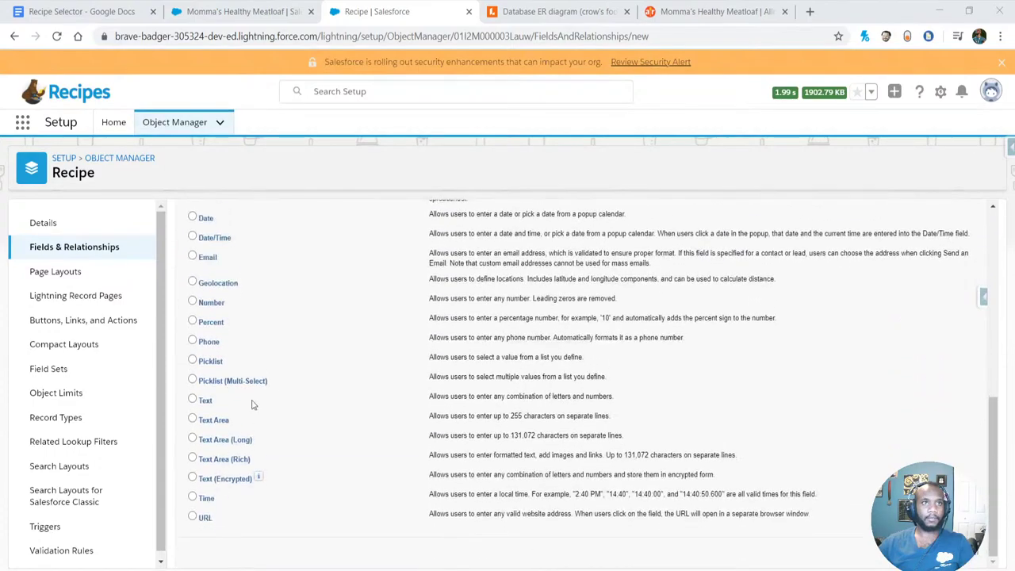
pyautogui.click(210, 362)
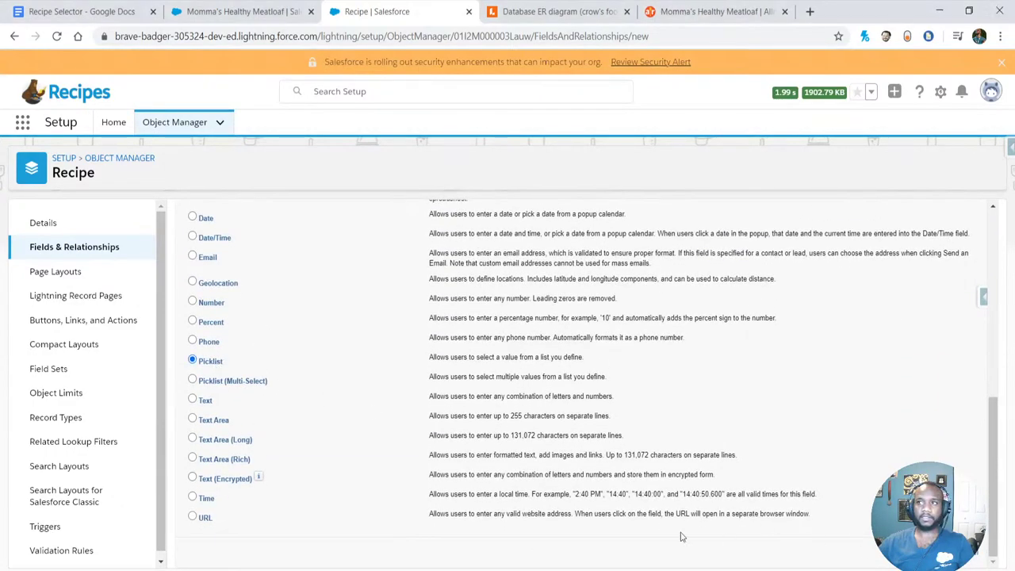
pyautogui.press('Return')
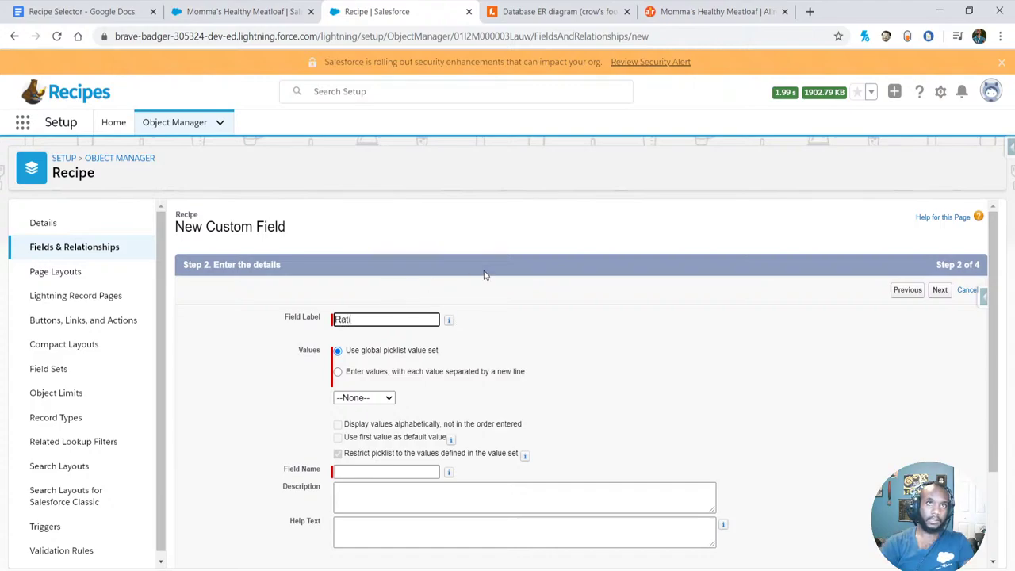
# - Label the field Rating, enter its picklist values, and save it on the Recipe Layout
pyautogui.click(446, 372)
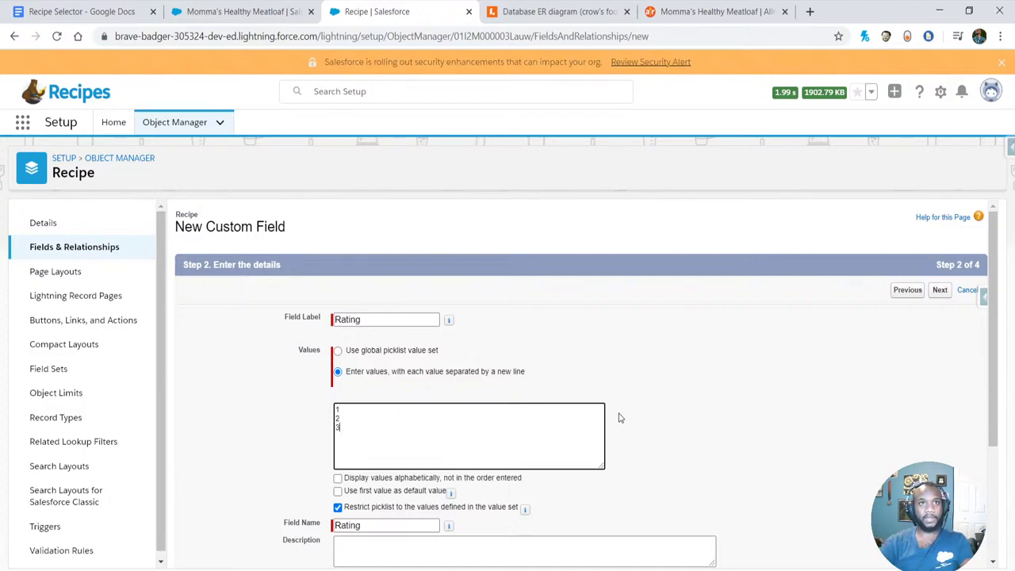
pyautogui.scroll(-2, 620, 418)
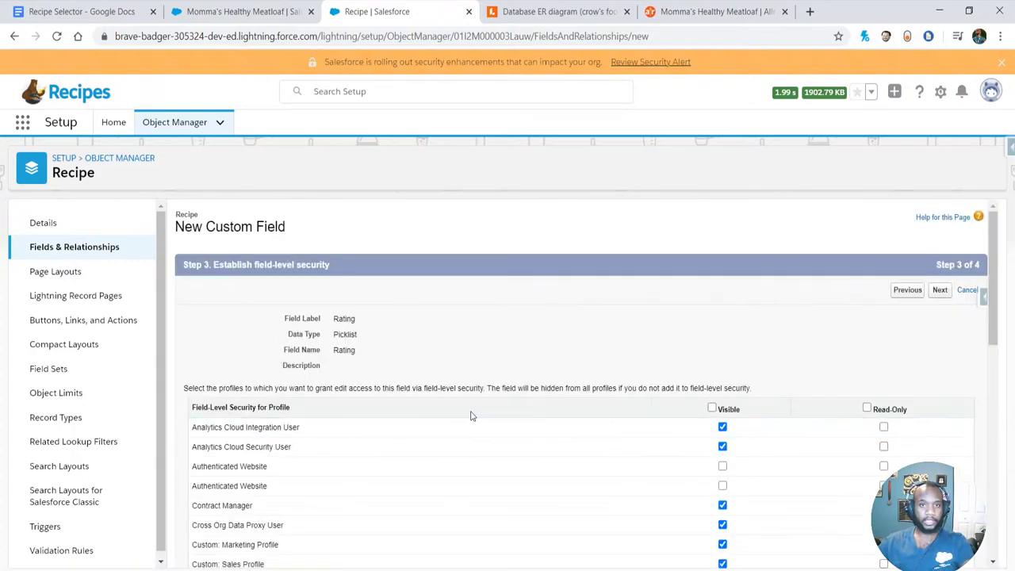
pyautogui.scroll(-2, 703, 380)
pyautogui.scroll(-5, 702, 373)
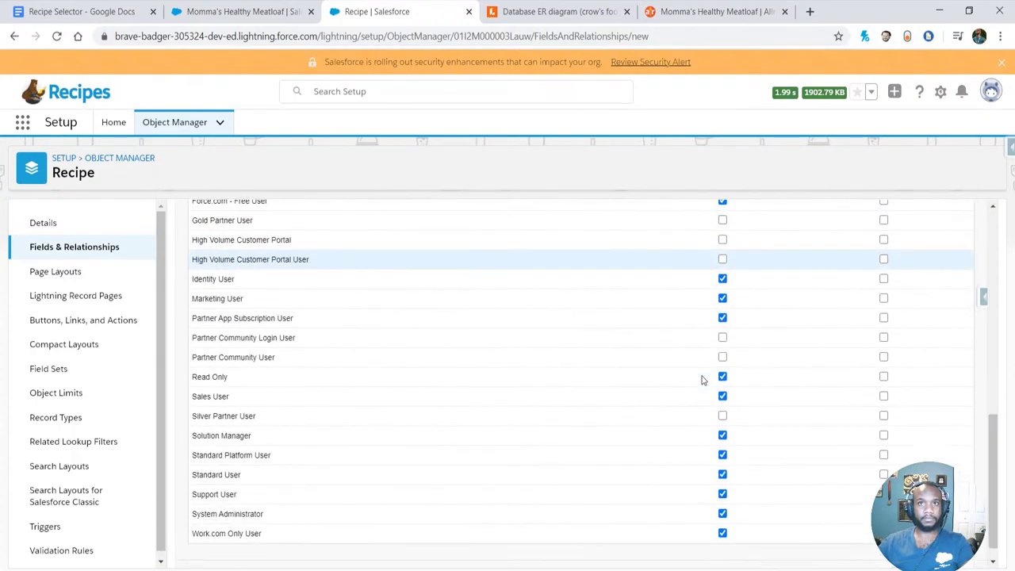
pyautogui.click(478, 409)
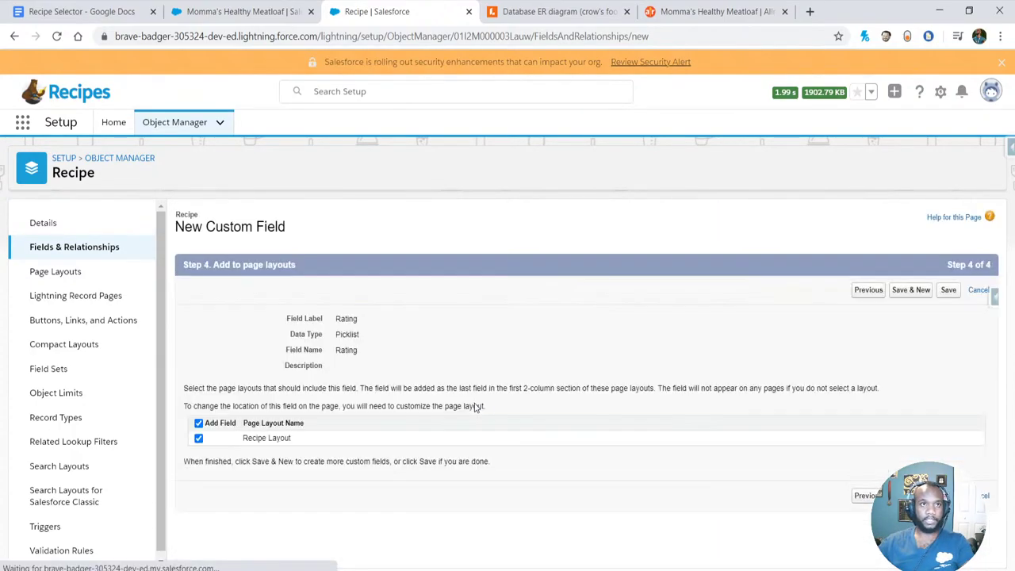
pyautogui.click(946, 293)
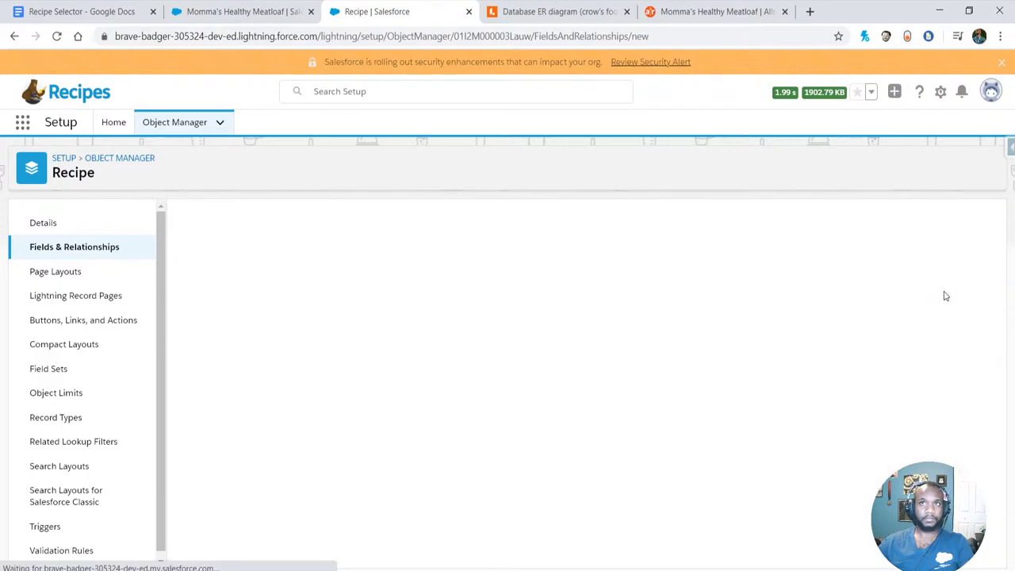
# - Close the ER diagram tab and start a new Text Area field on Recipe
pyautogui.click(778, 217)
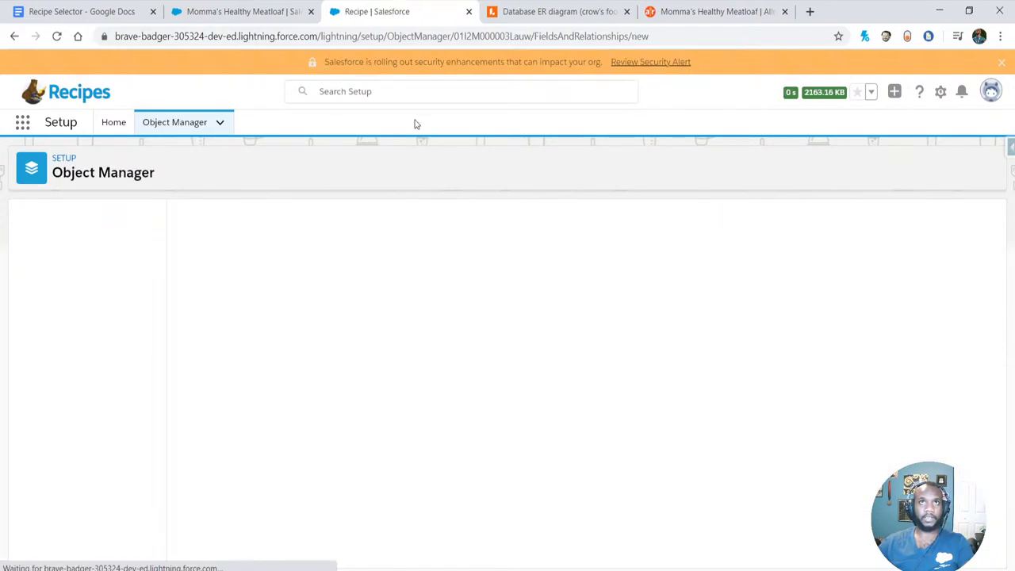
pyautogui.click(259, 5)
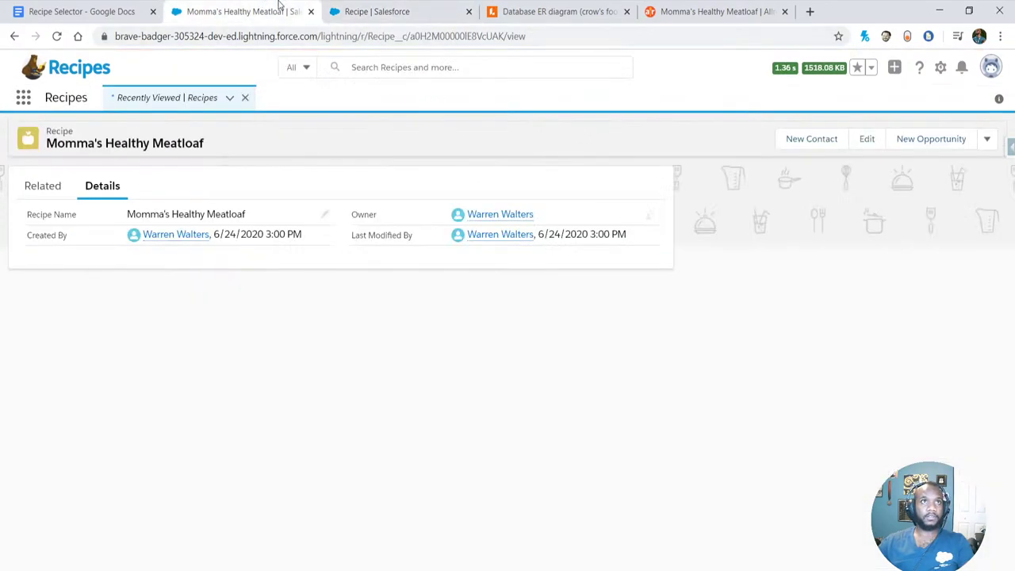
pyautogui.click(375, 5)
pyautogui.scroll(-3, 363, 310)
pyautogui.scroll(2, 204, 357)
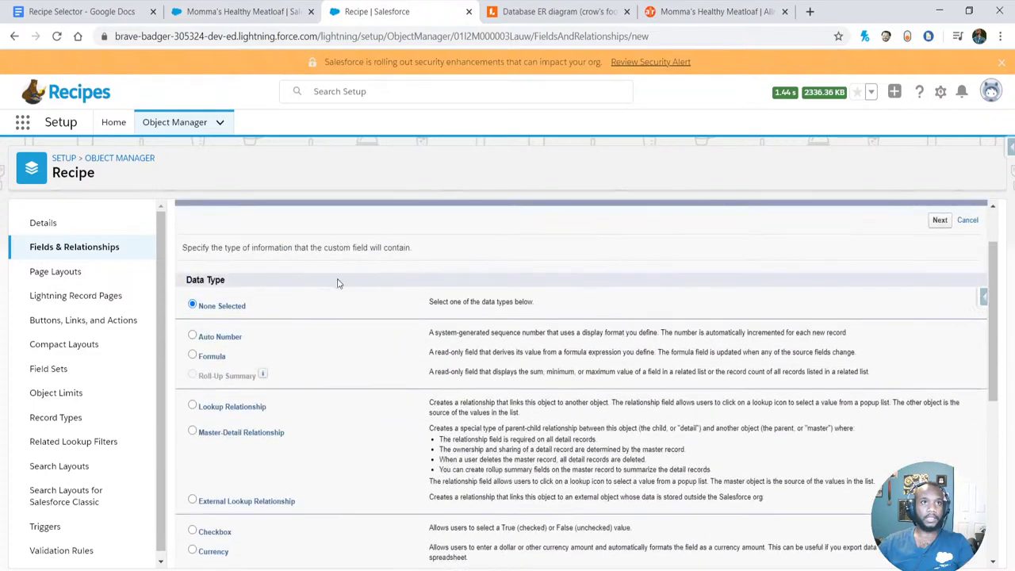
pyautogui.click(308, 7)
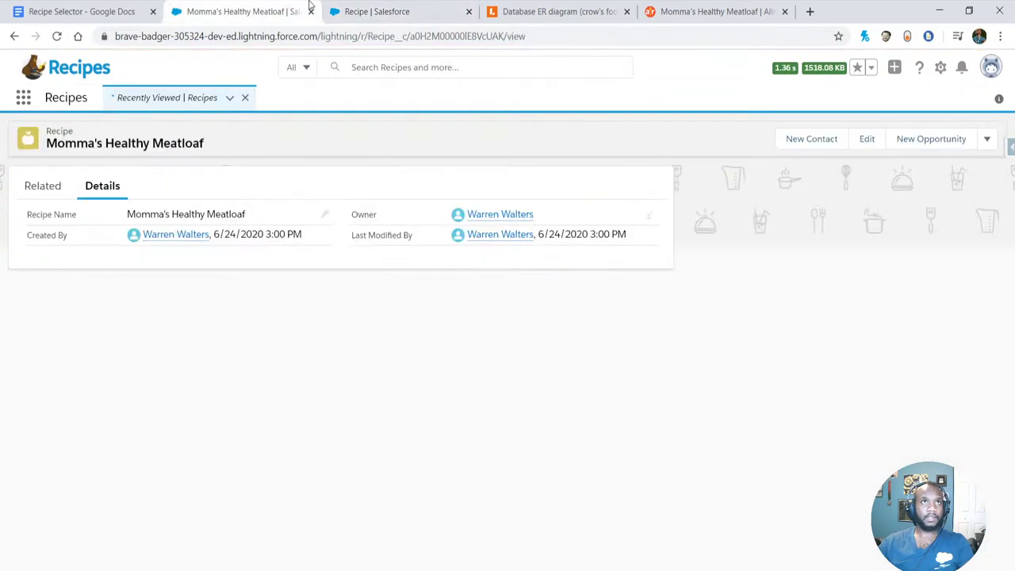
pyautogui.click(369, 8)
pyautogui.scroll(-5, 253, 357)
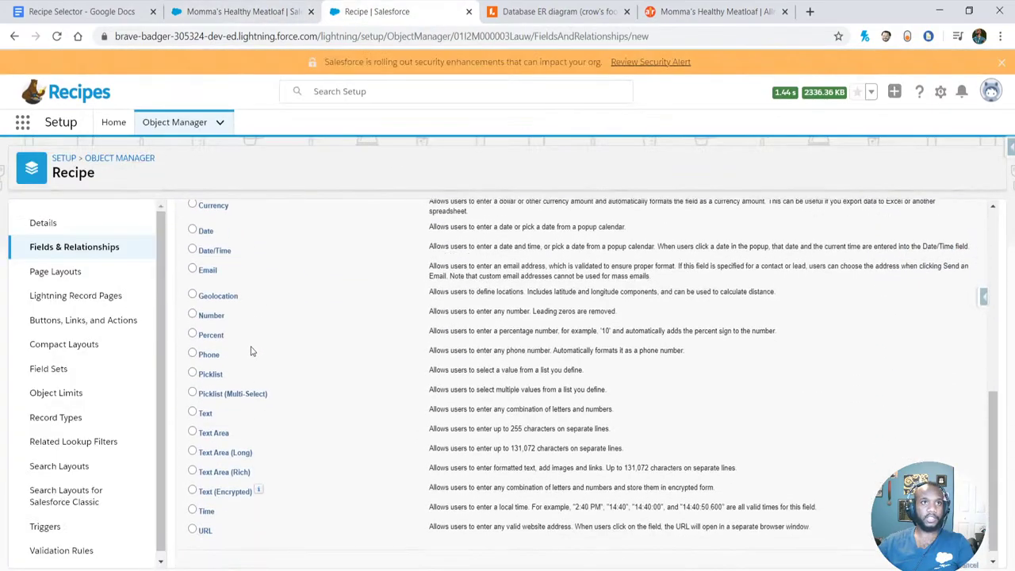
pyautogui.click(627, 11)
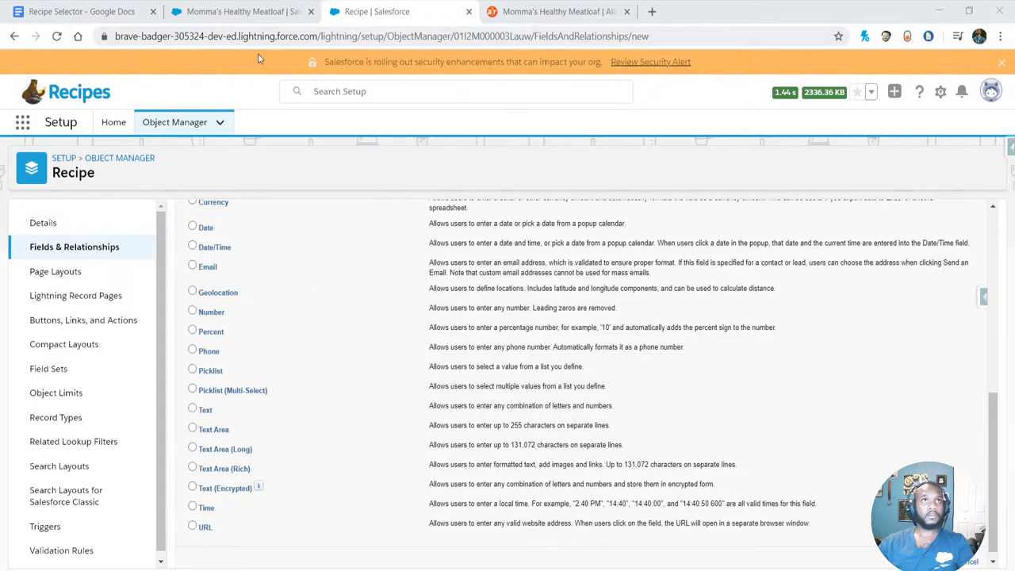
pyautogui.scroll(1, 261, 363)
pyautogui.scroll(-1, 261, 397)
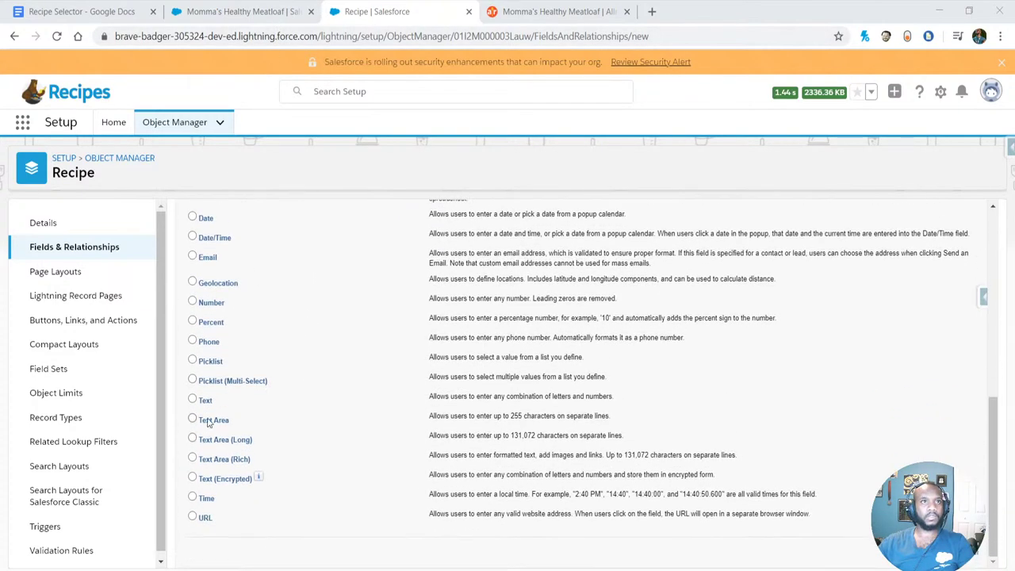
pyautogui.click(207, 420)
pyautogui.press('Return')
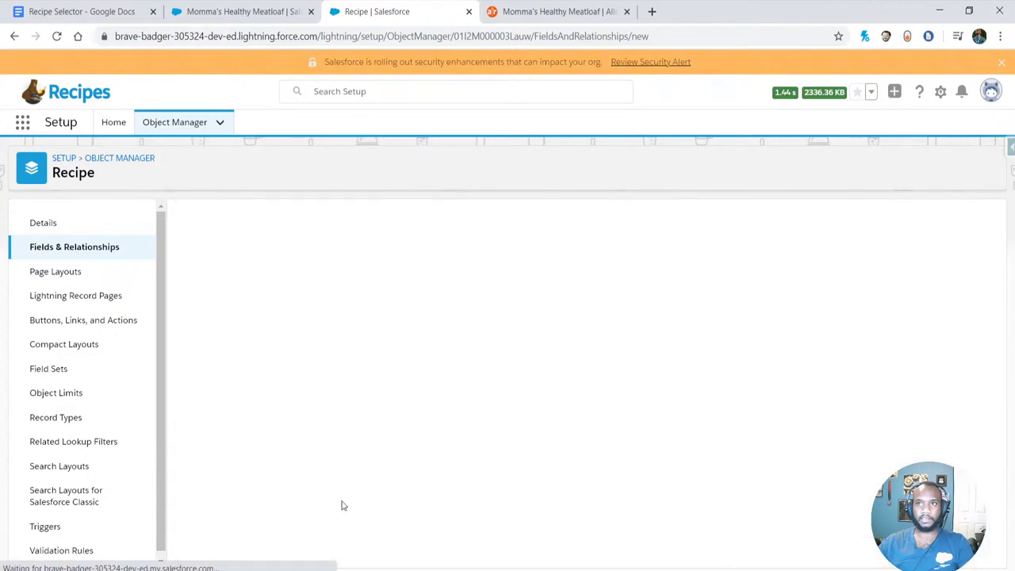
# - Label it Description, save it on the Recipe Layout, and begin another field
pyautogui.write('C')
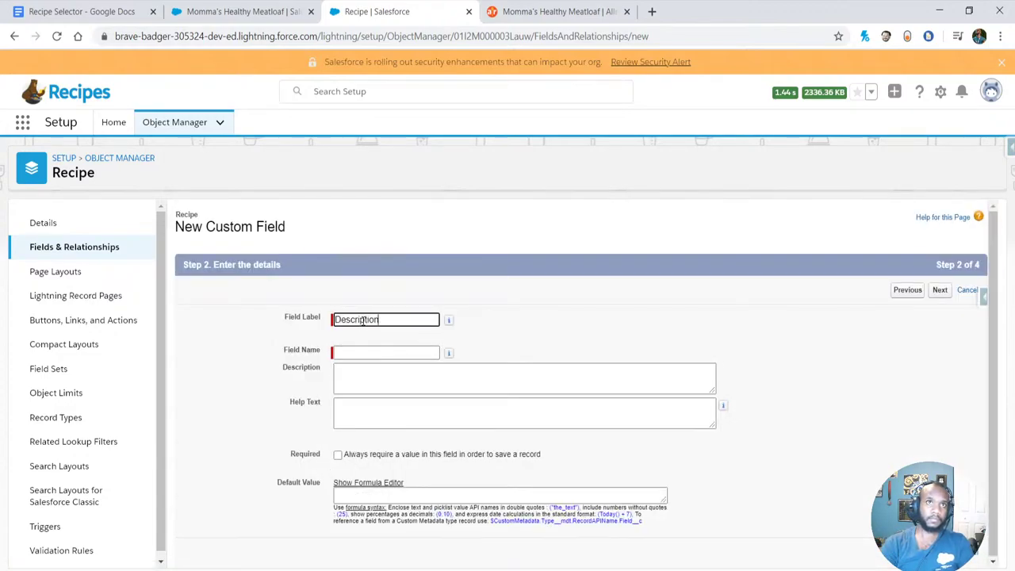
pyautogui.click(527, 159)
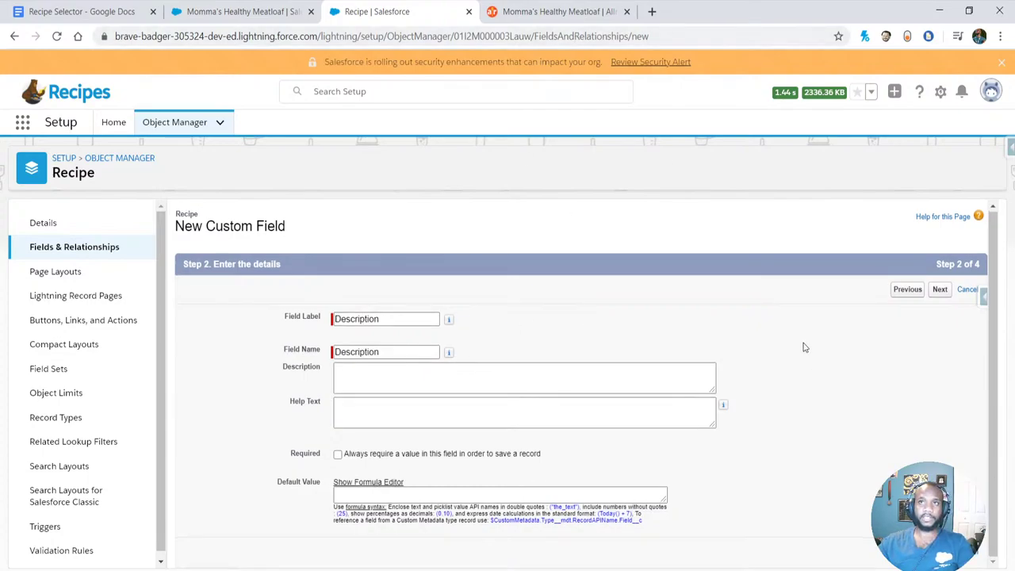
pyautogui.click(555, 11)
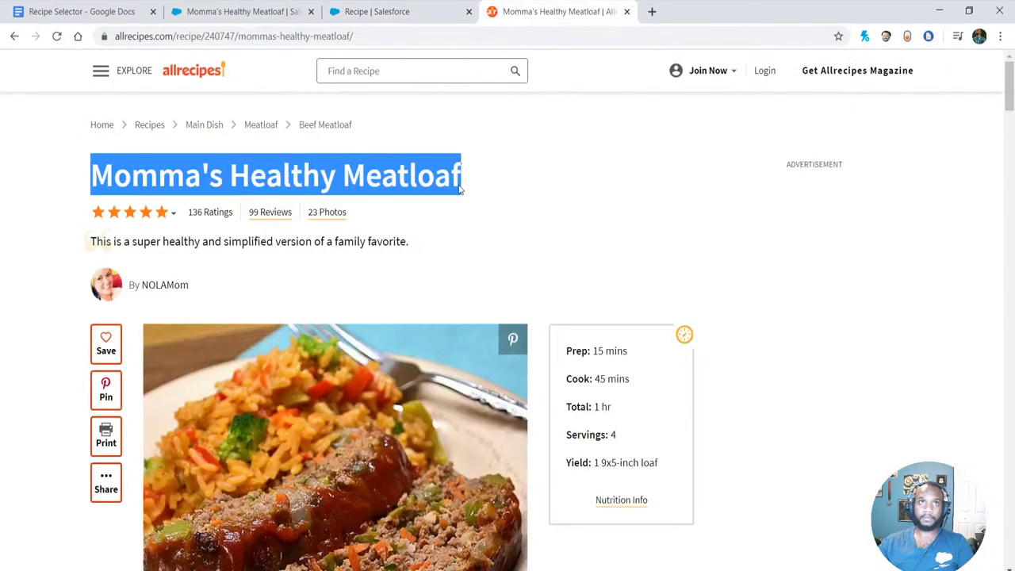
pyautogui.moveTo(94, 244); pyautogui.dragTo(424, 250)
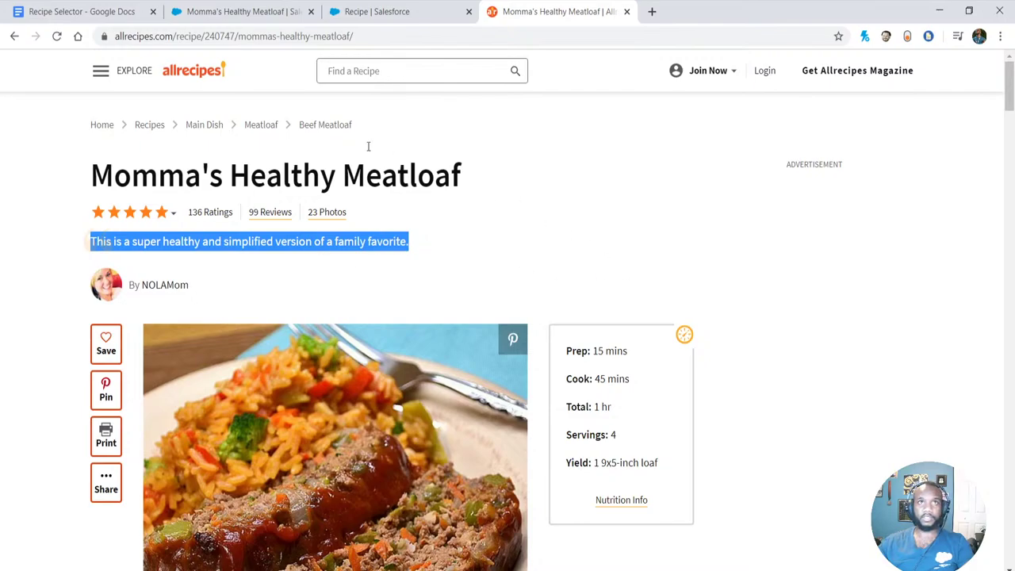
pyautogui.click(420, 11)
pyautogui.scroll(-3, 761, 381)
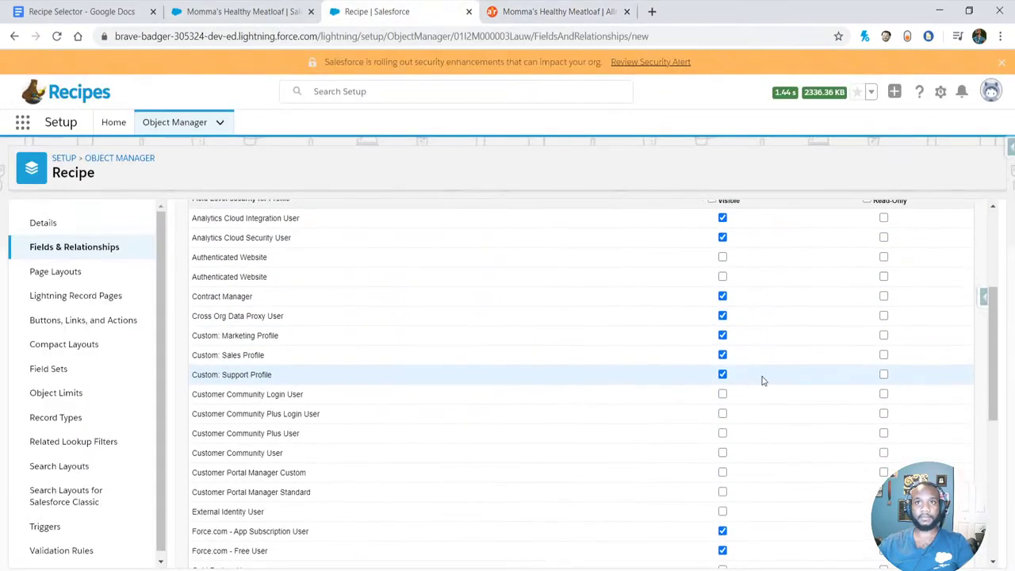
pyautogui.scroll(-3, 762, 381)
pyautogui.scroll(4, 759, 385)
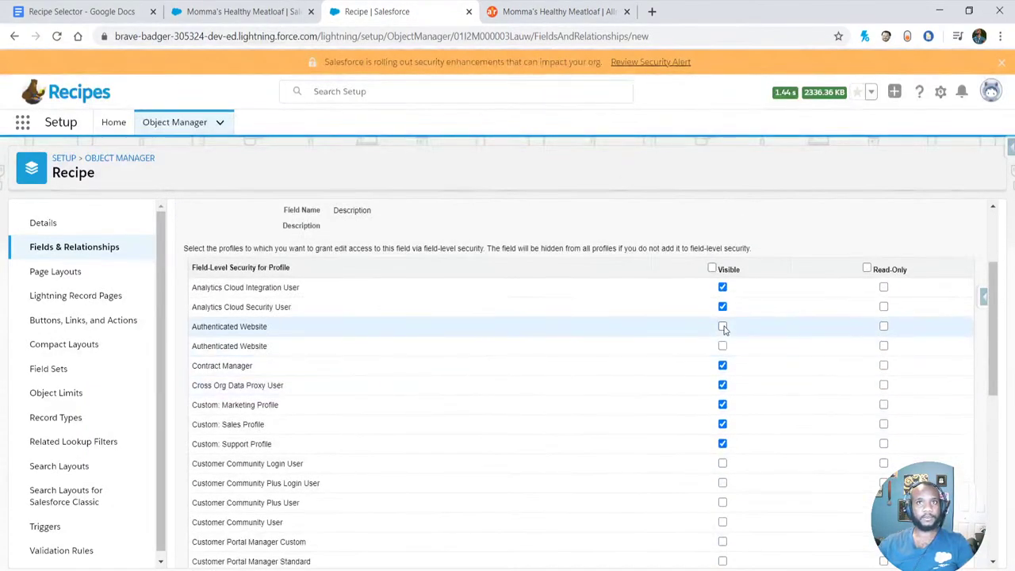
pyautogui.scroll(-10, 724, 328)
pyautogui.click(763, 386)
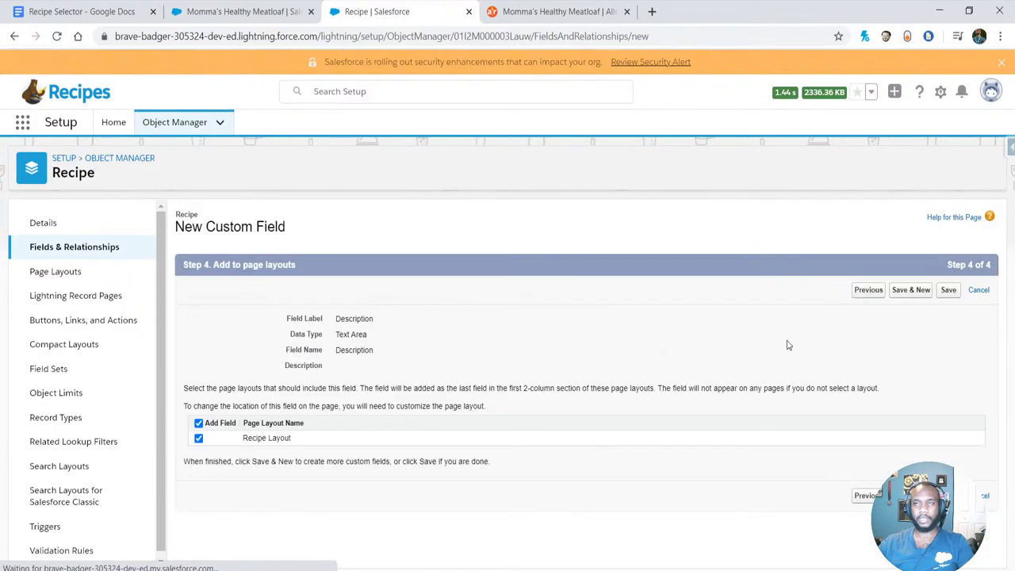
pyautogui.click(918, 291)
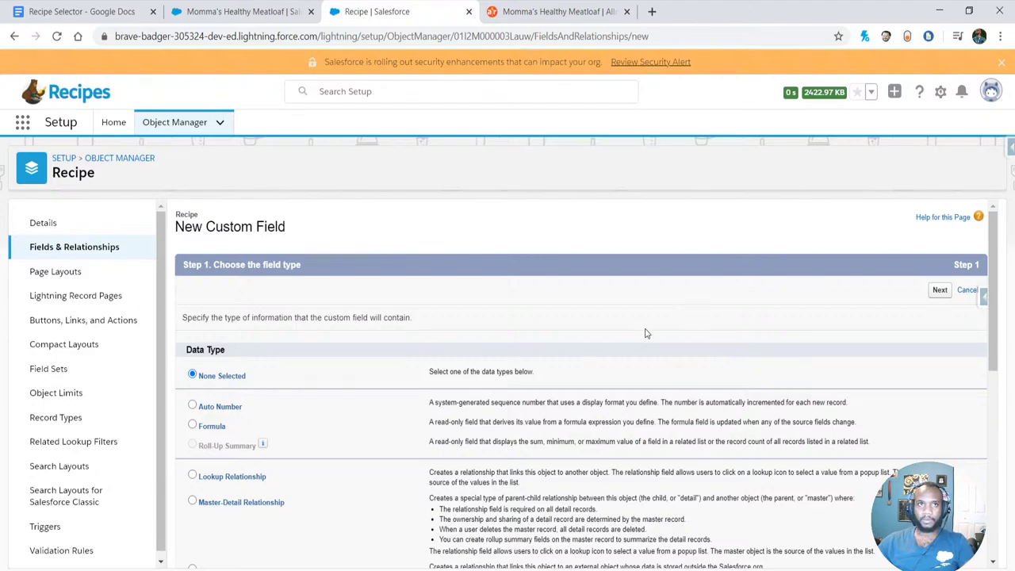
# - Name the URL field Website, copy the Allrecipes address, and save it on the Recipe Layout
pyautogui.scroll(-5, 647, 333)
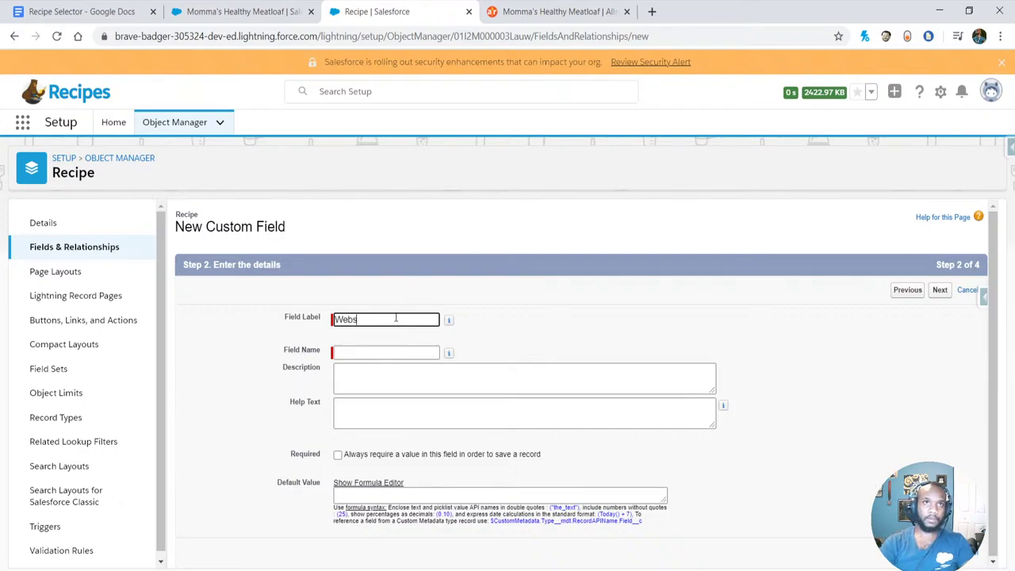
pyautogui.click(591, 403)
pyautogui.click(940, 289)
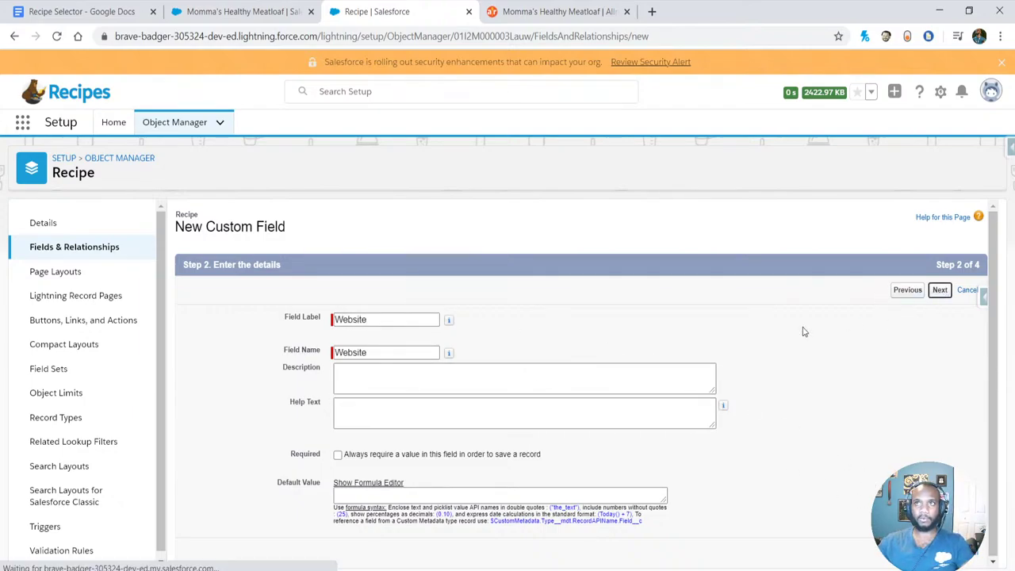
pyautogui.click(544, 11)
pyautogui.click(452, 35)
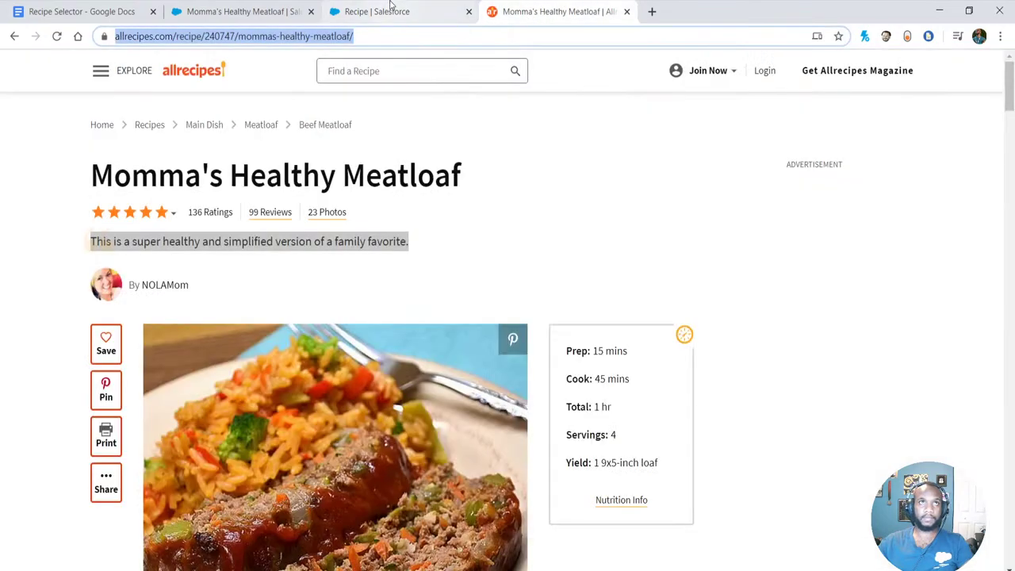
pyautogui.click(381, 11)
pyautogui.click(940, 290)
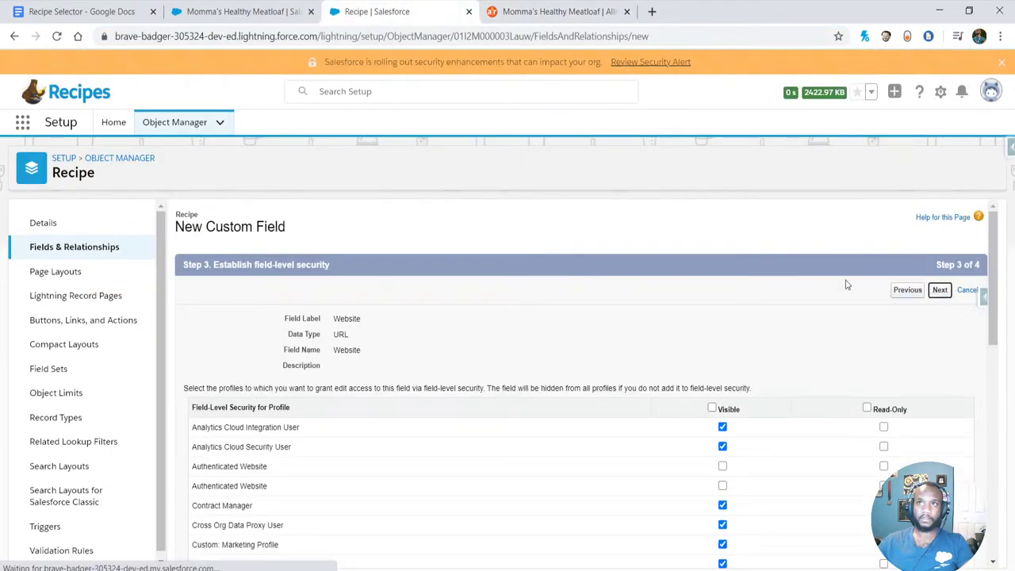
pyautogui.click(947, 290)
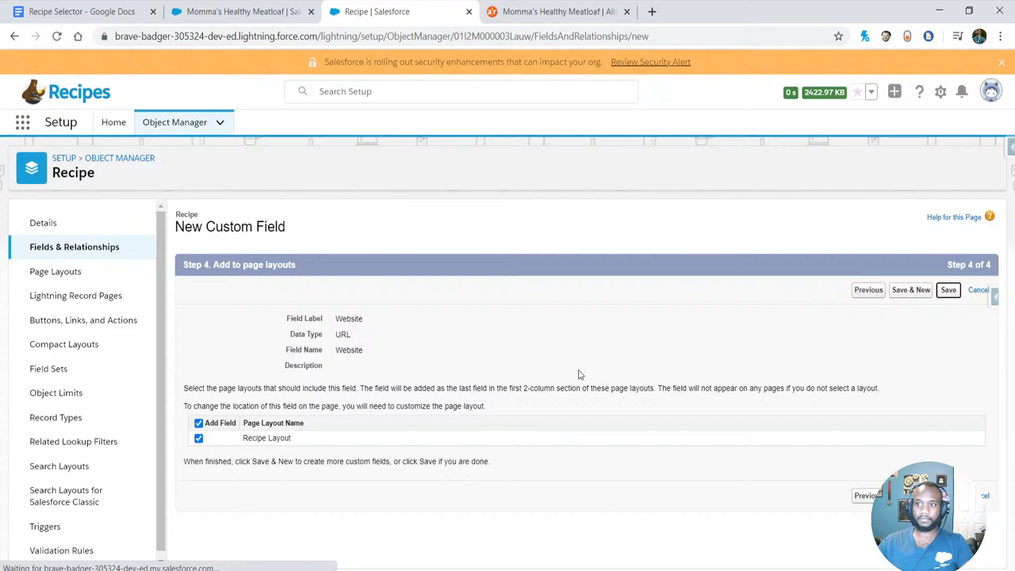
# - Reload the meatloaf record and inline-edit it to confirm Rating, Description and Website appear
pyautogui.click(238, 11)
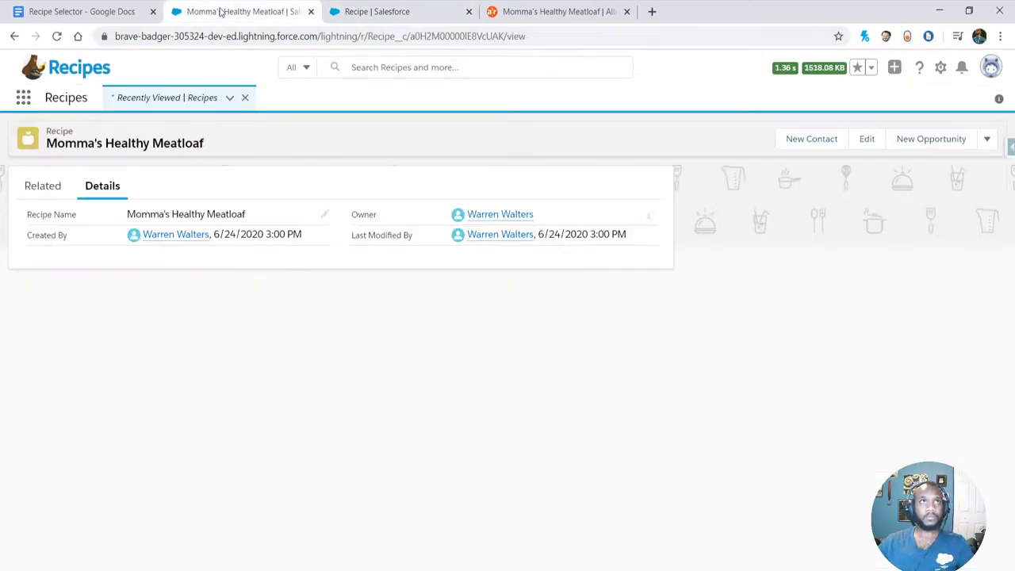
pyautogui.click(56, 36)
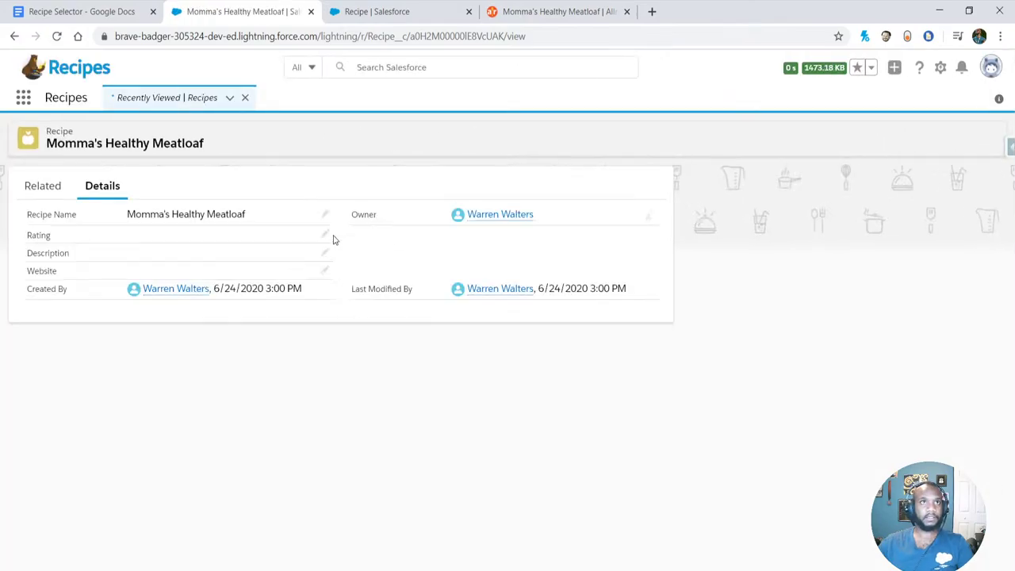
pyautogui.click(325, 236)
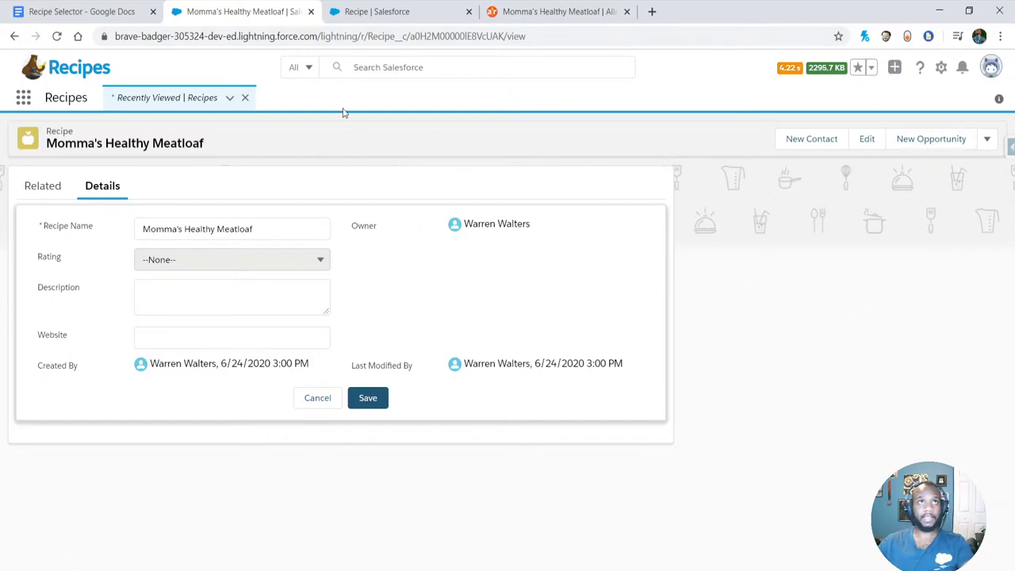
pyautogui.click(357, 11)
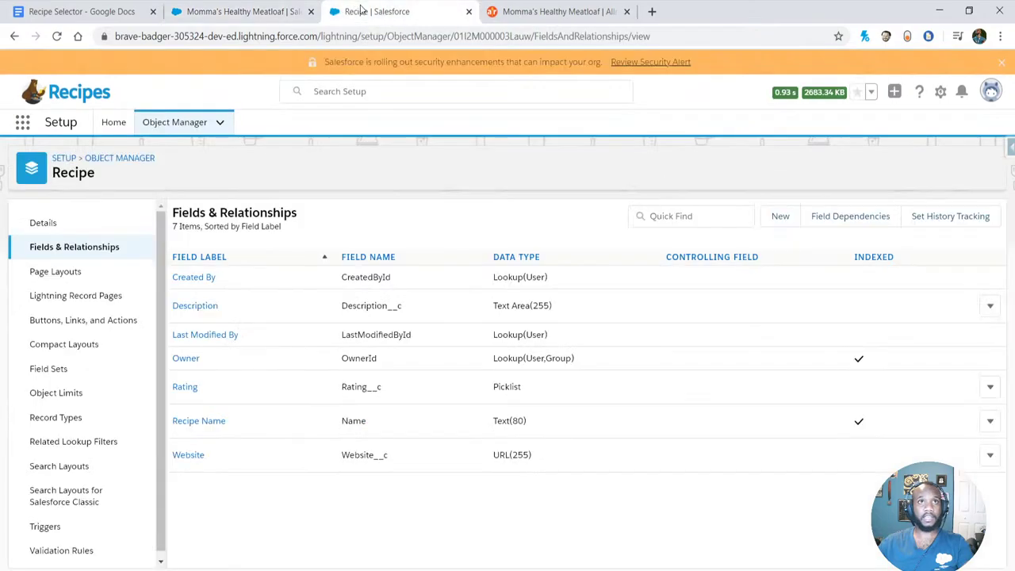
# - Find Session Settings from Setup Home by searching 'sess' in Quick Find
pyautogui.click(111, 125)
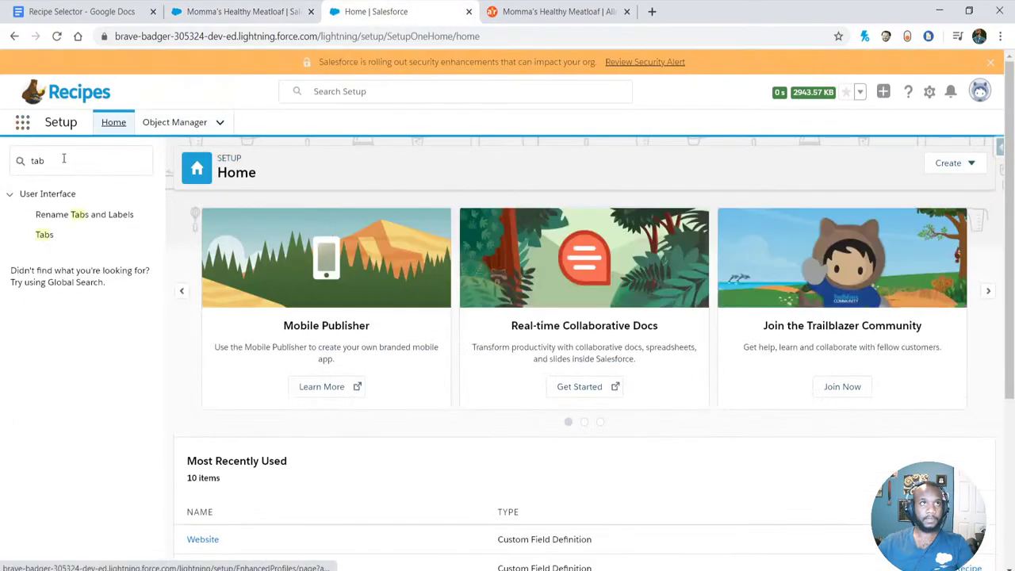
pyautogui.tripleClick(74, 159)
pyautogui.write('sess')
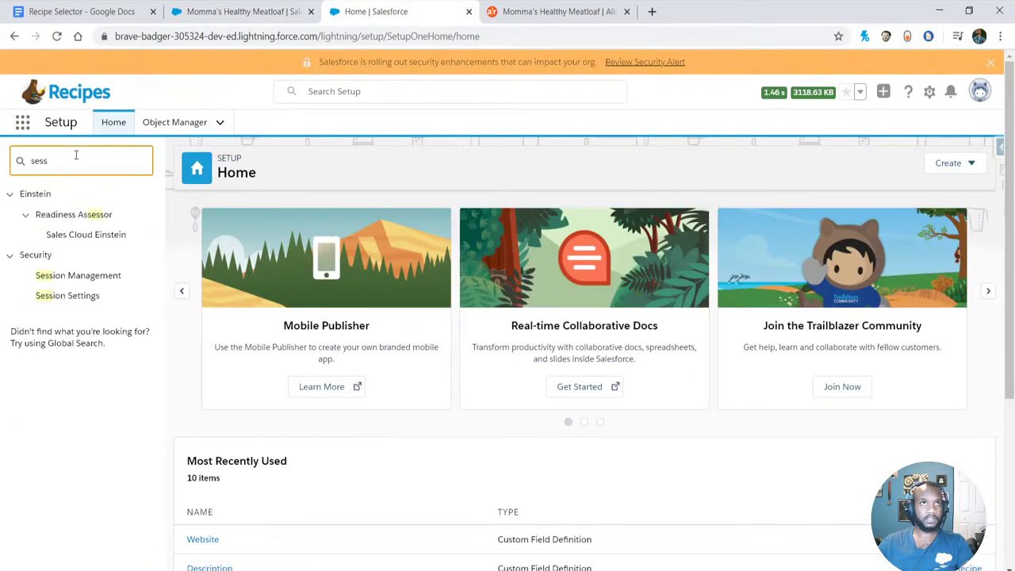
pyautogui.click(73, 297)
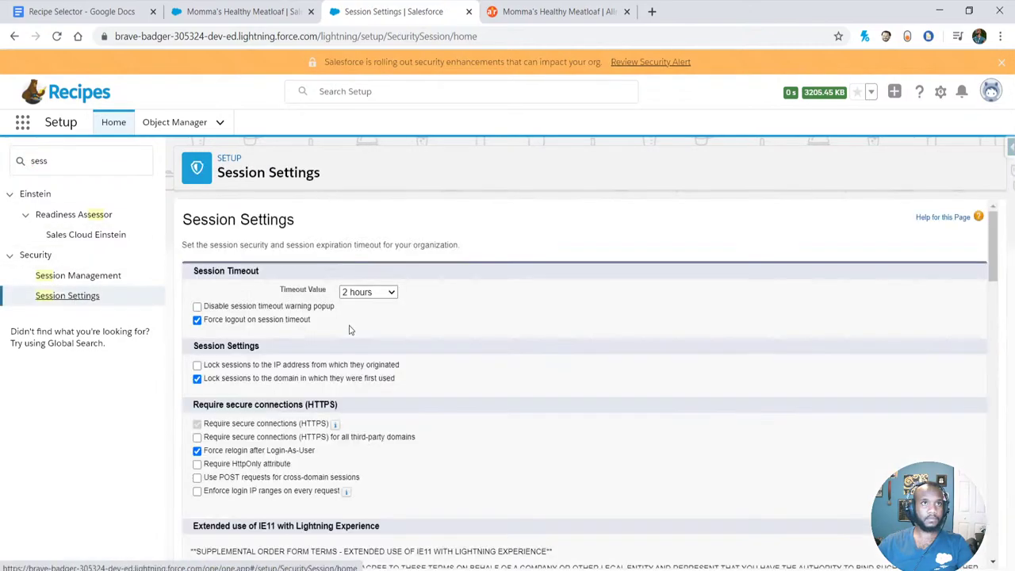
# - Locate the browser caching option with in-page search and save the session settings
pyautogui.scroll(-20, 349, 329)
pyautogui.scroll(4, 621, 418)
pyautogui.scroll(10, 621, 418)
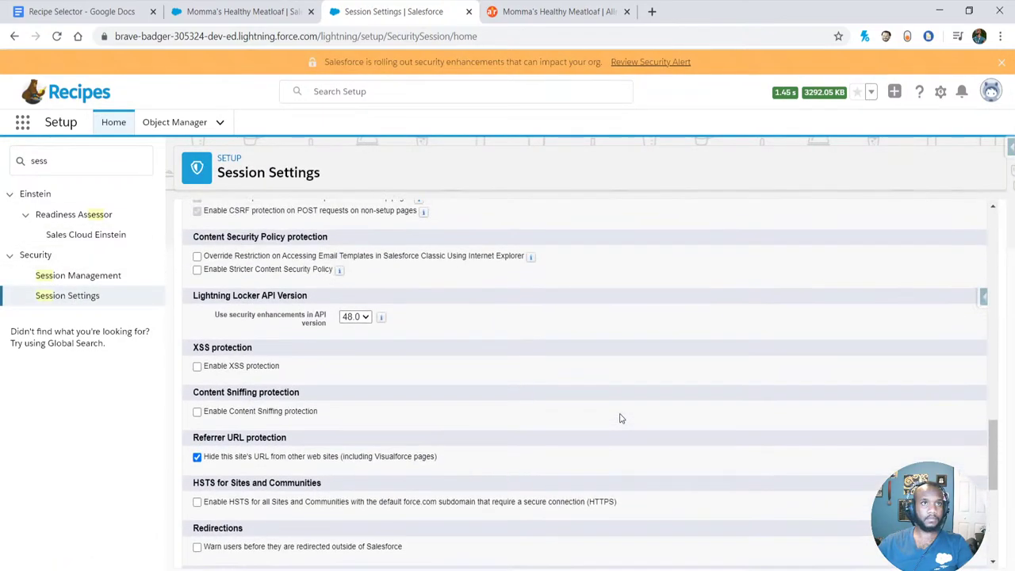
pyautogui.scroll(5, 613, 426)
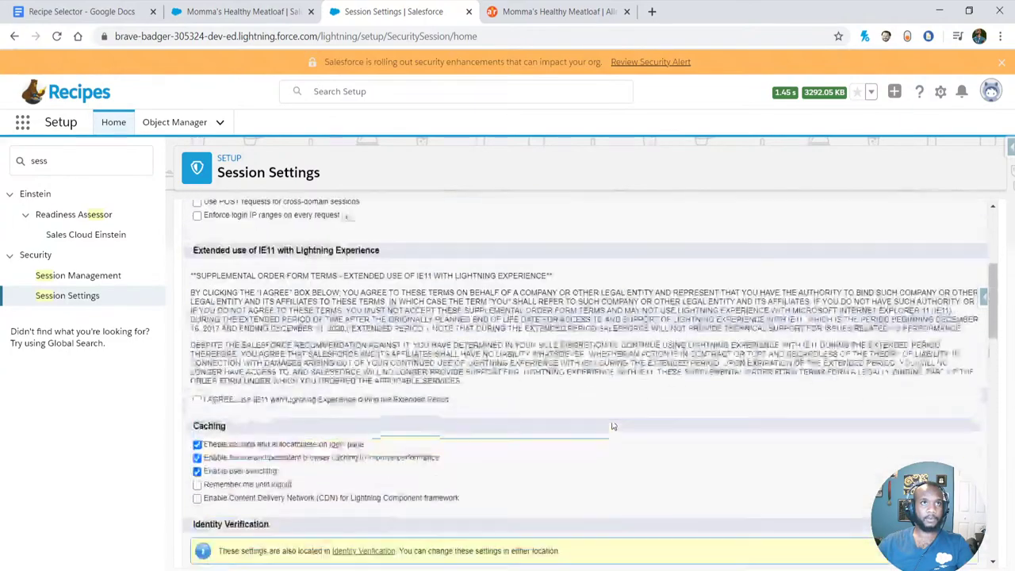
pyautogui.hotkey('ctrl', 'f')
pyautogui.write('cache')
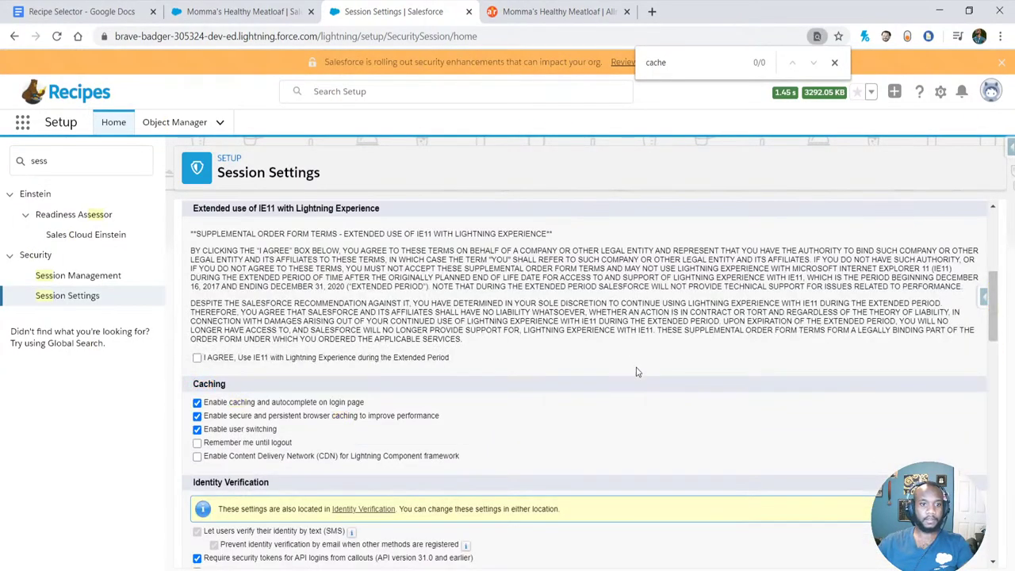
pyautogui.press('BackSpace')
pyautogui.press('BackSpace')
pyautogui.press('BackSpace')
pyautogui.press('BackSpace')
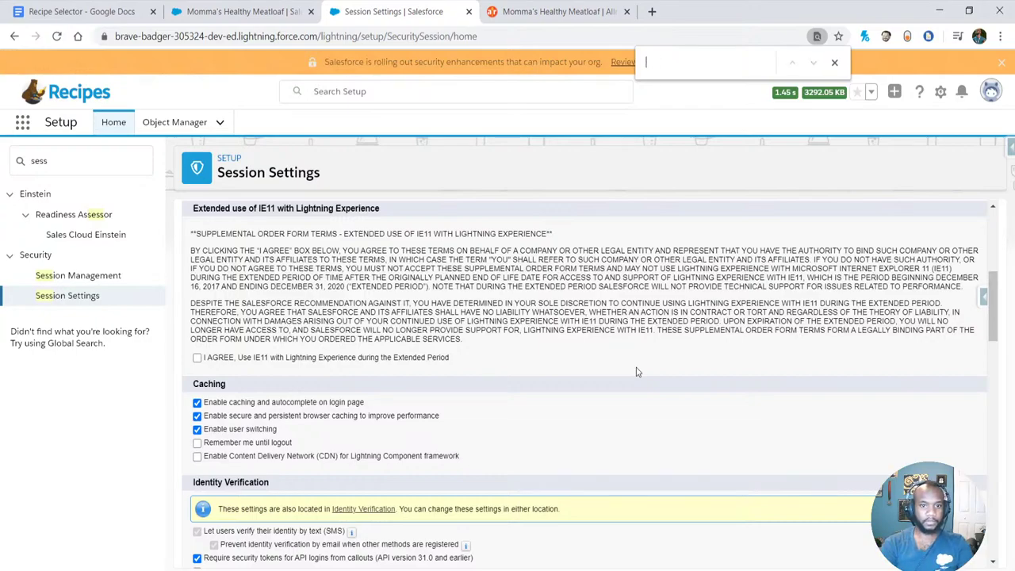
pyautogui.write('se')
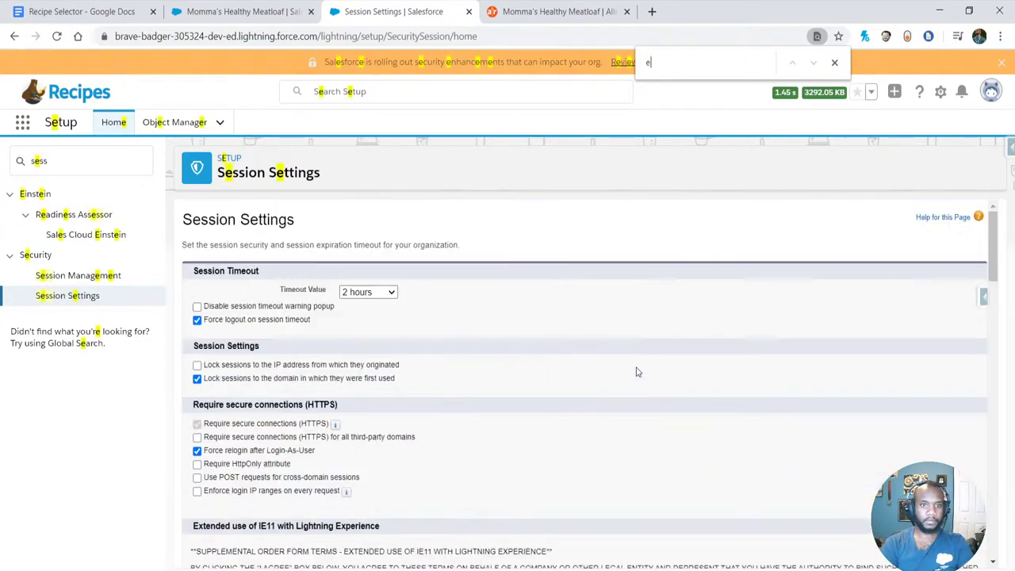
pyautogui.press('BackSpace')
pyautogui.press('BackSpace')
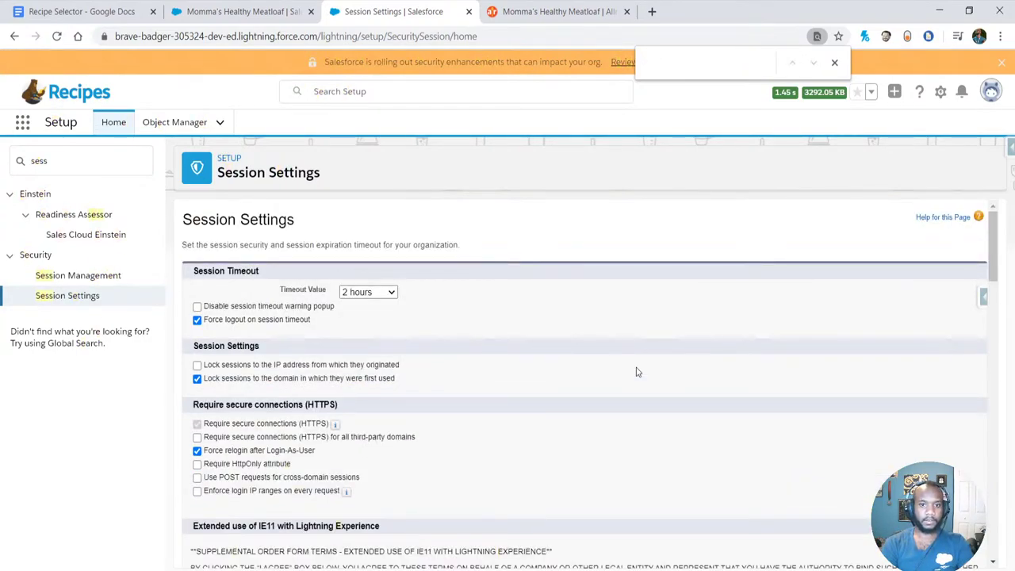
pyautogui.write('improve')
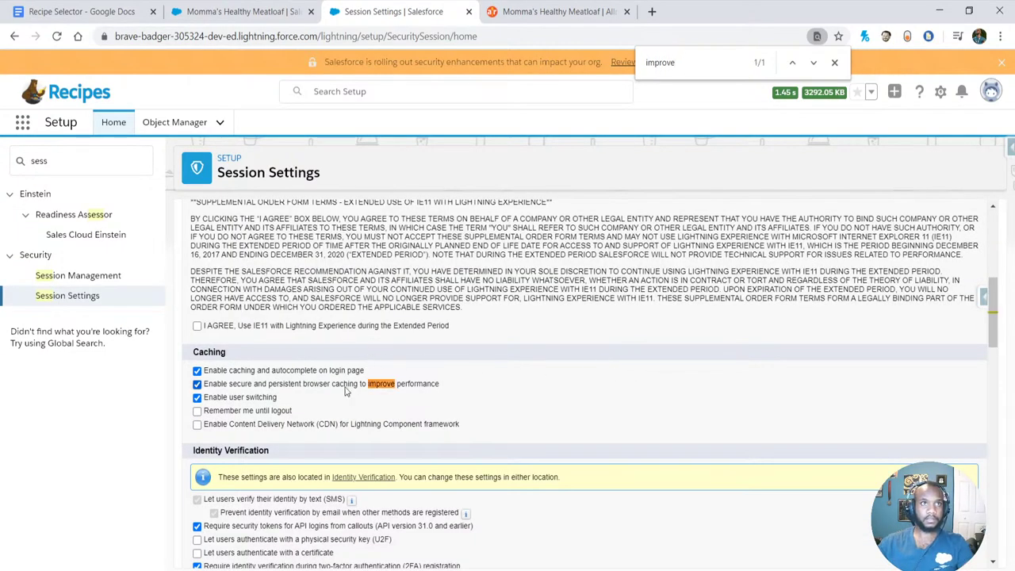
pyautogui.scroll(-8, 349, 347)
pyautogui.scroll(-5, 349, 347)
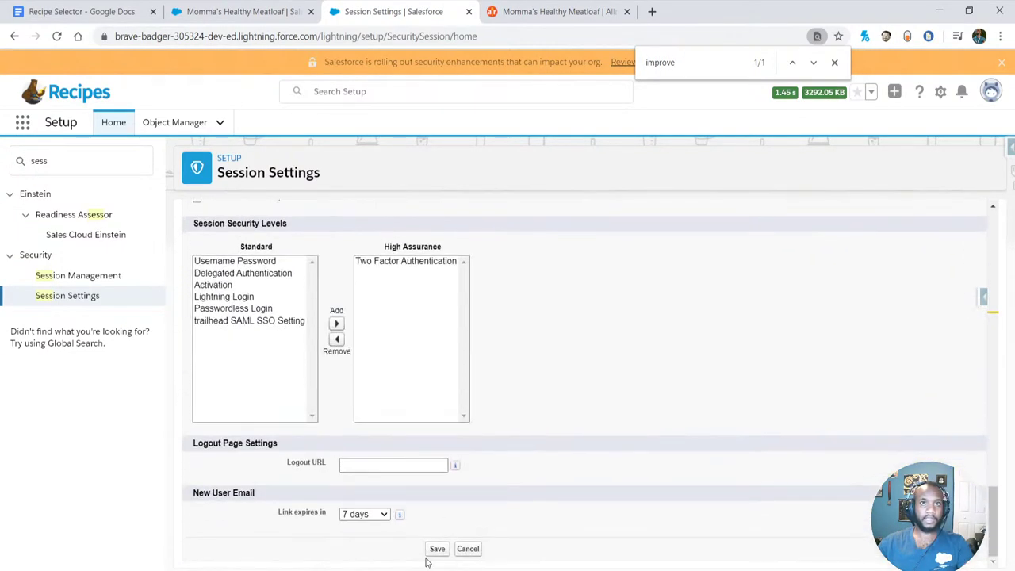
pyautogui.click(437, 549)
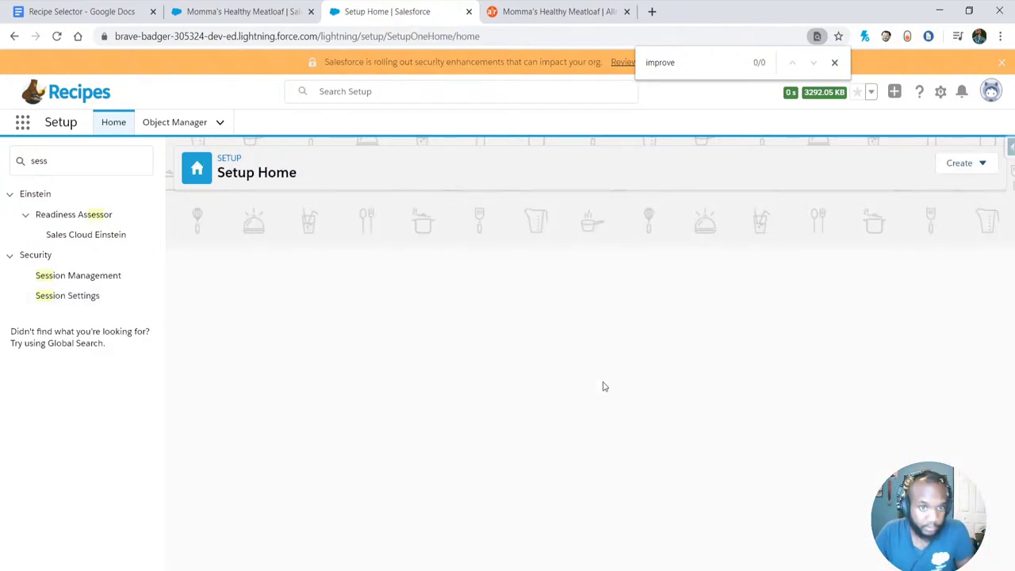
# - Set the meatloaf recipe's Rating to 4, save, and reopen its Edit dialog
pyautogui.click(835, 62)
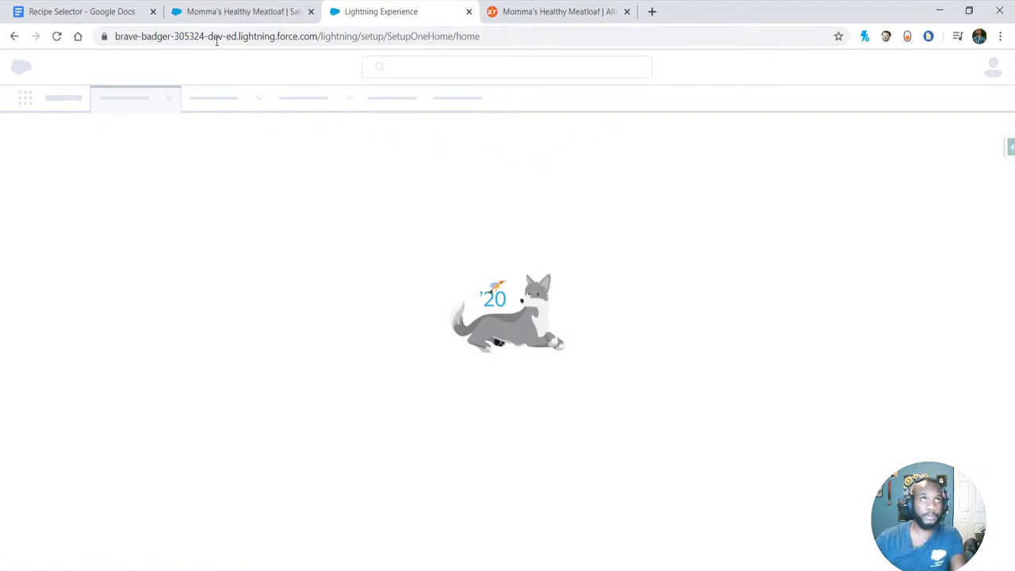
pyautogui.click(212, 13)
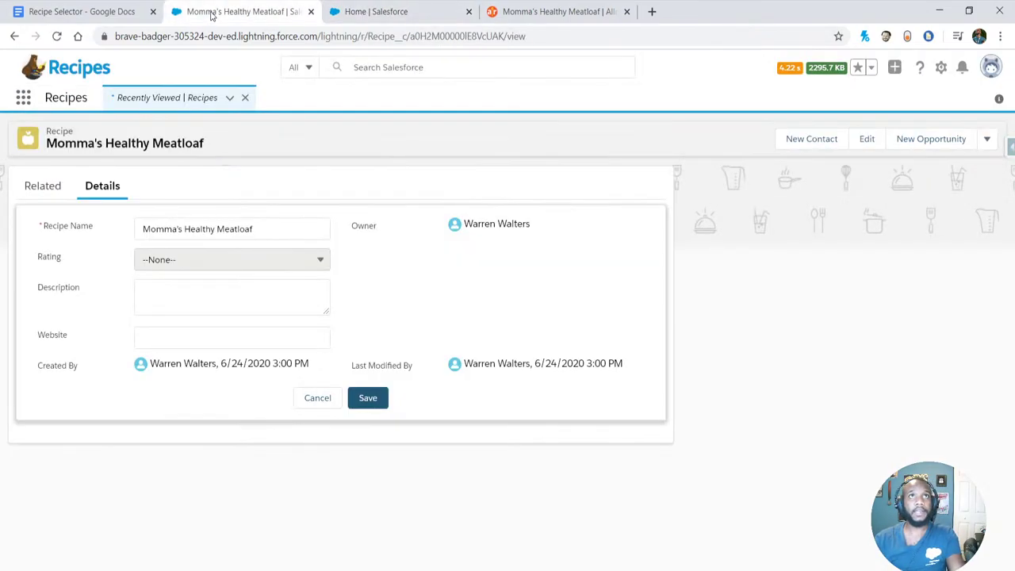
pyautogui.click(56, 35)
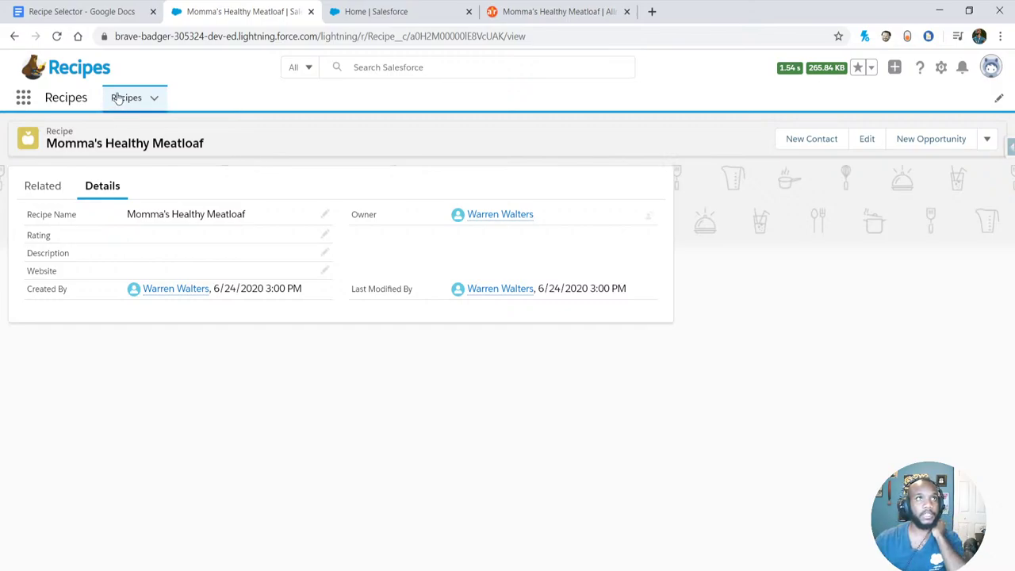
pyautogui.doubleClick(297, 232)
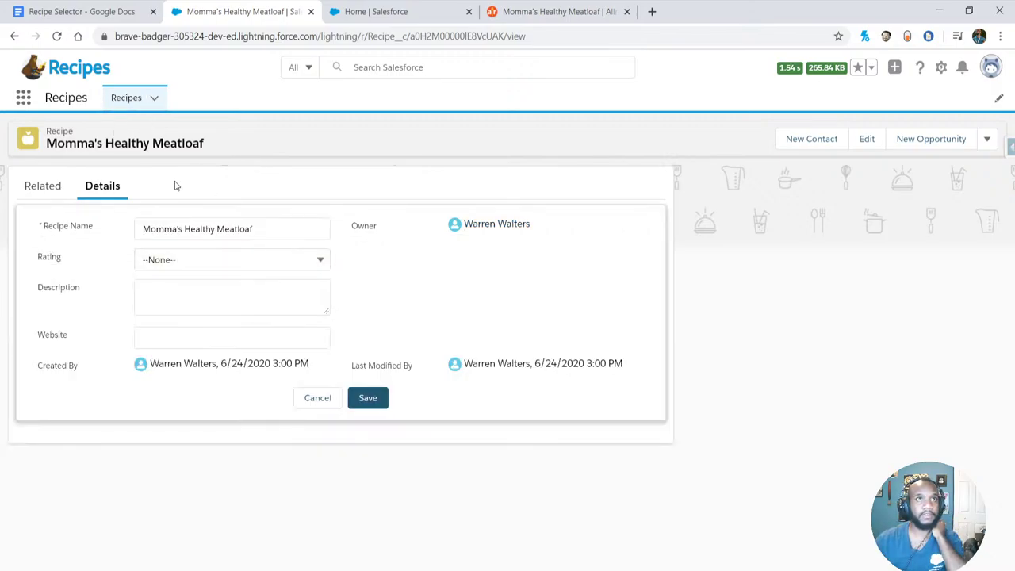
pyautogui.click(206, 261)
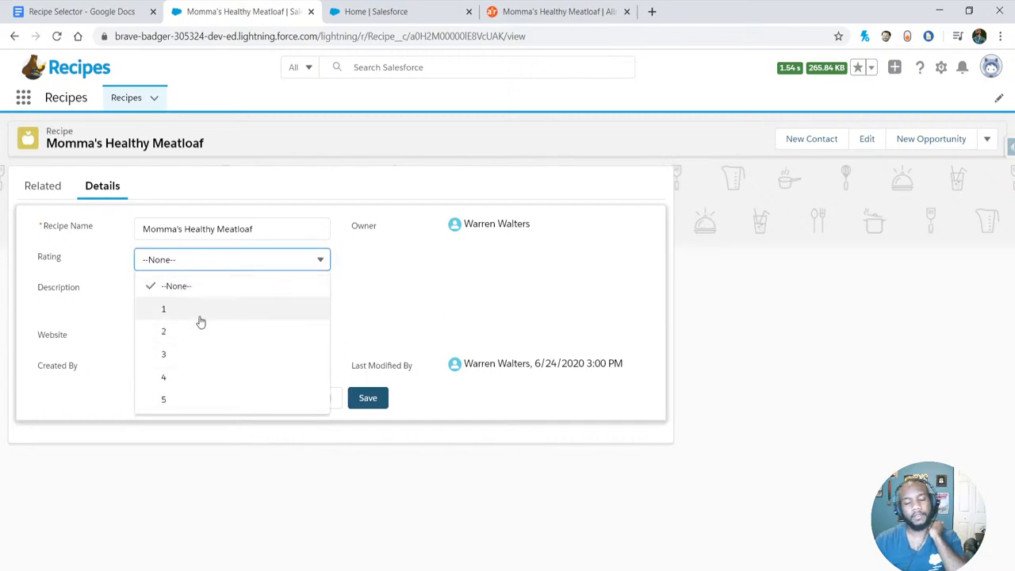
pyautogui.click(167, 378)
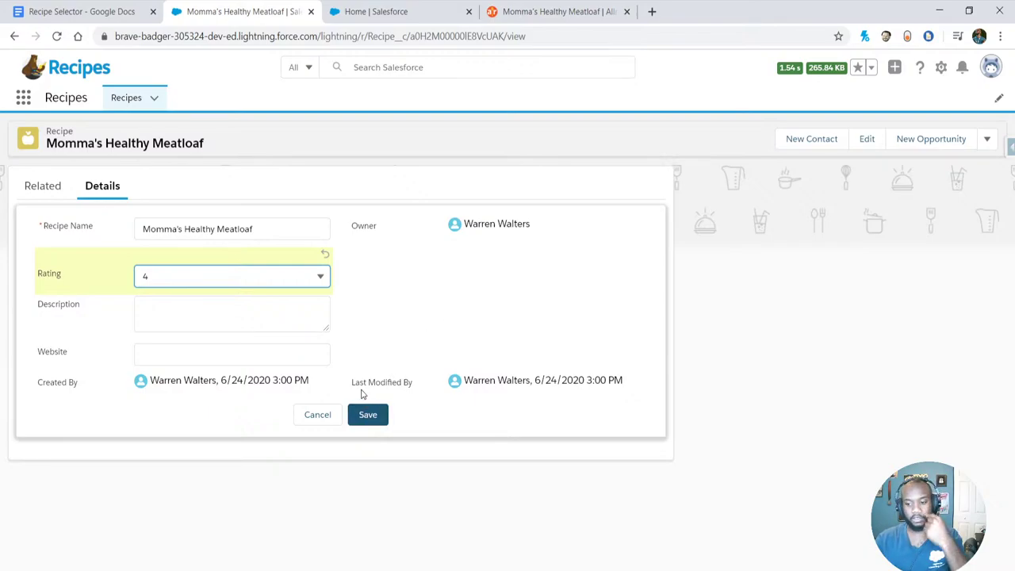
pyautogui.click(367, 415)
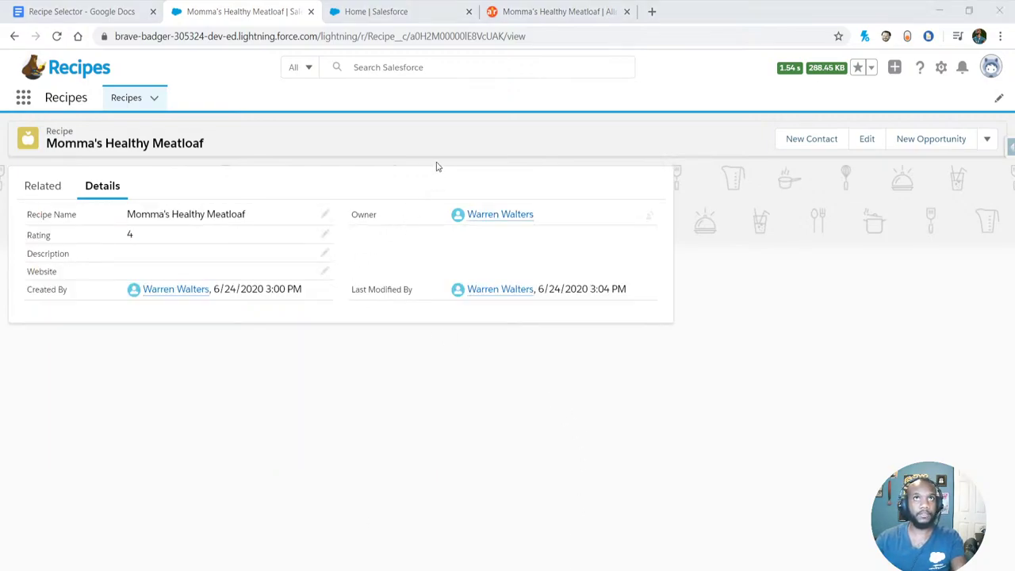
pyautogui.click(569, 35)
pyautogui.click(795, 381)
# - Paste the Allrecipes one-line description into the meatloaf recipe's Description field
pyautogui.click(867, 139)
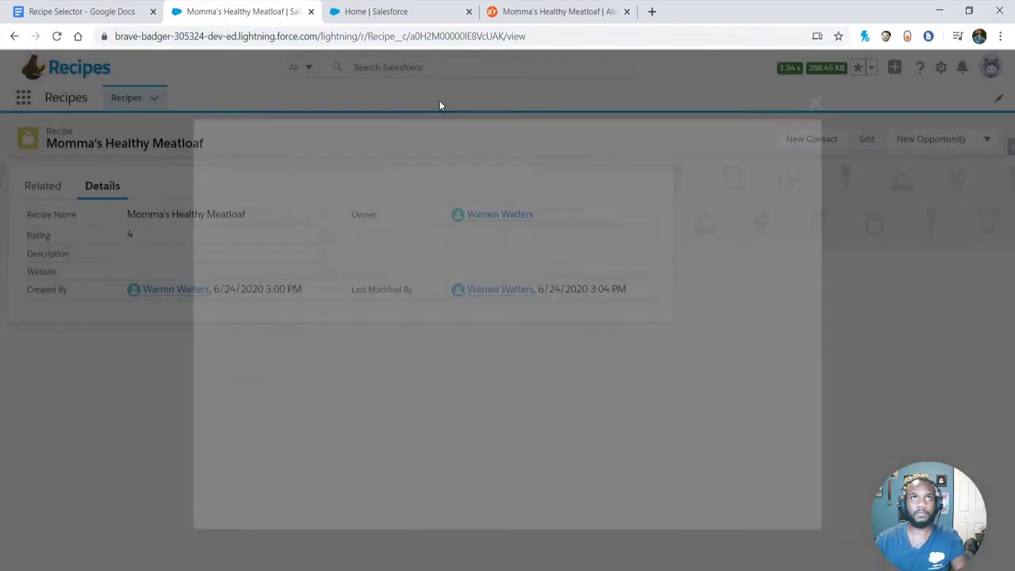
pyautogui.click(413, 21)
pyautogui.click(555, 16)
pyautogui.click(419, 249)
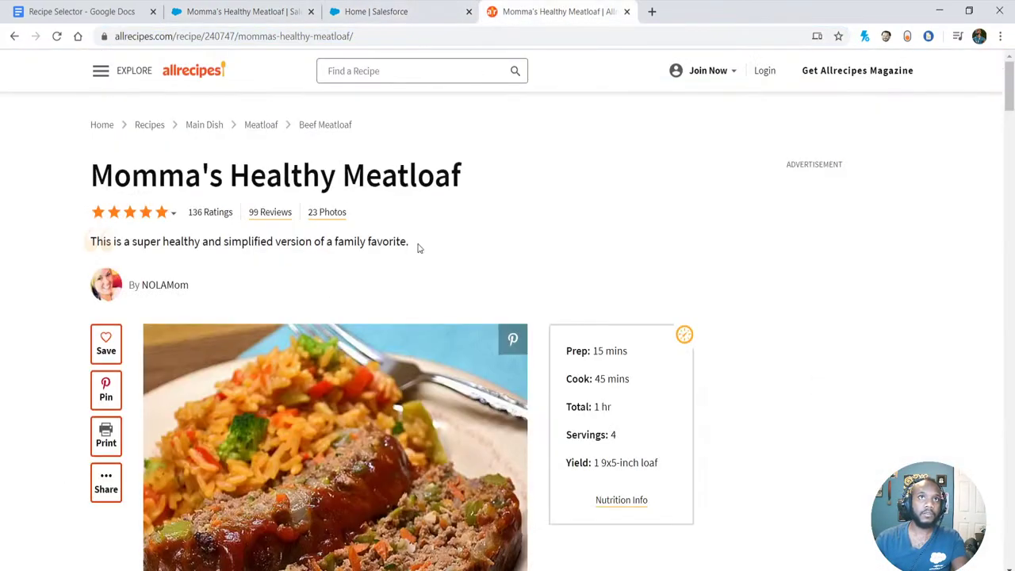
pyautogui.moveTo(419, 248); pyautogui.dragTo(91, 243)
pyautogui.hotkey('ctrl', 'c')
pyautogui.click(238, 11)
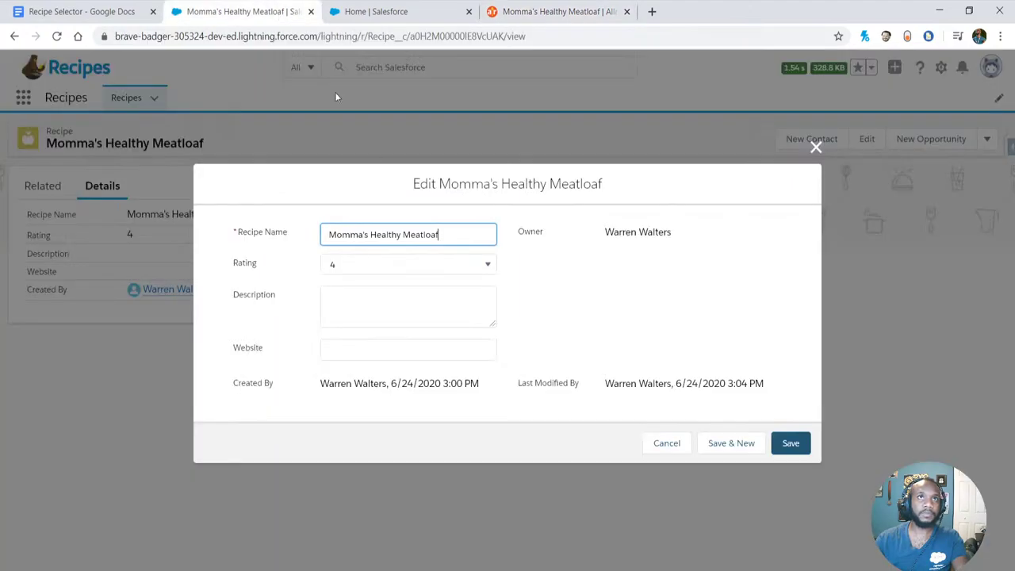
pyautogui.click(408, 322)
pyautogui.hotkey('ctrl', 'v')
# - Paste the Allrecipes URL into Website, save the recipe, and open the Recipes list
pyautogui.click(580, 16)
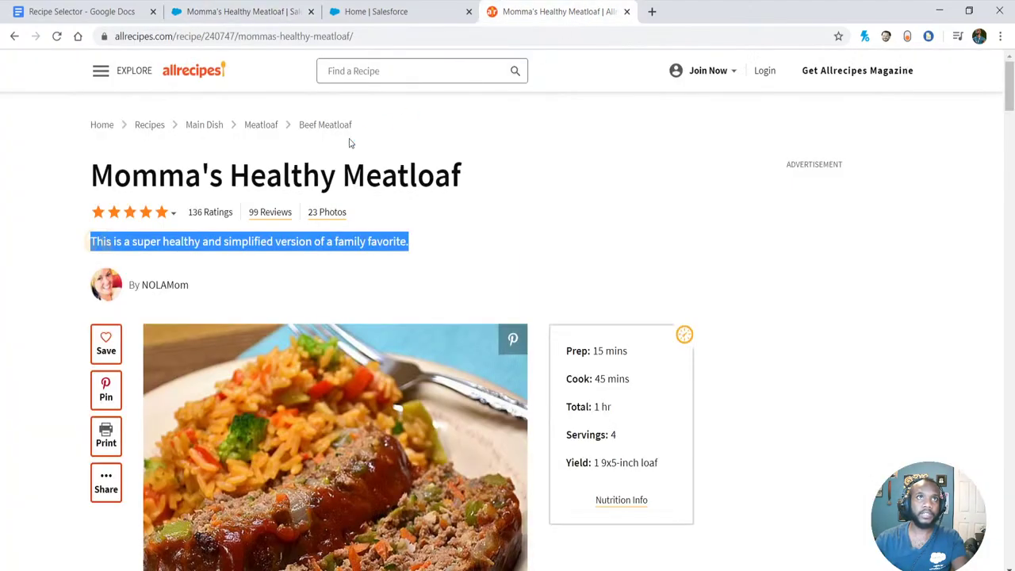
pyautogui.click(267, 36)
pyautogui.click(265, 12)
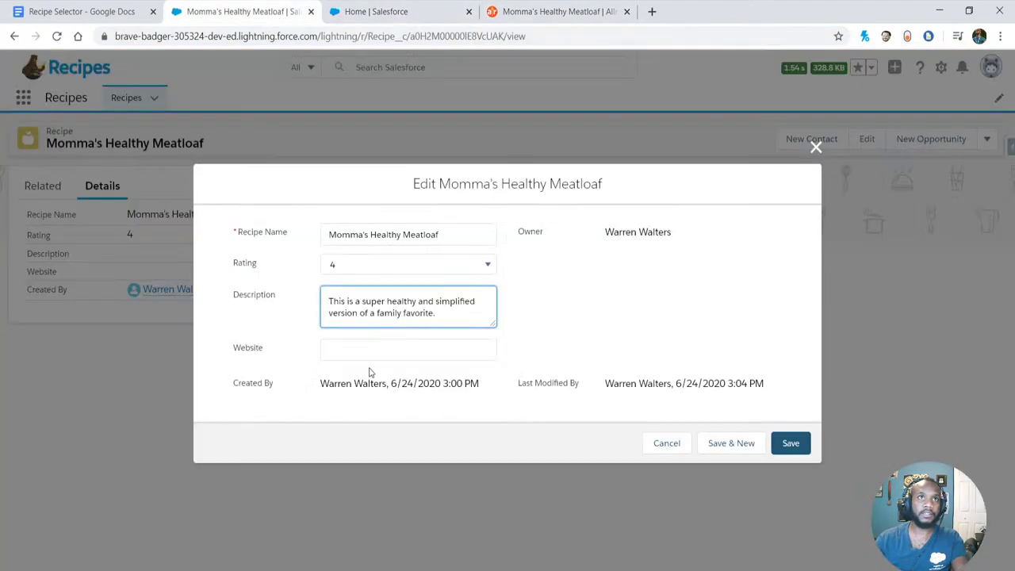
pyautogui.click(460, 351)
pyautogui.write('https://www.allrecipes.com/recipe/240747/mommas-healthy-meatloaf/')
pyautogui.click(797, 444)
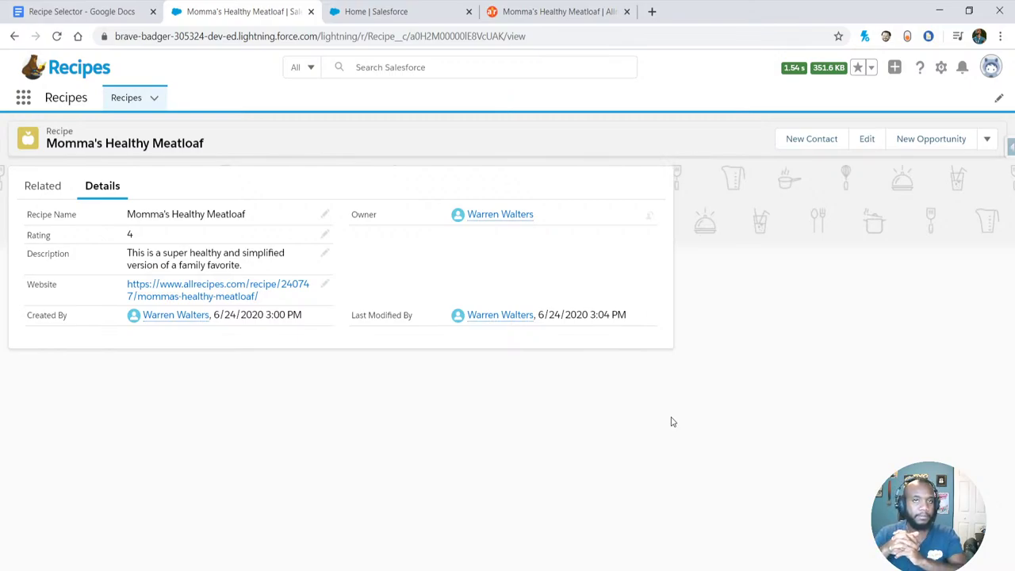
pyautogui.click(140, 99)
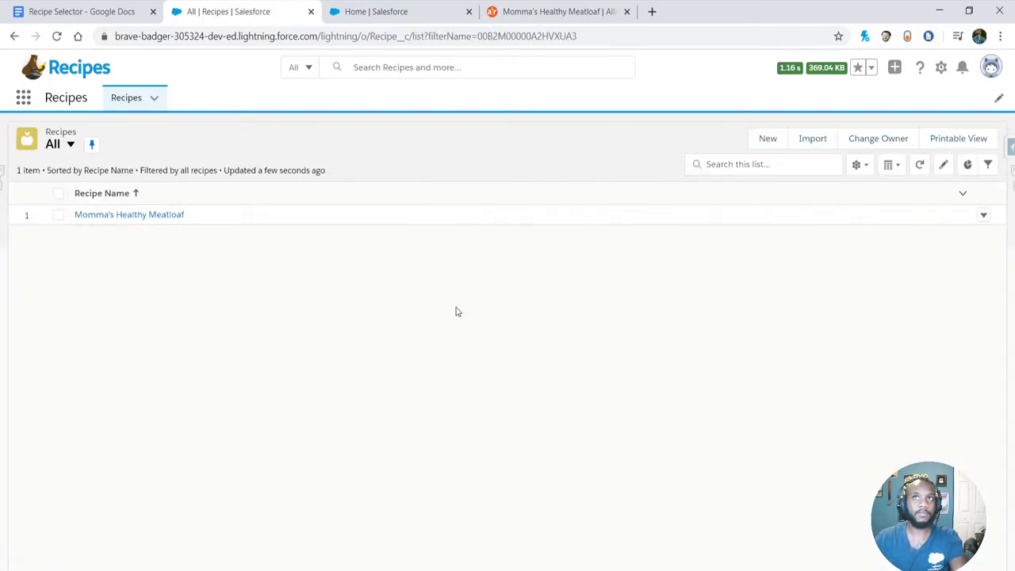
# - Add Rating and Website as visible columns in the All recipes list view
pyautogui.click(860, 166)
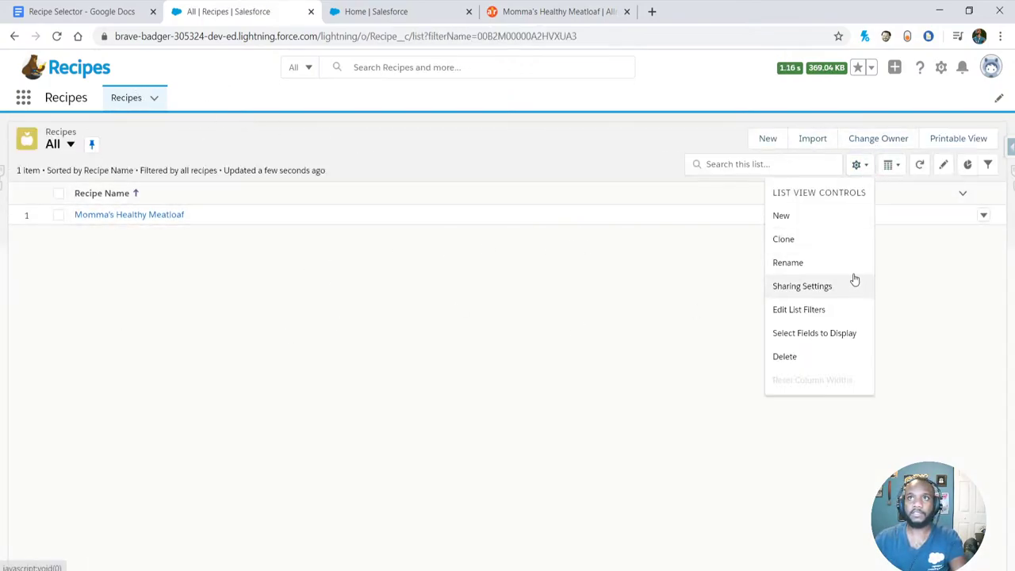
pyautogui.click(829, 334)
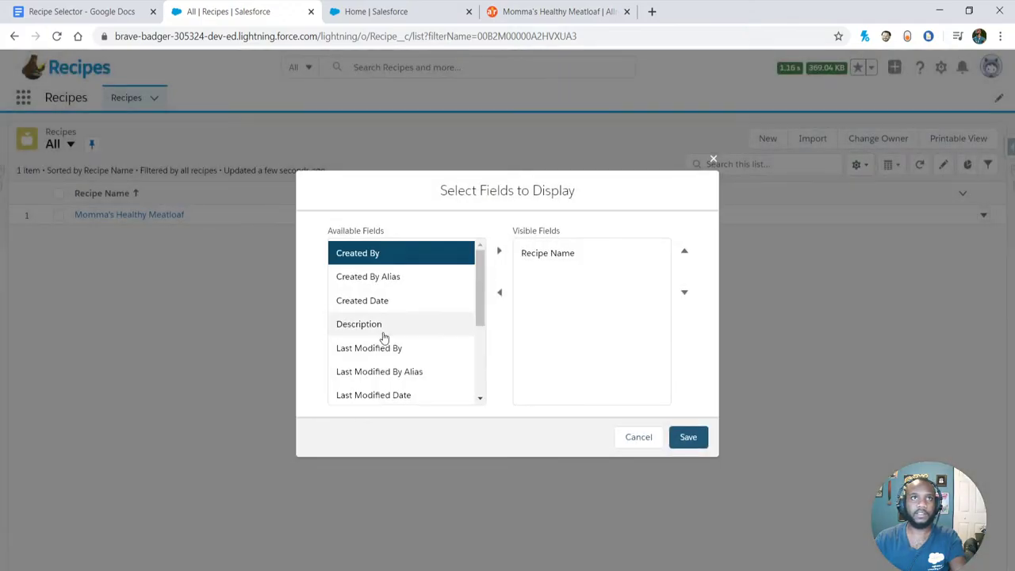
pyautogui.scroll(-3, 384, 338)
pyautogui.click(405, 343)
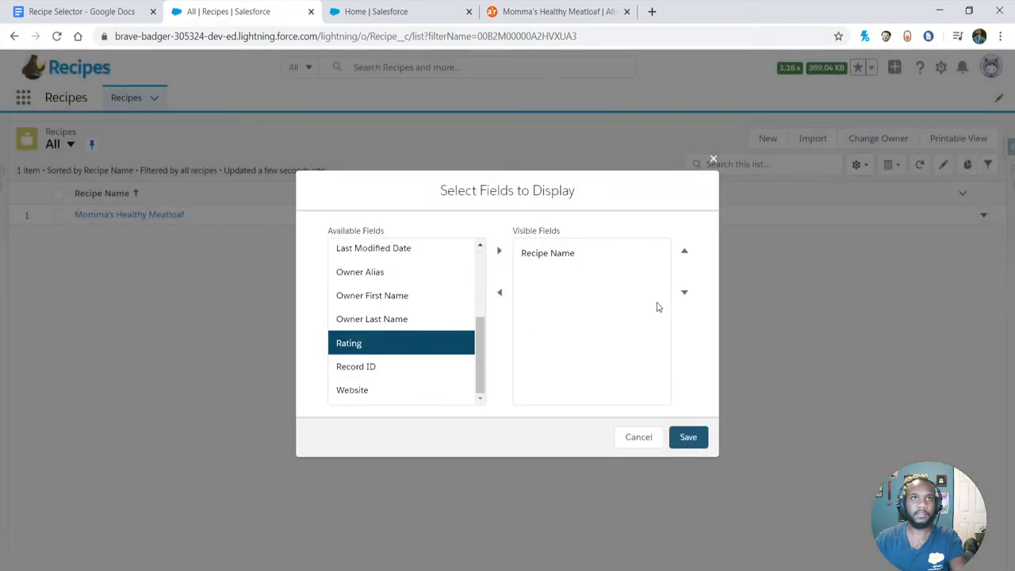
pyautogui.click(499, 251)
pyautogui.click(376, 390)
pyautogui.scroll(5, 396, 333)
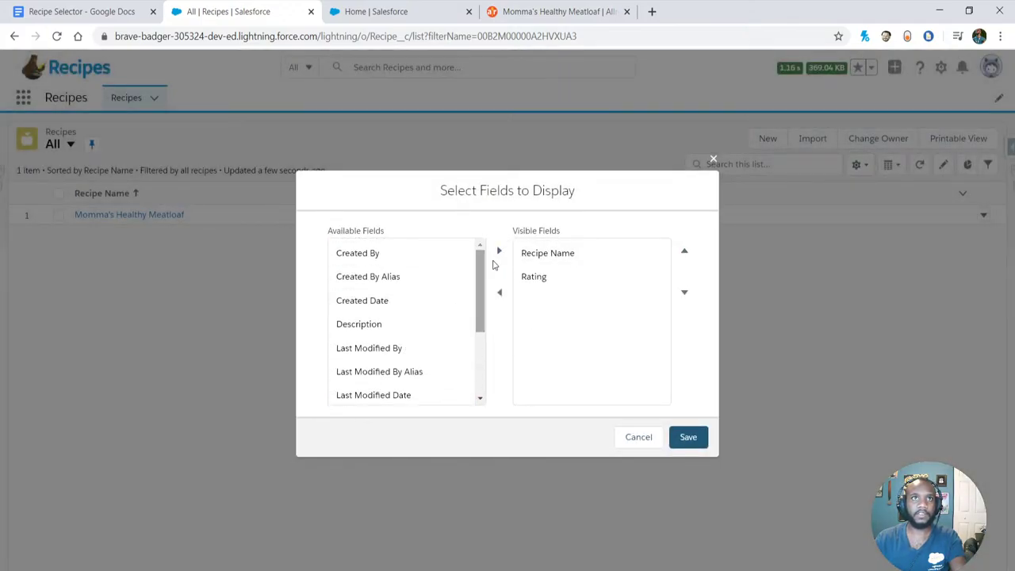
pyautogui.click(498, 252)
pyautogui.click(688, 437)
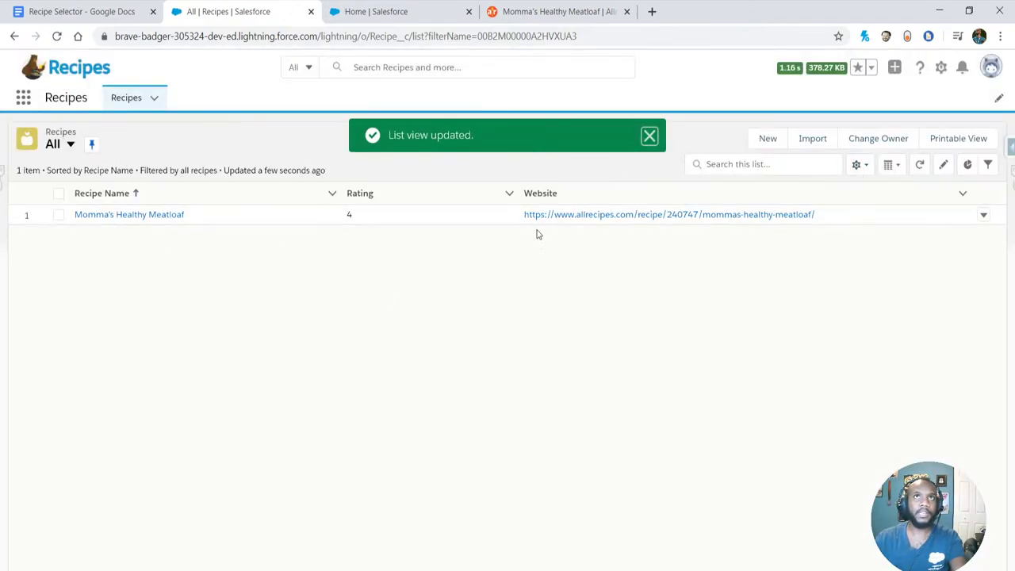
pyautogui.click(576, 20)
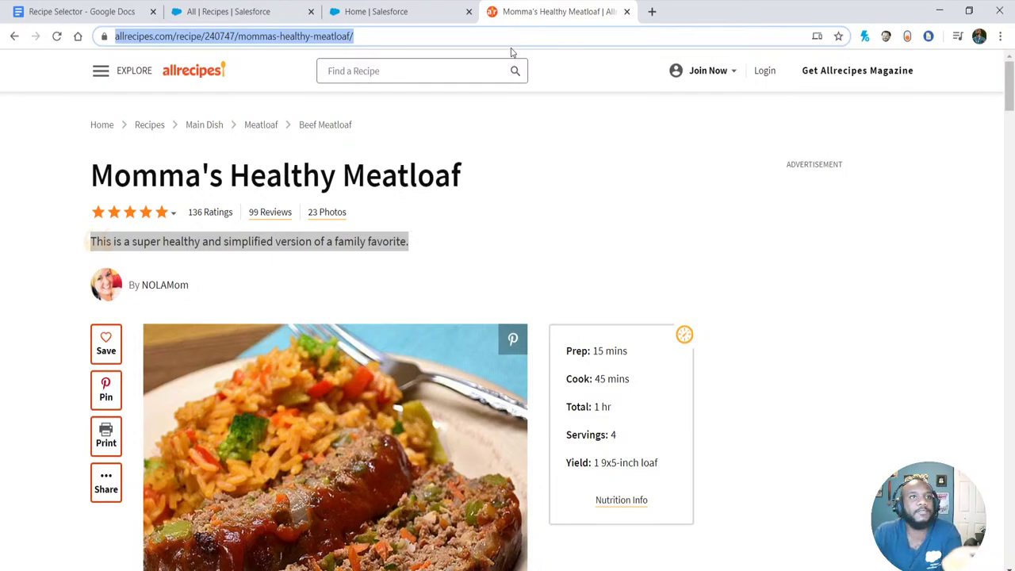
# - Search 'lemon pepper chicken recipe' and select the Lemon Pepper Chicken title on Delish
pyautogui.write('lemon pe')
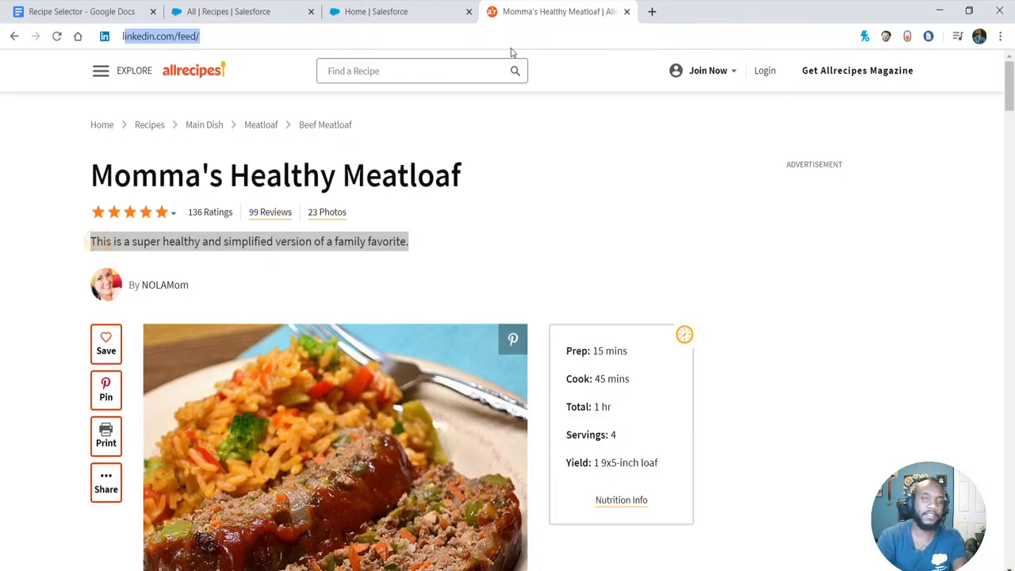
pyautogui.write('pp')
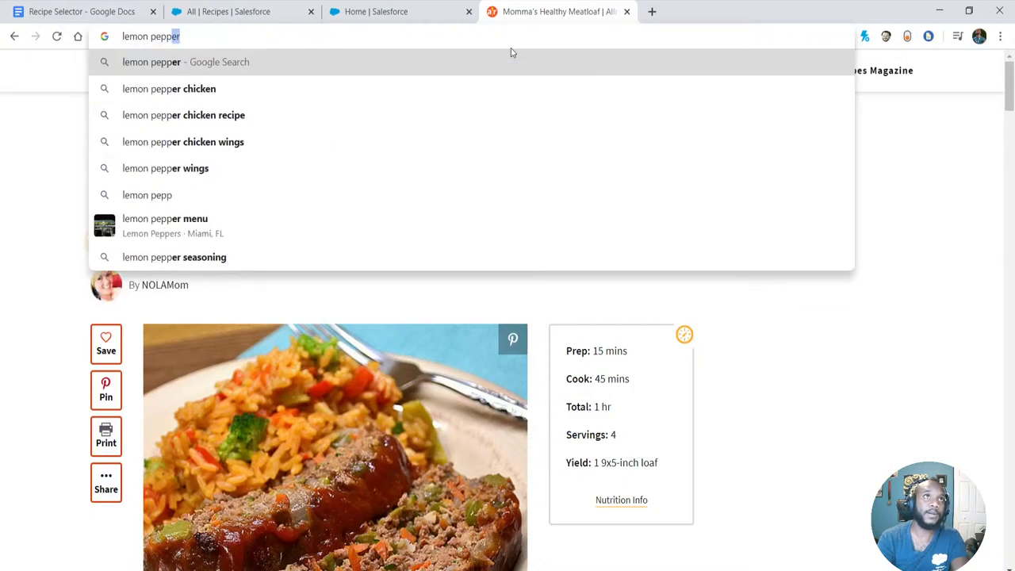
pyautogui.write('er chicken')
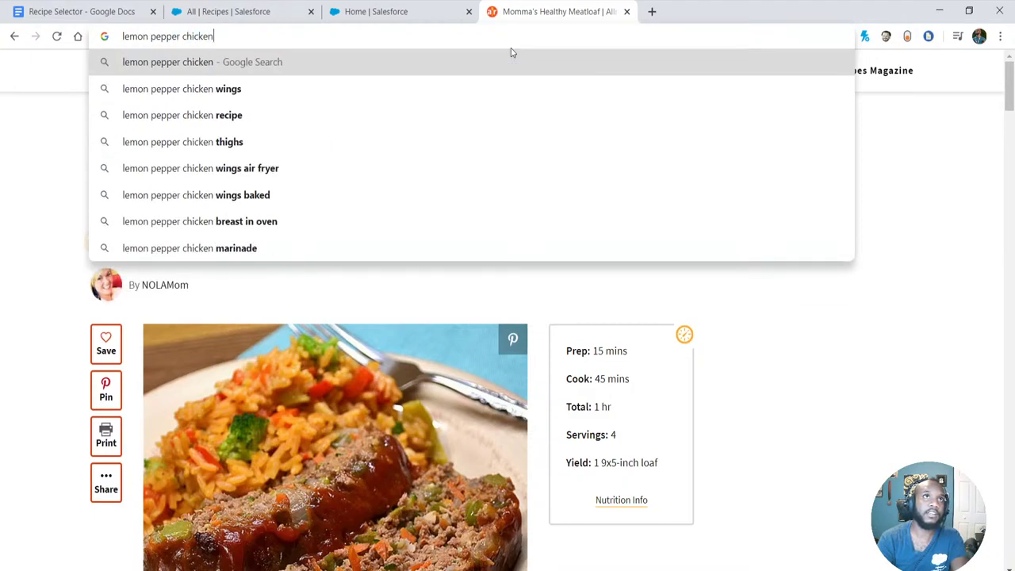
pyautogui.press('Down')
pyautogui.press('Down')
pyautogui.press('Return')
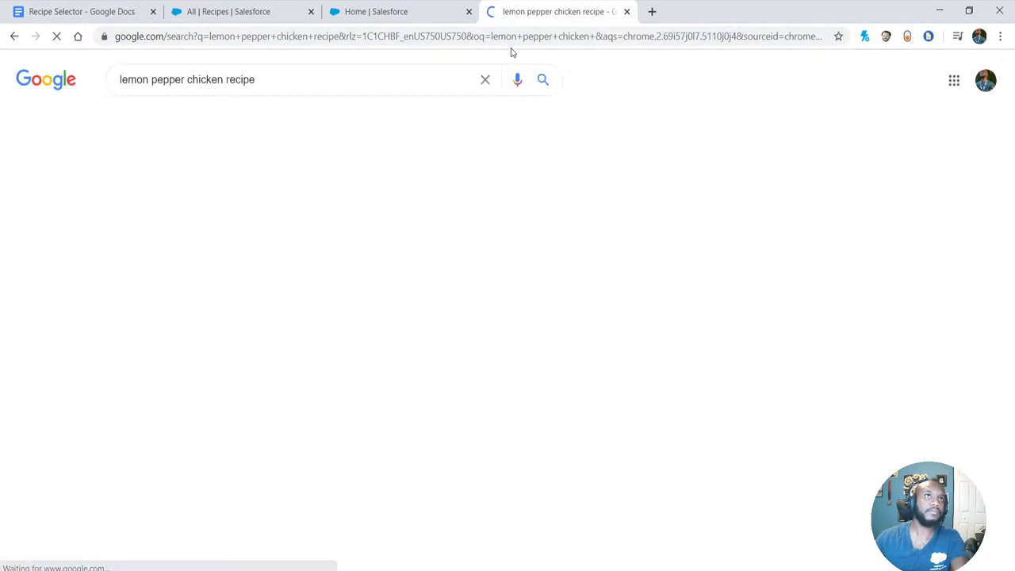
pyautogui.scroll(-3, 68, 262)
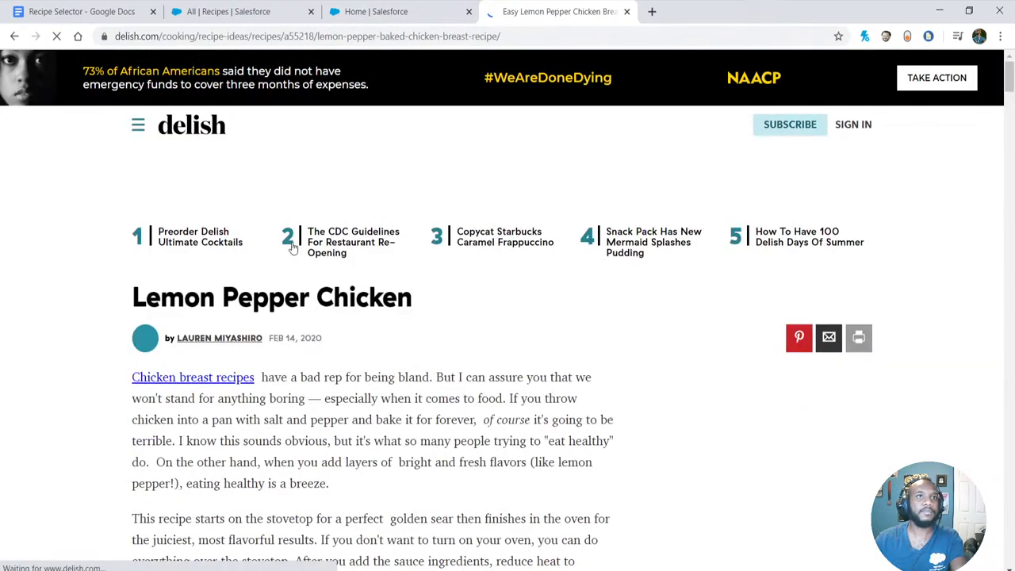
pyautogui.scroll(-10, 311, 255)
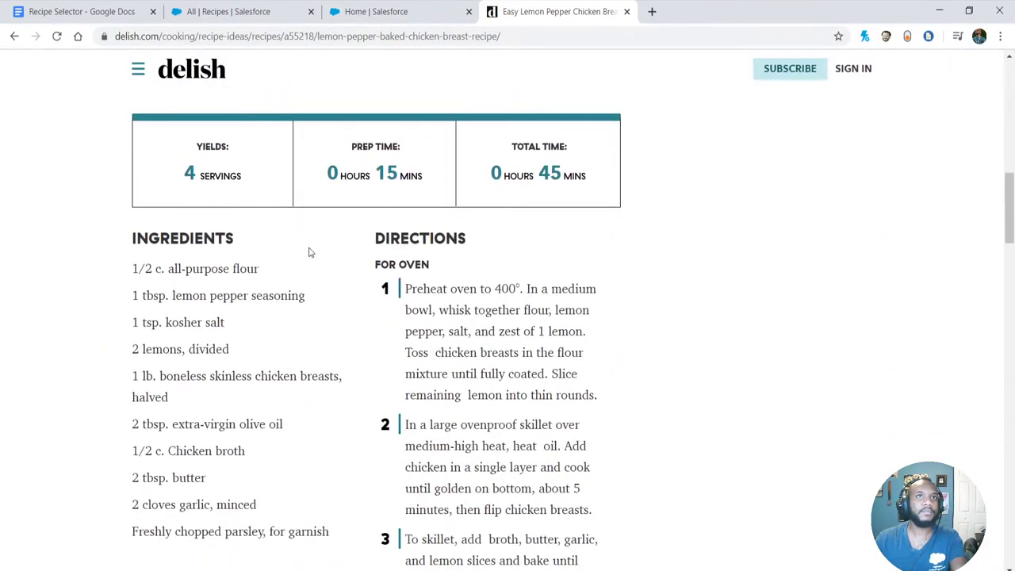
pyautogui.scroll(3, 311, 252)
pyautogui.scroll(5, 311, 252)
pyautogui.moveTo(438, 230); pyautogui.dragTo(196, 205)
pyautogui.hotkey('ctrl', 'c')
# - Create a new recipe named Lemon Pepper Chicken with a Rating of 5
pyautogui.click(252, 11)
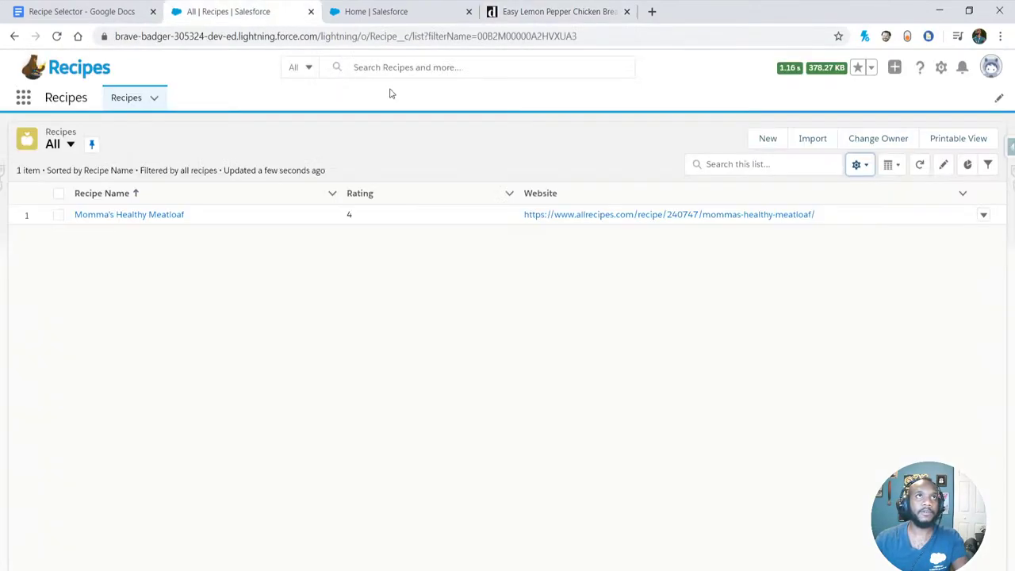
pyautogui.click(766, 138)
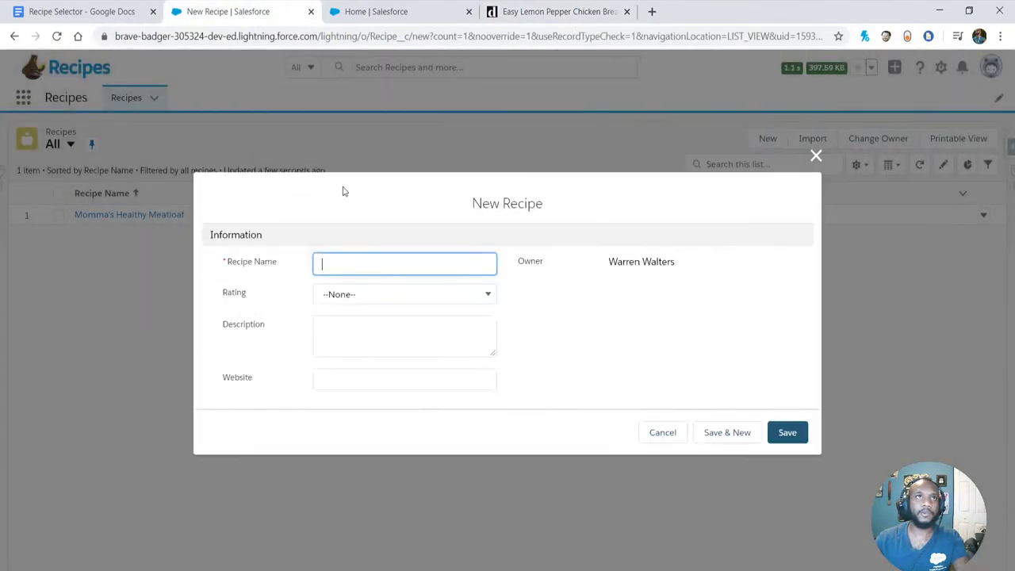
pyautogui.hotkey('ctrl', 'v')
pyautogui.click(395, 294)
pyautogui.click(346, 388)
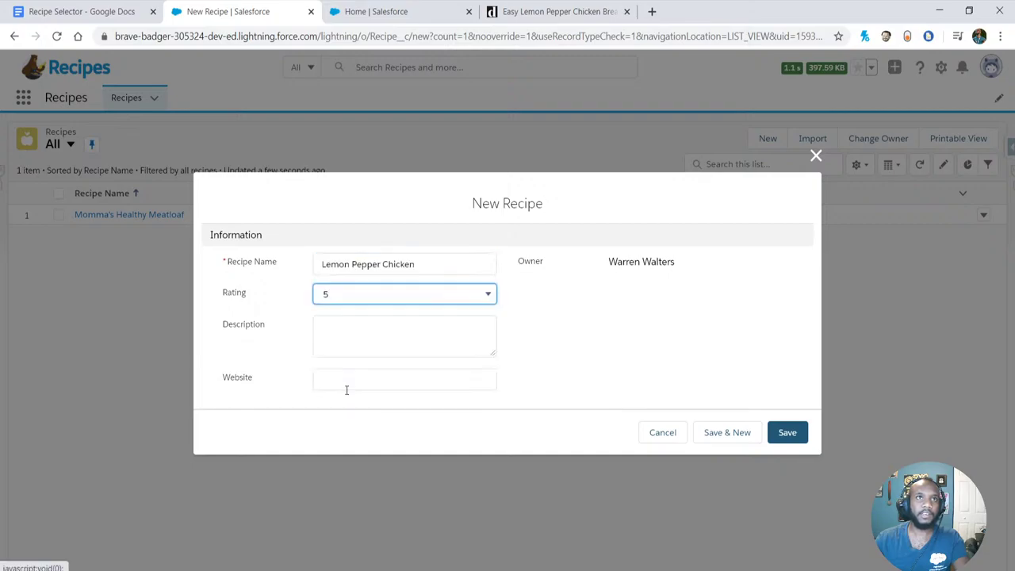
pyautogui.click(340, 336)
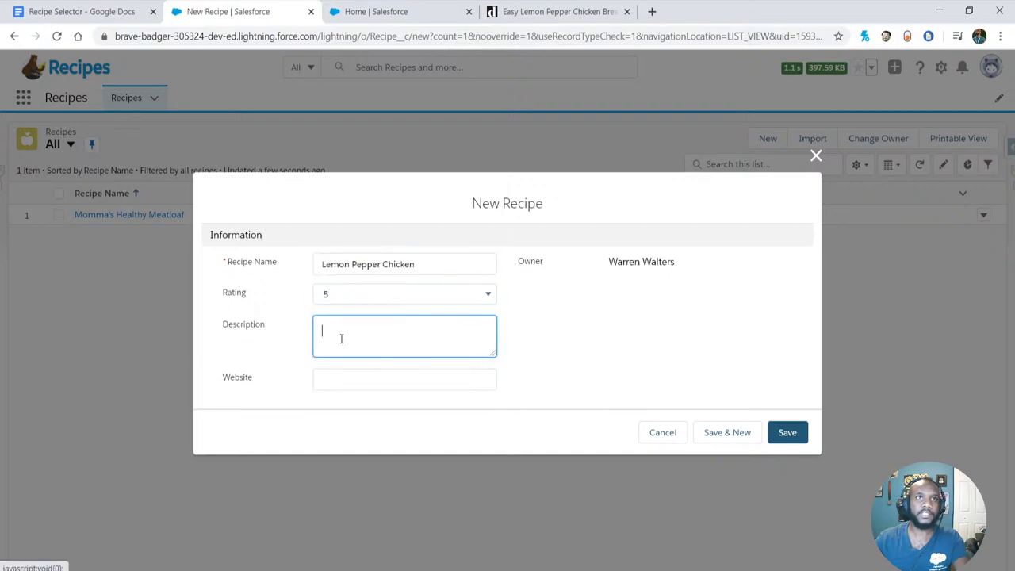
# - Paste the Delish introductory paragraph into the recipe's Description
pyautogui.click(576, 17)
pyautogui.scroll(-5, 341, 292)
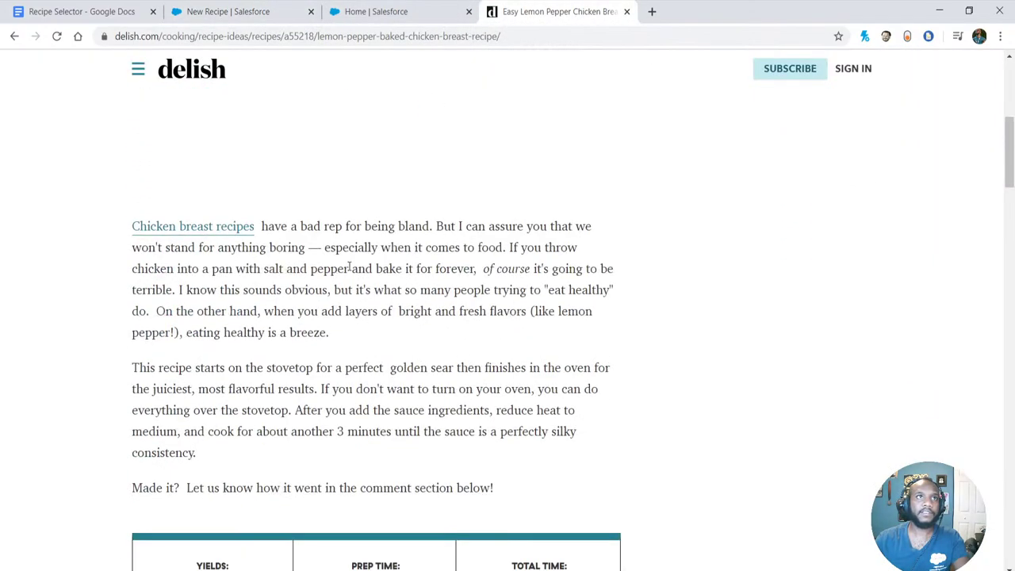
pyautogui.scroll(5, 203, 325)
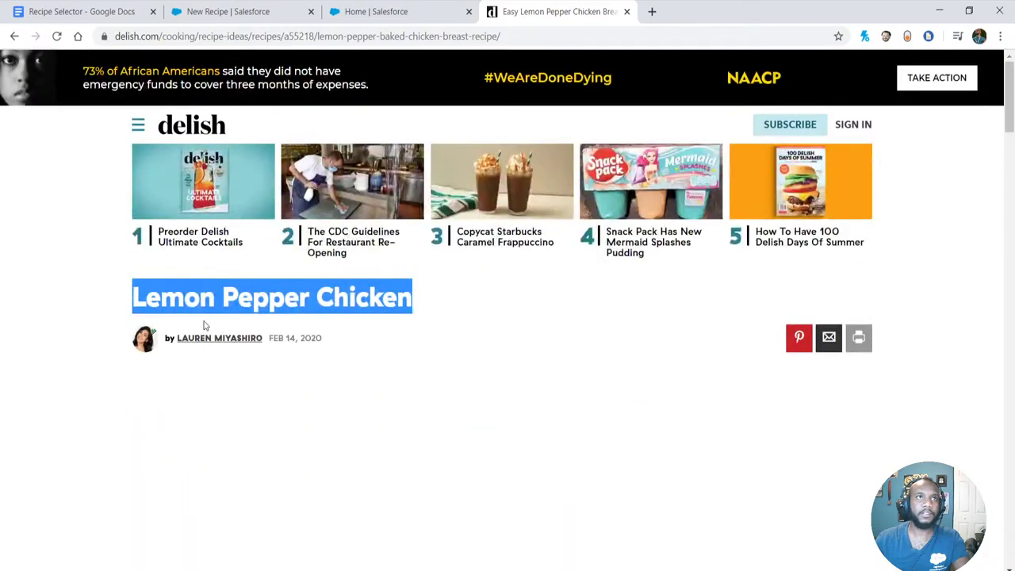
pyautogui.scroll(-5, 203, 325)
pyautogui.moveTo(353, 334); pyautogui.dragTo(90, 234)
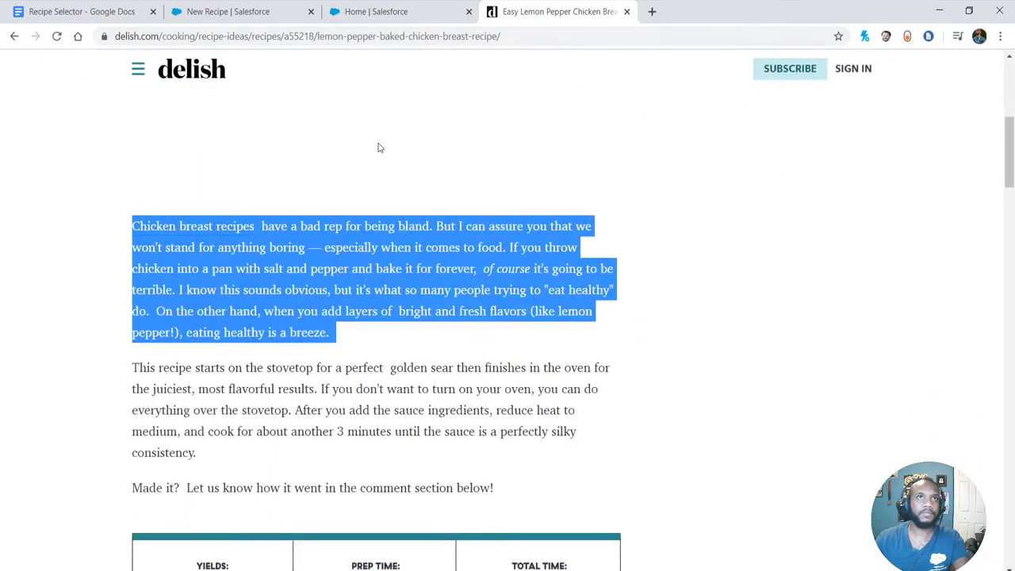
pyautogui.click(379, 11)
pyautogui.click(226, 11)
pyautogui.hotkey('ctrl', 'v')
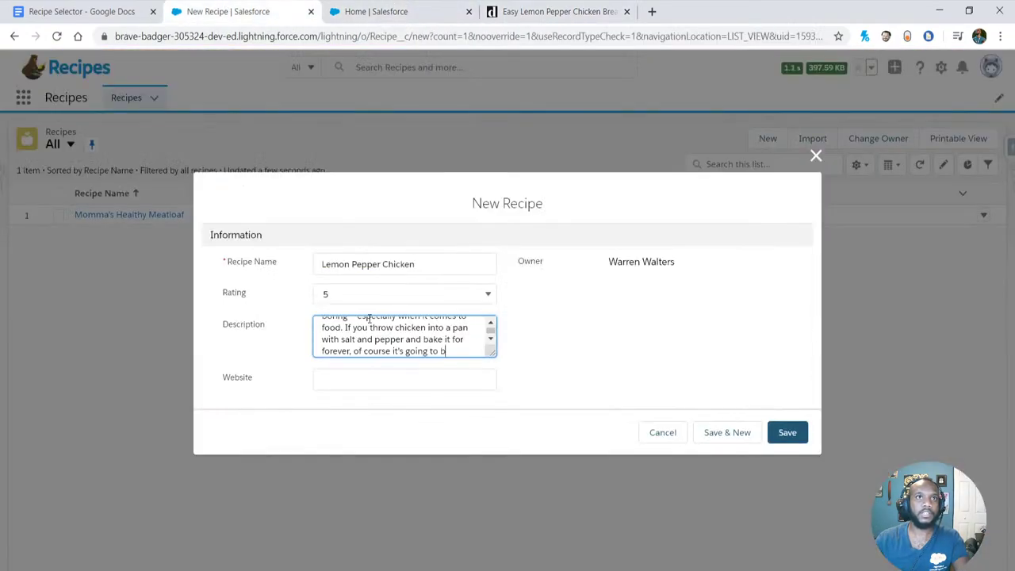
# - Paste the Delish link into Website, save the recipe, and return to the Recipes list
pyautogui.click(523, 11)
pyautogui.click(424, 36)
pyautogui.click(375, 11)
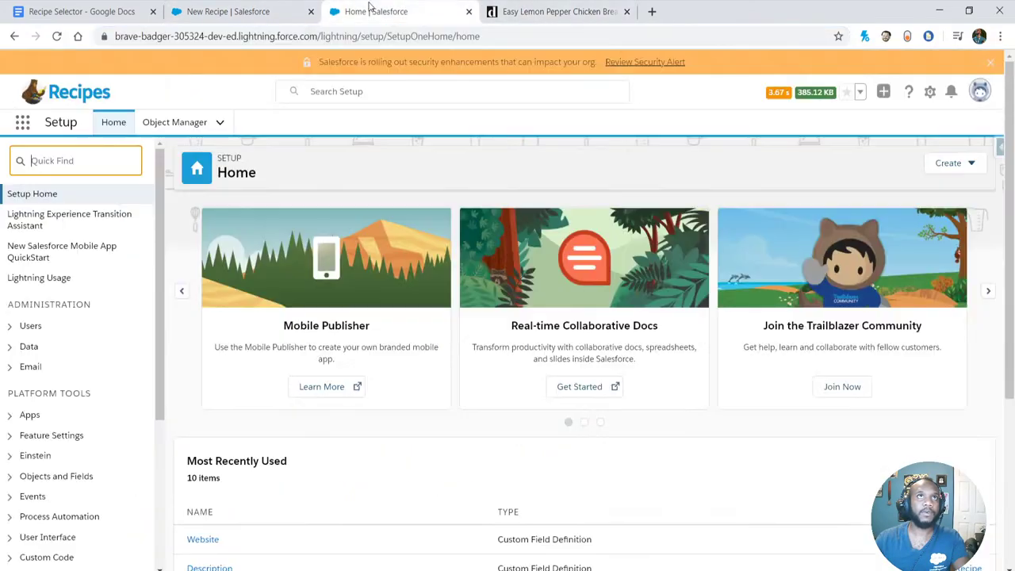
pyautogui.click(264, 8)
pyautogui.click(423, 385)
pyautogui.hotkey('ctrl', 'v')
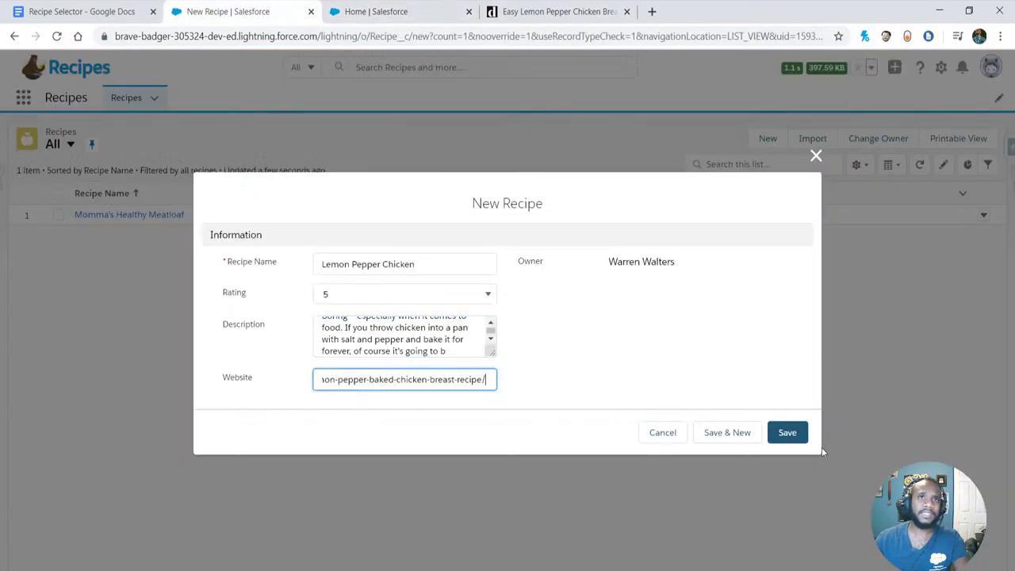
pyautogui.click(793, 435)
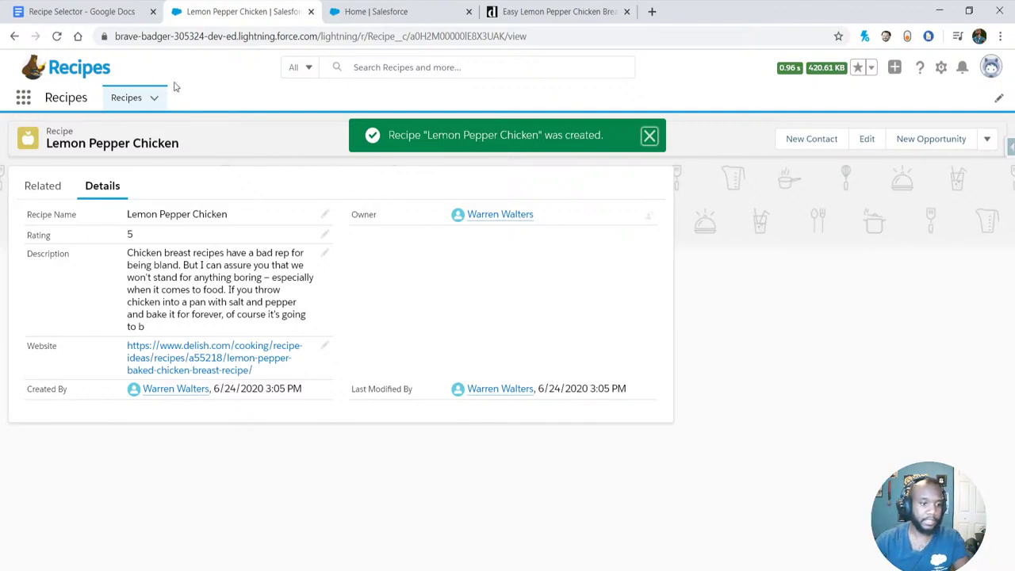
pyautogui.click(124, 97)
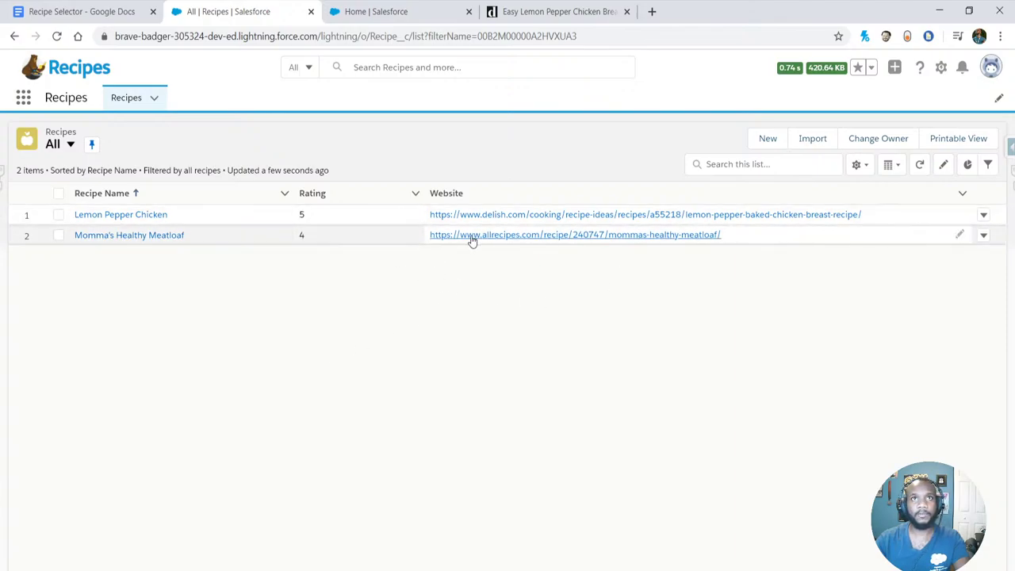
# - Look over the Meatloaf and Lemon Pepper Chicken recipe records, then return to Setup Home
pyautogui.click(89, 238)
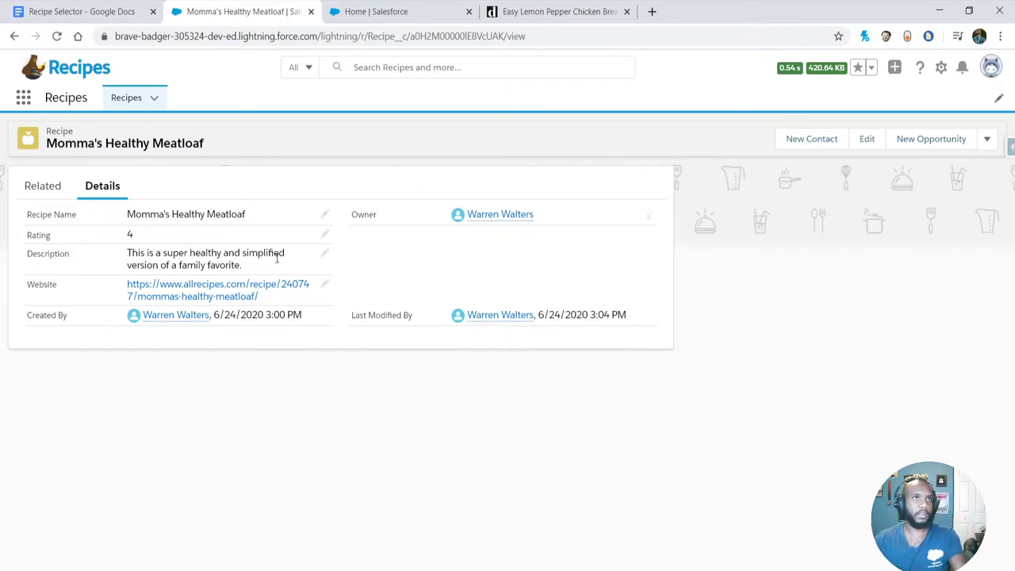
pyautogui.hotkey('alt', 'Left')
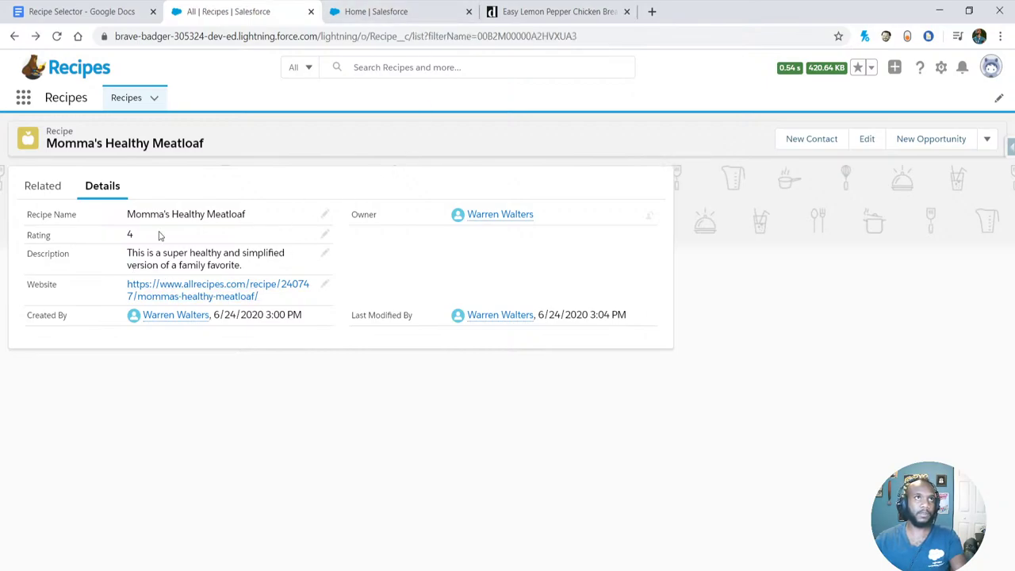
pyautogui.click(93, 215)
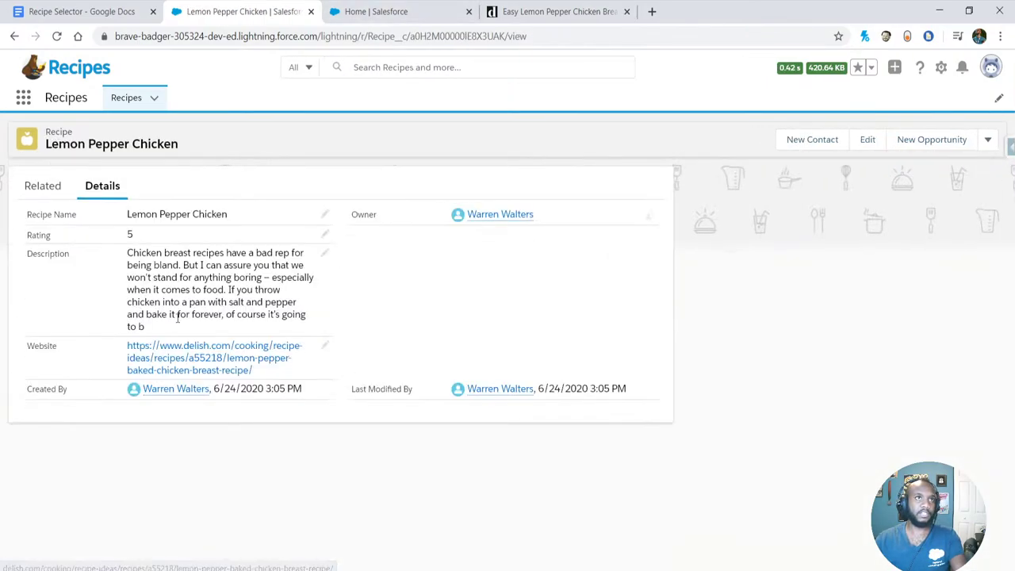
pyautogui.moveTo(126, 254); pyautogui.dragTo(190, 332)
pyautogui.click(190, 333)
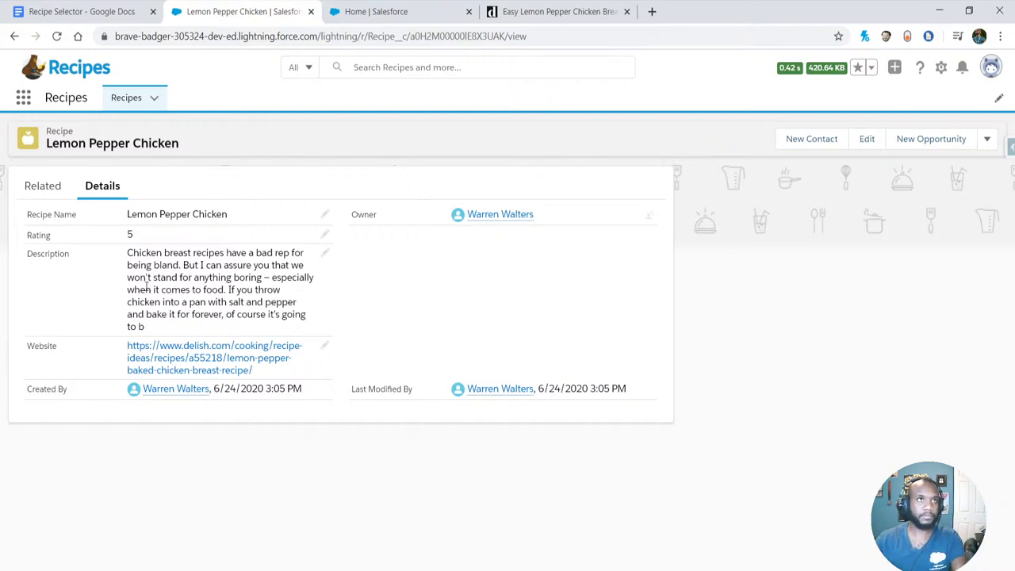
pyautogui.click(371, 22)
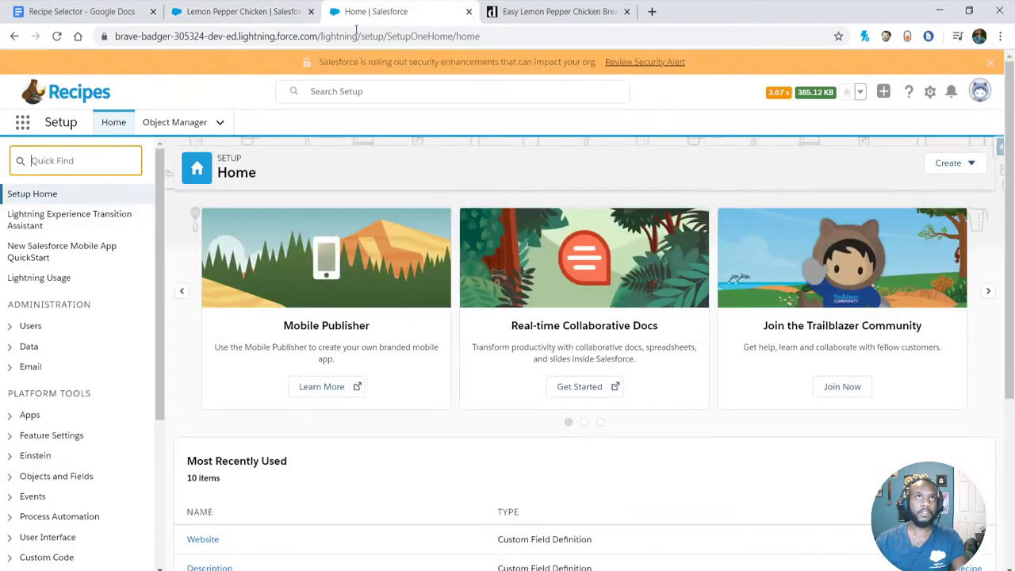
# - Open Object Manager and scroll through the list of all objects
pyautogui.click(203, 130)
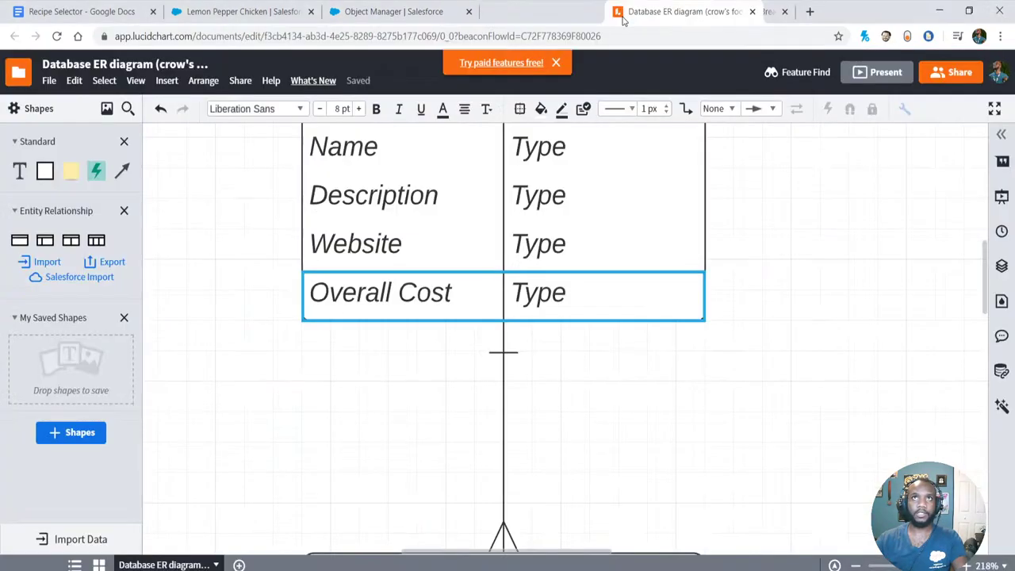
pyautogui.scroll(5, 453, 357)
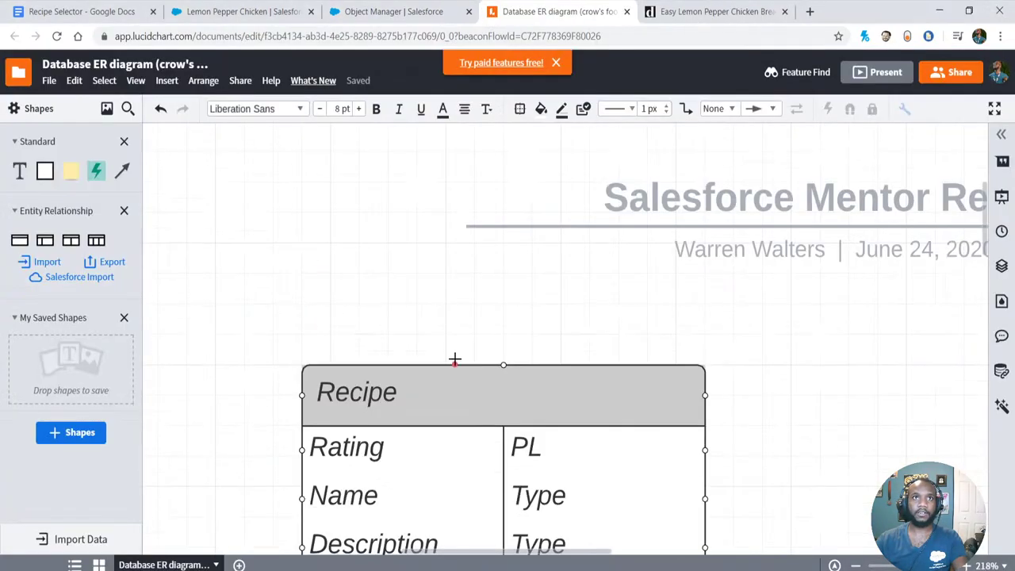
pyautogui.scroll(-6, 486, 337)
pyautogui.scroll(-3, 486, 336)
pyautogui.scroll(-2, 602, 380)
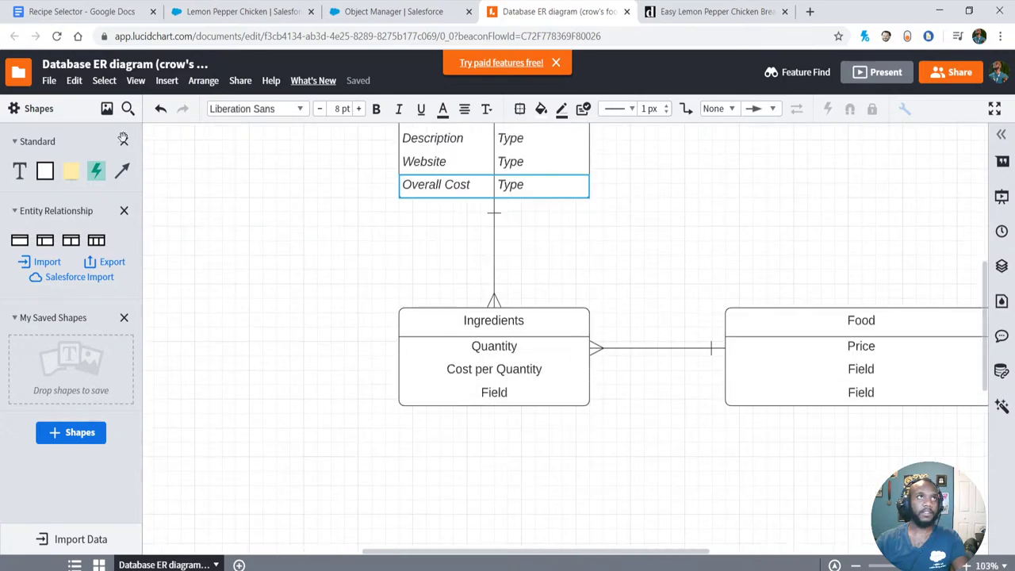
# - Check the Recipe Selector technical requirements and the ER diagram, then return to Object Manager
pyautogui.click(58, 14)
pyautogui.moveTo(286, 273); pyautogui.dragTo(433, 377)
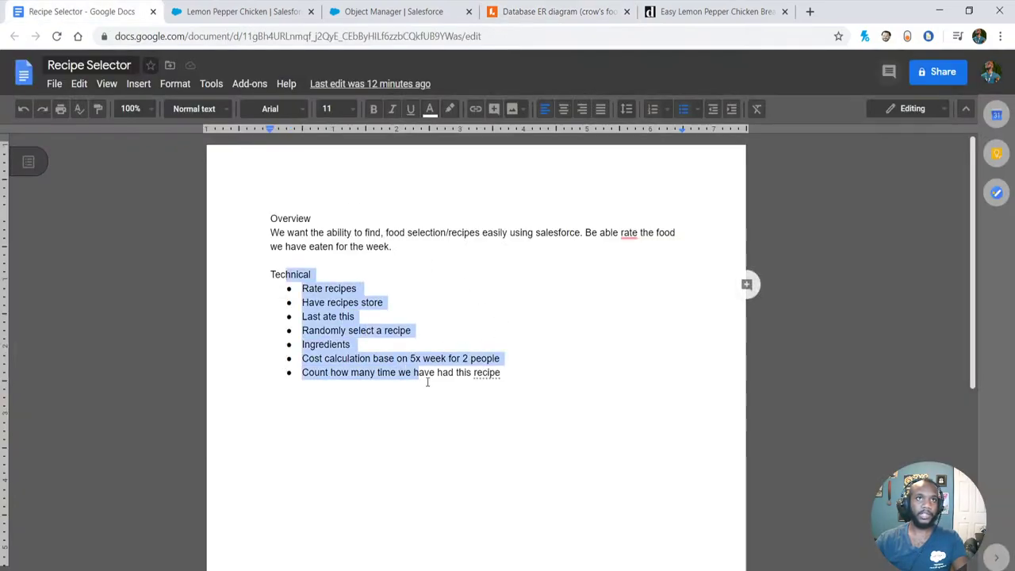
pyautogui.click(531, 385)
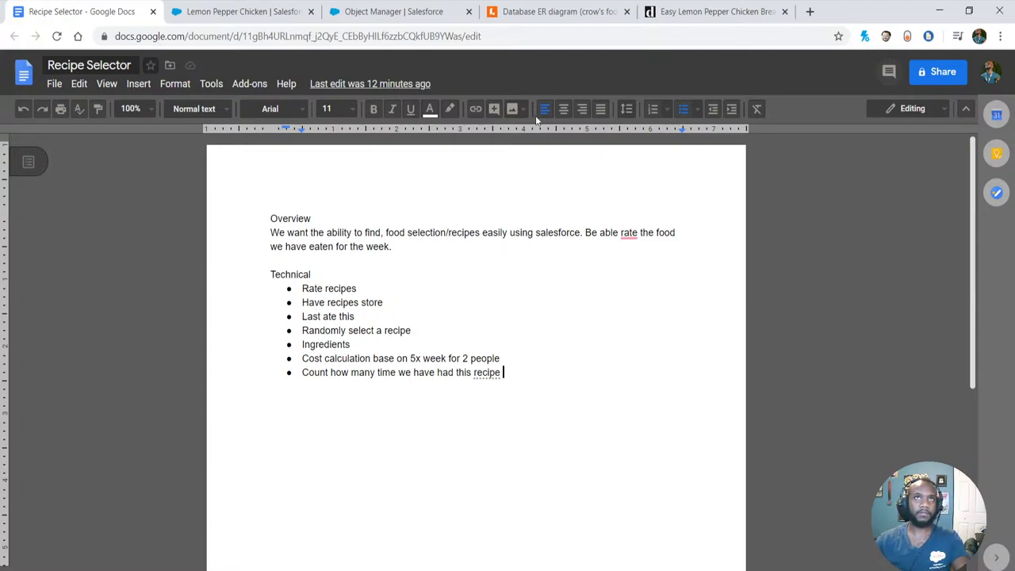
pyautogui.click(555, 11)
pyautogui.click(394, 11)
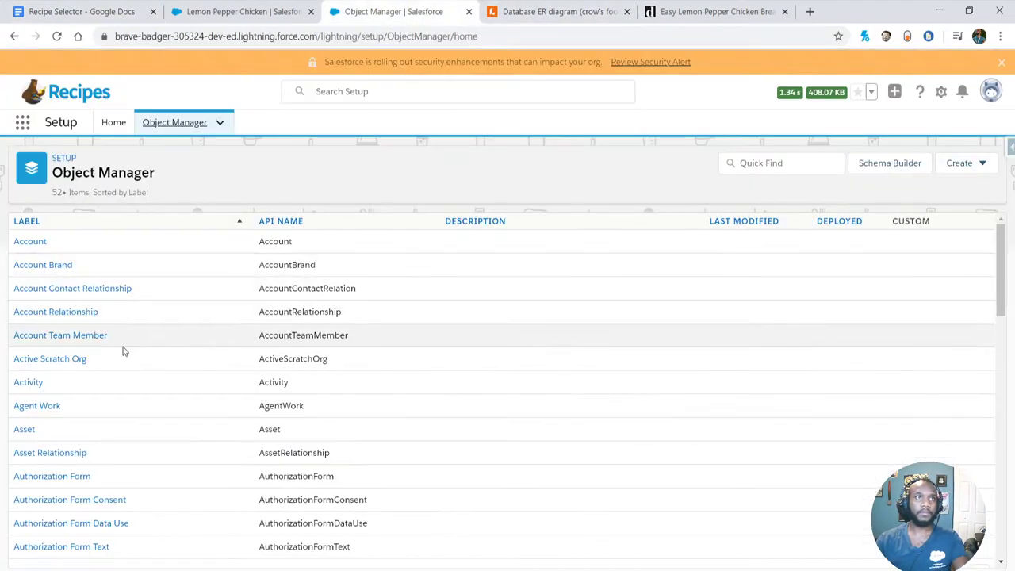
# - Filter objects by 'rec' and start a new Date field on the Recipe object
pyautogui.click(788, 165)
pyautogui.write('rec')
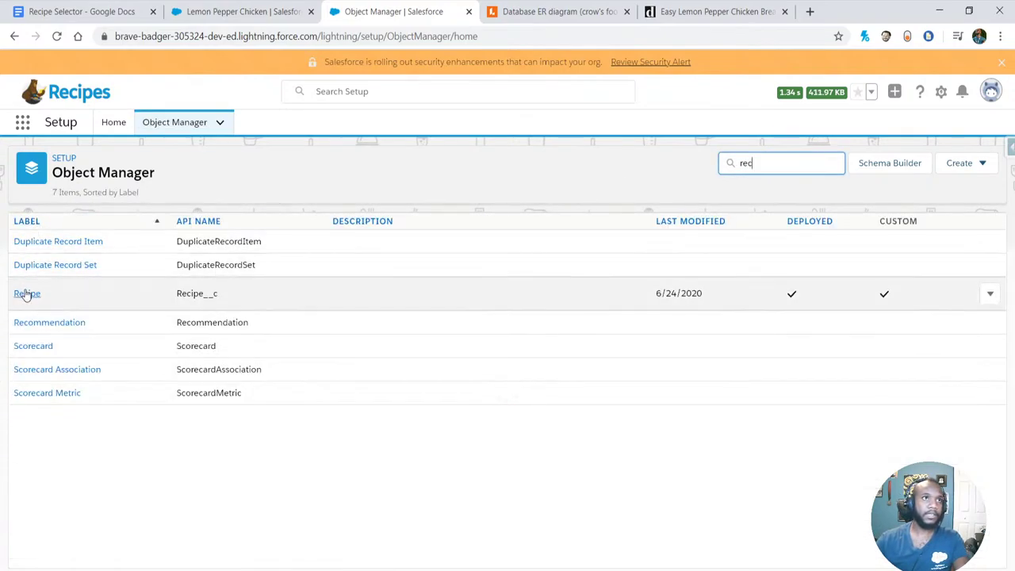
pyautogui.click(26, 294)
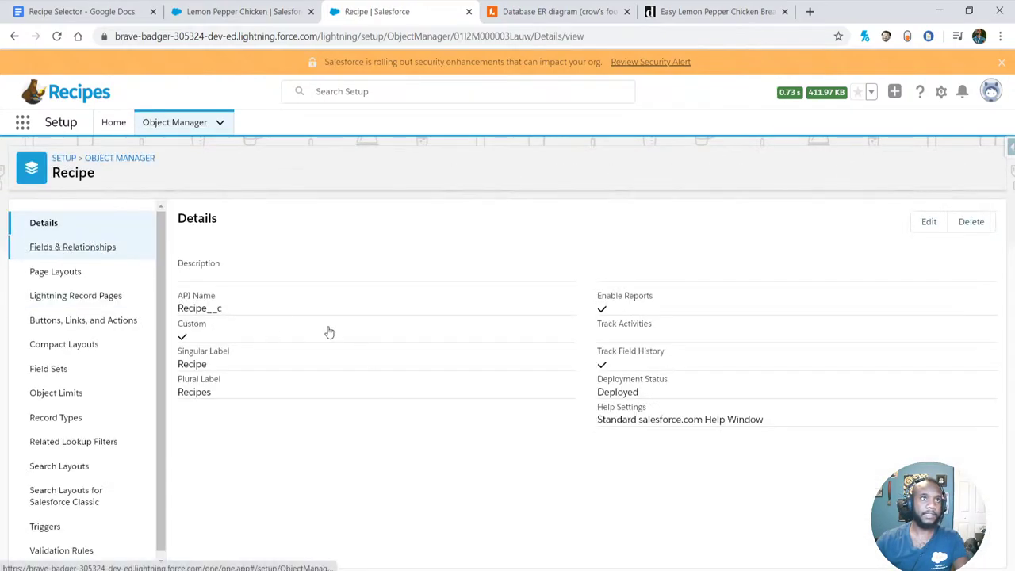
pyautogui.click(73, 246)
pyautogui.click(781, 215)
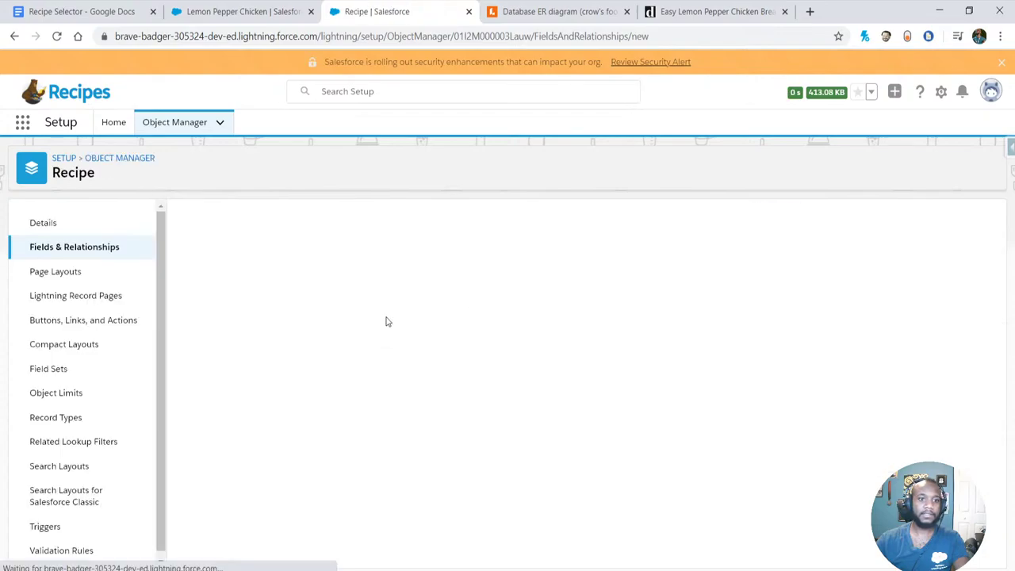
pyautogui.scroll(-10, 301, 341)
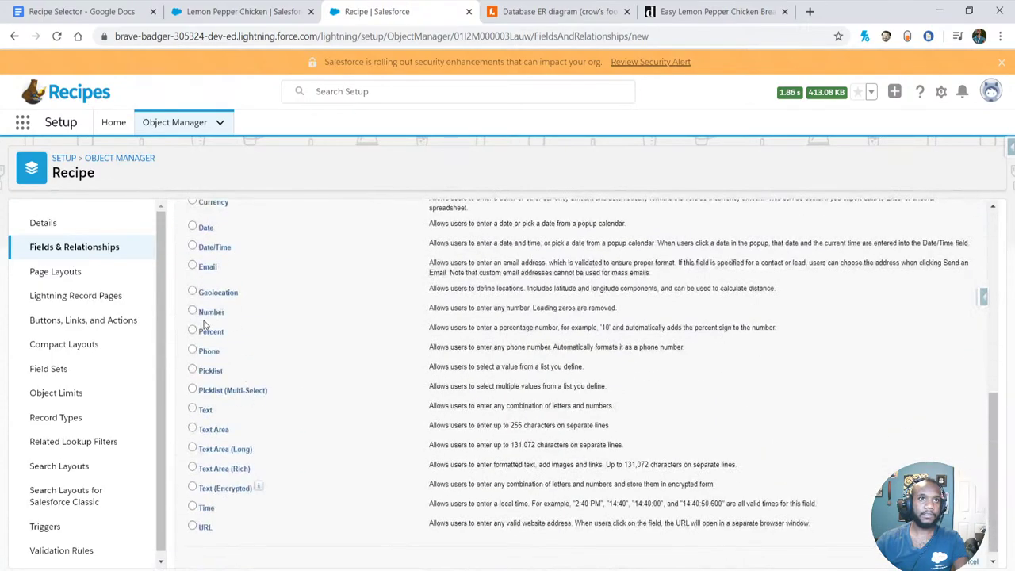
pyautogui.scroll(1, 204, 323)
pyautogui.click(192, 297)
pyautogui.scroll(-1, 870, 489)
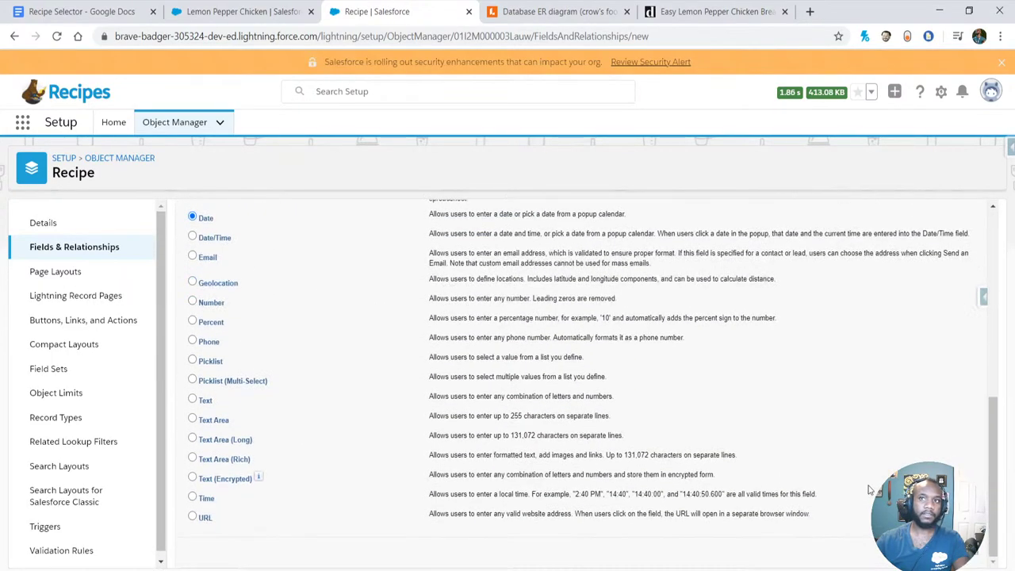
pyautogui.press('Return')
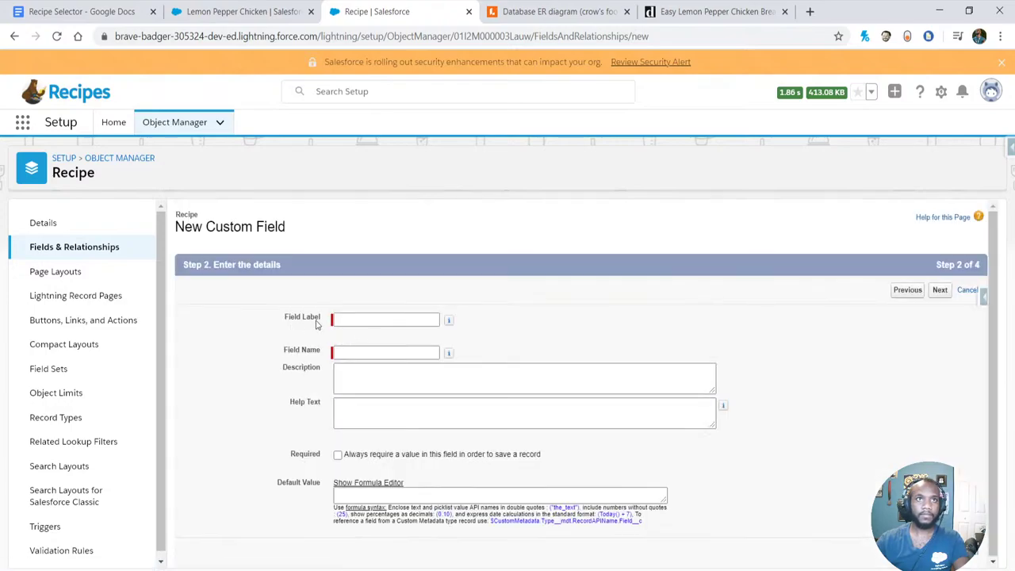
# - Label the field 'Last Made', save with default security and layout, and reload Lemon Pepper Chicken
pyautogui.click(350, 319)
pyautogui.write('Last Made')
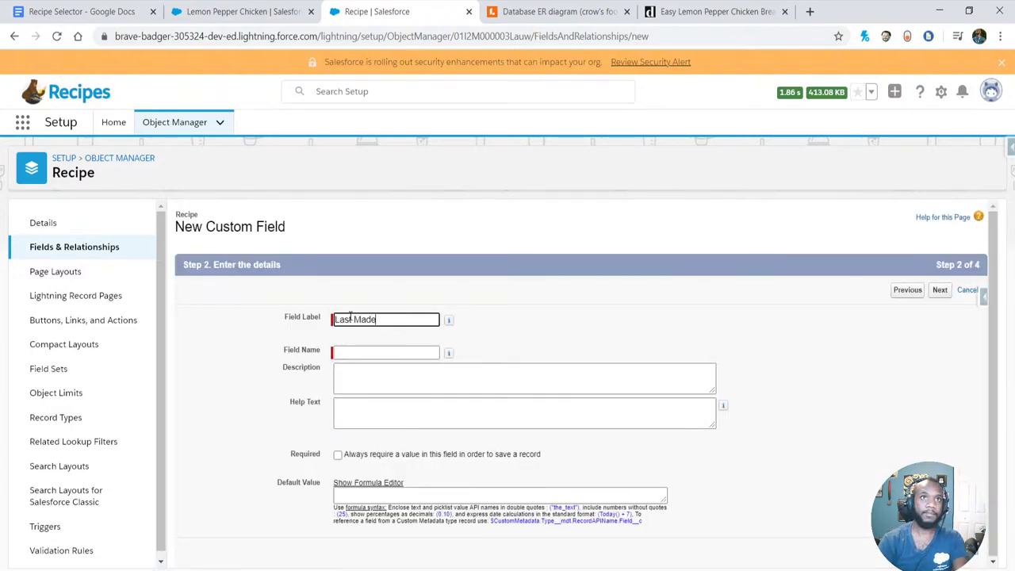
pyautogui.click(614, 367)
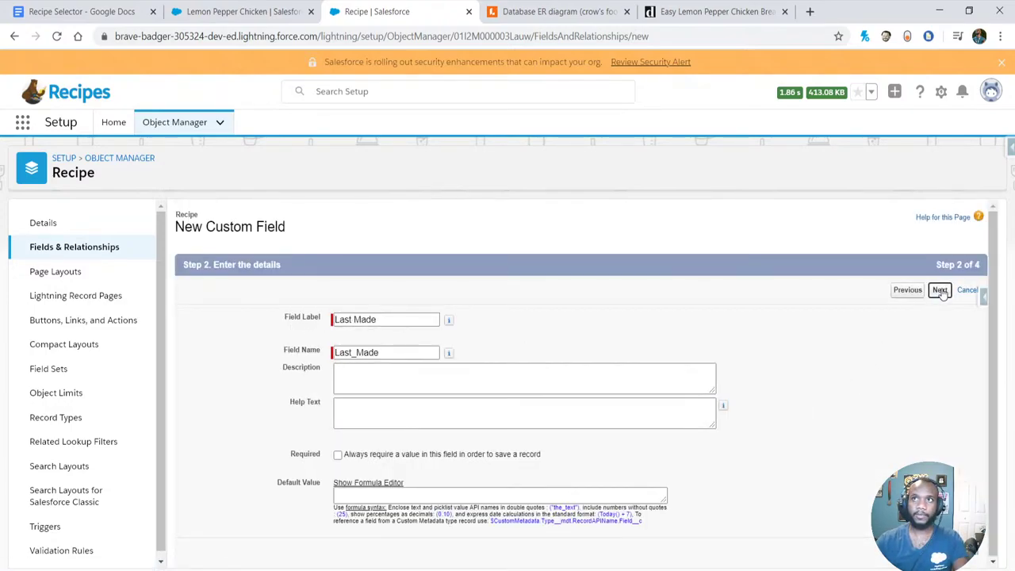
pyautogui.click(940, 290)
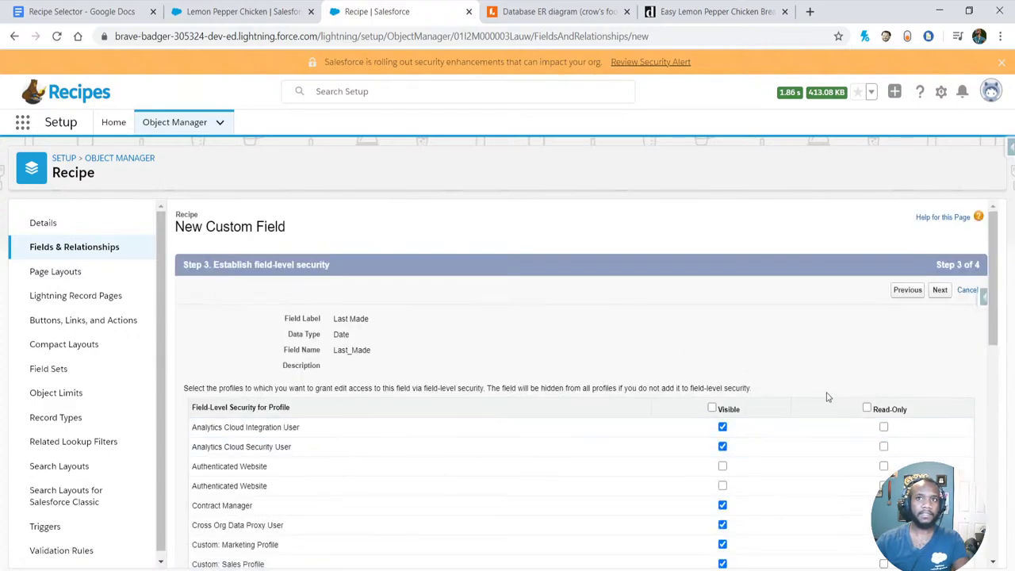
pyautogui.click(940, 291)
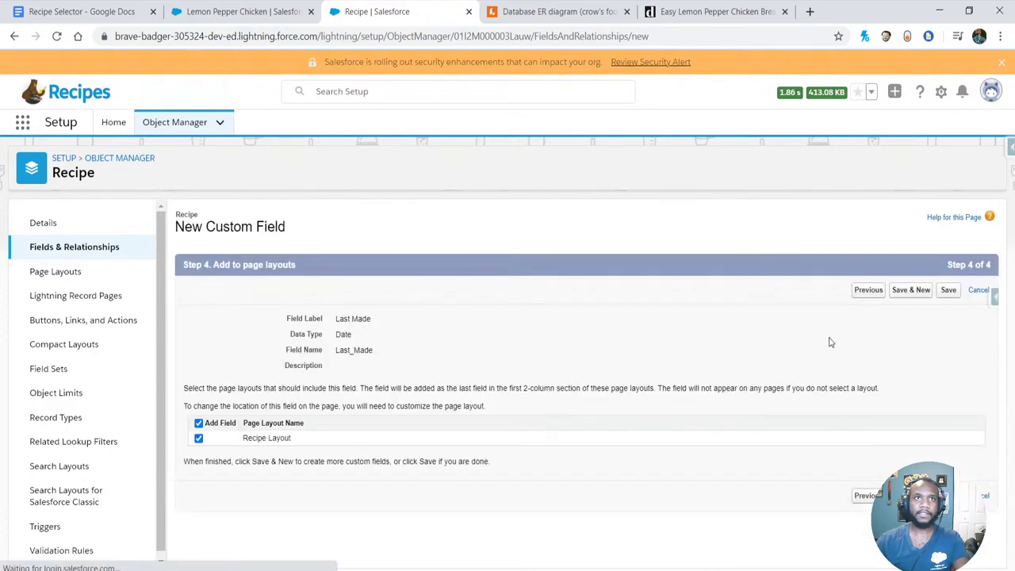
pyautogui.click(949, 291)
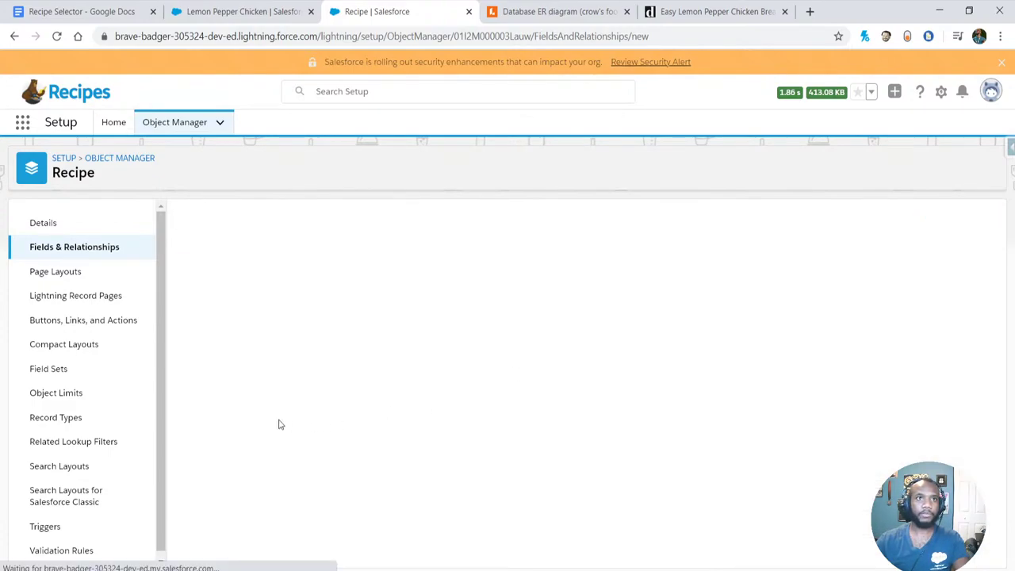
pyautogui.click(227, 13)
pyautogui.click(56, 35)
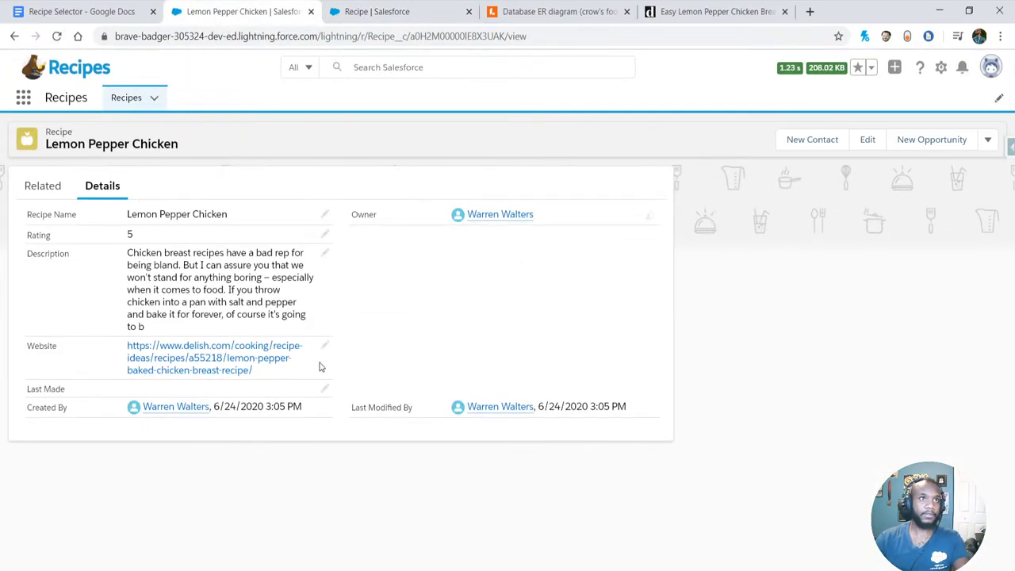
# - Set Lemon Pepper Chicken's Last Made date to 6/22/2020, save it, and return to Delish
pyautogui.click(325, 387)
pyautogui.click(295, 365)
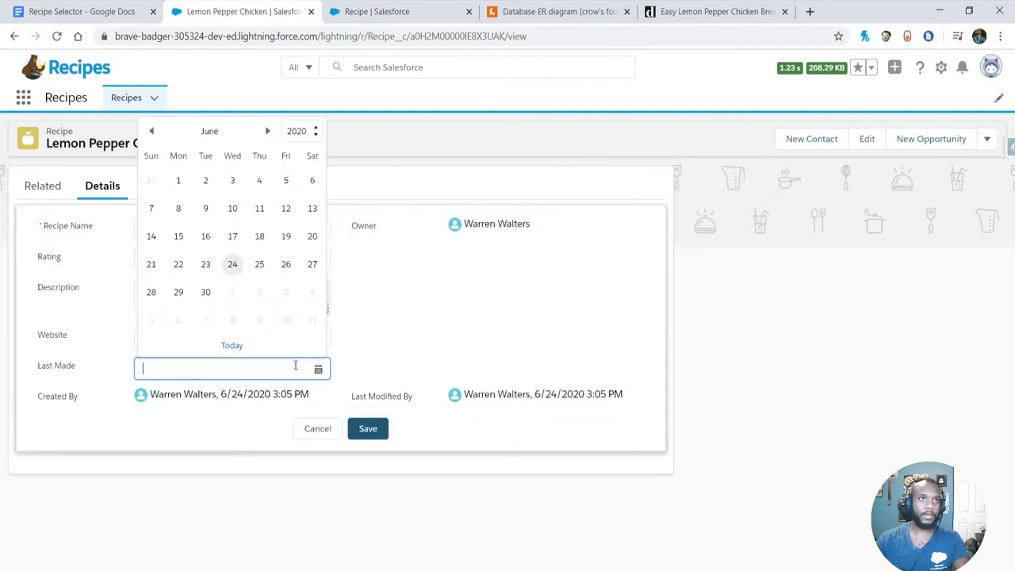
pyautogui.click(178, 272)
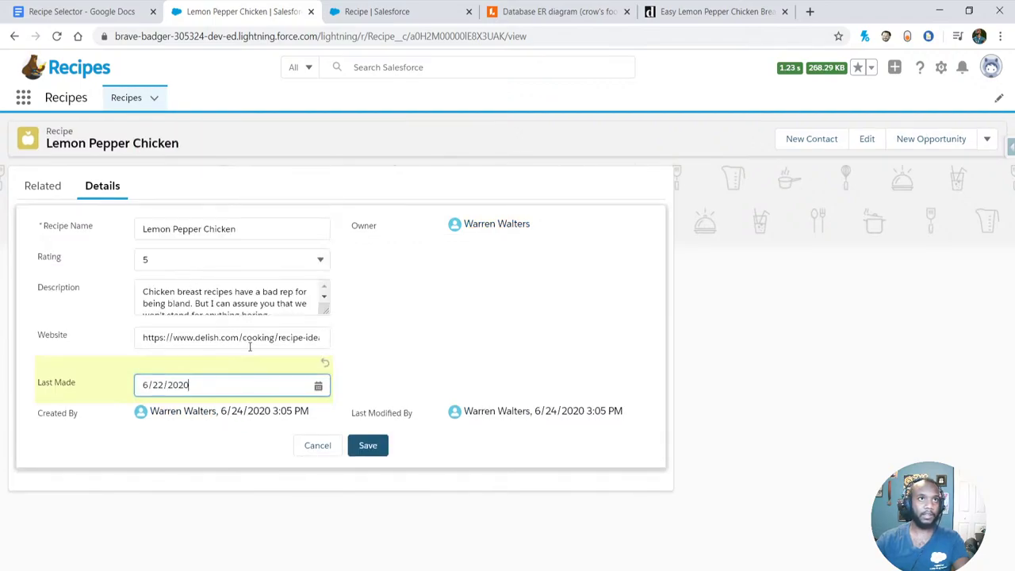
pyautogui.click(384, 450)
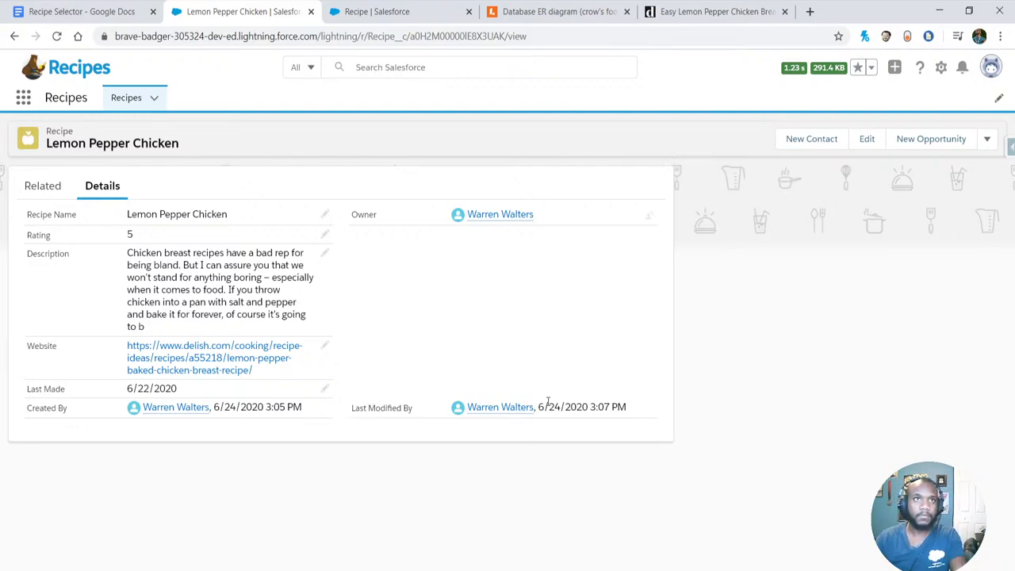
pyautogui.click(698, 11)
# - Close the Delish page, go back to Object Manager, and start a new custom object
pyautogui.scroll(-2, 662, 357)
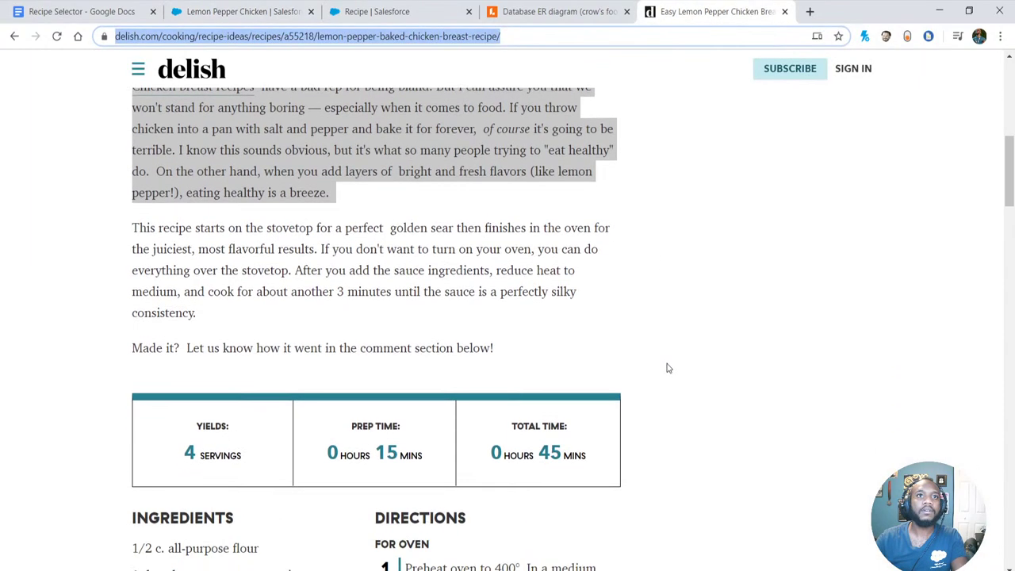
pyautogui.hotkey('ctrl', 'w')
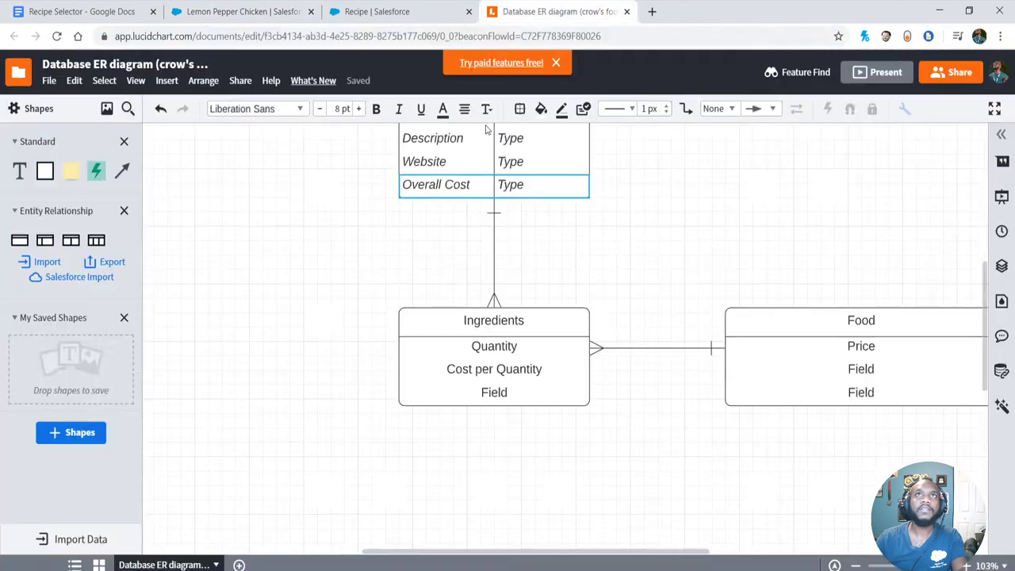
pyautogui.click(375, 14)
pyautogui.click(259, 18)
pyautogui.click(329, 14)
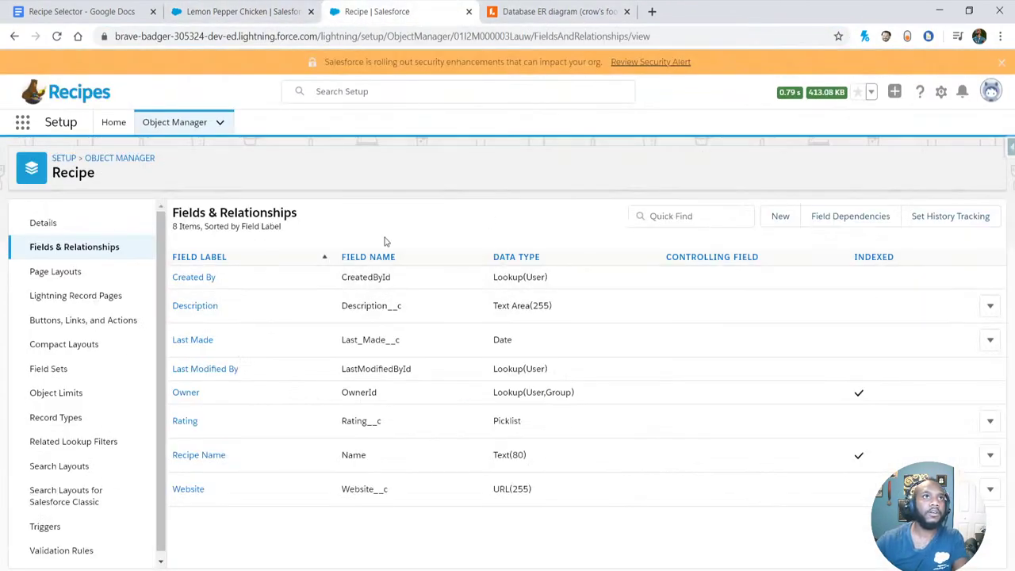
pyautogui.click(175, 126)
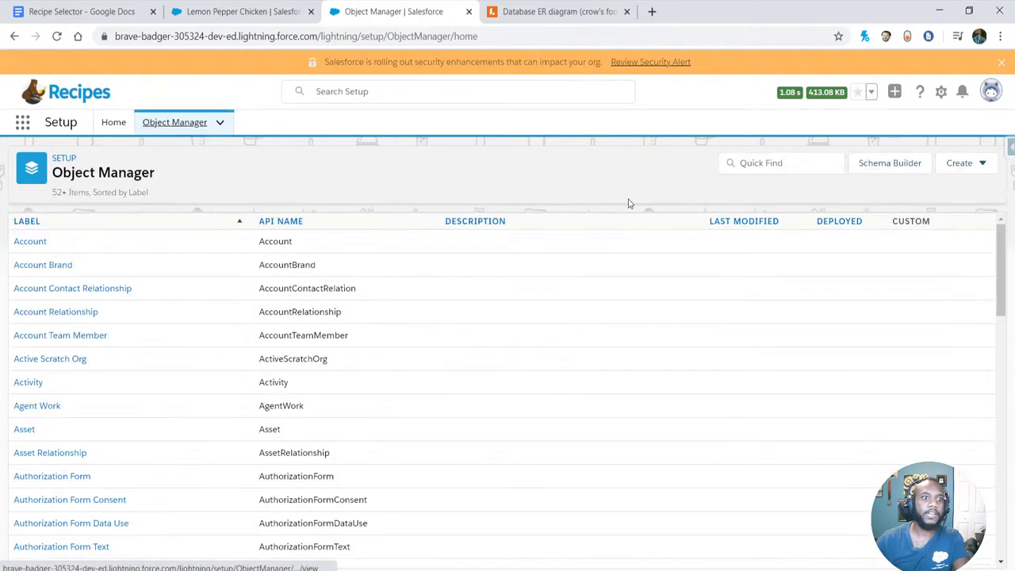
pyautogui.click(979, 169)
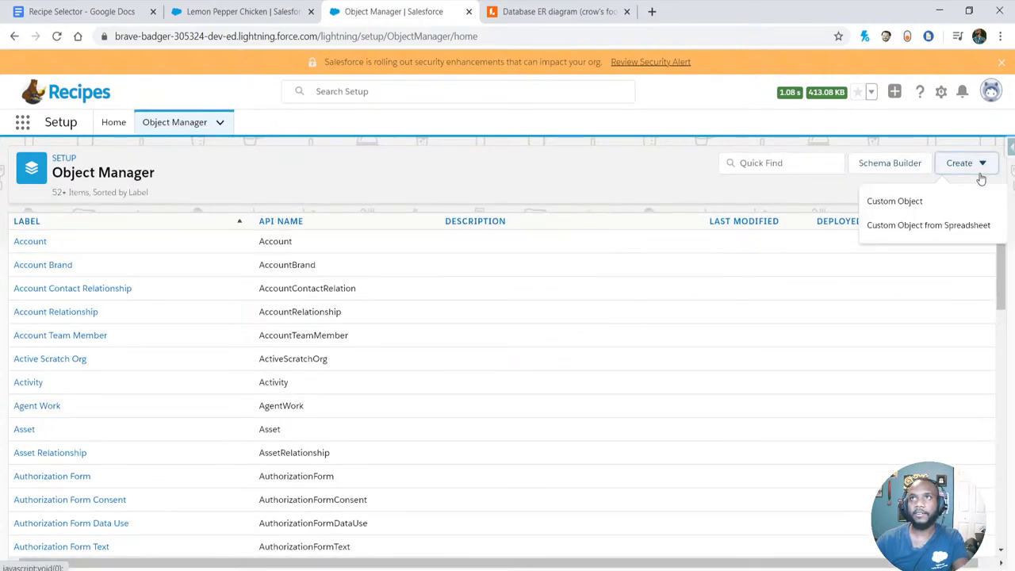
pyautogui.click(903, 212)
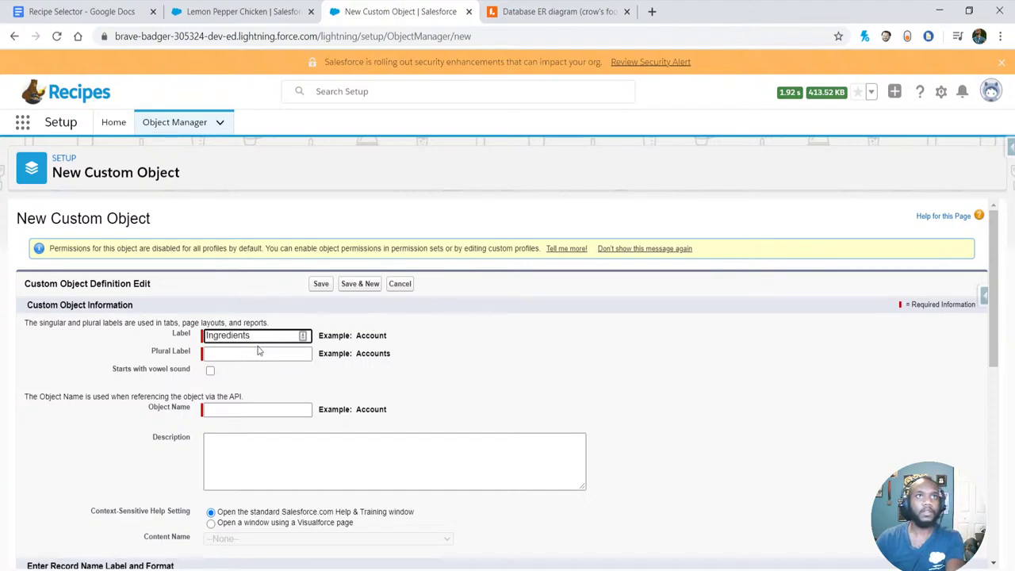
# - Set Label 'Ingredient', Plural Label 'Ingredients', Object Name 'Ingredient'; reopen the Delish recipe
pyautogui.click(258, 352)
pyautogui.click(253, 334)
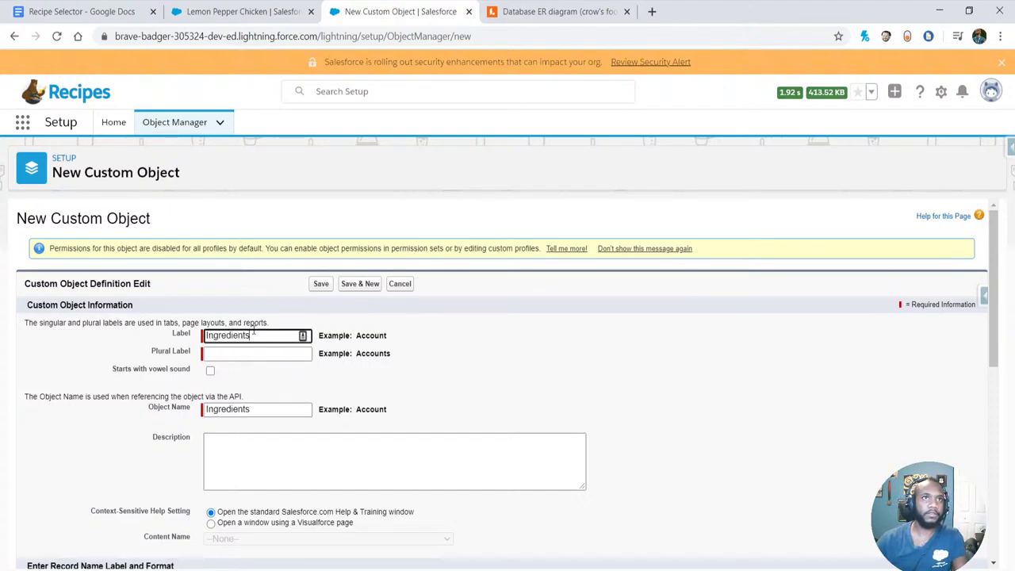
pyautogui.press('BackSpace')
pyautogui.click(263, 356)
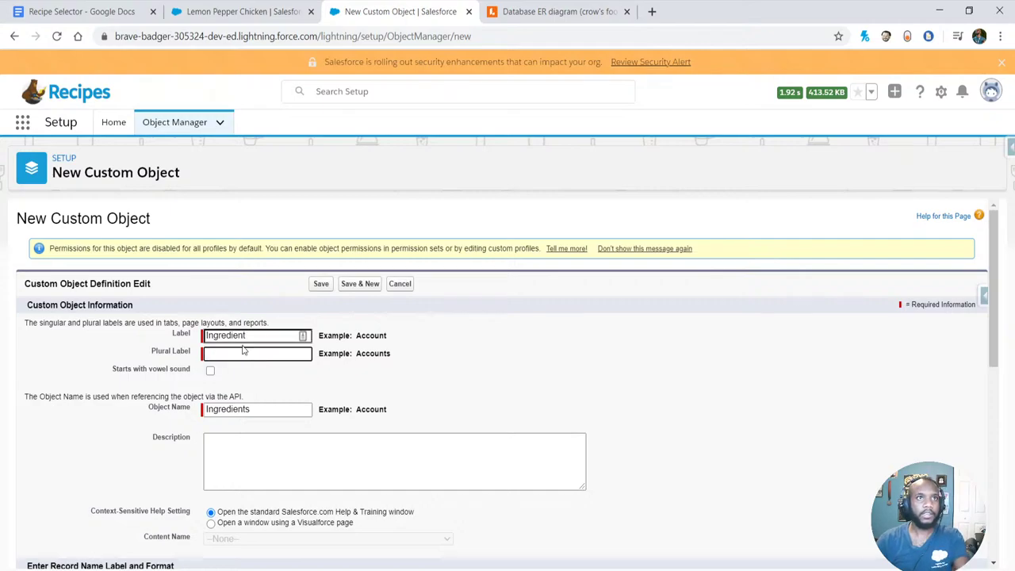
pyautogui.doubleClick(252, 409)
pyautogui.hotkey('ctrl', 'c')
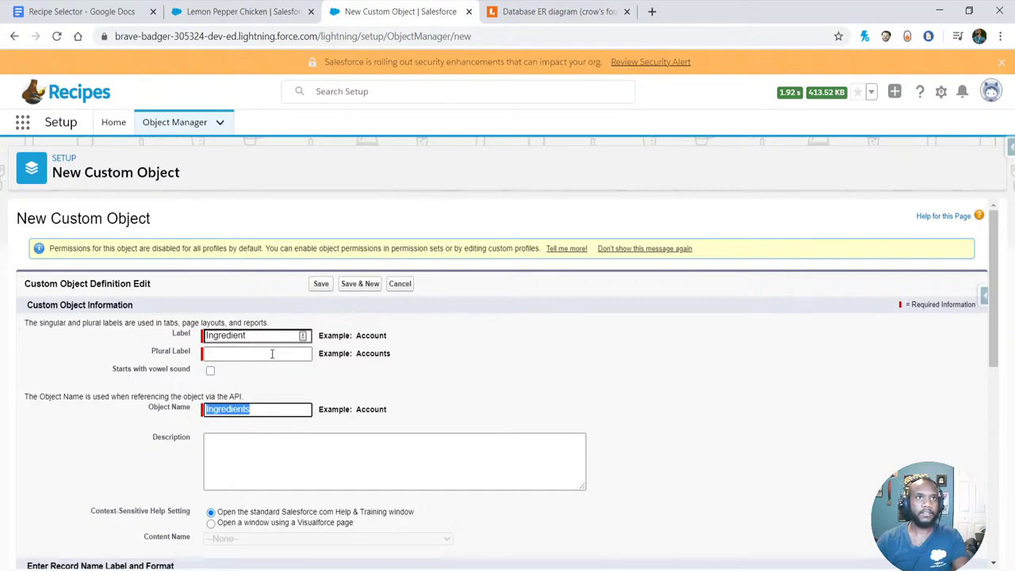
pyautogui.click(272, 353)
pyautogui.hotkey('ctrl', 'v')
pyautogui.click(262, 410)
pyautogui.press('BackSpace')
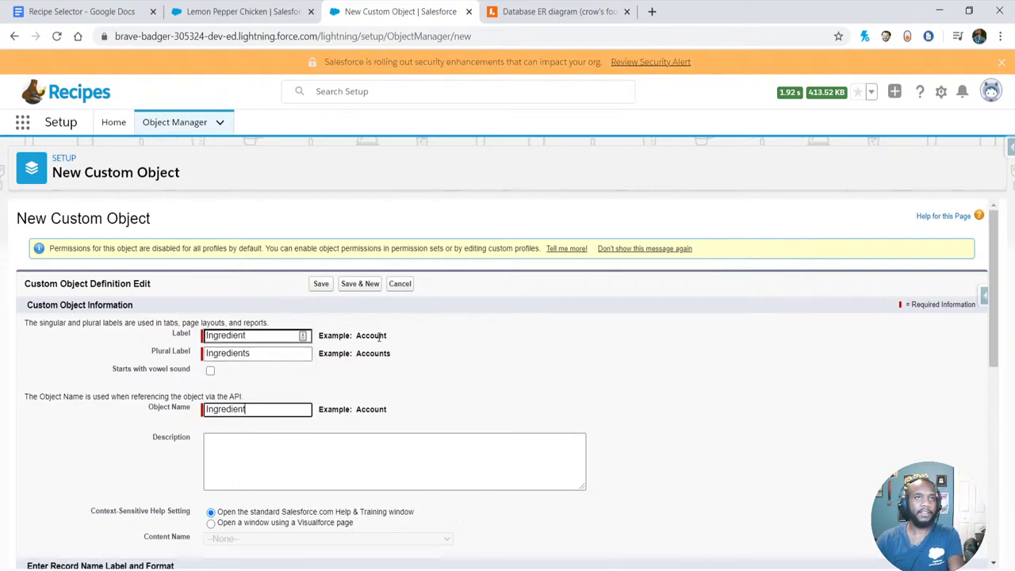
pyautogui.scroll(-3, 240, 354)
pyautogui.scroll(-1, 206, 309)
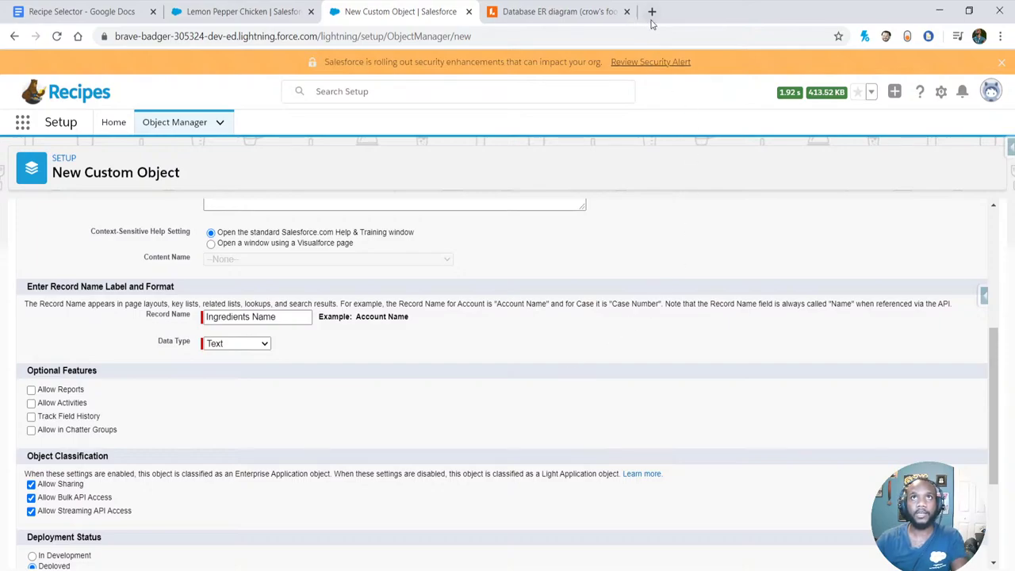
pyautogui.hotkey('ctrl', 'shift', 't')
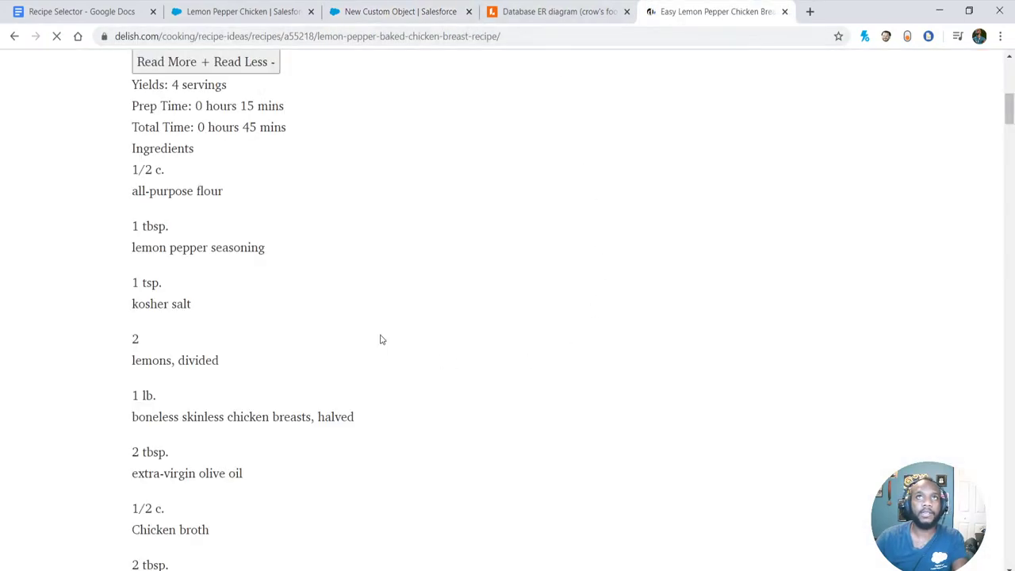
pyautogui.scroll(-4, 293, 328)
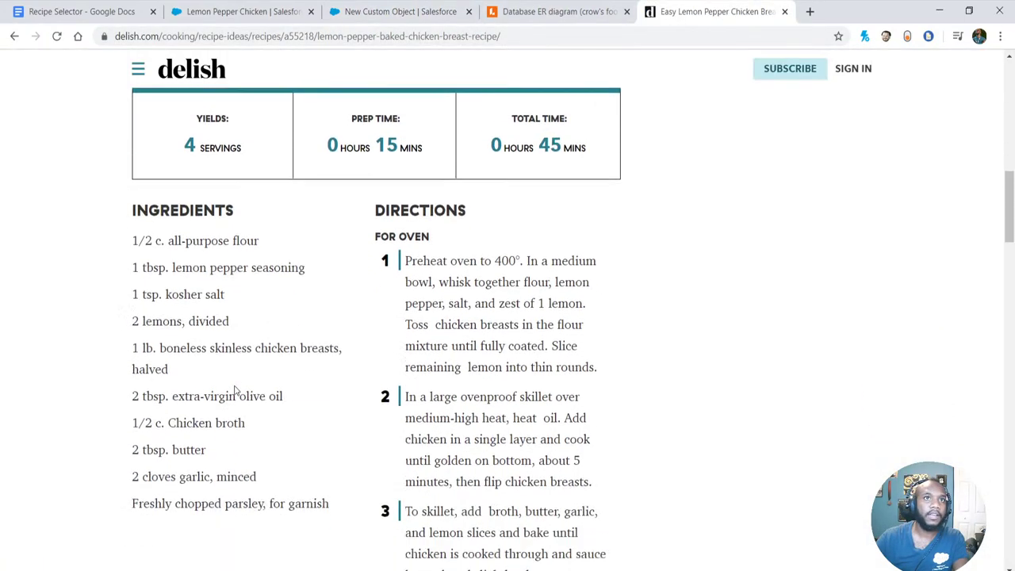
# - Select the '1/2 c. all-purpose flour' ingredient line, then return to the ER diagram
pyautogui.moveTo(270, 216); pyautogui.dragTo(135, 214)
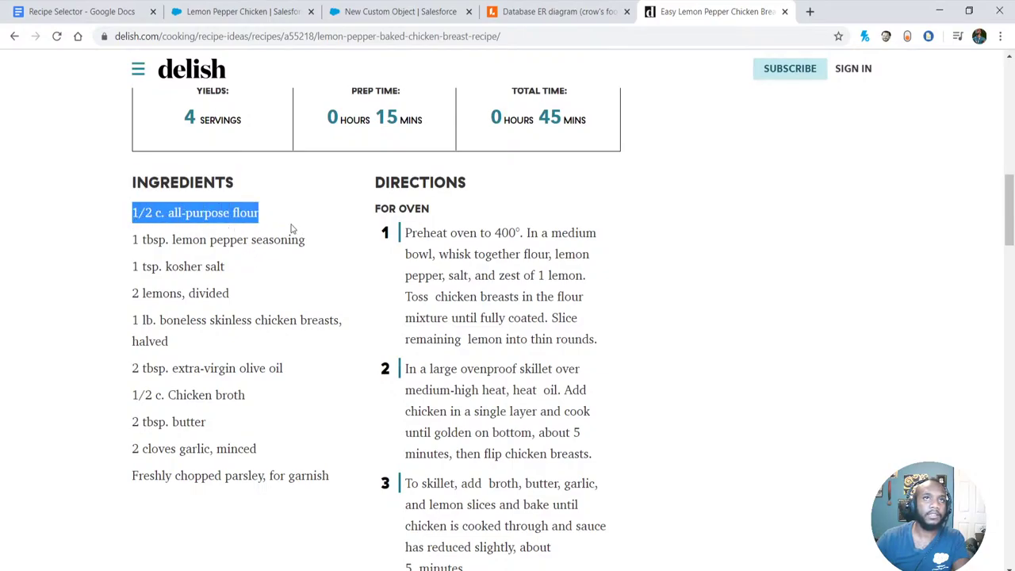
pyautogui.scroll(-2, 399, 238)
pyautogui.scroll(2, 399, 236)
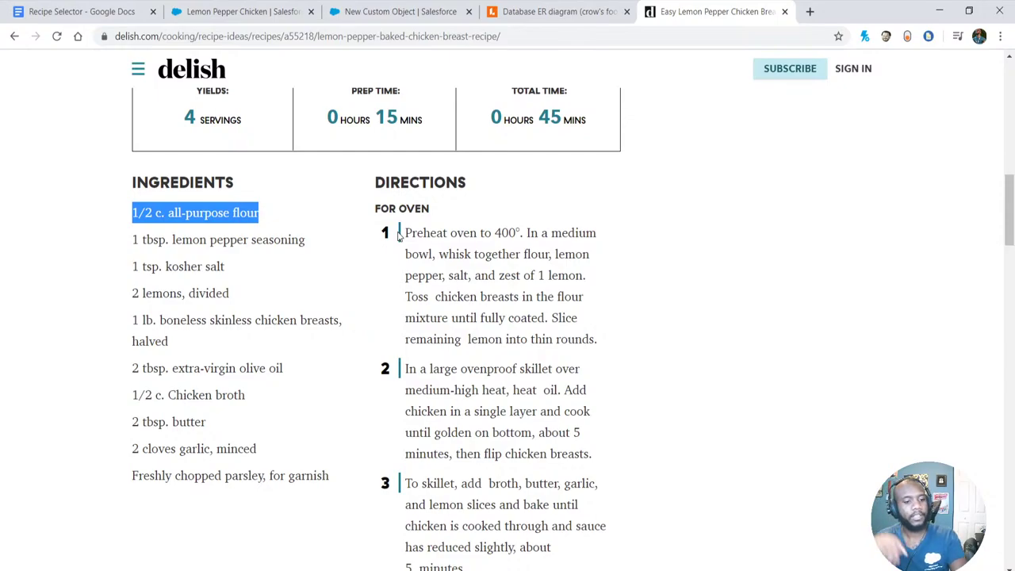
pyautogui.click(555, 11)
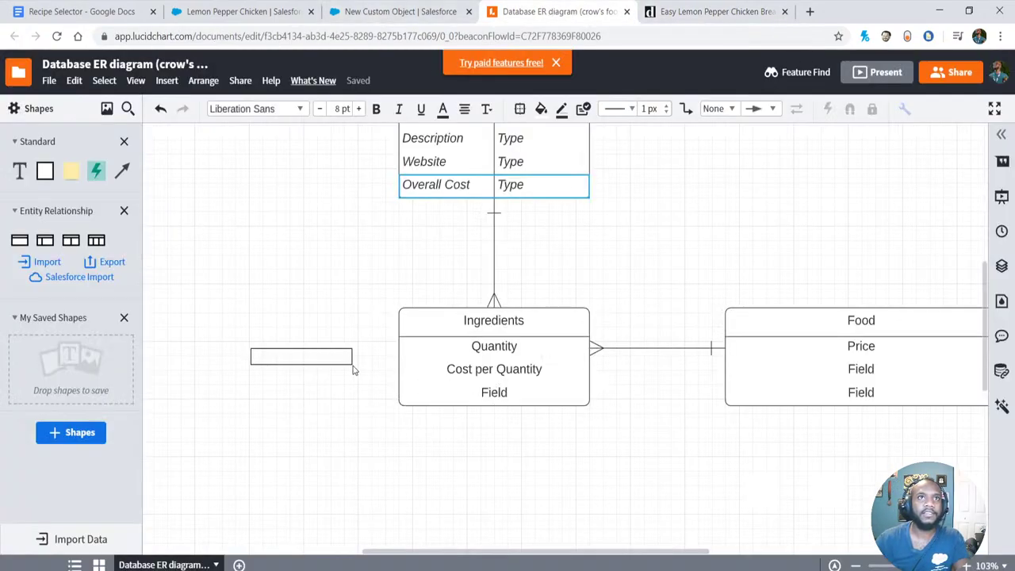
# - Place a new entity table left of Ingredients and name it 'Directions'
pyautogui.moveTo(19, 239); pyautogui.dragTo(249, 315)
pyautogui.doubleClick(249, 317)
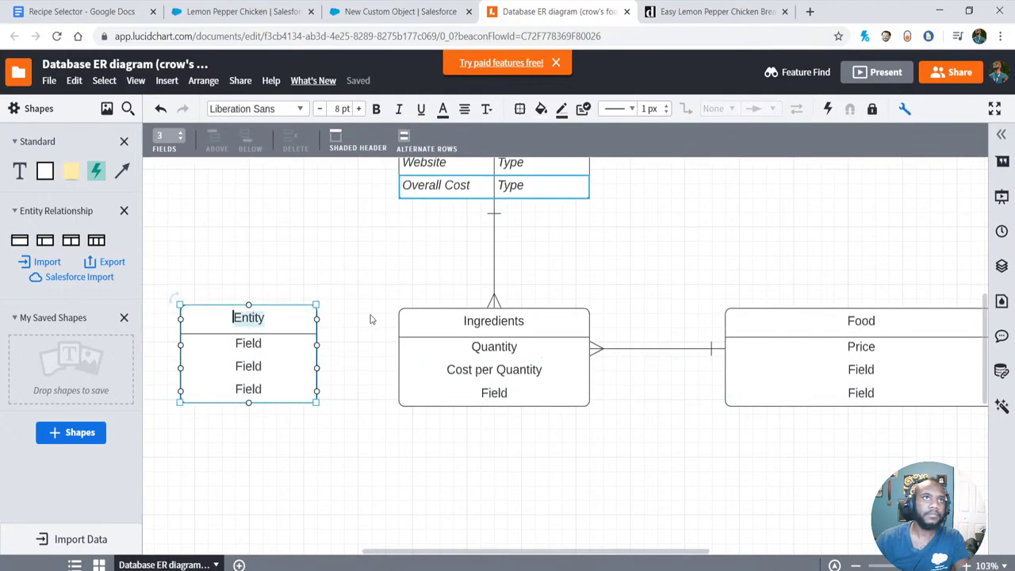
pyautogui.write('Directions')
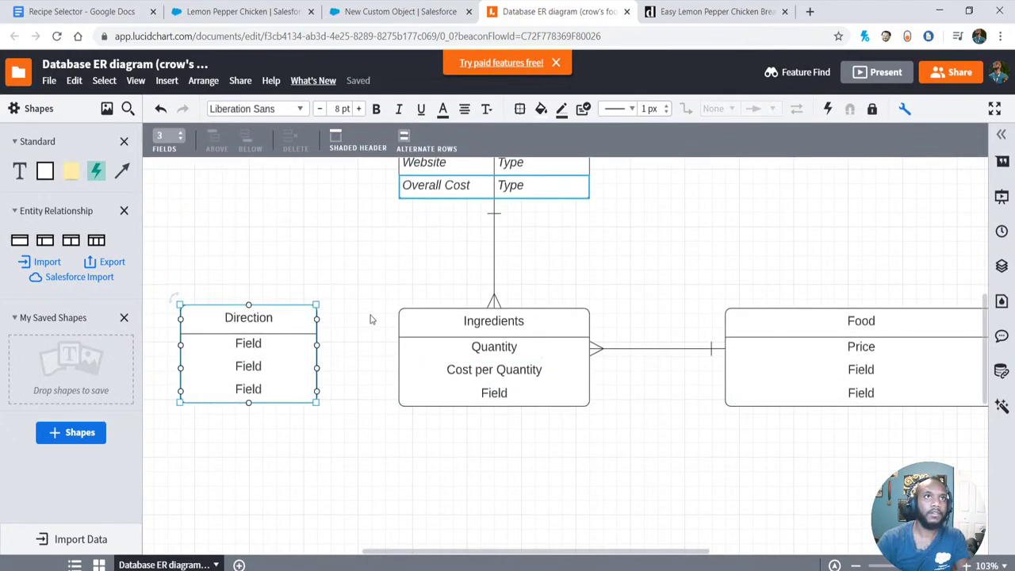
pyautogui.click(382, 367)
pyautogui.scroll(1, 333, 317)
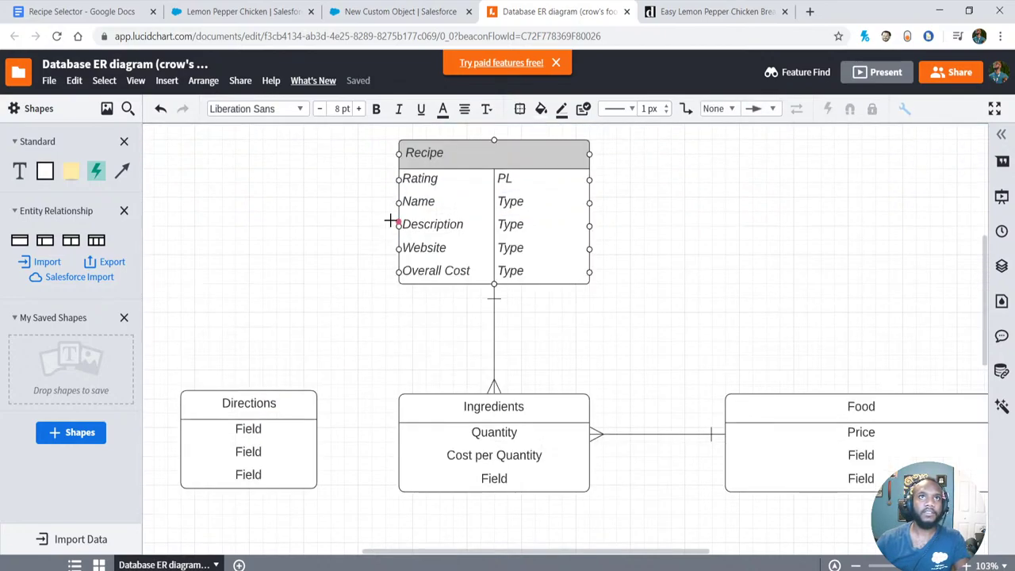
# - Connect Recipe's Description row to Directions and Directions to Ingredients, then reposition the table
pyautogui.moveTo(399, 224); pyautogui.dragTo(246, 389)
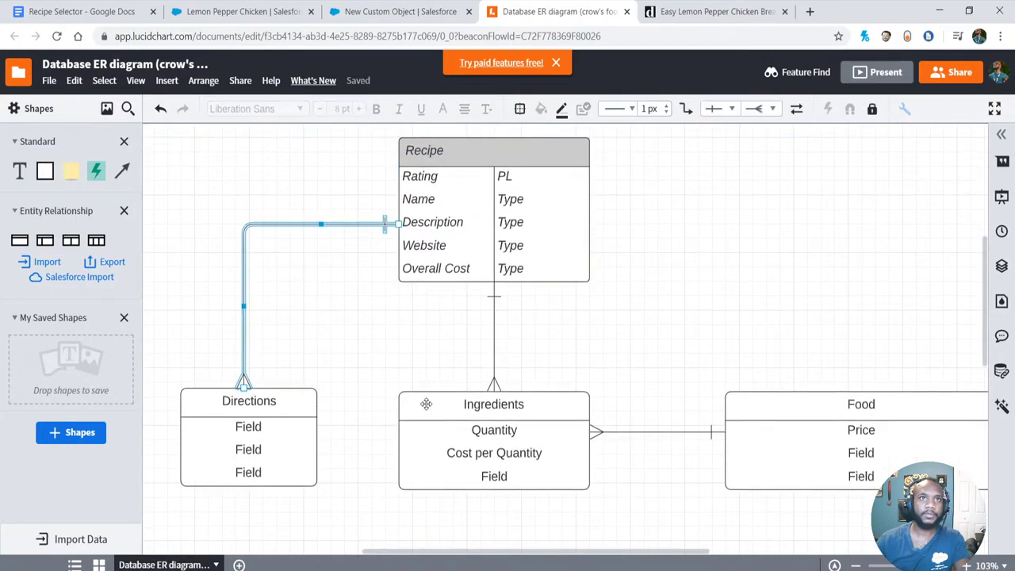
pyautogui.moveTo(319, 439); pyautogui.dragTo(395, 429)
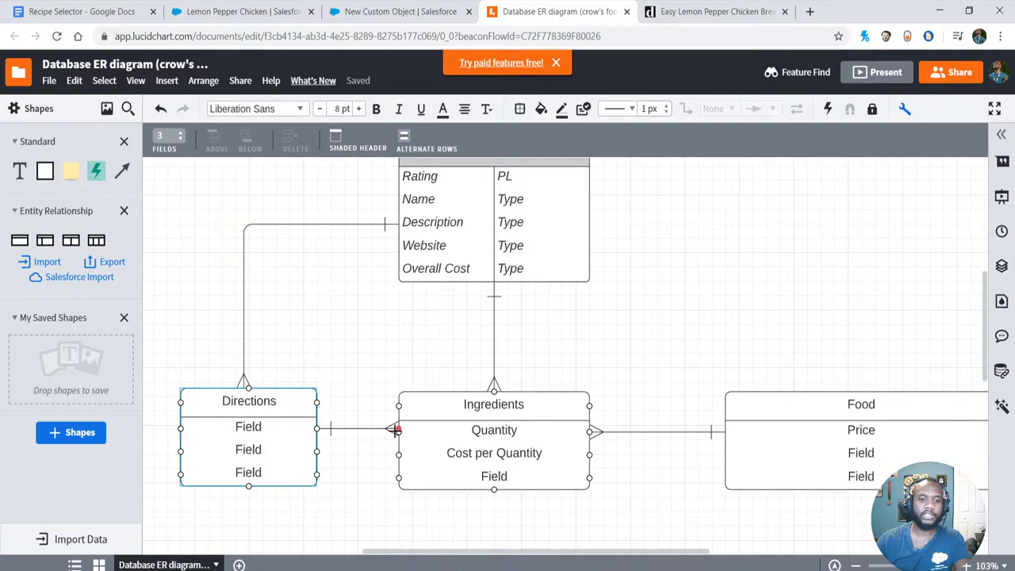
pyautogui.moveTo(394, 429); pyautogui.dragTo(396, 429)
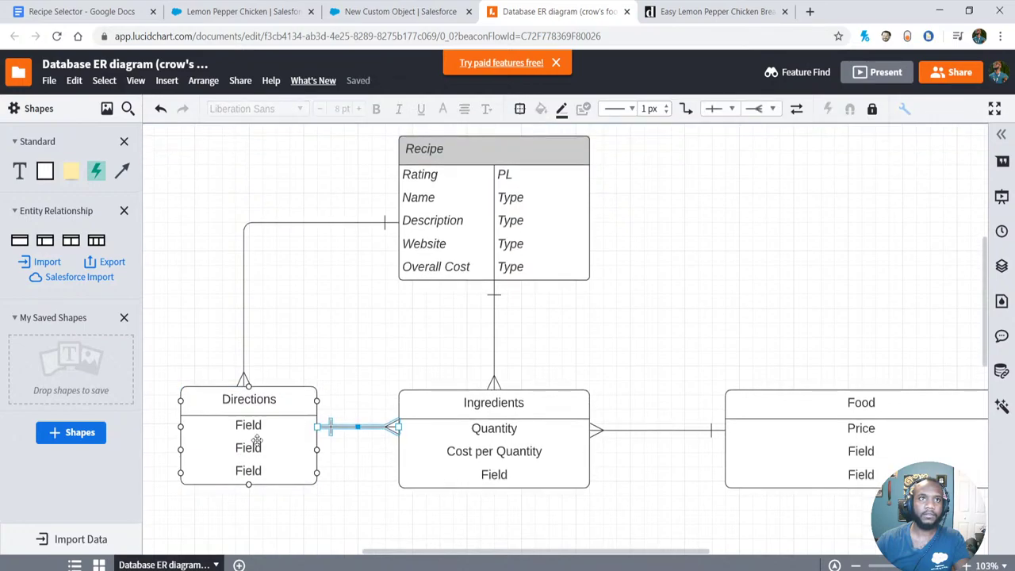
pyautogui.moveTo(257, 428); pyautogui.dragTo(204, 370)
pyautogui.click(292, 469)
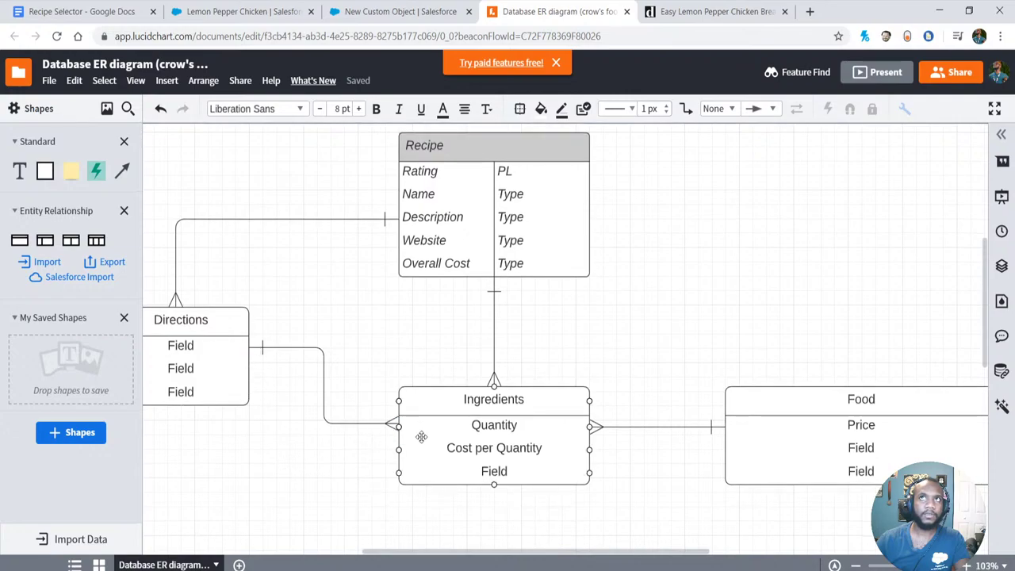
pyautogui.click(277, 349)
pyautogui.click(281, 342)
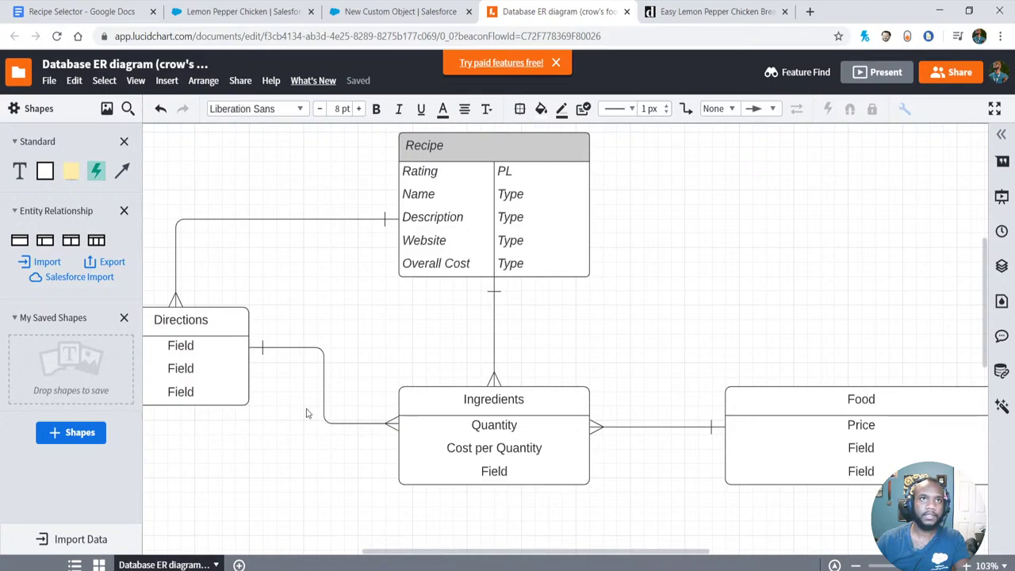
pyautogui.click(322, 351)
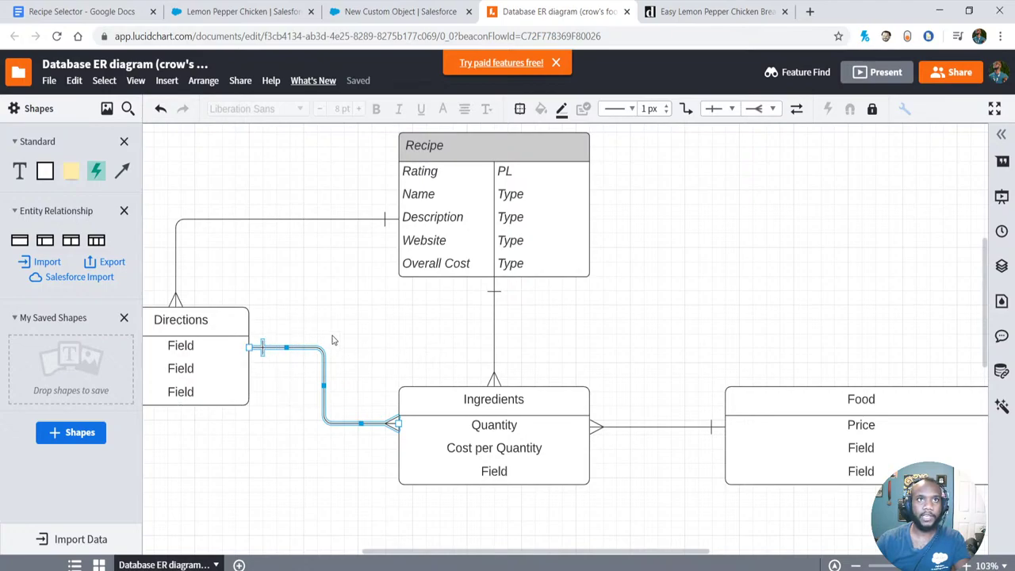
pyautogui.moveTo(251, 376); pyautogui.dragTo(306, 378)
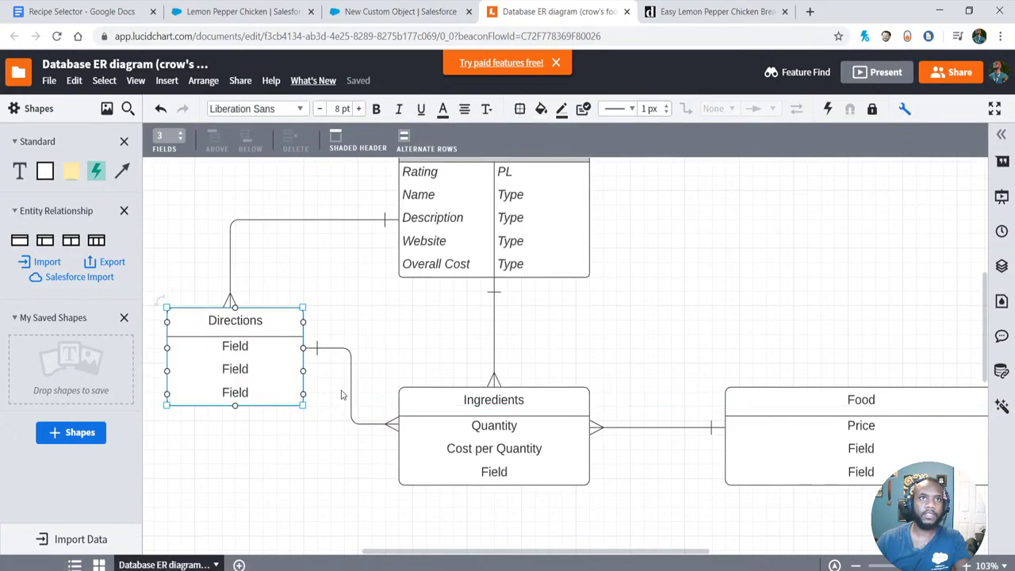
pyautogui.click(361, 338)
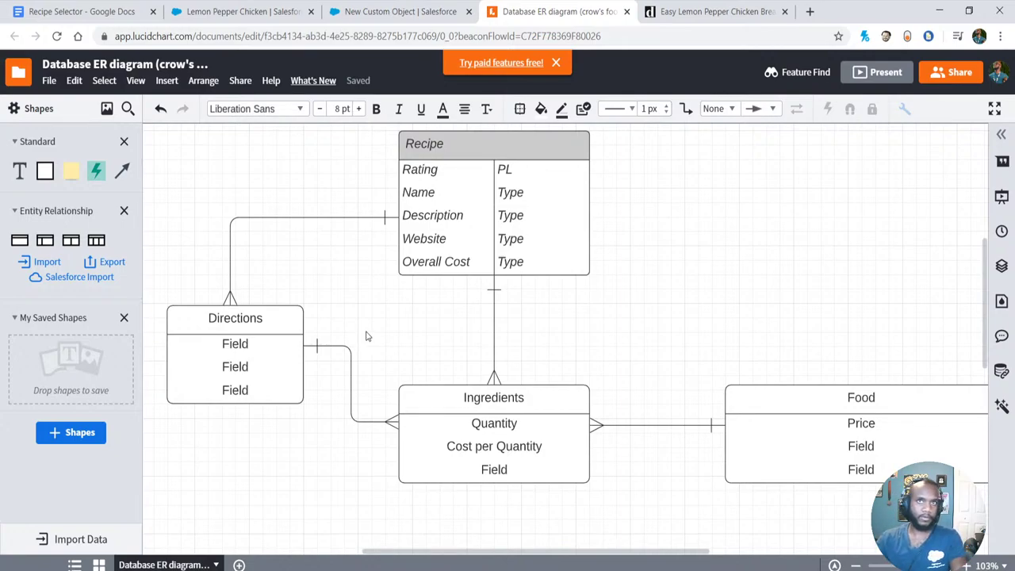
pyautogui.click(424, 437)
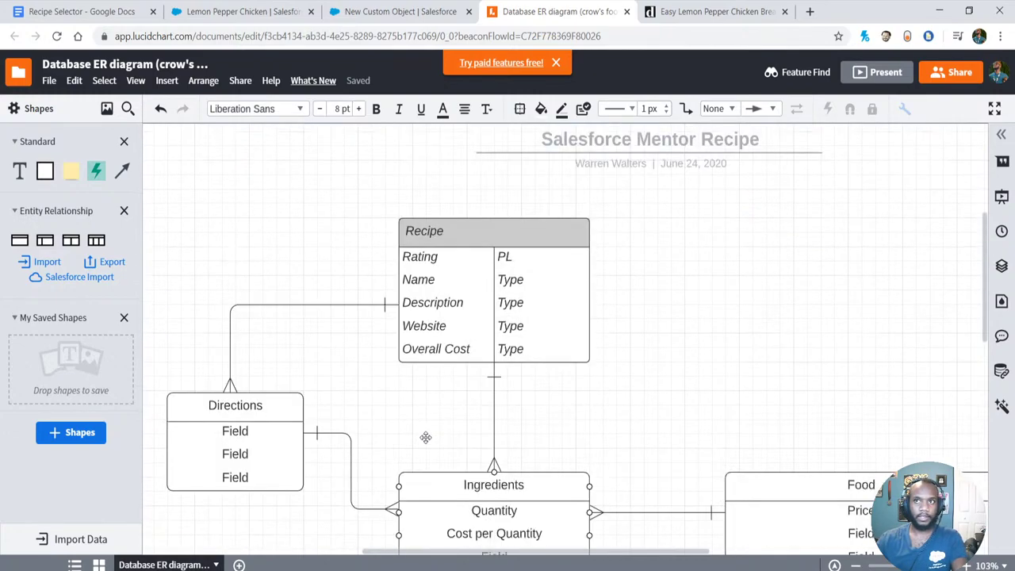
pyautogui.scroll(-2, 426, 437)
# - Rename the first field row of the Directions entity to 'Step'
pyautogui.click(273, 365)
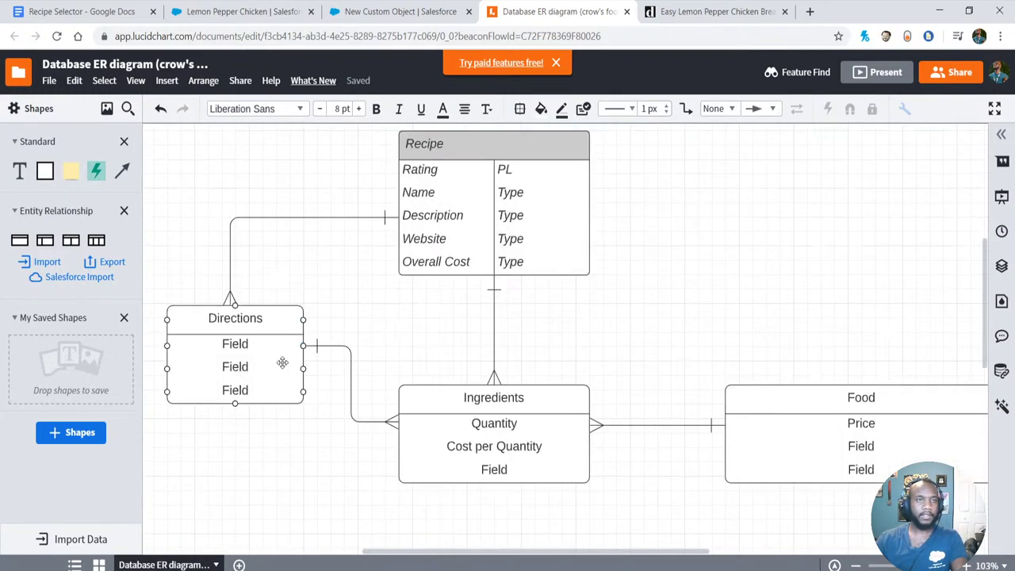
pyautogui.click(235, 345)
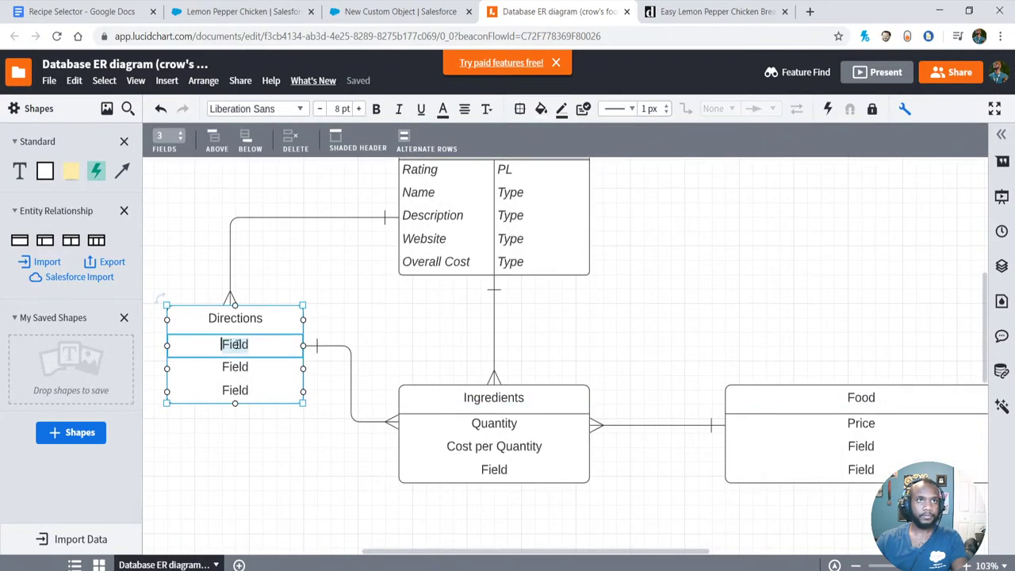
pyautogui.write('Step 1')
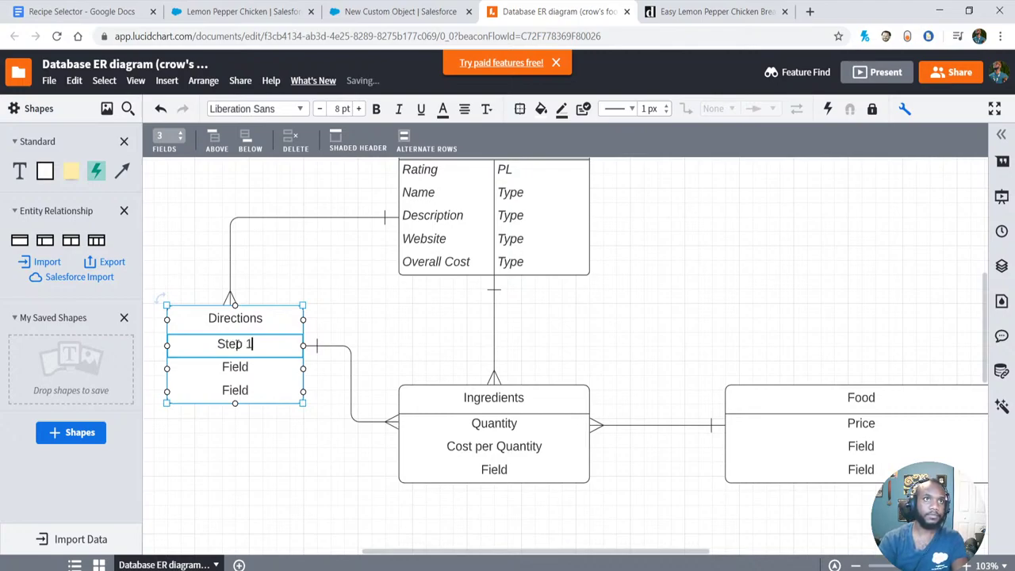
pyautogui.press('BackSpace')
pyautogui.press('BackSpace')
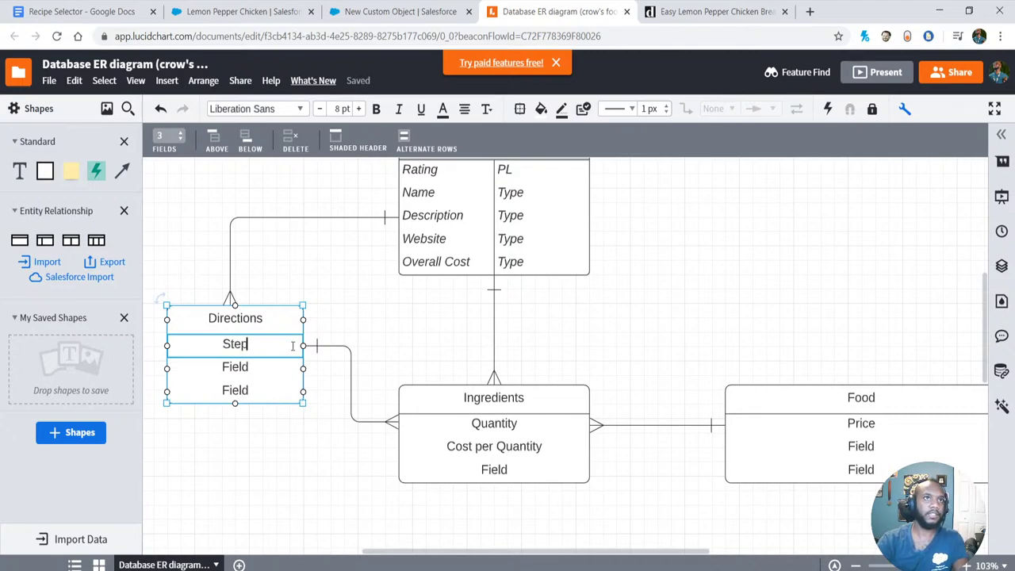
pyautogui.click(413, 422)
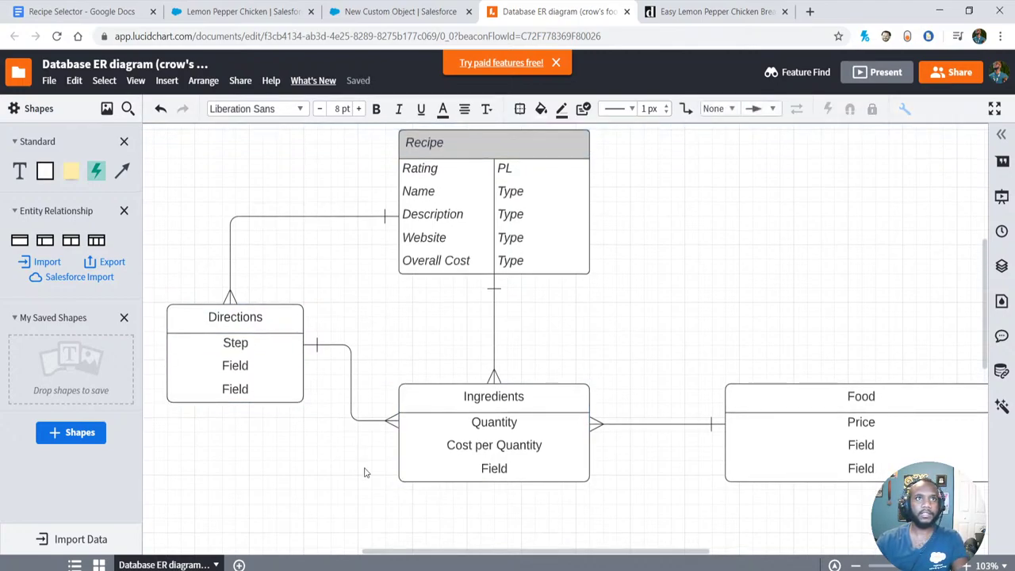
pyautogui.click(233, 311)
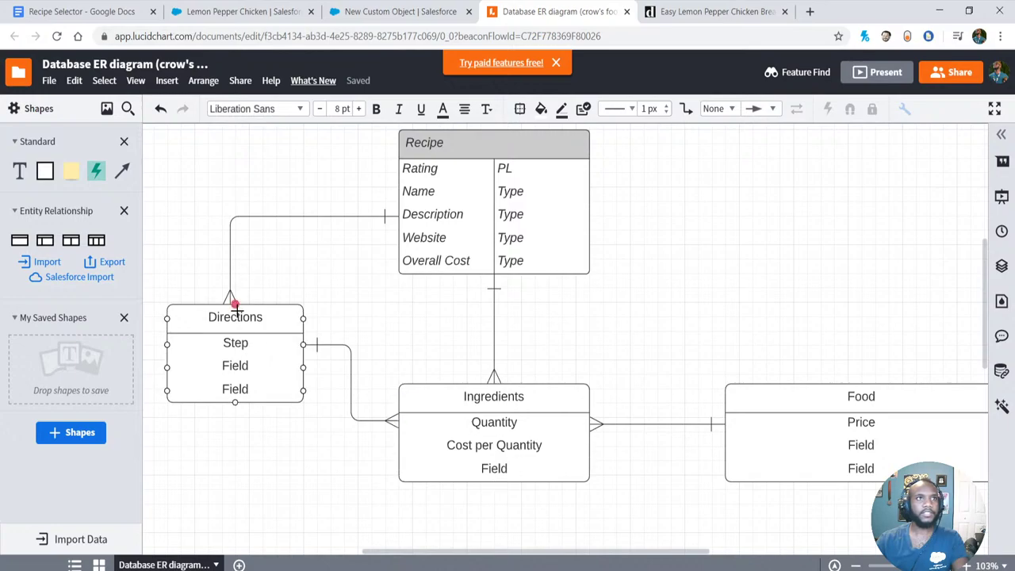
# - Read through the Delish recipe's ingredients, directions and prep/total times, then return to the Salesforce form
pyautogui.click(687, 12)
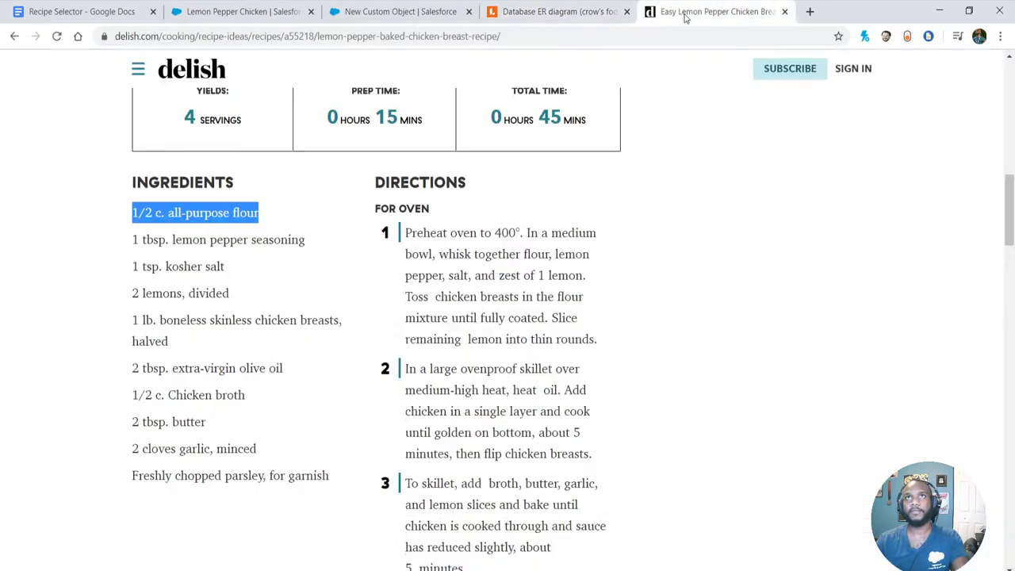
pyautogui.moveTo(403, 234); pyautogui.dragTo(467, 389)
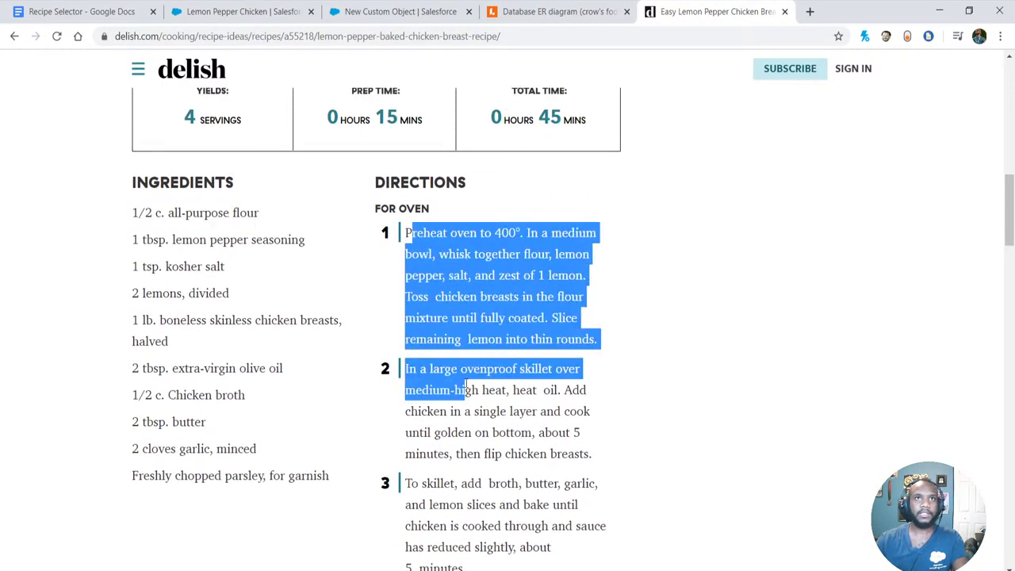
pyautogui.click(417, 241)
pyautogui.scroll(-2, 416, 240)
pyautogui.scroll(-2, 417, 240)
pyautogui.moveTo(406, 228); pyautogui.dragTo(449, 436)
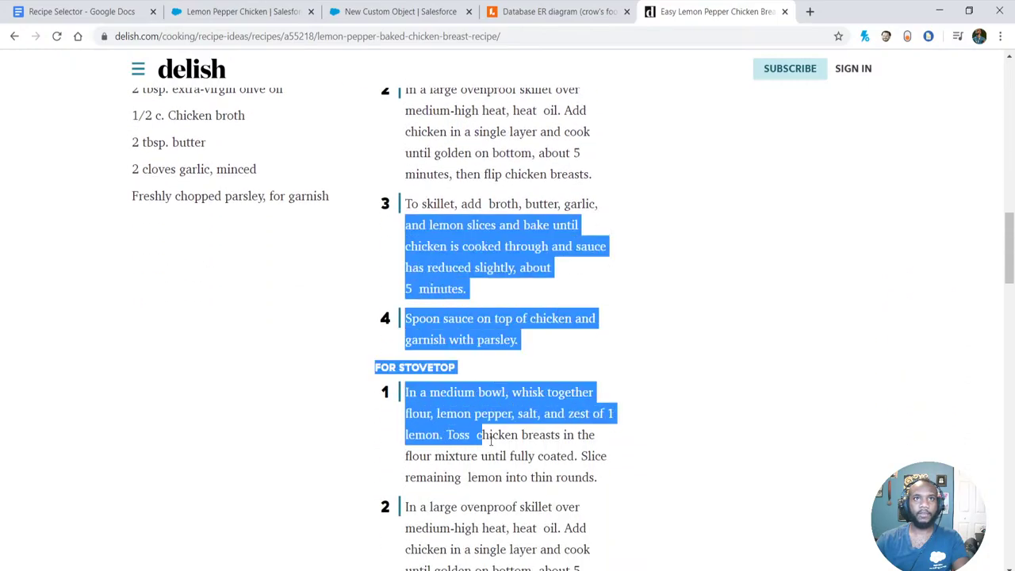
pyautogui.click(449, 435)
pyautogui.scroll(-4, 485, 394)
pyautogui.scroll(8, 465, 424)
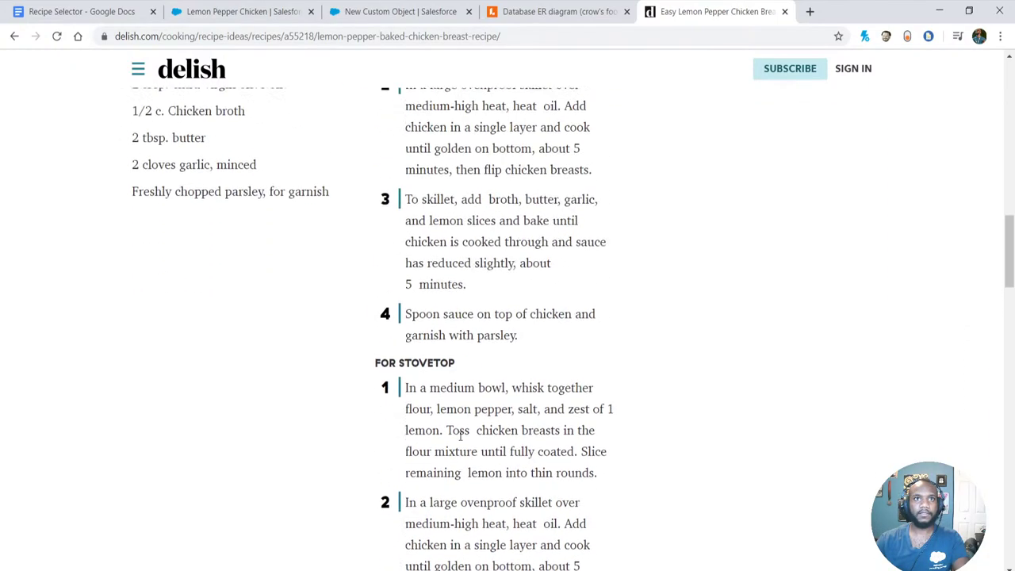
pyautogui.scroll(-2, 411, 207)
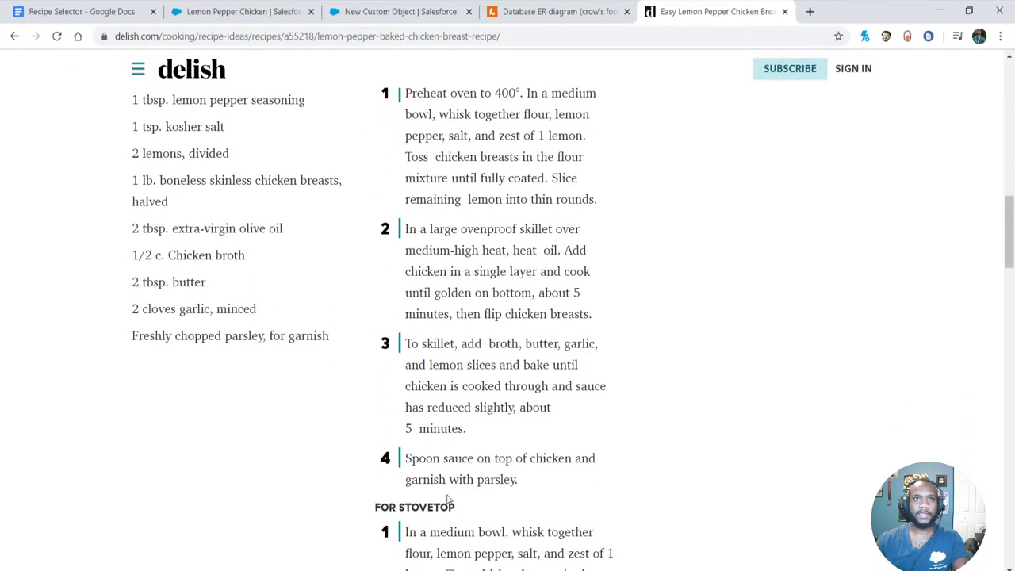
pyautogui.scroll(1, 481, 536)
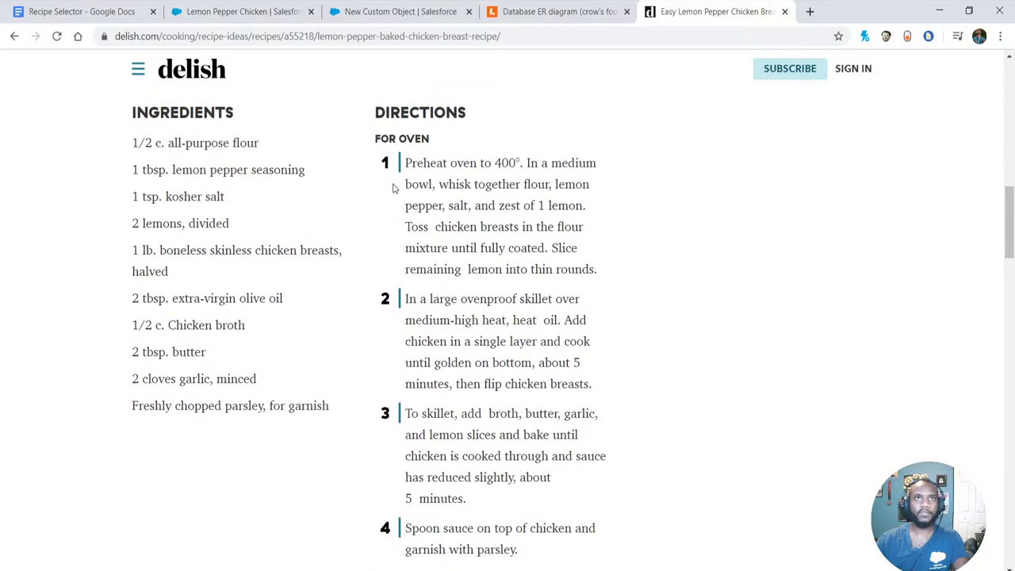
pyautogui.scroll(3, 513, 242)
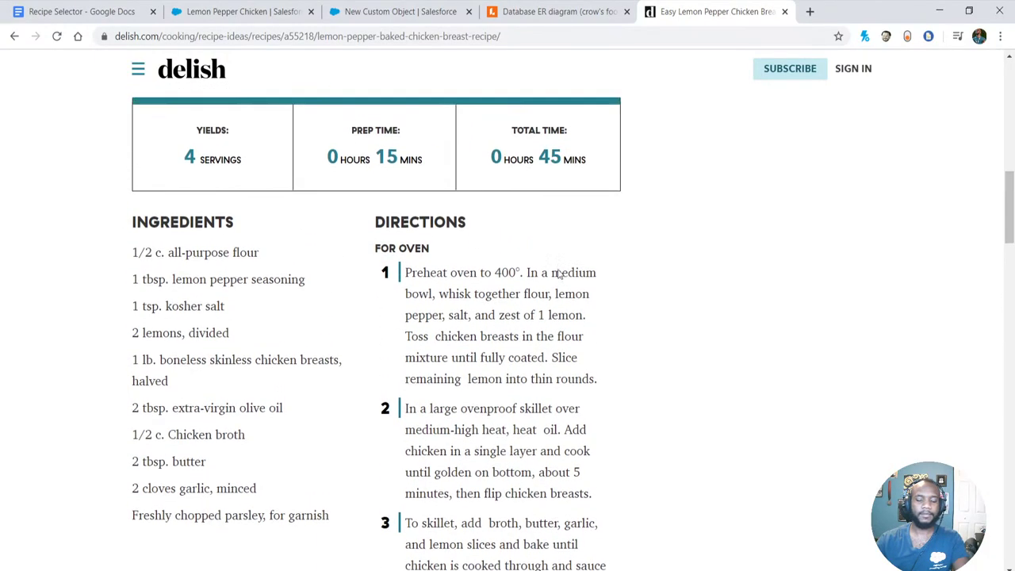
pyautogui.scroll(-1, 493, 268)
pyautogui.scroll(-1, 479, 258)
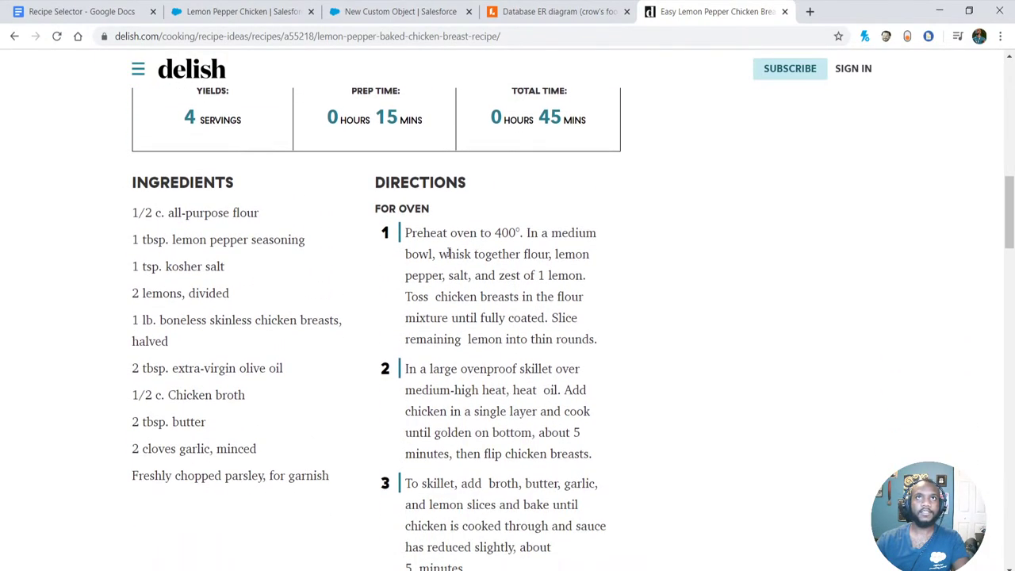
pyautogui.scroll(1, 444, 224)
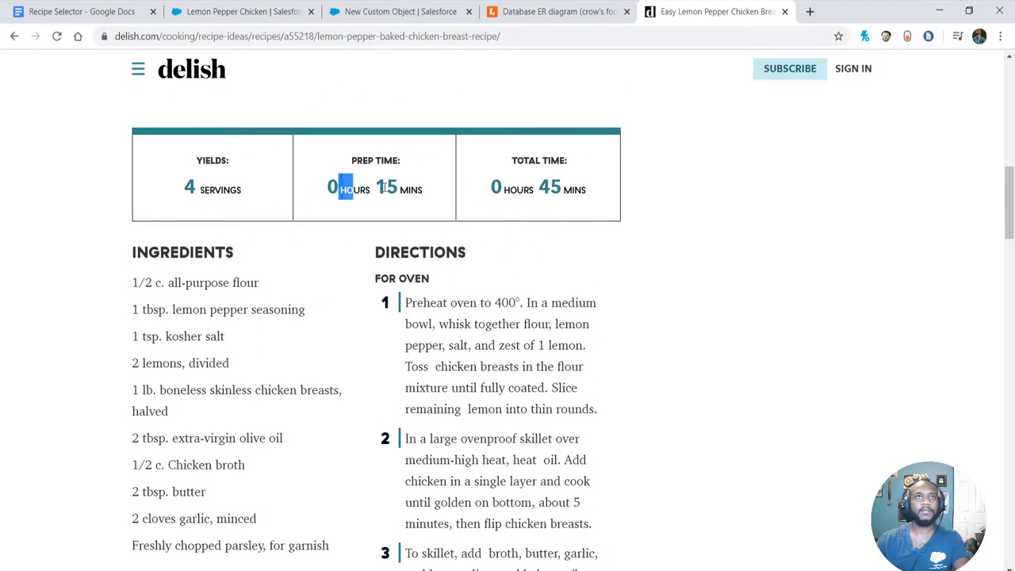
pyautogui.click(384, 12)
# - Open Object Manager in a separate tab beside the Ingredient form, then go to the ER diagram
pyautogui.scroll(-2, 221, 391)
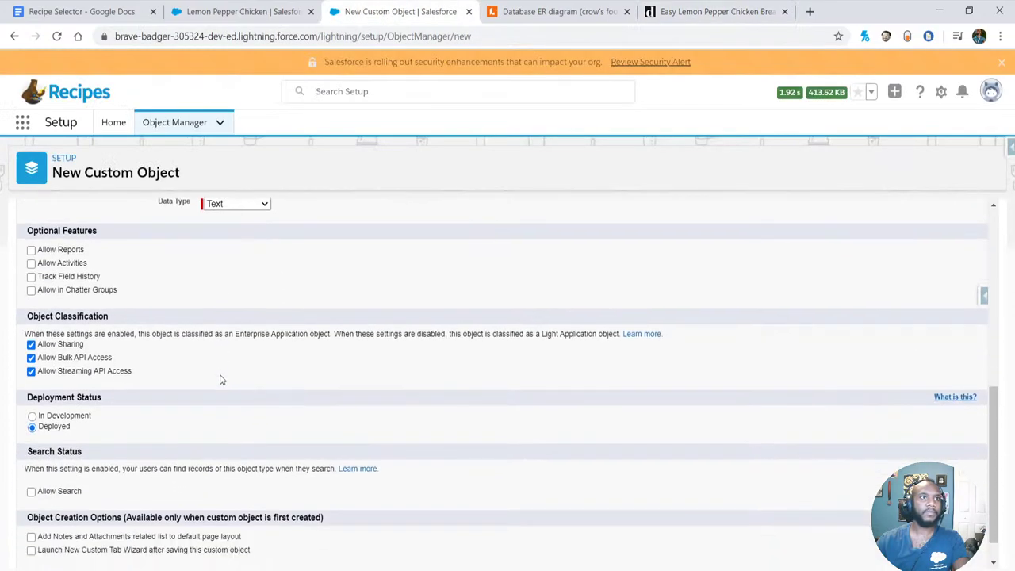
pyautogui.scroll(5, 221, 391)
pyautogui.middleClick(169, 119)
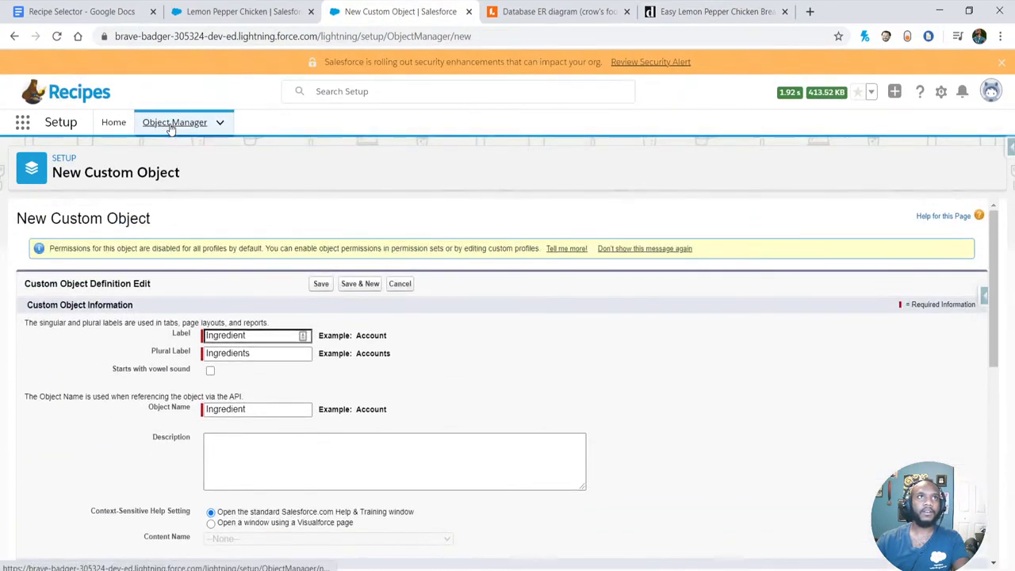
pyautogui.scroll(-1, 555, 245)
pyautogui.scroll(1, 645, 265)
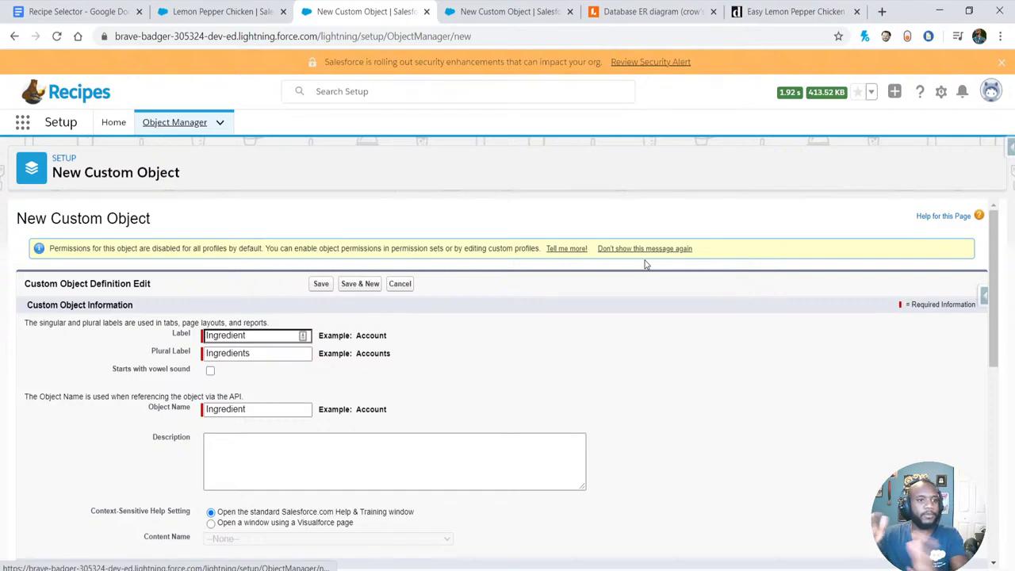
pyautogui.scroll(-6, 662, 347)
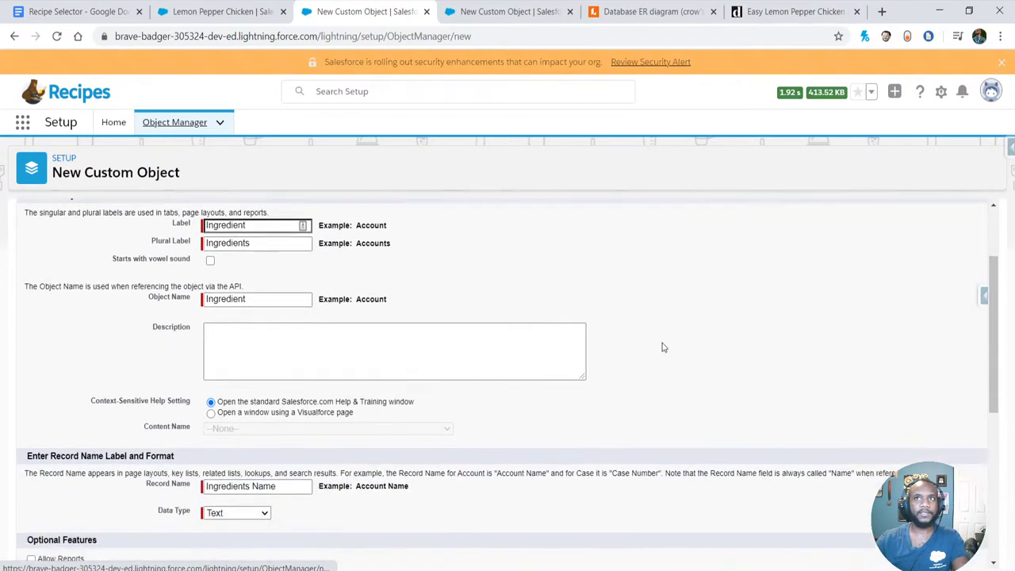
pyautogui.click(640, 12)
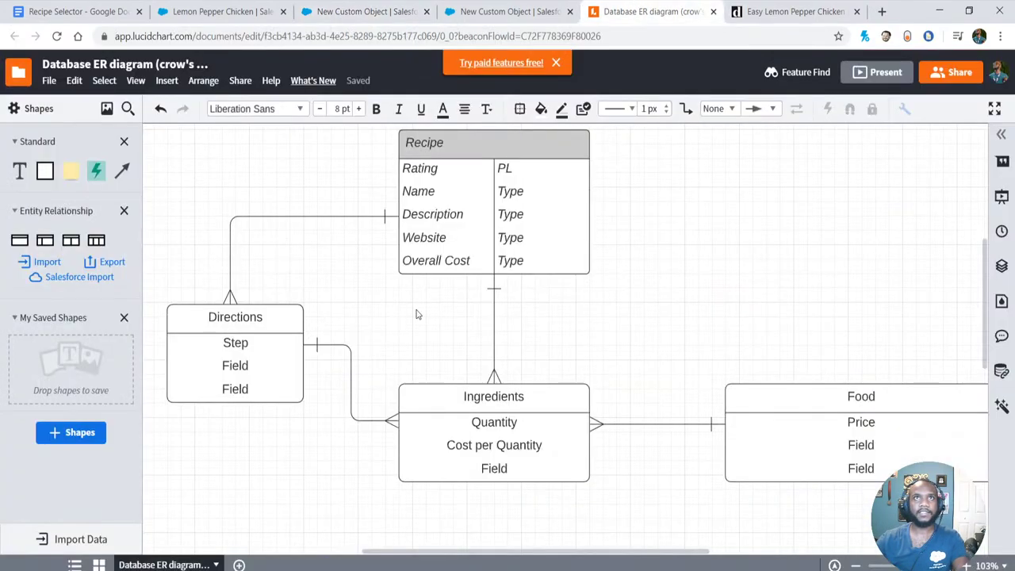
pyautogui.click(465, 265)
pyautogui.rightClick(462, 264)
pyautogui.click(441, 260)
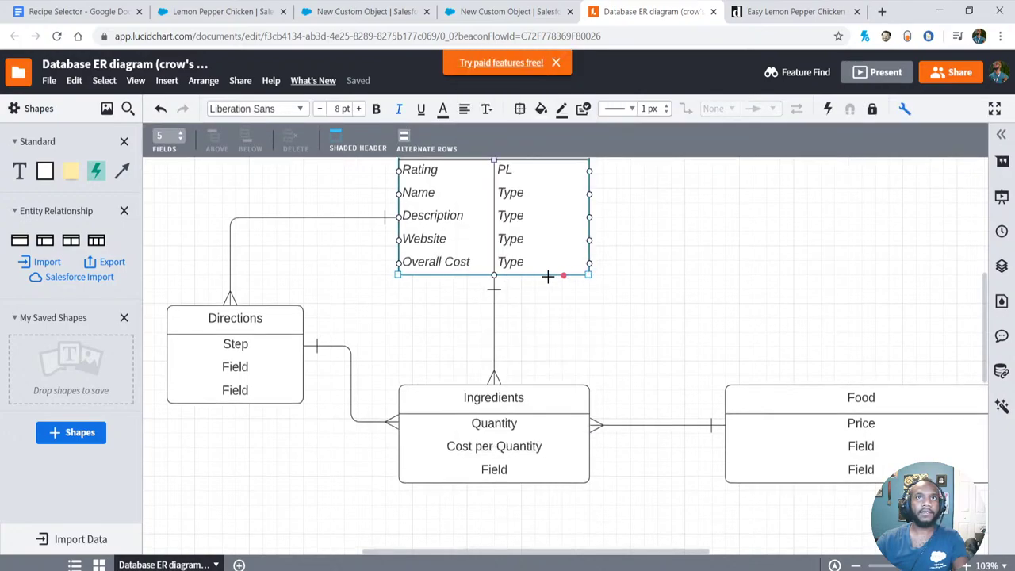
pyautogui.click(512, 254)
pyautogui.scroll(2, 491, 270)
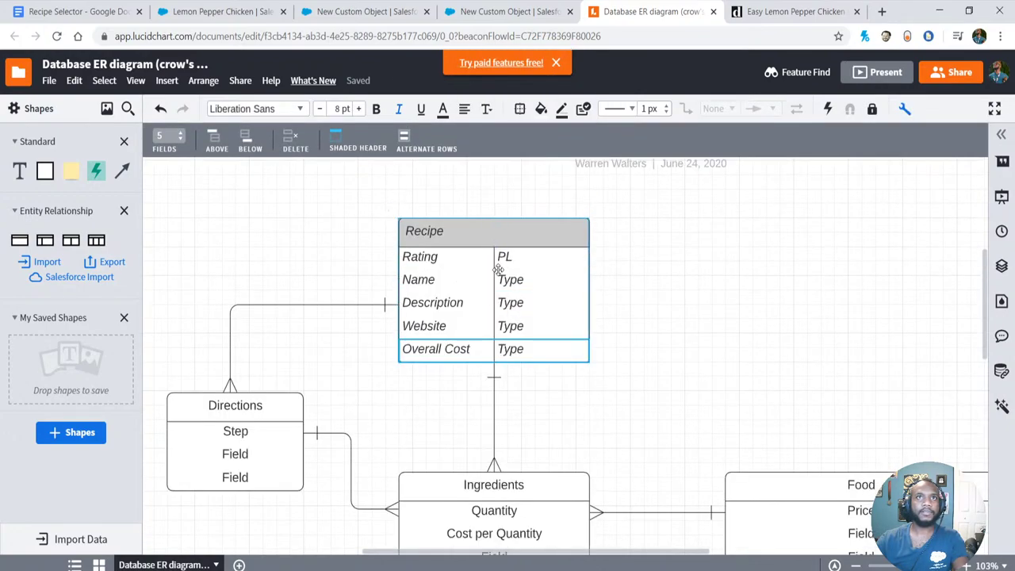
pyautogui.click(497, 265)
pyautogui.click(452, 276)
pyautogui.click(450, 282)
pyautogui.rightClick(450, 282)
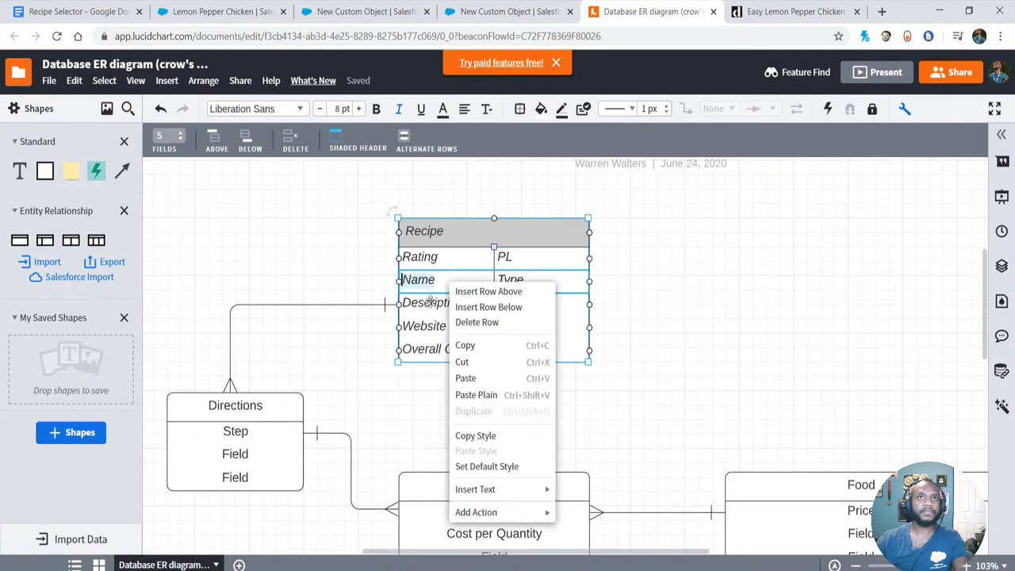
pyautogui.press('Escape')
pyautogui.rightClick(472, 289)
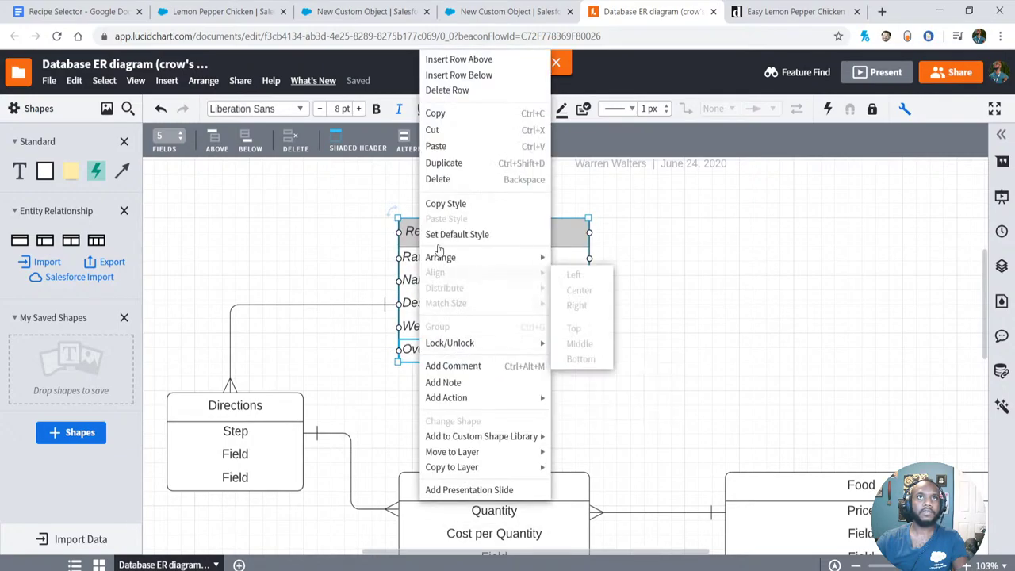
pyautogui.click(466, 79)
pyautogui.click(433, 367)
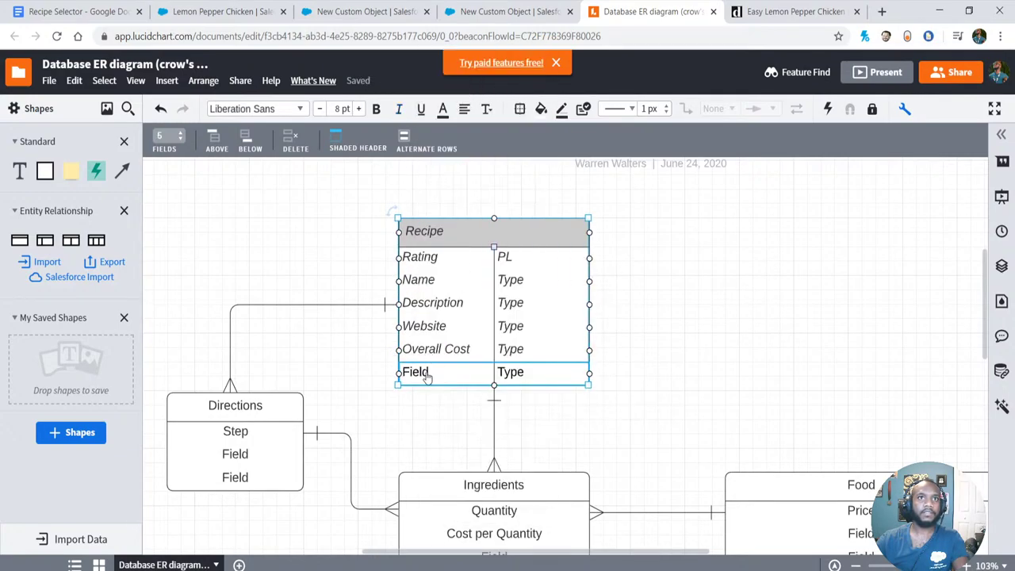
pyautogui.click(435, 367)
pyautogui.write('Cook time')
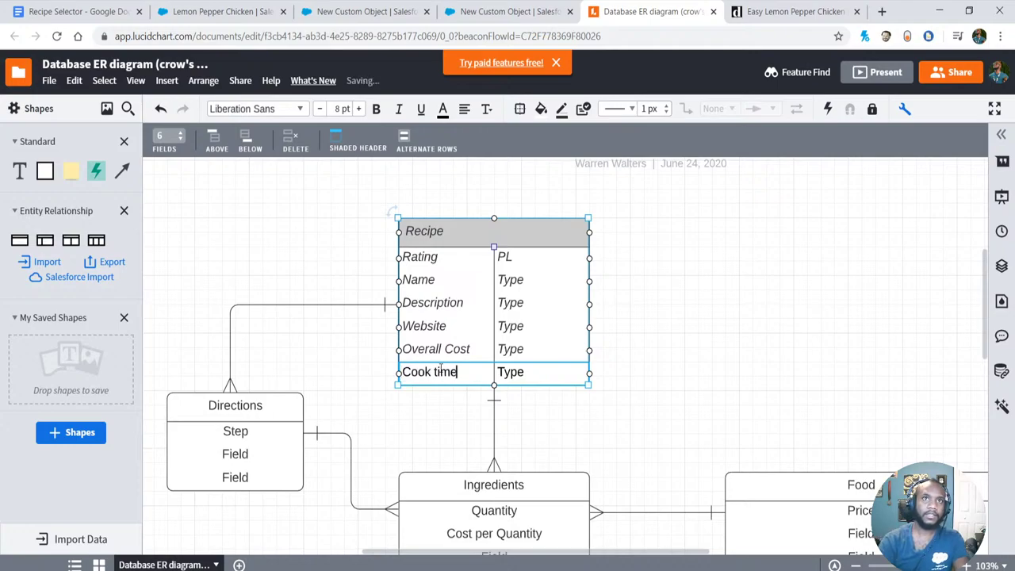
pyautogui.click(746, 36)
pyautogui.click(767, 13)
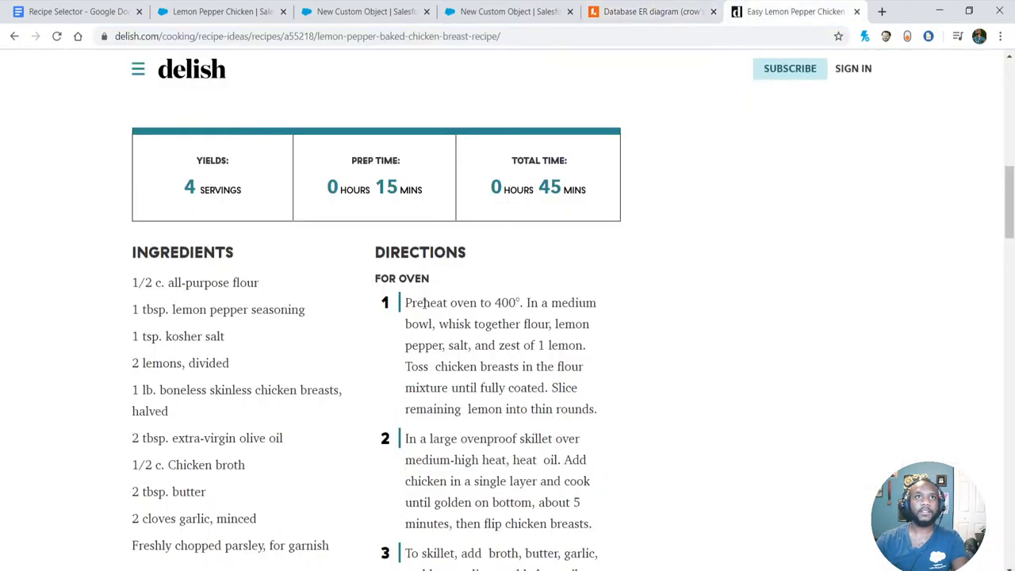
pyautogui.click(646, 13)
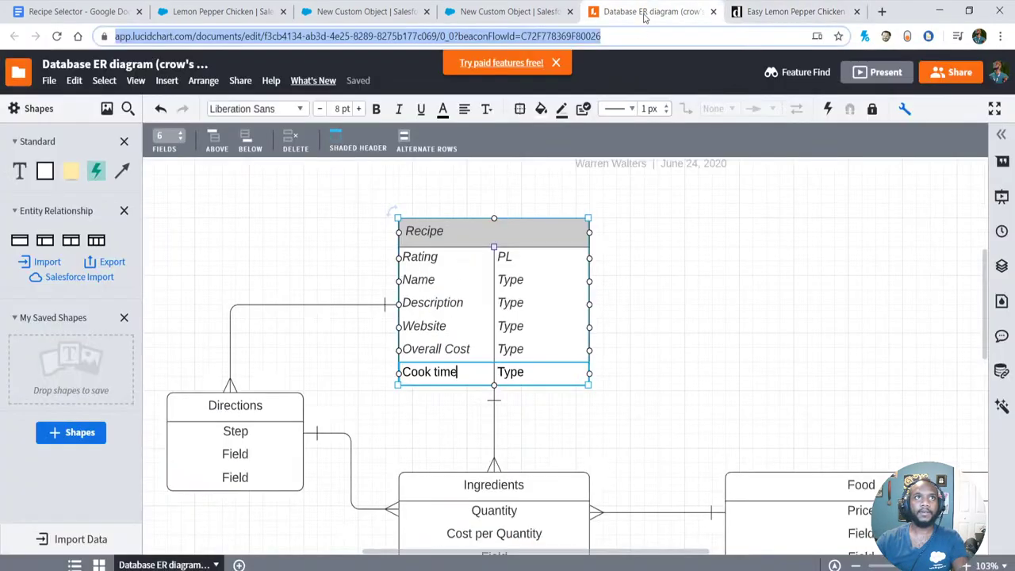
pyautogui.click(446, 345)
pyautogui.rightClick(455, 377)
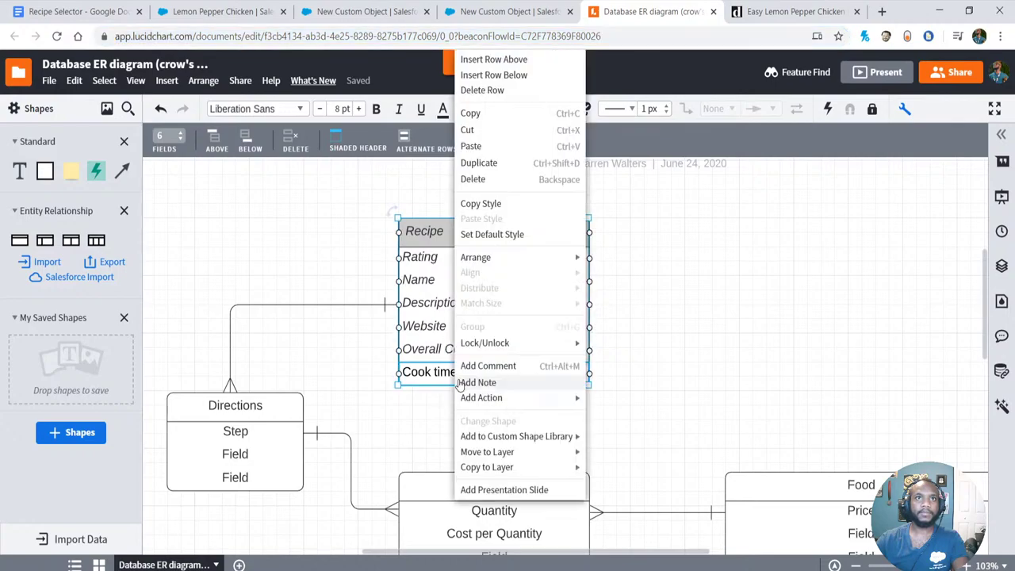
pyautogui.click(484, 74)
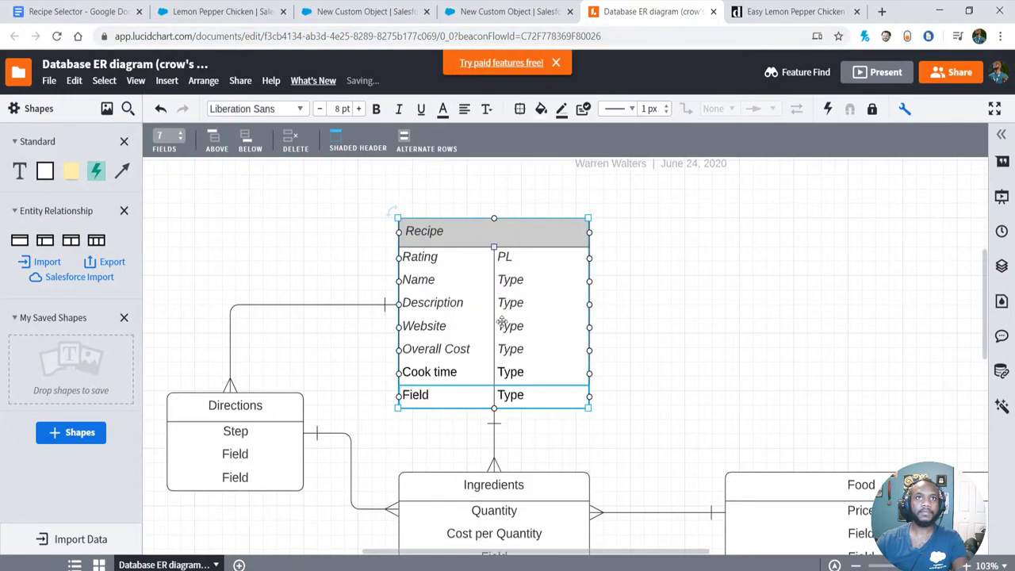
pyautogui.doubleClick(426, 397)
pyautogui.write('Prep Time')
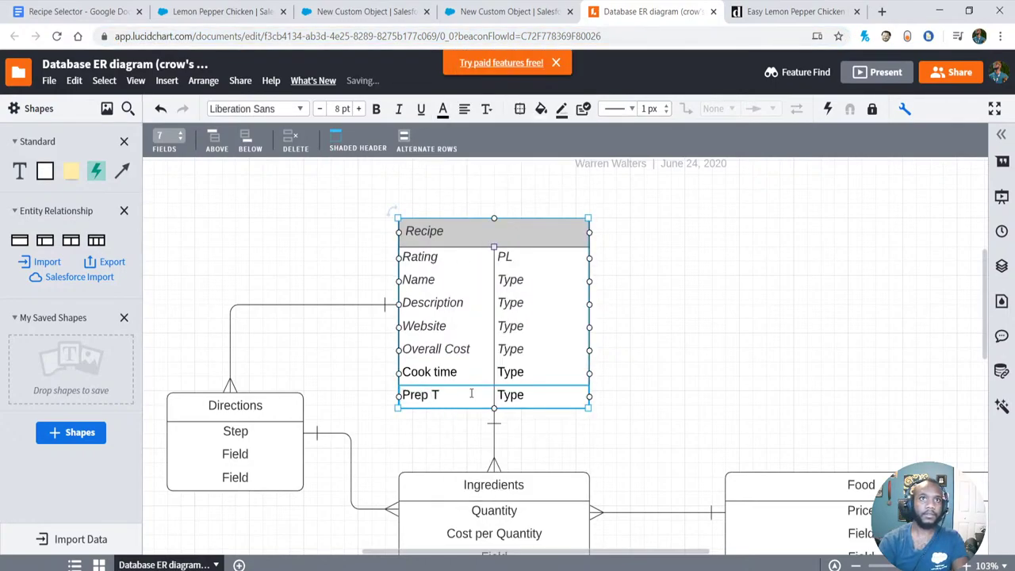
pyautogui.click(472, 377)
pyautogui.rightClick(460, 394)
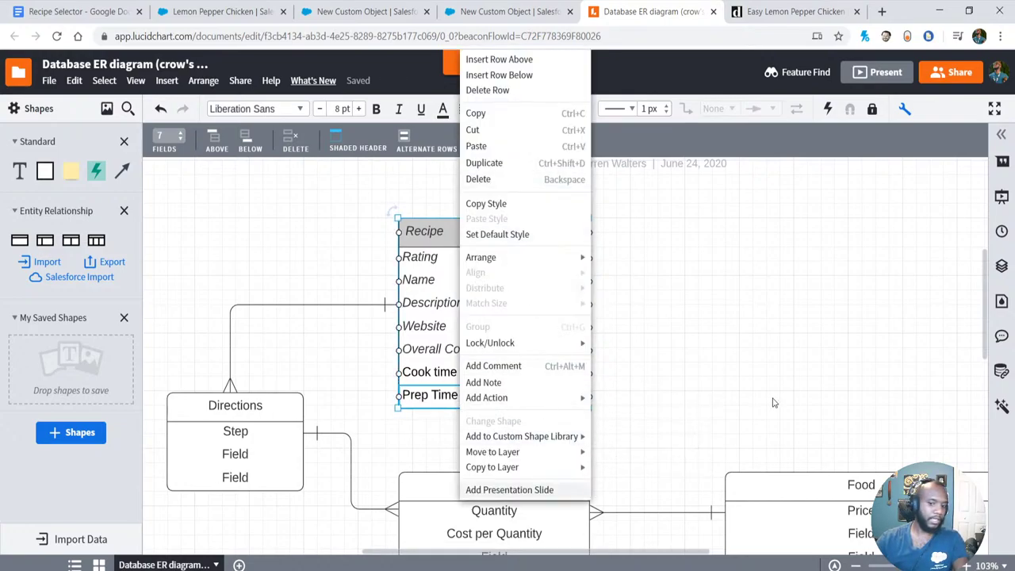
pyautogui.click(576, 491)
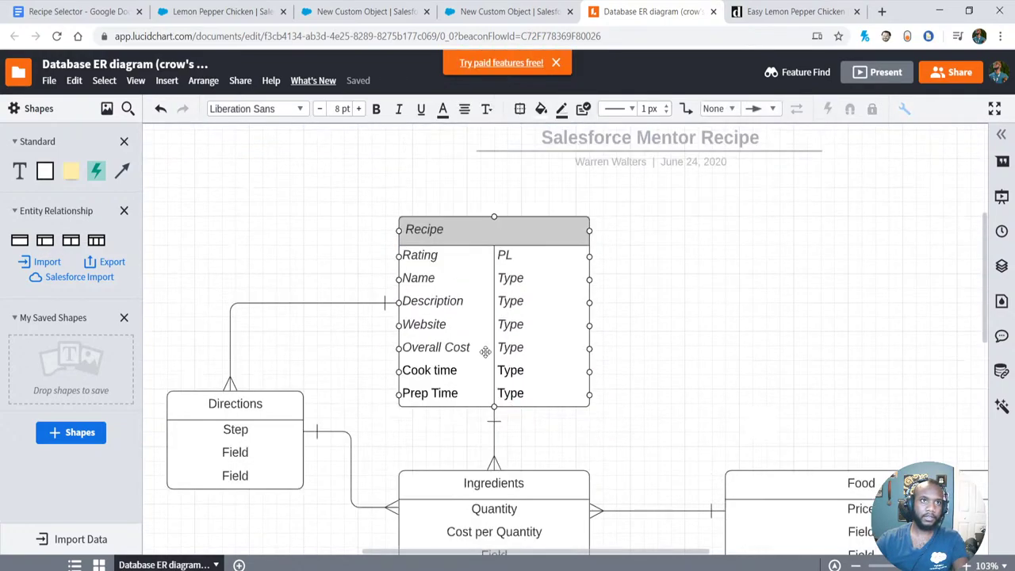
pyautogui.moveTo(471, 229); pyautogui.dragTo(468, 180)
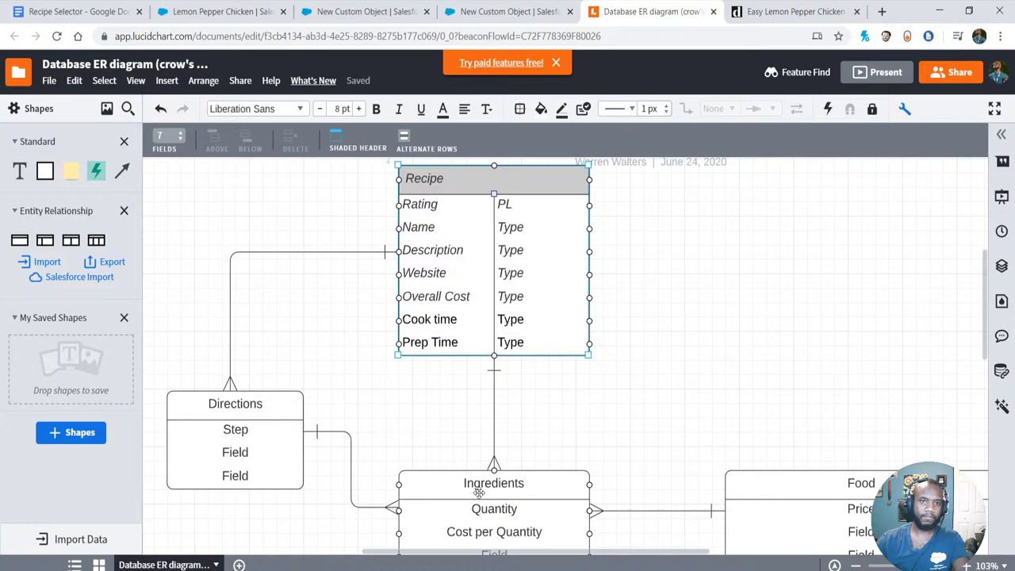
pyautogui.moveTo(497, 288); pyautogui.dragTo(511, 324)
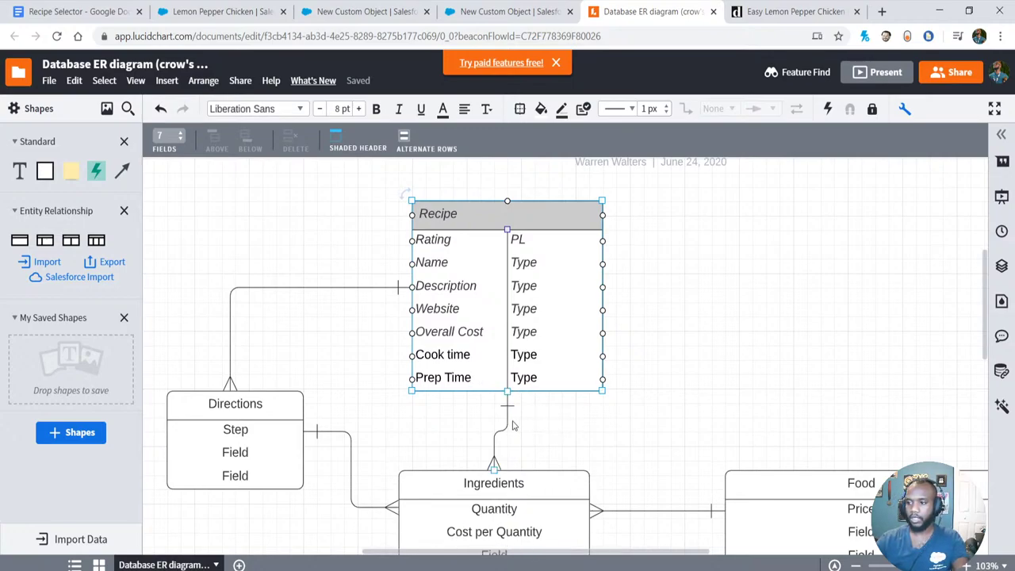
pyautogui.scroll(-1, 736, 455)
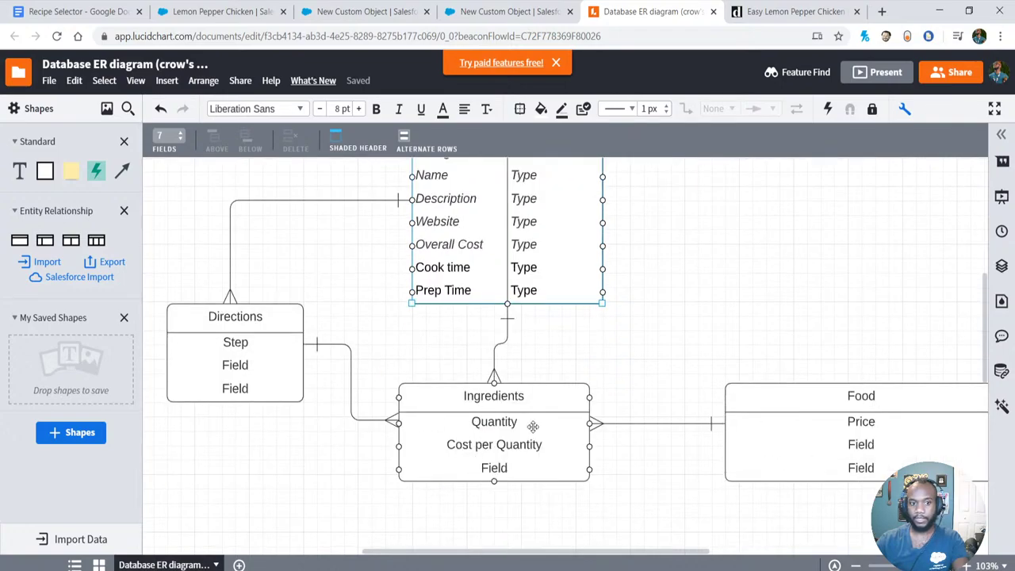
pyautogui.scroll(1, 493, 393)
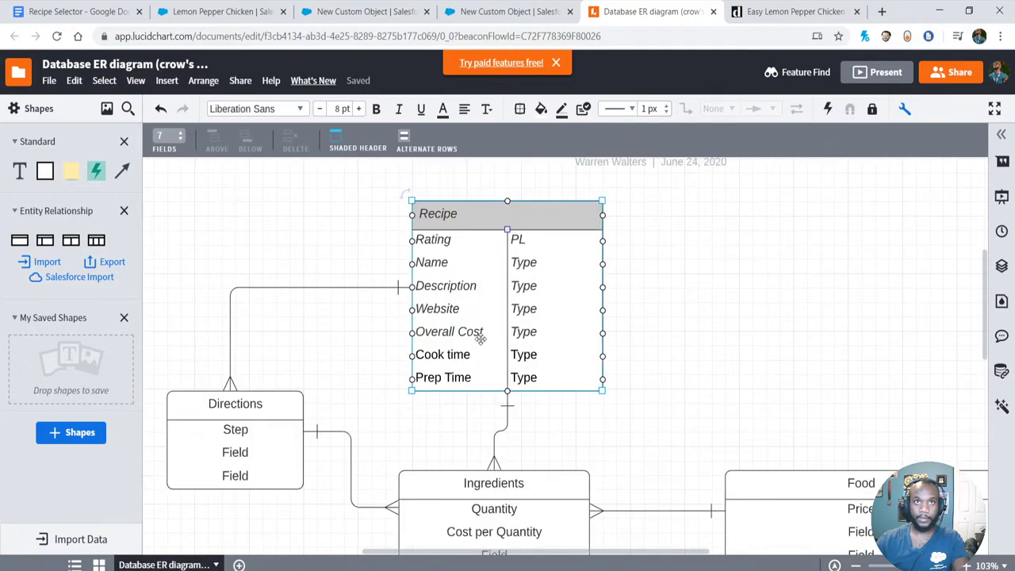
pyautogui.rightClick(462, 366)
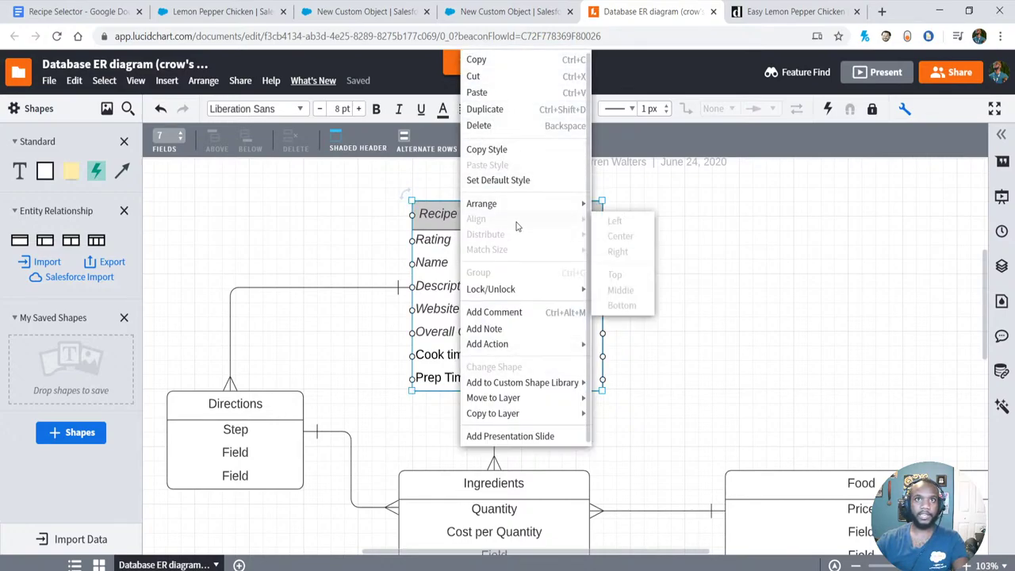
pyautogui.click(431, 376)
# - Insert a row below Prep Time in the Recipe table and name it Yeild
pyautogui.click(432, 376)
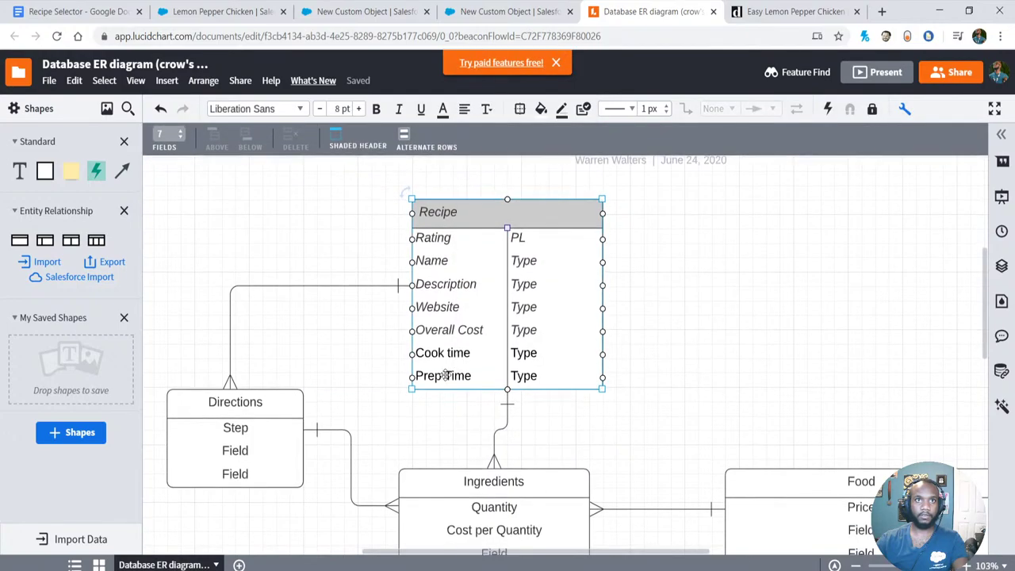
pyautogui.click(452, 378)
pyautogui.rightClick(452, 377)
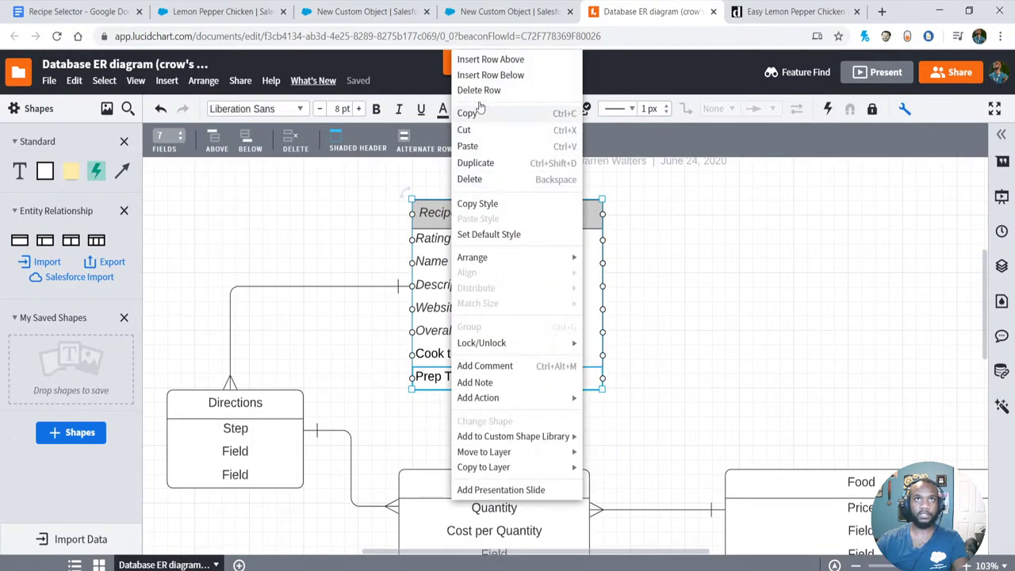
pyautogui.click(511, 74)
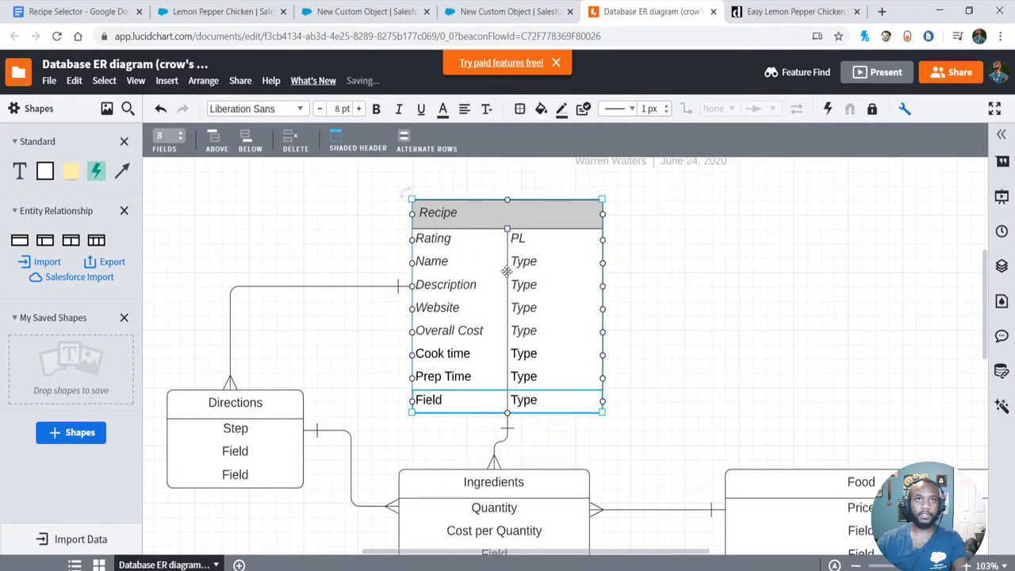
pyautogui.doubleClick(428, 401)
pyautogui.write('Y')
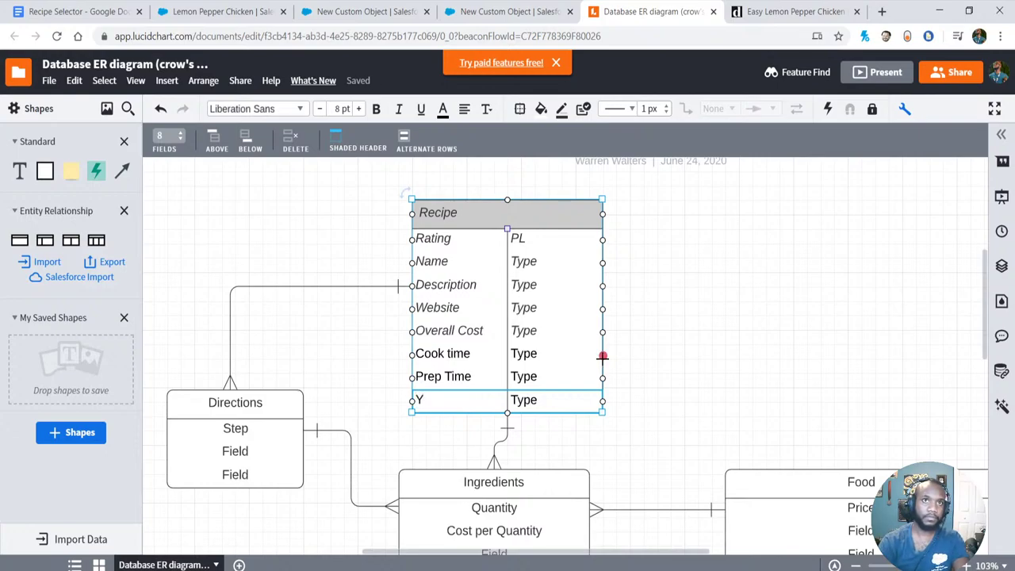
pyautogui.write('eild')
pyautogui.click(631, 447)
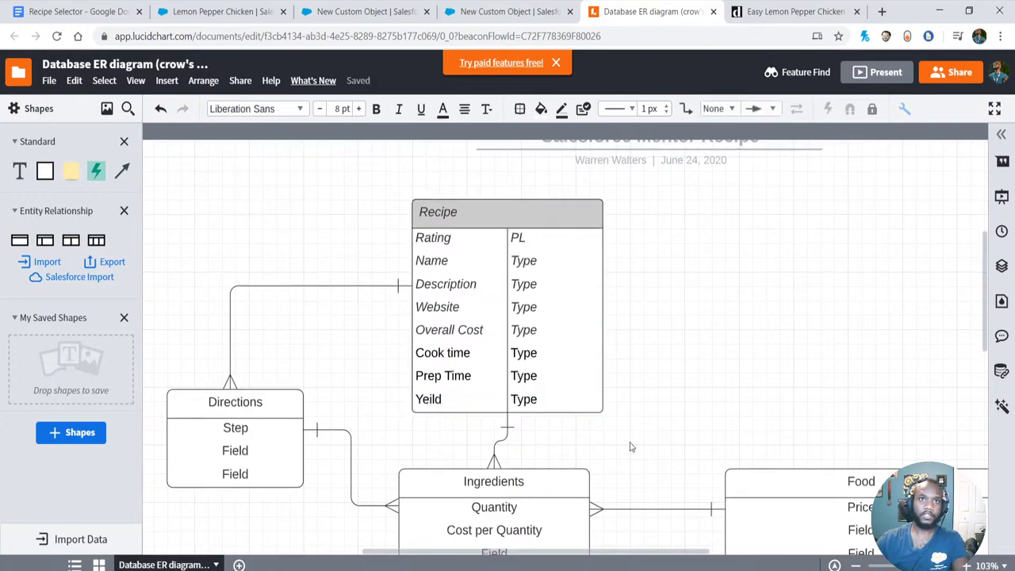
# - Add a Standard Yeild row at the end of the Ingredients table
pyautogui.scroll(-2, 632, 448)
pyautogui.click(506, 419)
pyautogui.rightClick(508, 422)
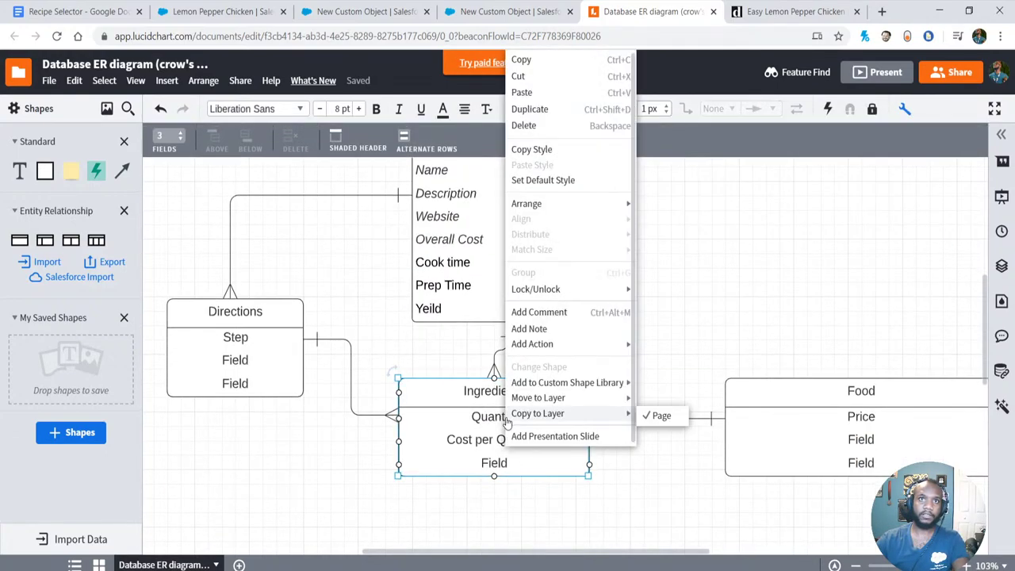
pyautogui.click(469, 416)
pyautogui.rightClick(468, 425)
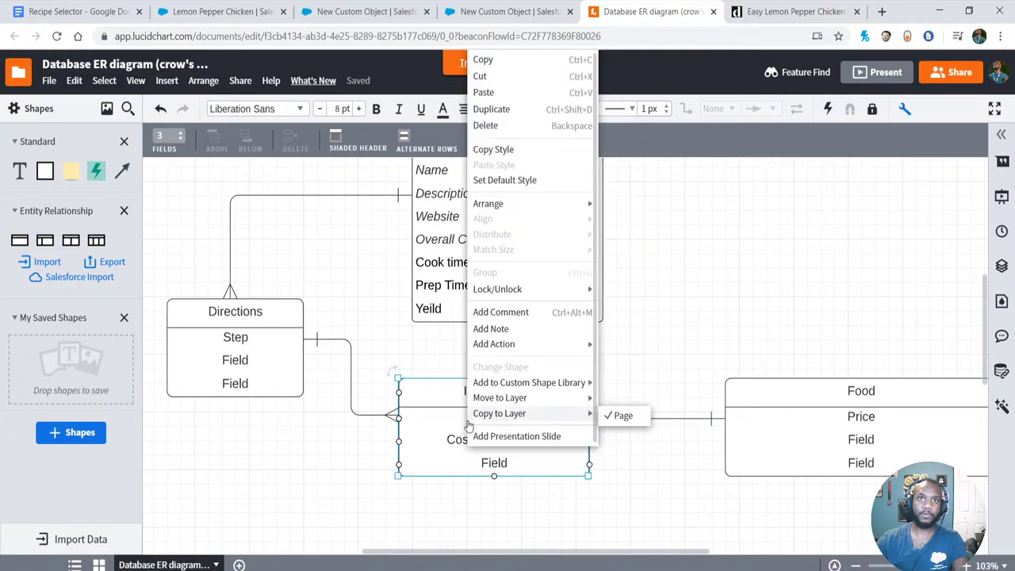
pyautogui.click(469, 466)
pyautogui.rightClick(487, 467)
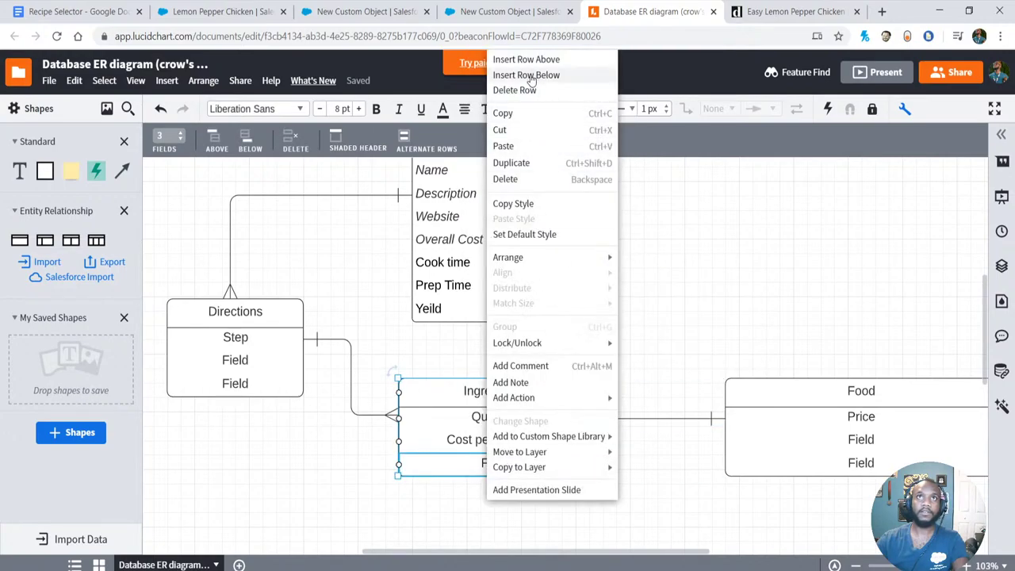
pyautogui.click(527, 75)
pyautogui.write('Stan')
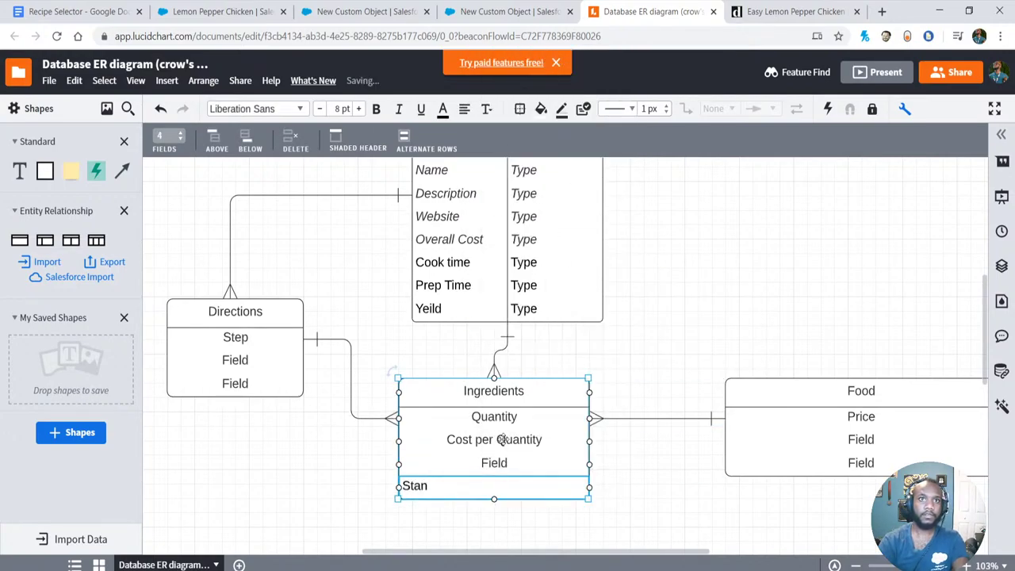
pyautogui.write('dard Yeild')
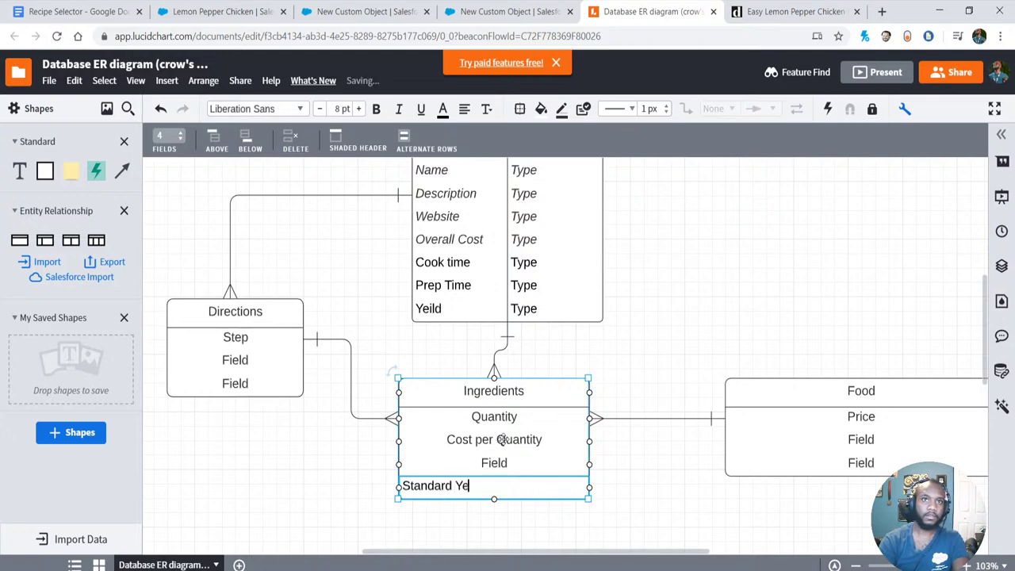
pyautogui.click(624, 347)
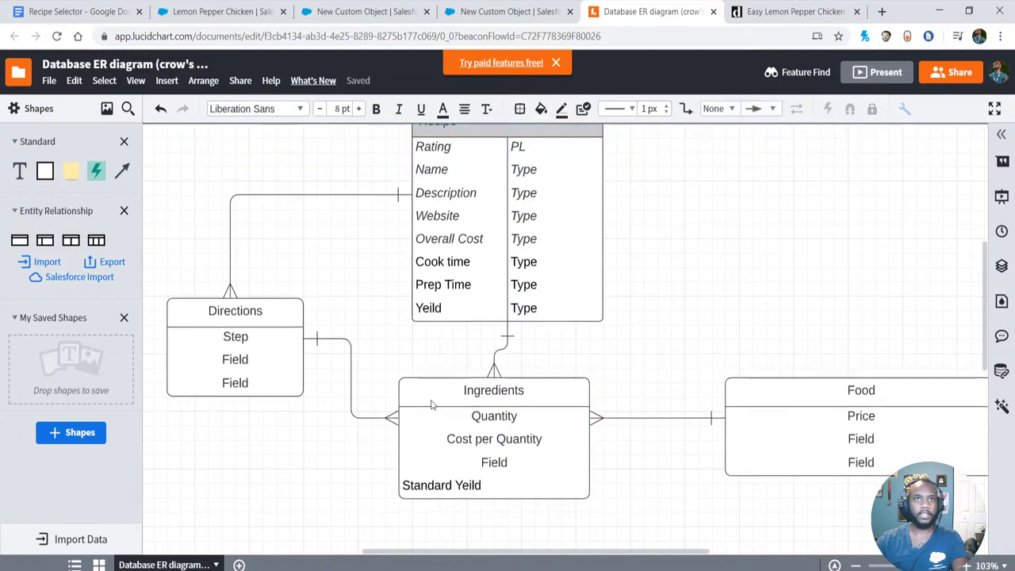
pyautogui.scroll(1, 448, 316)
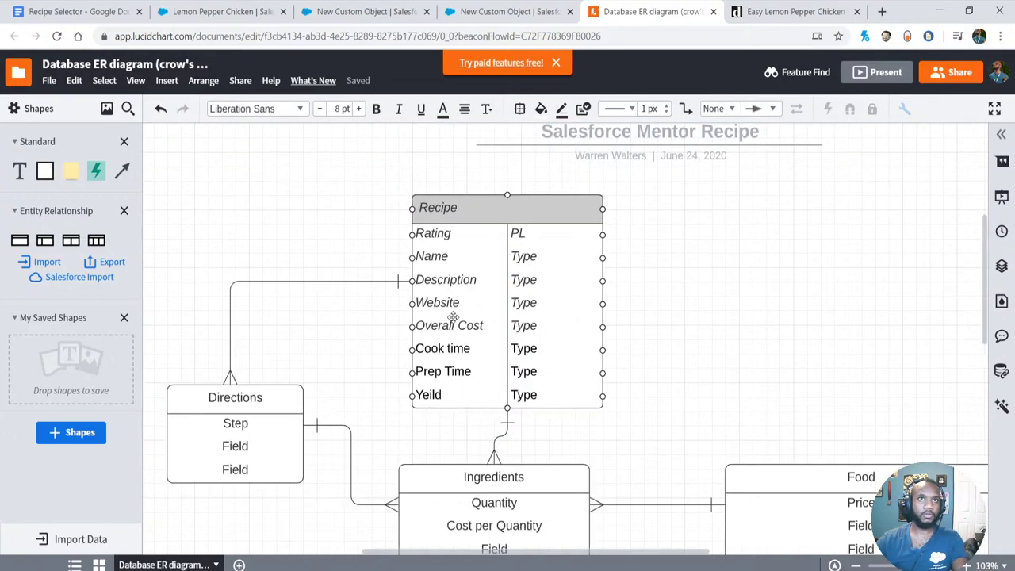
pyautogui.scroll(-1, 440, 310)
# - Copy the canvas title text 'Salesforce Mentor Recipe'
pyautogui.click(435, 307)
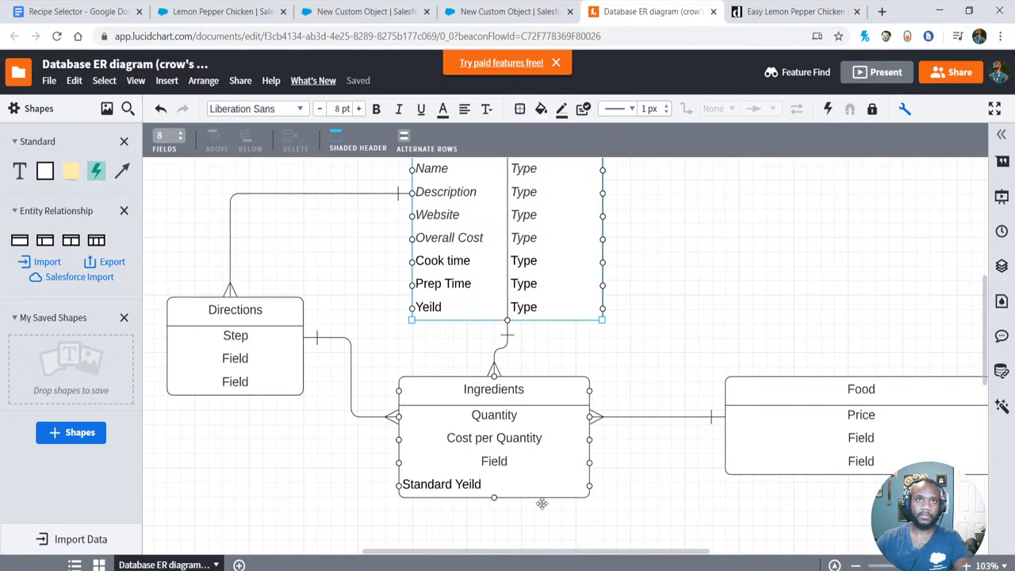
pyautogui.scroll(2, 475, 476)
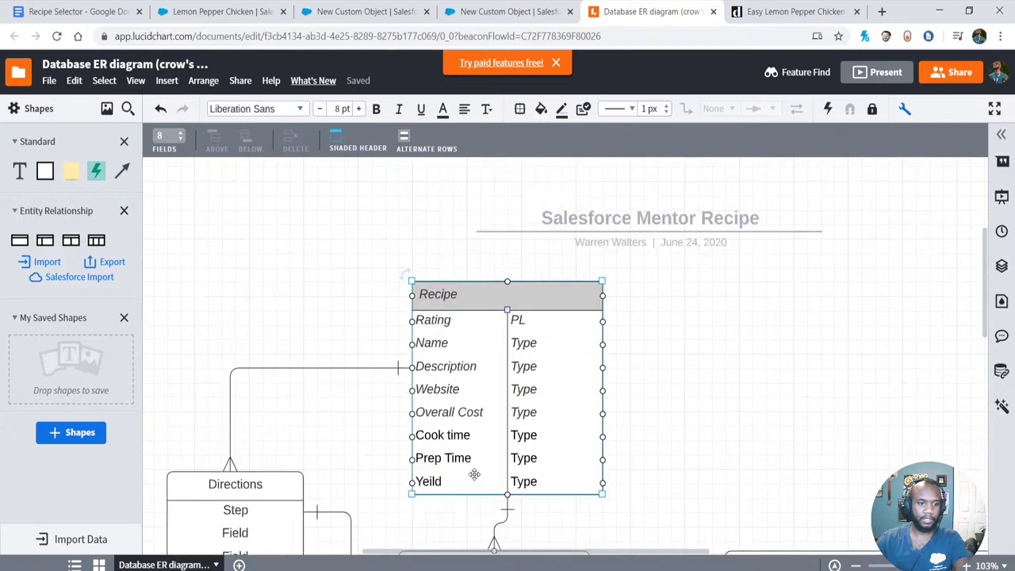
pyautogui.scroll(-2, 468, 480)
pyautogui.scroll(2, 456, 487)
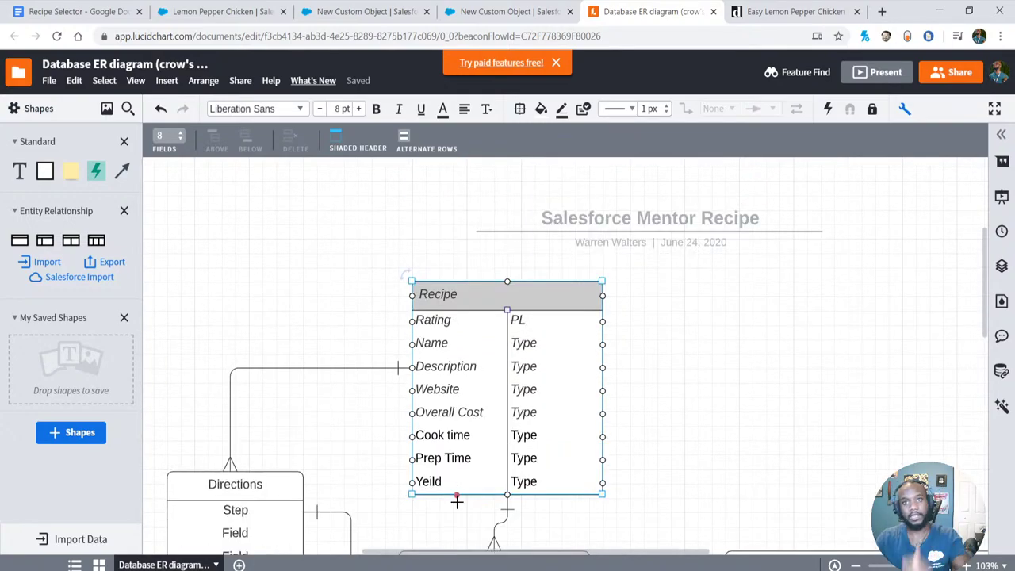
pyautogui.scroll(2, 523, 412)
pyautogui.scroll(-2, 518, 397)
pyautogui.scroll(-2, 518, 397)
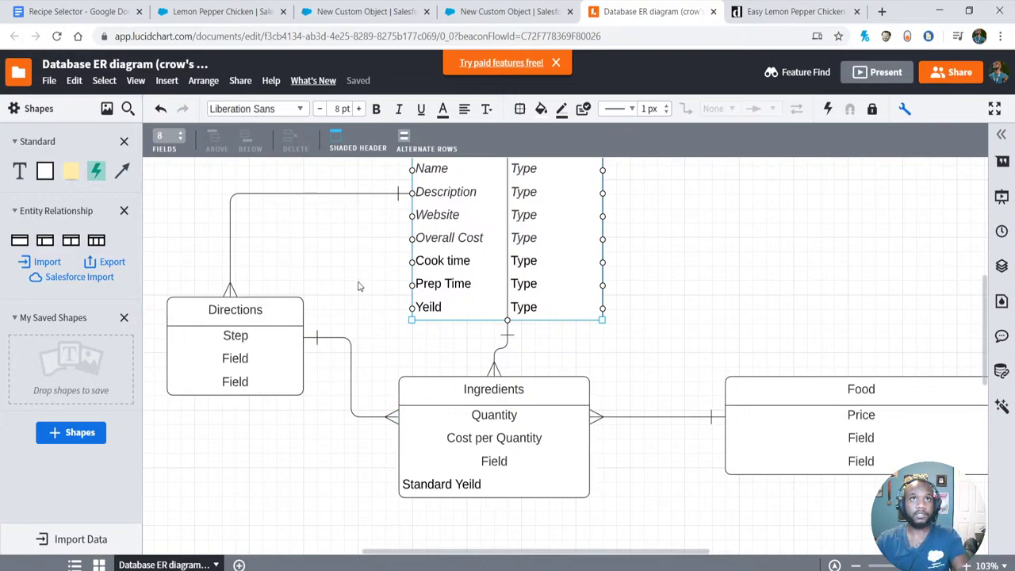
pyautogui.scroll(3, 358, 287)
pyautogui.click(639, 303)
pyautogui.click(646, 305)
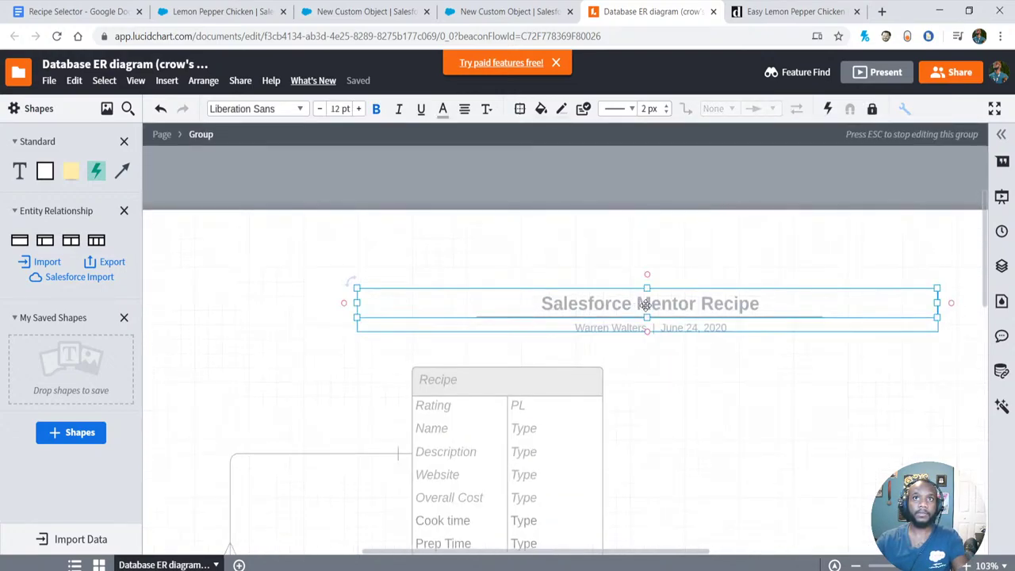
pyautogui.doubleClick(646, 306)
pyautogui.click(646, 304)
pyautogui.doubleClick(645, 304)
pyautogui.click(552, 305)
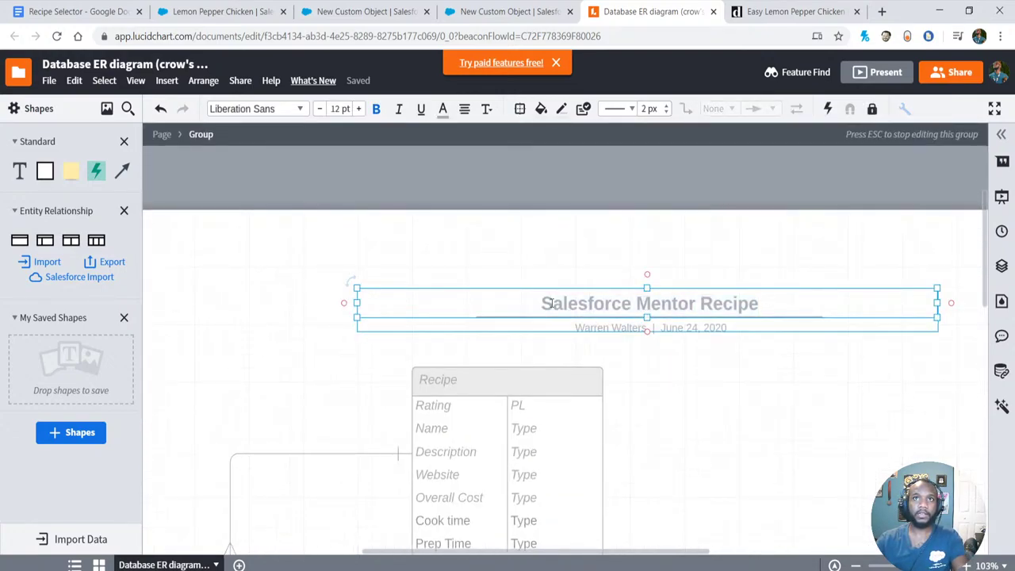
pyautogui.moveTo(548, 304); pyautogui.dragTo(764, 311)
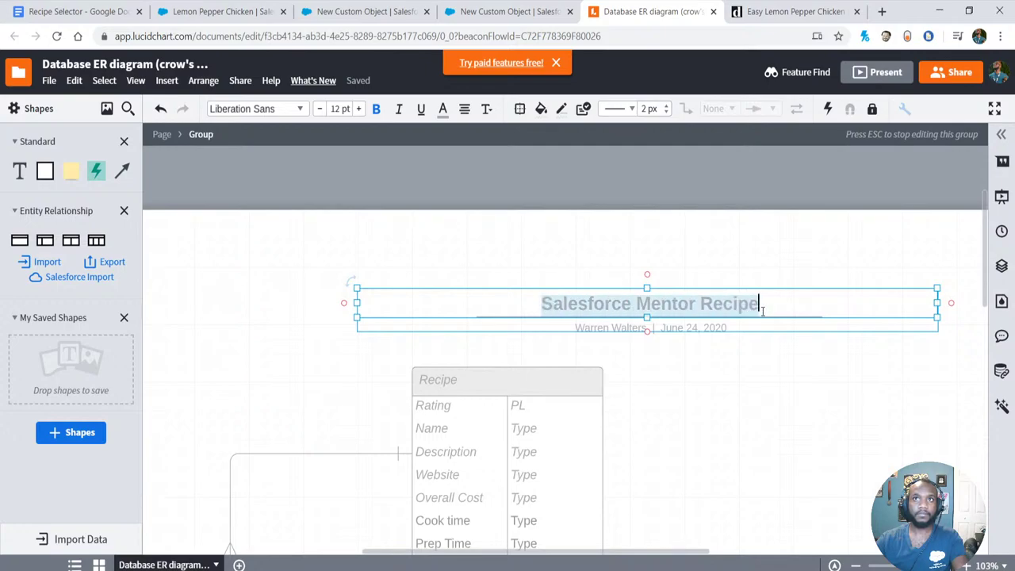
pyautogui.hotkey('ctrl', 'c')
# - Rename the document to 'Salesforce Mentor Recipe' and return to the Lemon Pepper Chicken record
pyautogui.click(124, 64)
pyautogui.hotkey('ctrl', 'v')
pyautogui.click(373, 279)
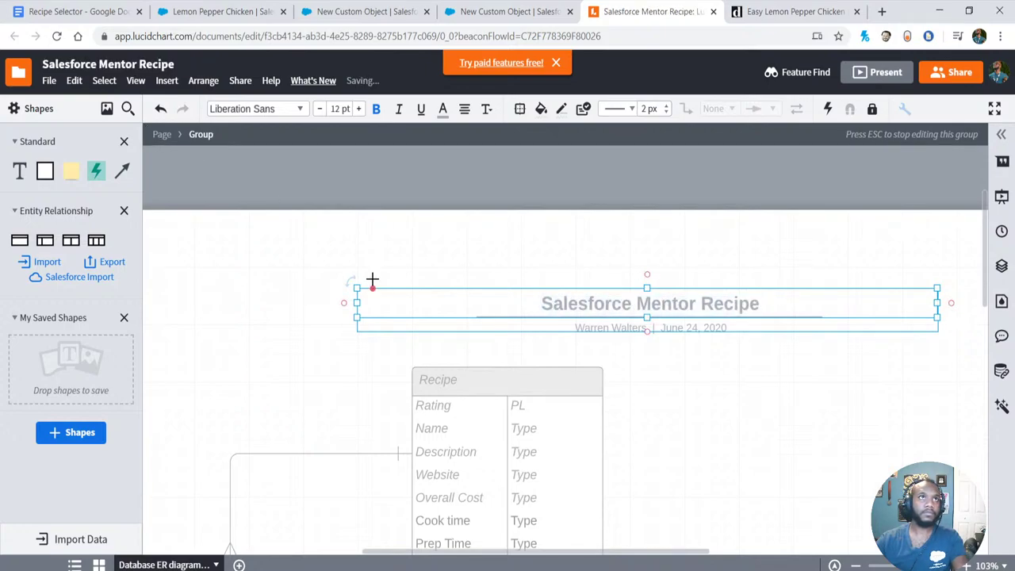
pyautogui.click(365, 11)
pyautogui.click(201, 11)
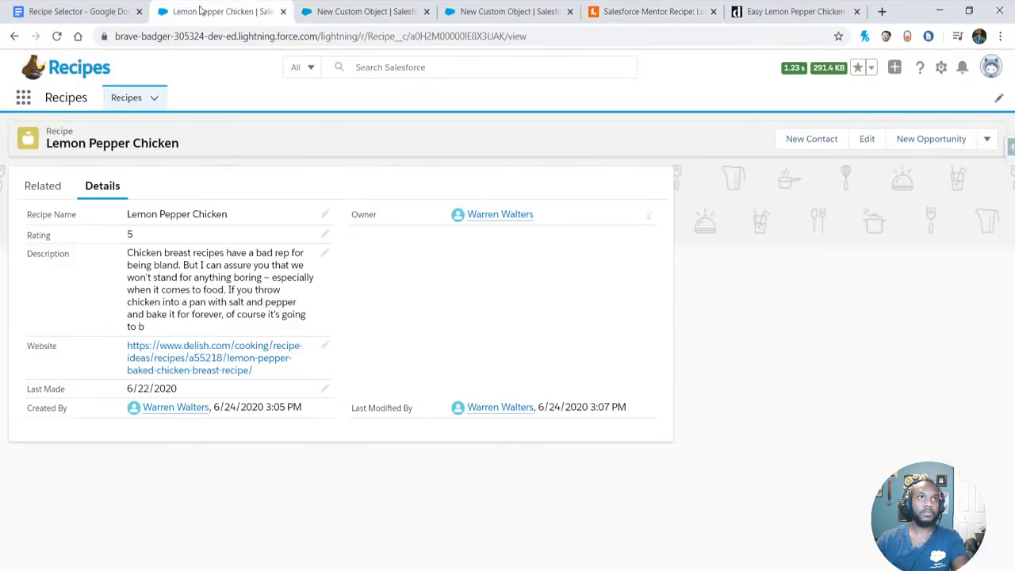
# - Review the Ingredient custom object form, with record name Ingredients Name and Deployed status, down to Save
pyautogui.click(362, 16)
pyautogui.scroll(10, 435, 408)
pyautogui.scroll(-3, 444, 269)
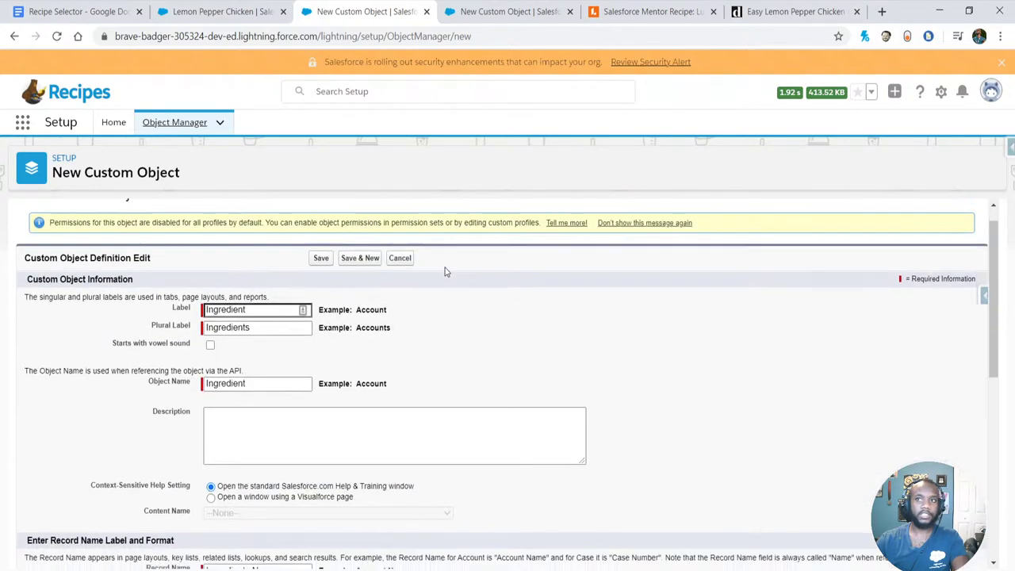
pyautogui.scroll(3, 444, 269)
pyautogui.scroll(-10, 265, 362)
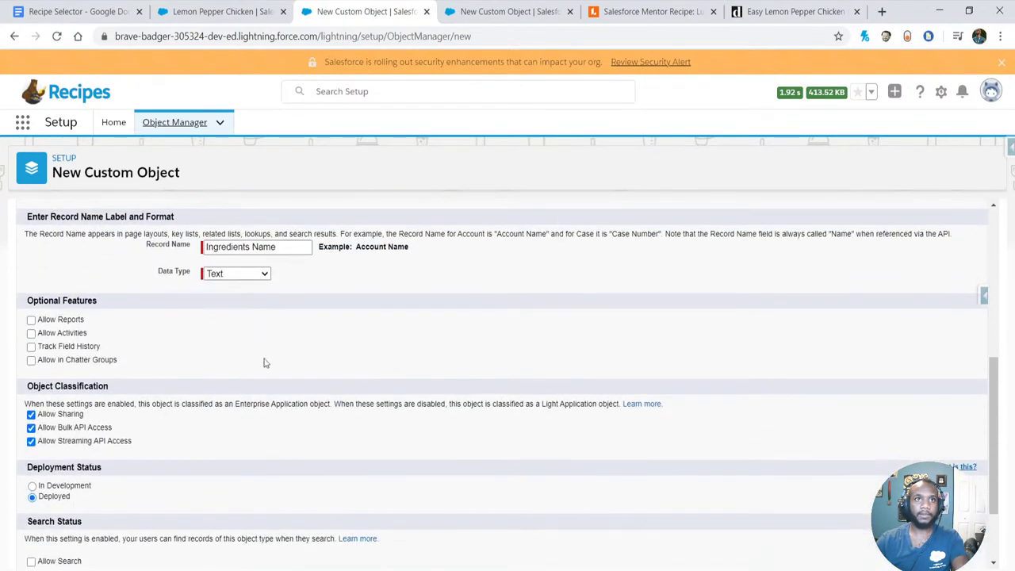
pyautogui.scroll(2, 79, 494)
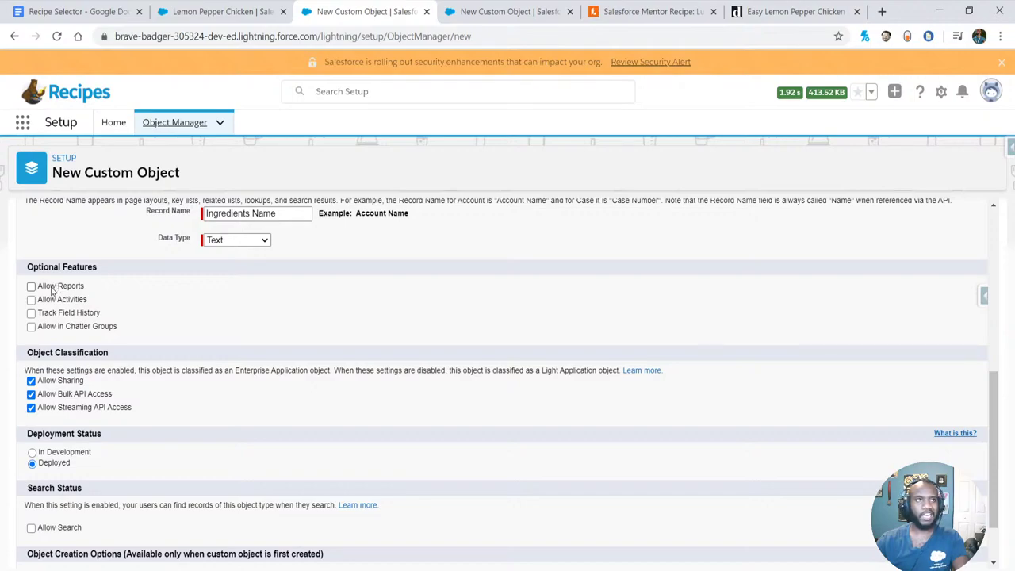
pyautogui.scroll(-1, 47, 286)
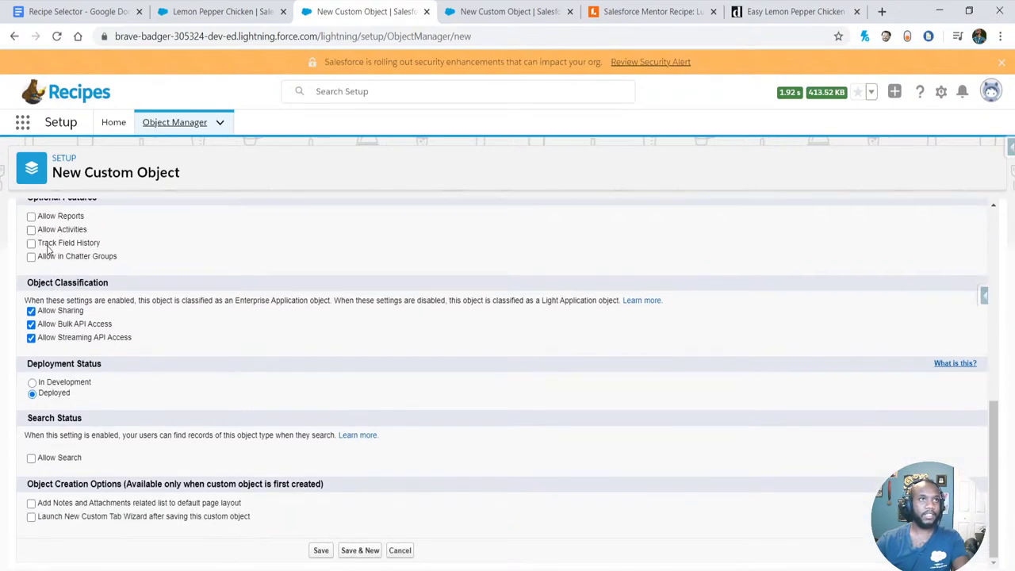
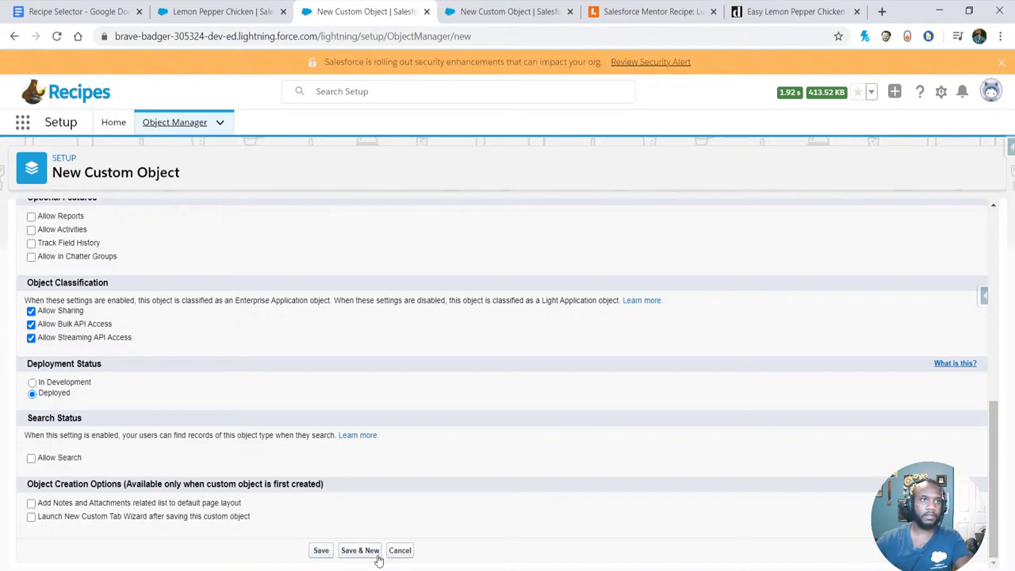
# - Tick 'Add Notes and Attachments related list to default page layout' and save the Ingredient object
pyautogui.click(161, 504)
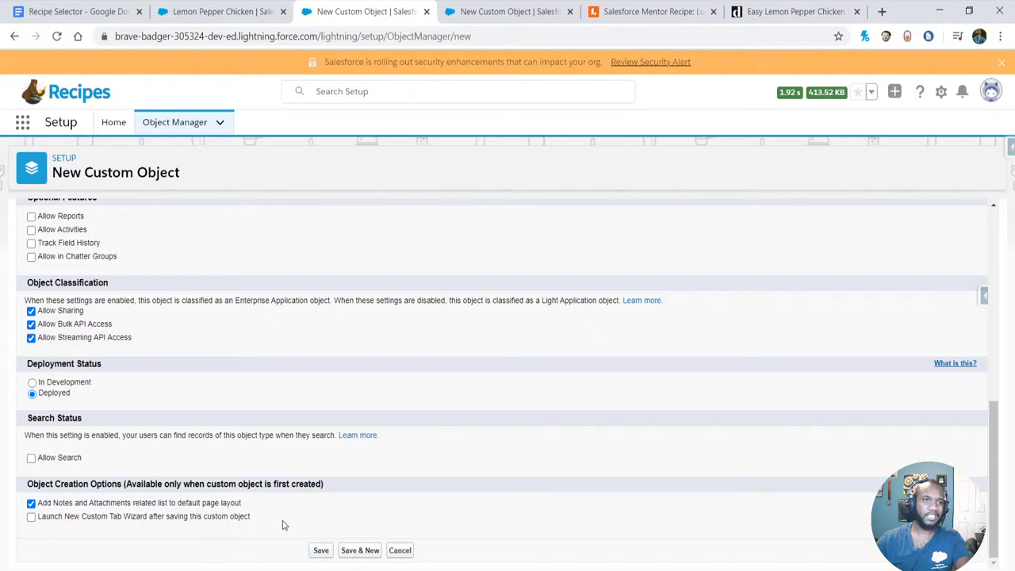
pyautogui.click(321, 551)
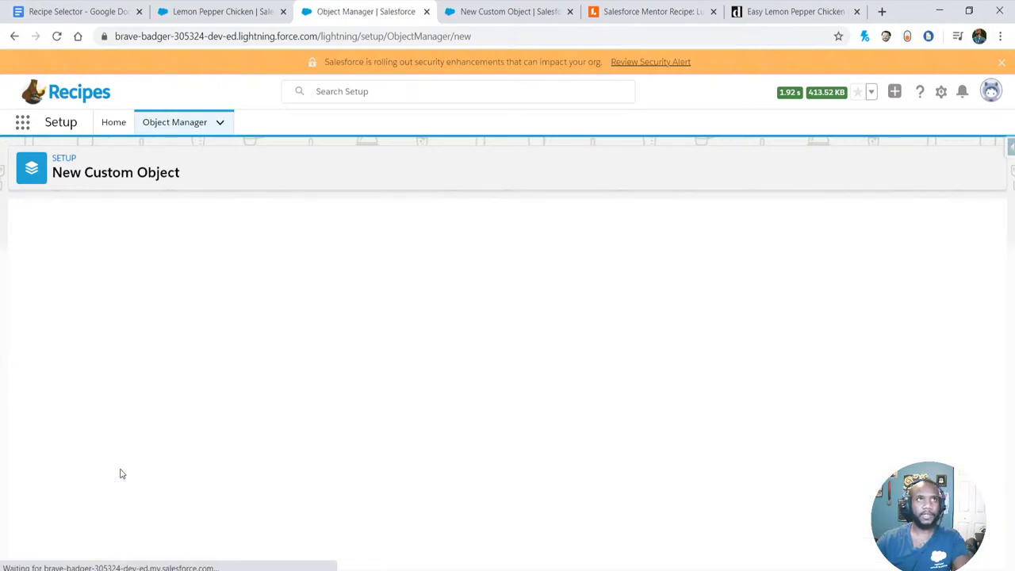
# - Search 'mama healthy meatloaf' and open the Allrecipes Momma's Healthy Meatloaf recipe
pyautogui.click(234, 11)
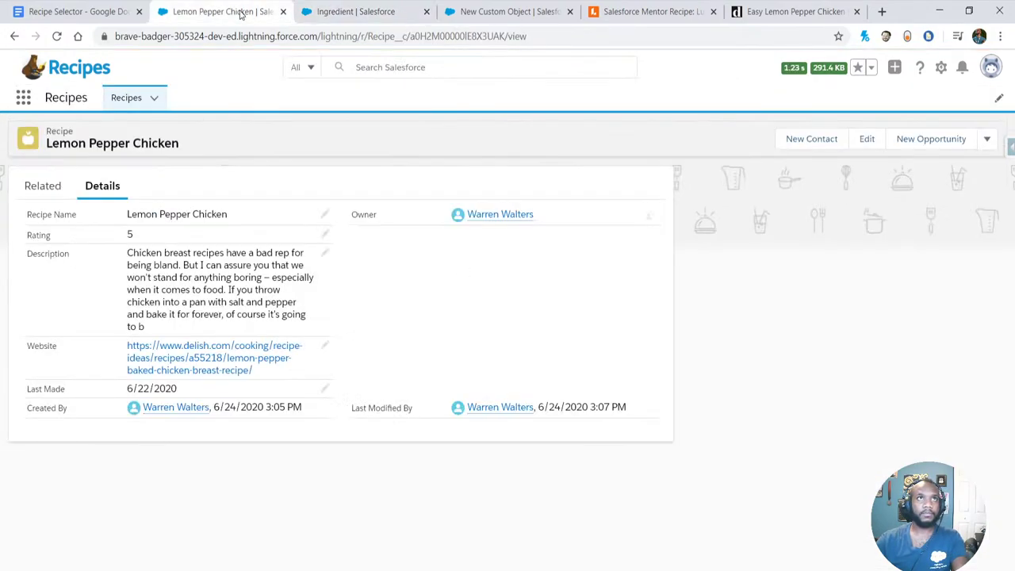
pyautogui.click(801, 11)
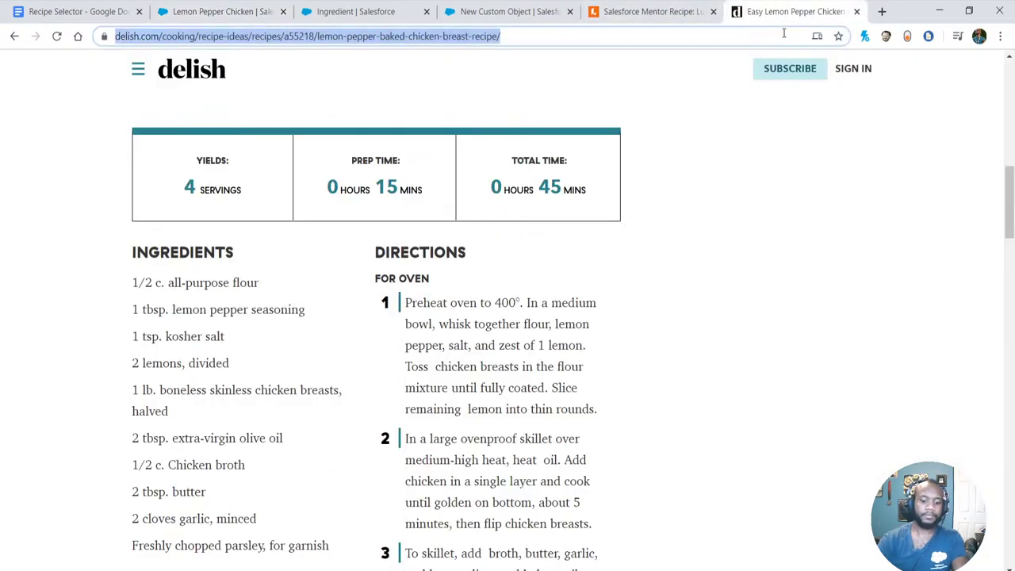
pyautogui.write('mama ')
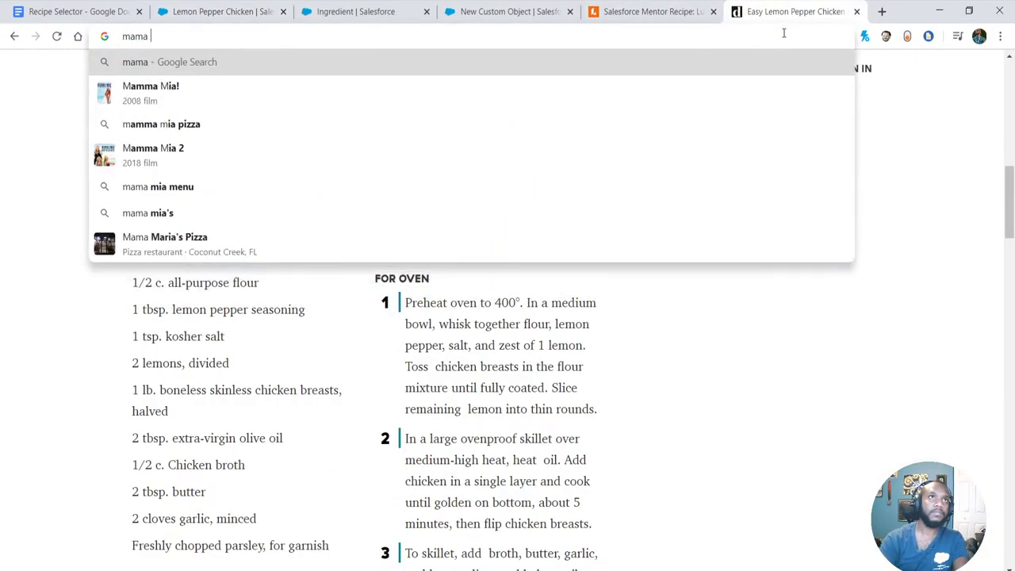
pyautogui.write('meatloaf')
pyautogui.press('Return')
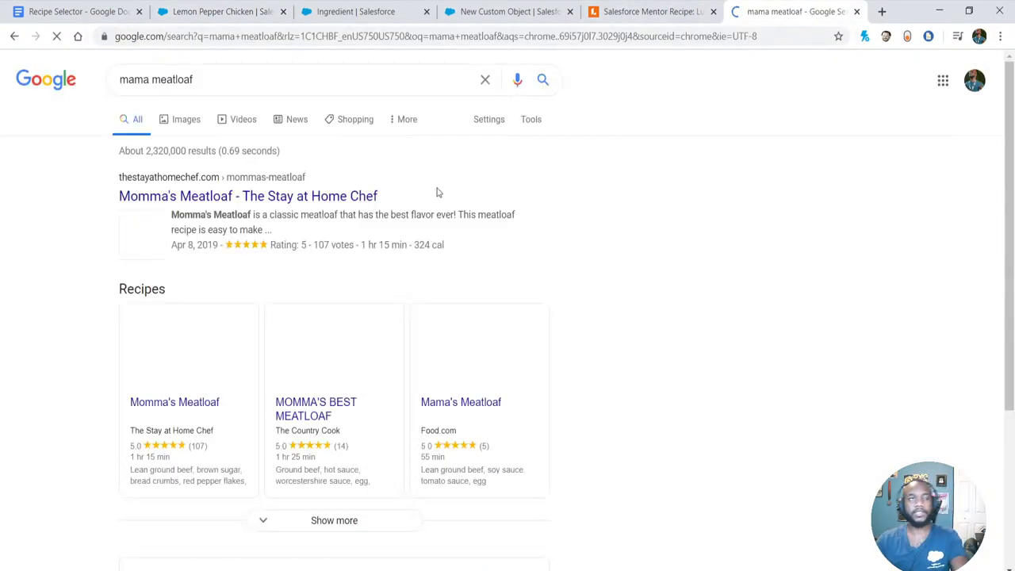
pyautogui.click(182, 79)
pyautogui.write('healthy')
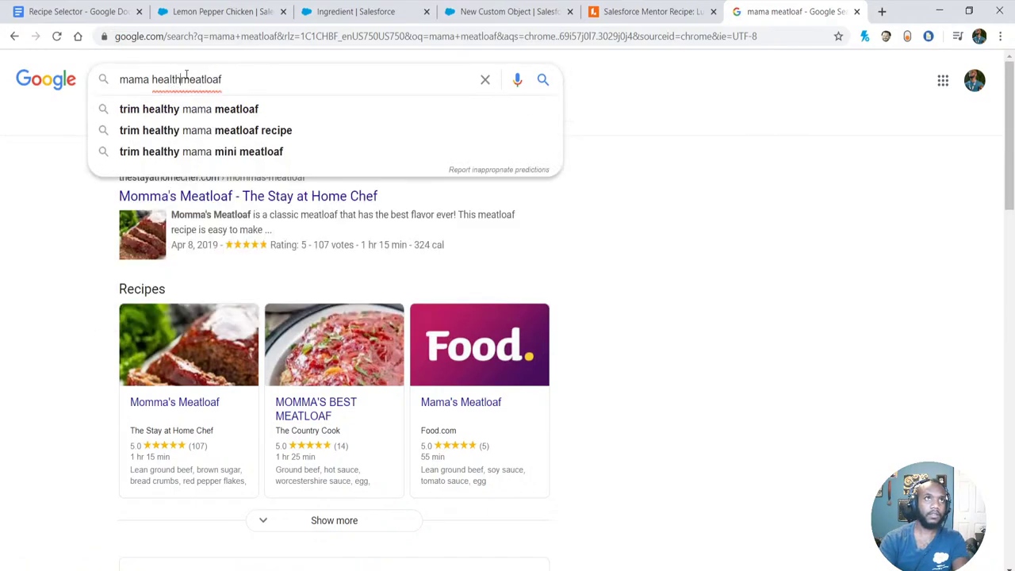
pyautogui.press('Return')
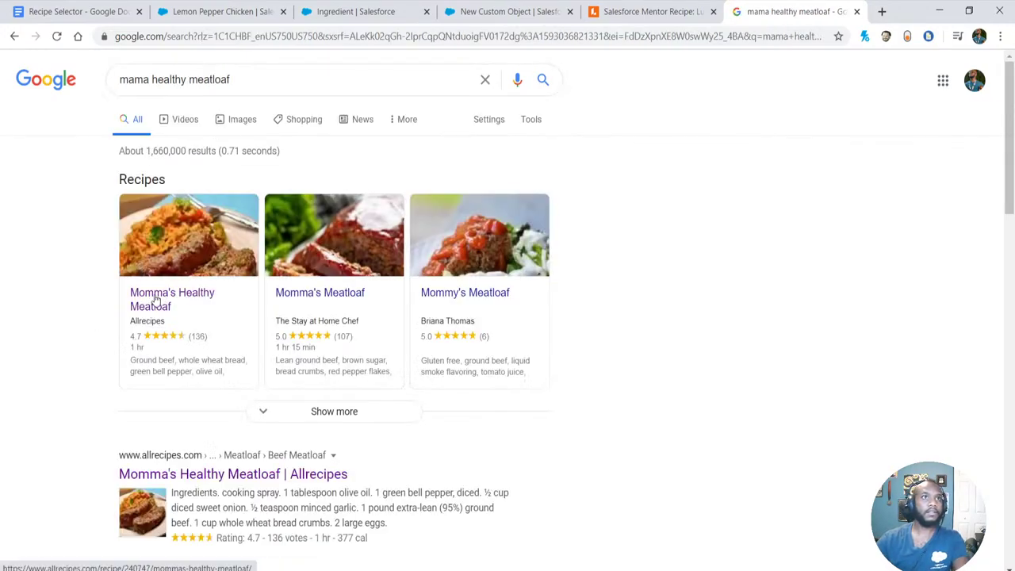
pyautogui.click(158, 297)
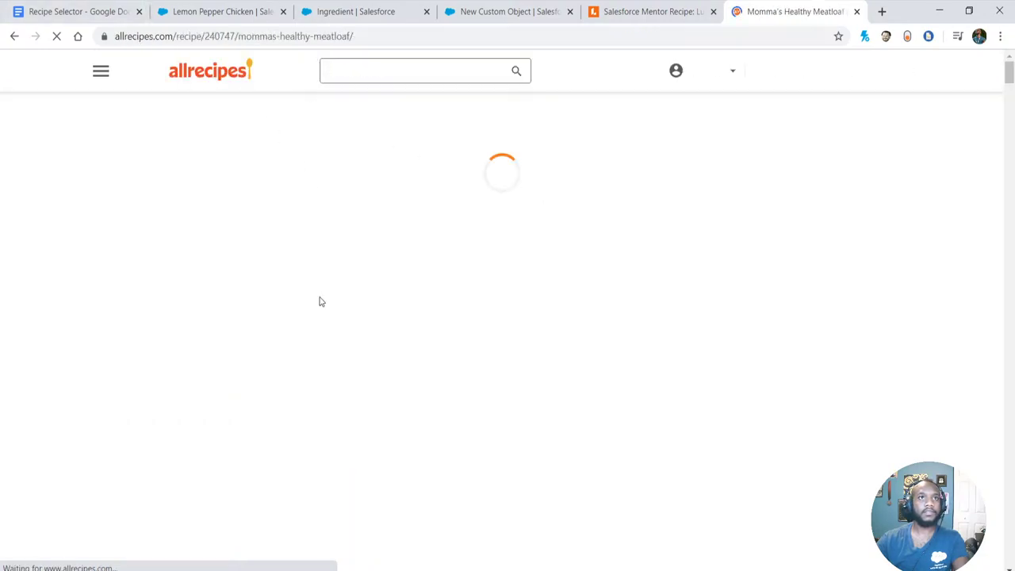
# - Review the meatloaf ingredient list, then return to the Lemon Pepper Chicken record
pyautogui.scroll(-4, 465, 106)
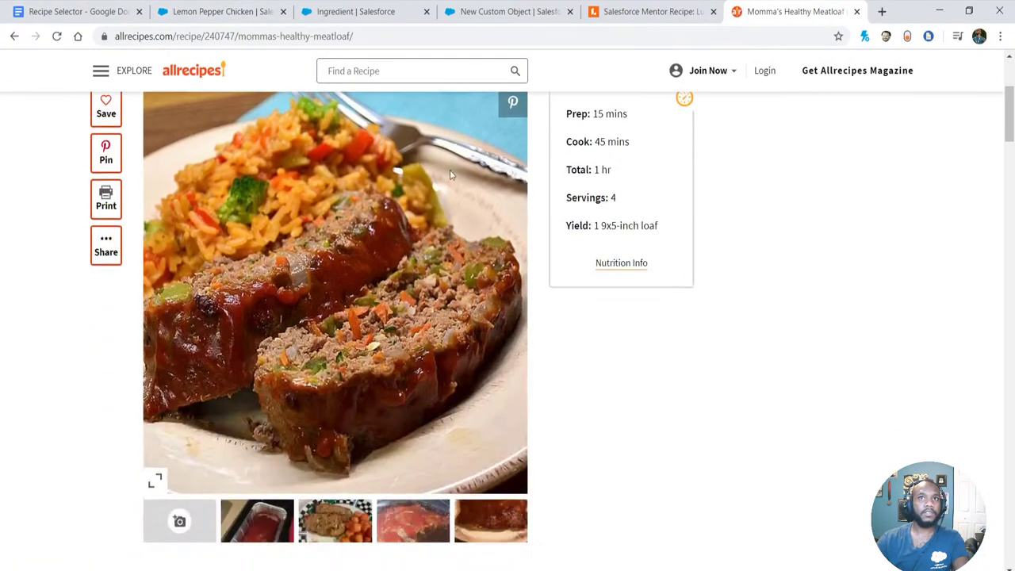
pyautogui.scroll(2, 644, 266)
pyautogui.scroll(-7, 644, 266)
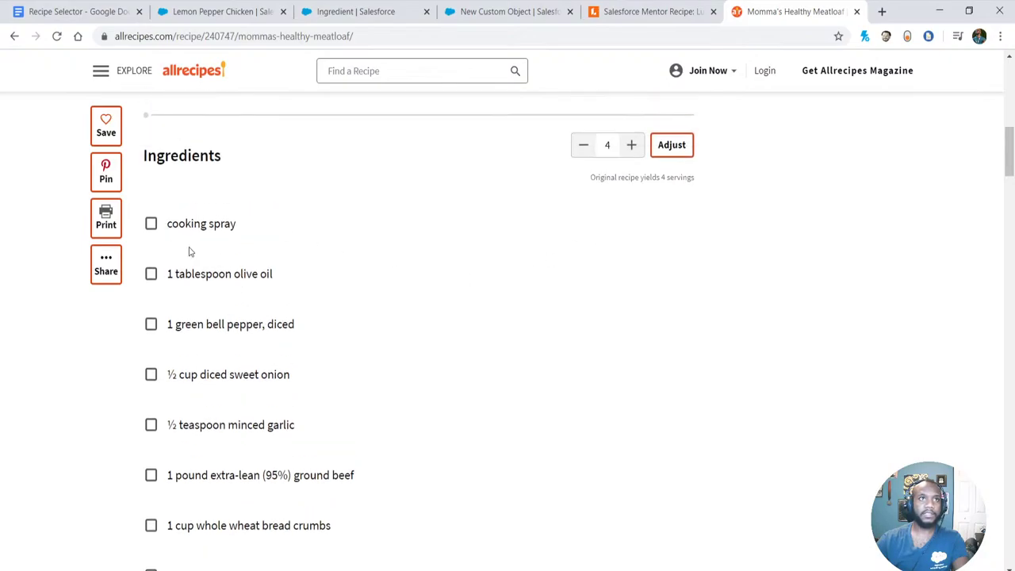
pyautogui.click(150, 226)
pyautogui.click(151, 274)
pyautogui.click(151, 273)
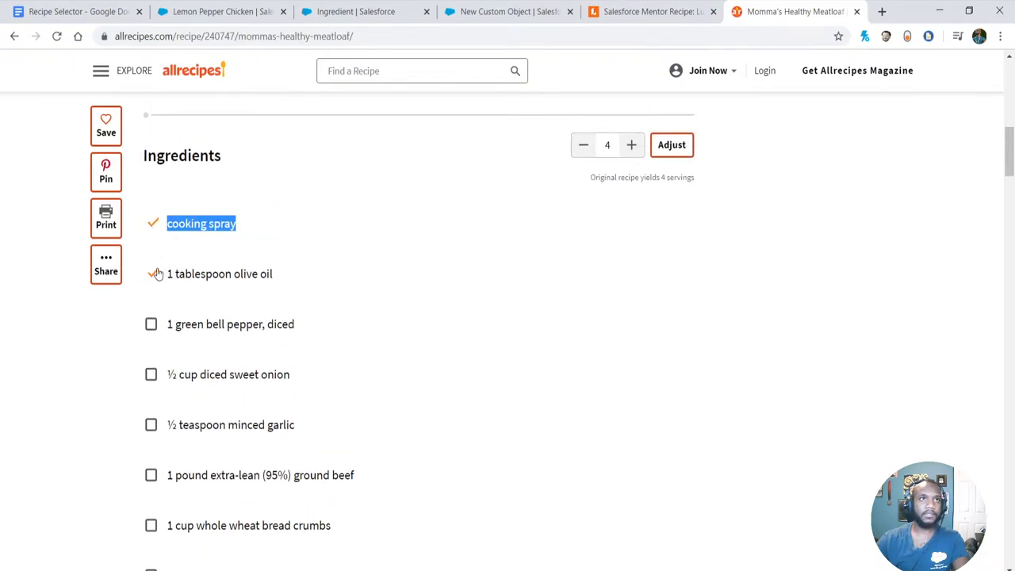
pyautogui.click(151, 224)
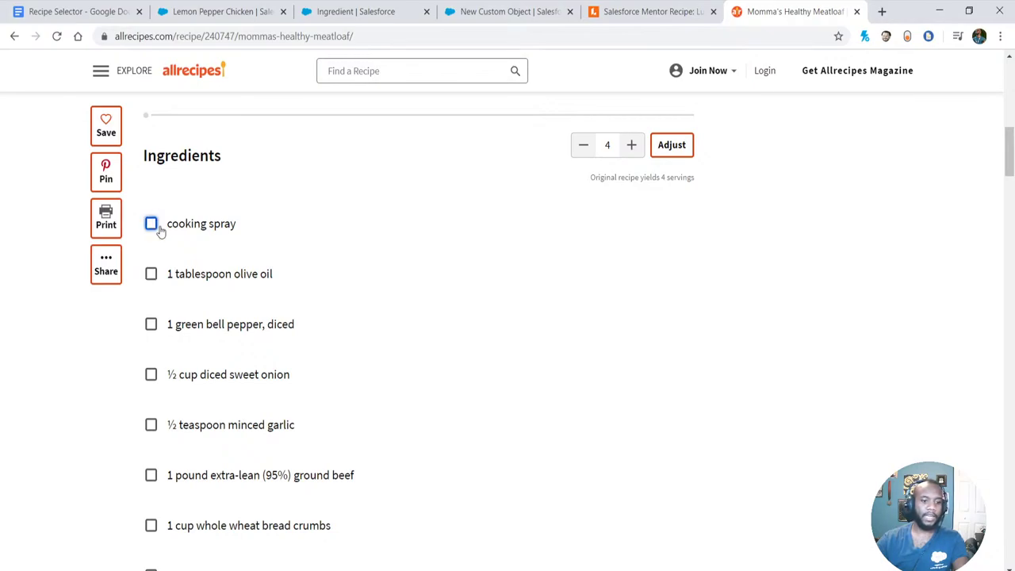
pyautogui.click(201, 245)
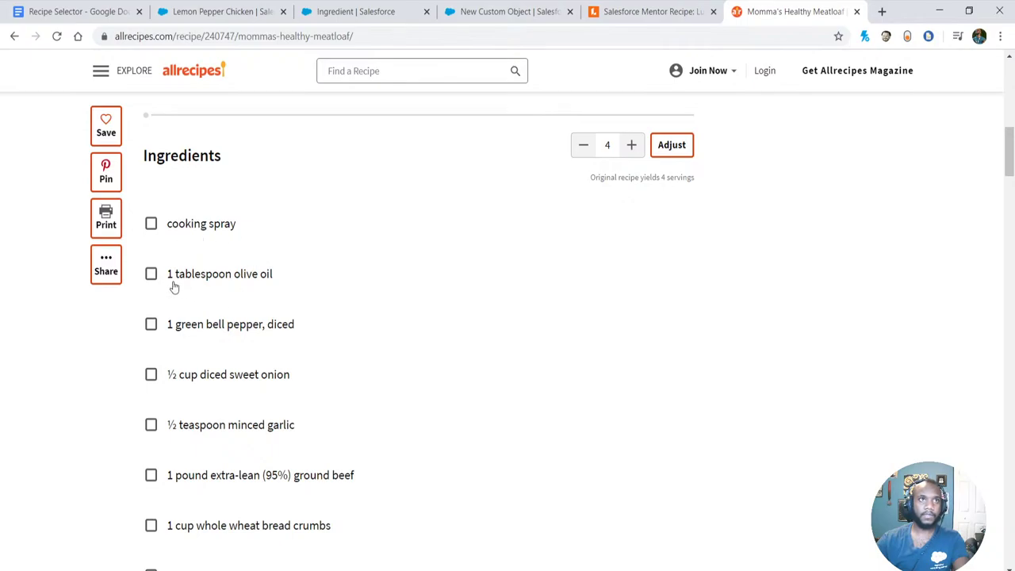
pyautogui.scroll(-1, 233, 328)
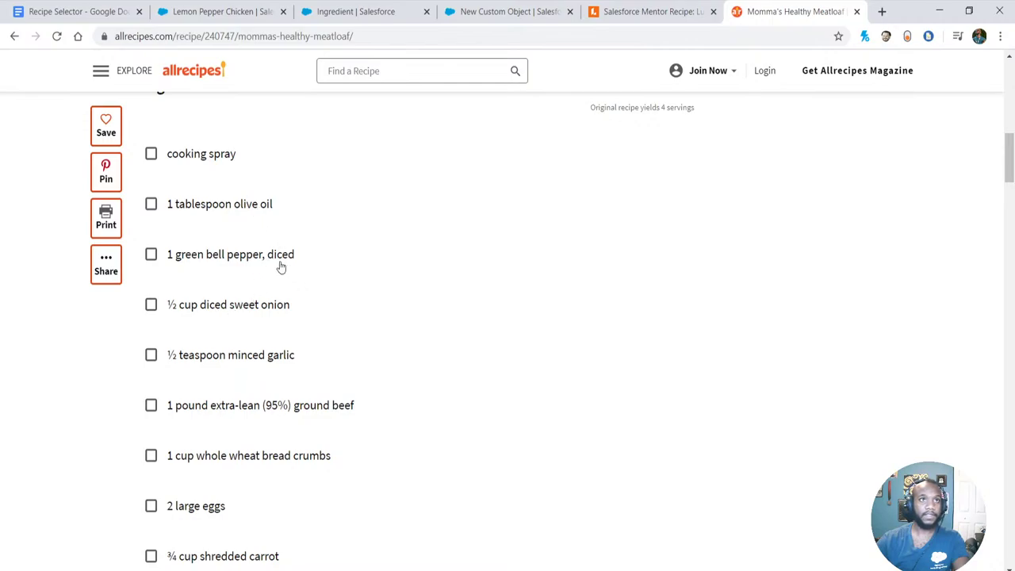
pyautogui.scroll(2, 165, 356)
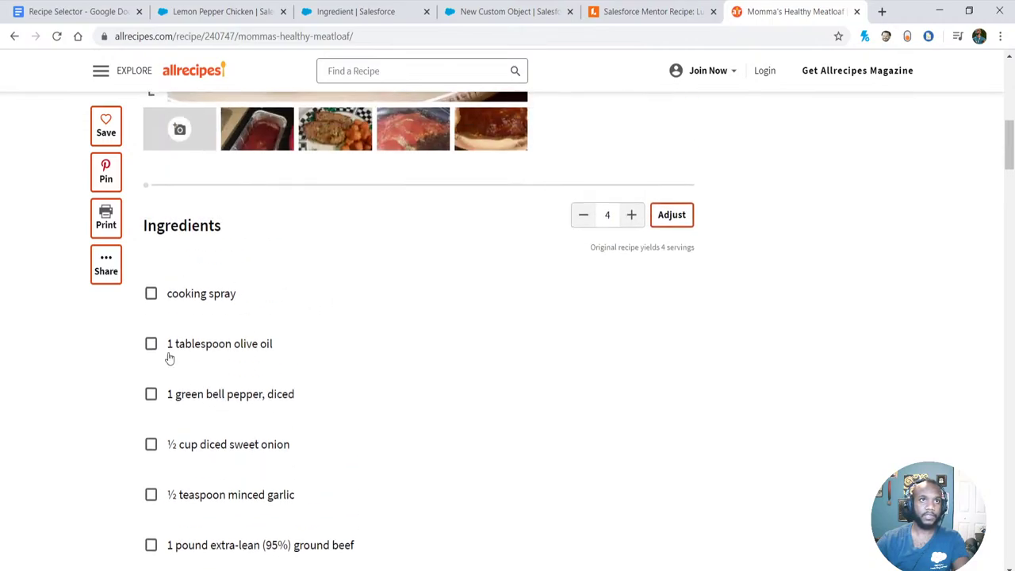
pyautogui.scroll(-3, 211, 381)
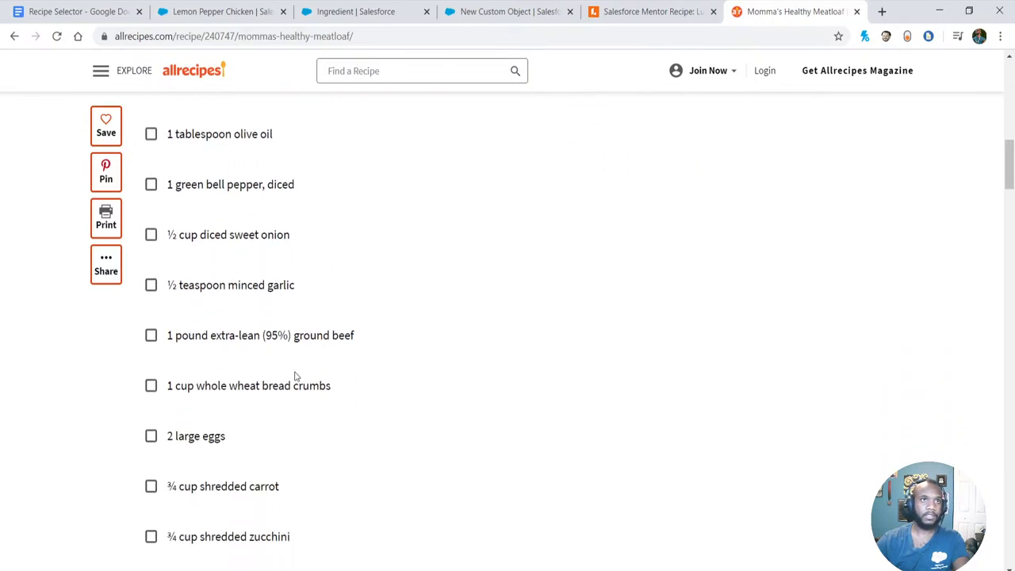
pyautogui.scroll(2, 292, 379)
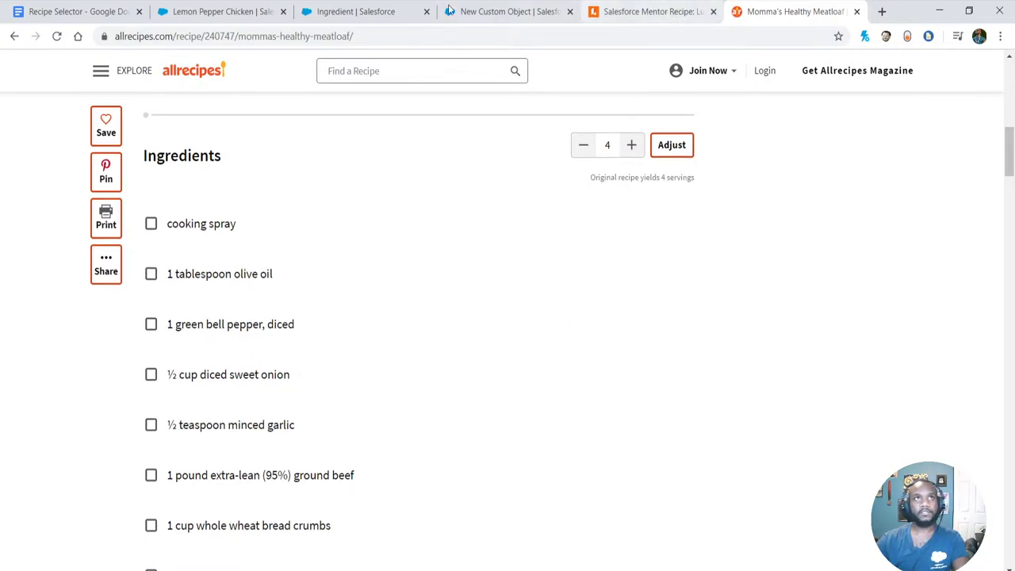
pyautogui.click(244, 10)
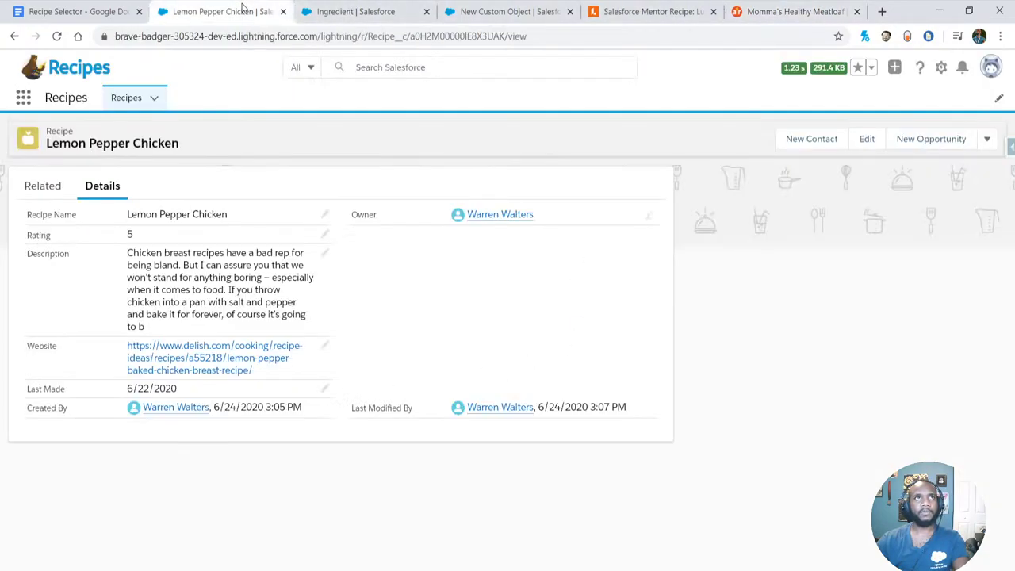
# - Open Momma's Healthy Meatloaf's Related lists, then view Ingredient's Fields & Relationships in Setup
pyautogui.click(119, 103)
pyautogui.click(794, 11)
pyautogui.moveTo(793, 11)
pyautogui.mouseDown()
pyautogui.moveTo(762, 537)
pyautogui.moveTo(1014, 555)
pyautogui.mouseUp()
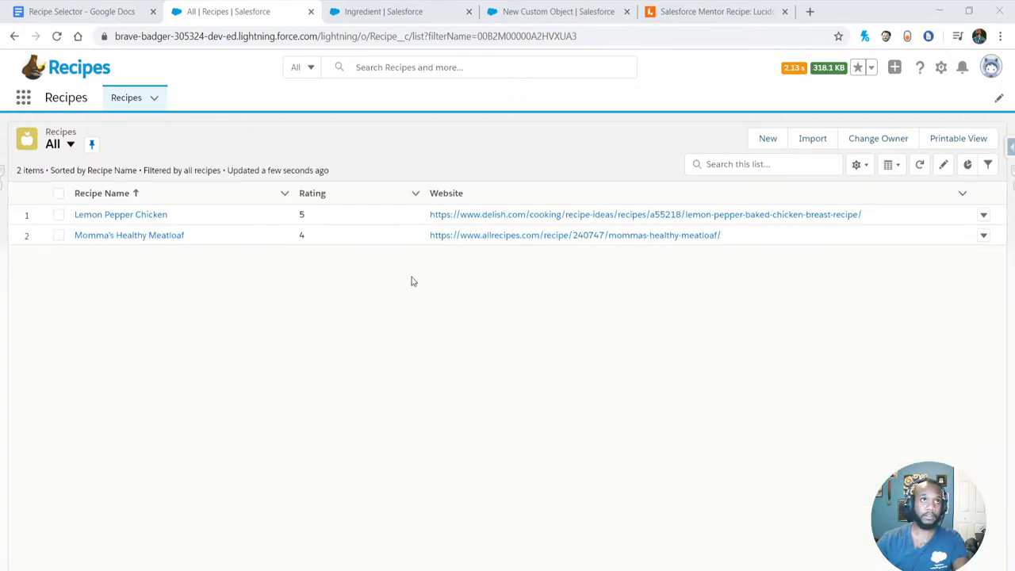
pyautogui.click(129, 235)
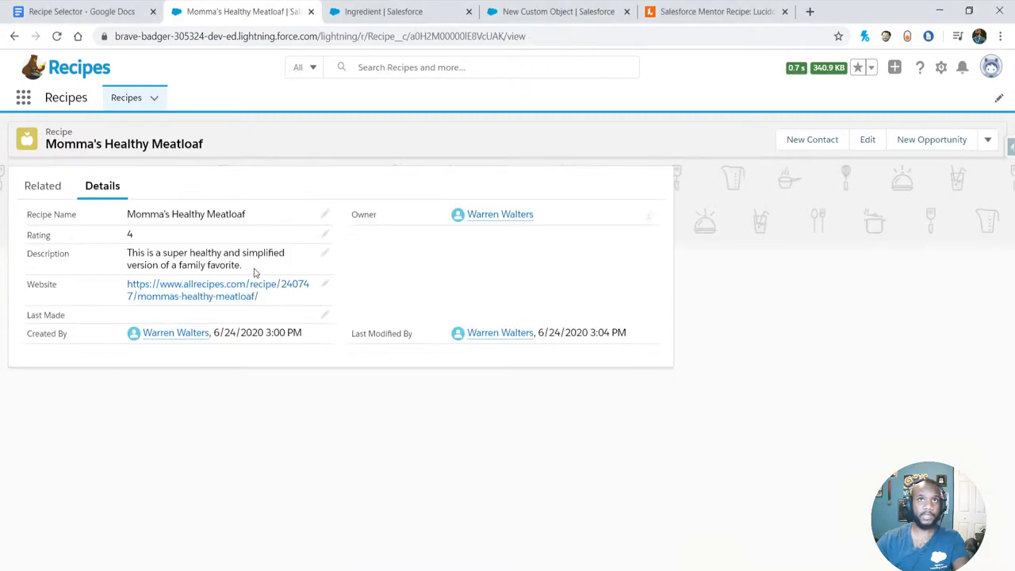
pyautogui.click(42, 186)
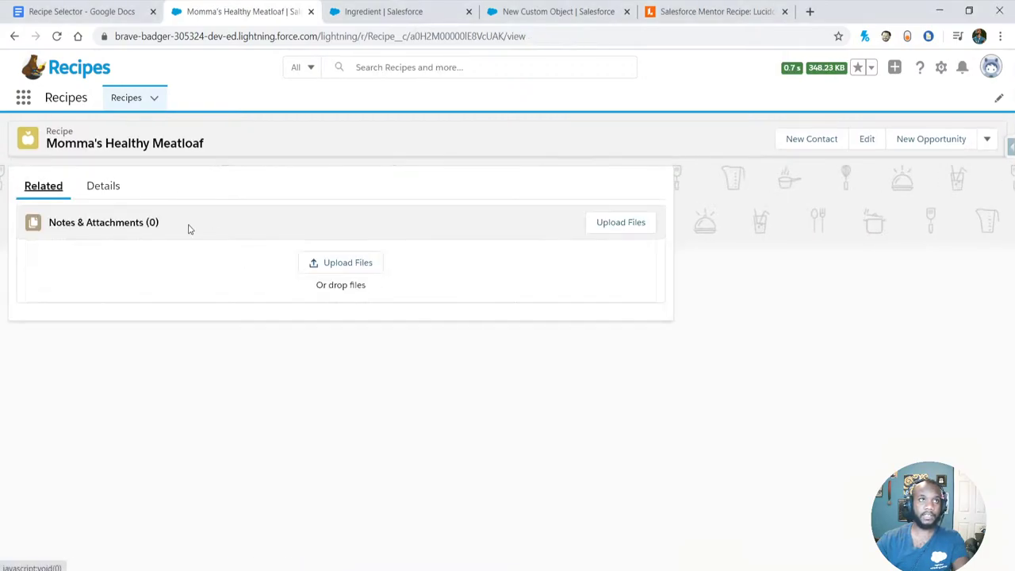
pyautogui.click(363, 10)
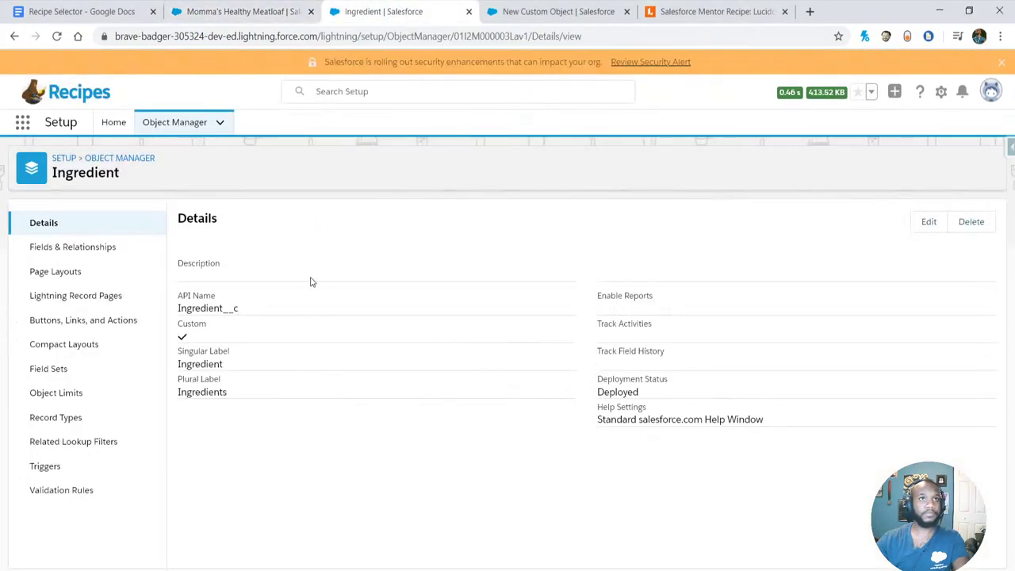
pyautogui.click(57, 247)
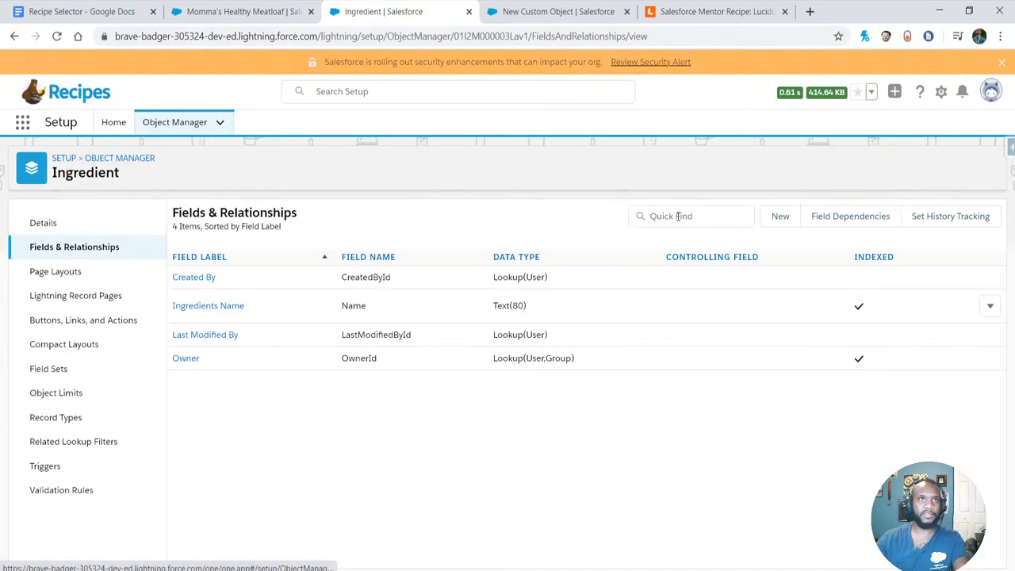
# - Start a new Master-Detail Relationship field on Ingredient related to the Recipe object
pyautogui.click(762, 219)
pyautogui.scroll(-3, 286, 283)
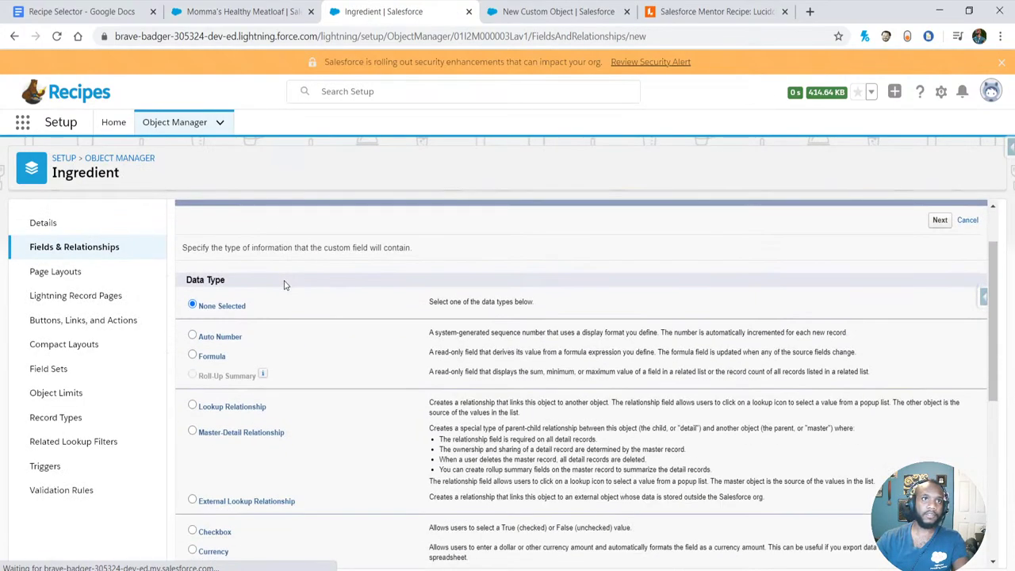
pyautogui.click(238, 292)
pyautogui.scroll(1, 517, 353)
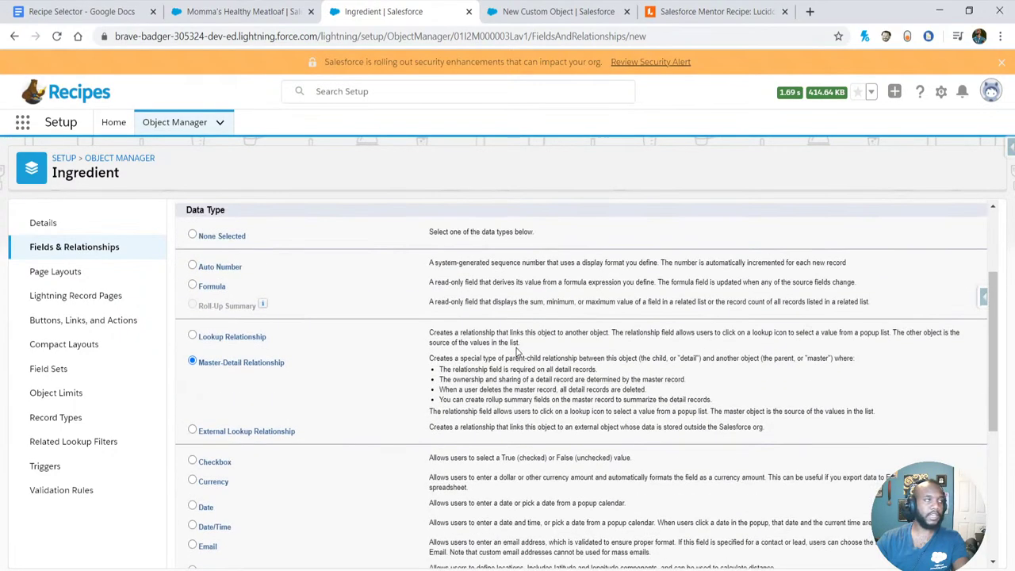
pyautogui.scroll(2, 520, 343)
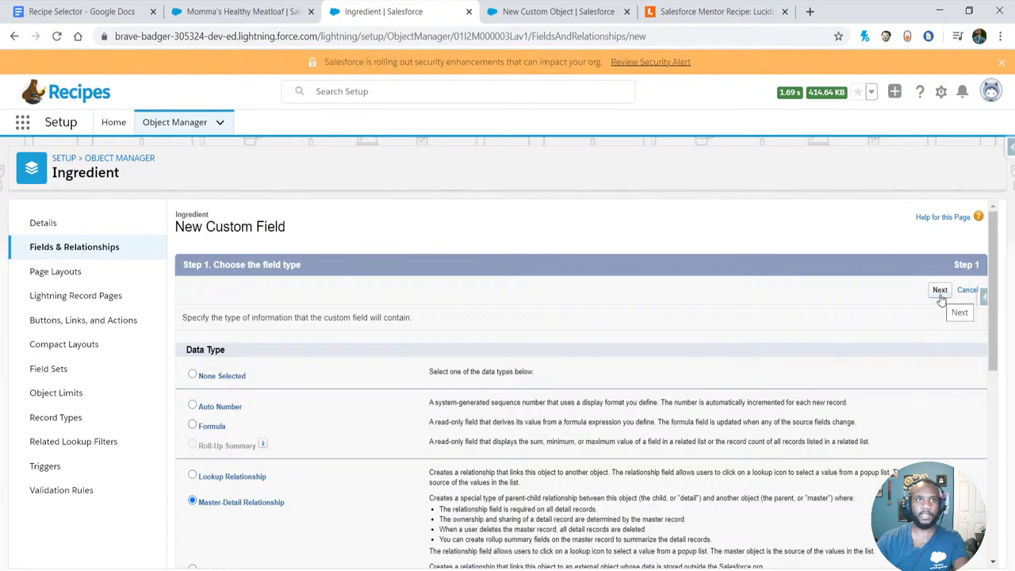
pyautogui.scroll(-1, 571, 365)
pyautogui.scroll(1, 456, 444)
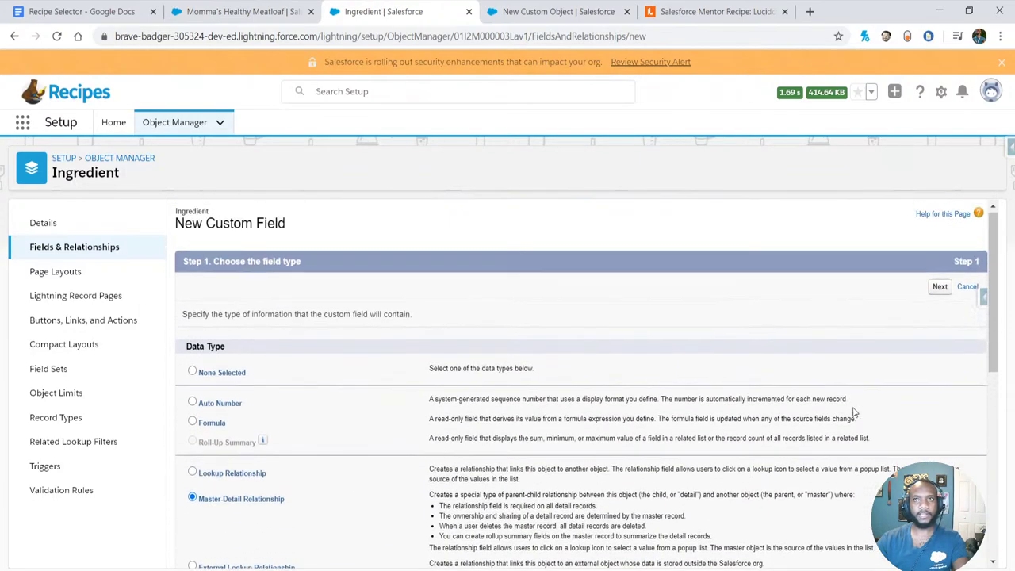
pyautogui.click(938, 290)
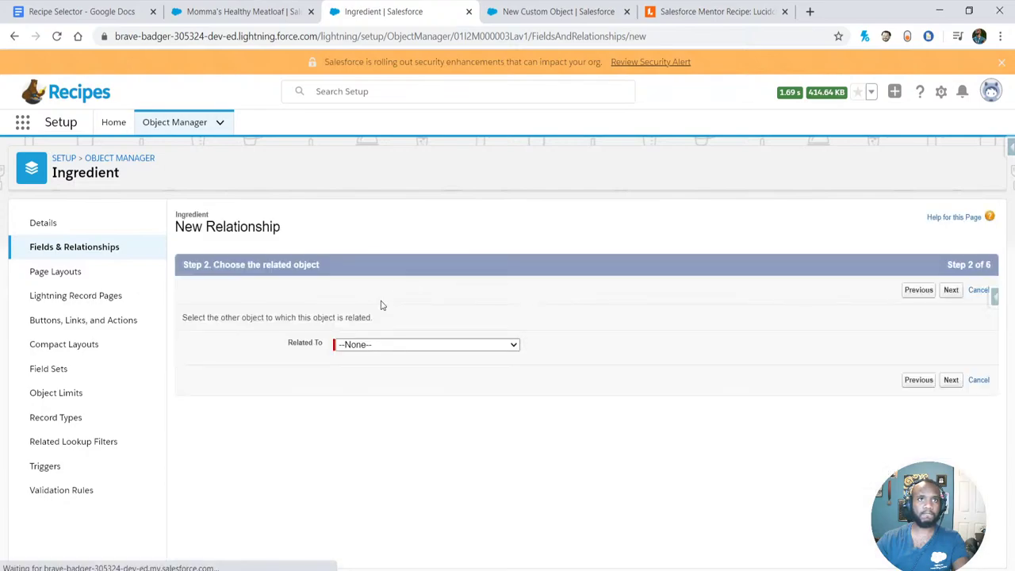
pyautogui.click(361, 345)
pyautogui.scroll(-10, 376, 207)
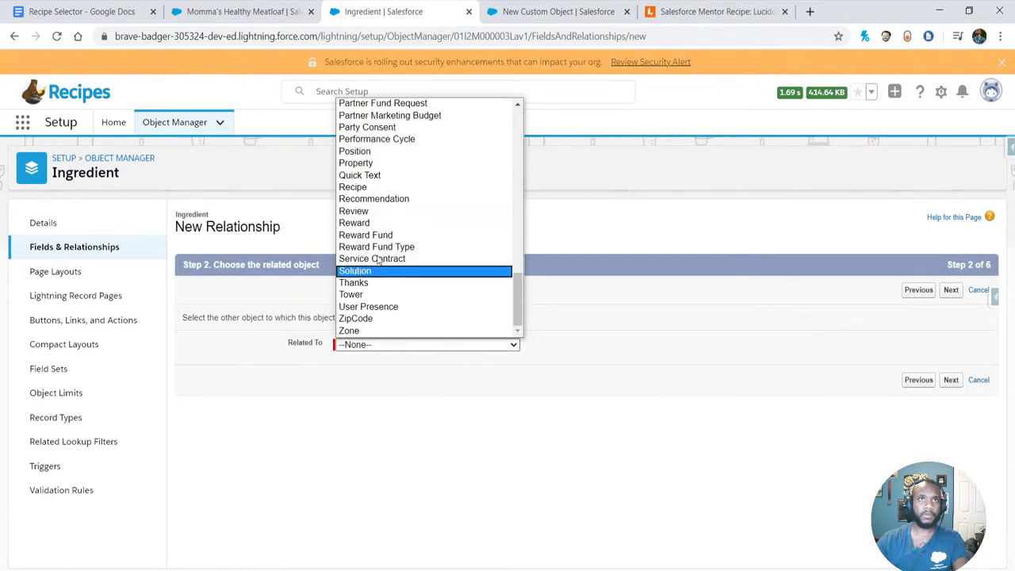
pyautogui.click(377, 188)
pyautogui.click(949, 290)
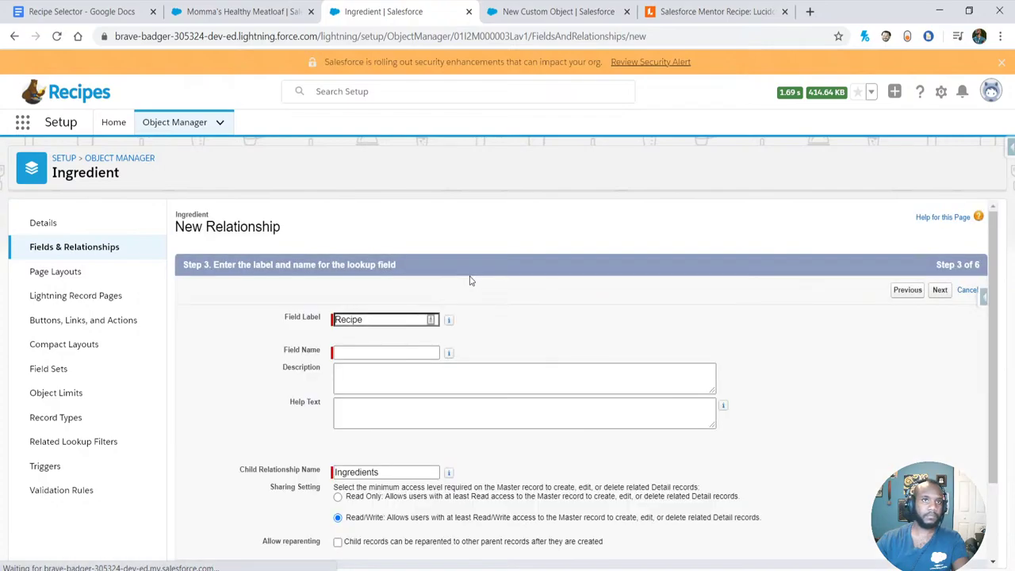
# - Autofill the field name Recipe, keep security and the Ingredients related list, and save
pyautogui.click(428, 352)
pyautogui.scroll(-1, 528, 351)
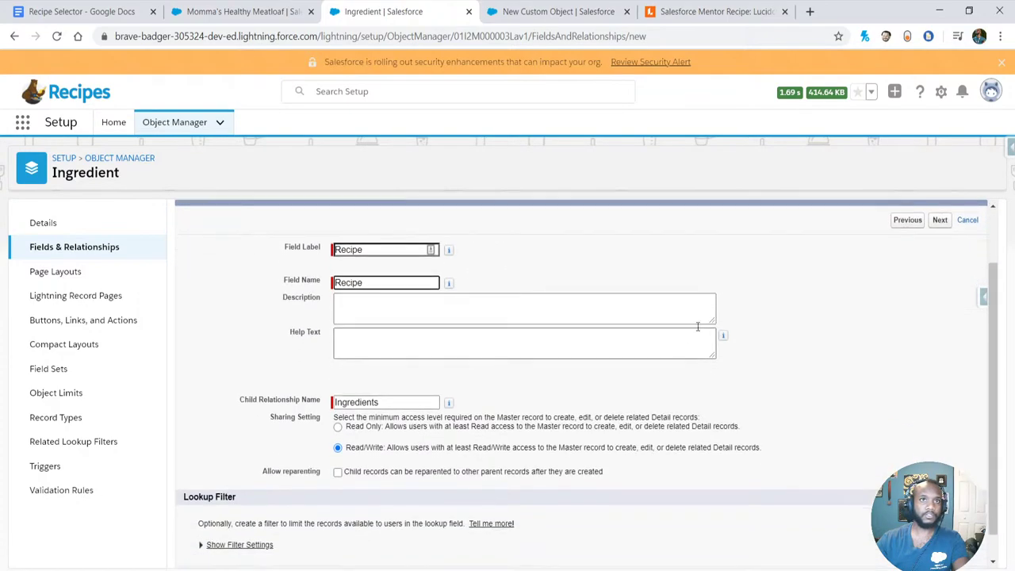
pyautogui.click(938, 221)
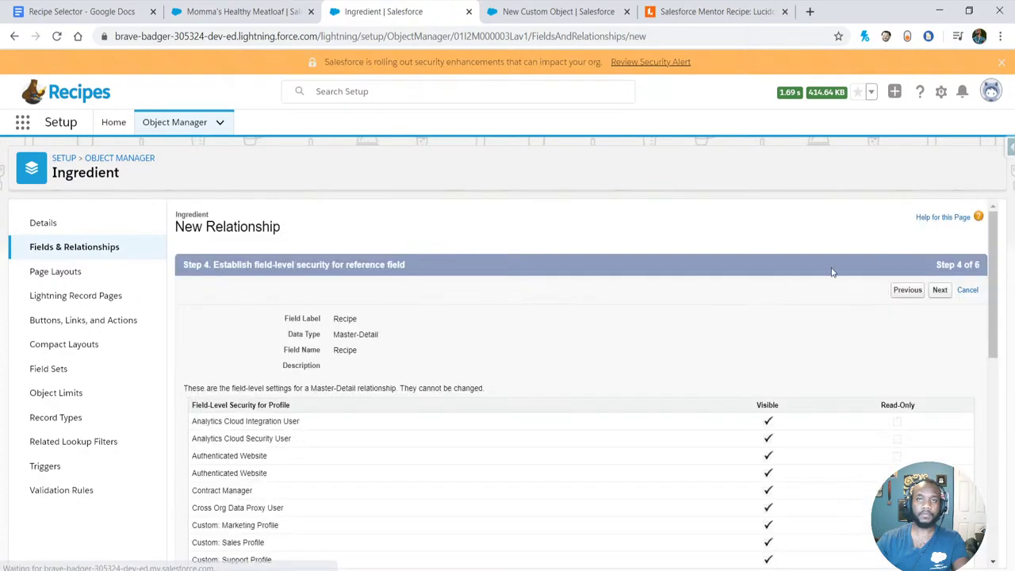
pyautogui.scroll(-6, 486, 363)
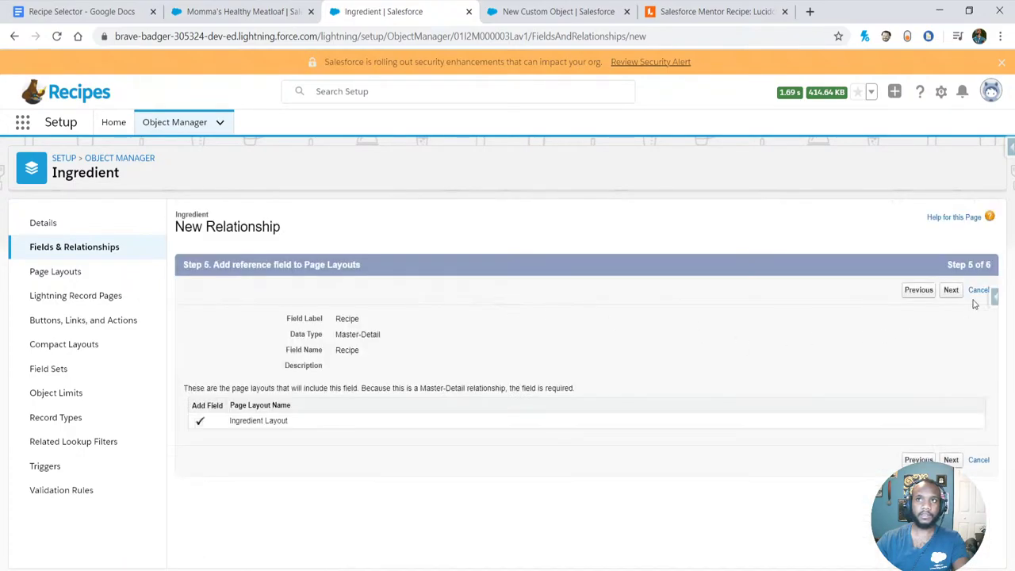
pyautogui.click(951, 290)
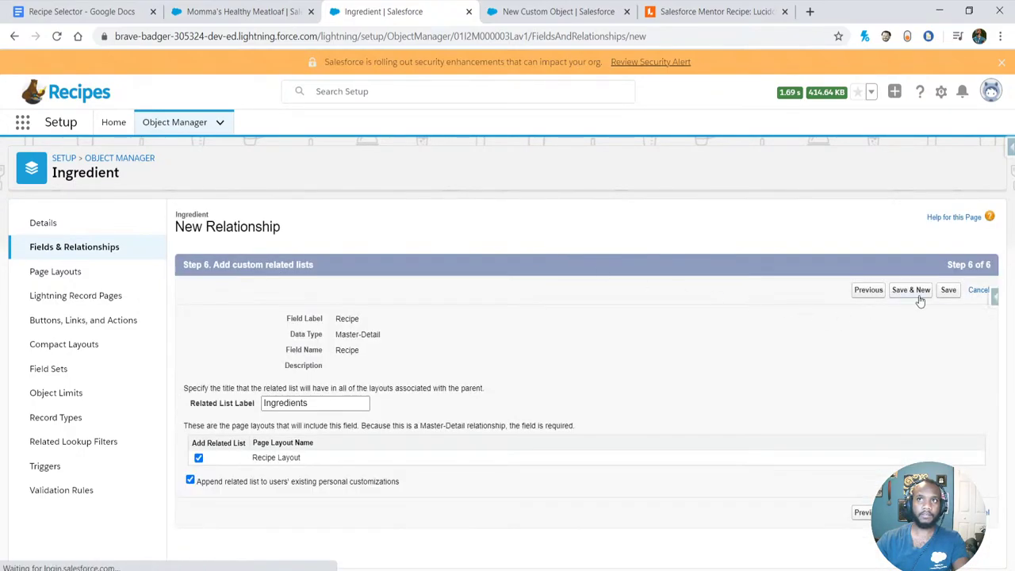
pyautogui.moveTo(312, 317); pyautogui.dragTo(399, 365)
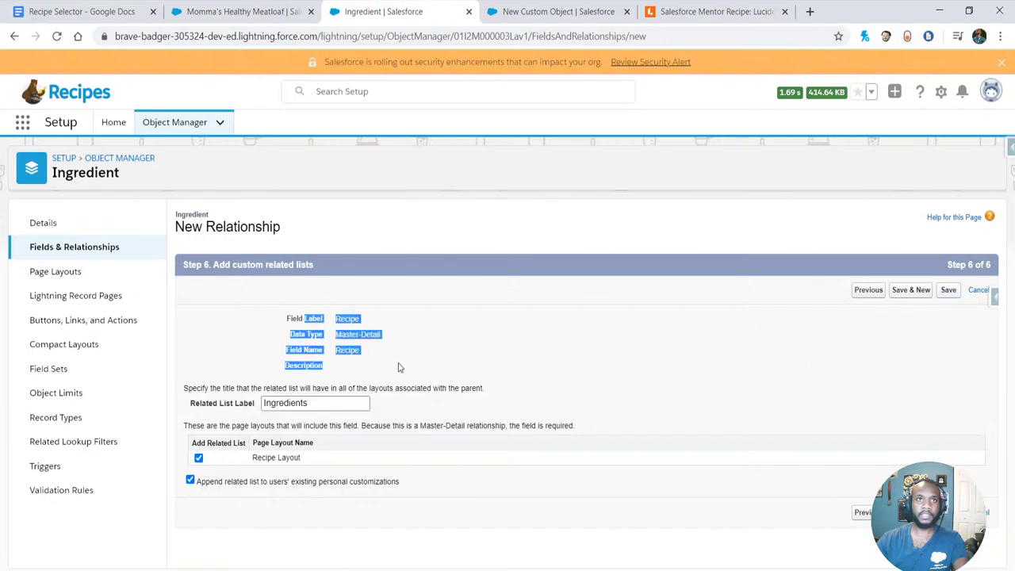
pyautogui.click(227, 301)
pyautogui.moveTo(274, 264); pyautogui.dragTo(215, 262)
pyautogui.click(464, 299)
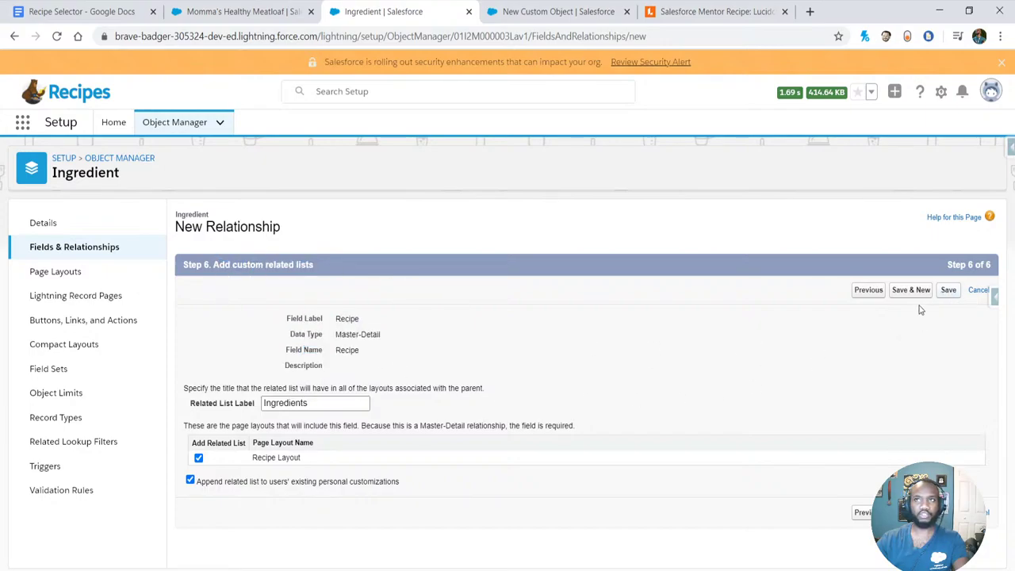
pyautogui.click(951, 292)
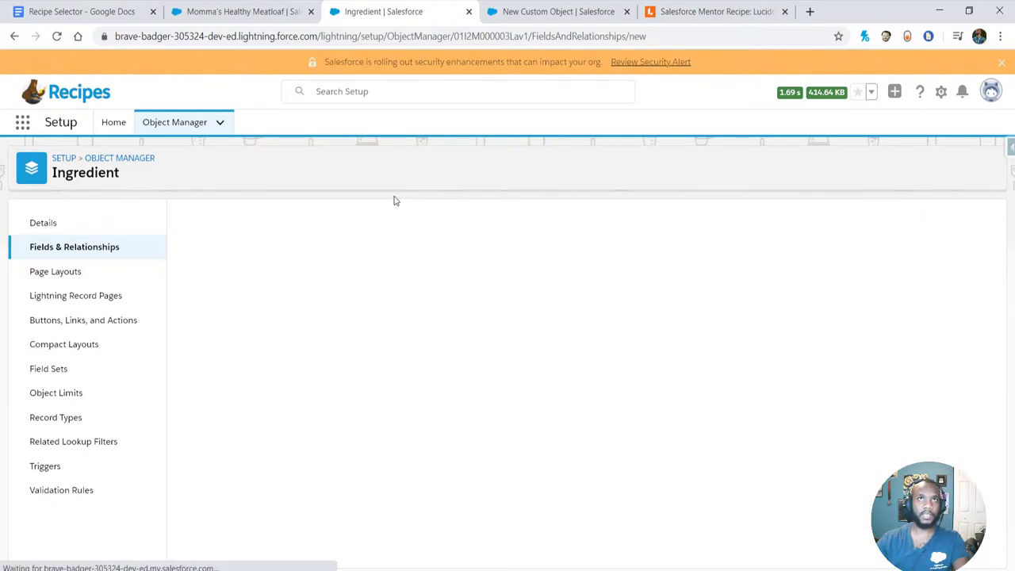
# - Reload the meatloaf recipe record and show its Related lists after a fruitless app search
pyautogui.click(207, 13)
pyautogui.click(55, 37)
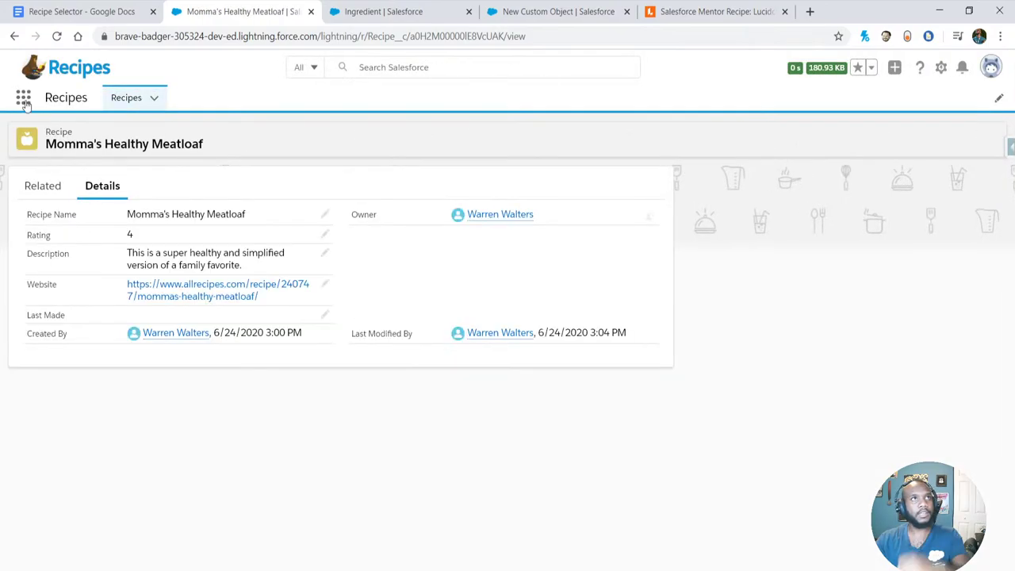
pyautogui.click(25, 101)
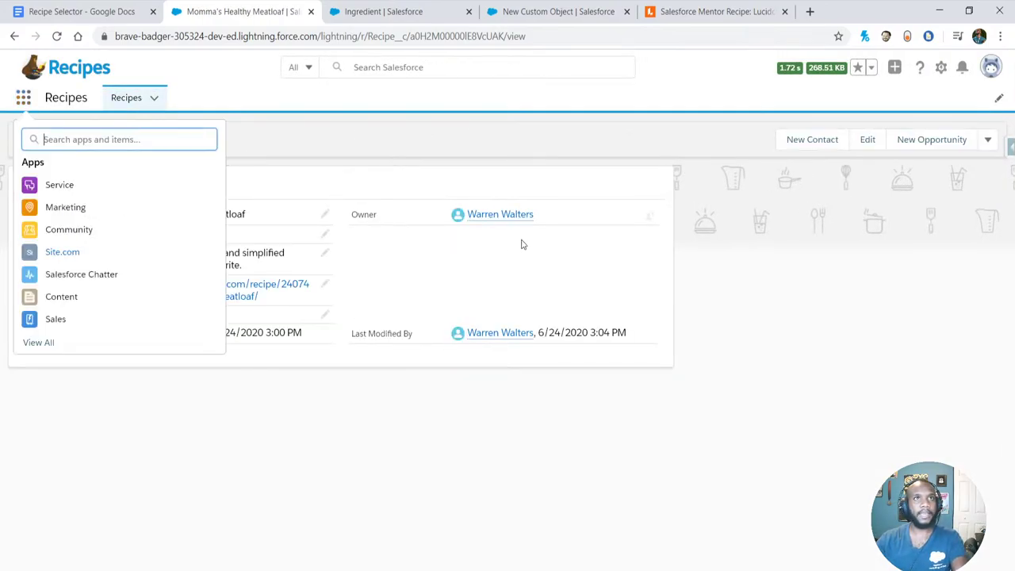
pyautogui.write('rec')
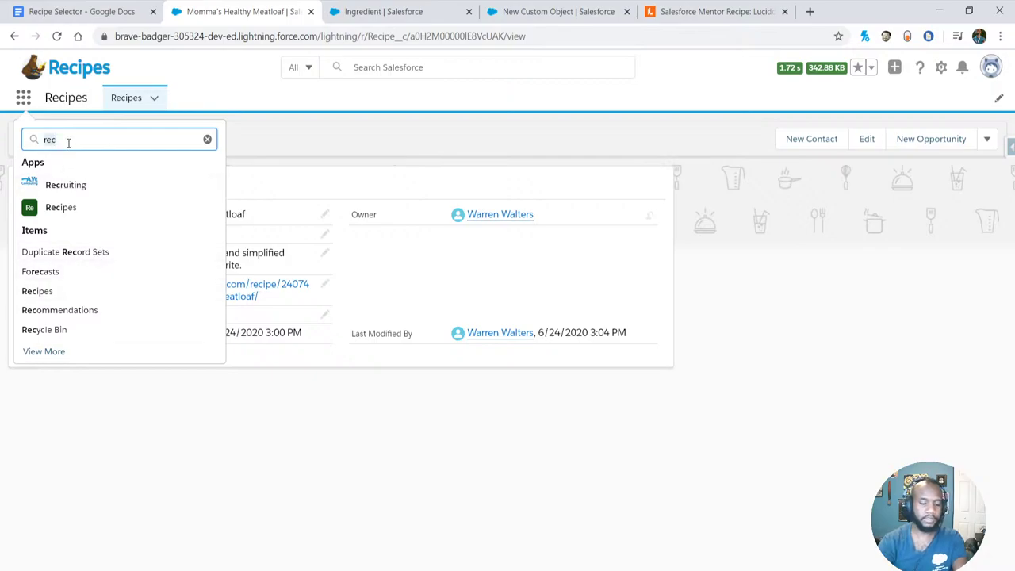
pyautogui.write('ind')
pyautogui.press('BackSpace')
pyautogui.write('gre')
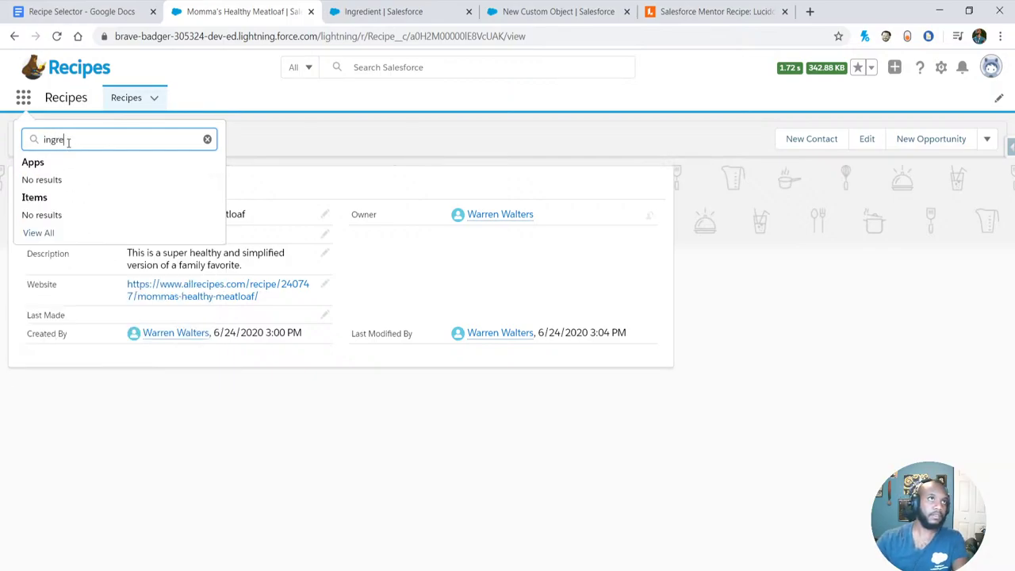
pyautogui.click(245, 209)
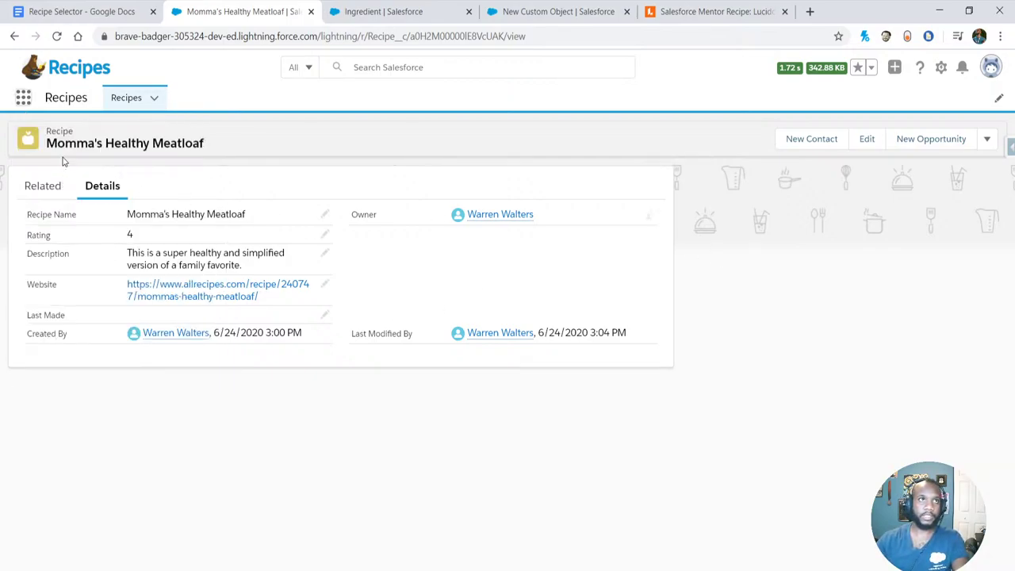
pyautogui.click(36, 191)
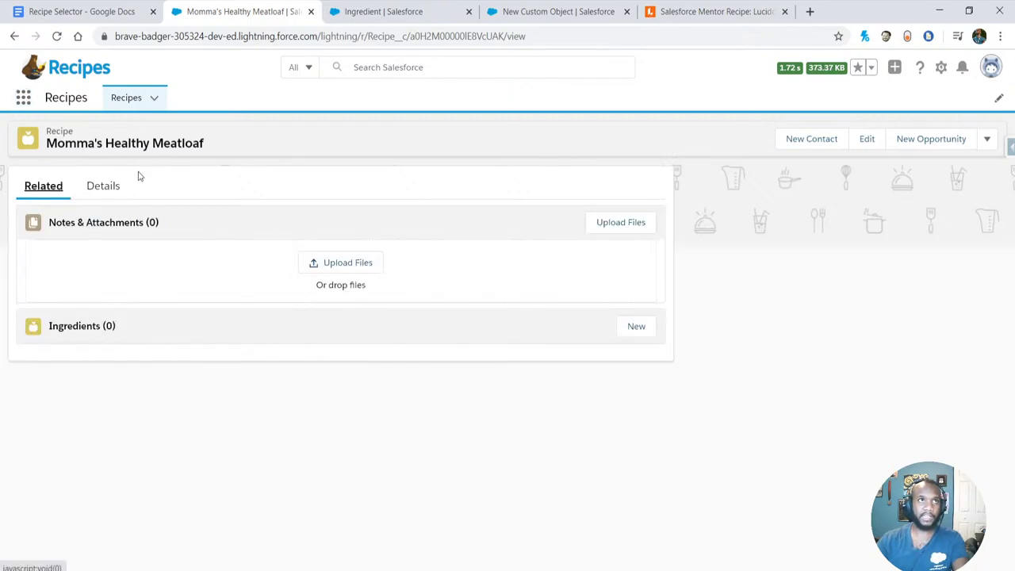
# - Add ingredients cooking spray, 1 tablespoon olive oil, 1 green bell pepper, ½ cup sweet onion, ½ teaspoon garlic
pyautogui.click(636, 326)
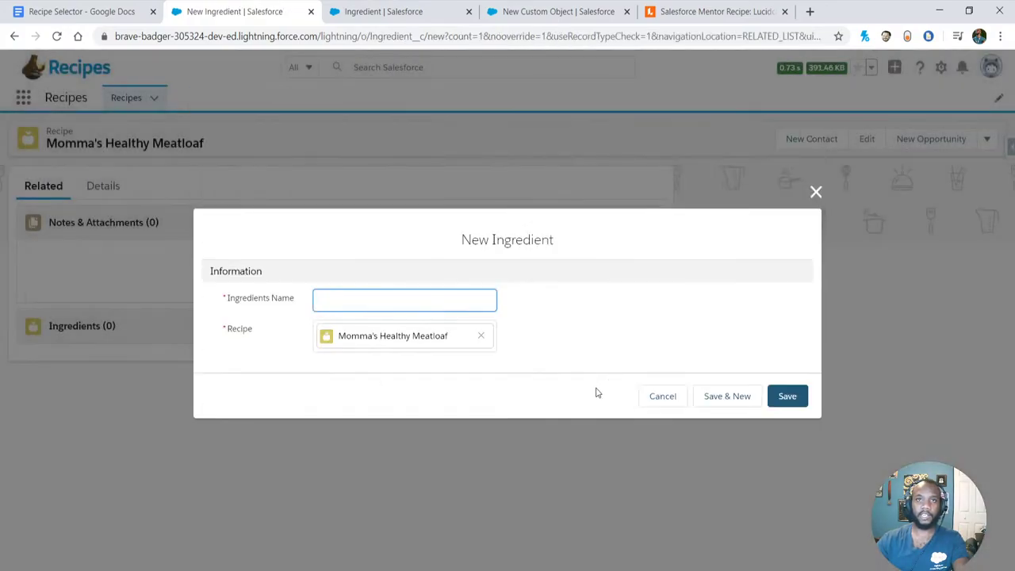
pyautogui.click(459, 310)
pyautogui.write('cooking spray')
pyautogui.click(737, 399)
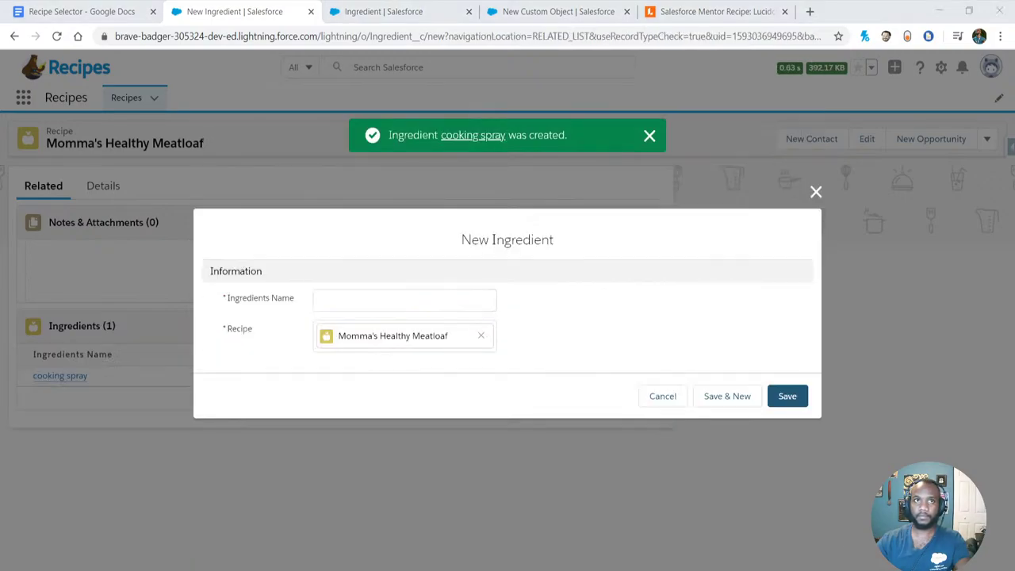
pyautogui.click(472, 309)
pyautogui.write('1 tablespoon olive oil')
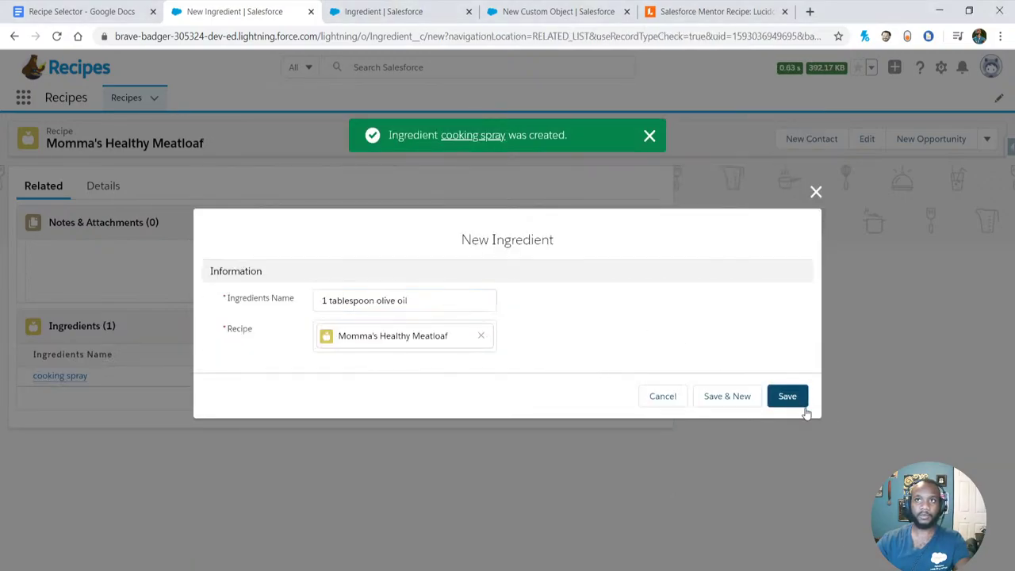
pyautogui.click(800, 403)
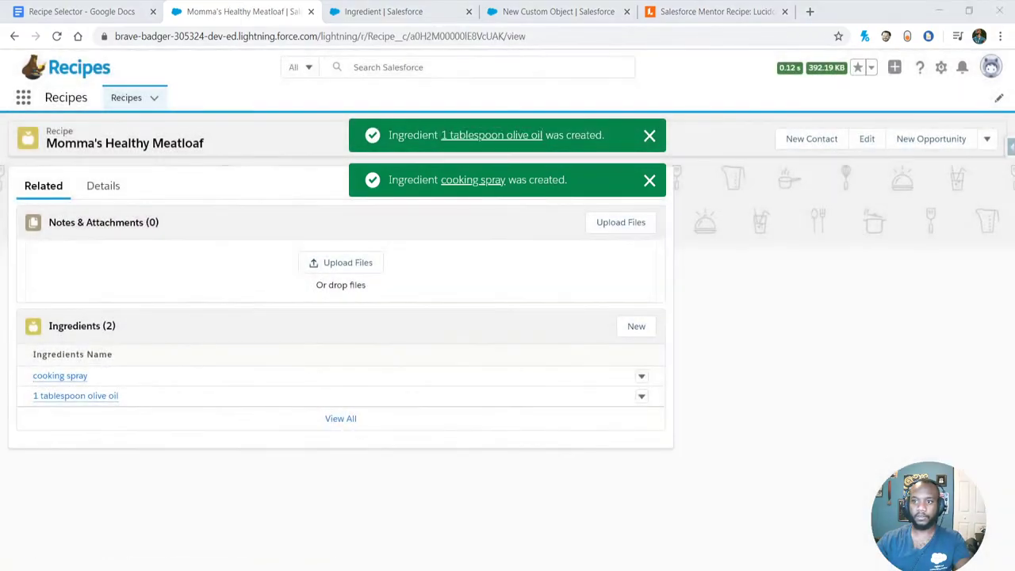
pyautogui.click(636, 326)
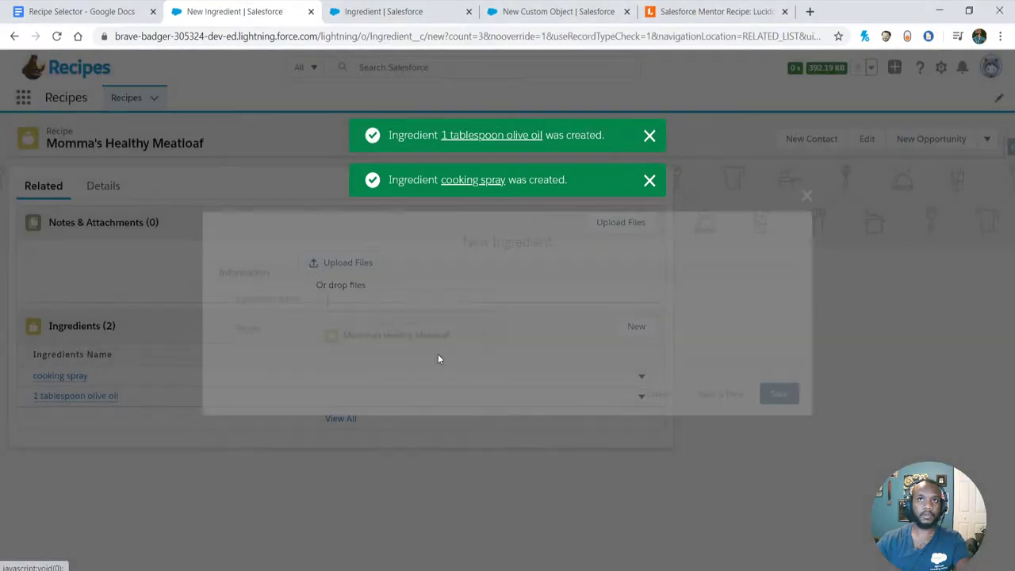
pyautogui.write('1 green bell pepper, diced')
pyautogui.click(794, 401)
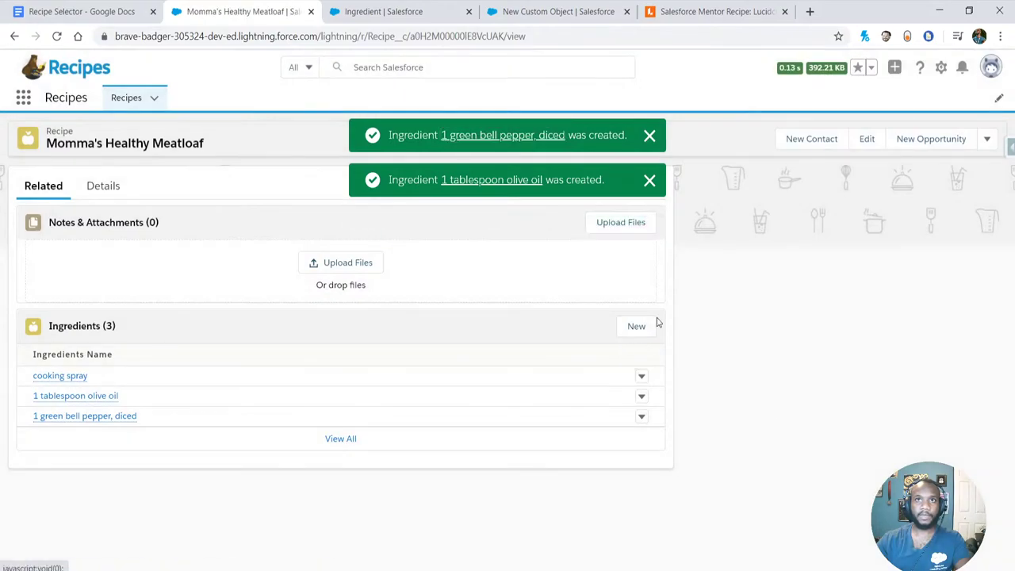
pyautogui.click(654, 325)
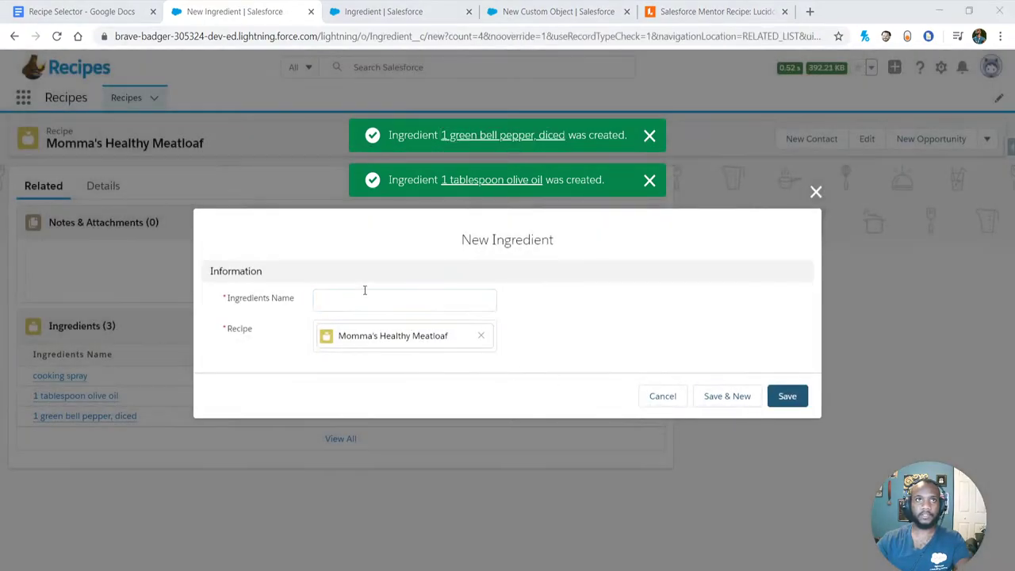
pyautogui.click(364, 294)
pyautogui.write('½ cup diced sweet onion')
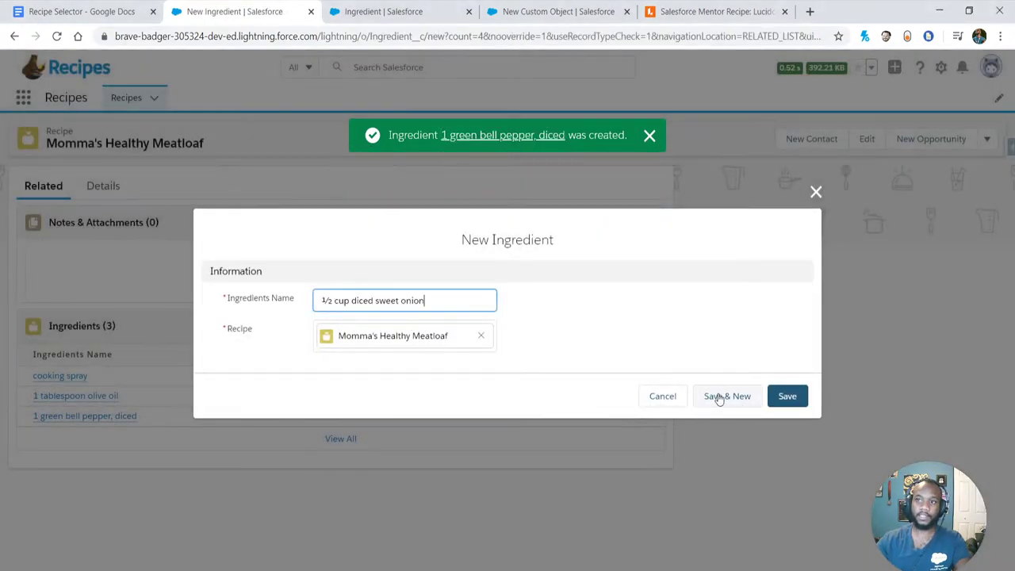
pyautogui.click(719, 397)
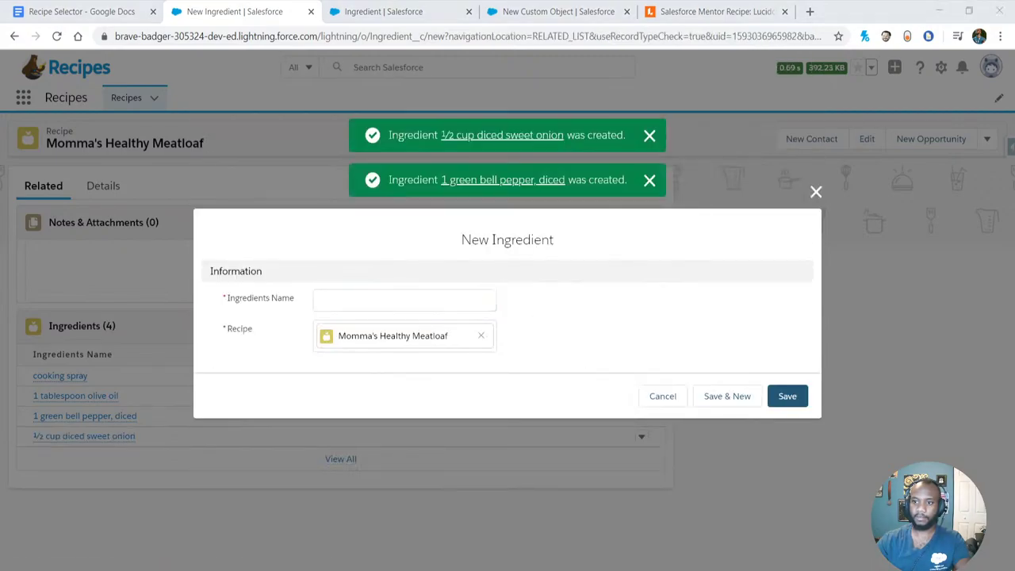
pyautogui.click(368, 303)
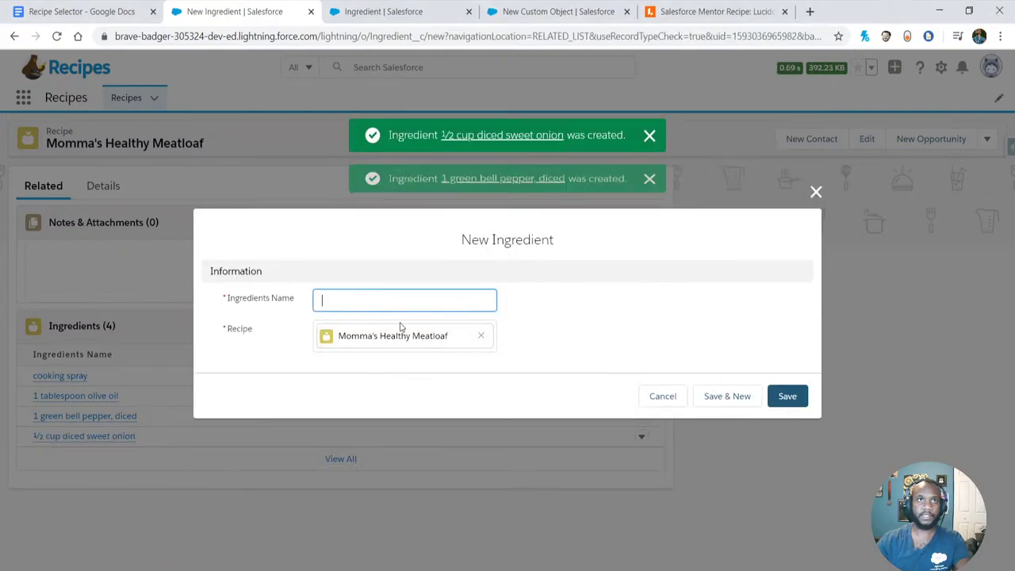
pyautogui.write('½ teaspoon minced garlic')
pyautogui.click(736, 399)
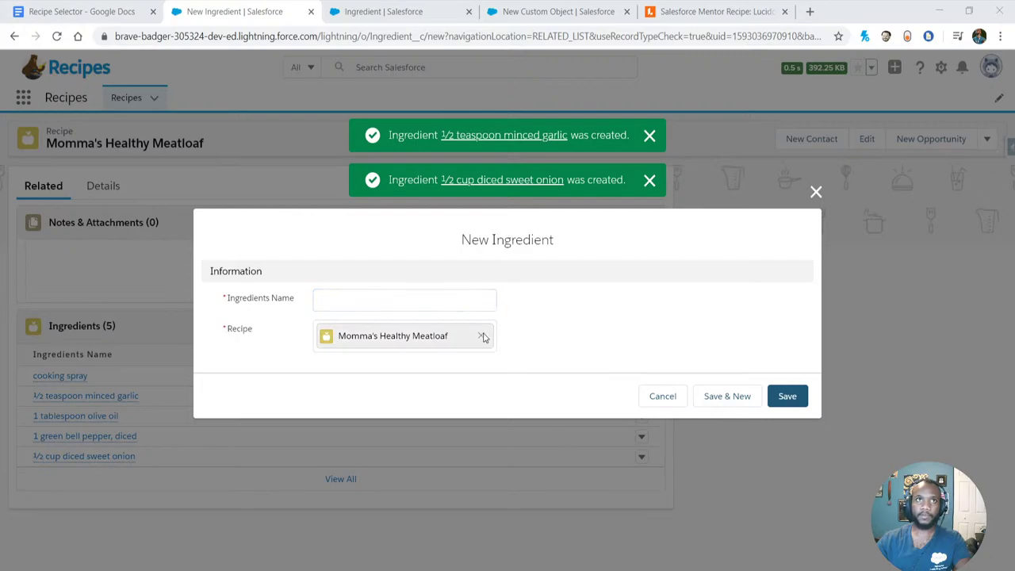
# - Add extra-lean ground beef, 1 cup whole wheat bread crumbs, 2 large eggs, ¾ cup shredded carrot
pyautogui.click(460, 308)
pyautogui.write('1 pound extra-lean (95%) ground beef')
pyautogui.click(739, 396)
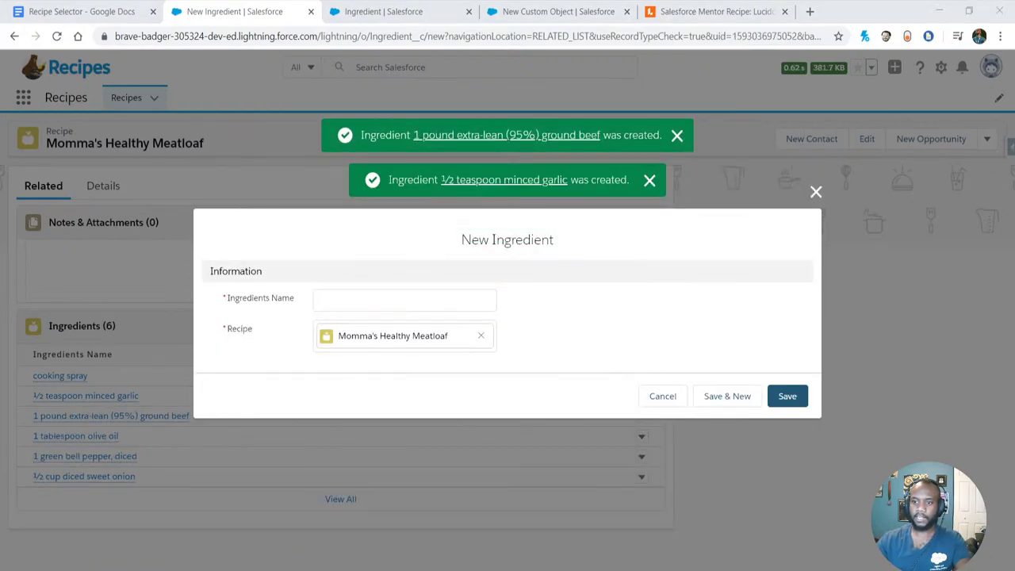
pyautogui.click(490, 308)
pyautogui.write('1 cup whole wheat bread crumbs')
pyautogui.click(725, 396)
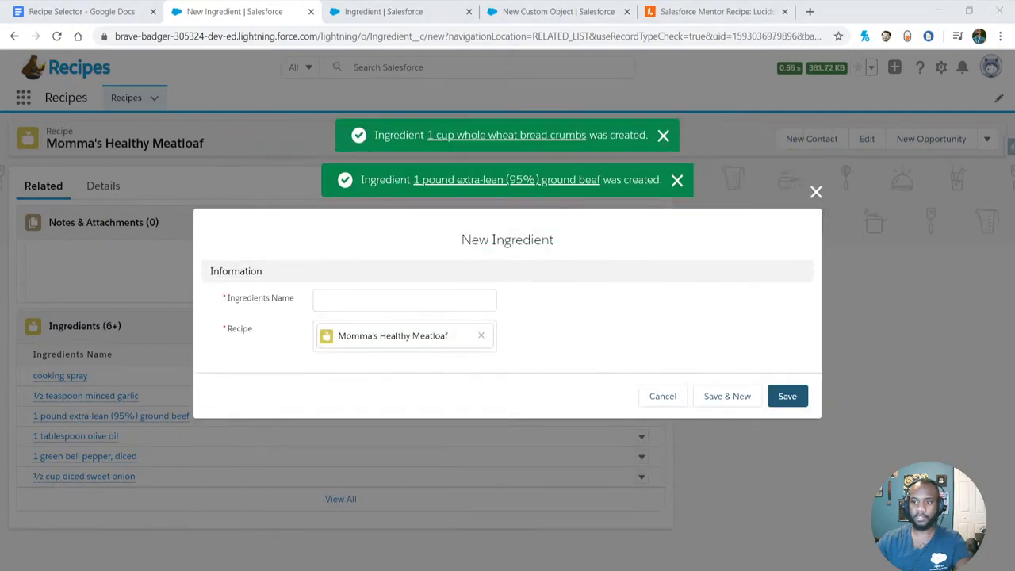
pyautogui.click(426, 299)
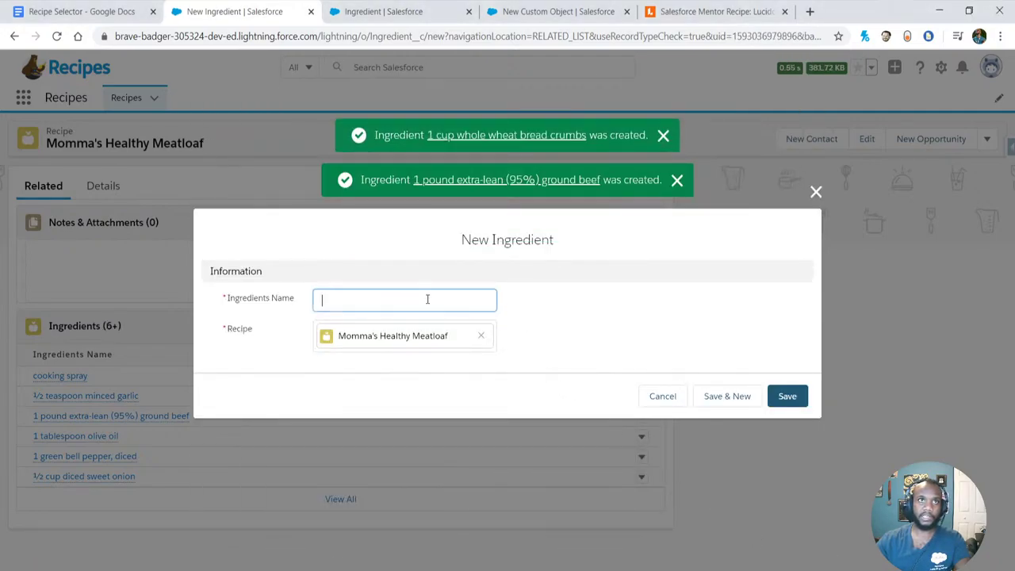
pyautogui.write('2 large eggs')
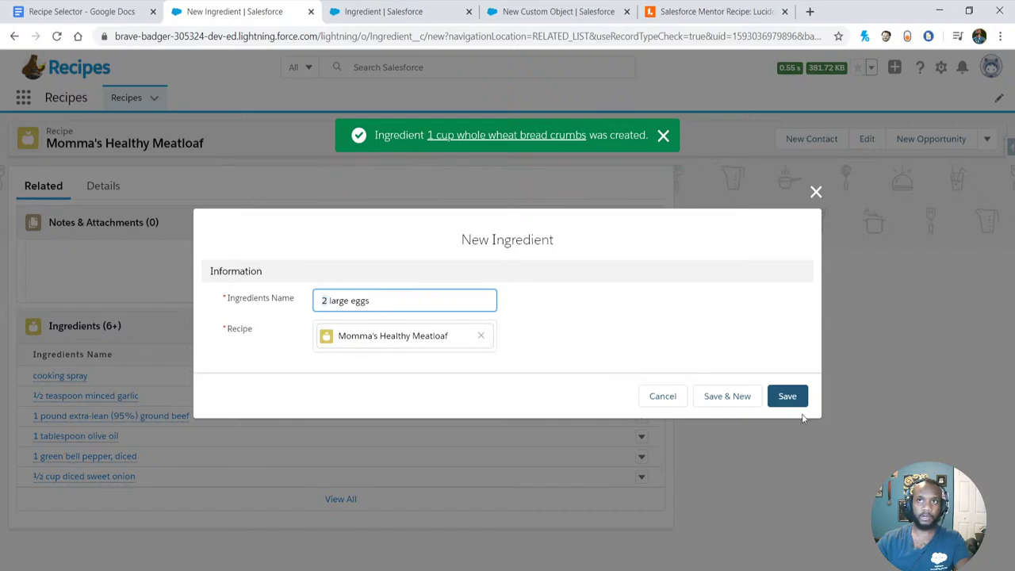
pyautogui.click(727, 396)
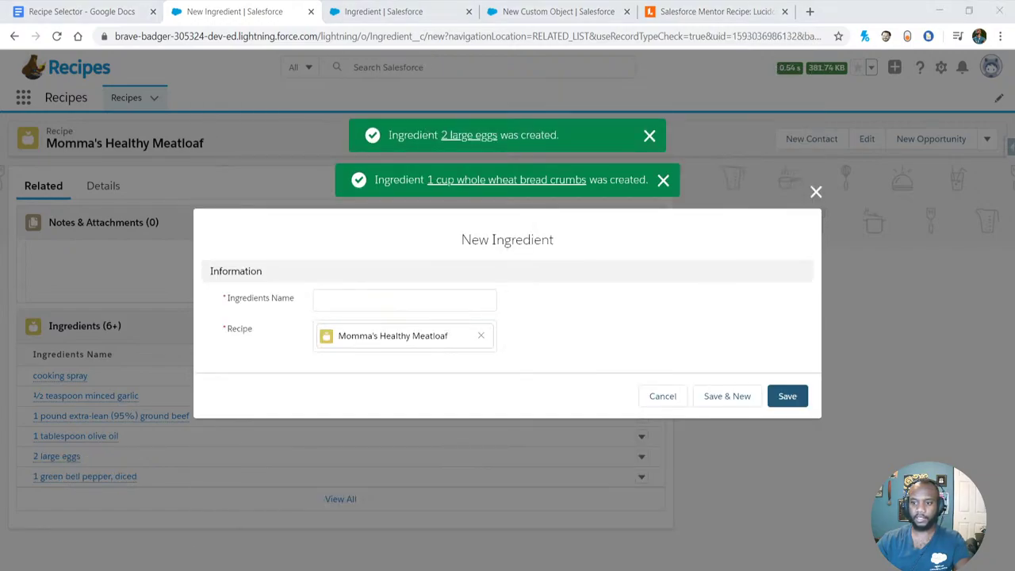
pyautogui.click(441, 305)
pyautogui.write('¾ cup shredded carrot')
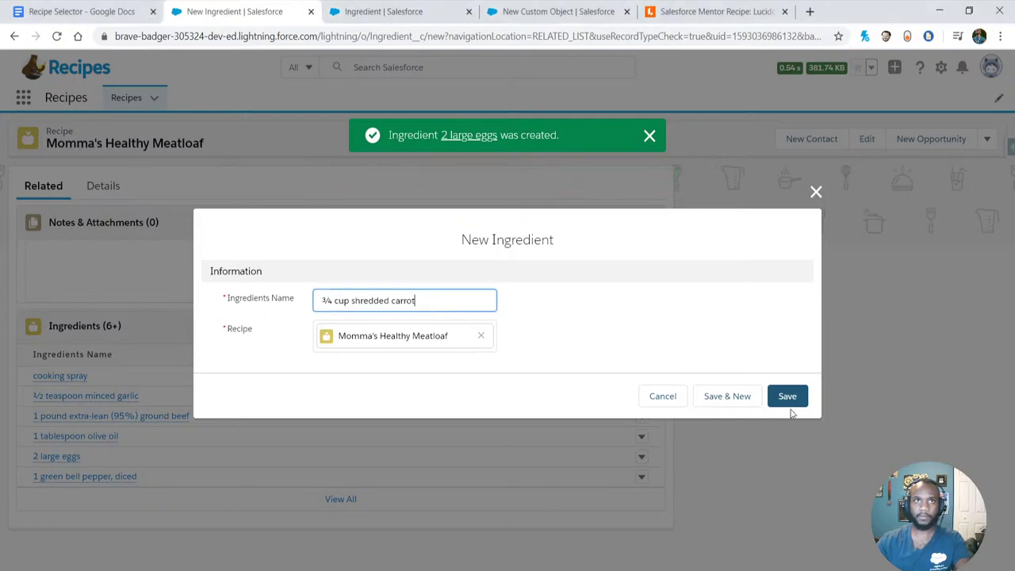
pyautogui.click(727, 396)
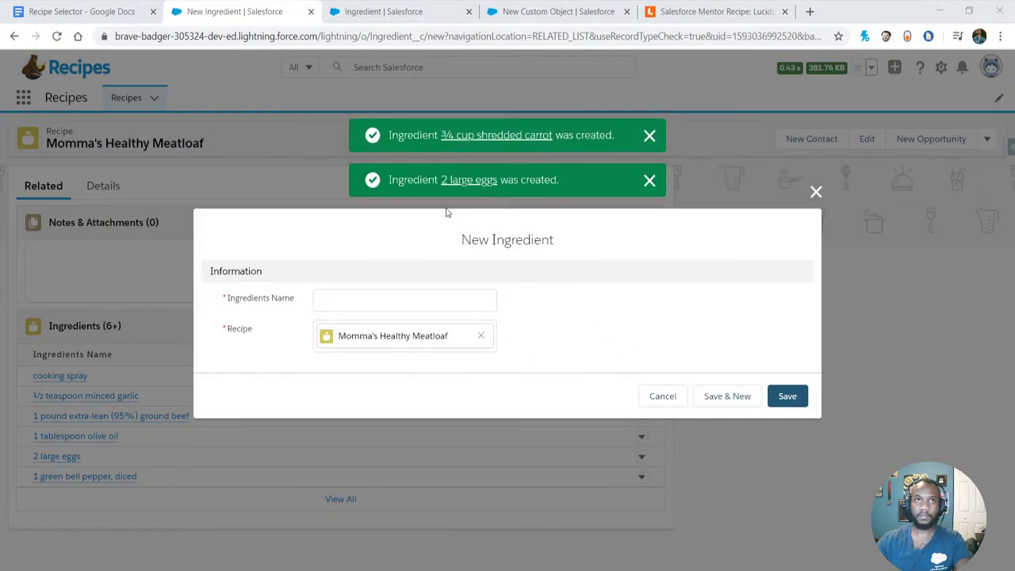
# - Add ¾ cup shredded zucchini, salt and pepper, and ¼ cup ketchup, dismissing the error
pyautogui.click(358, 300)
pyautogui.write('¾ cup shredded zucchini')
pyautogui.click(738, 398)
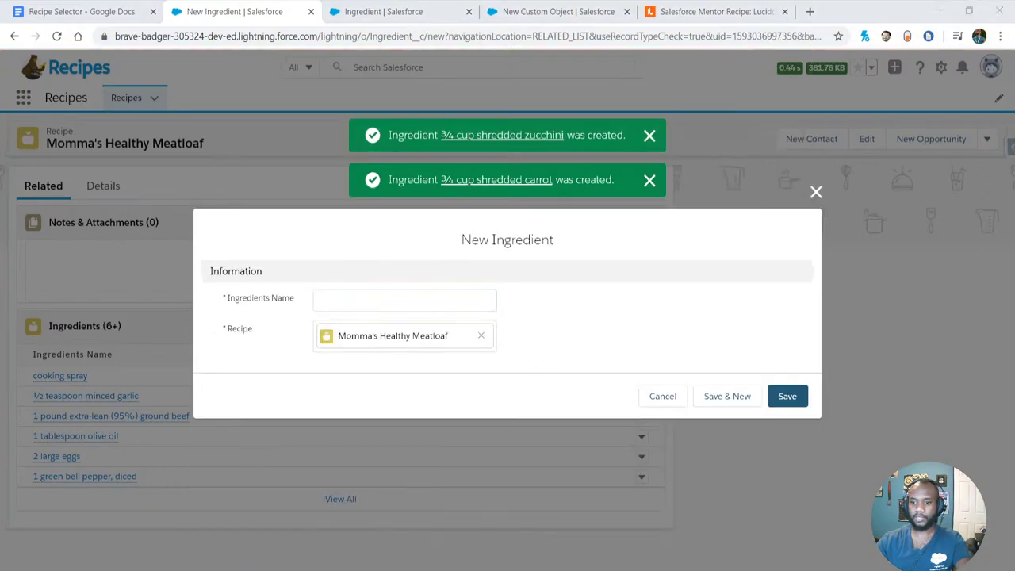
pyautogui.click(453, 301)
pyautogui.write('salt and ground black pepper to taste')
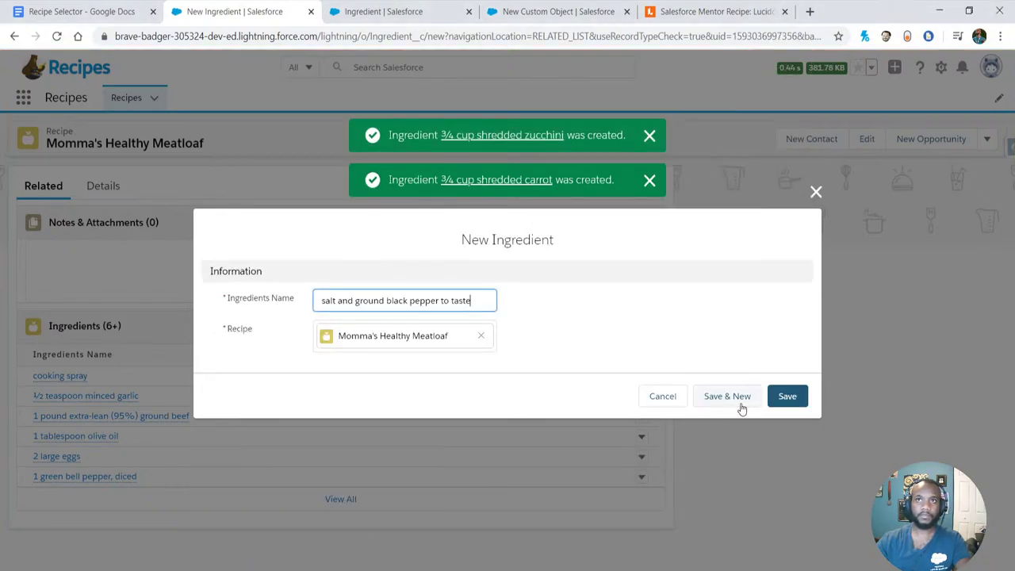
pyautogui.click(726, 396)
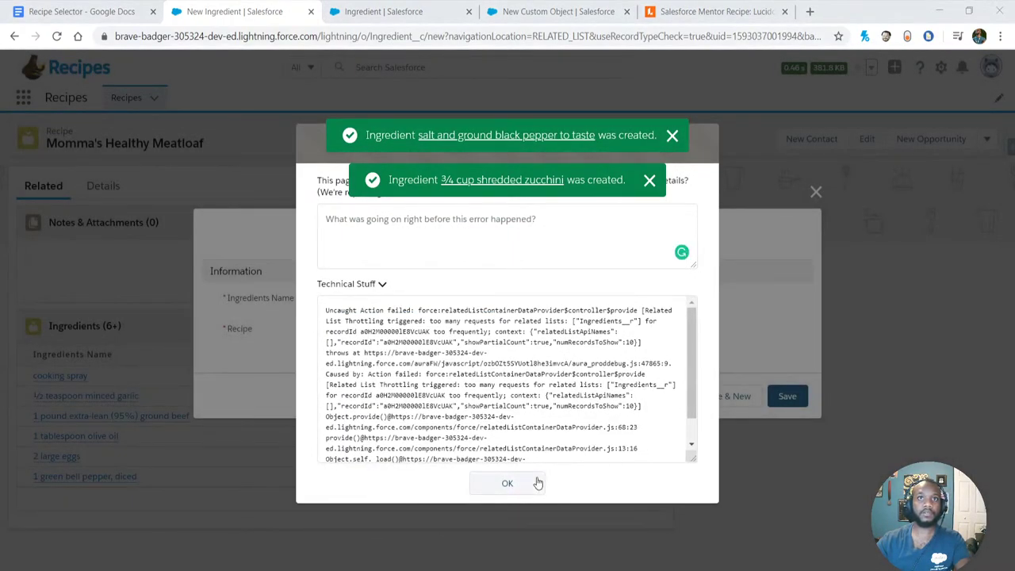
pyautogui.click(507, 483)
pyautogui.click(465, 302)
pyautogui.write('¼ cup ketchup, or to taste')
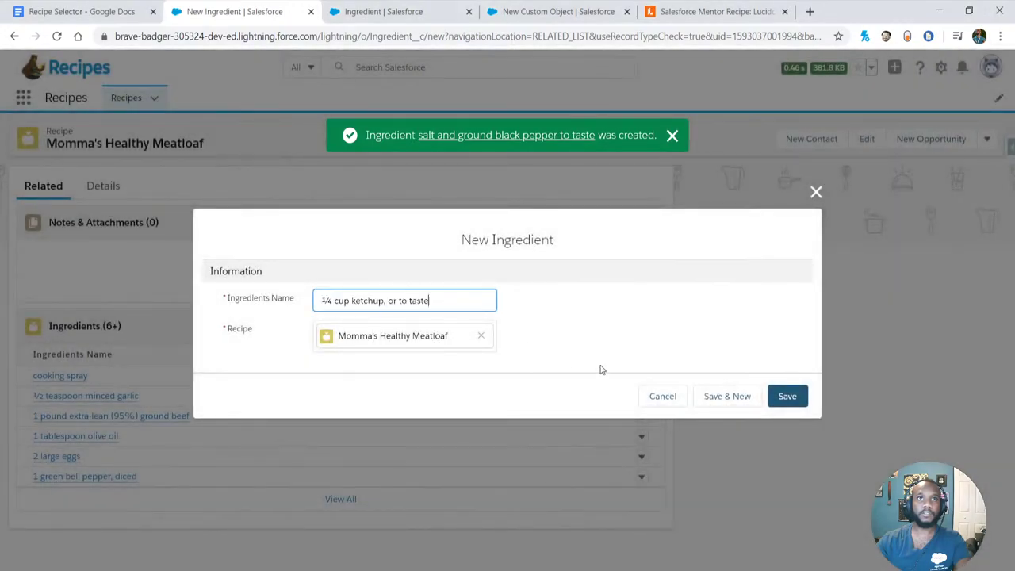
pyautogui.click(795, 399)
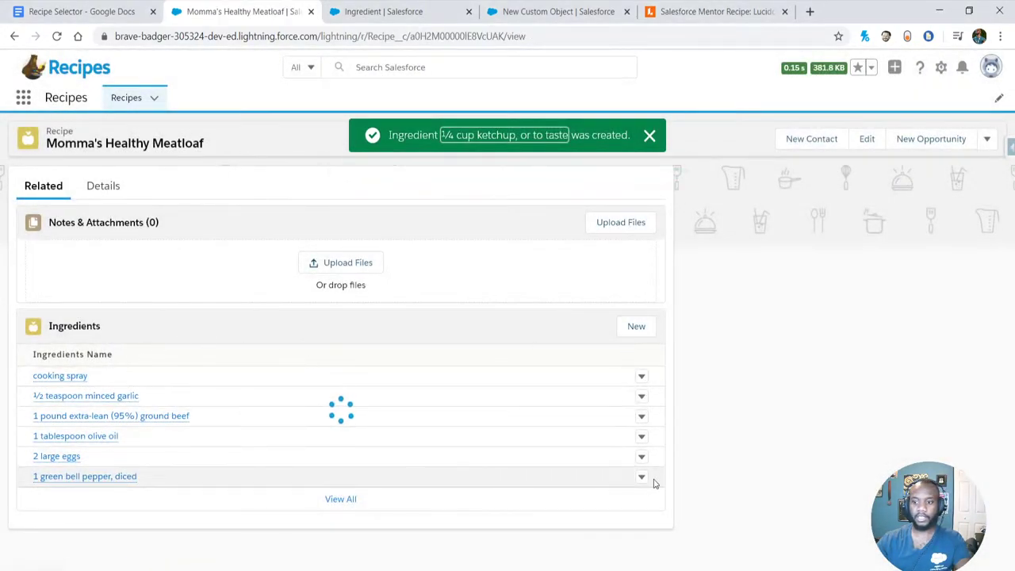
# - View all 12 ingredients, go back to the recipe's Details, and open the Setup menu
pyautogui.click(331, 497)
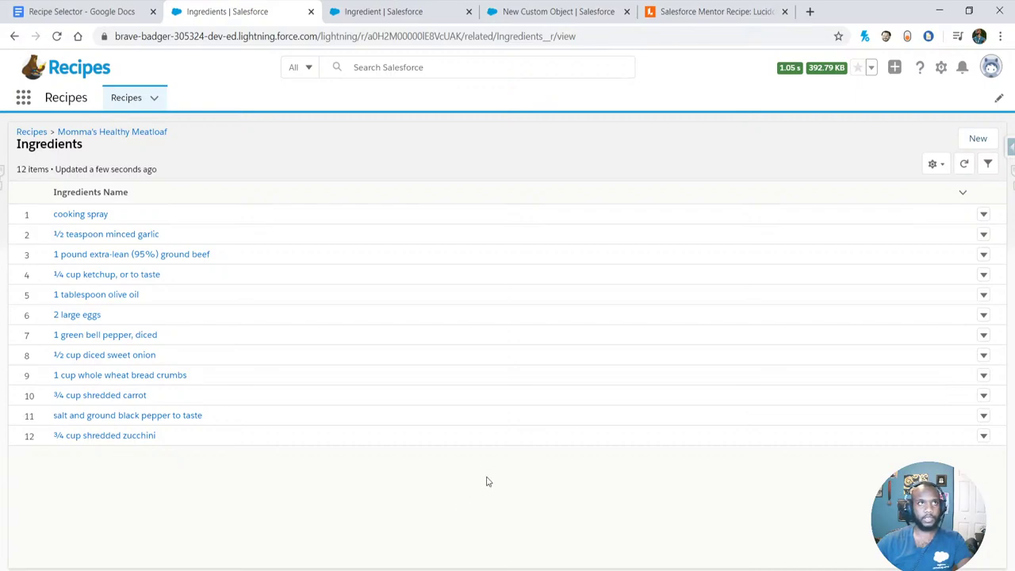
pyautogui.hotkey('alt', 'Left')
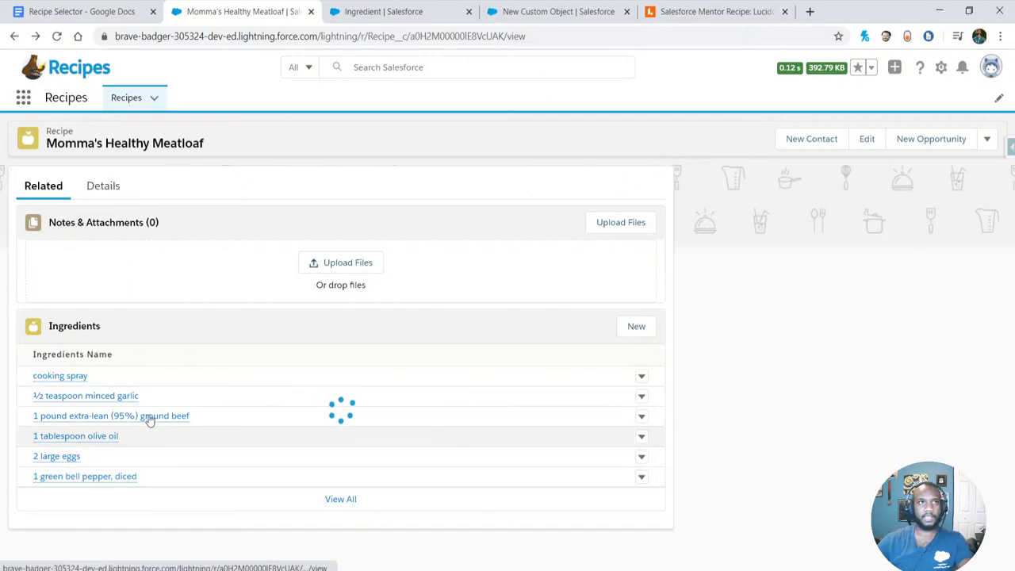
pyautogui.click(103, 187)
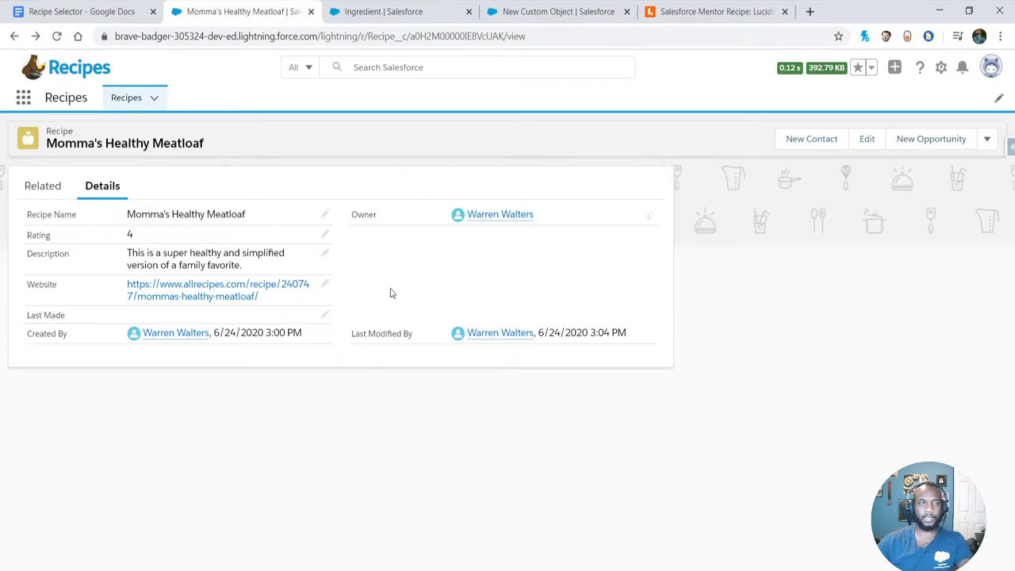
pyautogui.click(940, 68)
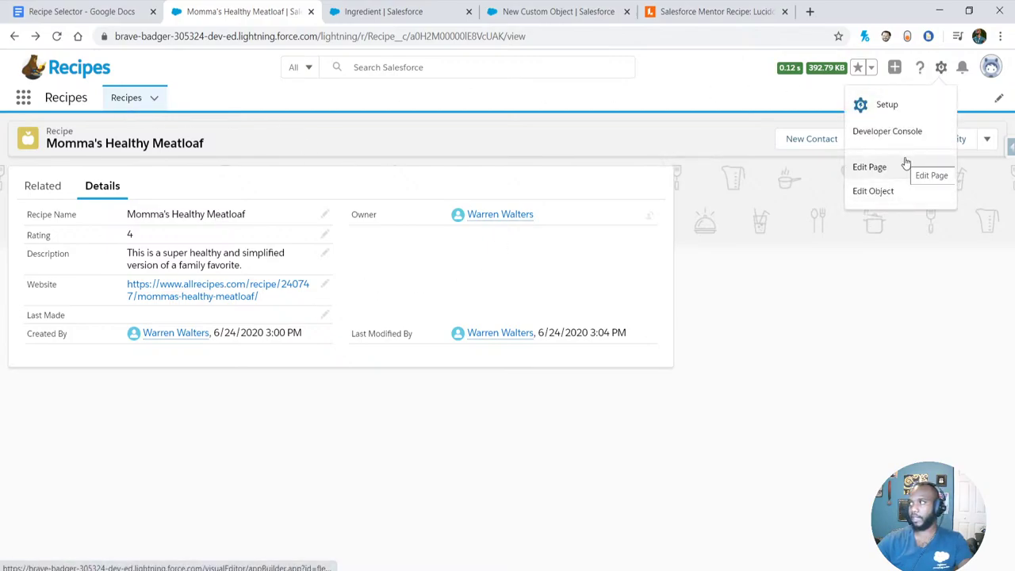
# - In Edit Page, drag the Related Lists component to the right sidebar, then back into Related
pyautogui.click(906, 165)
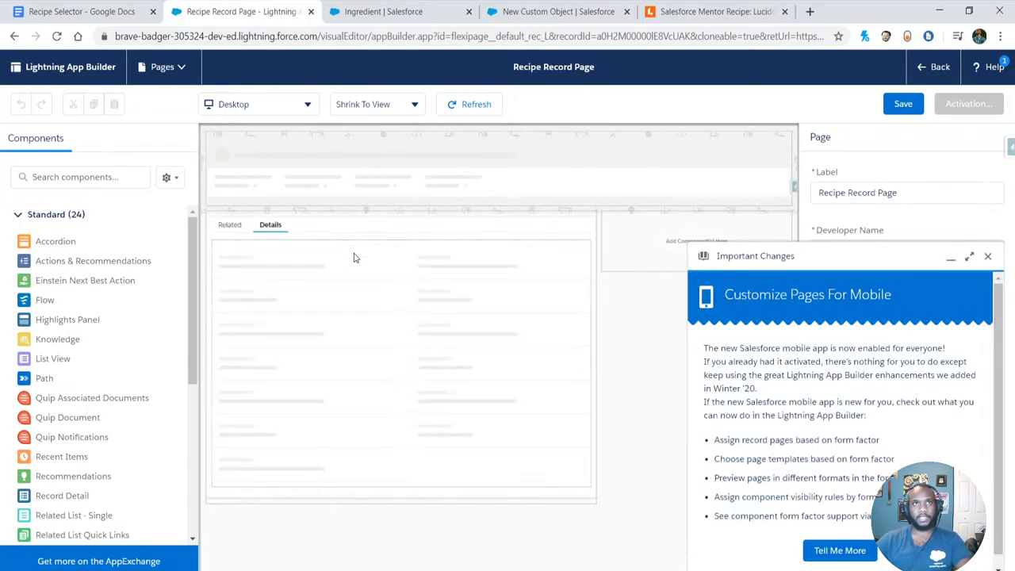
pyautogui.click(988, 256)
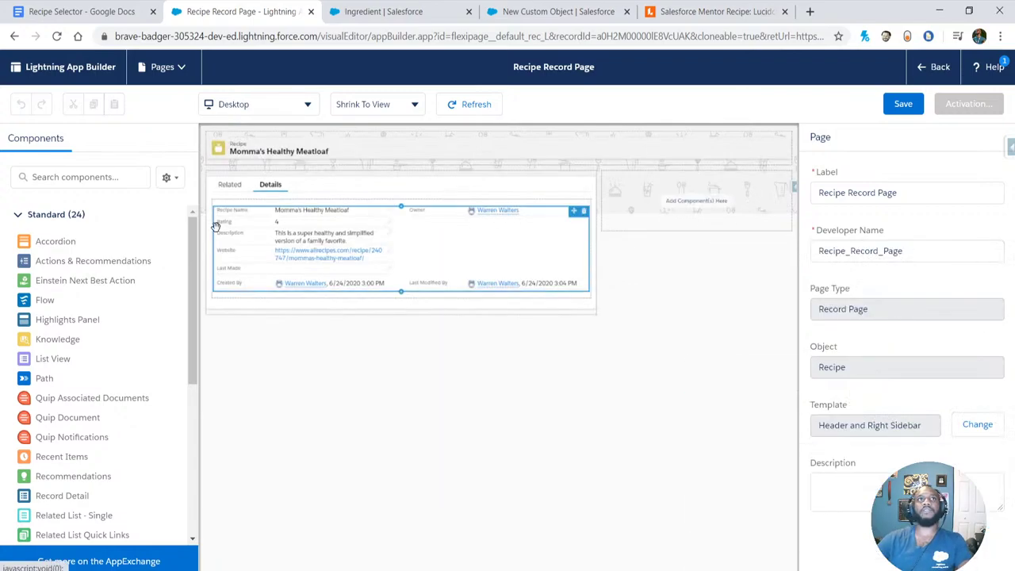
pyautogui.click(224, 188)
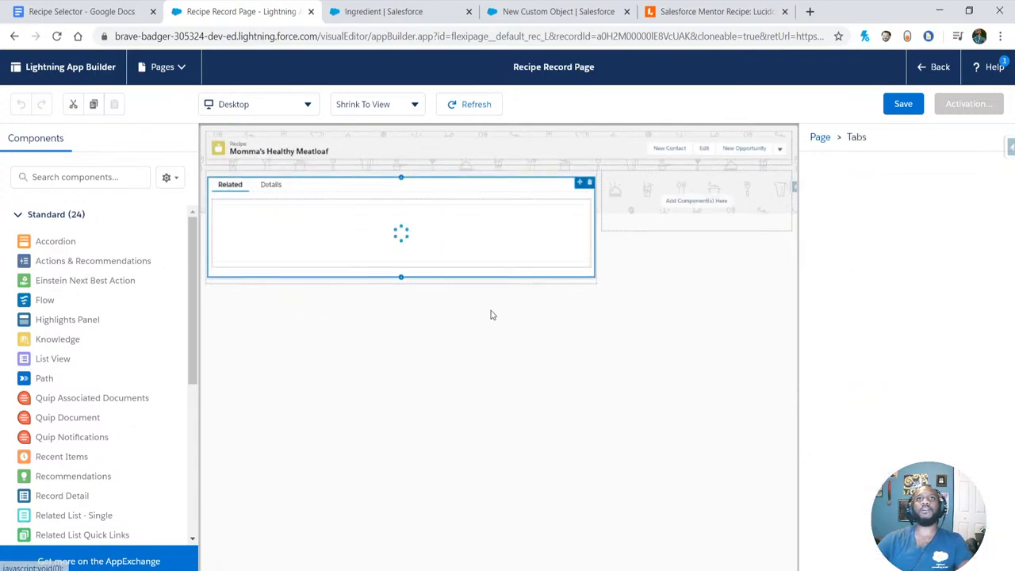
pyautogui.moveTo(302, 249); pyautogui.dragTo(696, 218)
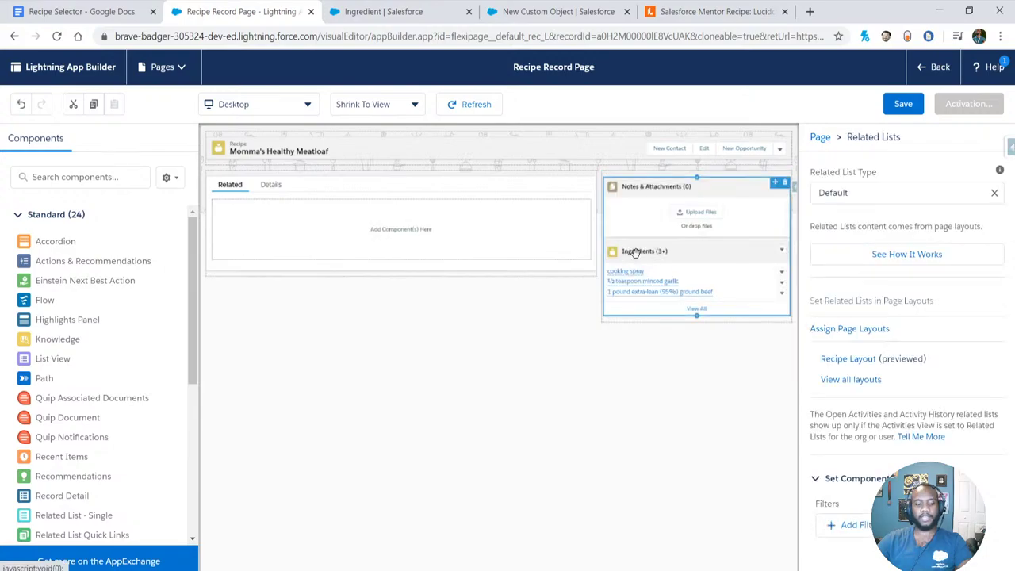
pyautogui.click(464, 207)
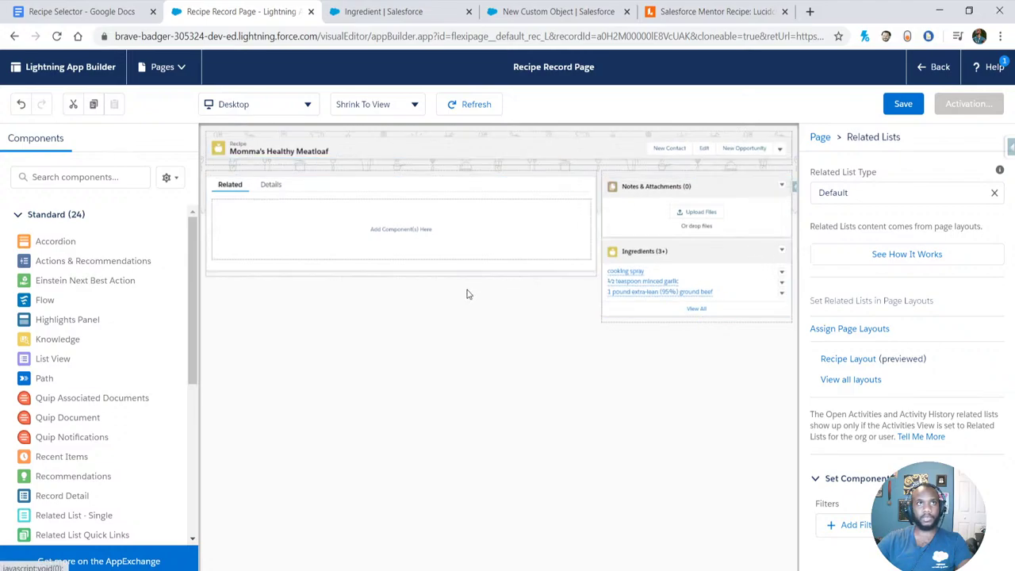
pyautogui.click(265, 182)
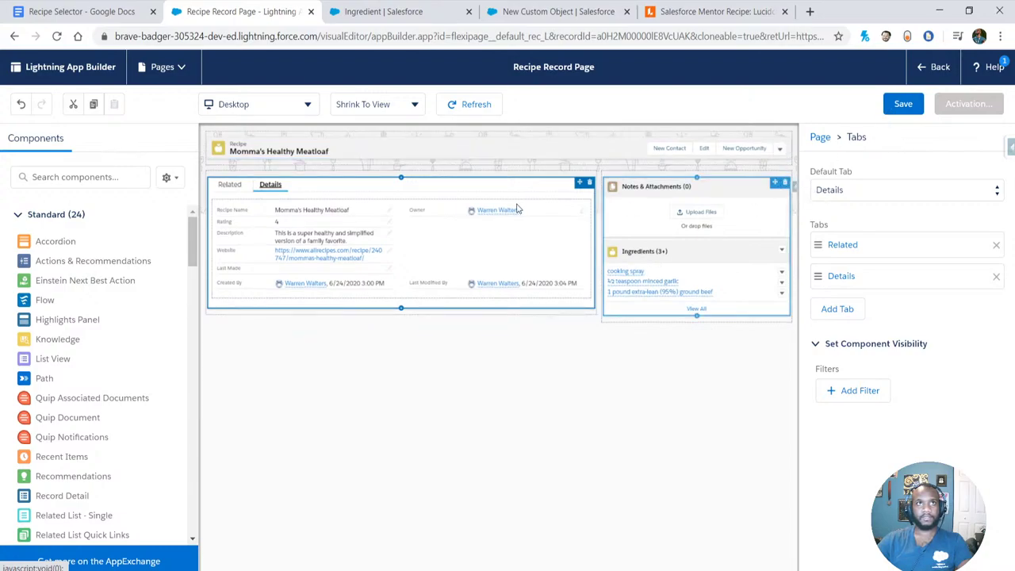
pyautogui.click(229, 184)
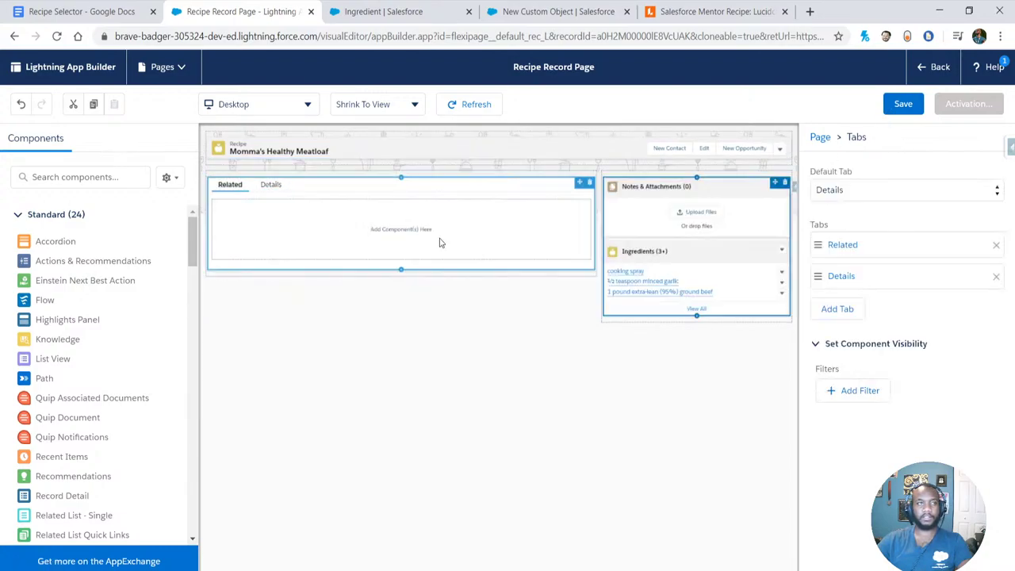
pyautogui.moveTo(441, 243); pyautogui.dragTo(441, 238)
# - Drag a Related List - Single into the sidebar, set it to Ingredients, save, and go Back
pyautogui.click(60, 174)
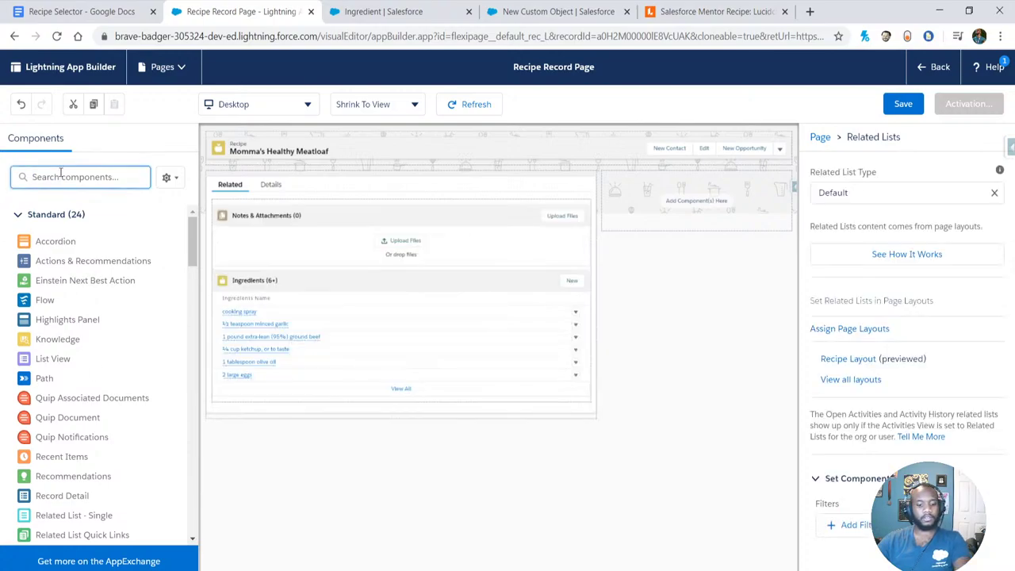
pyautogui.write('re')
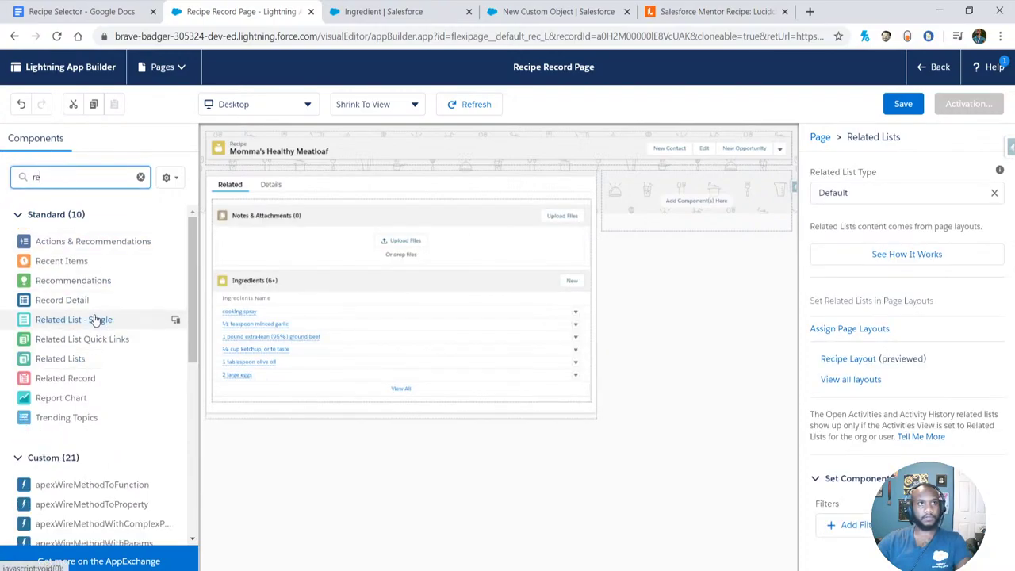
pyautogui.moveTo(95, 320); pyautogui.dragTo(695, 207)
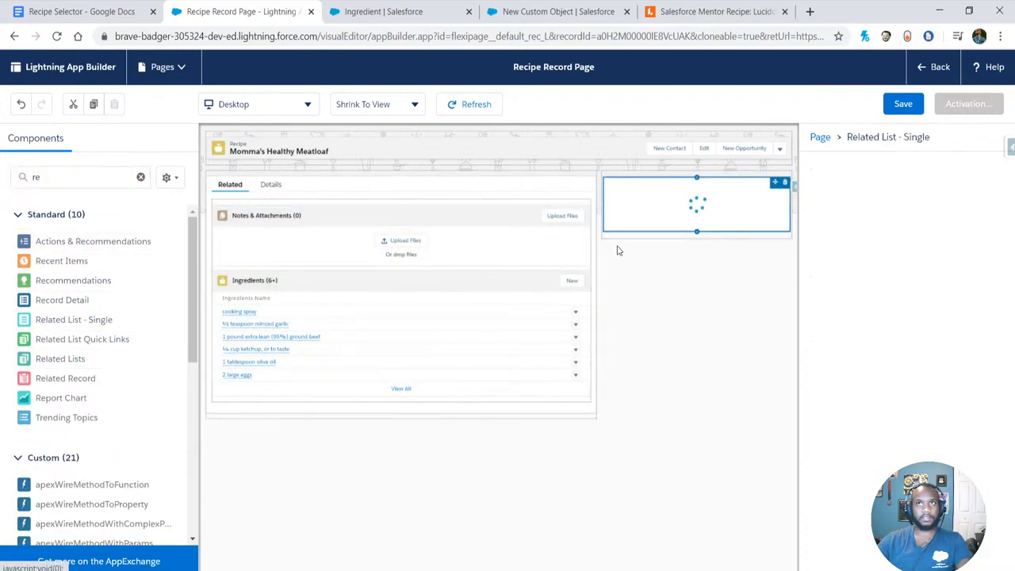
pyautogui.click(881, 251)
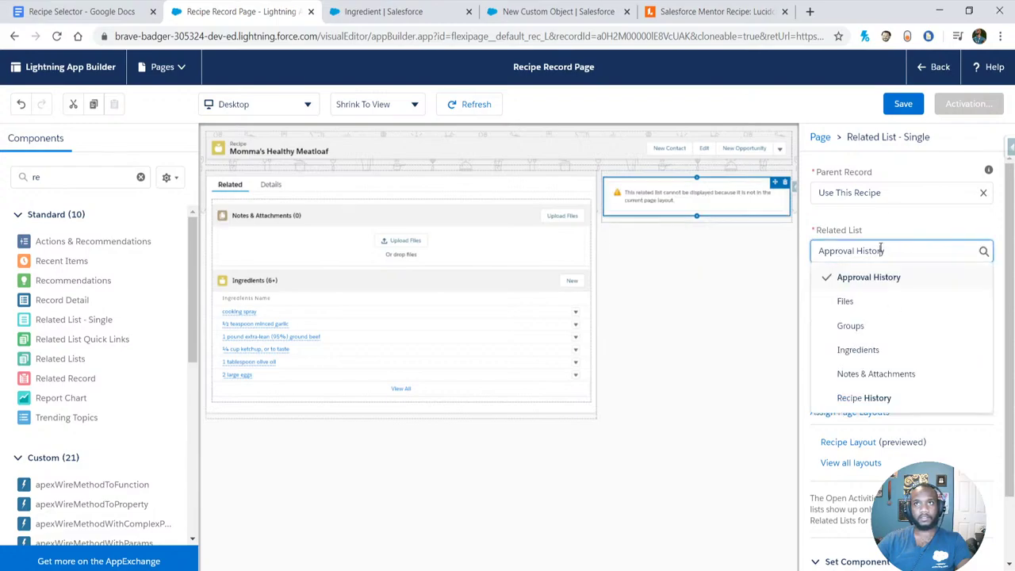
pyautogui.click(884, 193)
pyautogui.click(883, 193)
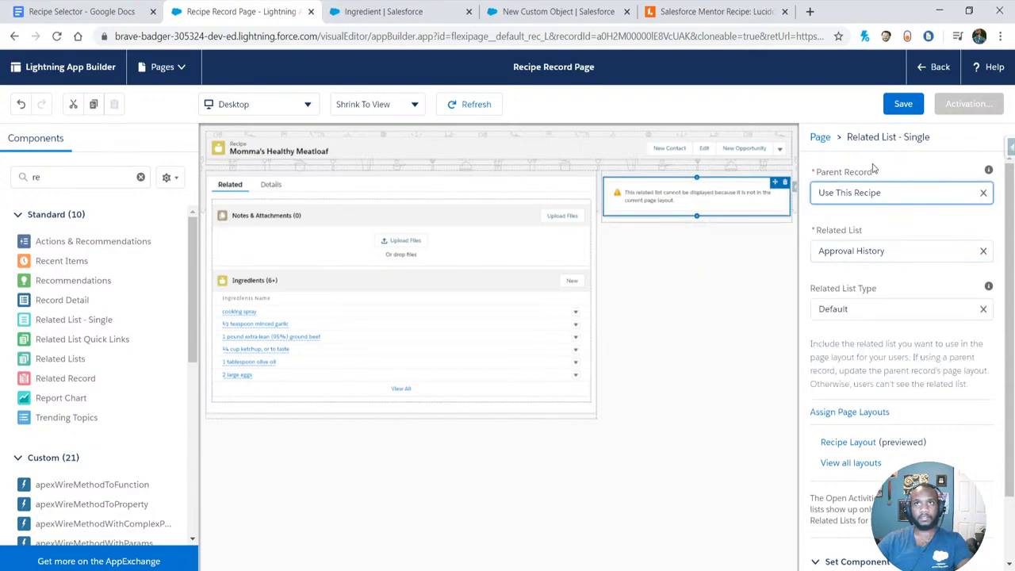
pyautogui.click(883, 193)
pyautogui.click(861, 250)
pyautogui.click(891, 351)
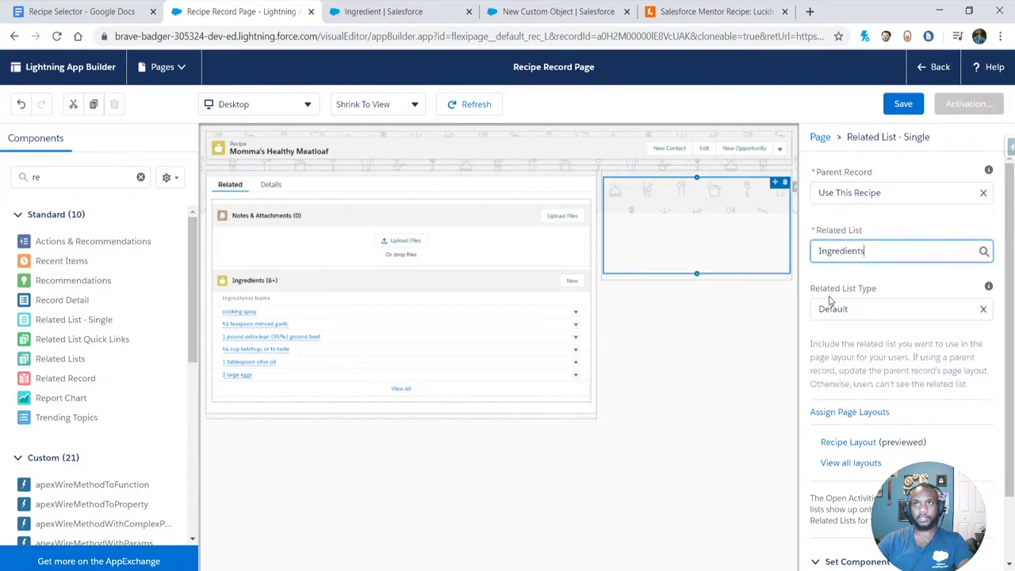
pyautogui.click(899, 106)
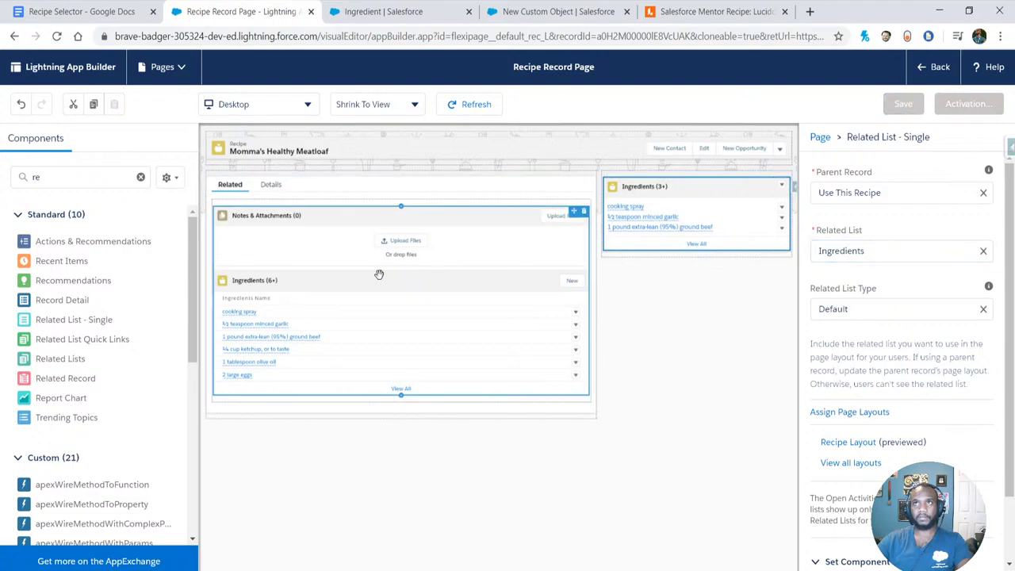
pyautogui.click(292, 191)
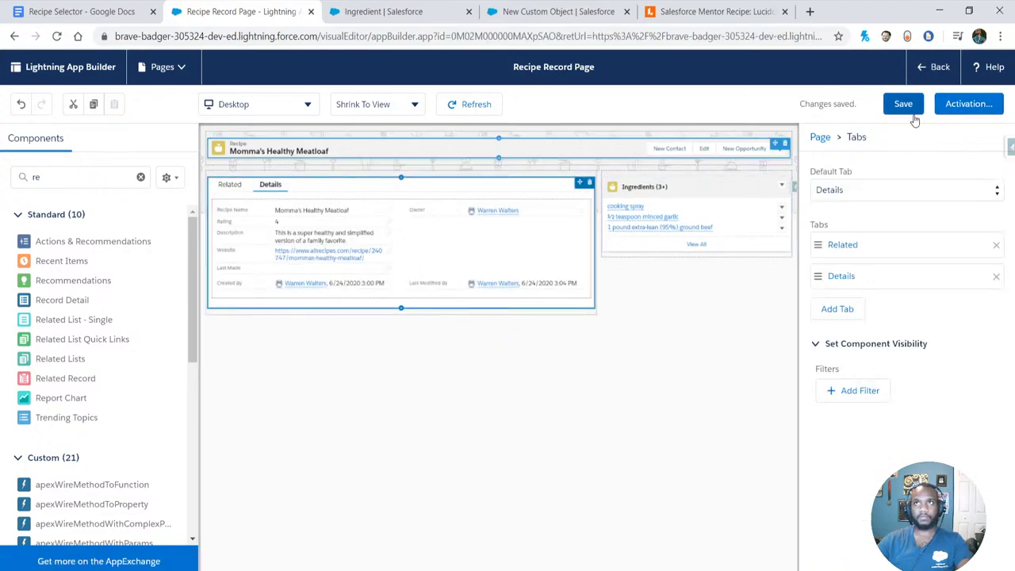
pyautogui.click(936, 70)
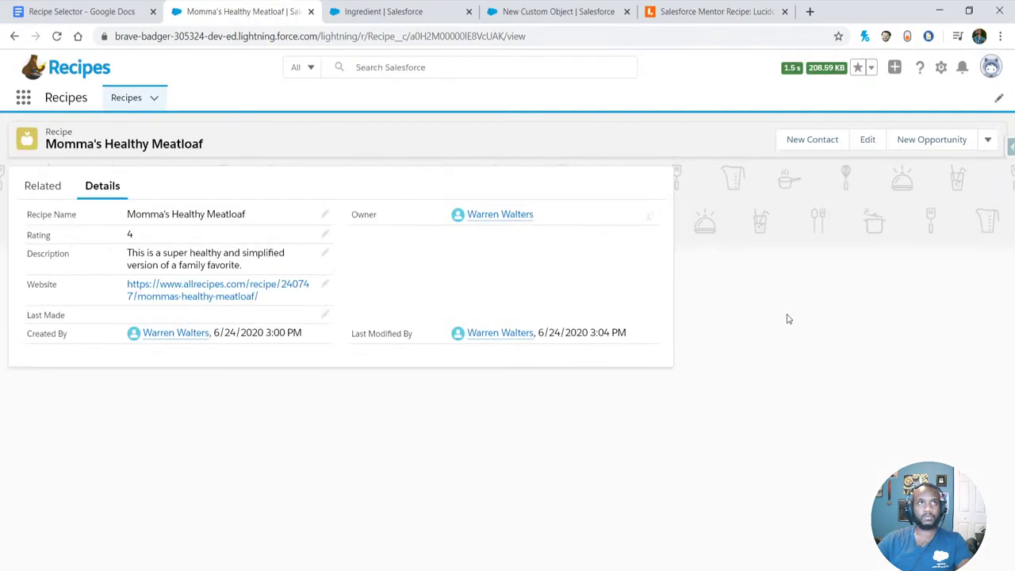
# - Reopen Edit Page and place a 'single' related list component in the right sidebar
pyautogui.click(941, 68)
pyautogui.click(887, 168)
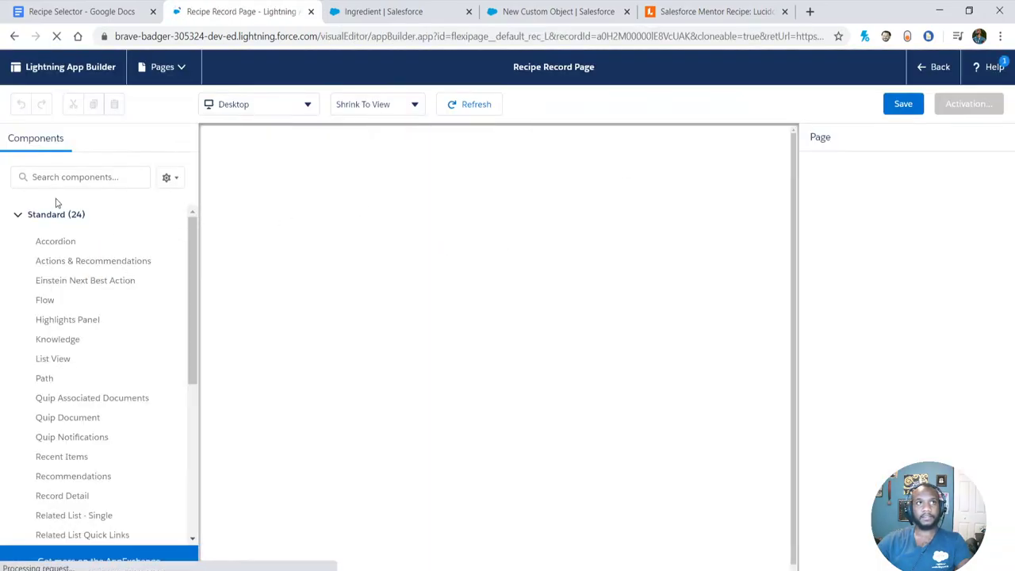
pyautogui.click(48, 179)
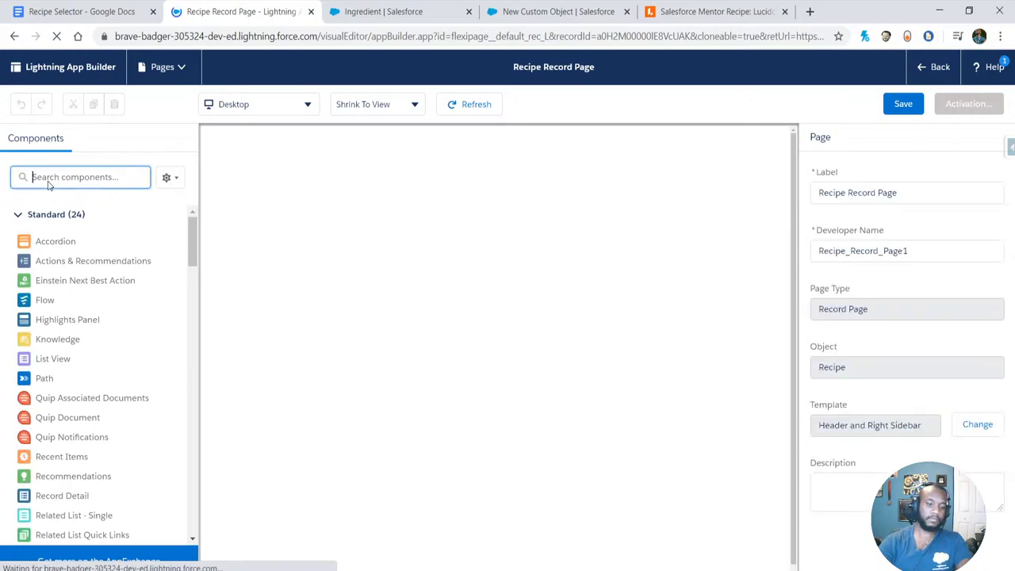
pyautogui.write('single')
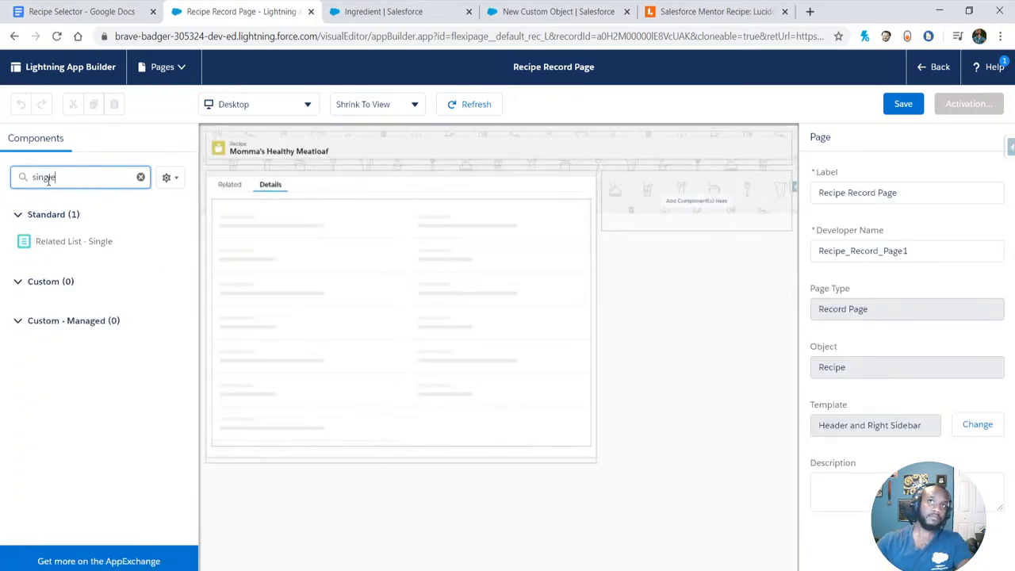
pyautogui.moveTo(36, 241); pyautogui.dragTo(660, 195)
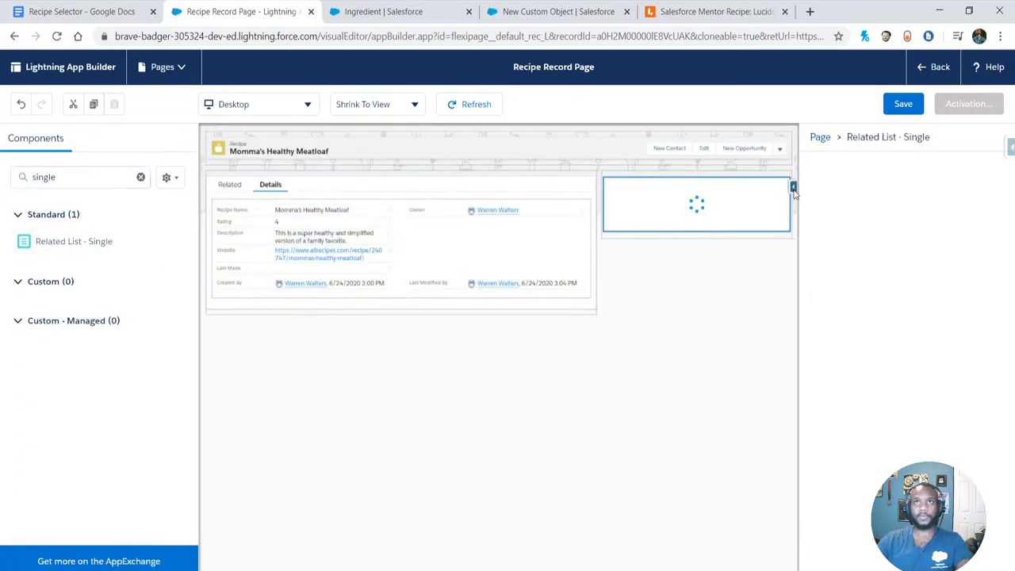
pyautogui.click(906, 105)
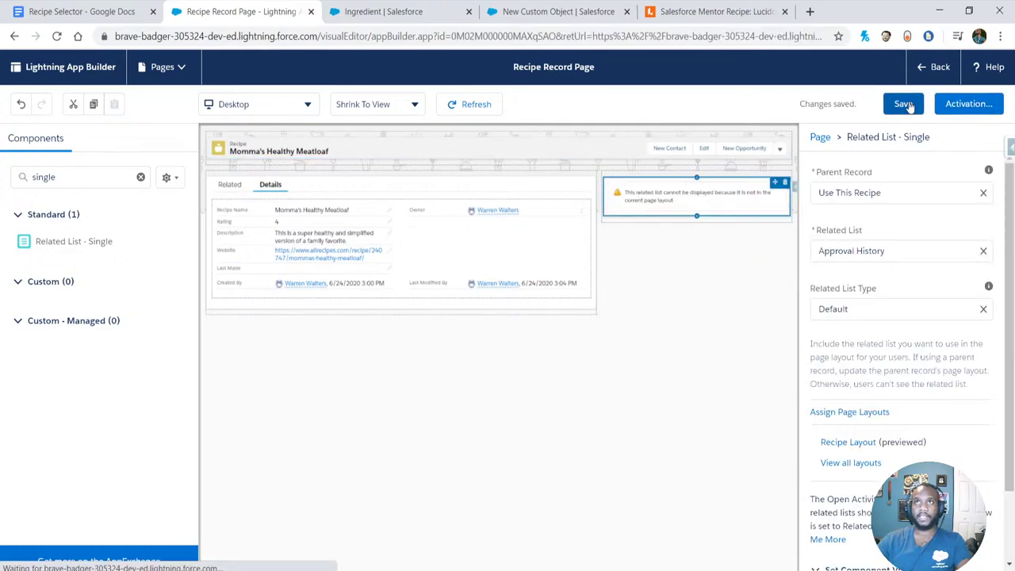
# - Set the sidebar related list to Ingredients, save the page, and open Activation
pyautogui.click(901, 253)
pyautogui.click(864, 353)
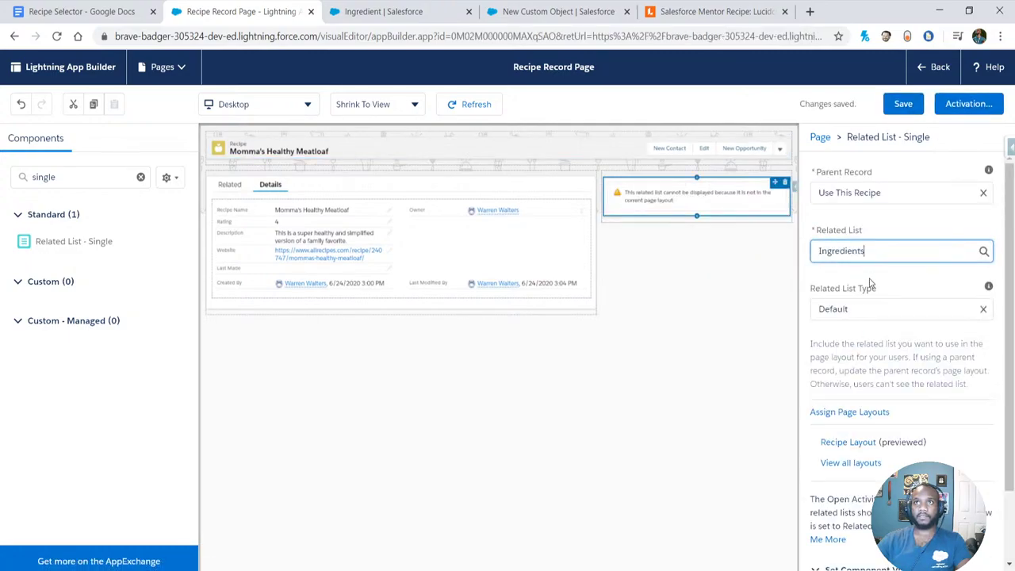
pyautogui.click(902, 104)
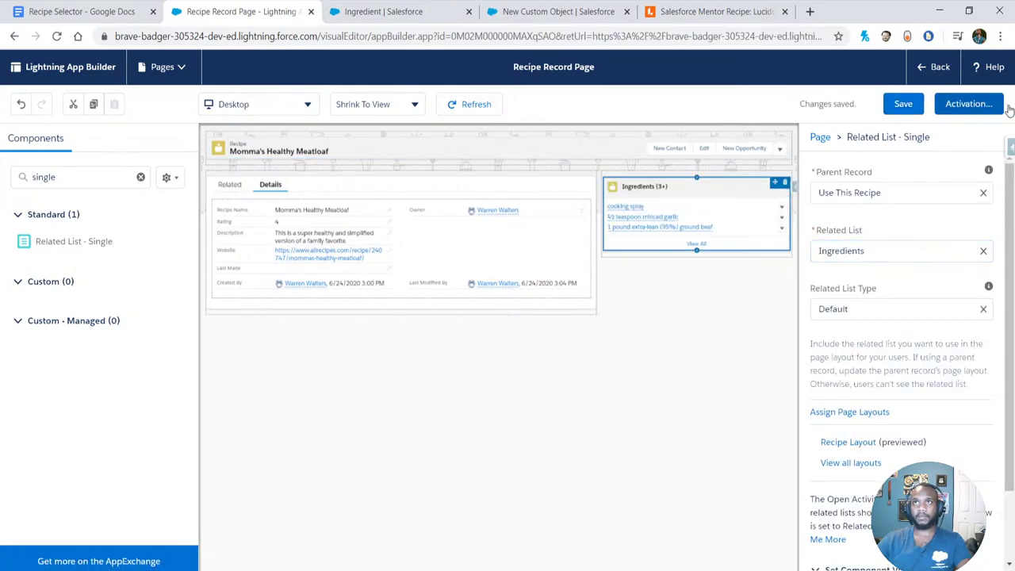
pyautogui.click(970, 103)
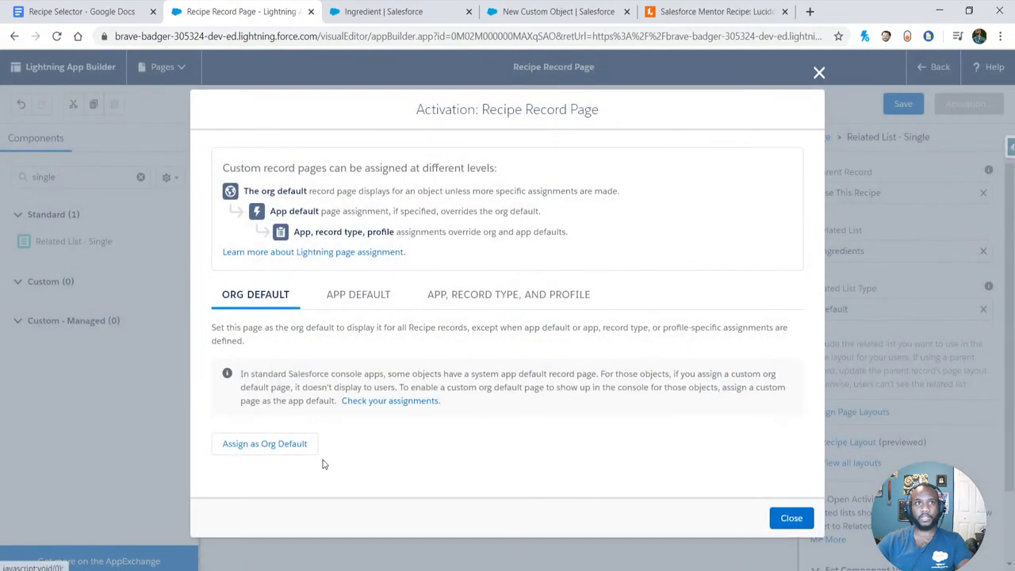
# - Assign the page as Org Default for Desktop and phone, save, and go Back to the meatloaf record
pyautogui.click(296, 446)
pyautogui.click(797, 448)
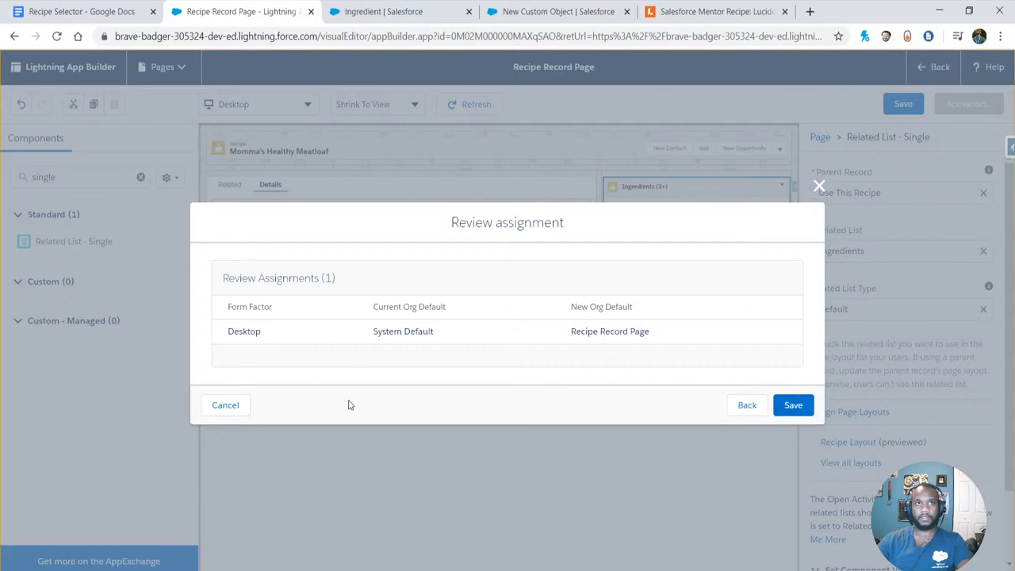
pyautogui.click(748, 405)
pyautogui.click(396, 349)
pyautogui.click(807, 451)
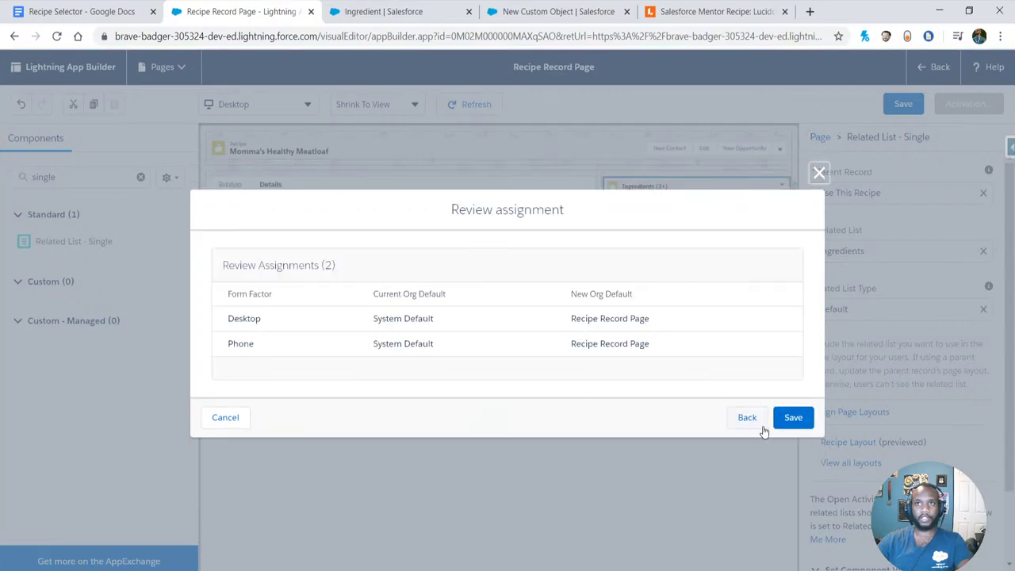
pyautogui.click(793, 417)
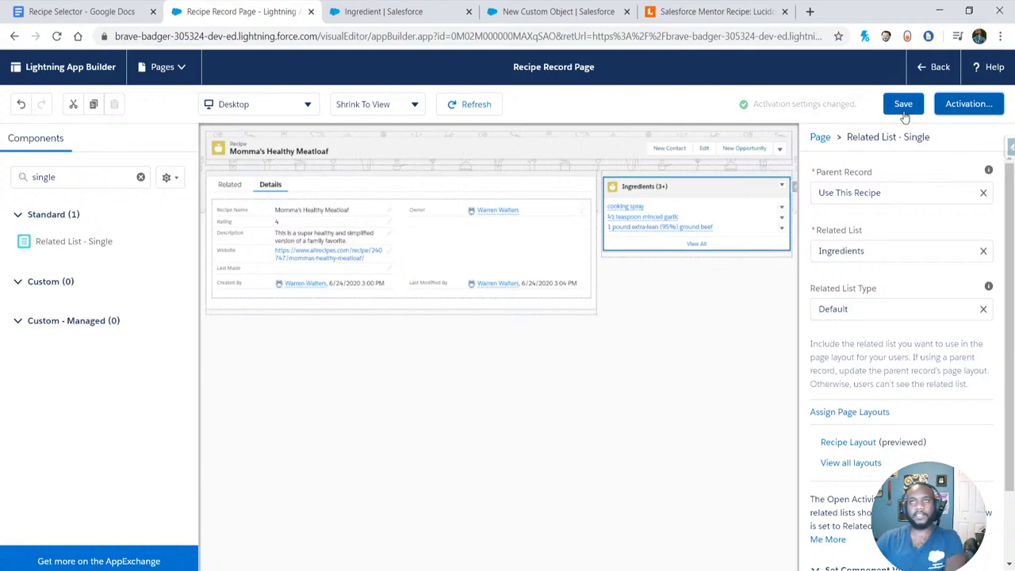
pyautogui.click(925, 67)
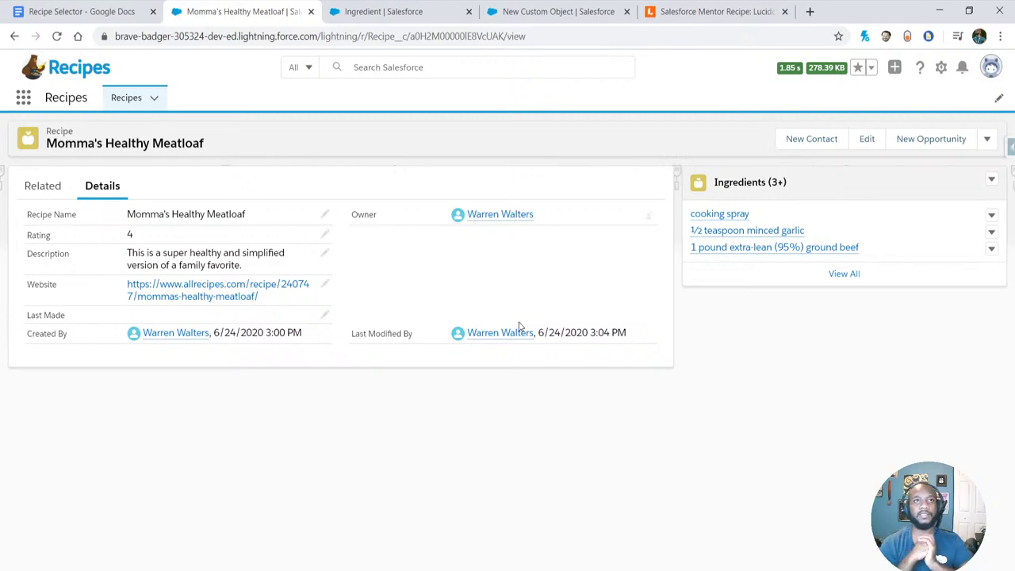
pyautogui.click(389, 11)
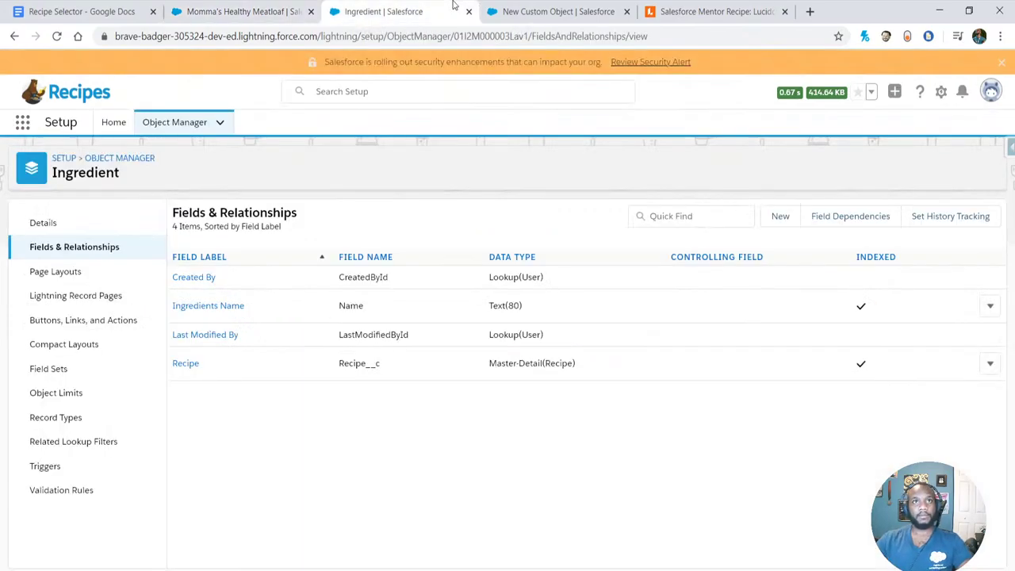
pyautogui.click(508, 10)
pyautogui.click(392, 12)
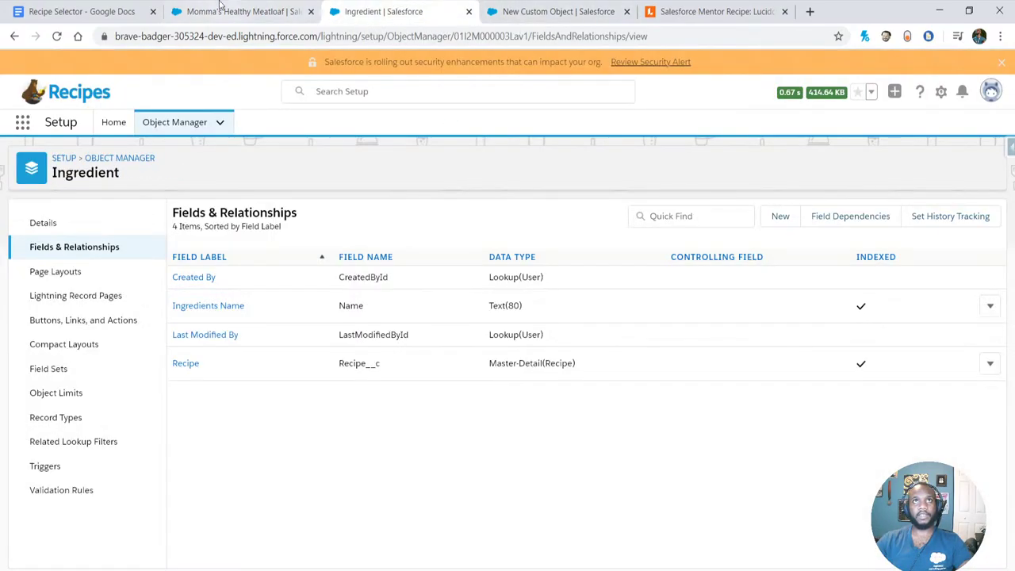
pyautogui.click(226, 12)
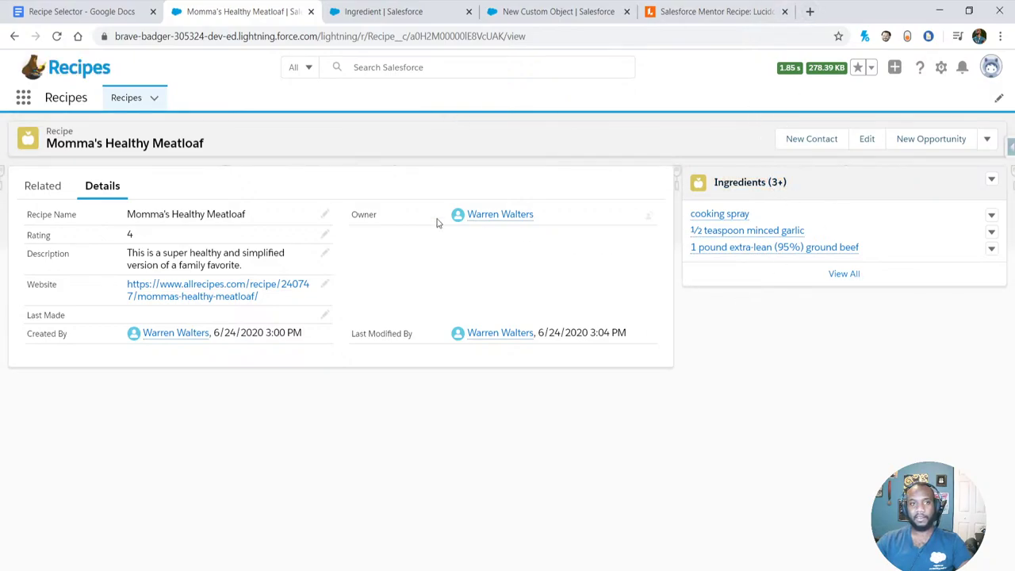
pyautogui.click(121, 98)
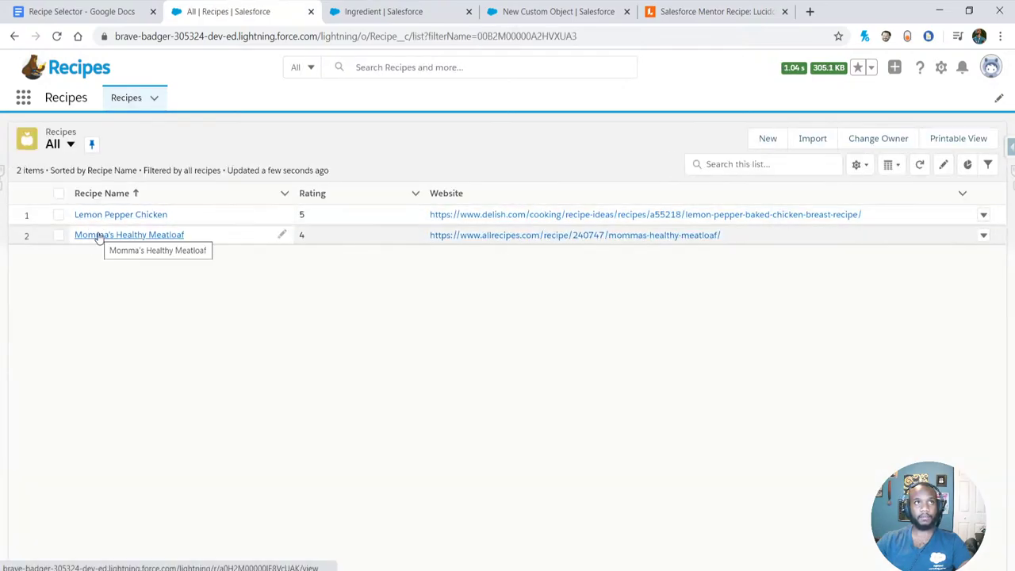
pyautogui.click(111, 235)
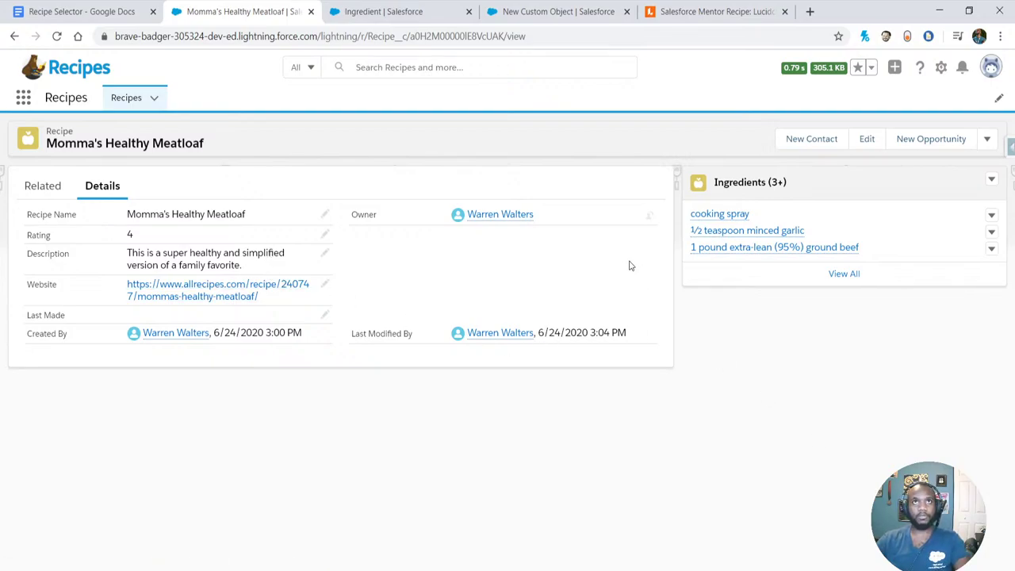
# - Exit group editing and look over the Directions entity in the recipe ER diagram before returning to Salesforce
pyautogui.click(712, 12)
pyautogui.scroll(-5, 623, 460)
pyautogui.scroll(2, 626, 445)
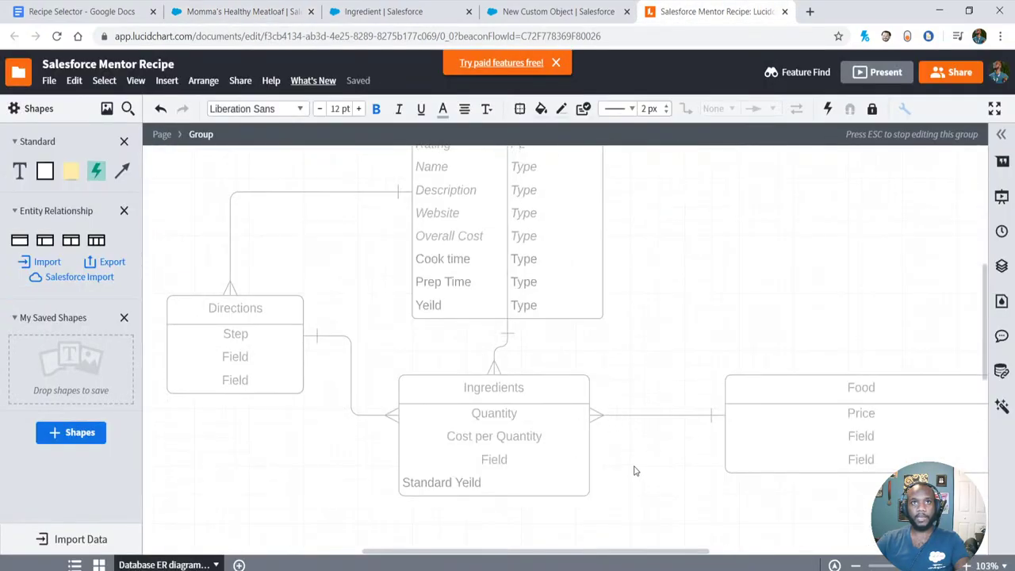
pyautogui.press('Escape')
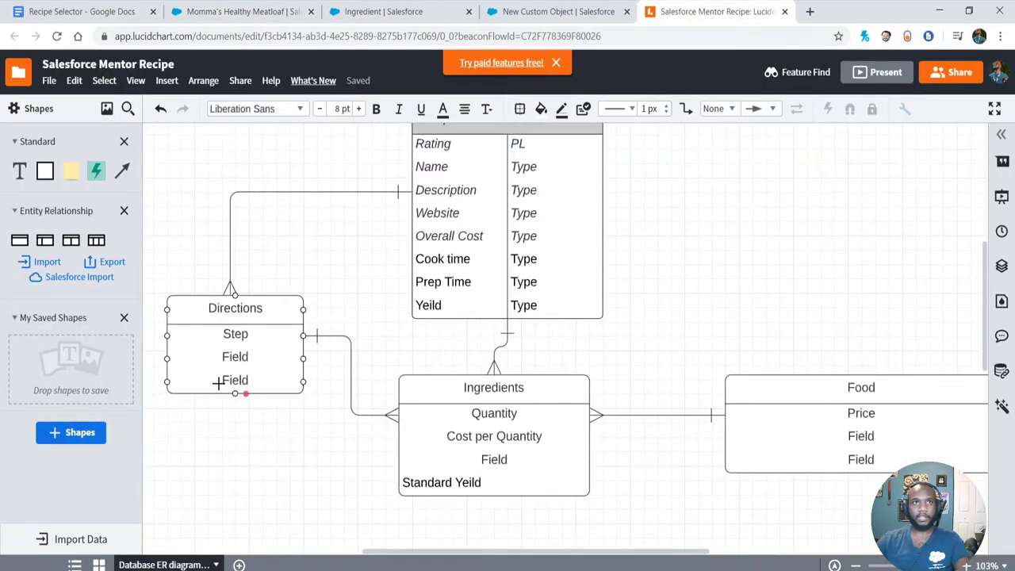
pyautogui.scroll(1, 238, 441)
pyautogui.scroll(-2, 244, 444)
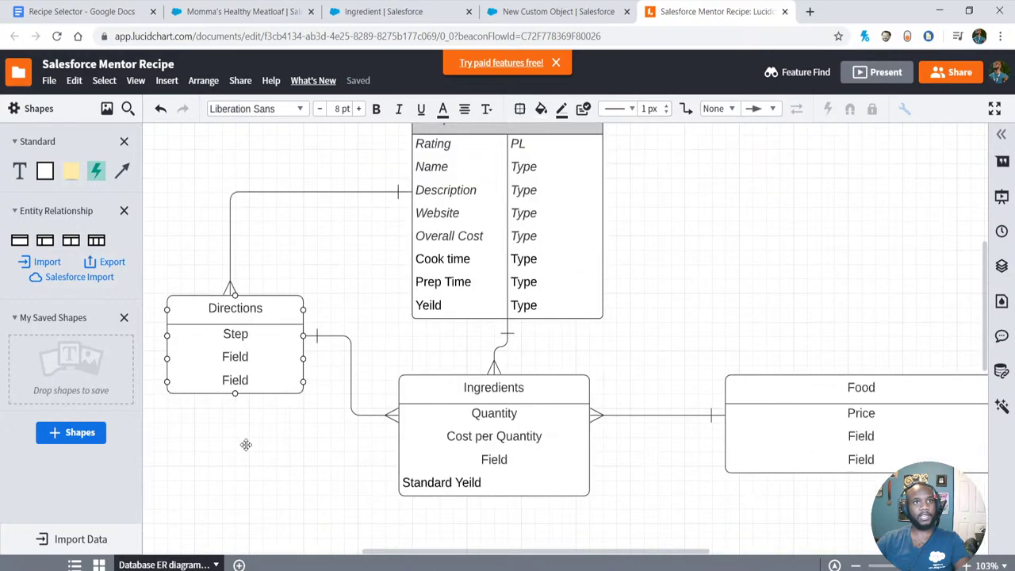
pyautogui.scroll(1, 242, 421)
pyautogui.scroll(1, 244, 424)
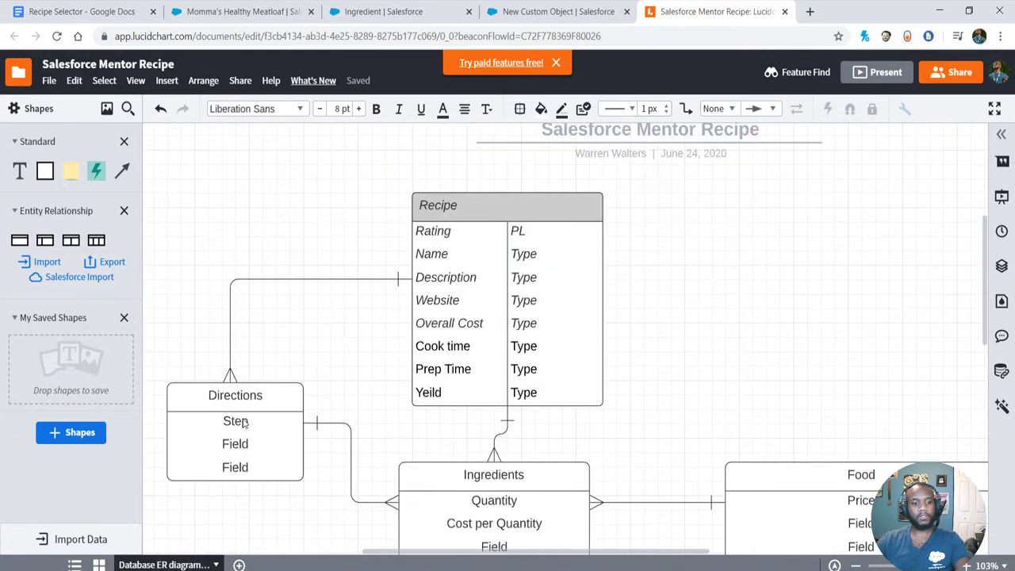
pyautogui.scroll(-1, 675, 459)
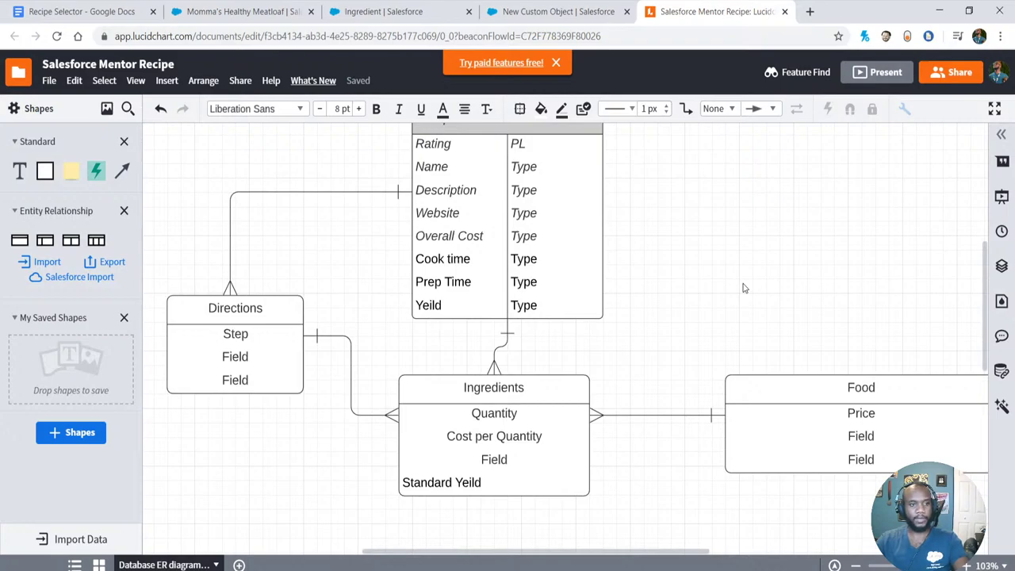
pyautogui.scroll(2, 565, 352)
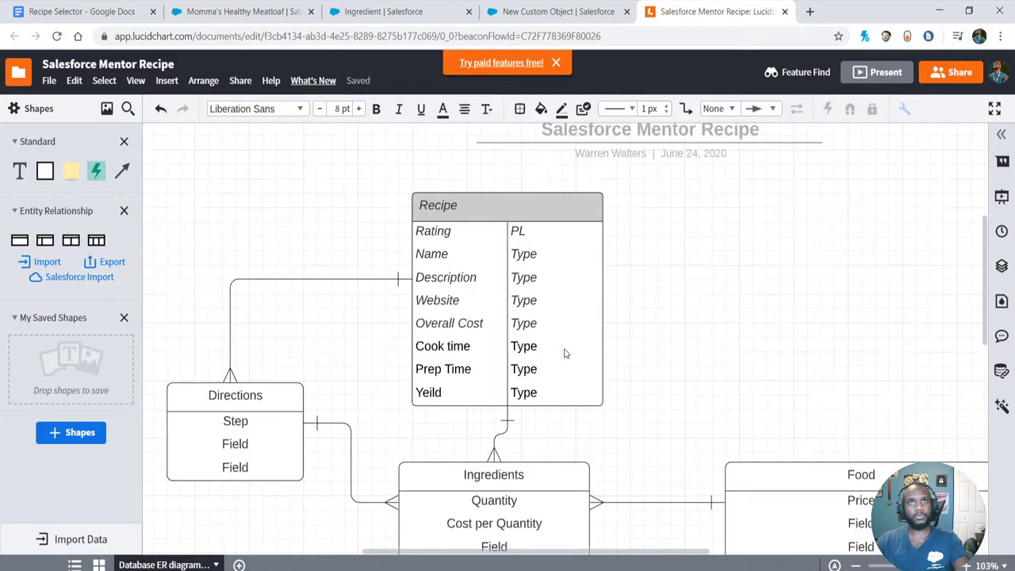
pyautogui.scroll(-2, 565, 352)
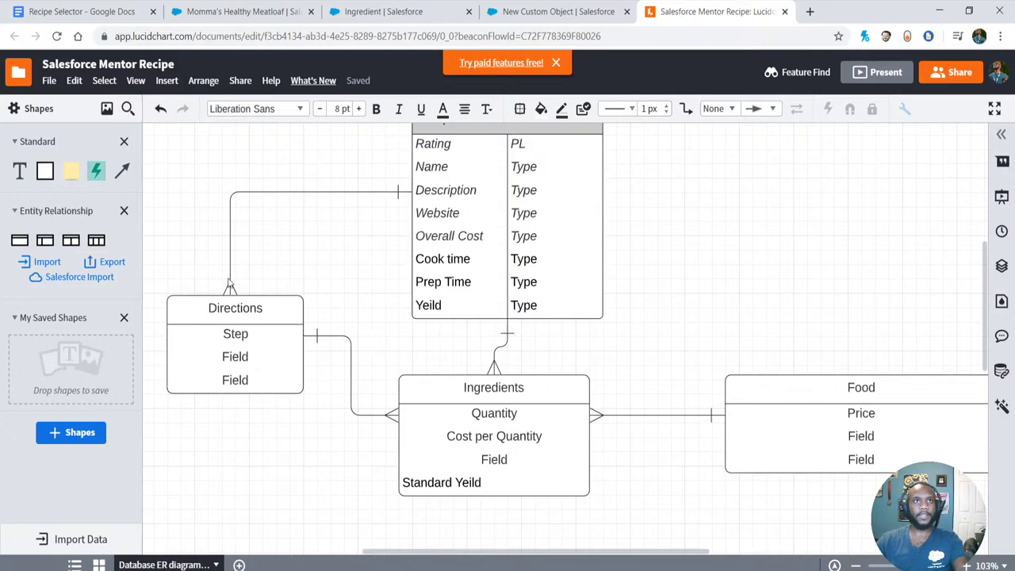
pyautogui.click(567, 11)
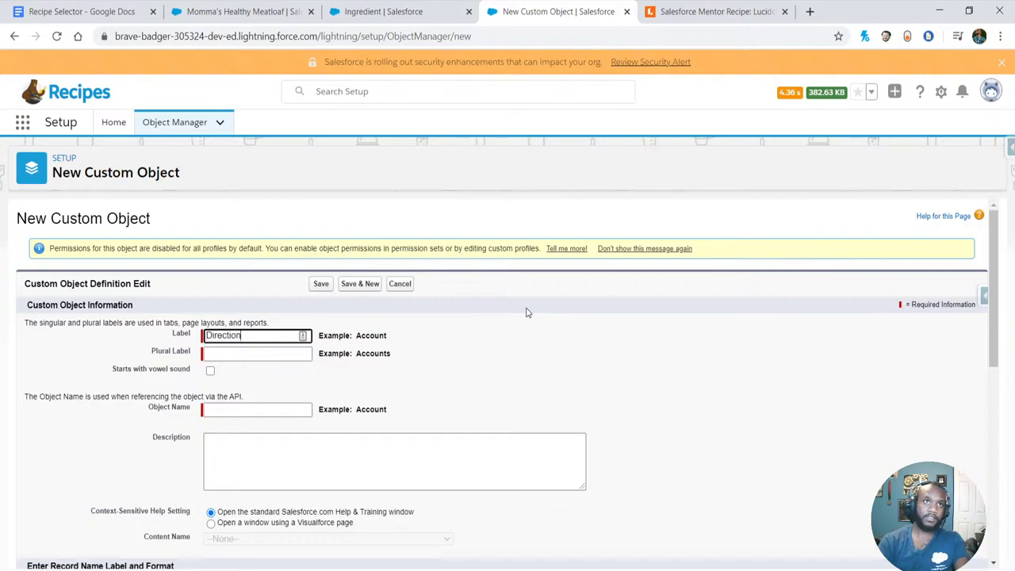
# - Copy the 'Direction' label into the Plural Label field, then revisit the recipe diagram
pyautogui.doubleClick(301, 337)
pyautogui.hotkey('ctrl', 'c')
pyautogui.click(262, 354)
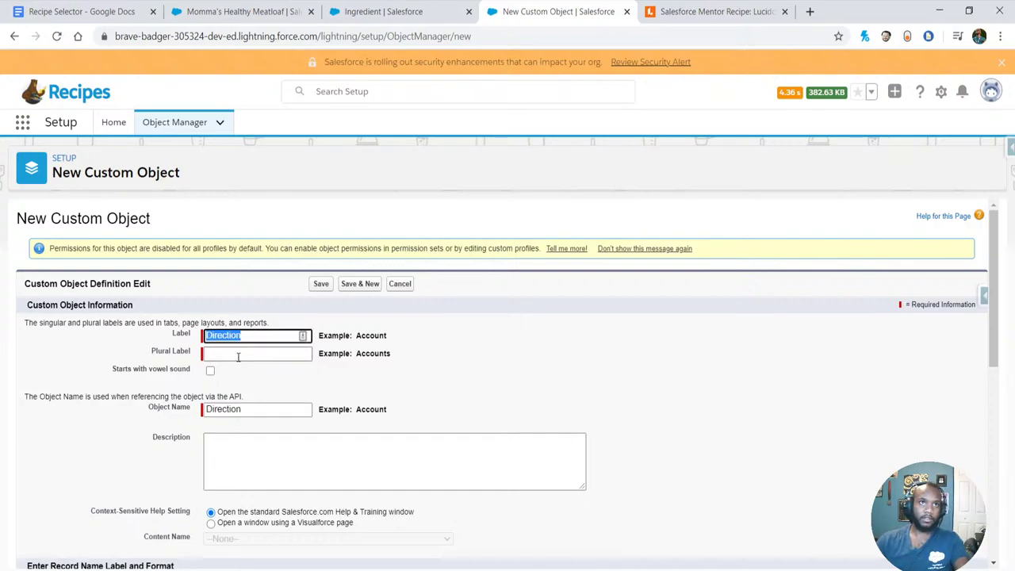
pyautogui.hotkey('ctrl', 'v')
pyautogui.scroll(-4, 258, 379)
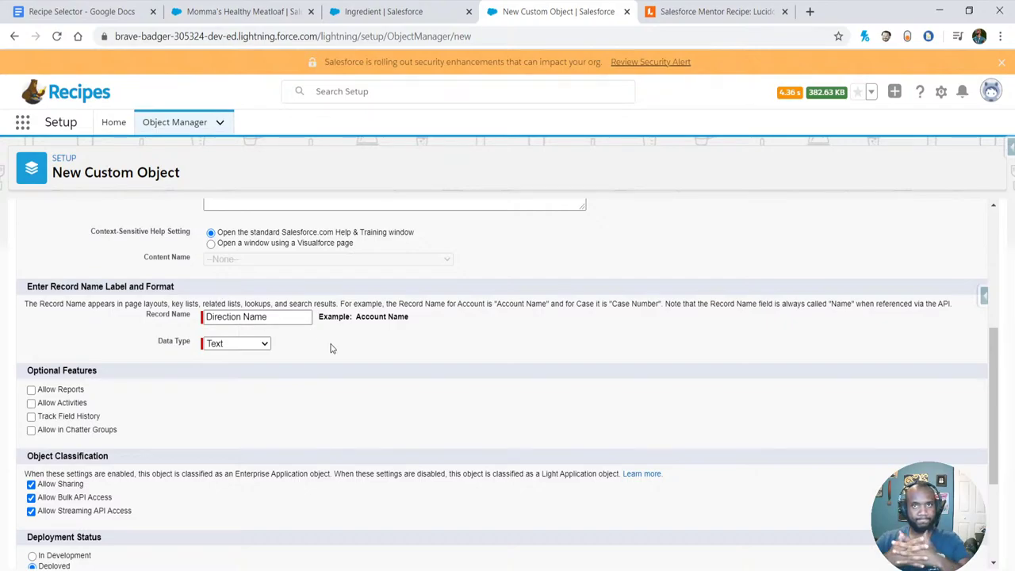
pyautogui.click(714, 11)
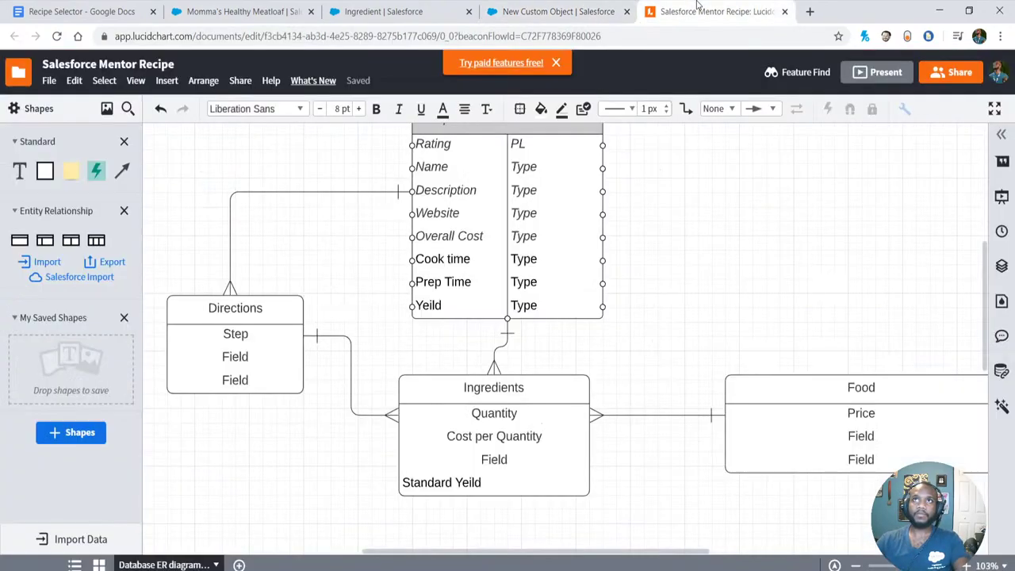
# - Search Google for 'mama' and open the Allrecipes Momma's Healthy Meatloaf recipe
pyautogui.click(810, 11)
pyautogui.write('mama')
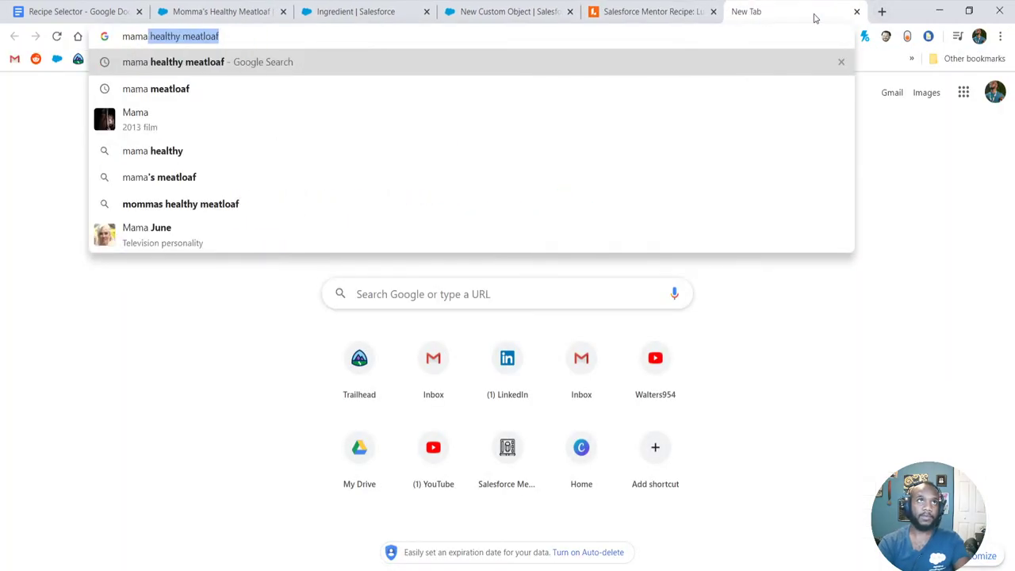
pyautogui.press('Return')
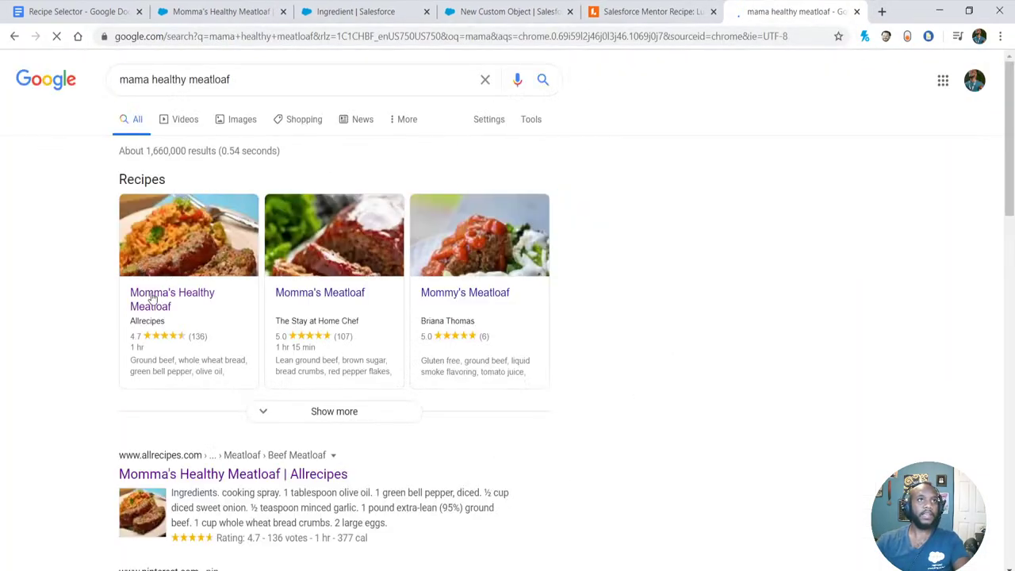
pyautogui.click(154, 300)
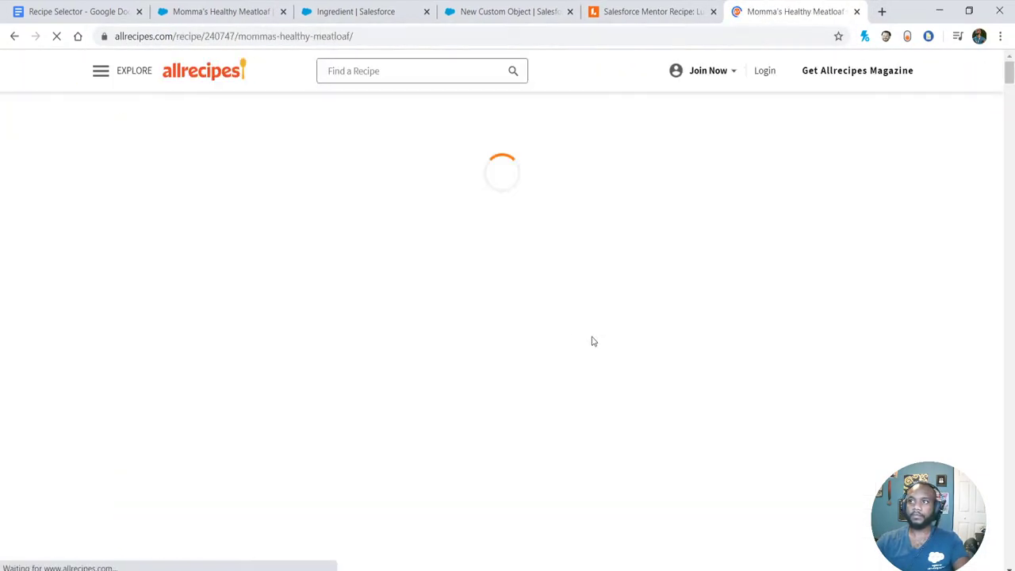
# - Scroll through the recipe to read its numbered Directions steps
pyautogui.scroll(-7, 510, 445)
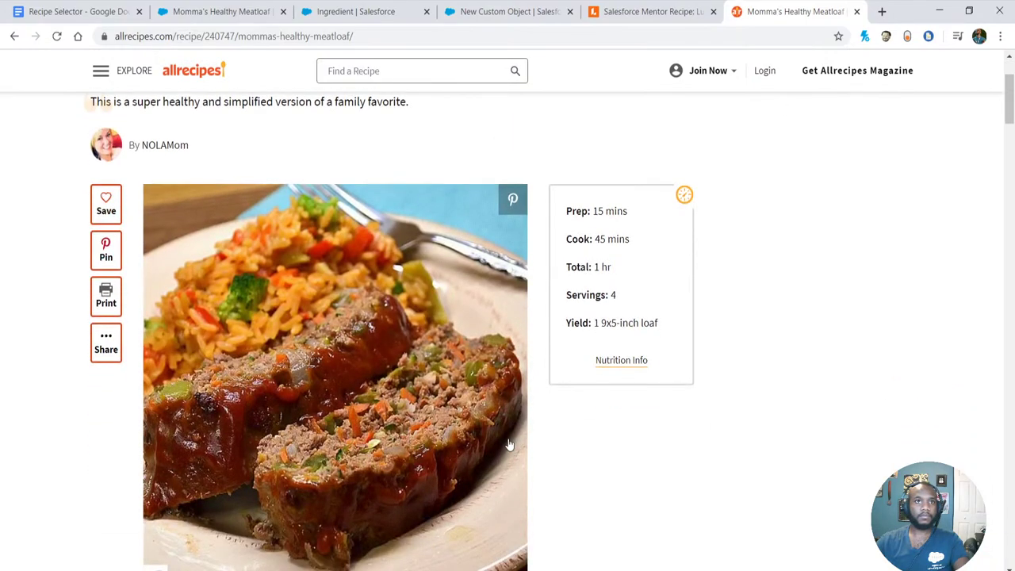
pyautogui.scroll(3, 510, 456)
pyautogui.scroll(-12, 510, 467)
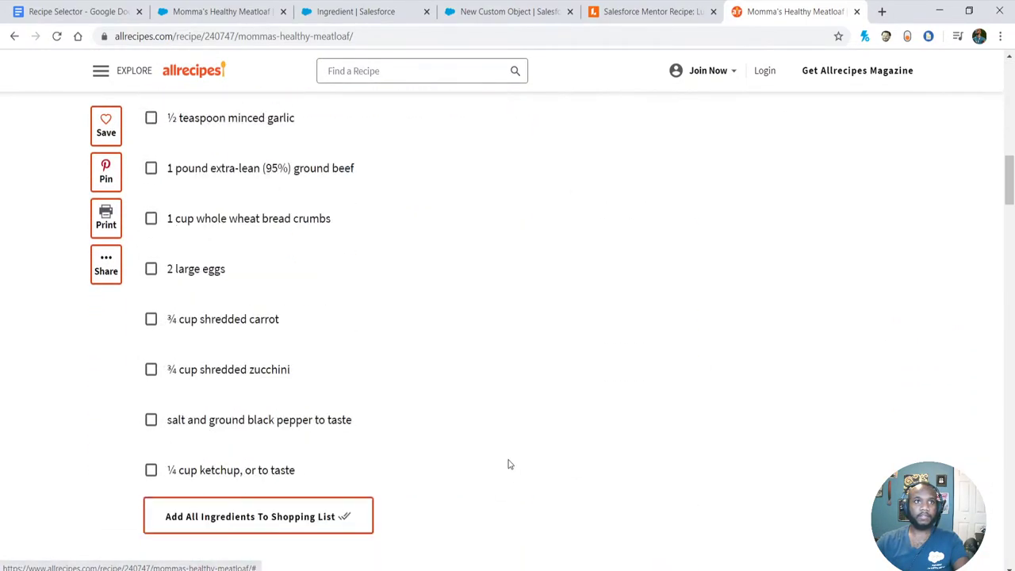
pyautogui.scroll(-2, 500, 450)
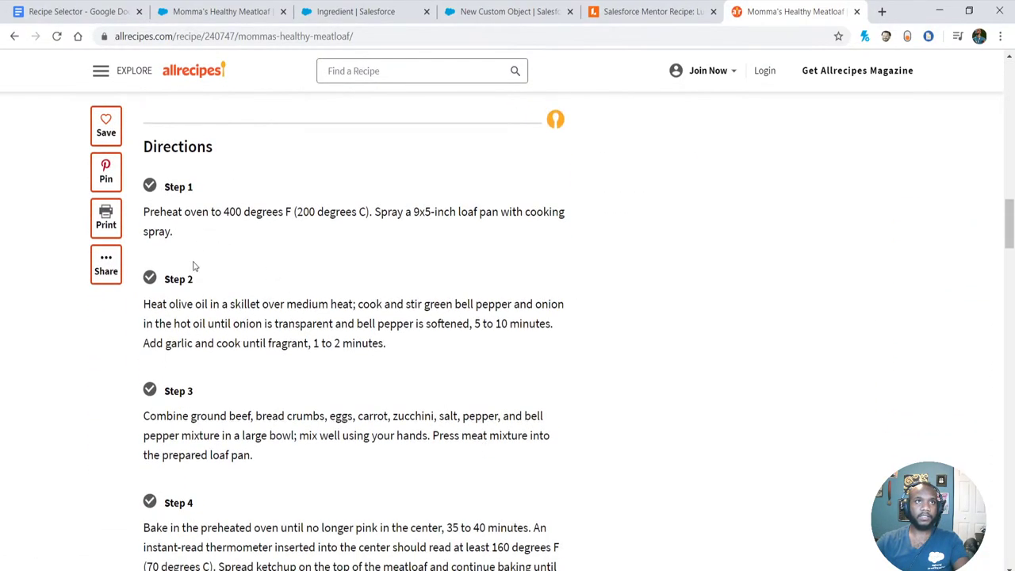
pyautogui.scroll(-1, 192, 265)
pyautogui.scroll(-3, 188, 333)
pyautogui.scroll(3, 254, 345)
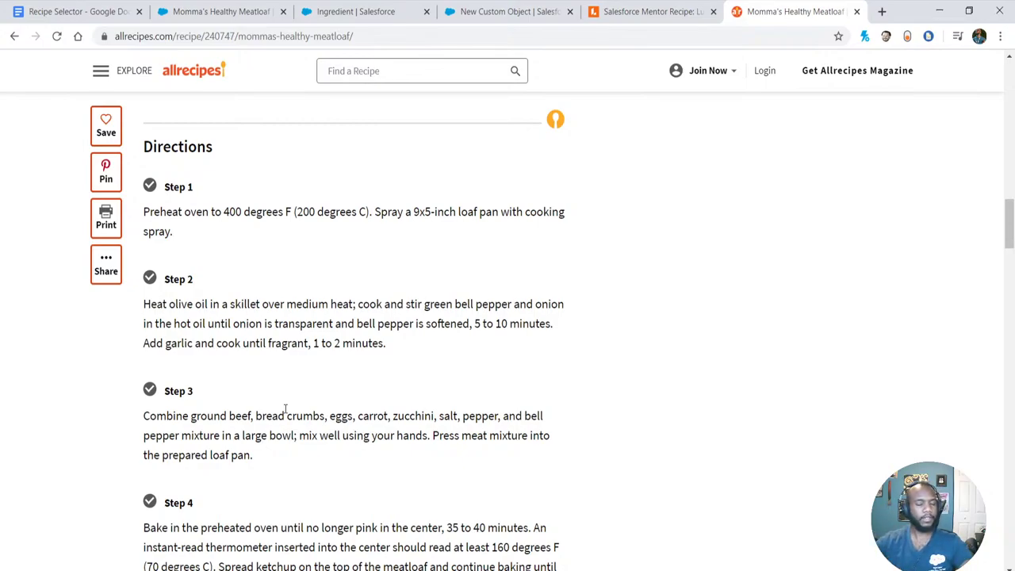
# - Replace the record name with 'Step' and switch its data type from Text to Auto Number
pyautogui.click(646, 11)
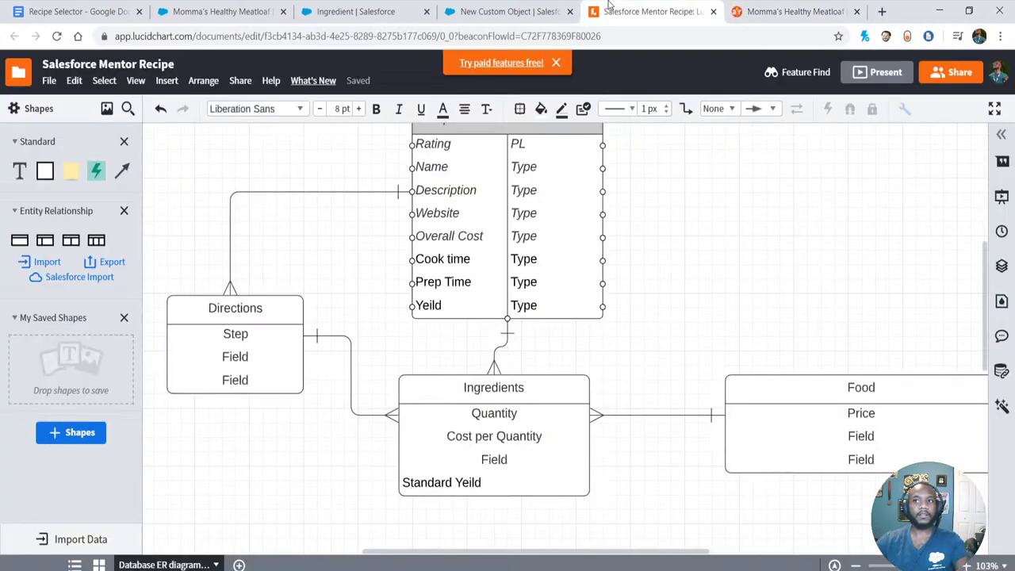
pyautogui.click(458, 8)
pyautogui.scroll(4, 337, 499)
pyautogui.scroll(-4, 238, 313)
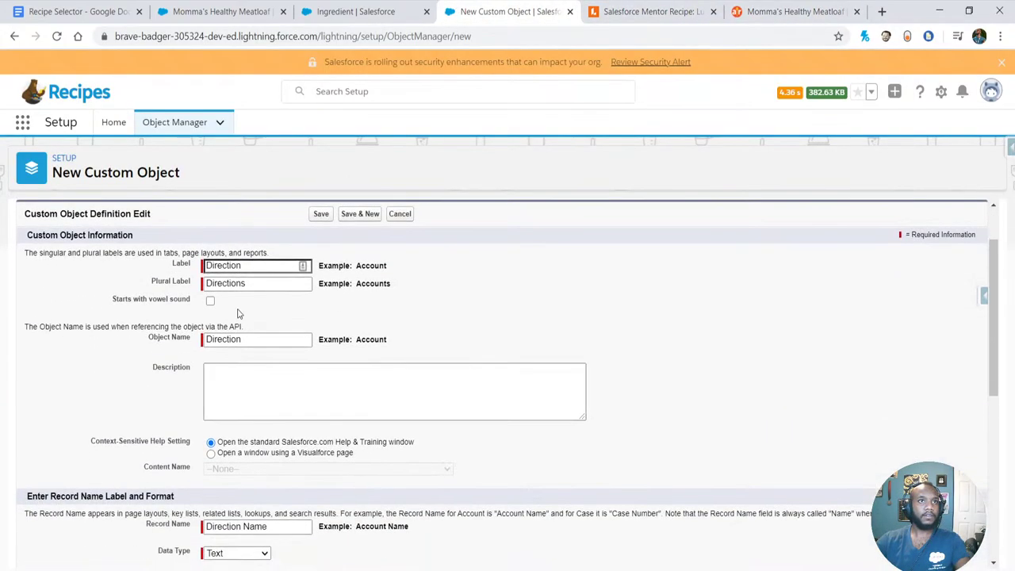
pyautogui.click(272, 317)
pyautogui.moveTo(272, 318); pyautogui.dragTo(176, 321)
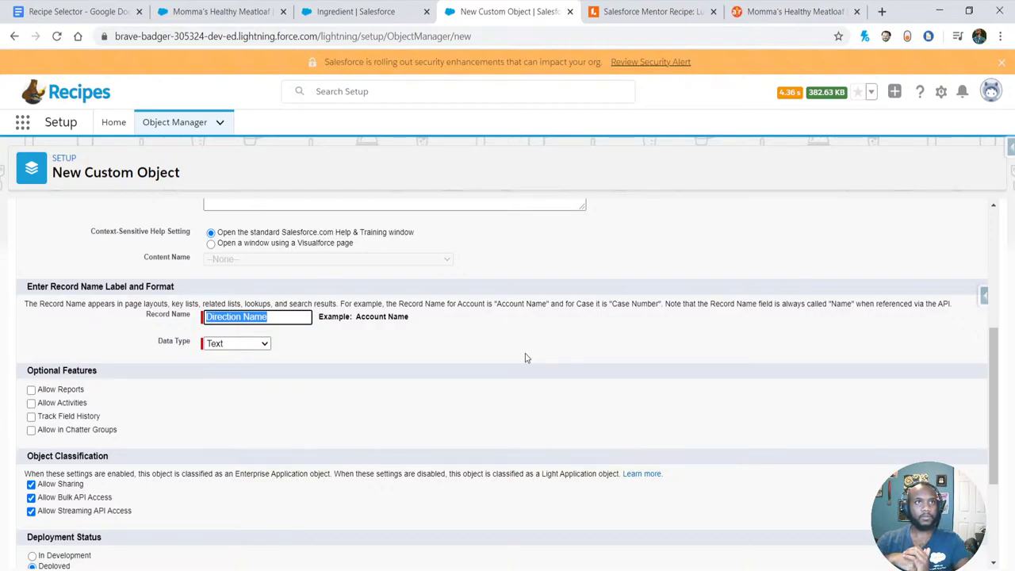
pyautogui.write('Stea')
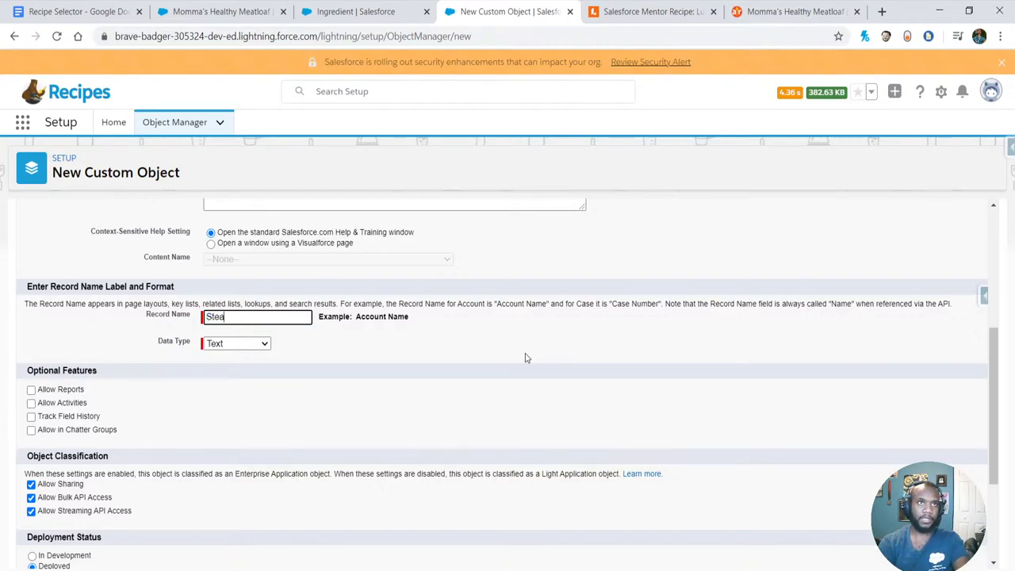
pyautogui.press('BackSpace')
pyautogui.write('p')
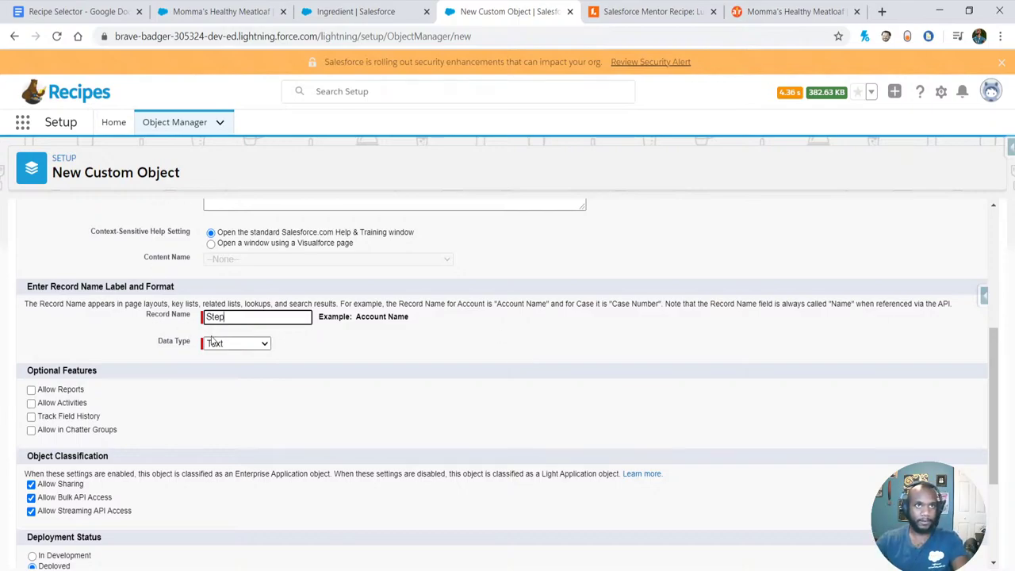
pyautogui.click(237, 343)
pyautogui.click(238, 366)
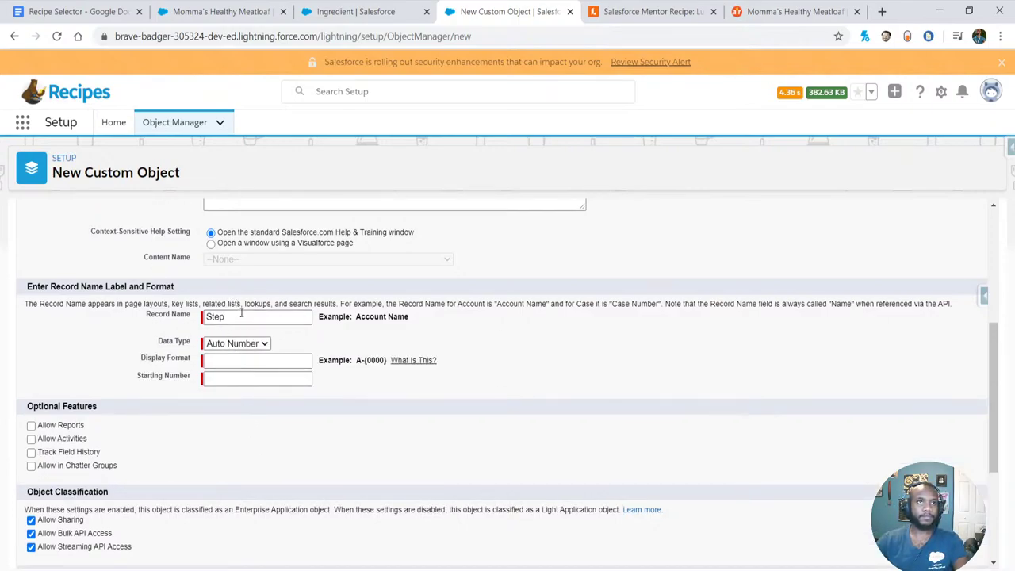
# - Rename the record name to 'Direction Number' with display format DIR-{000}
pyautogui.doubleClick(243, 316)
pyautogui.press('BackSpace')
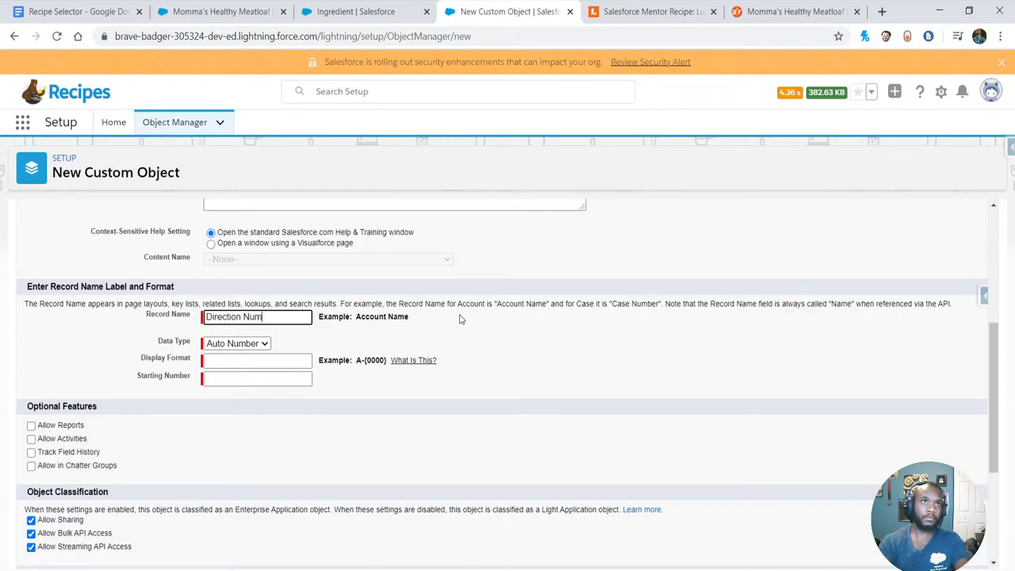
pyautogui.write('Direction Number')
pyautogui.click(223, 360)
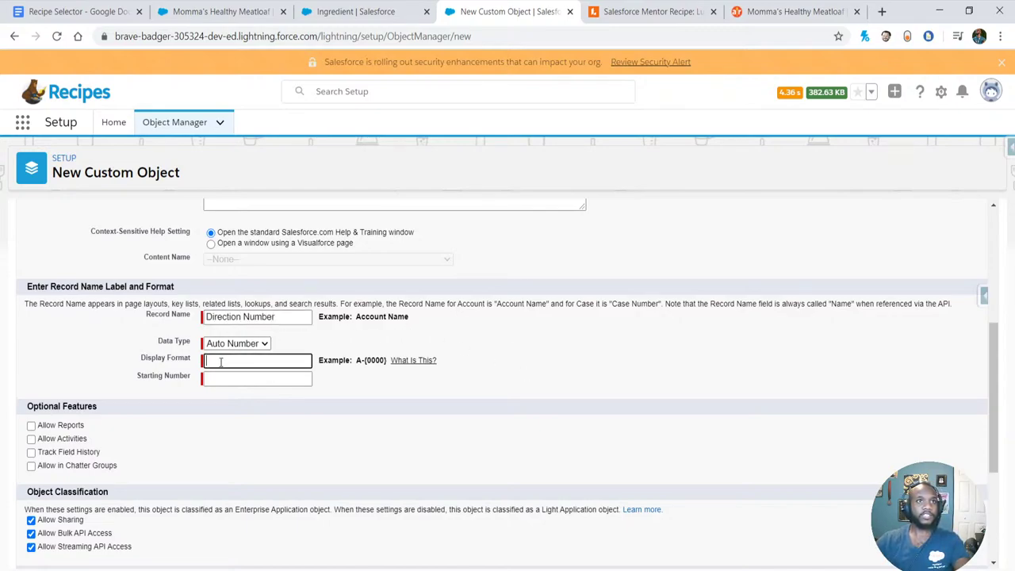
pyautogui.write('DIR-{')
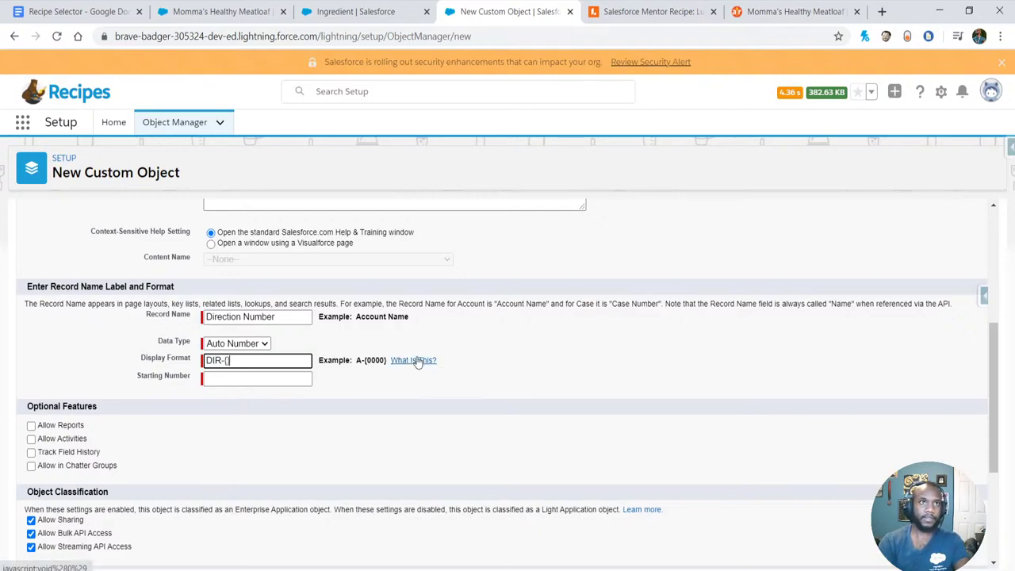
pyautogui.write('000}')
pyautogui.click(274, 370)
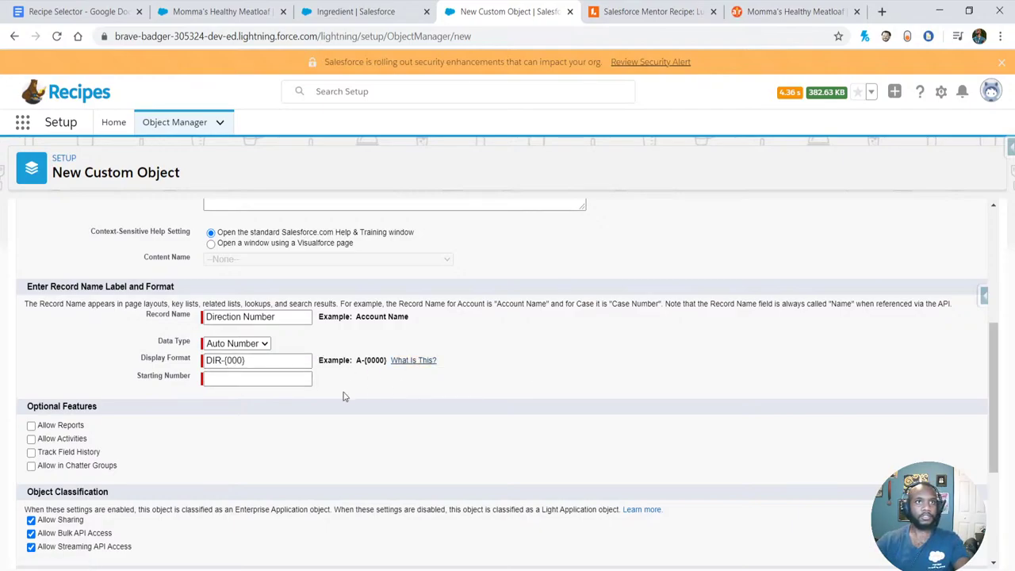
# - Set the starting number to 0, add Notes and Attachments, and save the Direction object
pyautogui.click(280, 376)
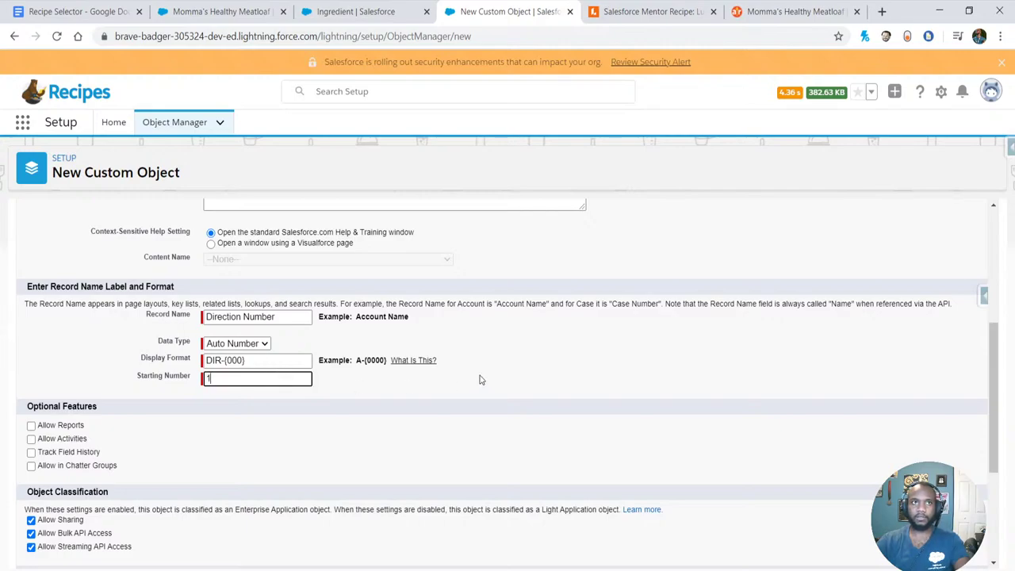
pyautogui.write('1')
pyautogui.click(479, 380)
pyautogui.scroll(-3, 106, 429)
pyautogui.scroll(1, 28, 283)
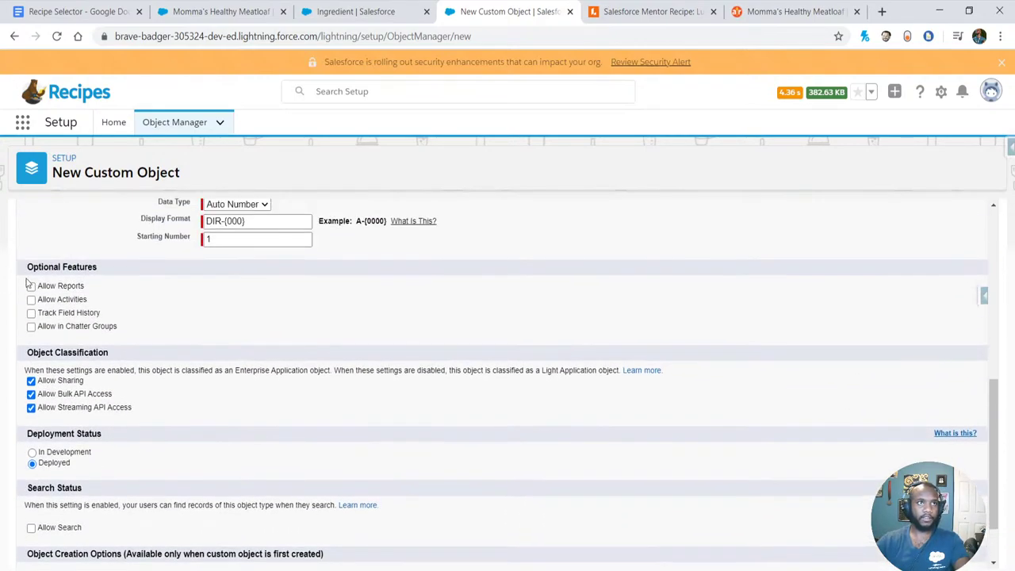
pyautogui.doubleClick(211, 239)
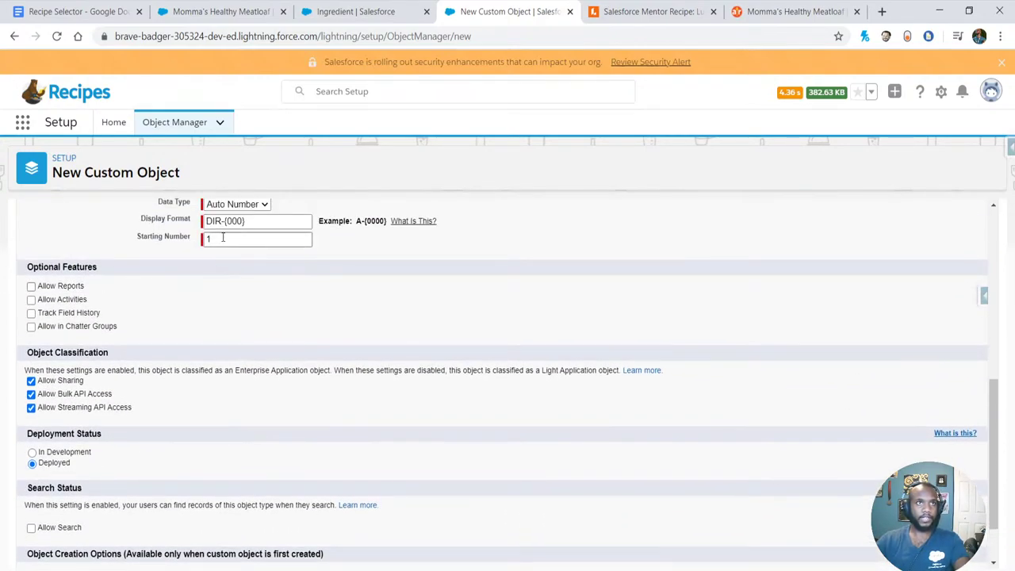
pyautogui.write('0')
pyautogui.scroll(-1, 335, 267)
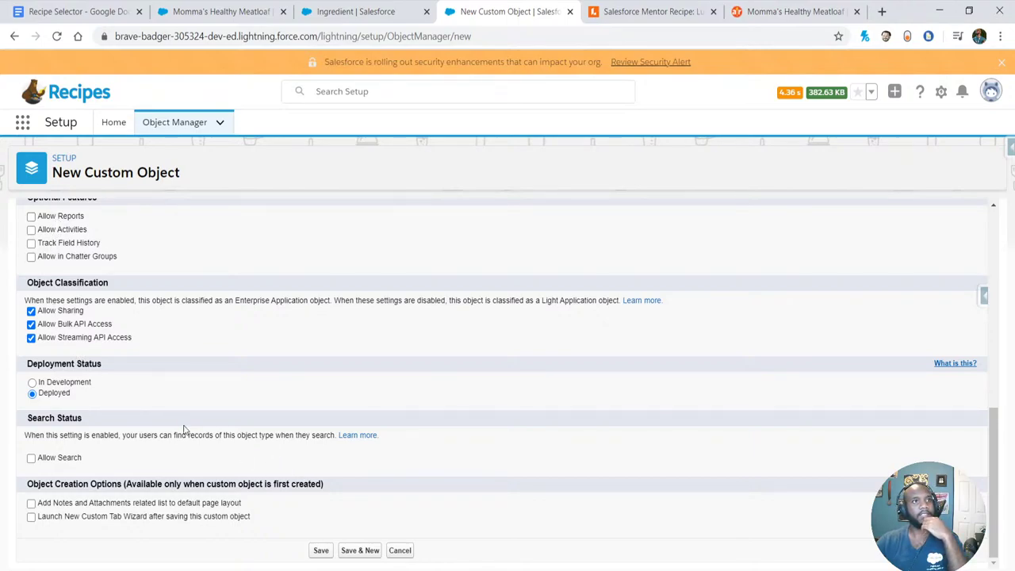
pyautogui.click(89, 508)
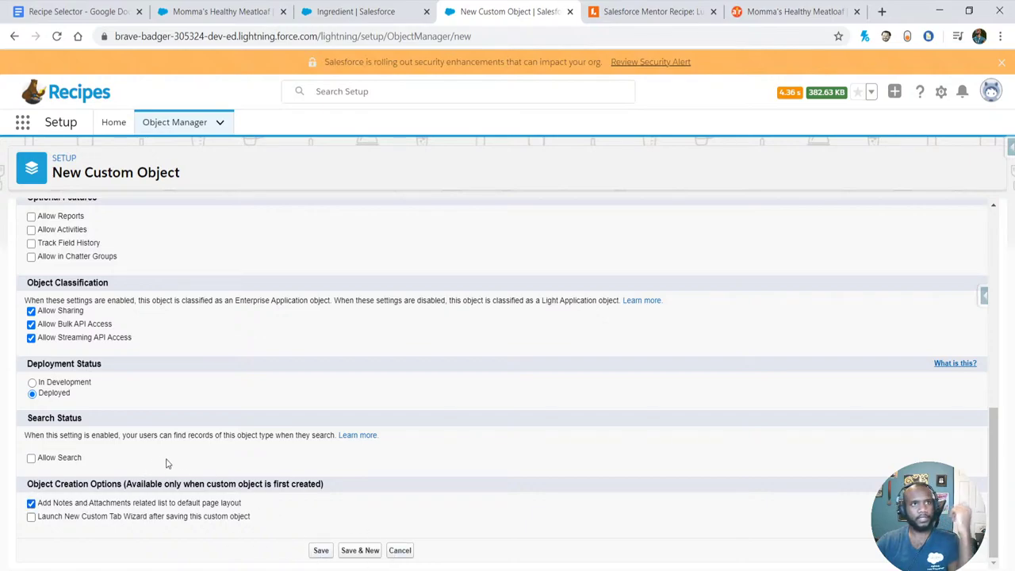
pyautogui.click(321, 551)
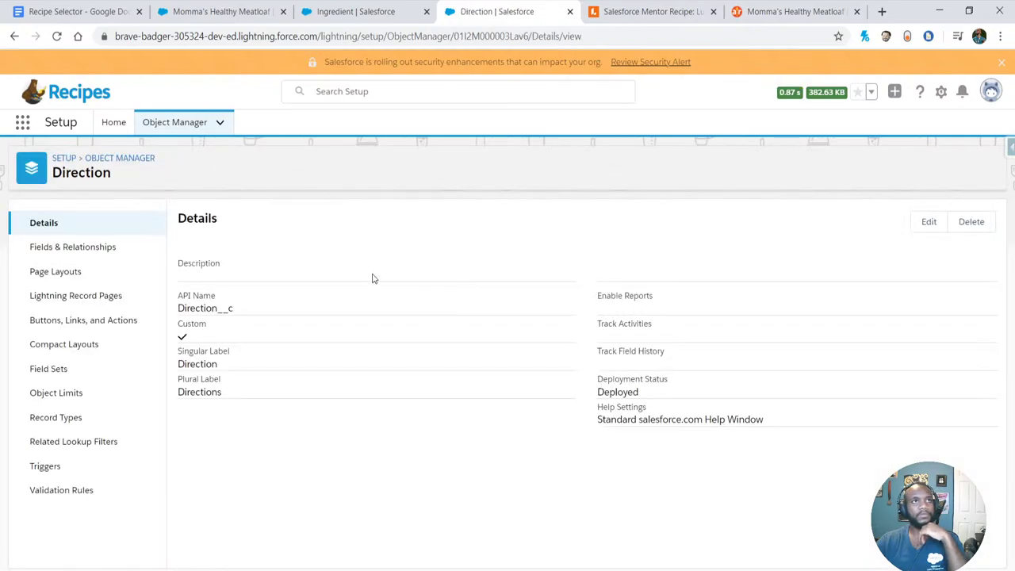
# - Start a new Master-Detail Relationship field on the Direction object
pyautogui.click(62, 247)
pyautogui.click(780, 216)
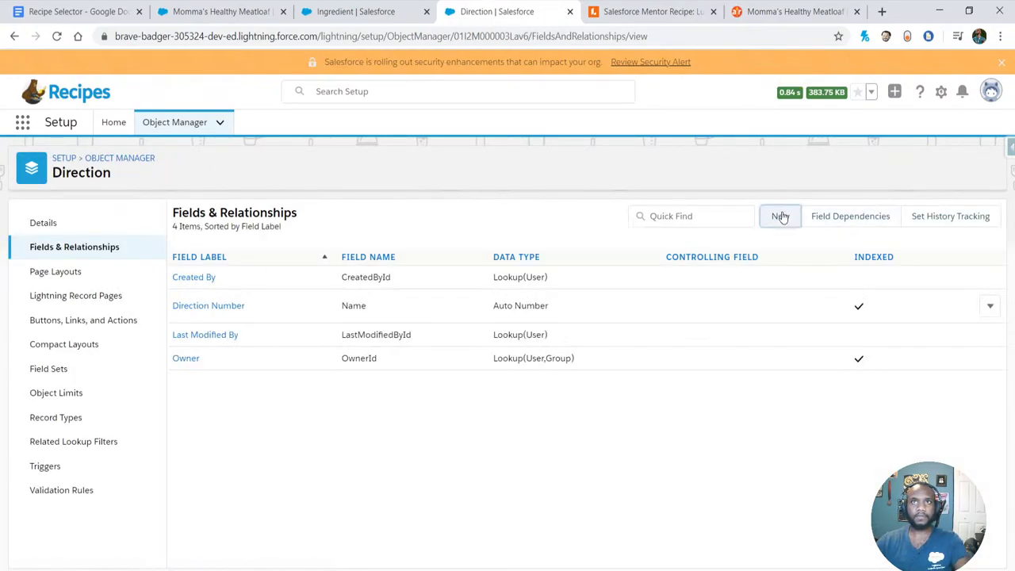
pyautogui.scroll(-1, 290, 418)
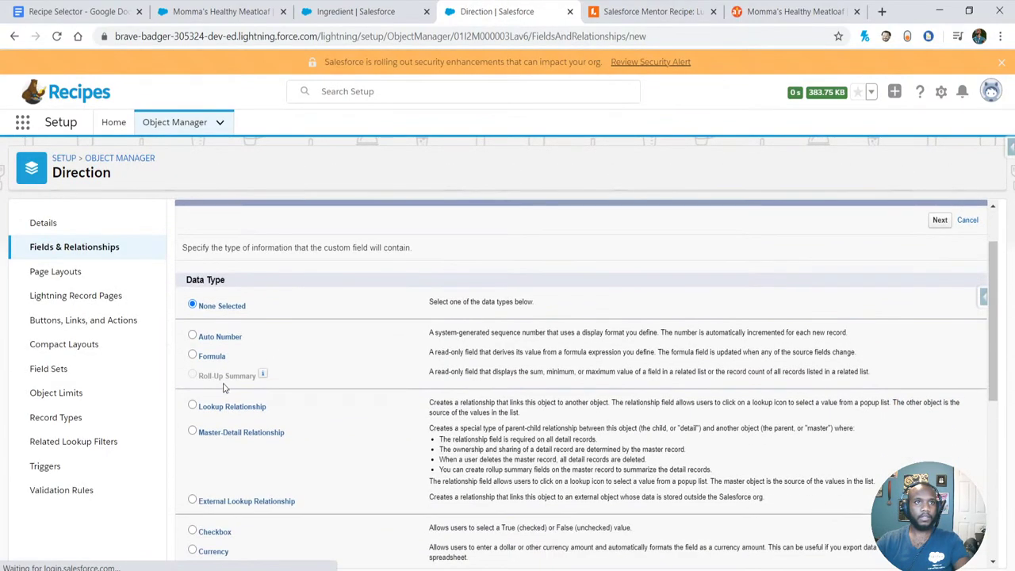
pyautogui.click(209, 432)
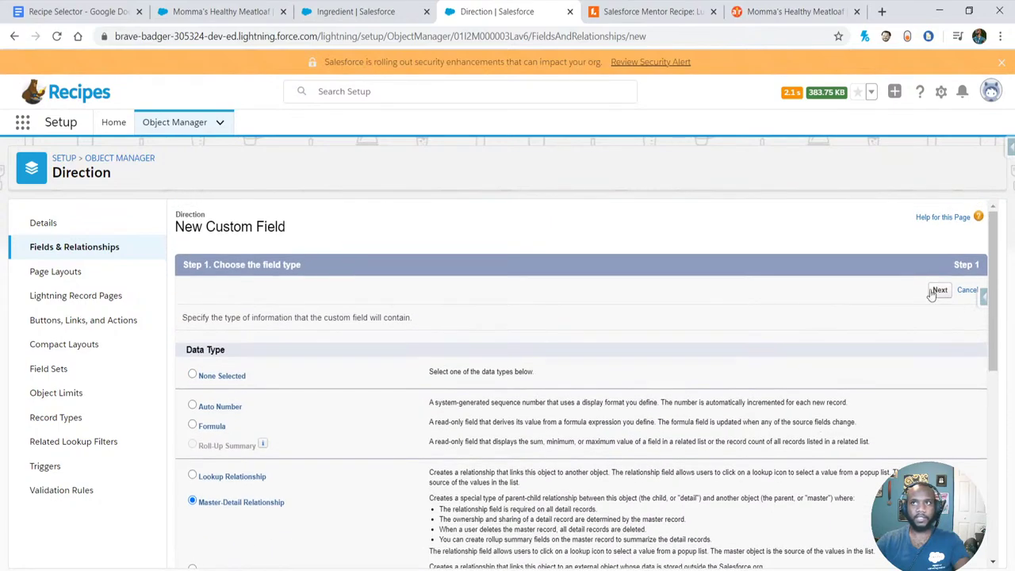
pyautogui.click(938, 275)
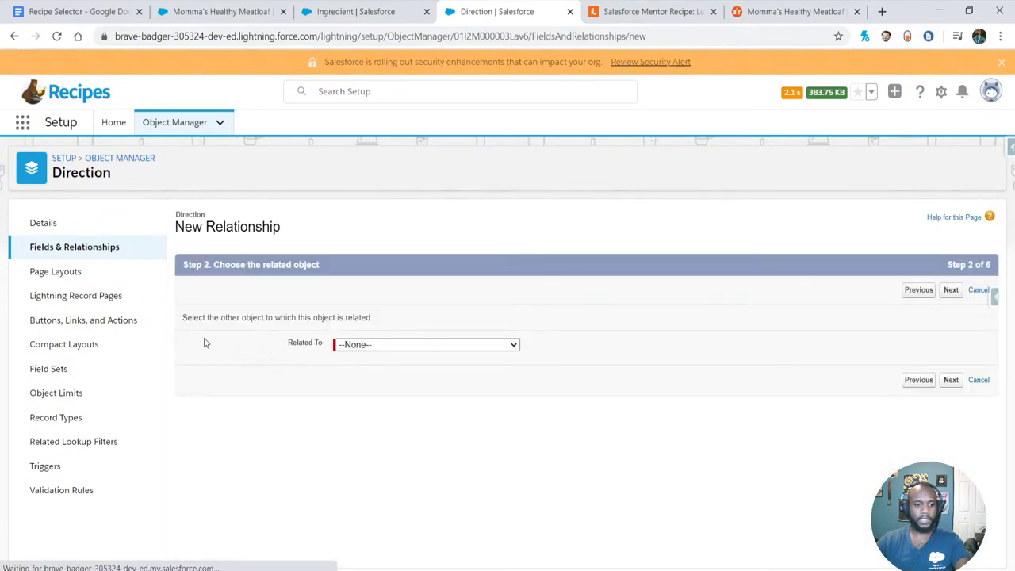
# - Relate the field to Recipe and save it with default name, security and layout settings
pyautogui.click(373, 346)
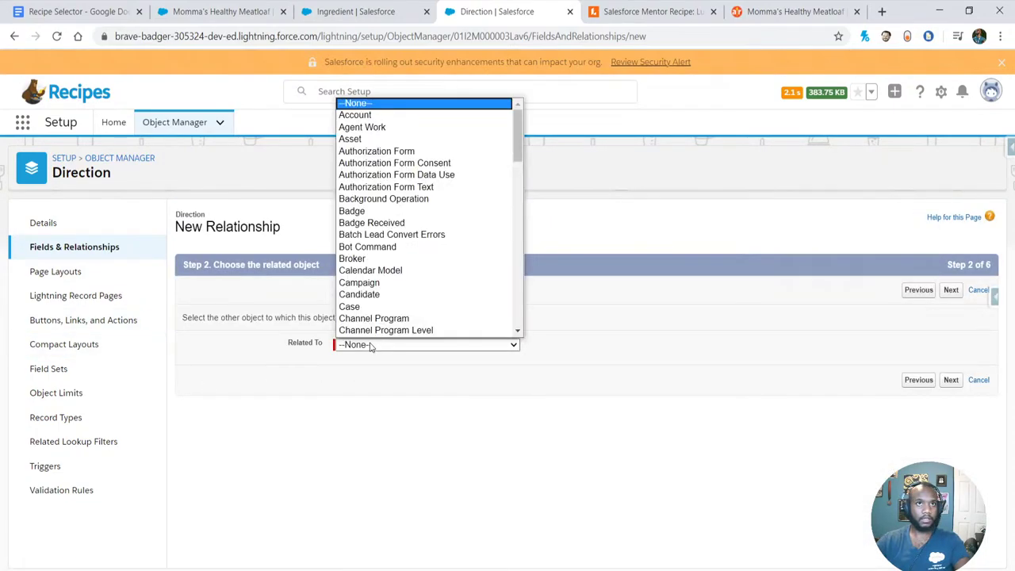
pyautogui.write('r')
pyautogui.click(370, 330)
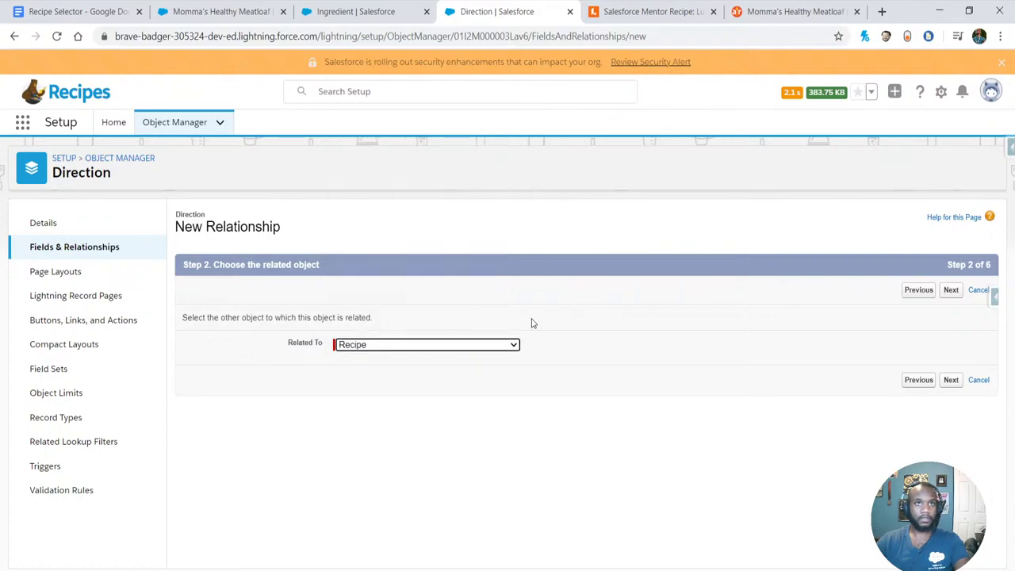
pyautogui.click(951, 289)
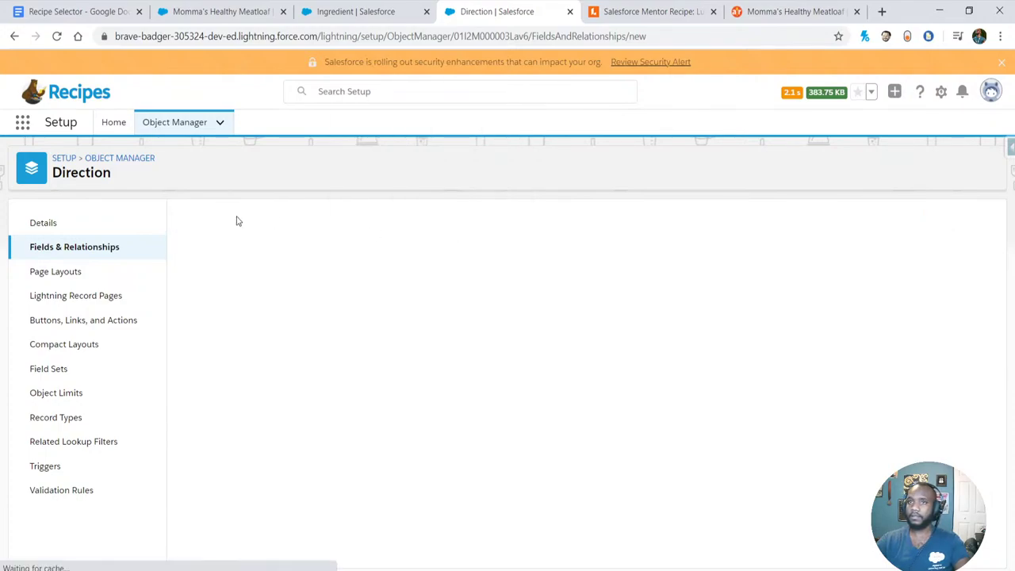
pyautogui.click(363, 353)
pyautogui.scroll(-2, 389, 381)
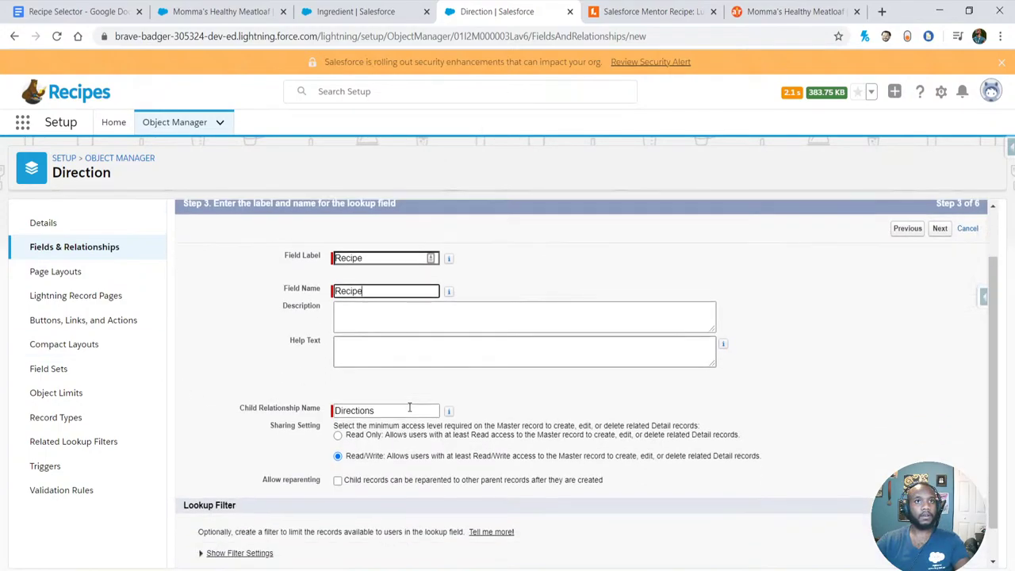
pyautogui.press('Return')
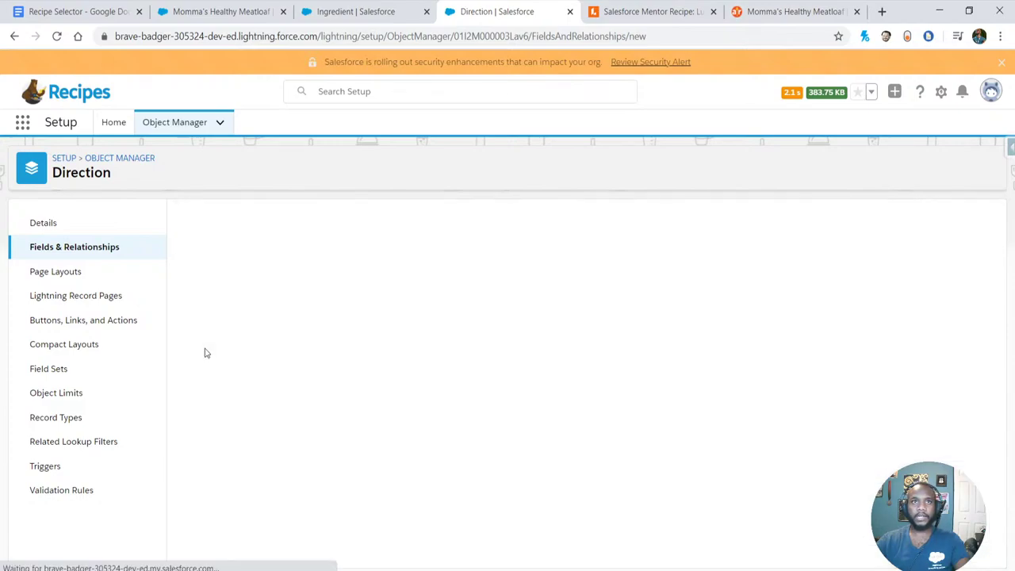
pyautogui.click(940, 290)
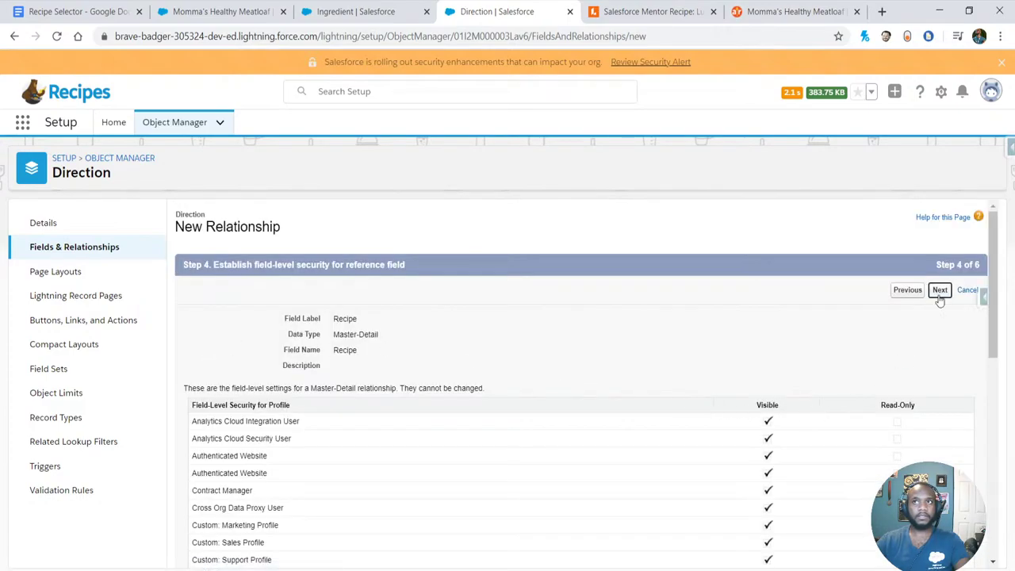
pyautogui.click(950, 291)
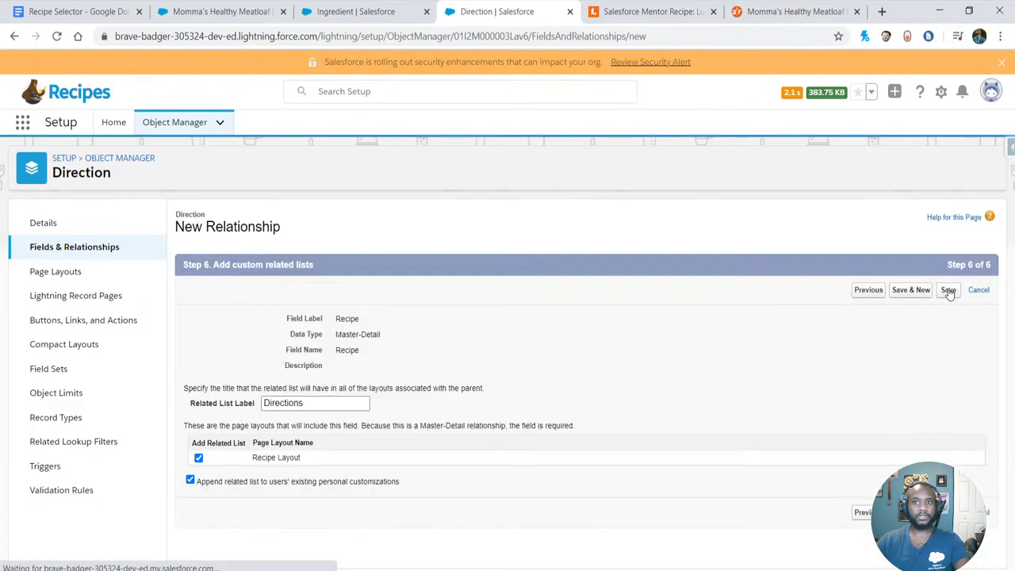
pyautogui.click(949, 290)
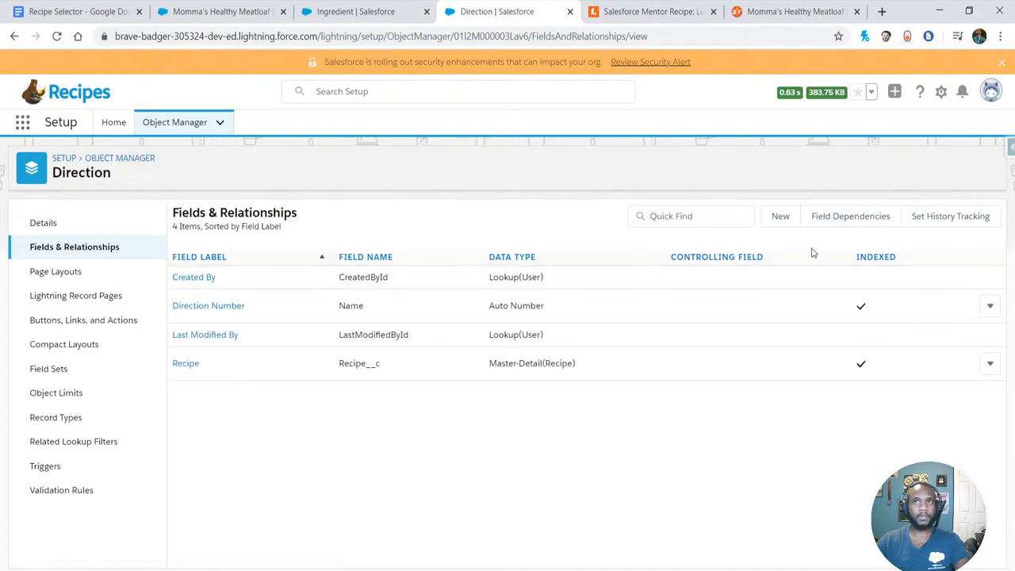
# - Start a new custom field of type Text Area (Rich)
pyautogui.click(781, 215)
pyautogui.scroll(-5, 224, 387)
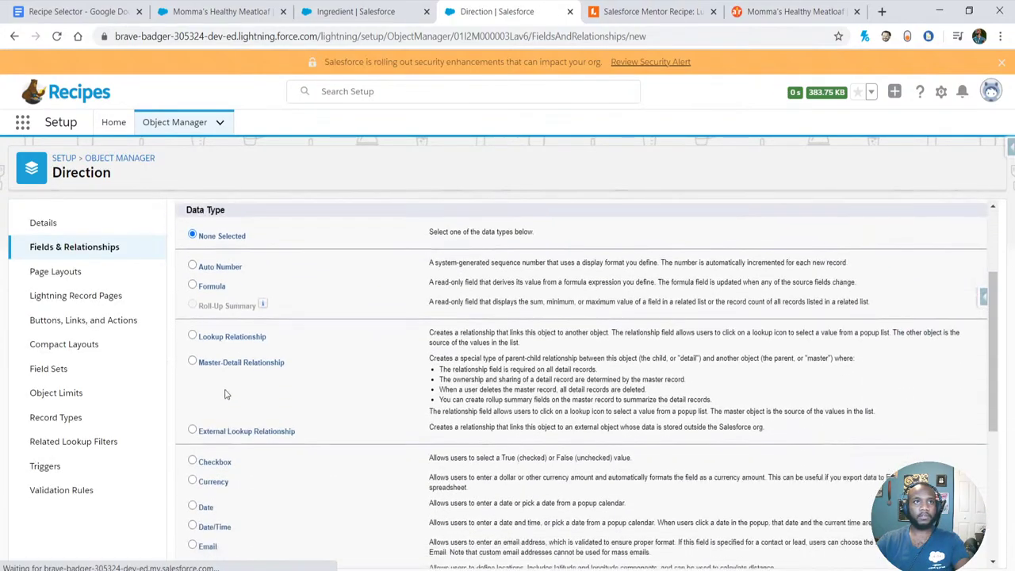
pyautogui.scroll(-2, 226, 389)
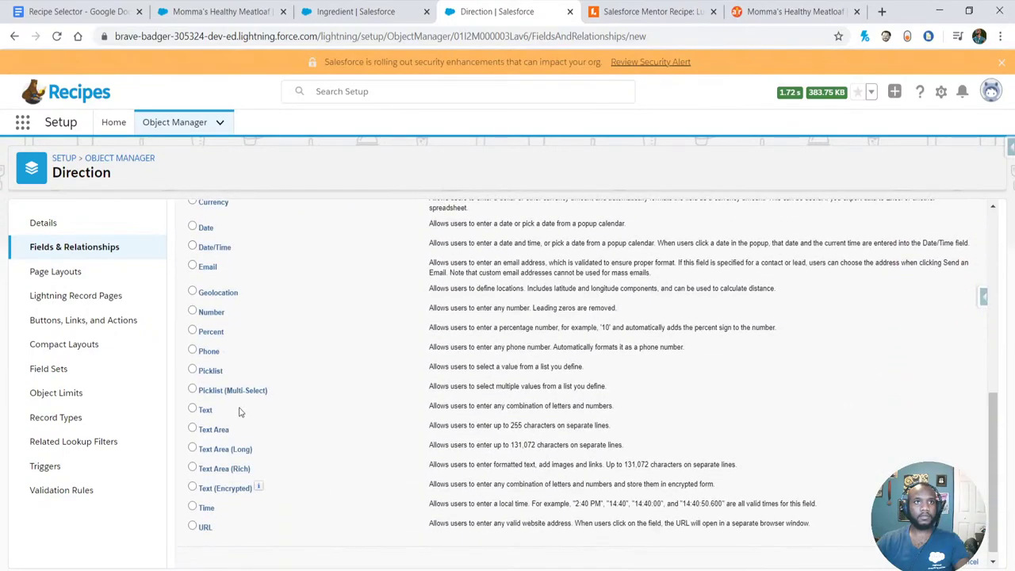
pyautogui.scroll(1, 234, 388)
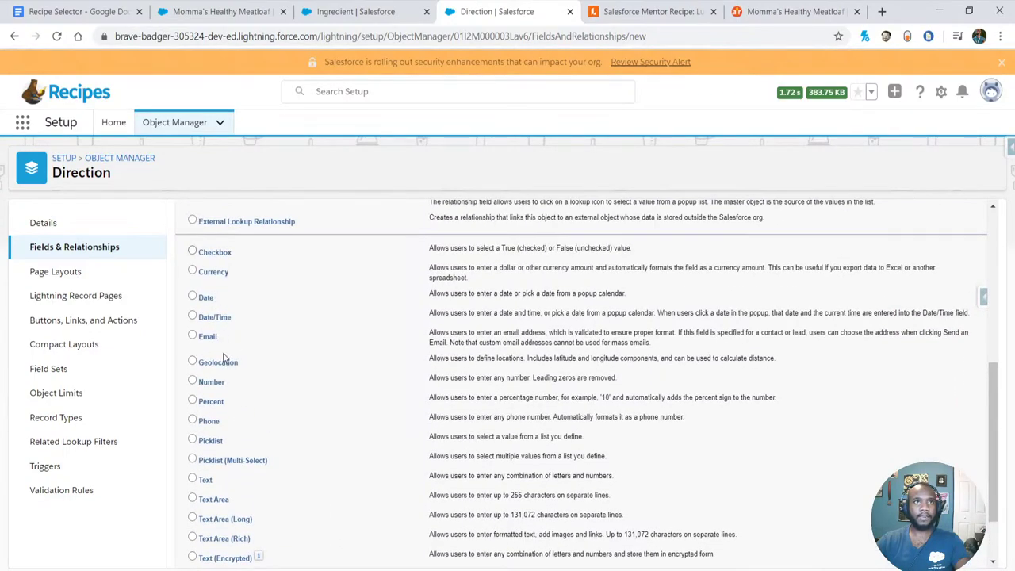
pyautogui.scroll(-1, 224, 357)
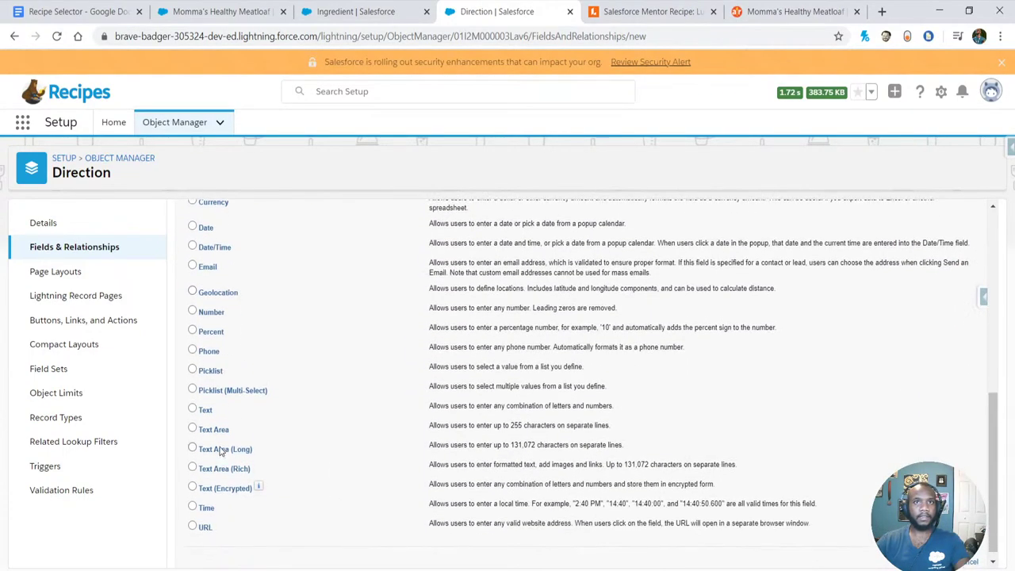
pyautogui.click(216, 433)
pyautogui.click(218, 450)
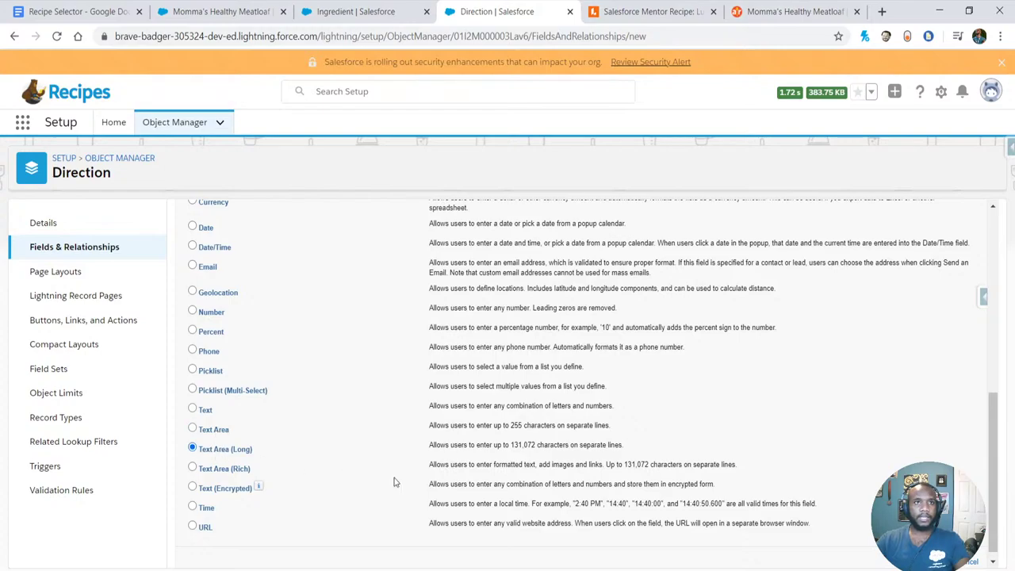
pyautogui.click(225, 469)
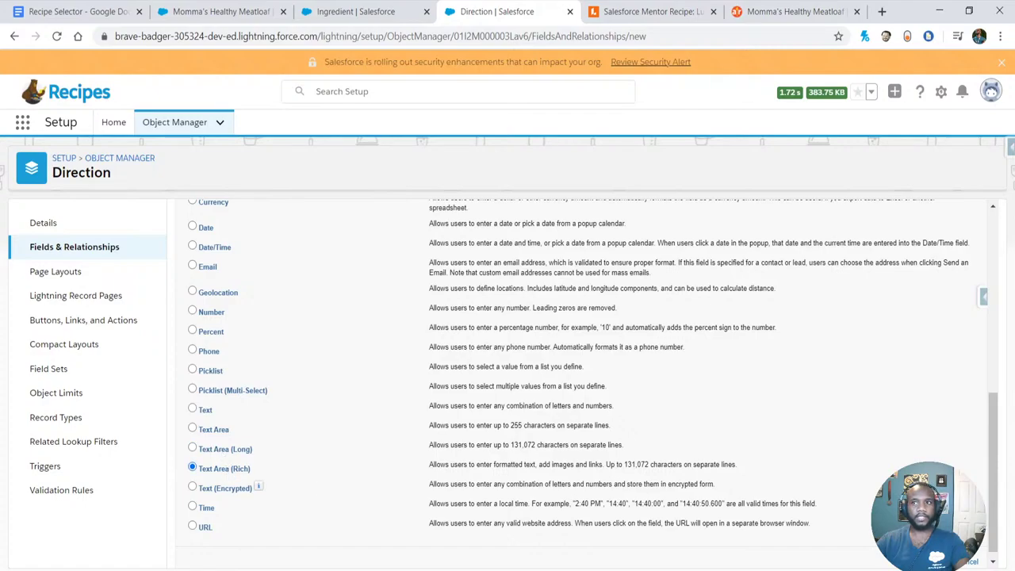
pyautogui.click(951, 562)
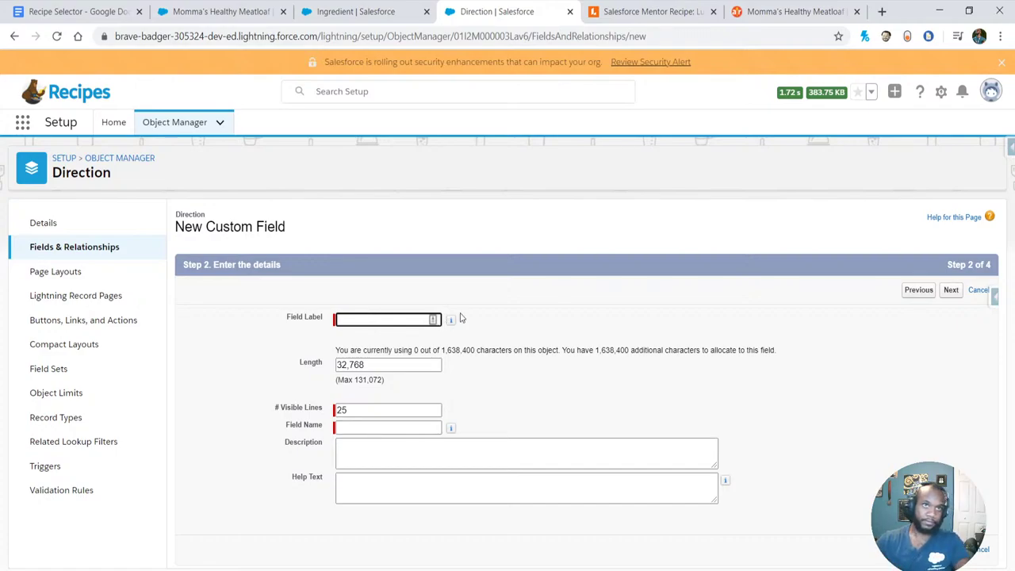
# - Label the rich text field 'Direction', accept default security and layout, and Save & New
pyautogui.click(353, 320)
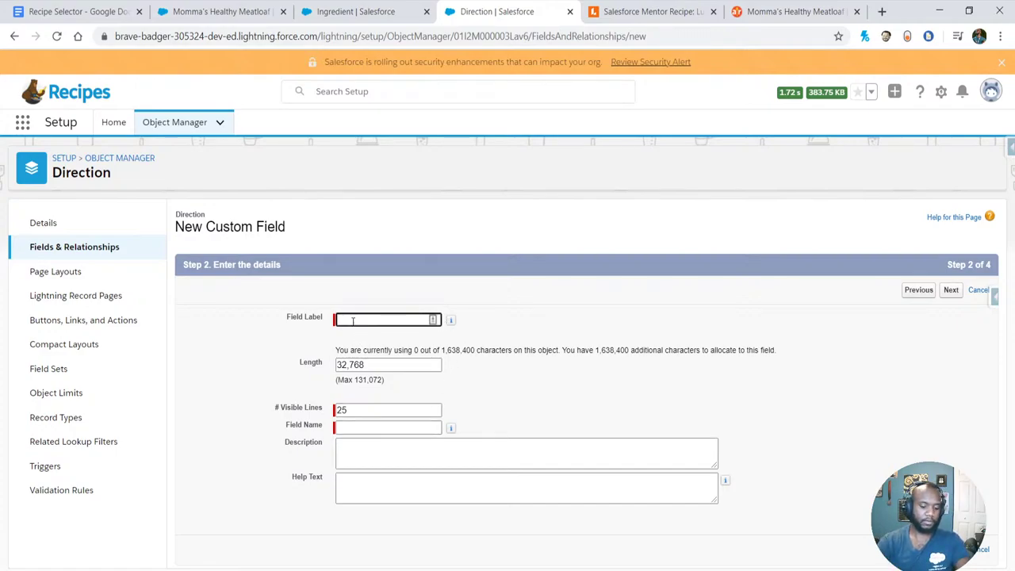
pyautogui.write('Direction')
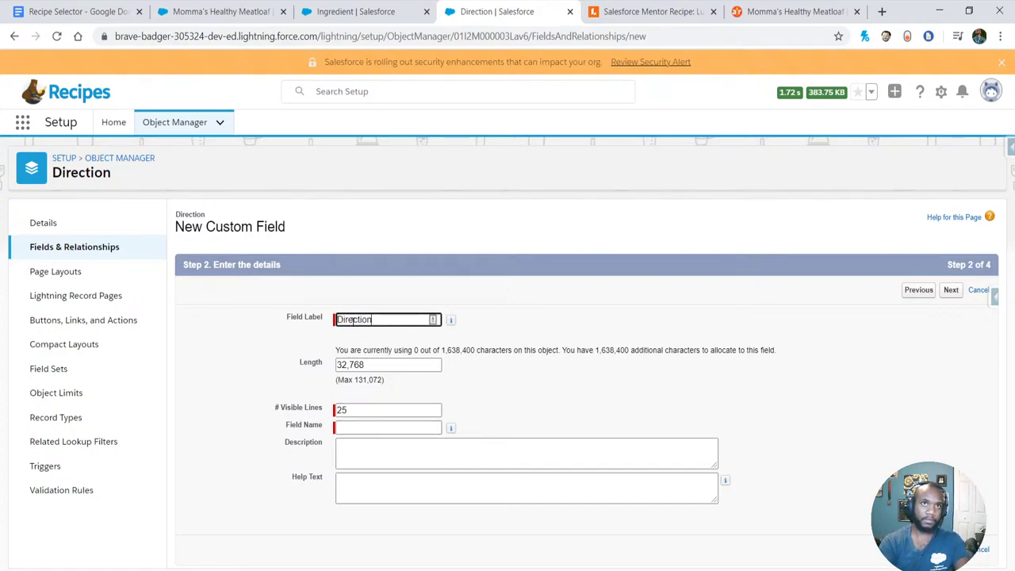
pyautogui.press('Tab')
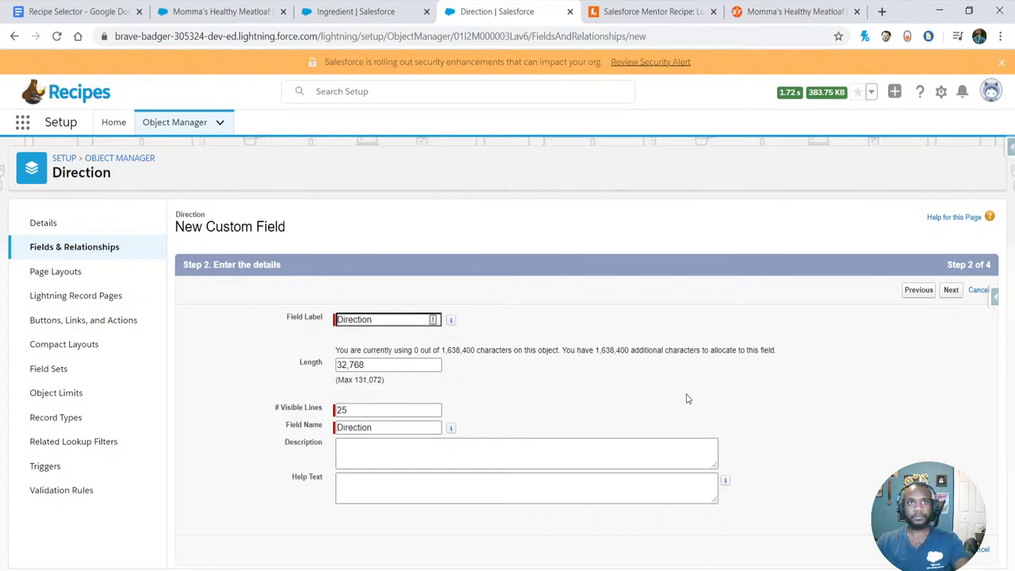
pyautogui.click(950, 290)
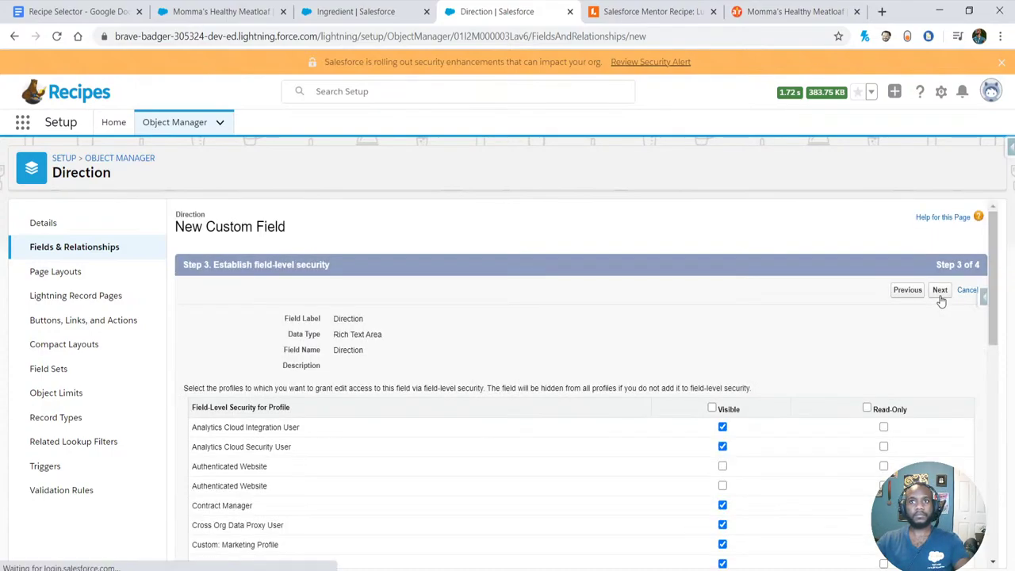
pyautogui.click(949, 291)
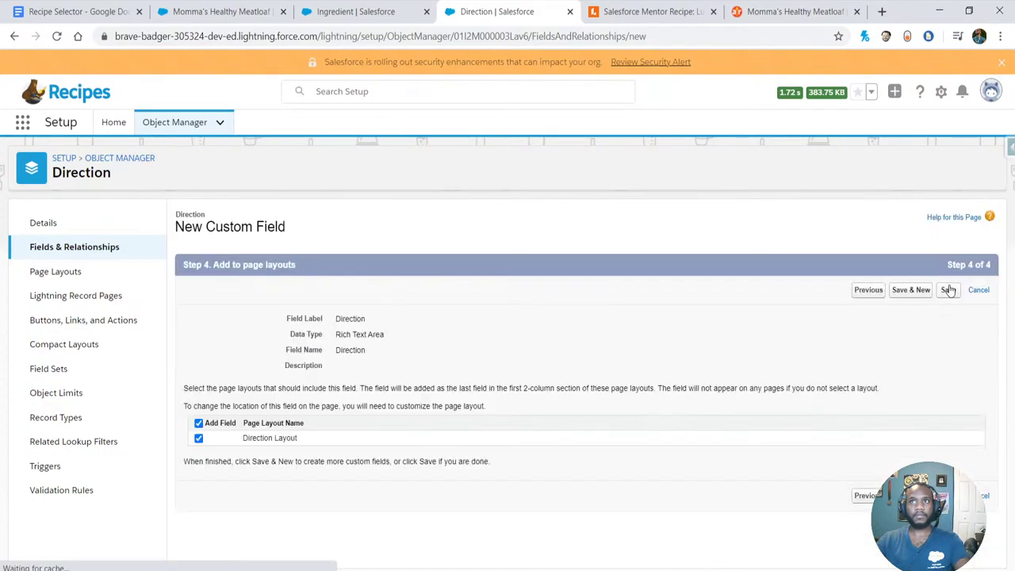
pyautogui.click(922, 292)
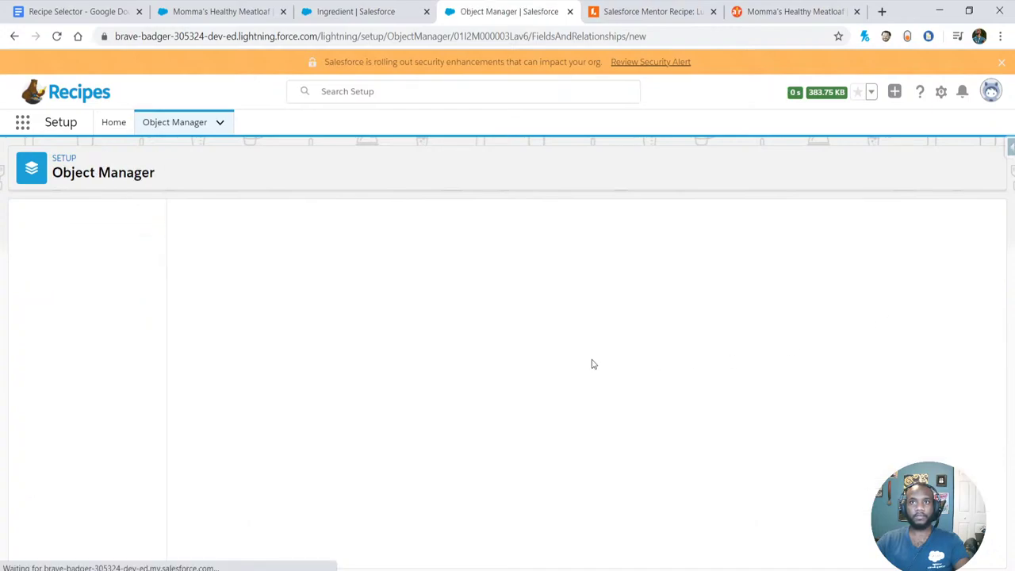
# - Choose Number as the new field's data type
pyautogui.scroll(-4, 238, 373)
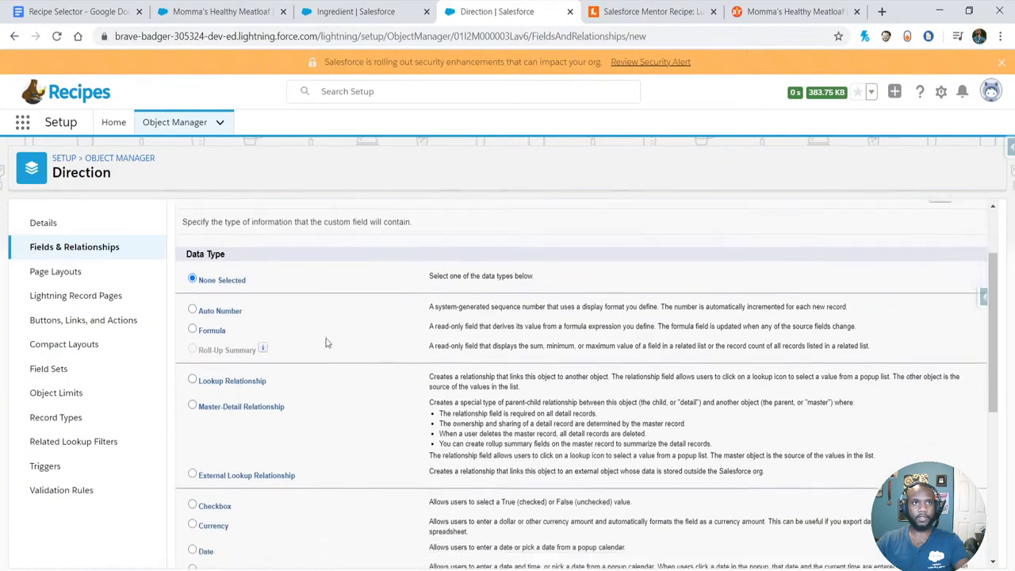
pyautogui.scroll(-2, 250, 361)
pyautogui.scroll(2, 230, 413)
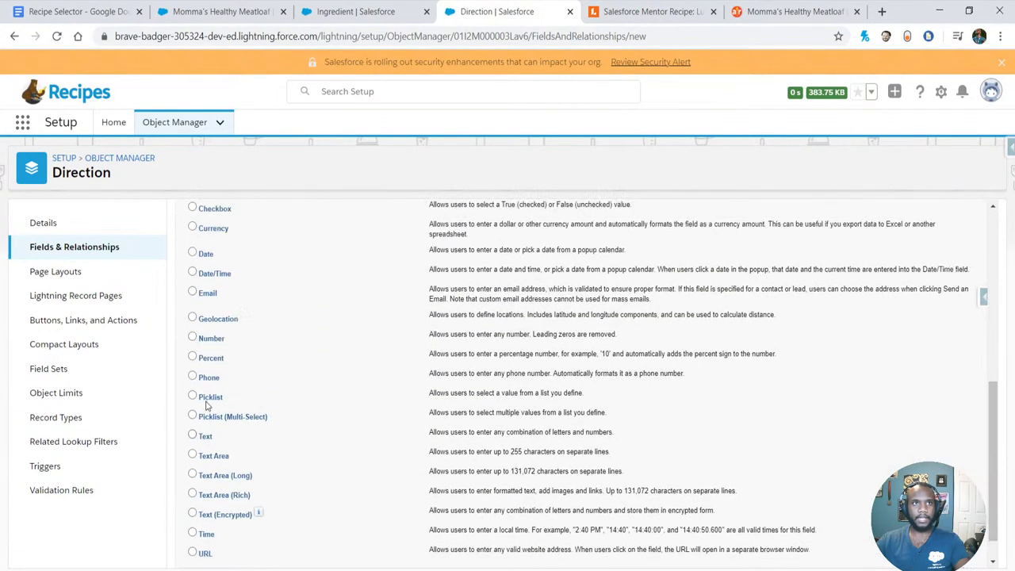
pyautogui.click(218, 444)
pyautogui.scroll(-2, 573, 487)
pyautogui.click(910, 517)
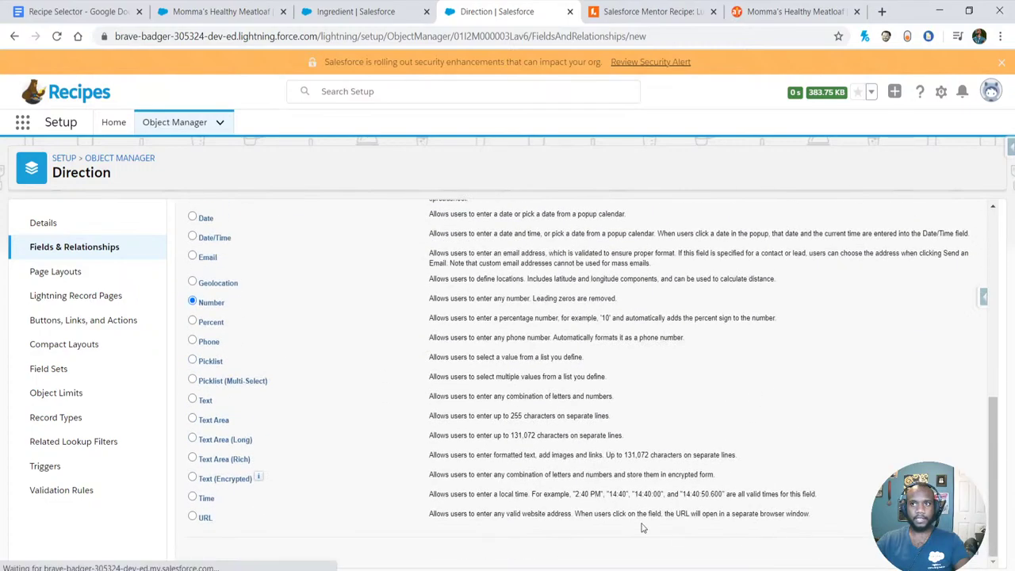
# - Label the Number field 'Step', save it, and return to the meatloaf recipe record
pyautogui.click(375, 319)
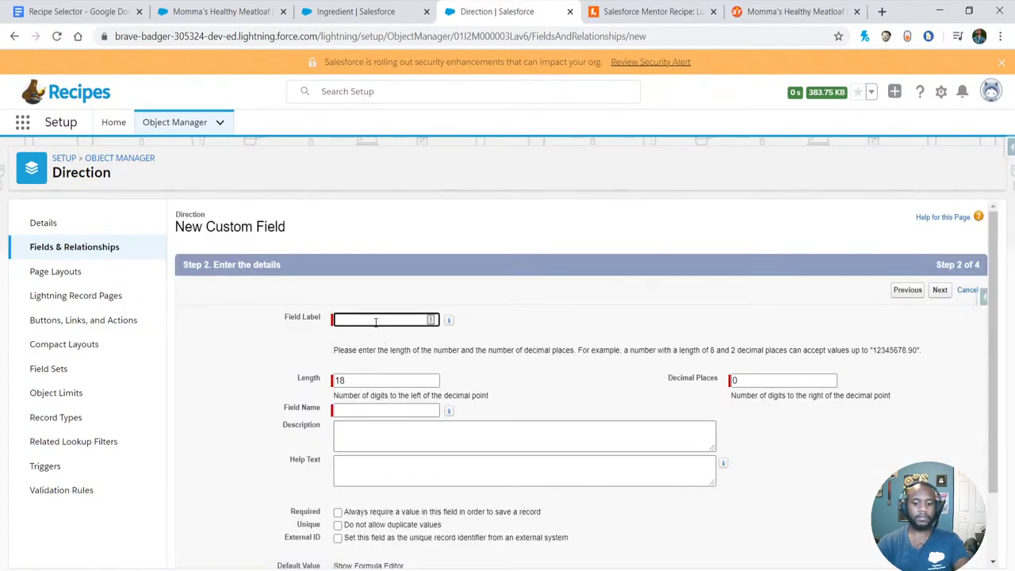
pyautogui.write('STep')
pyautogui.press('BackSpace')
pyautogui.press('BackSpace')
pyautogui.press('BackSpace')
pyautogui.write('tep')
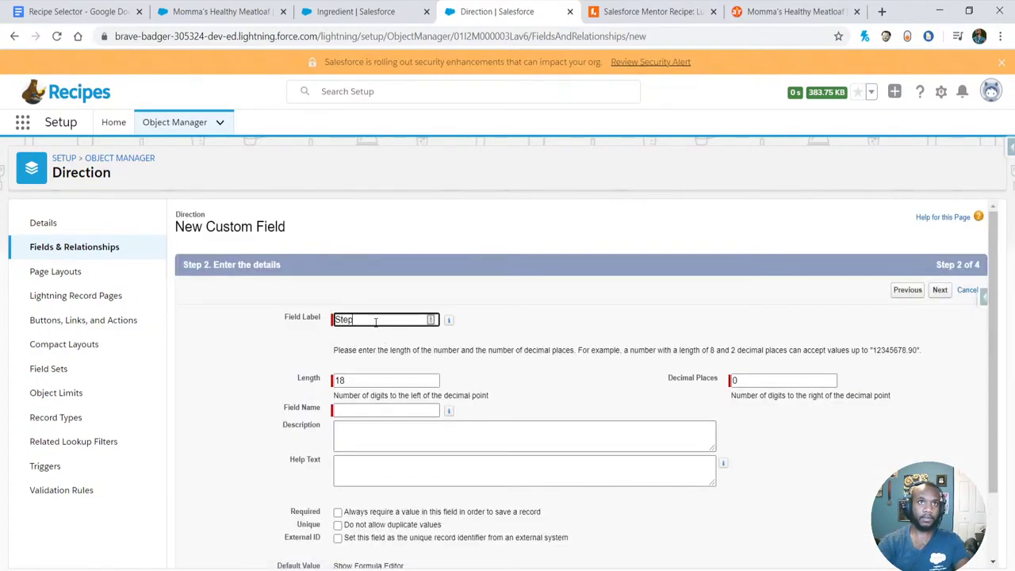
pyautogui.click(937, 294)
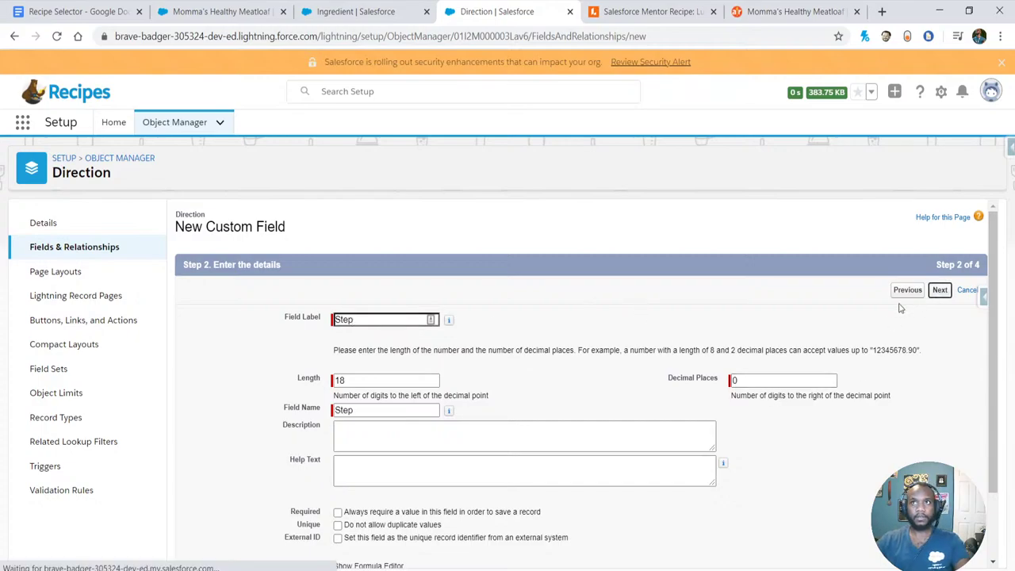
pyautogui.click(939, 291)
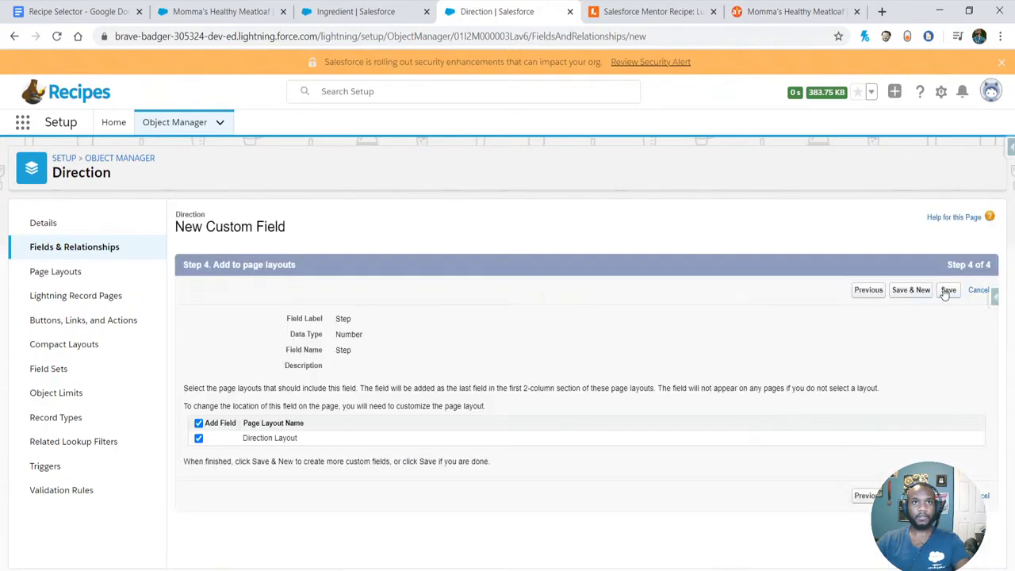
pyautogui.click(945, 292)
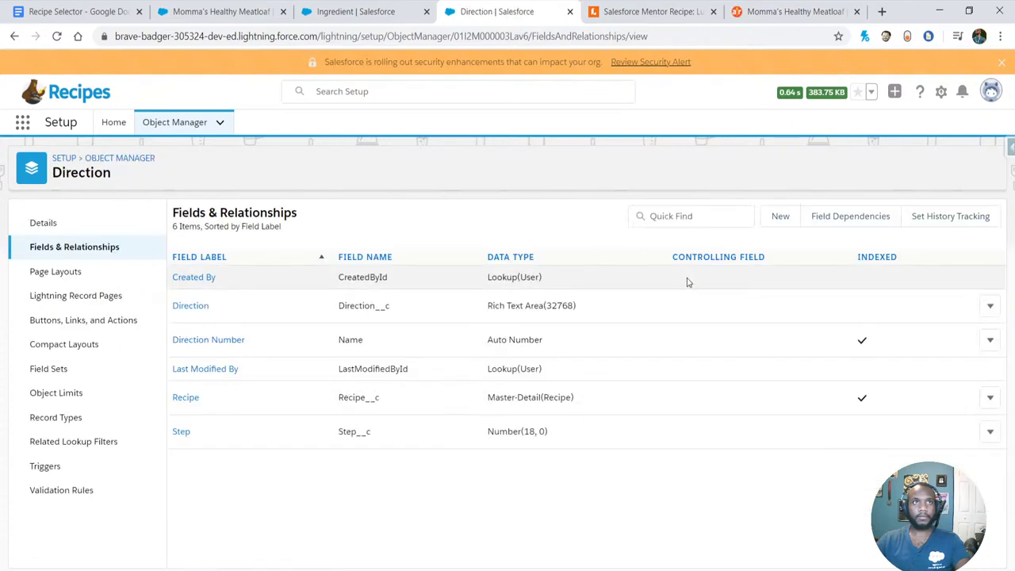
pyautogui.click(238, 10)
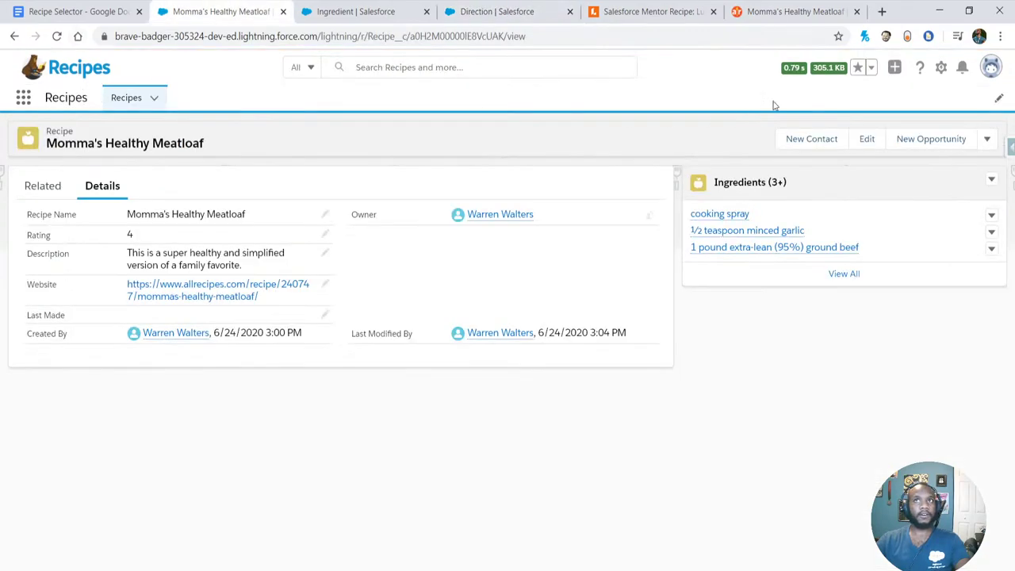
# - Place a Related List – Single component showing Directions below Ingredients and save the page
pyautogui.click(941, 68)
pyautogui.click(877, 164)
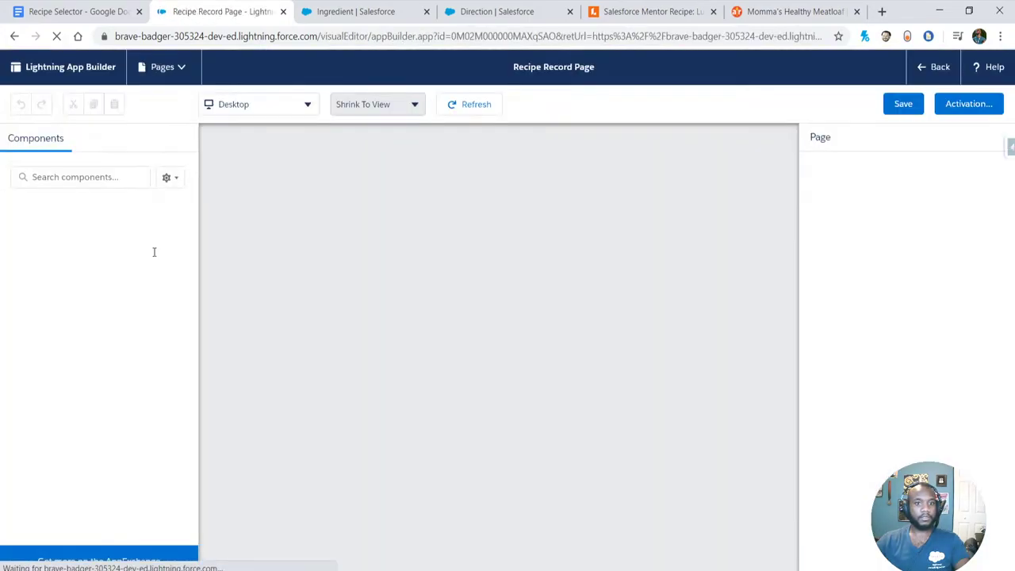
pyautogui.click(55, 177)
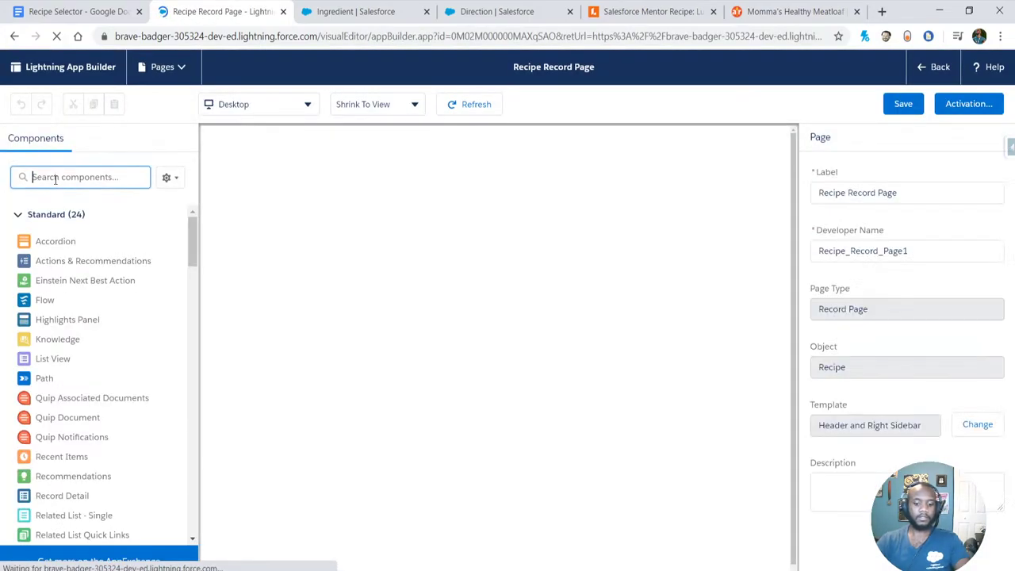
pyautogui.write('single')
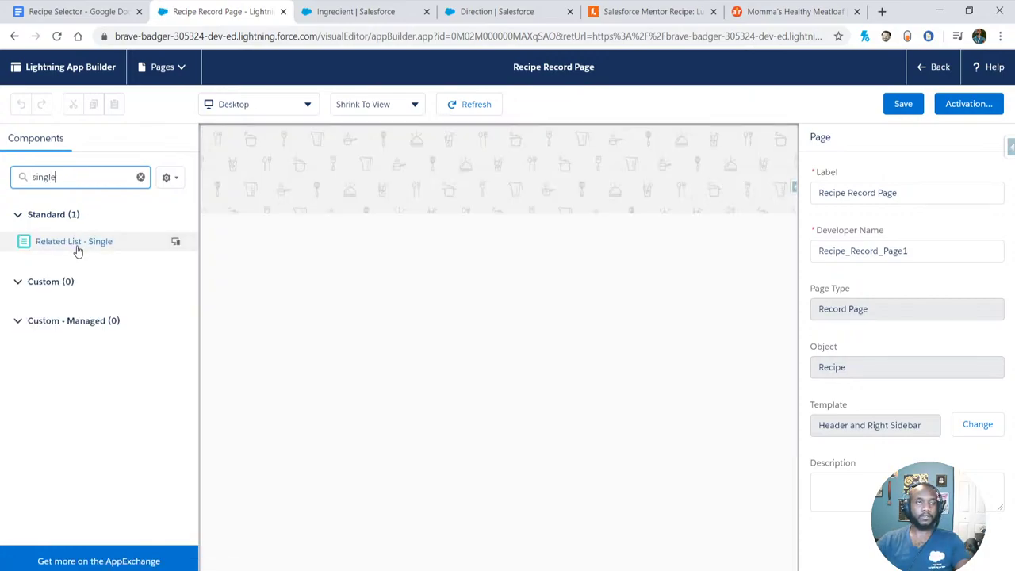
pyautogui.moveTo(76, 251); pyautogui.dragTo(665, 266)
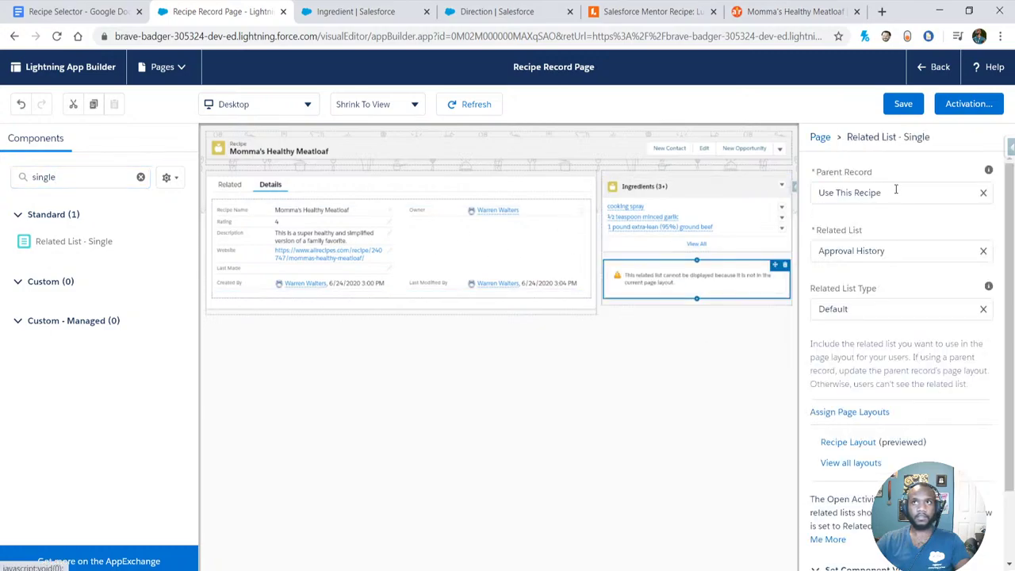
pyautogui.click(907, 254)
pyautogui.click(873, 305)
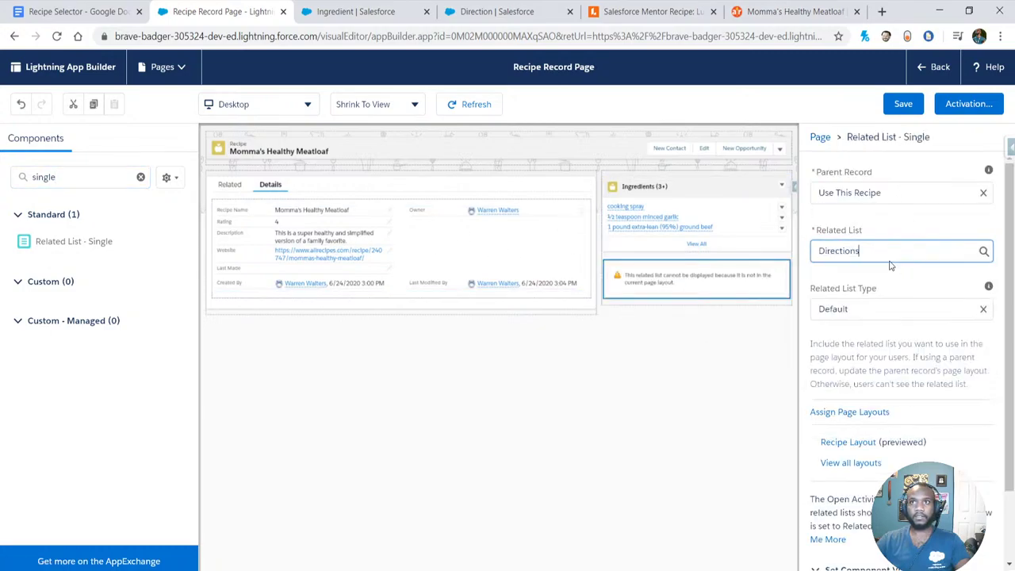
pyautogui.click(904, 110)
pyautogui.click(963, 104)
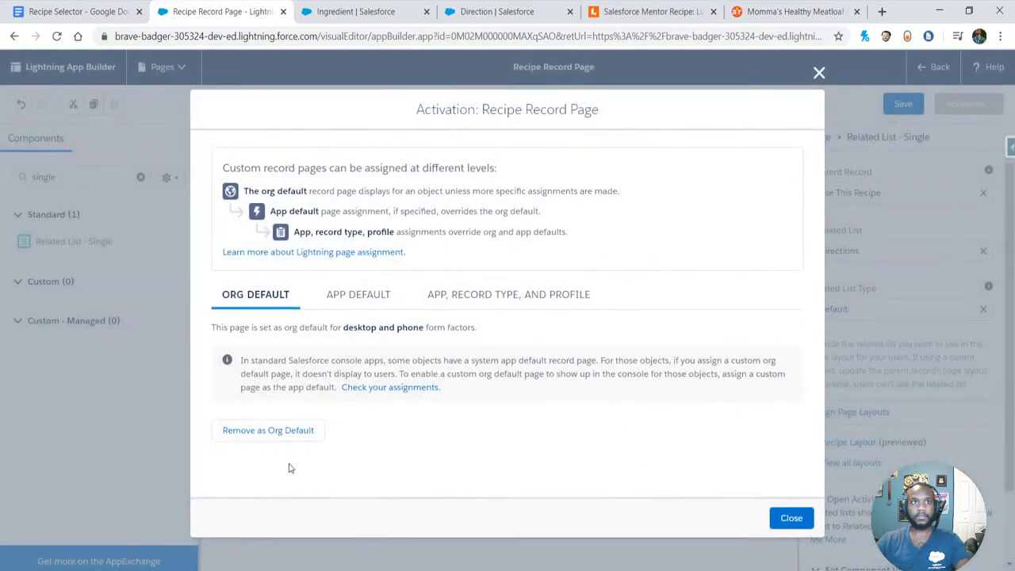
pyautogui.click(792, 518)
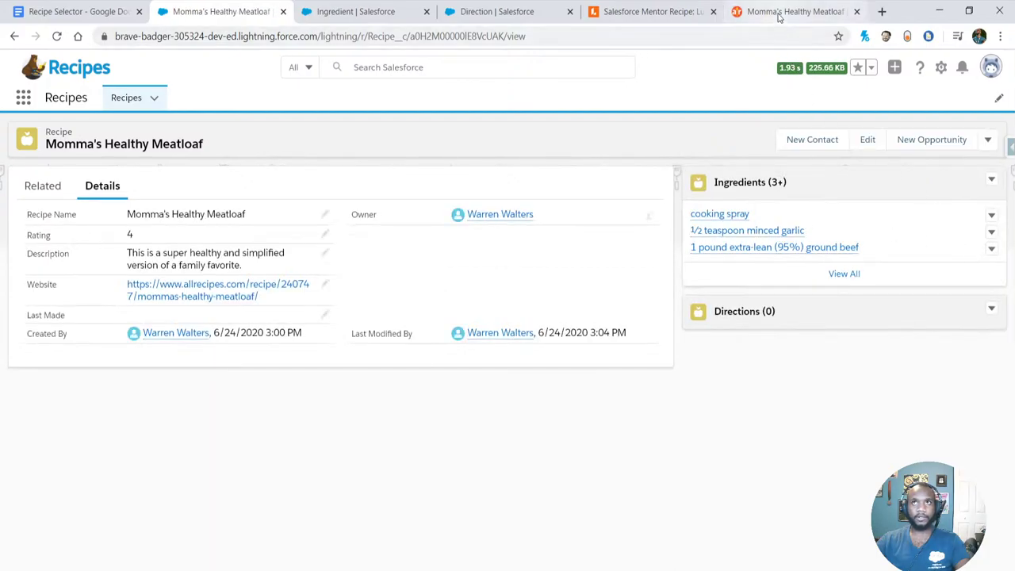
# - Close the extra meatloaf tab and start a new Direction from the Directions list
pyautogui.middleClick(780, 12)
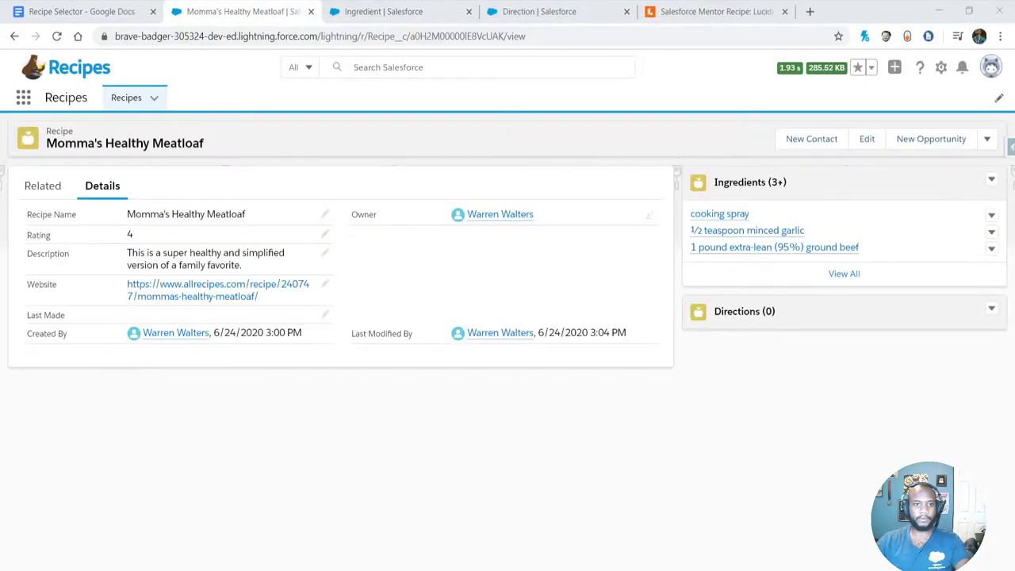
pyautogui.click(992, 310)
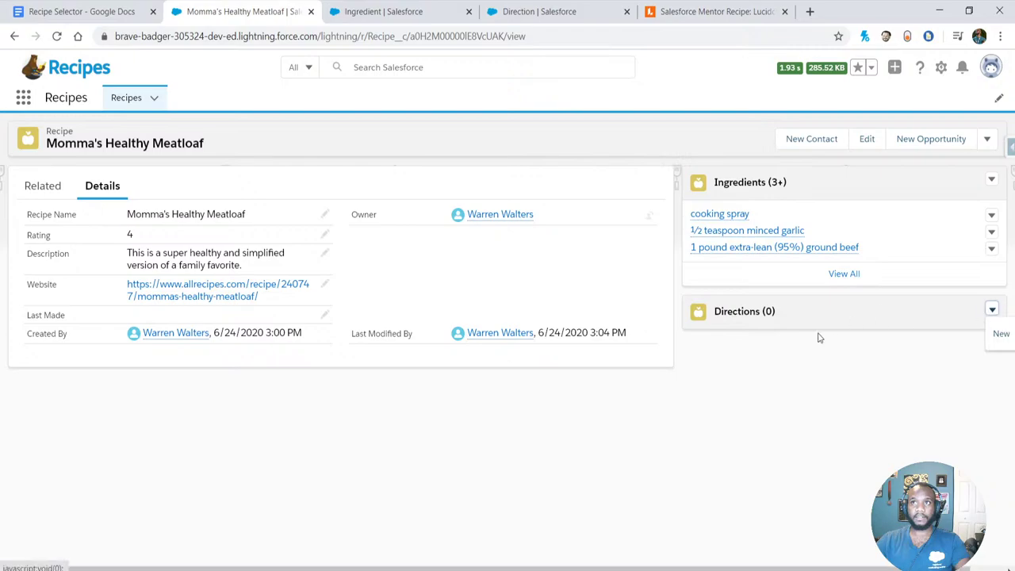
pyautogui.click(1001, 337)
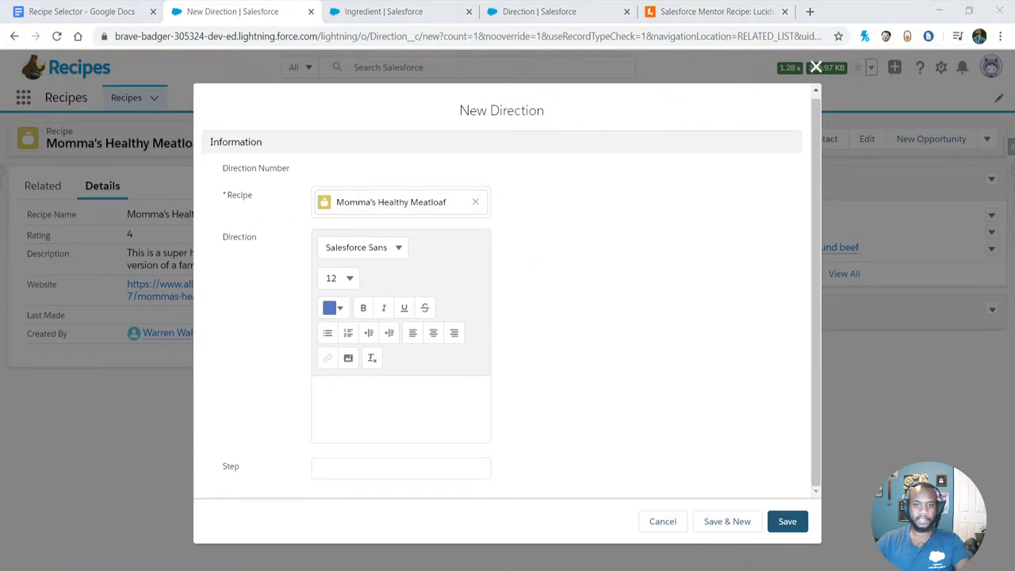
# - Paste the first direction paragraph, set Step 1, and Save & New
pyautogui.click(394, 425)
pyautogui.write('Preheat oven to 400 degrees F (200 degrees C). Spray a 9x5-inch loaf pan with cooking spray.')
pyautogui.scroll(-1, 373, 469)
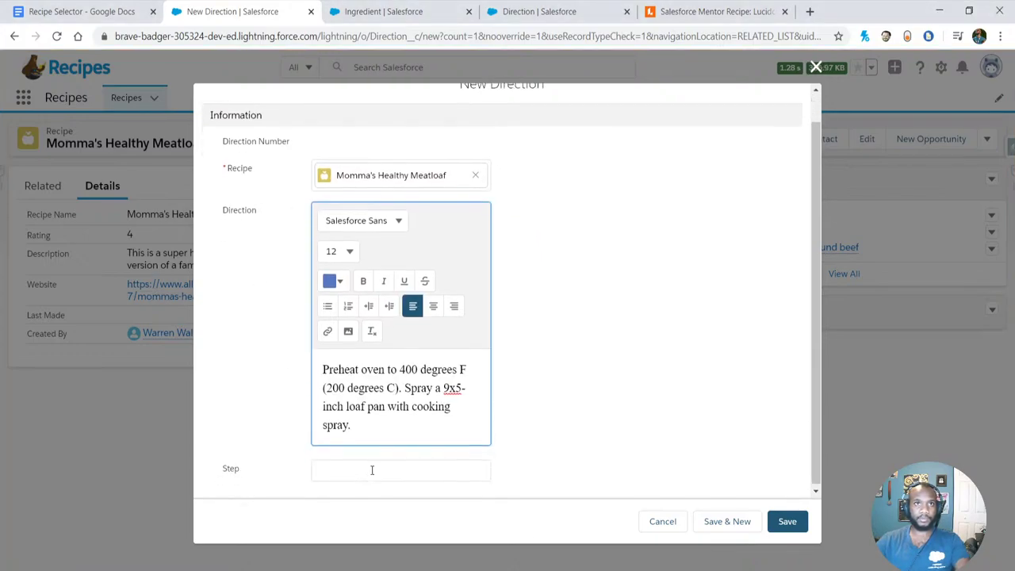
pyautogui.click(336, 468)
pyautogui.write('1')
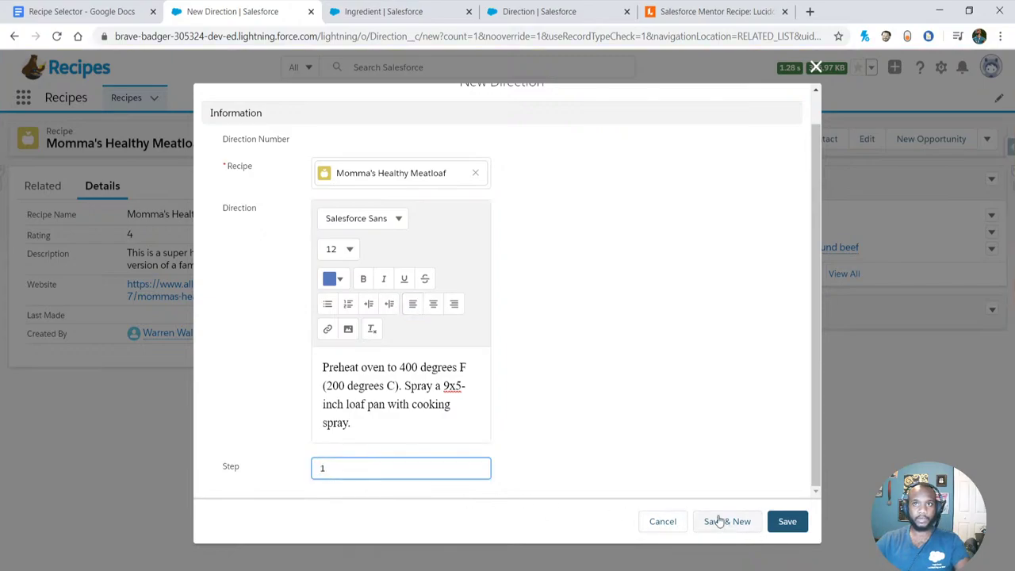
pyautogui.click(718, 520)
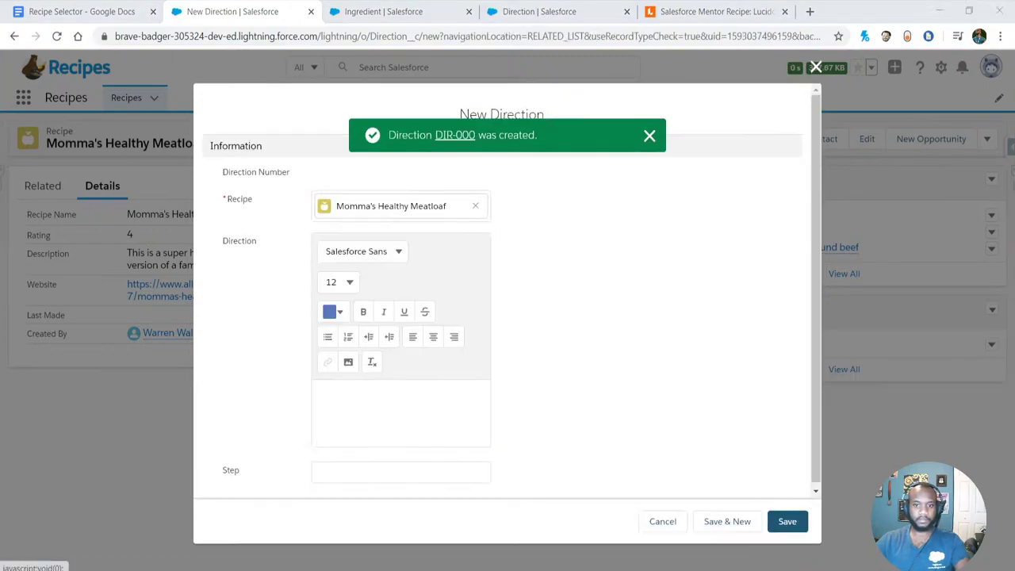
# - Add the cooking and mixing paragraphs as Directions for steps 2 and 3
pyautogui.click(402, 468)
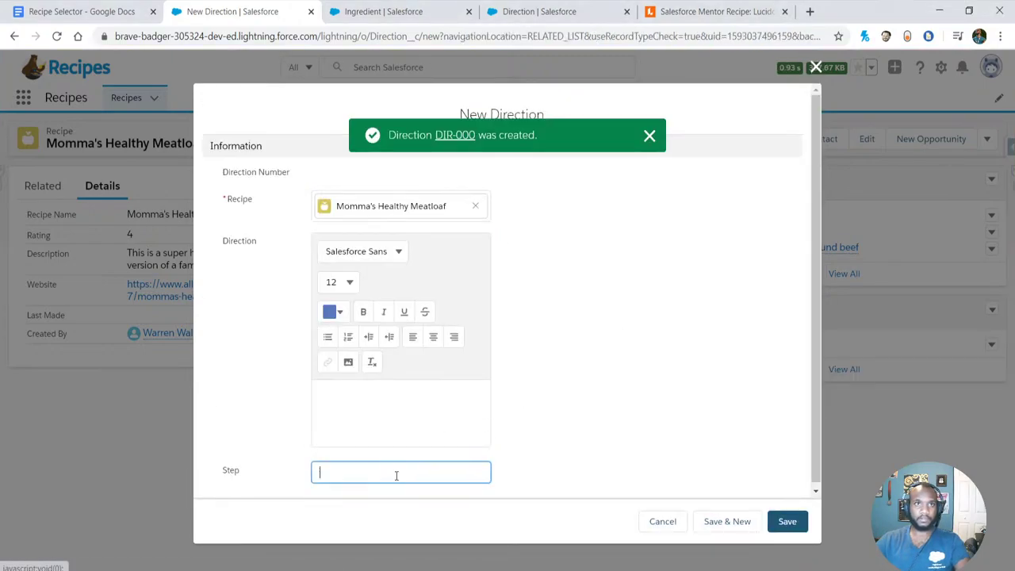
pyautogui.click(379, 410)
pyautogui.write('Heat olive oil in a skillet over medium heat; cook and stir green bell pepper and onion in the hot oil until onion is transparent and bell pepper is softened, 5 to 10 minutes. Add garlic and cook until fragrant, 1 to 2 minutes.')
pyautogui.click(361, 474)
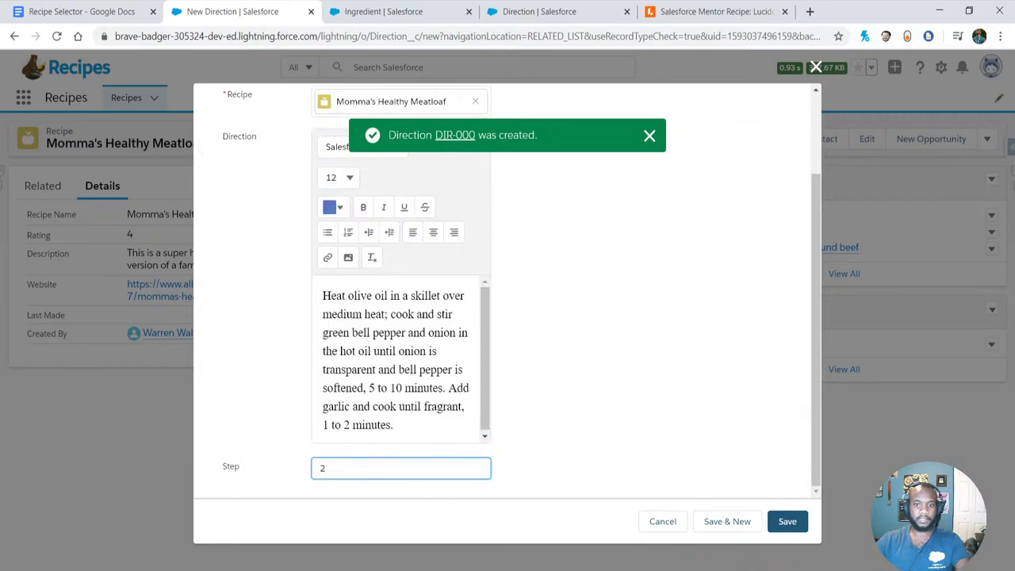
pyautogui.hotkey('alt', 'Tab')
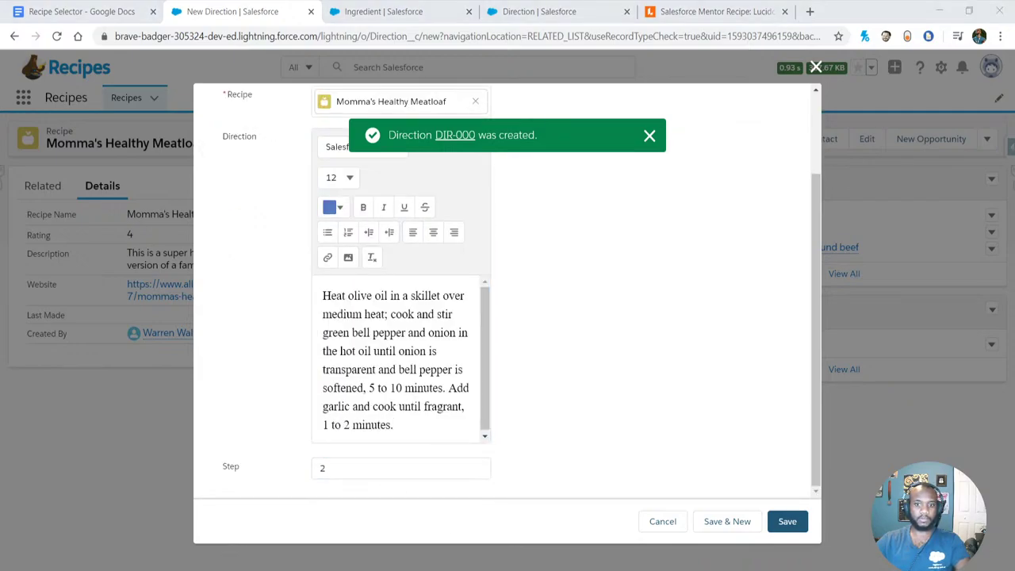
pyautogui.click(727, 523)
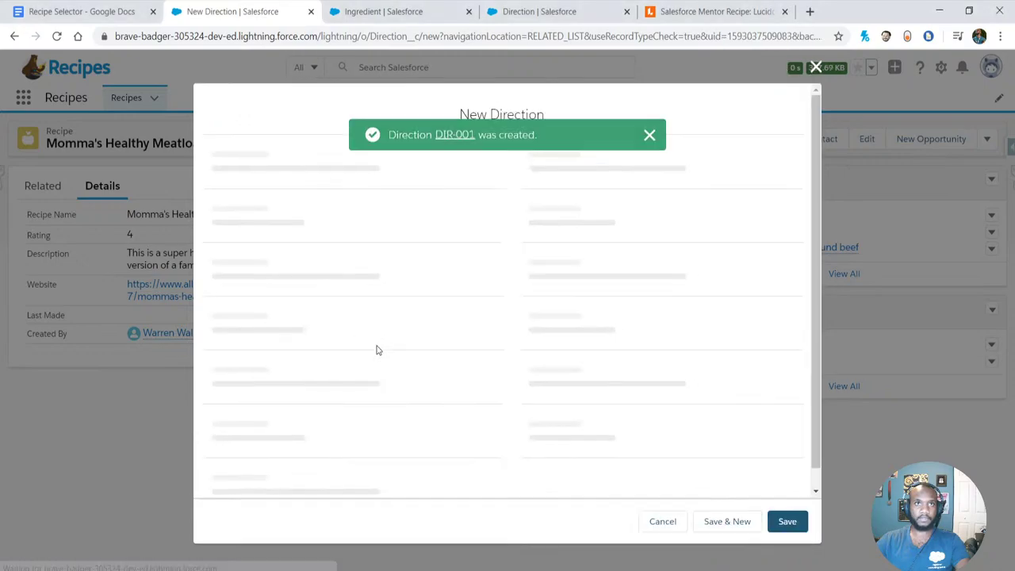
pyautogui.click(373, 424)
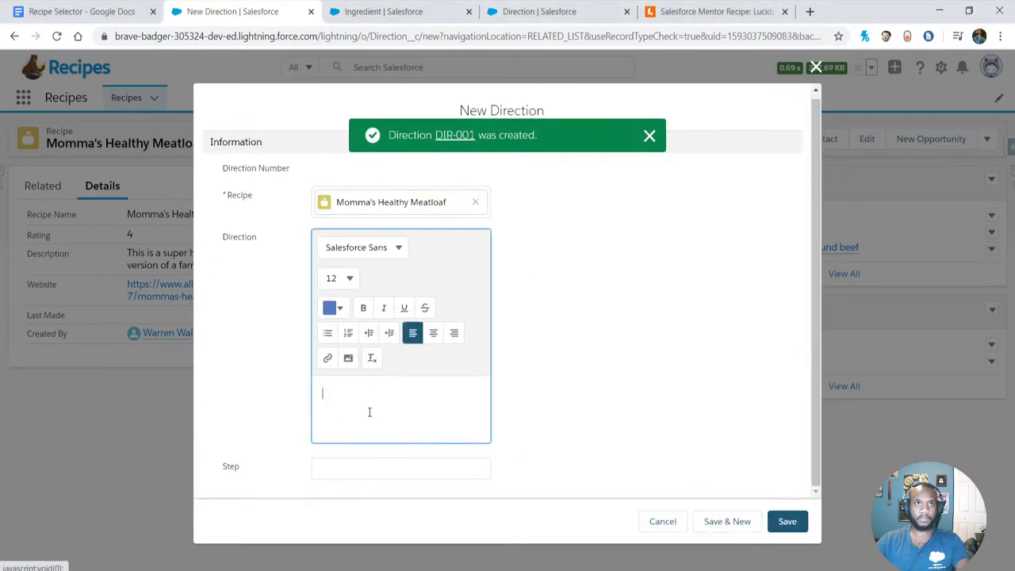
pyautogui.write('Combine ground beef, bread crumbs, eggs, carrot, zucchini, salt, pepper, and bell pepper mixture in a large bowl; mix well using your hands. Press meat mixture into the prepared loaf pan')
pyautogui.click(353, 477)
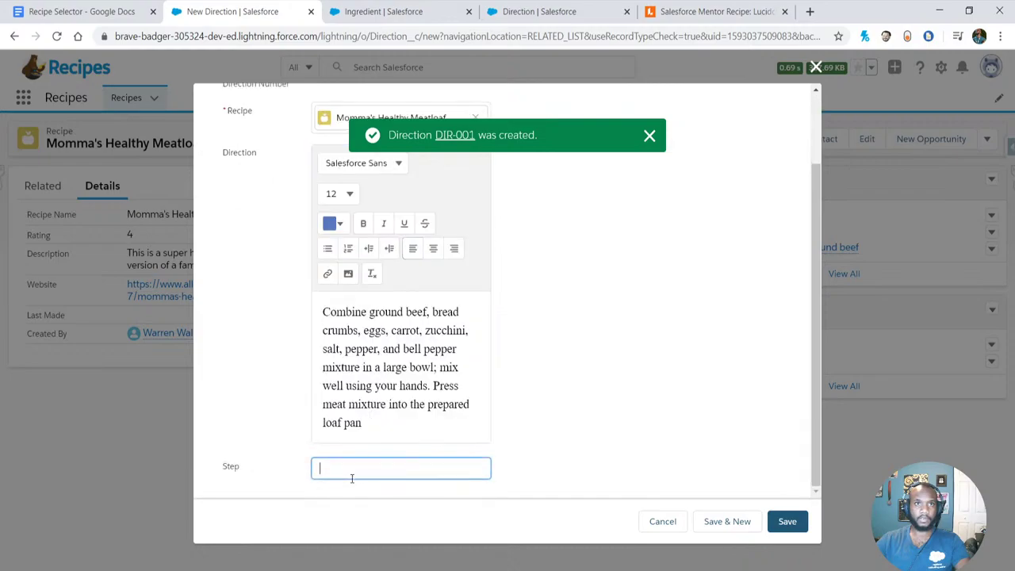
pyautogui.click(718, 522)
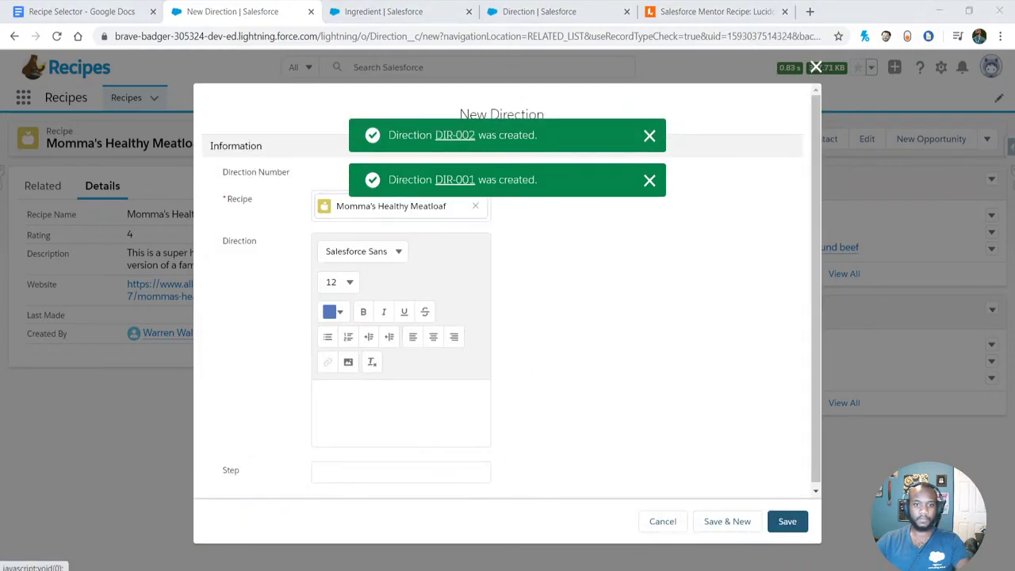
# - Add the baking paragraph as Step 4 and save the final Direction
pyautogui.click(400, 474)
pyautogui.write('3')
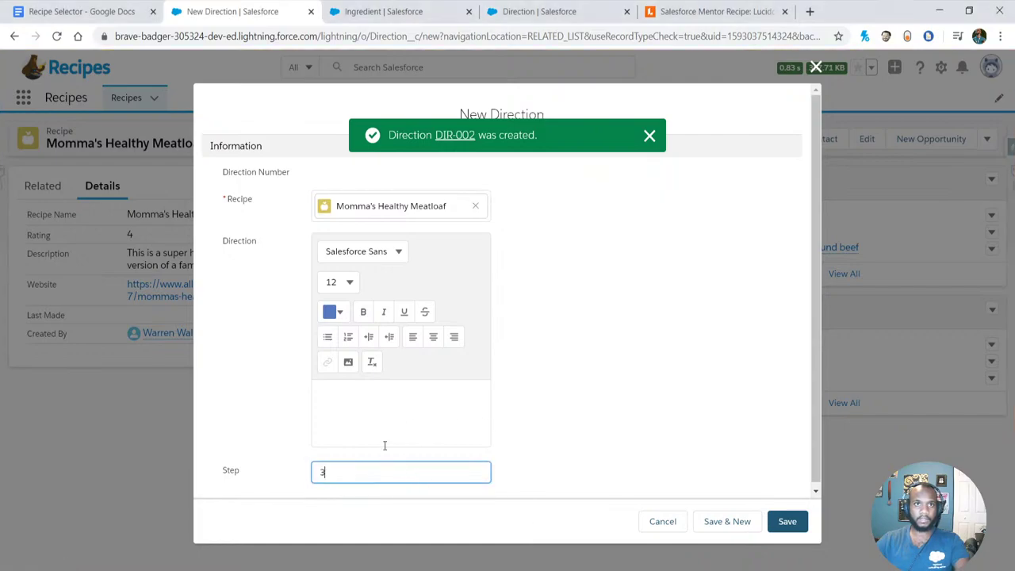
pyautogui.press('BackSpace')
pyautogui.write('4')
pyautogui.click(349, 407)
pyautogui.hotkey('ctrl', 'v')
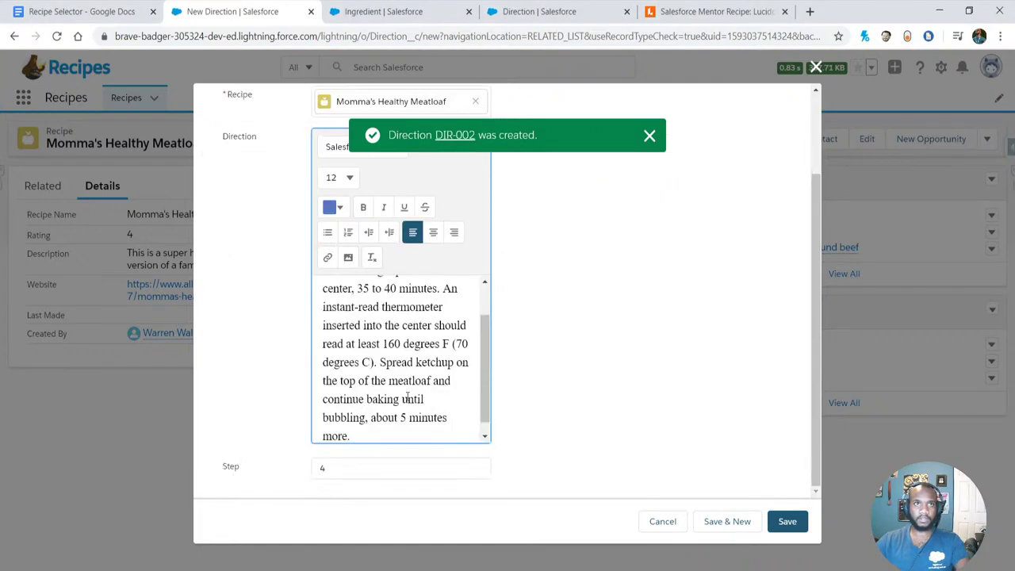
pyautogui.click(787, 521)
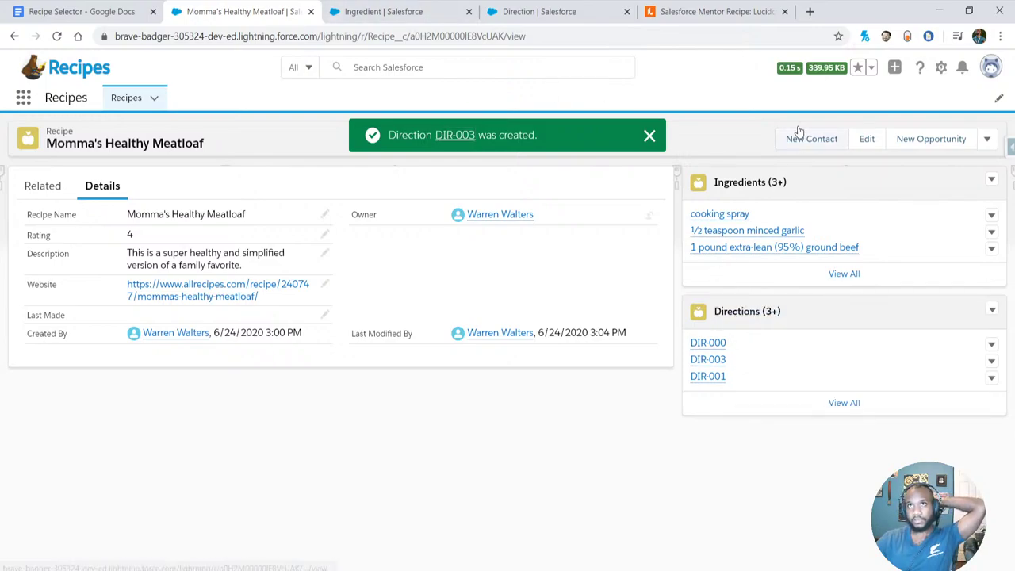
# - View the meatloaf recipe's full Directions list
pyautogui.click(423, 9)
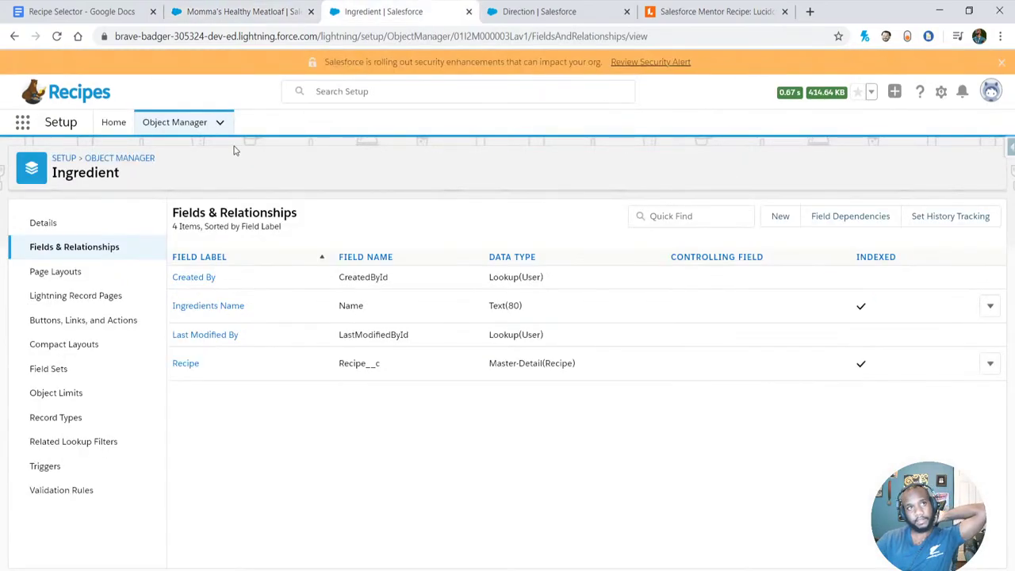
pyautogui.click(237, 11)
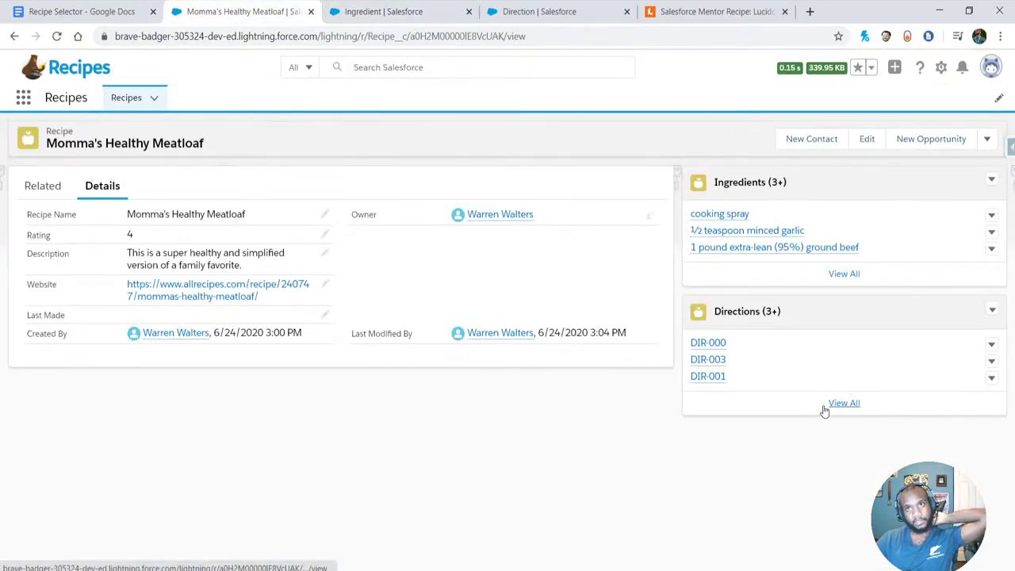
pyautogui.click(826, 407)
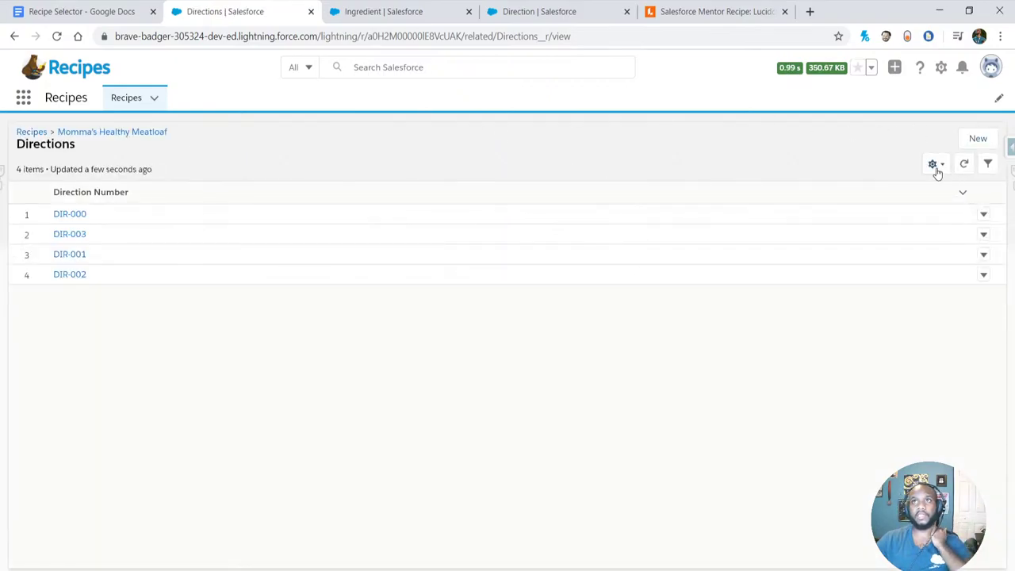
pyautogui.click(936, 167)
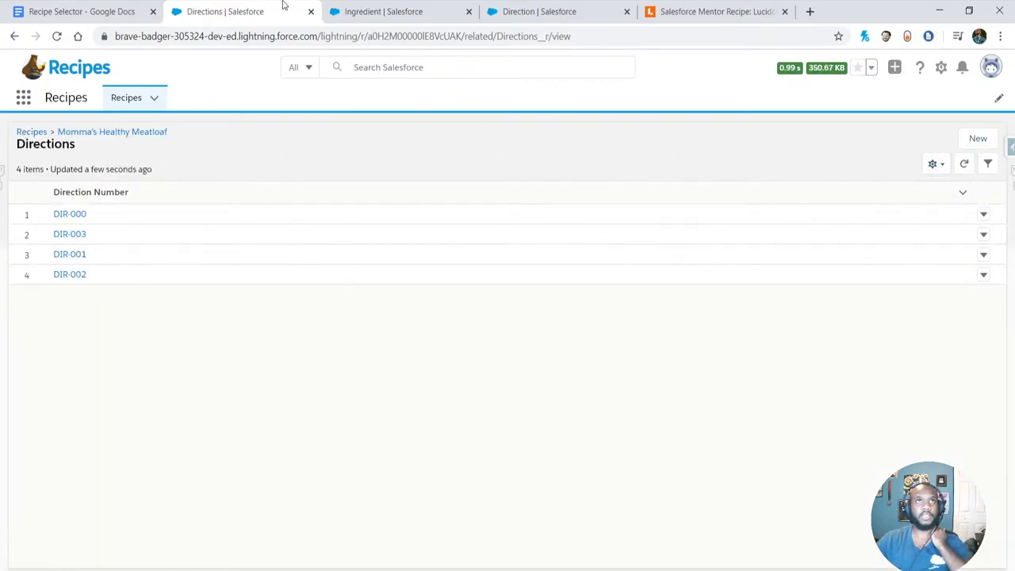
# - Find the Recipe object in Object Manager with Quick Find 'rec' and open it
pyautogui.click(401, 9)
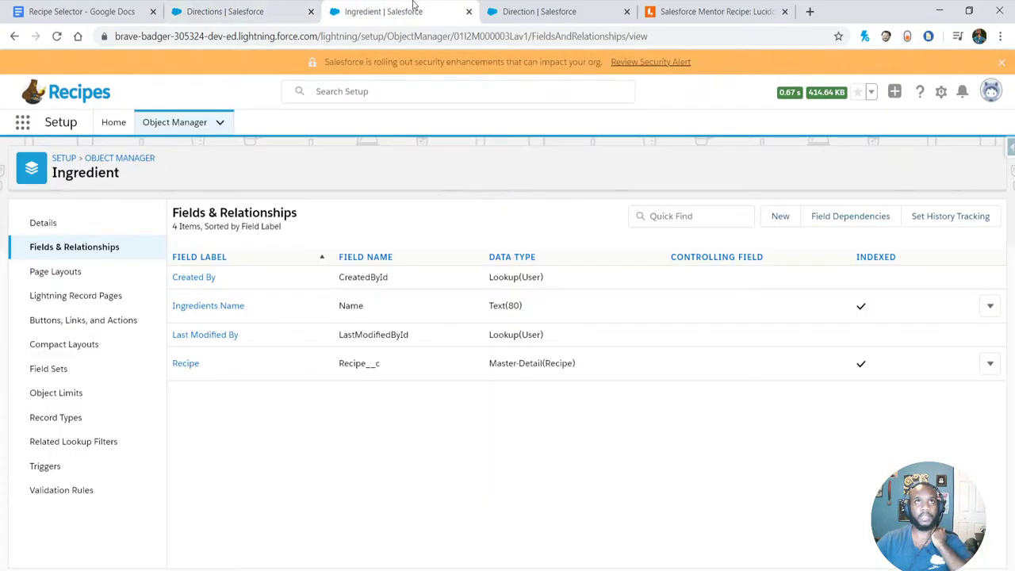
pyautogui.click(165, 121)
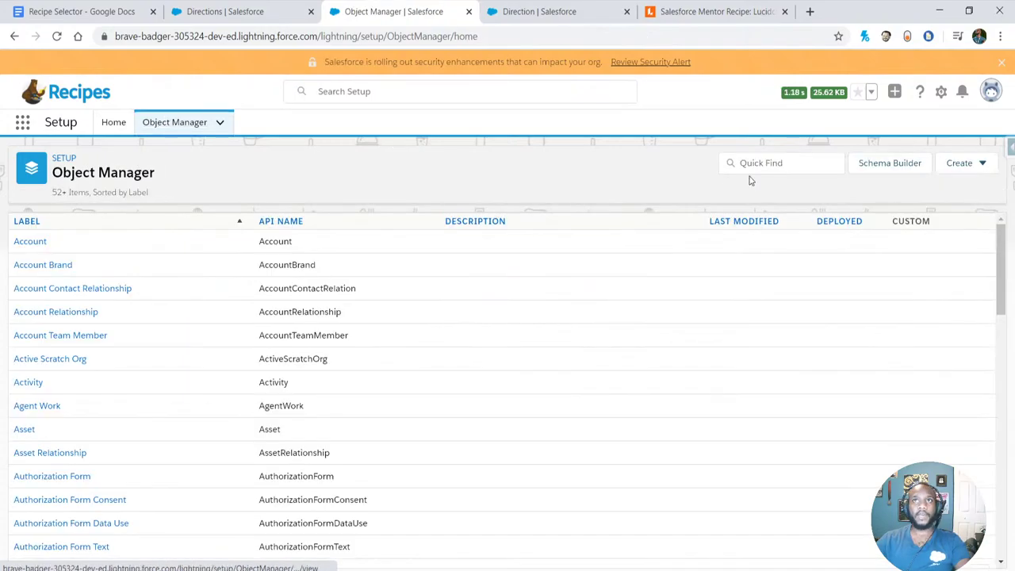
pyautogui.click(746, 163)
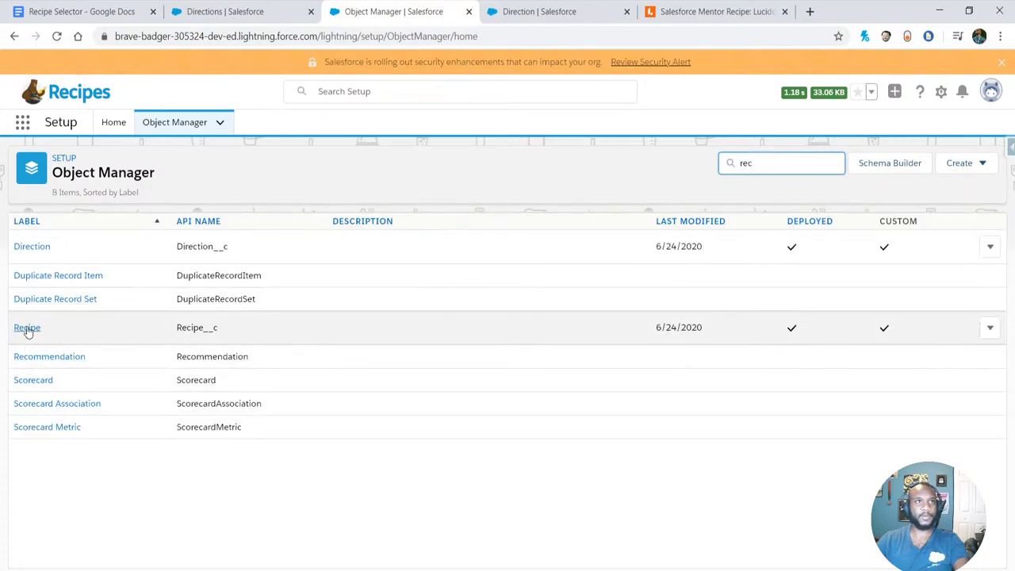
pyautogui.click(26, 326)
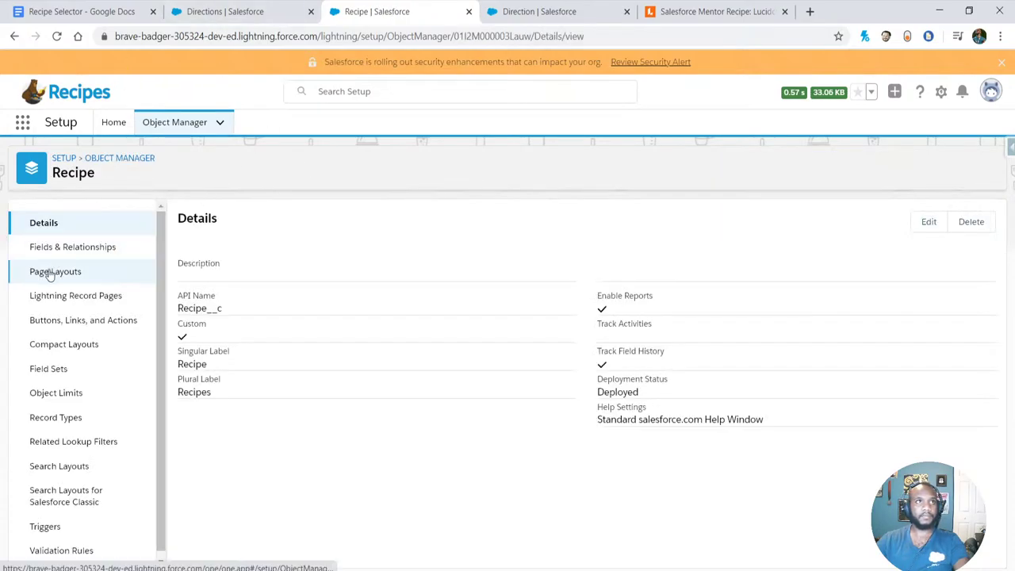
# - In the Recipe Layout, add Step and Direction columns to Directions, Step first
pyautogui.click(52, 274)
pyautogui.click(200, 283)
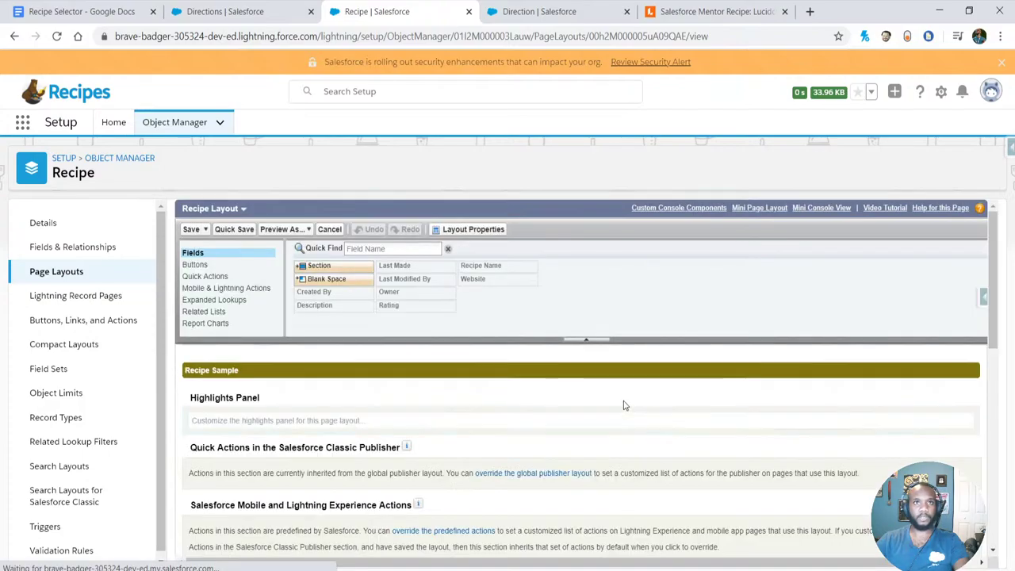
pyautogui.scroll(-4, 349, 495)
pyautogui.scroll(-5, 349, 495)
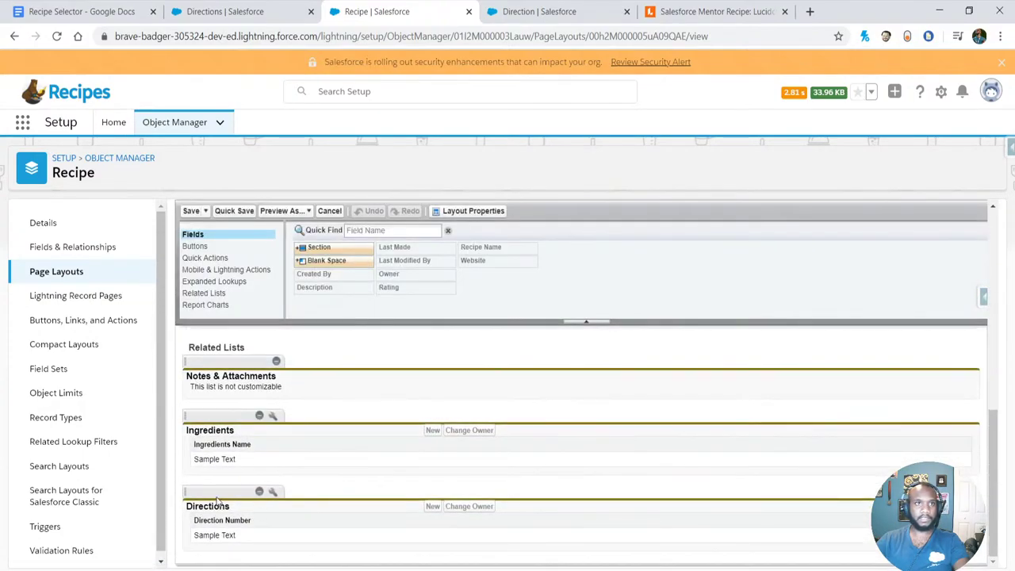
pyautogui.click(273, 492)
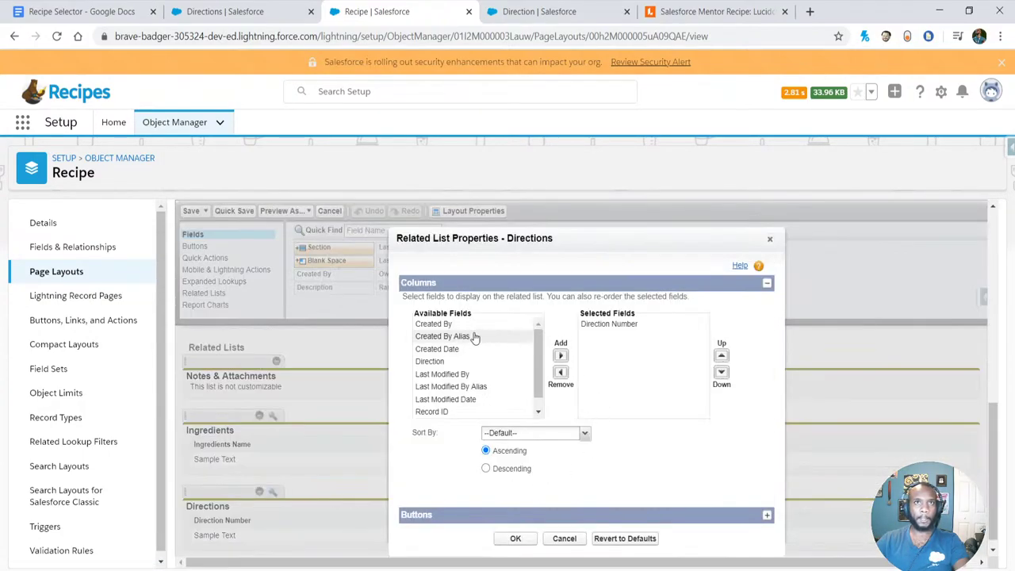
pyautogui.scroll(-1, 475, 338)
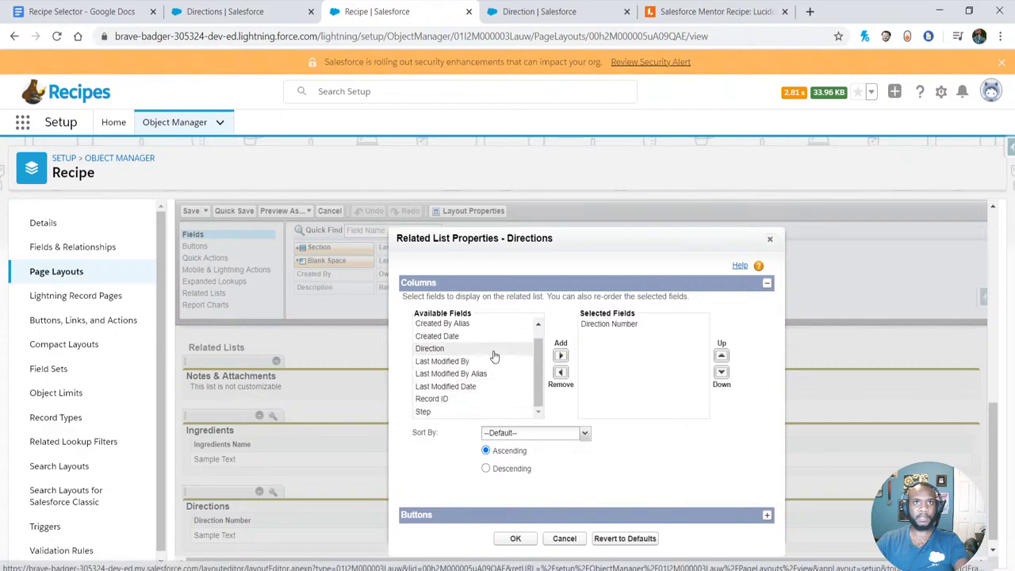
pyautogui.click(494, 349)
pyautogui.click(560, 356)
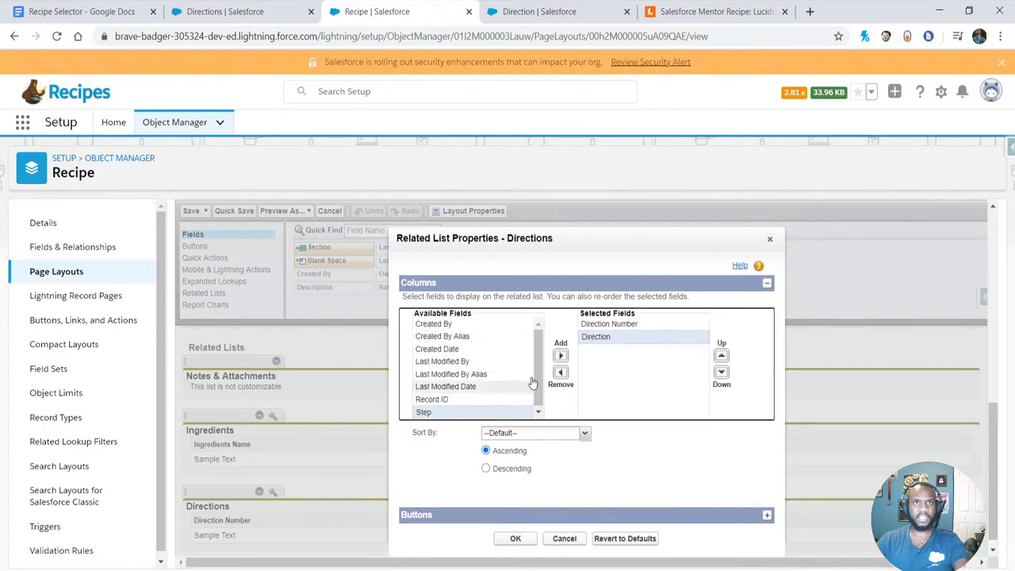
pyautogui.click(560, 355)
pyautogui.click(721, 355)
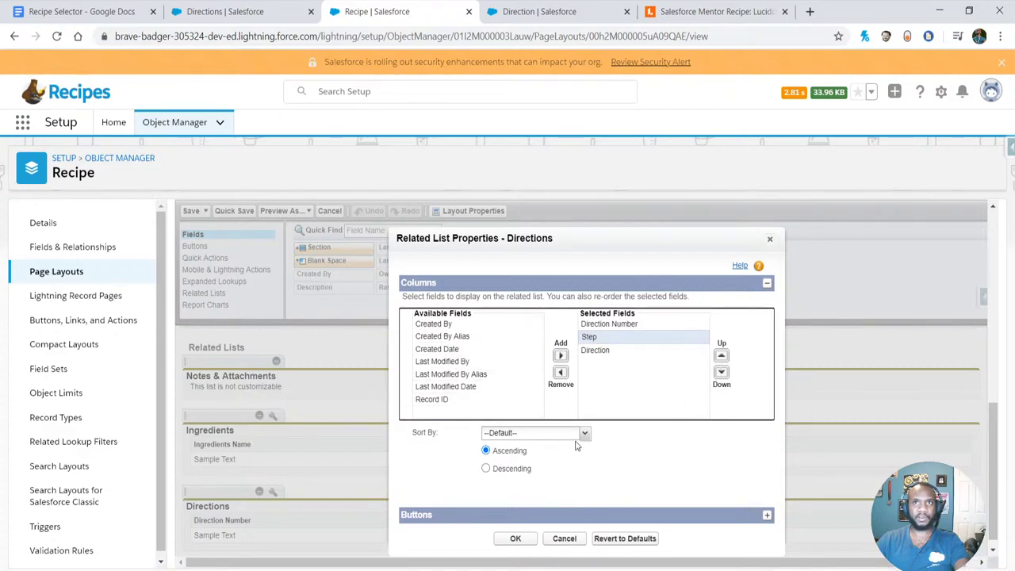
# - Sort Directions by Step, remove the Direction Number column, and save the Recipe Layout
pyautogui.click(511, 435)
pyautogui.click(536, 483)
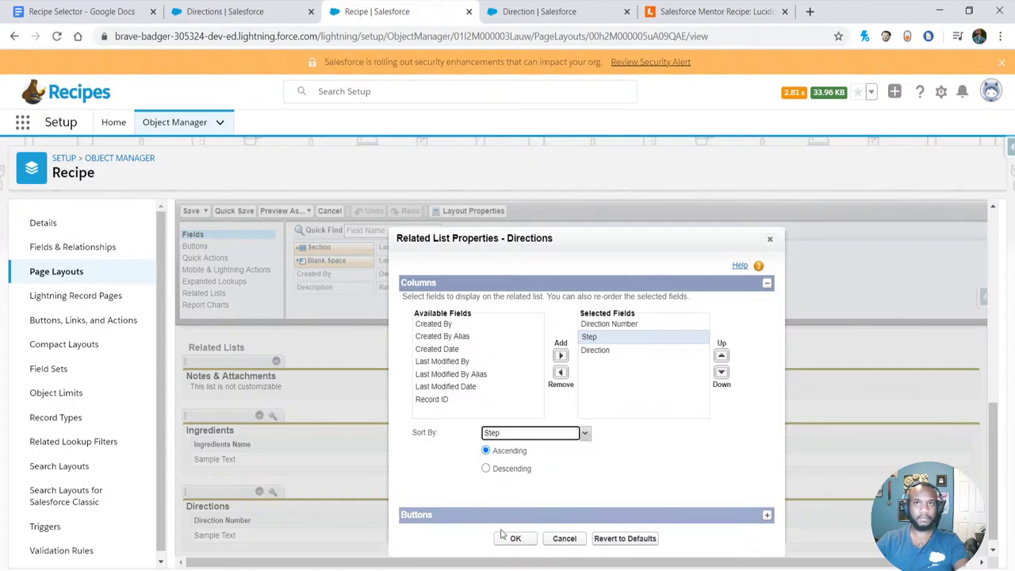
pyautogui.click(609, 324)
pyautogui.click(561, 373)
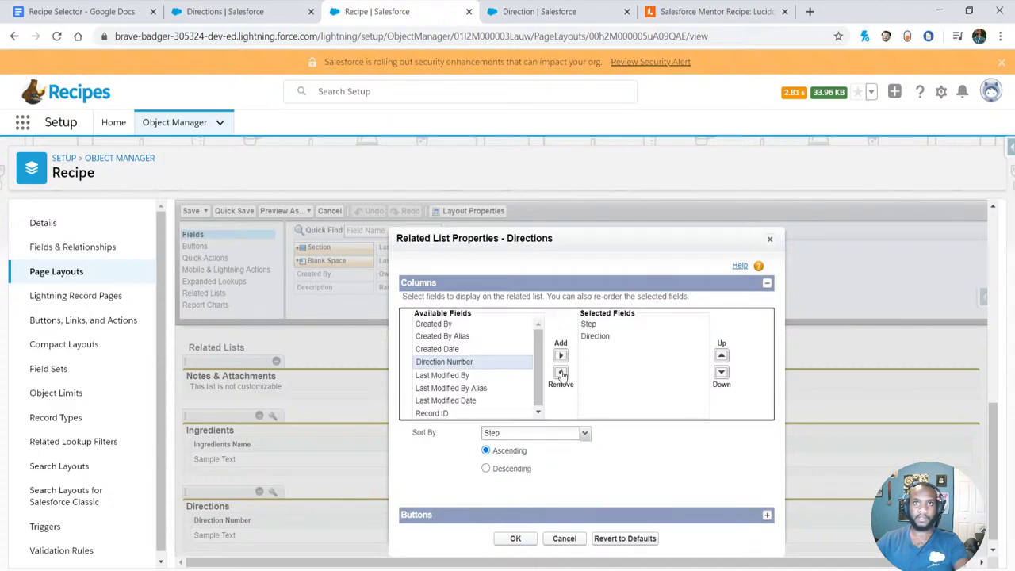
pyautogui.click(514, 539)
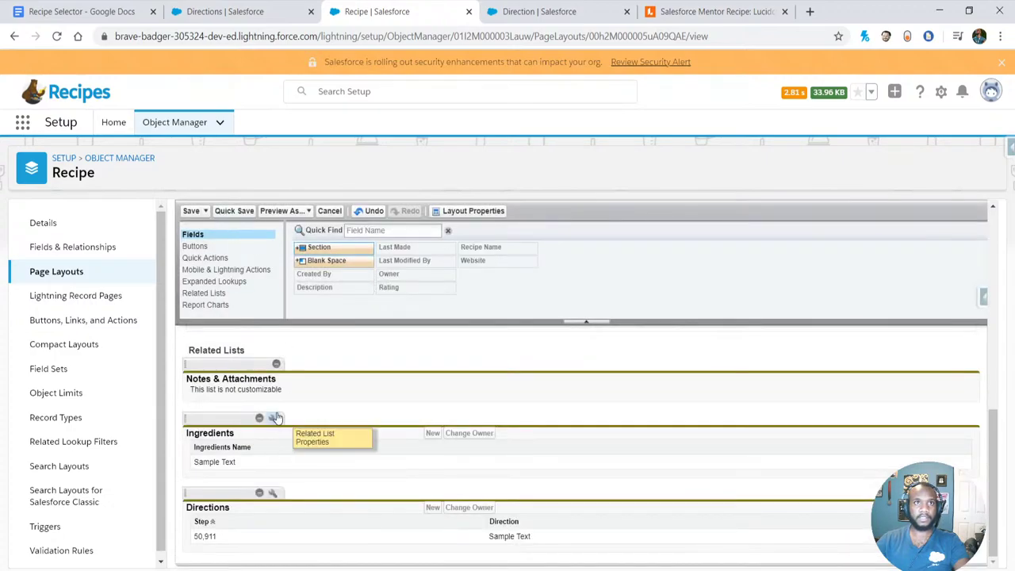
pyautogui.click(220, 213)
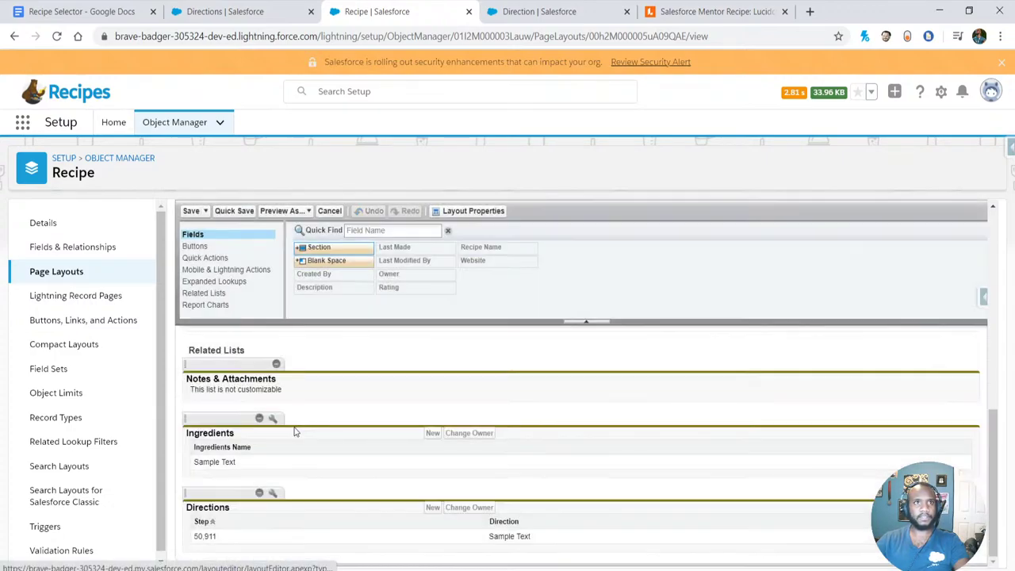
pyautogui.click(271, 494)
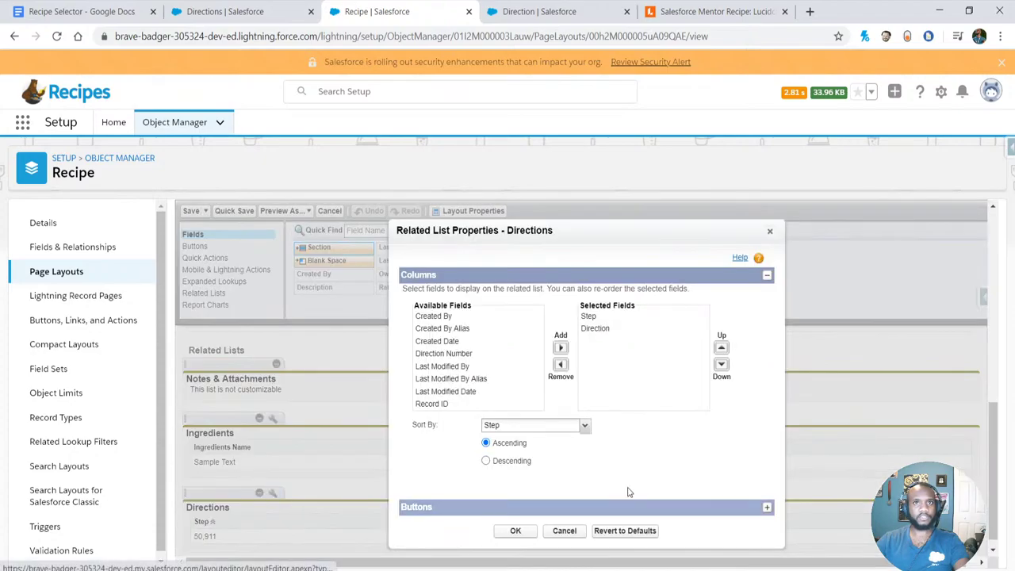
pyautogui.click(770, 231)
pyautogui.click(225, 11)
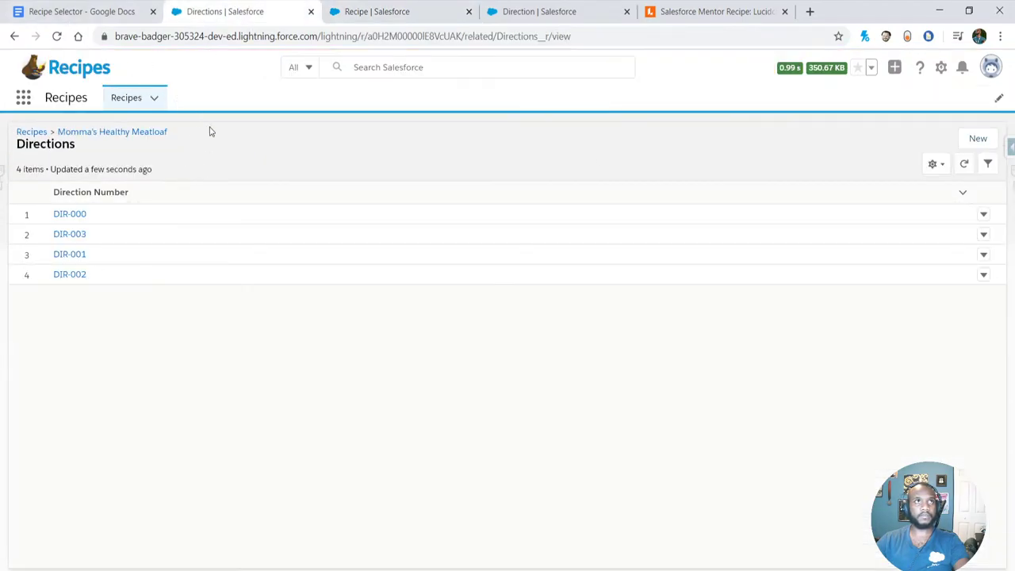
# - Reload the meatloaf record, view all Directions, and wrap the Direction column text
pyautogui.click(159, 131)
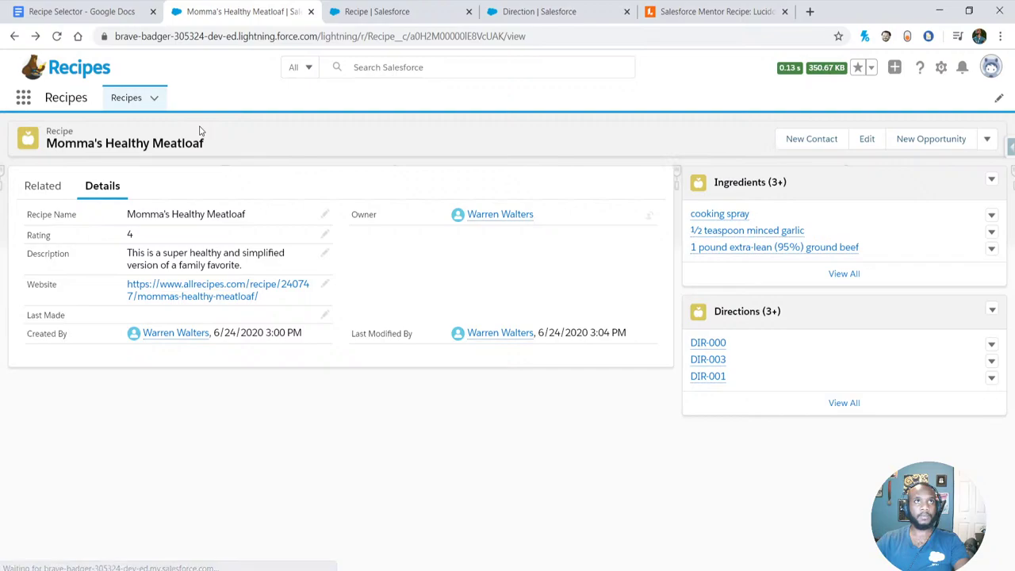
pyautogui.click(56, 36)
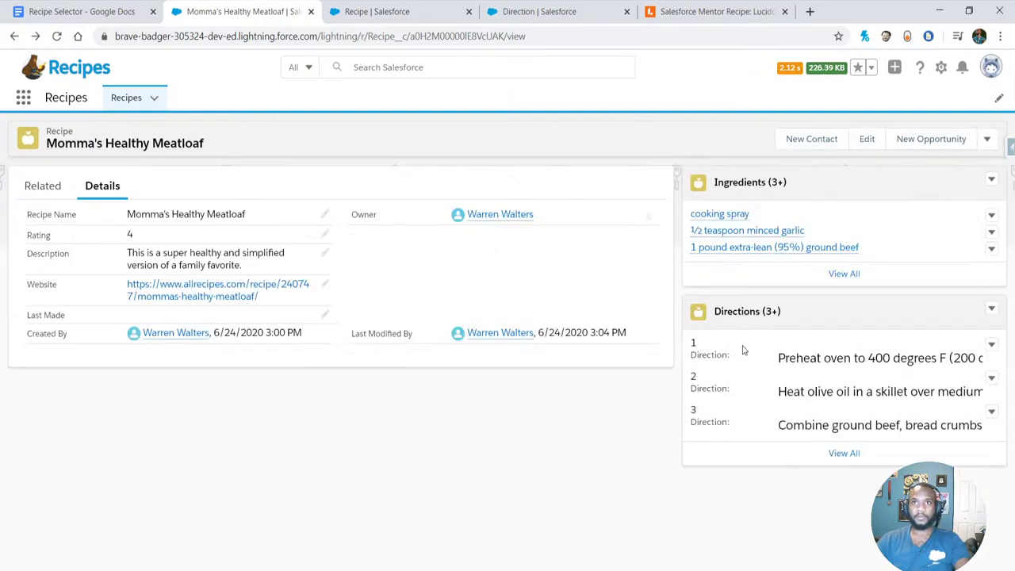
pyautogui.moveTo(694, 348); pyautogui.dragTo(733, 366)
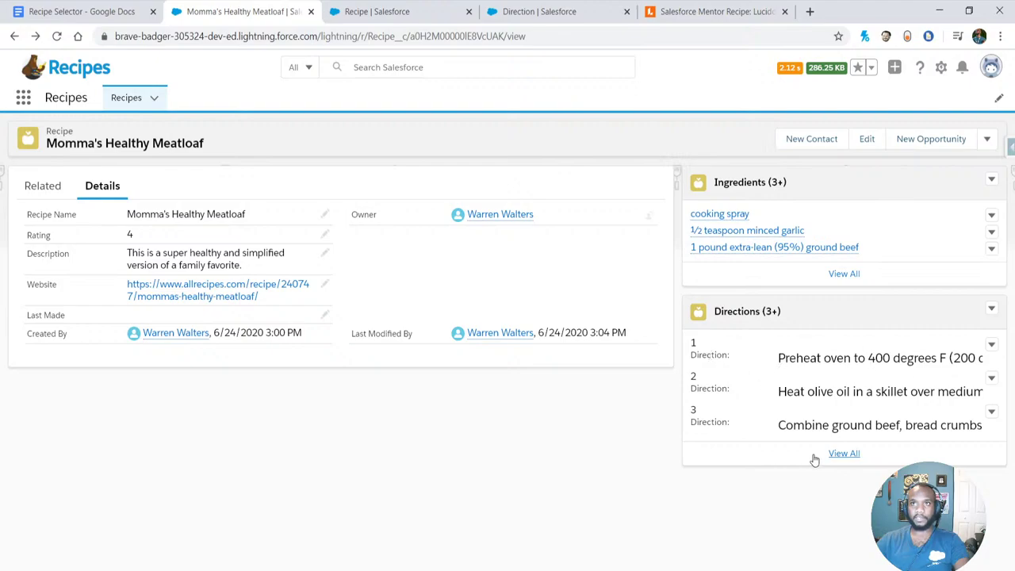
pyautogui.click(846, 454)
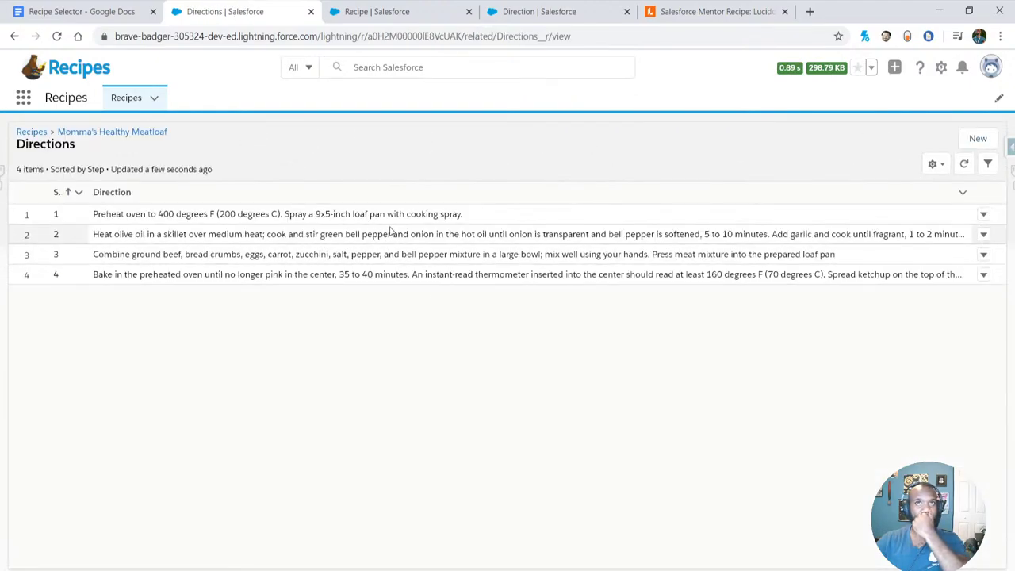
pyautogui.click(963, 194)
pyautogui.click(942, 215)
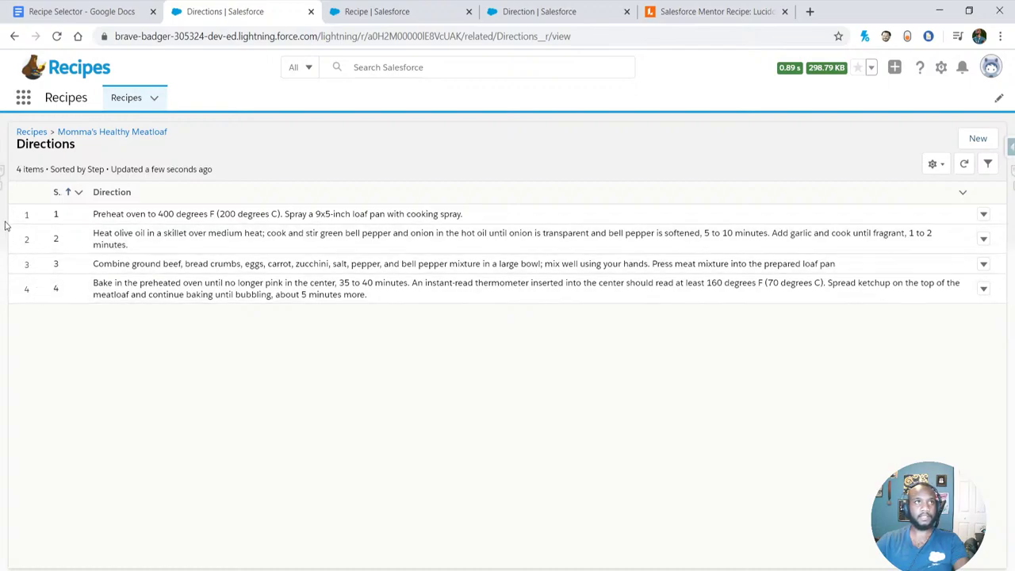
pyautogui.click(87, 198)
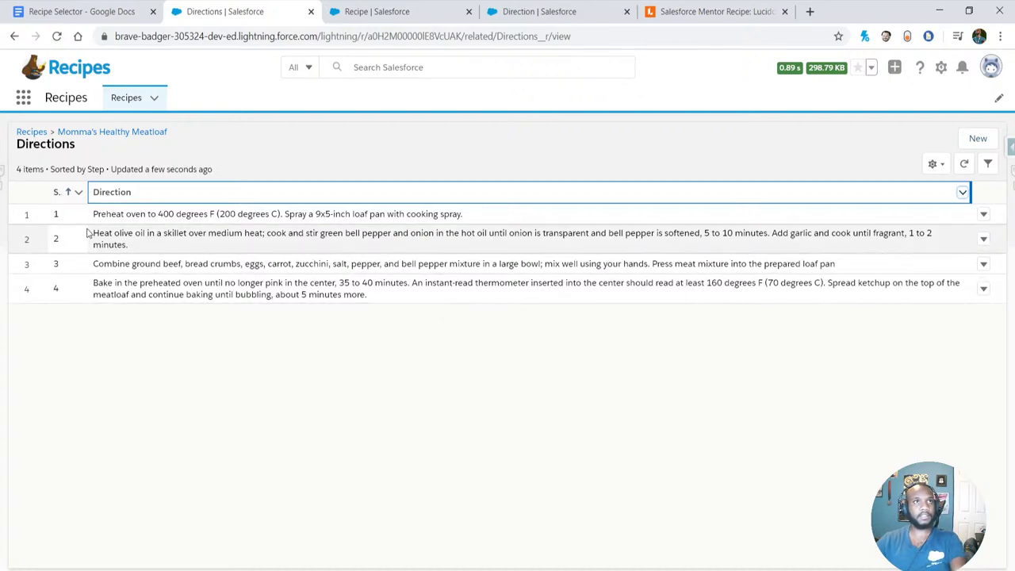
# - Add Direction Number to the Directions columns, drop Record ID, and save the Recipe layout
pyautogui.click(439, 6)
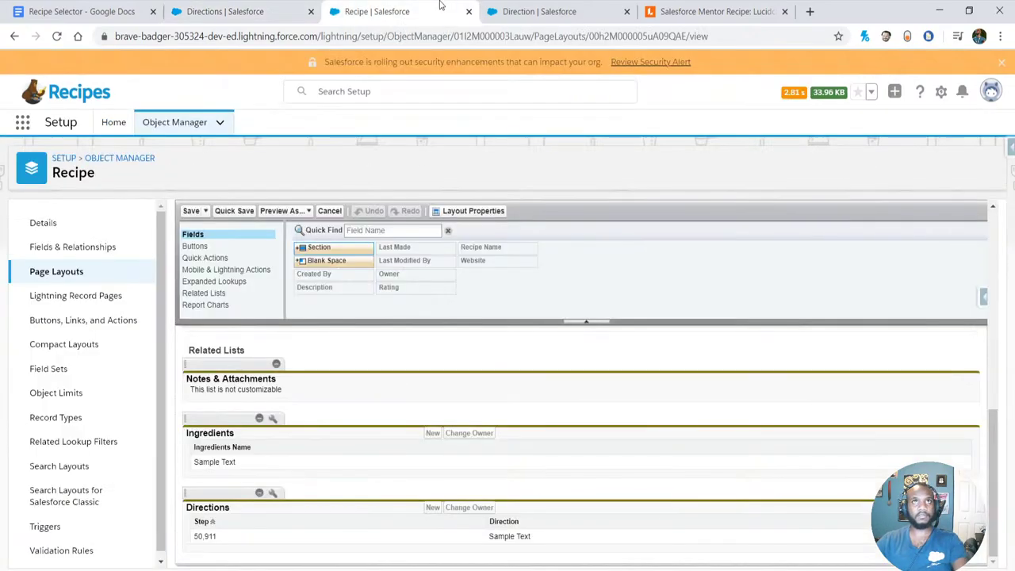
pyautogui.click(274, 494)
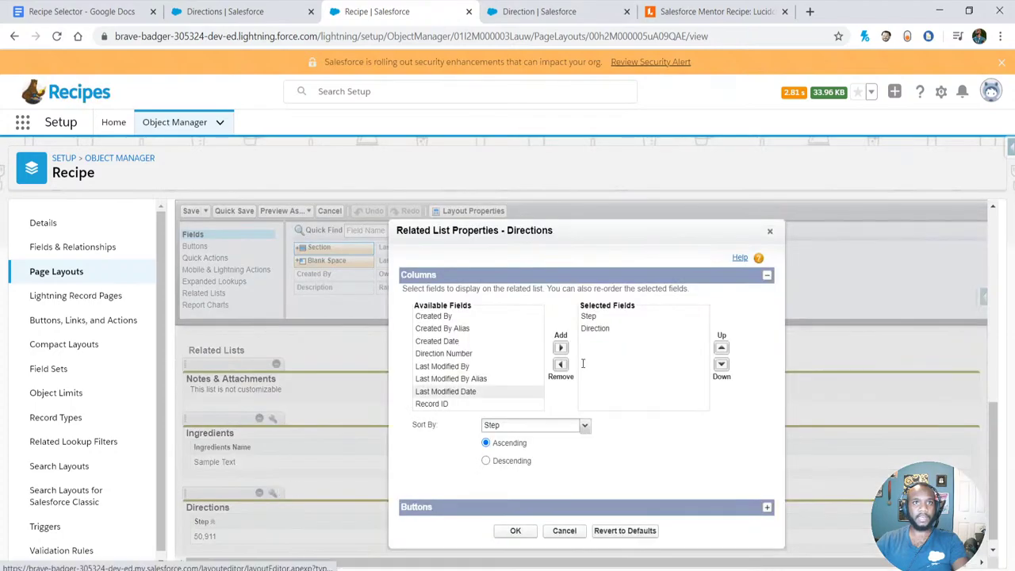
pyautogui.scroll(-1, 480, 382)
pyautogui.click(480, 394)
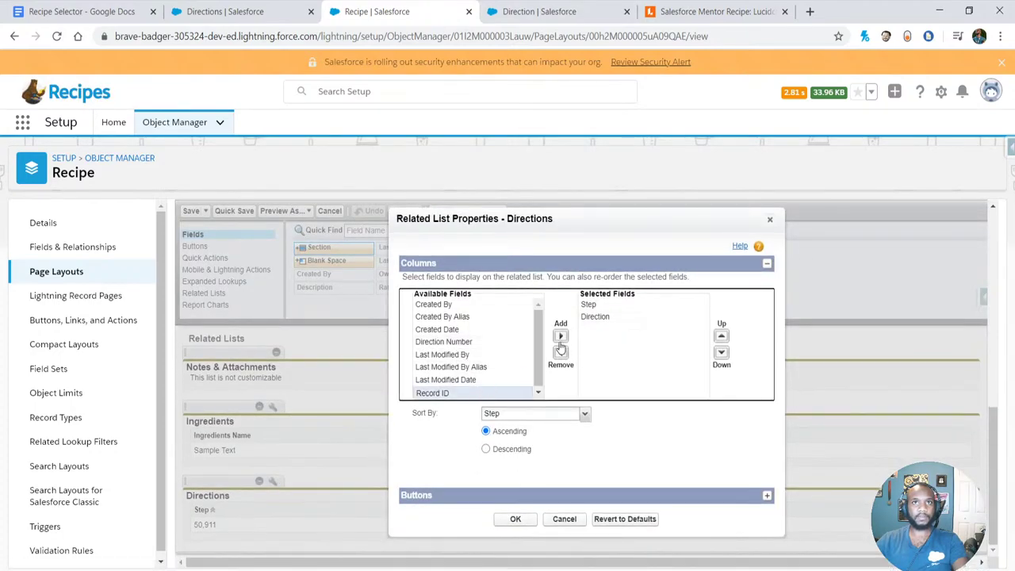
pyautogui.click(560, 335)
pyautogui.scroll(1, 500, 346)
pyautogui.click(443, 367)
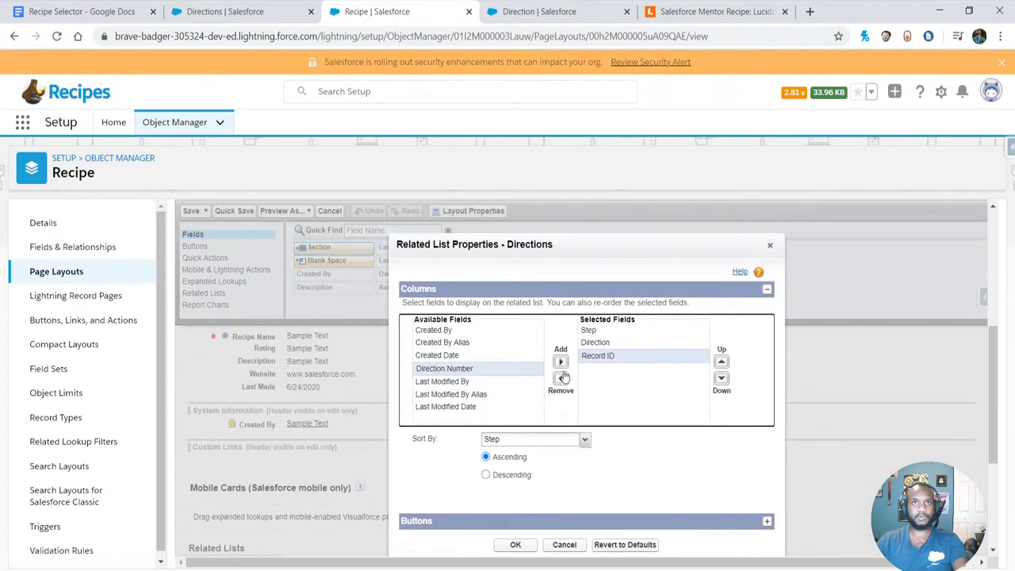
pyautogui.click(560, 362)
pyautogui.click(597, 356)
pyautogui.click(560, 379)
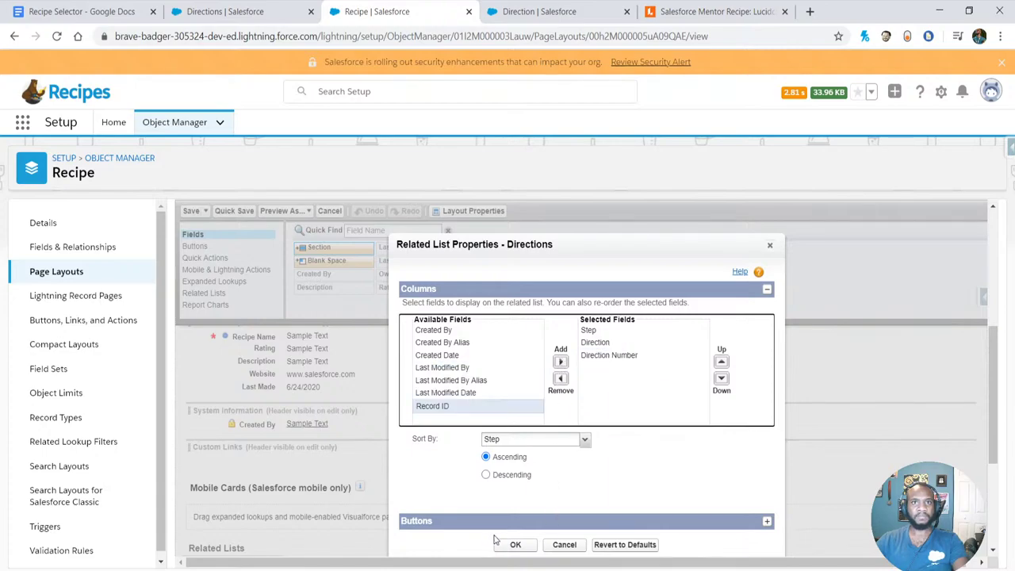
pyautogui.click(516, 544)
pyautogui.click(191, 211)
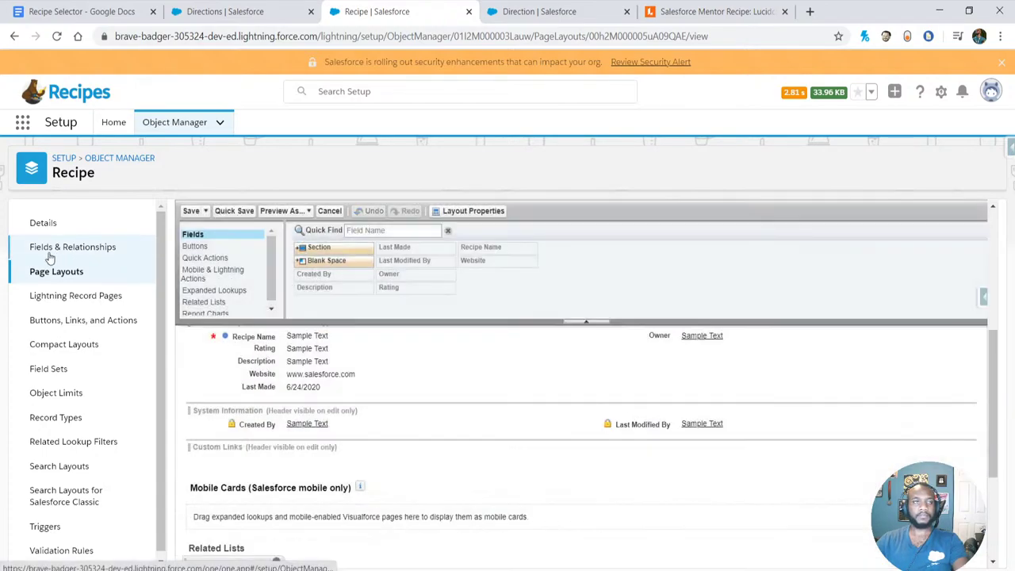
# - Open the Direction object's Fields & Relationships list in a new tab
pyautogui.middleClick(61, 269)
pyautogui.click(496, 11)
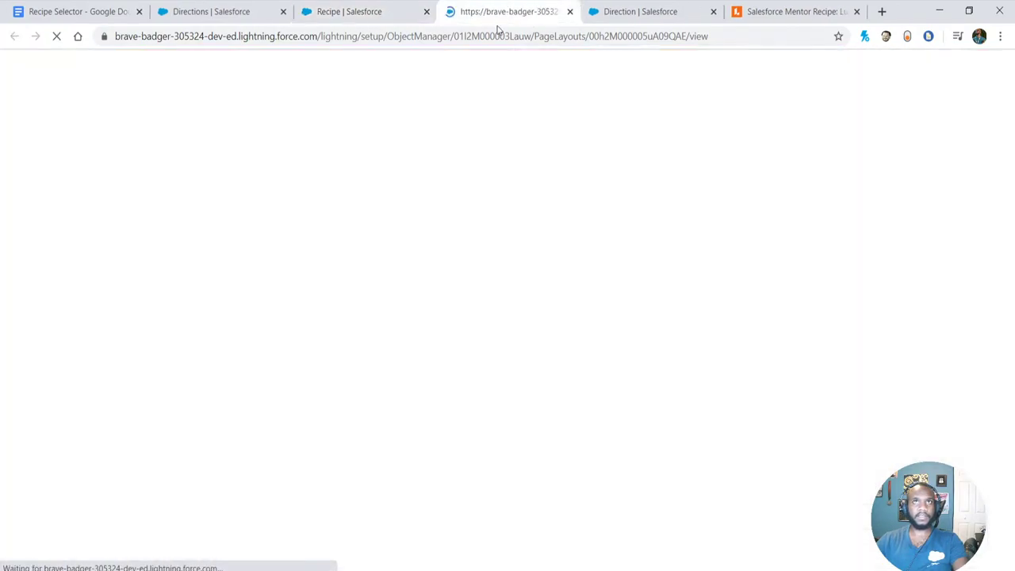
pyautogui.hotkey('ctrl', 'Tab')
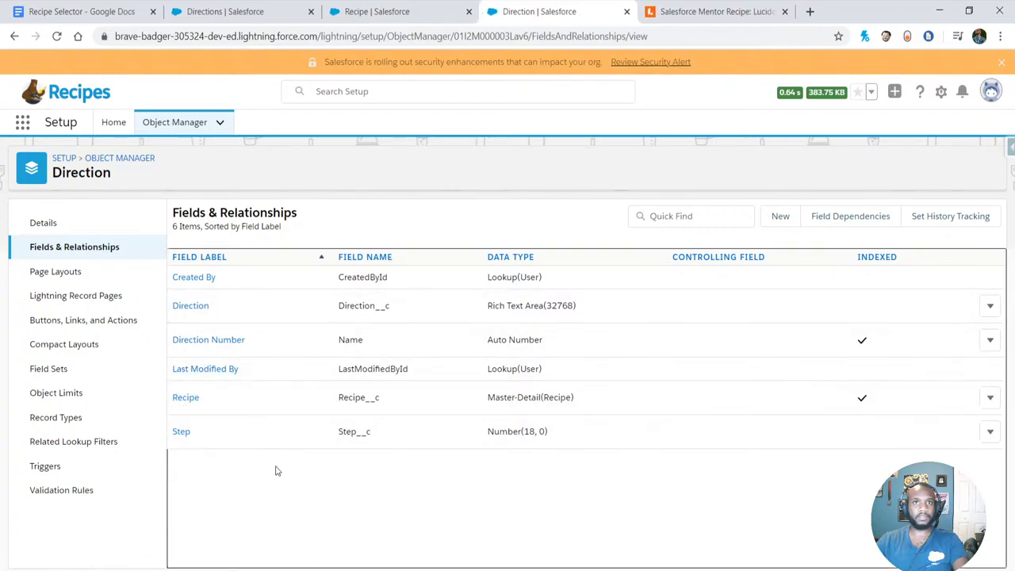
# - Reload the Directions list, widen the Step column, and go back to the meatloaf record
pyautogui.click(671, 14)
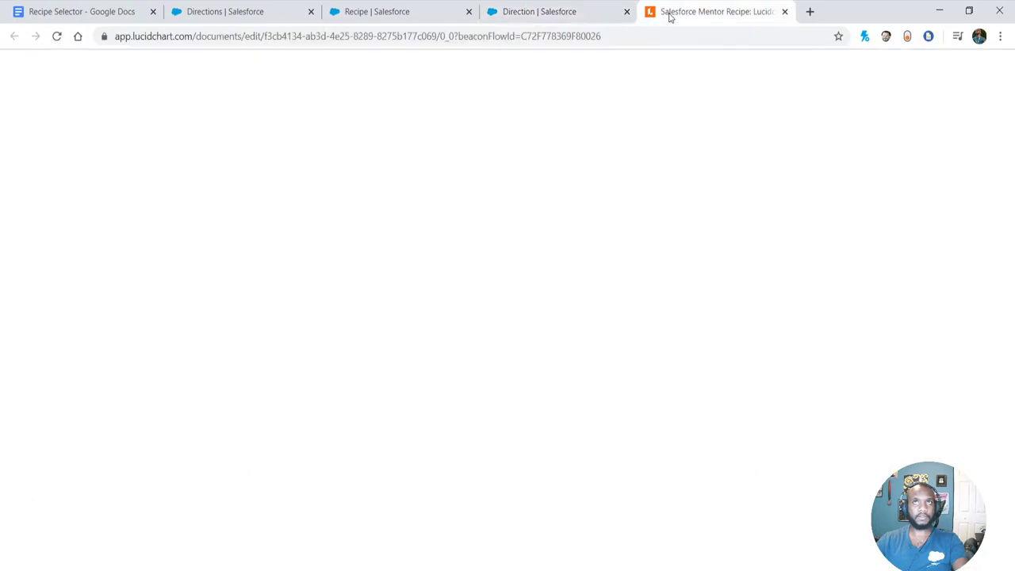
pyautogui.click(359, 6)
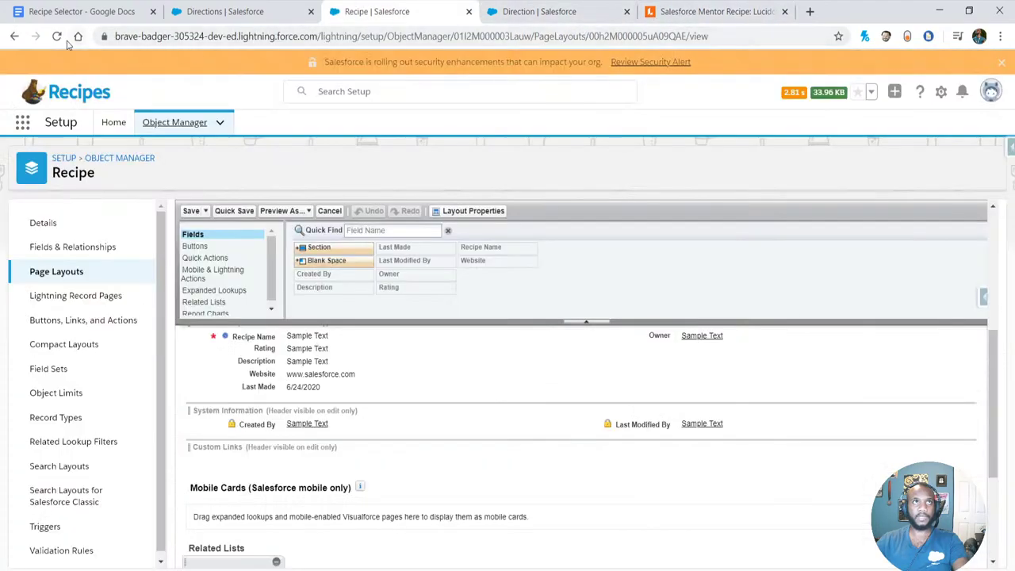
pyautogui.click(181, 13)
pyautogui.click(57, 36)
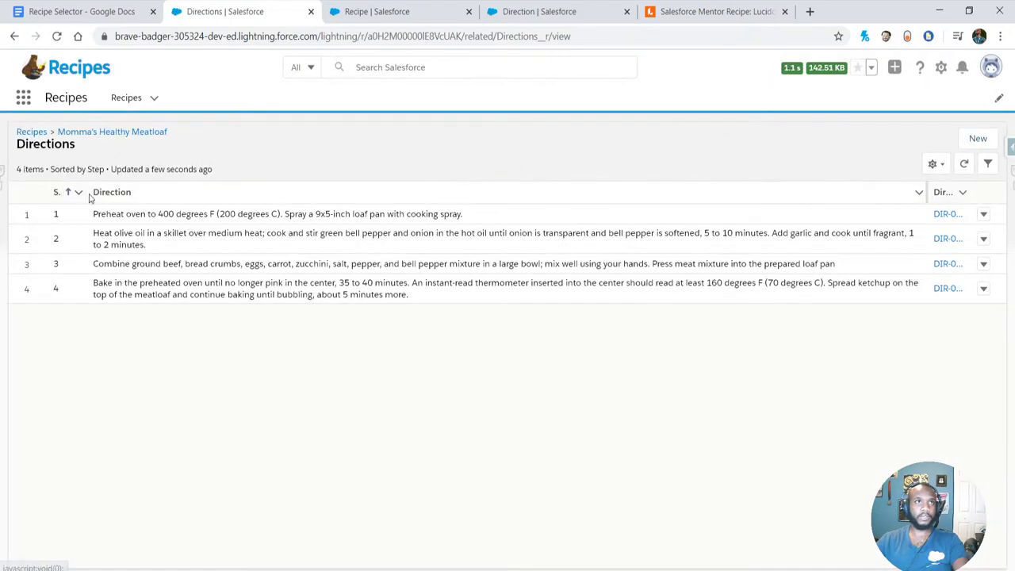
pyautogui.moveTo(86, 192); pyautogui.dragTo(173, 192)
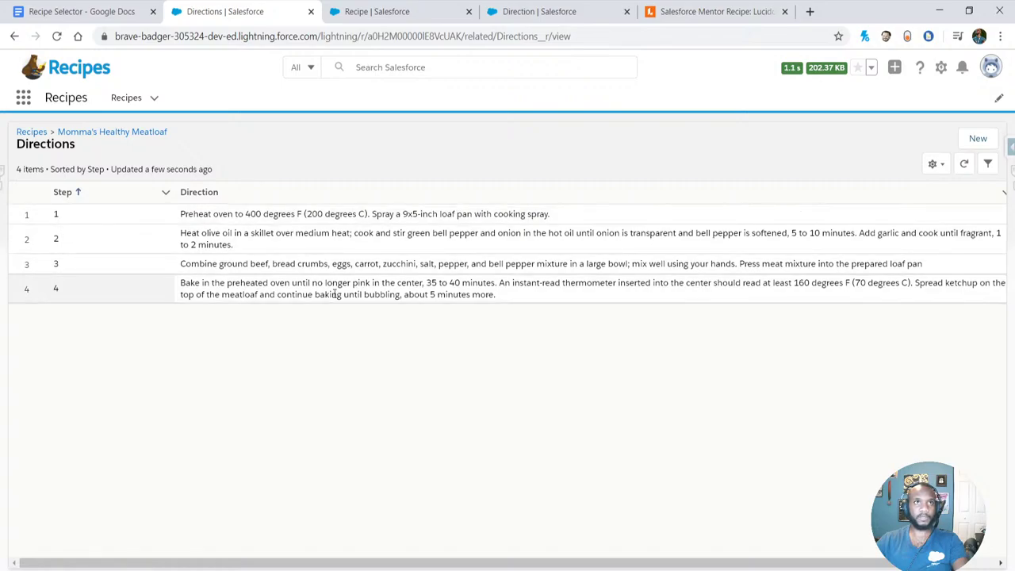
pyautogui.click(184, 219)
pyautogui.click(234, 233)
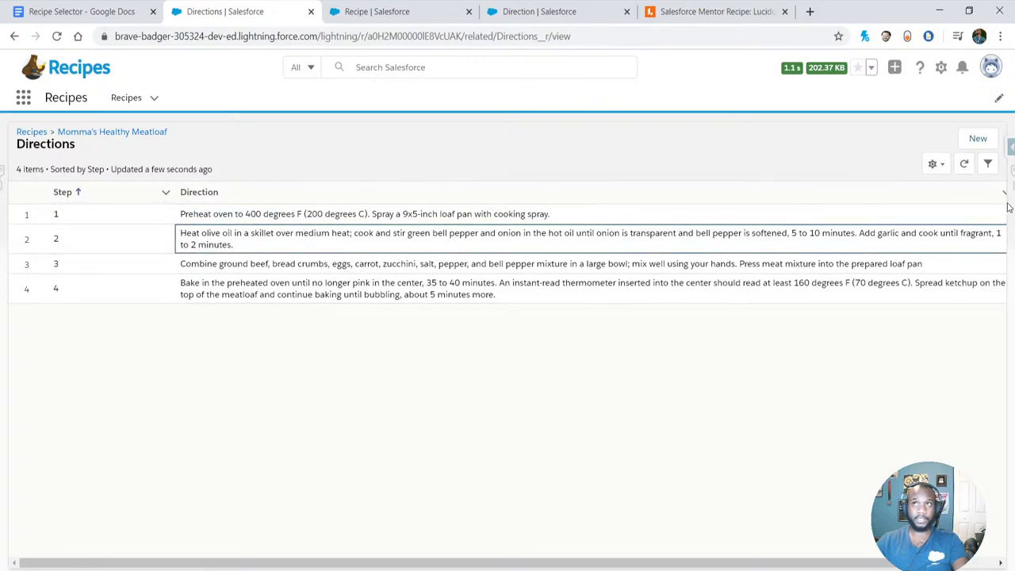
pyautogui.hotkey('alt', 'Left')
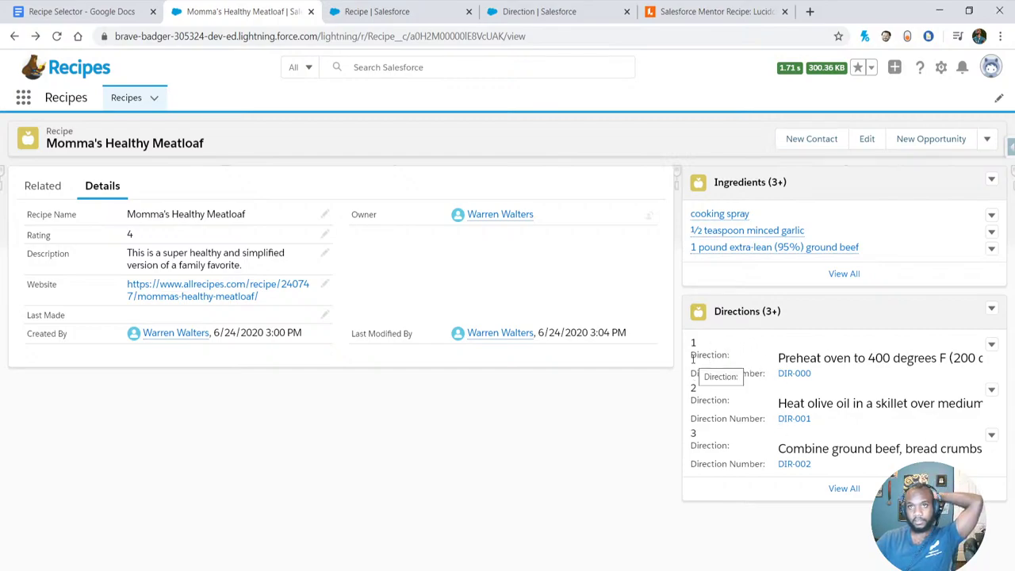
# - Review the direction text on the meatloaf record's Directions card
pyautogui.moveTo(691, 355); pyautogui.dragTo(733, 354)
pyautogui.moveTo(831, 358); pyautogui.dragTo(919, 372)
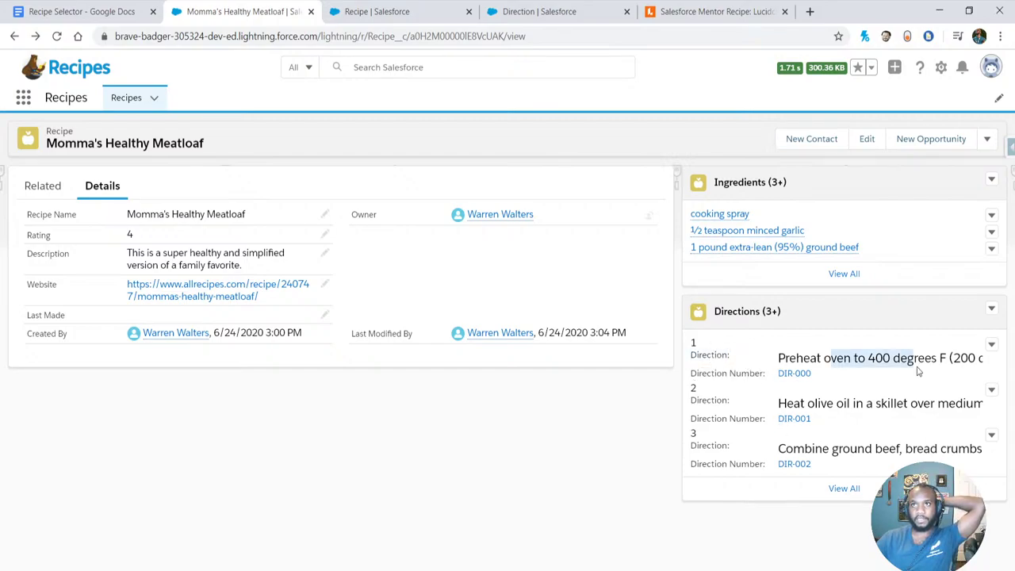
pyautogui.click(890, 373)
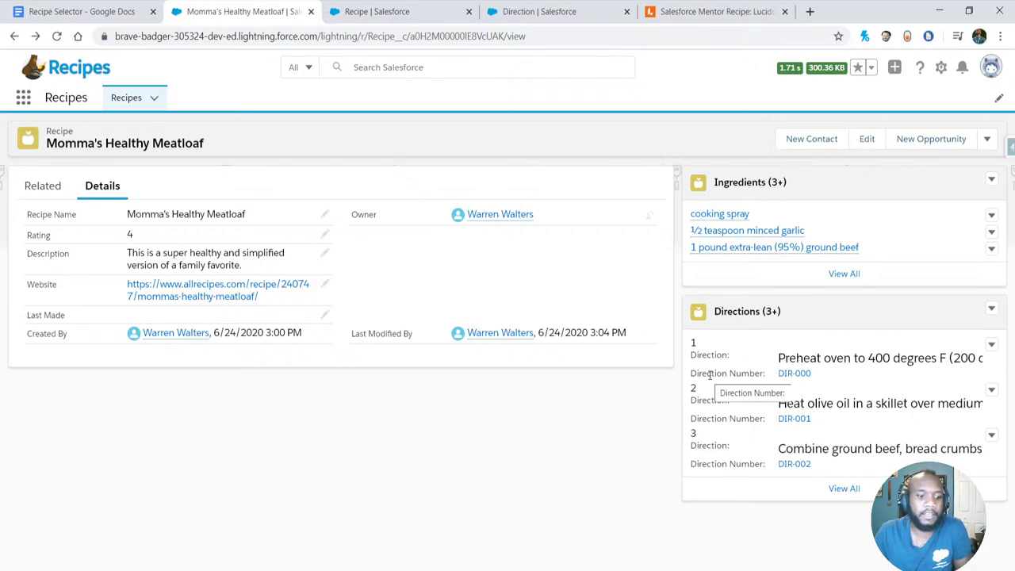
# - Strike through the Rate recipes requirement using the Format menu
pyautogui.click(120, 11)
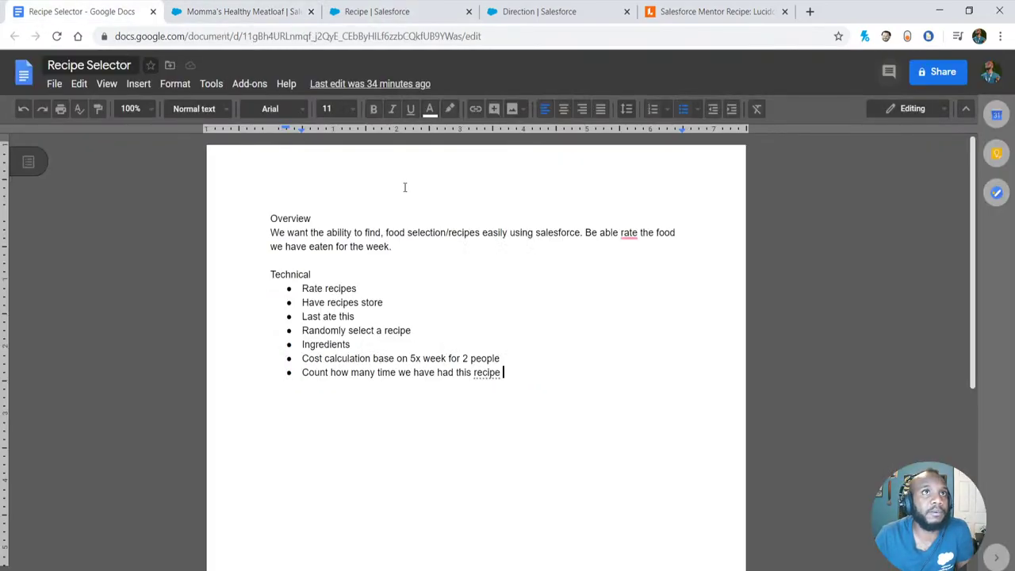
pyautogui.moveTo(374, 288); pyautogui.dragTo(235, 287)
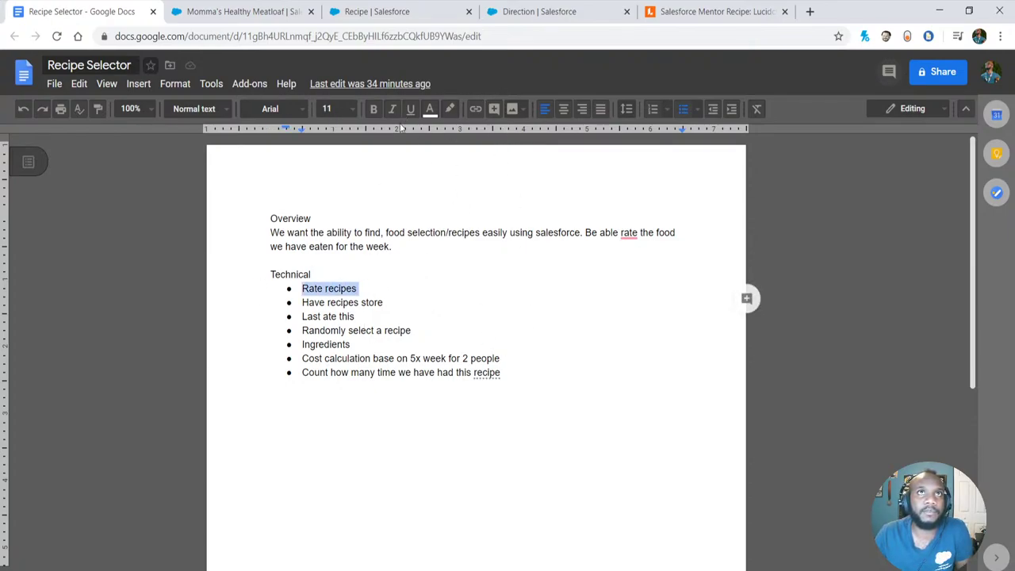
pyautogui.click(150, 84)
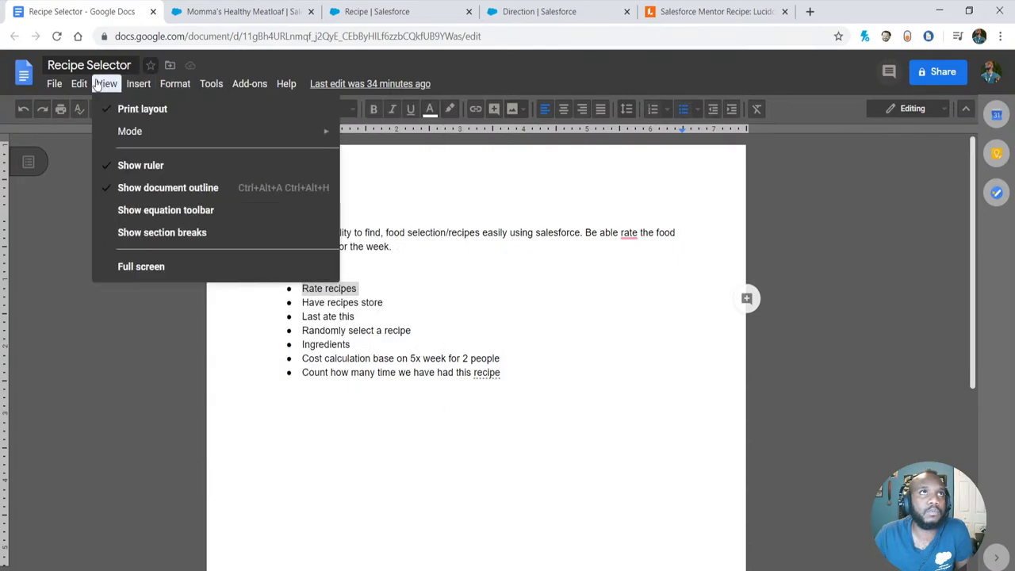
pyautogui.moveTo(175, 84)
pyautogui.moveTo(215, 111)
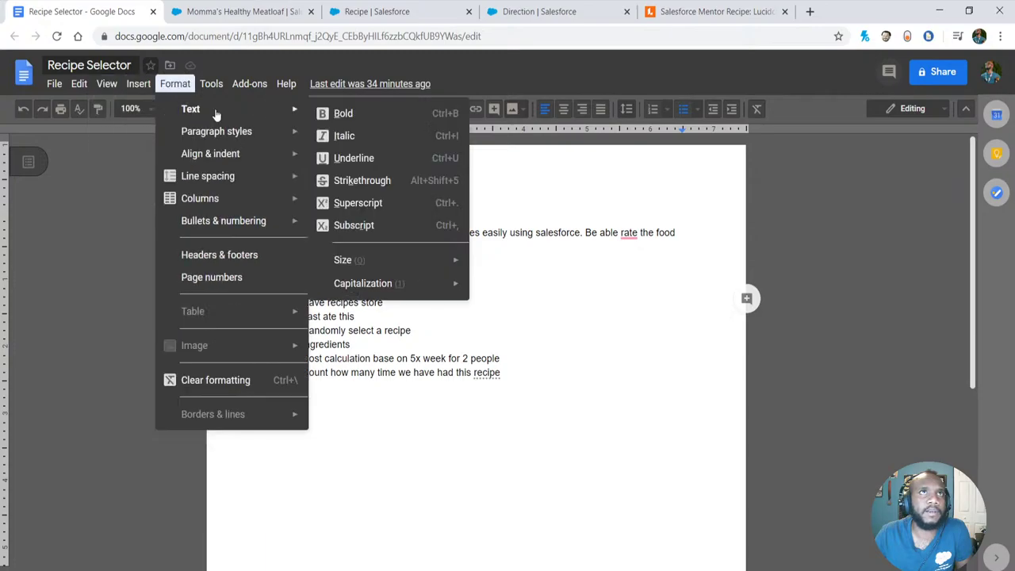
pyautogui.click(338, 184)
pyautogui.click(385, 330)
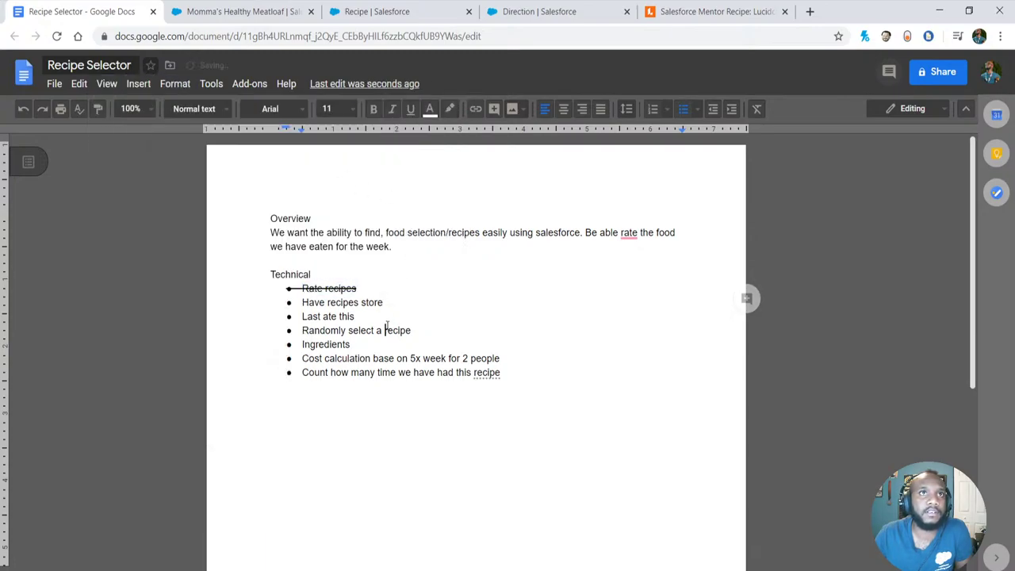
# - Strike through the Have recipes store requirement with Alt+Shift+5
pyautogui.moveTo(397, 302); pyautogui.dragTo(168, 299)
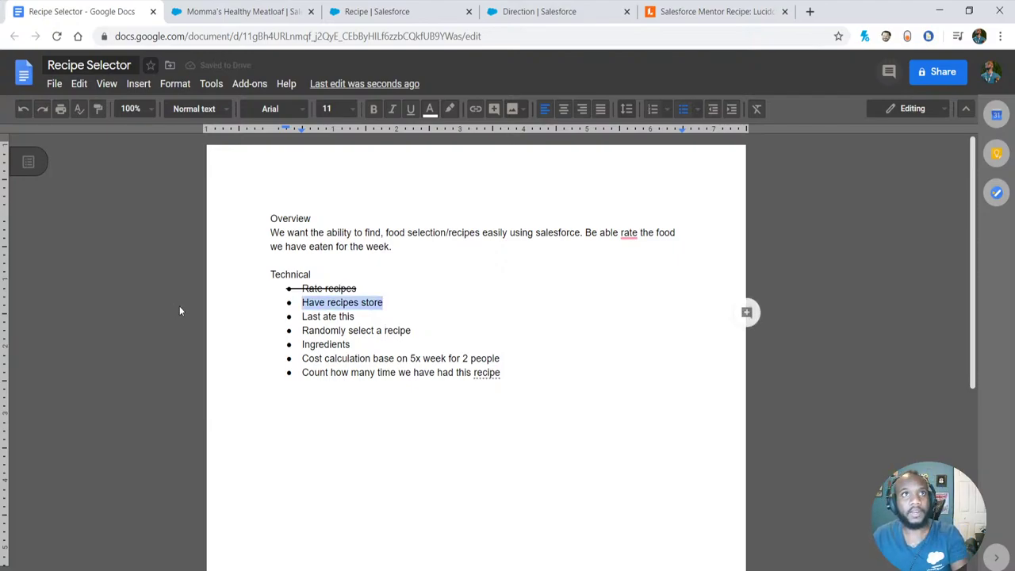
pyautogui.hotkey('alt', 'shift', '5')
pyautogui.click(276, 296)
pyautogui.moveTo(276, 296); pyautogui.dragTo(302, 286)
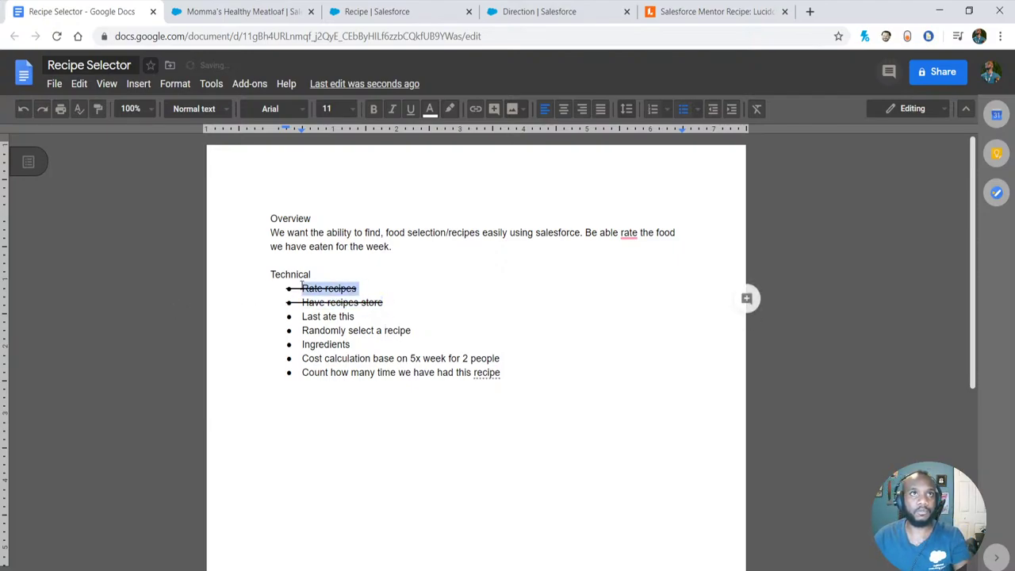
pyautogui.click(426, 287)
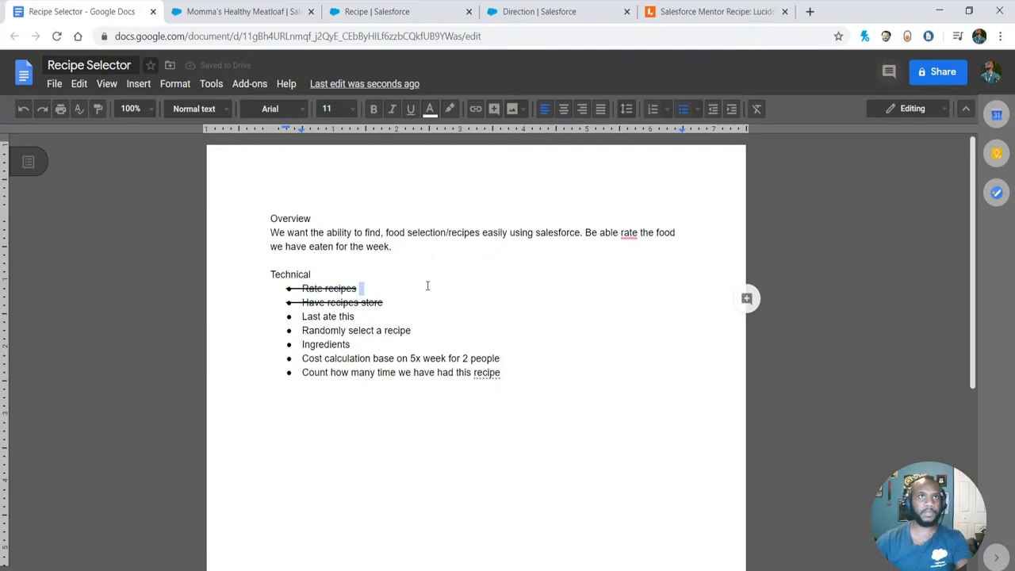
pyautogui.click(423, 298)
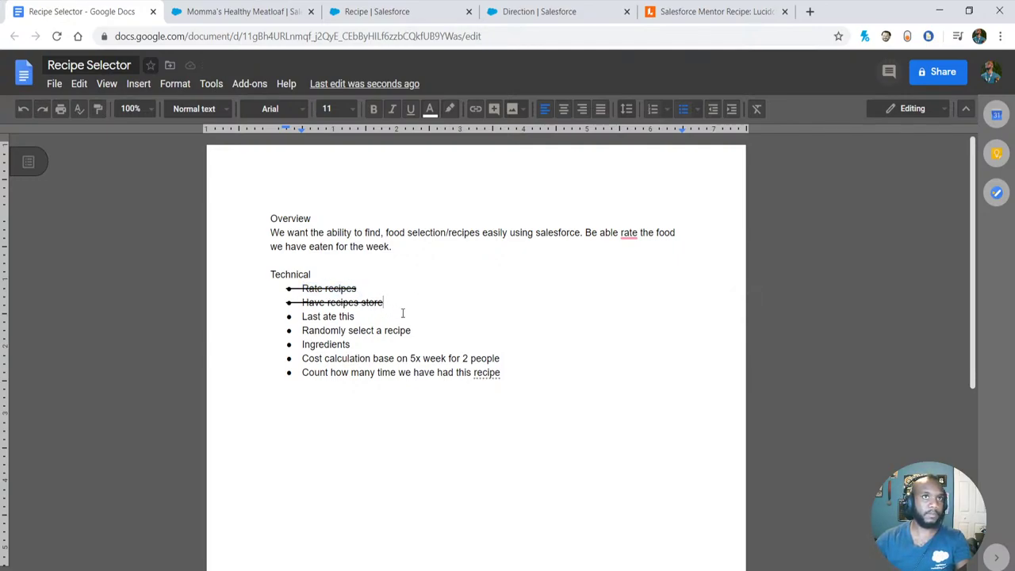
# - Strike through the Last ate this and Ingredients requirements
pyautogui.moveTo(389, 315); pyautogui.dragTo(419, 299)
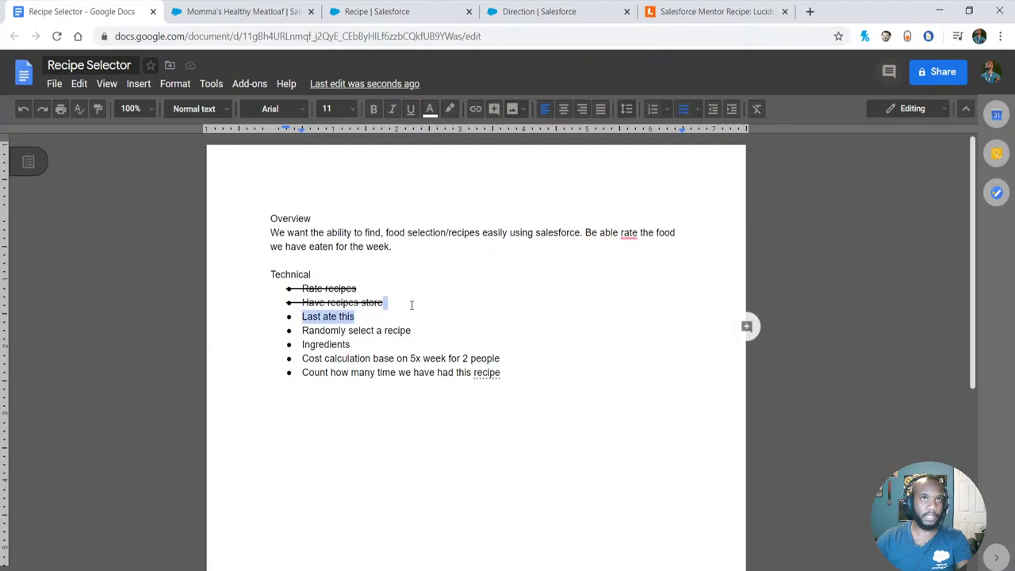
pyautogui.hotkey('alt', 'shift', '5')
pyautogui.click(344, 345)
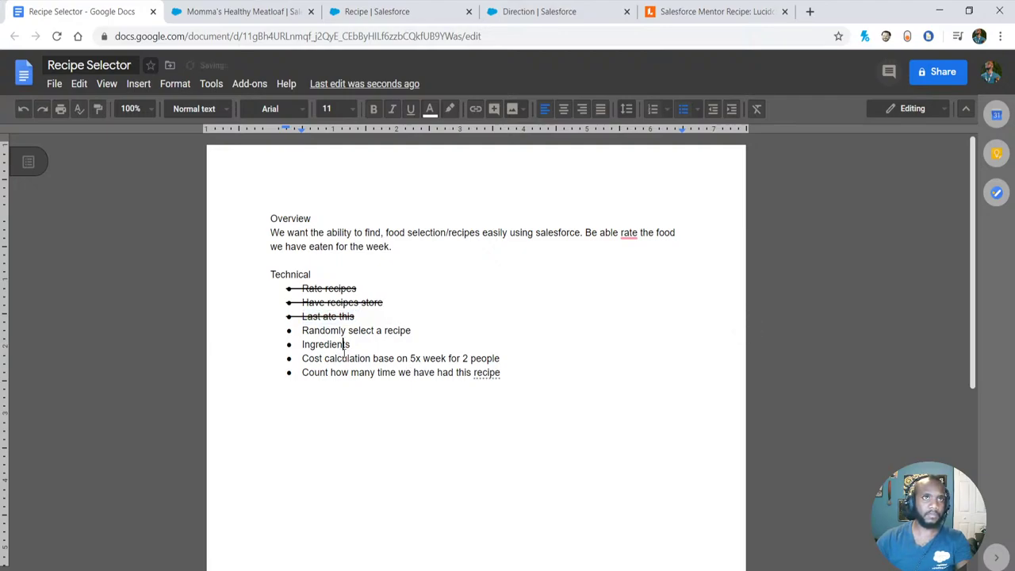
pyautogui.moveTo(354, 345); pyautogui.dragTo(236, 347)
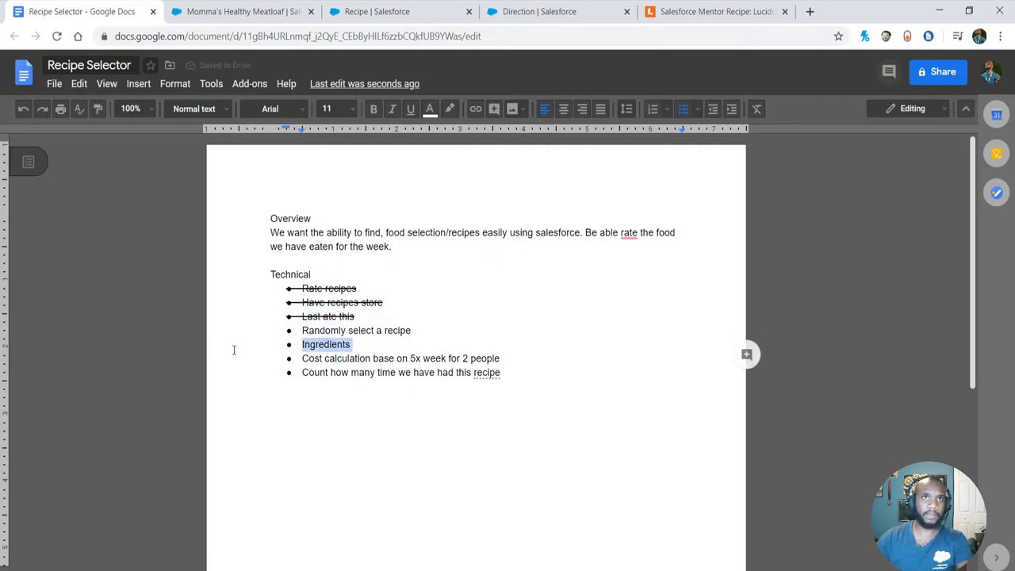
pyautogui.hotkey('alt', 'shift', '5')
pyautogui.press('Right')
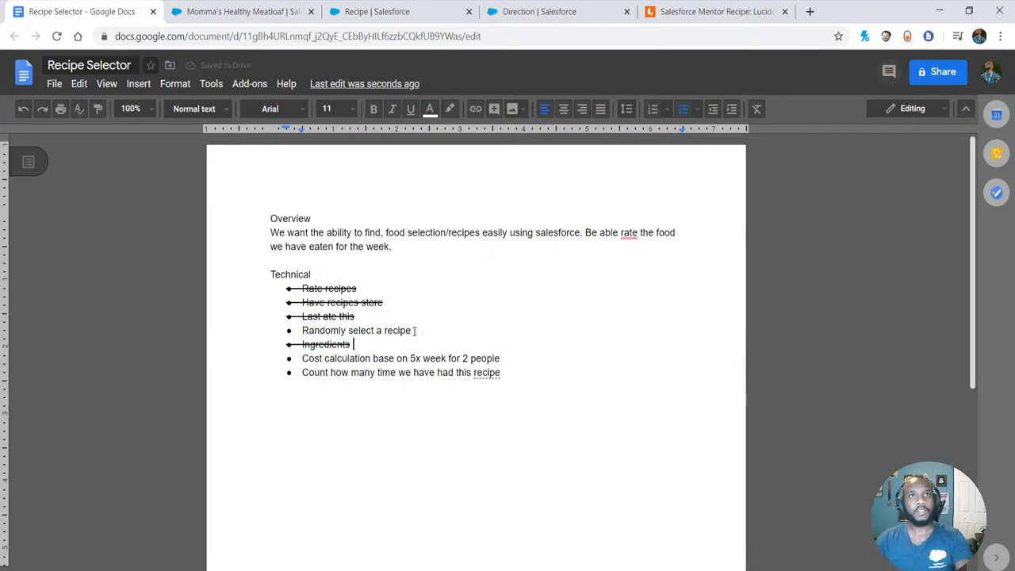
pyautogui.moveTo(414, 332)
pyautogui.mouseDown()
pyautogui.moveTo(302, 317)
pyautogui.moveTo(415, 330)
pyautogui.mouseUp()
pyautogui.keyDown('shift'); pyautogui.click(301, 329); pyautogui.keyUp('shift')
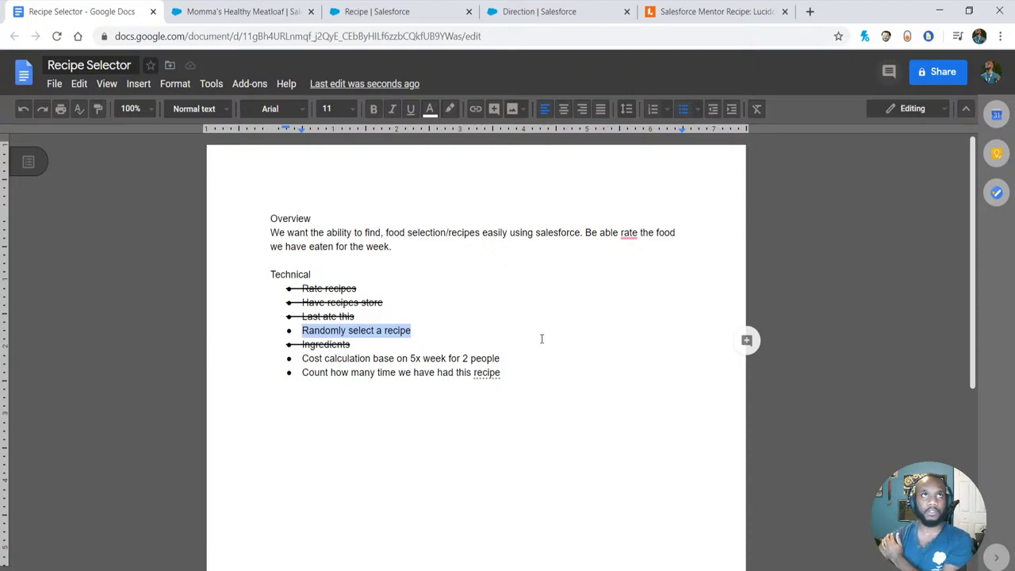
# - Close the page layout tab, check the last requirement line, and return to the meatloaf record
pyautogui.click(342, 11)
pyautogui.click(274, 13)
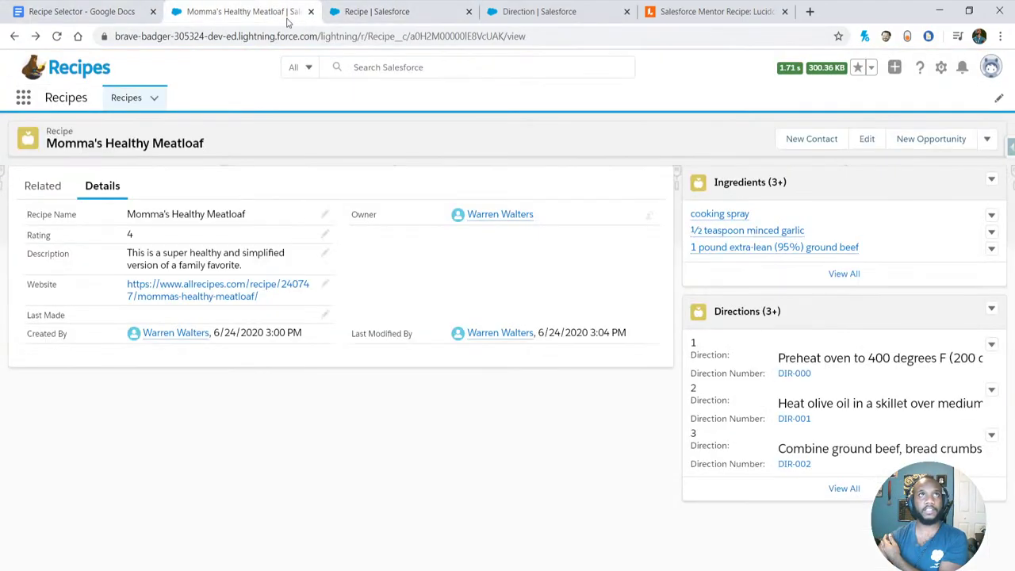
pyautogui.middleClick(347, 12)
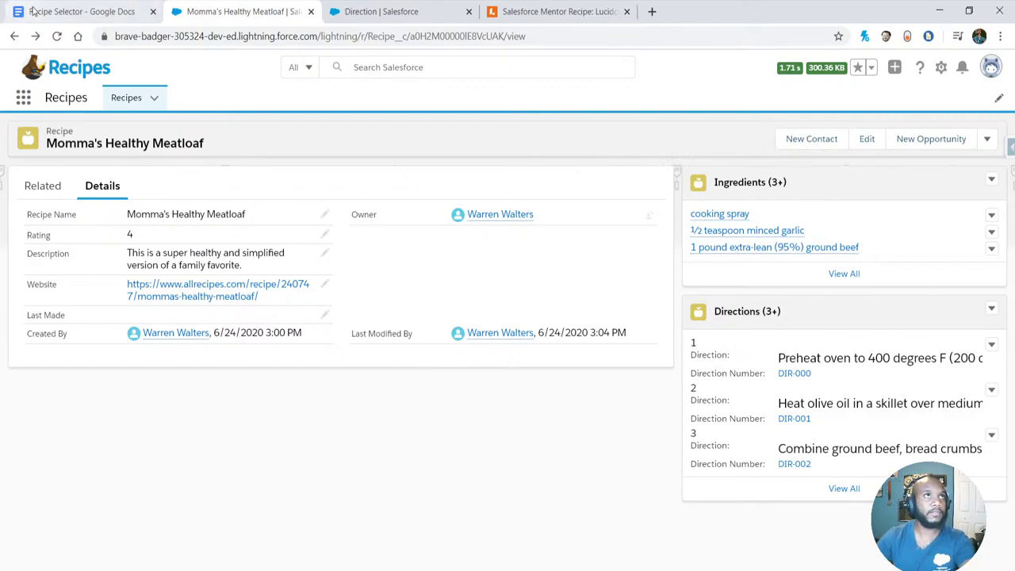
pyautogui.click(79, 13)
pyautogui.click(347, 372)
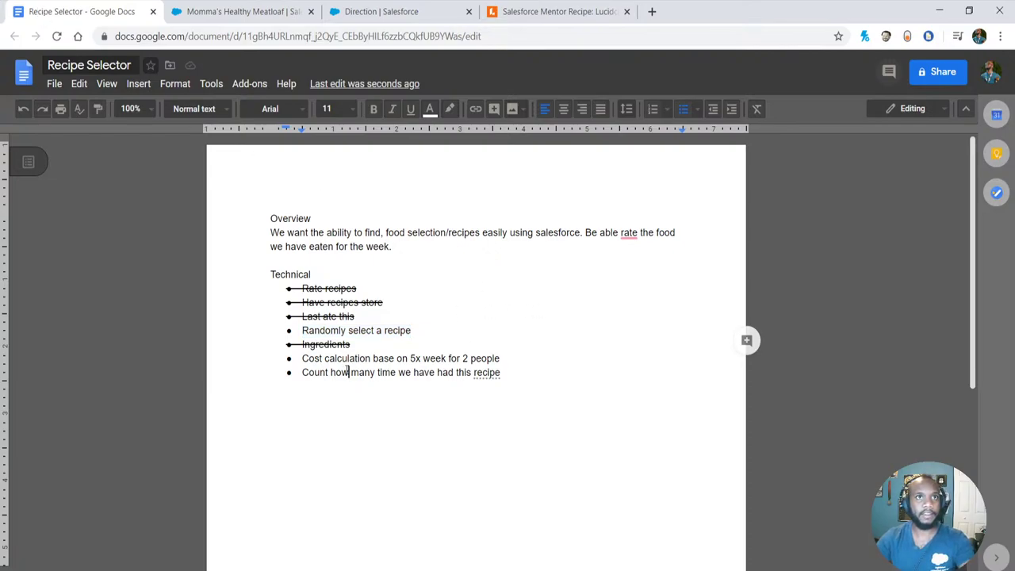
pyautogui.moveTo(501, 372); pyautogui.dragTo(281, 376)
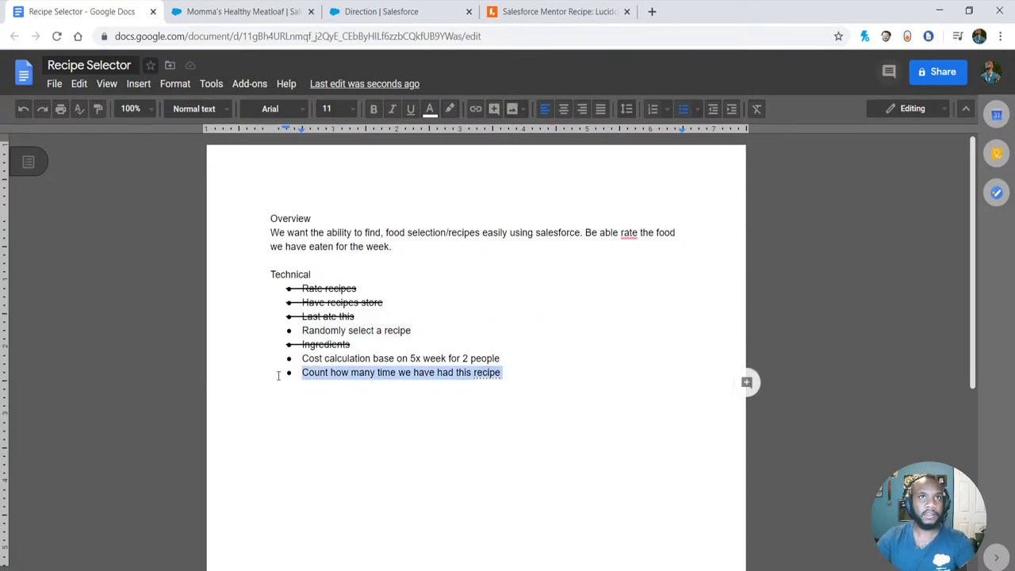
pyautogui.click(375, 373)
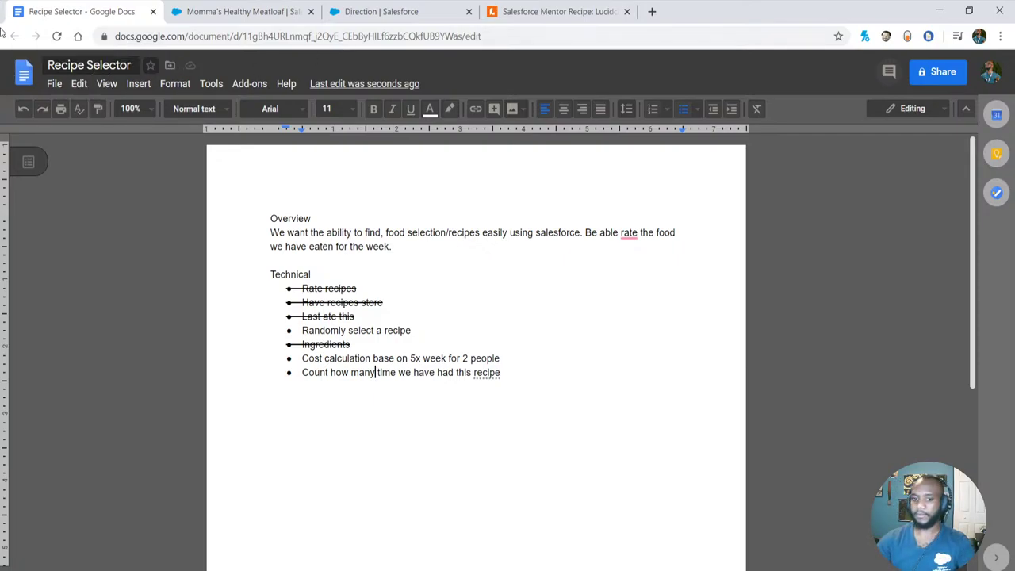
pyautogui.click(246, 12)
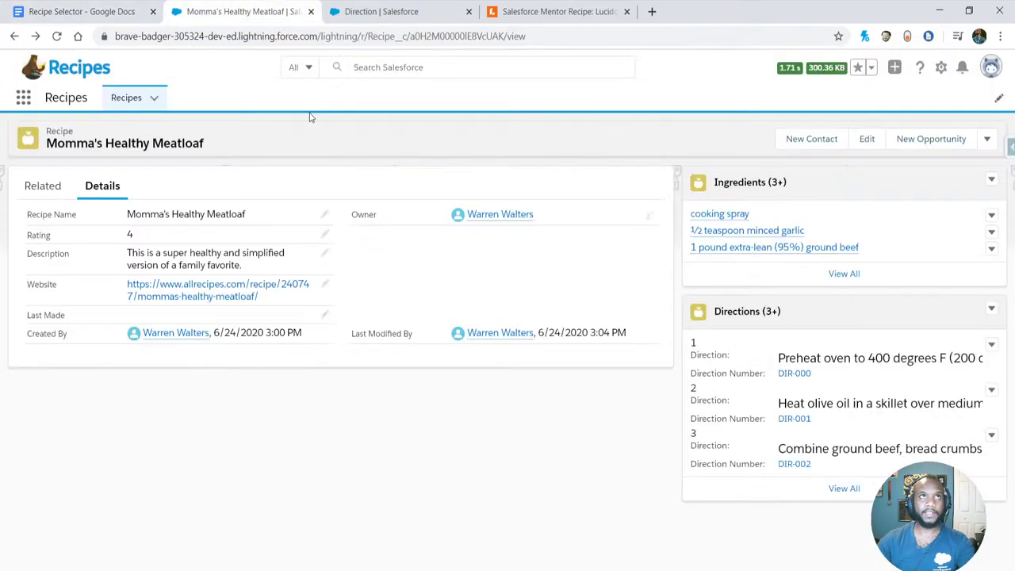
# - Open Lemon Pepper Chicken from the Recipes list, then return to the requirements doc
pyautogui.click(119, 103)
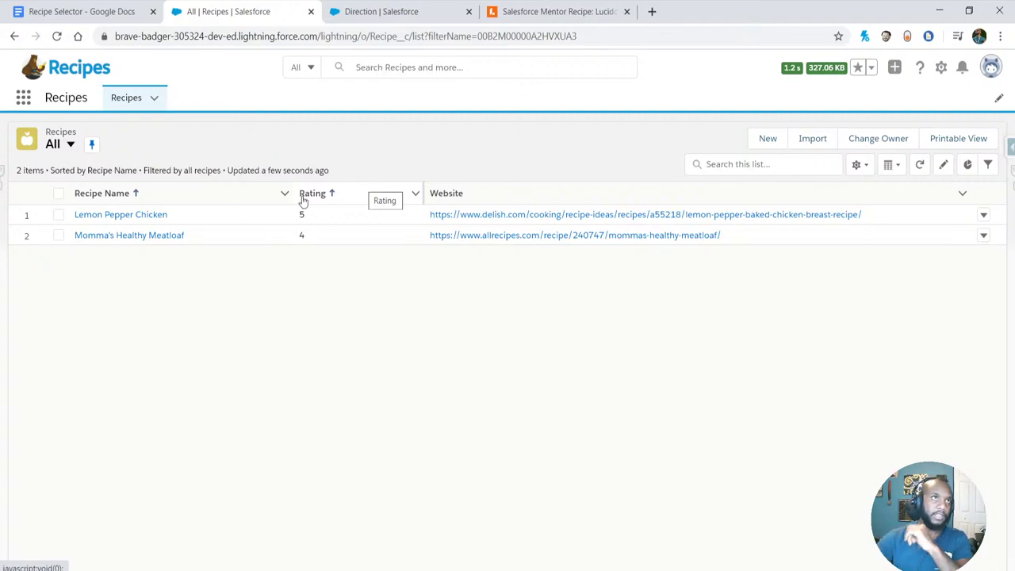
pyautogui.click(119, 215)
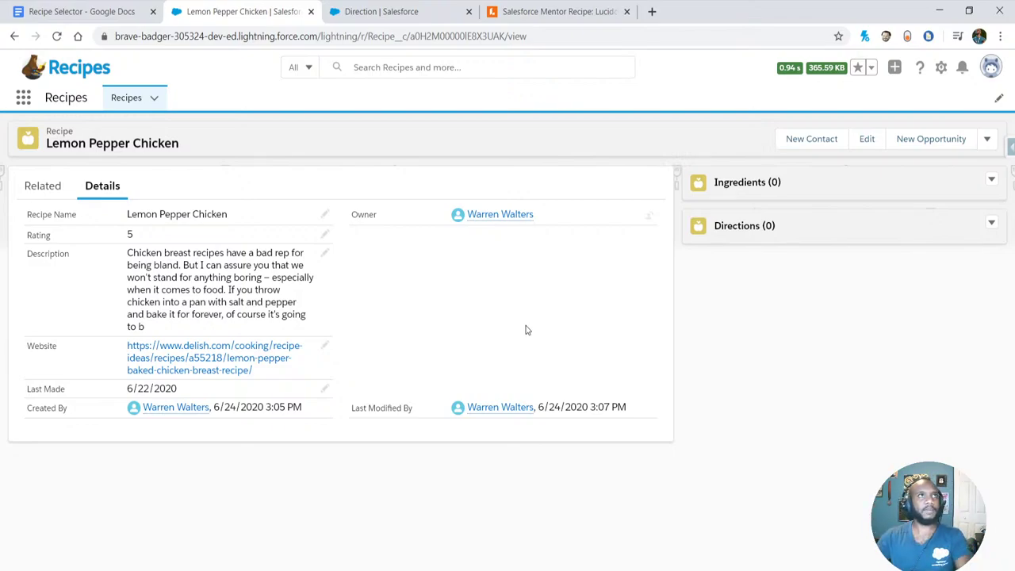
pyautogui.click(106, 8)
# - Add bullet 'Does recipe have side', accept the 'the recipe' fix, then revisit Lemon Pepper Chicken
pyautogui.click(521, 371)
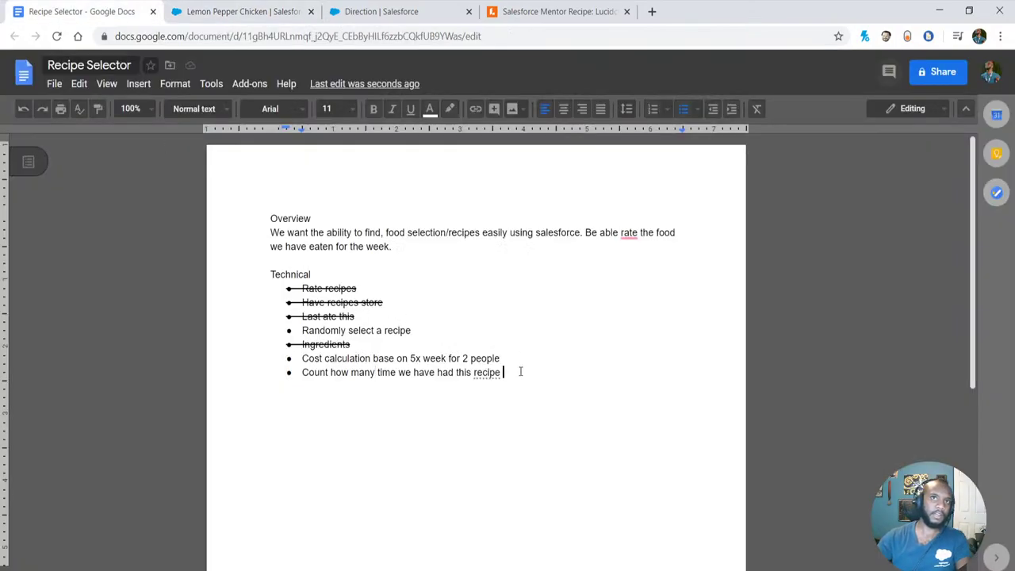
pyautogui.press('Return')
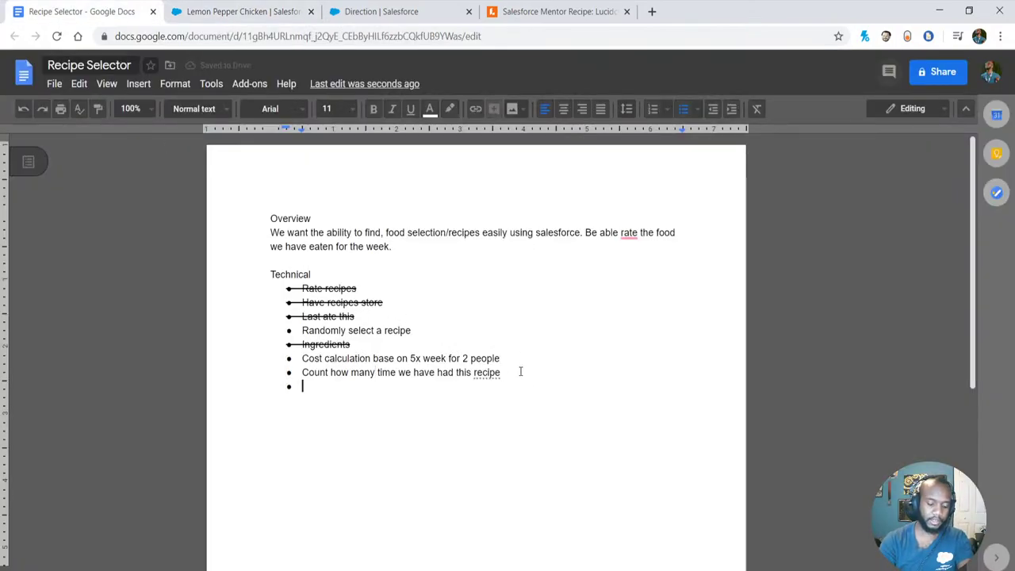
pyautogui.write('Does ')
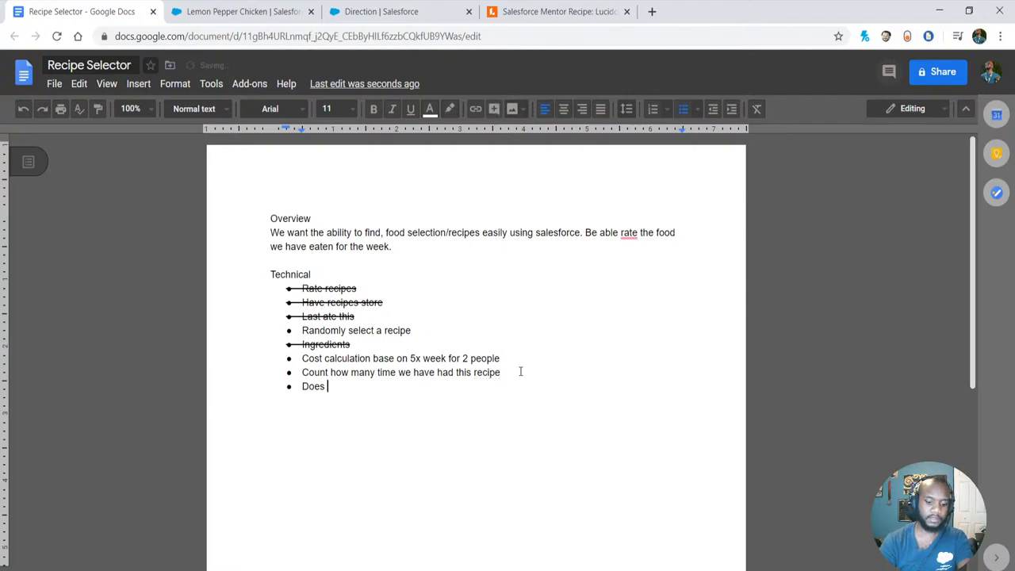
pyautogui.write('recipe ')
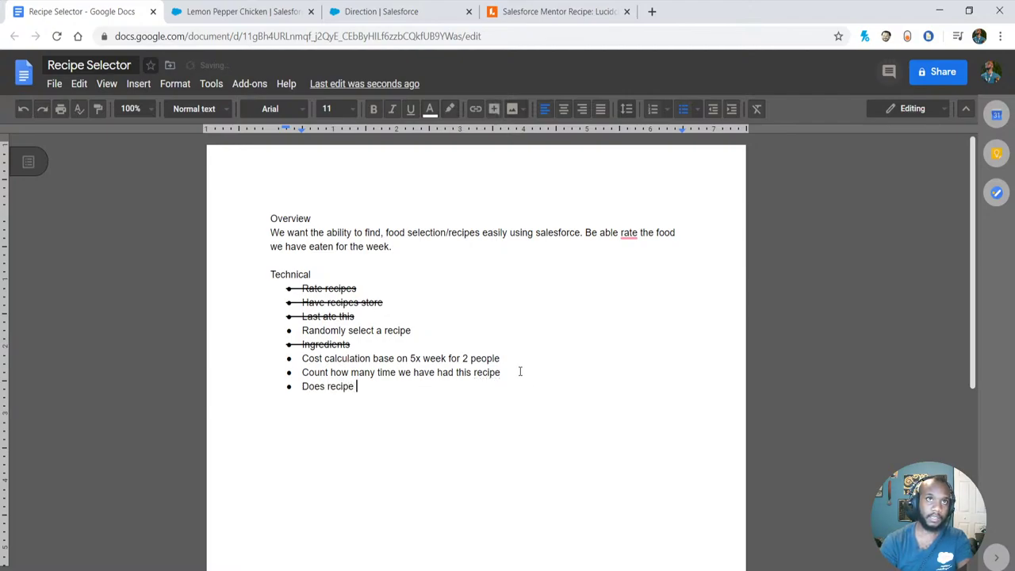
pyautogui.write('have side')
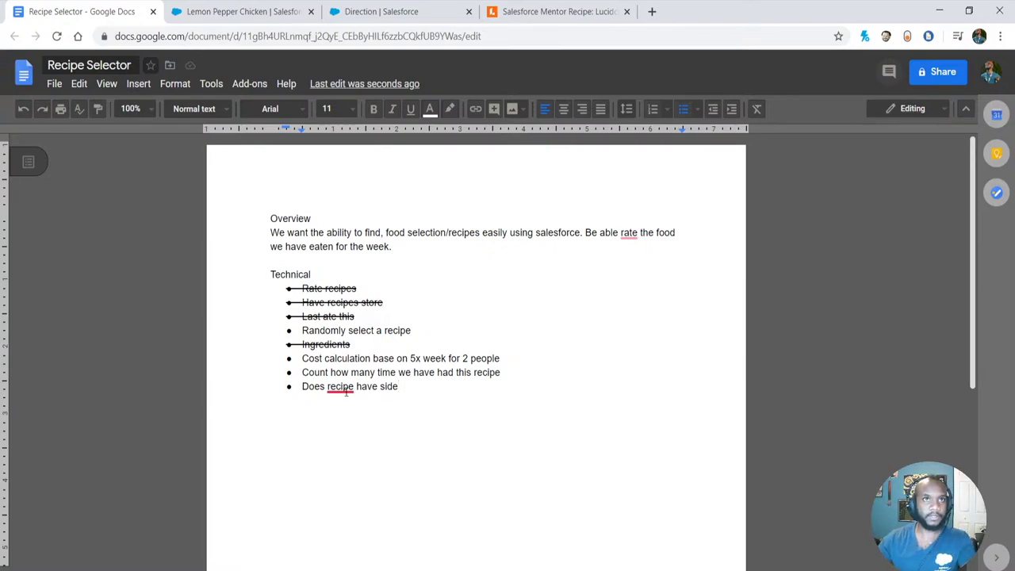
pyautogui.click(347, 388)
pyautogui.click(357, 428)
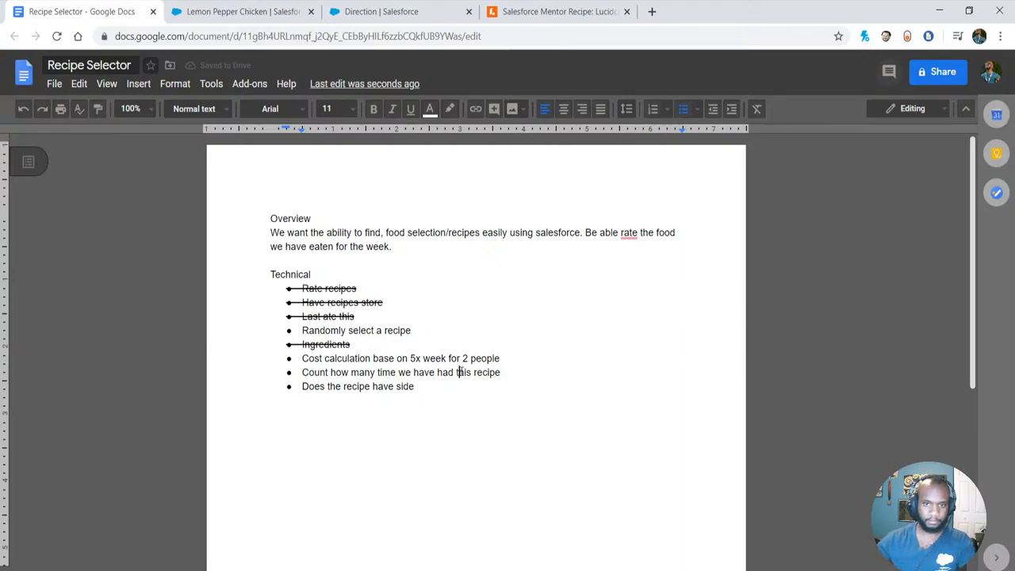
pyautogui.click(285, 11)
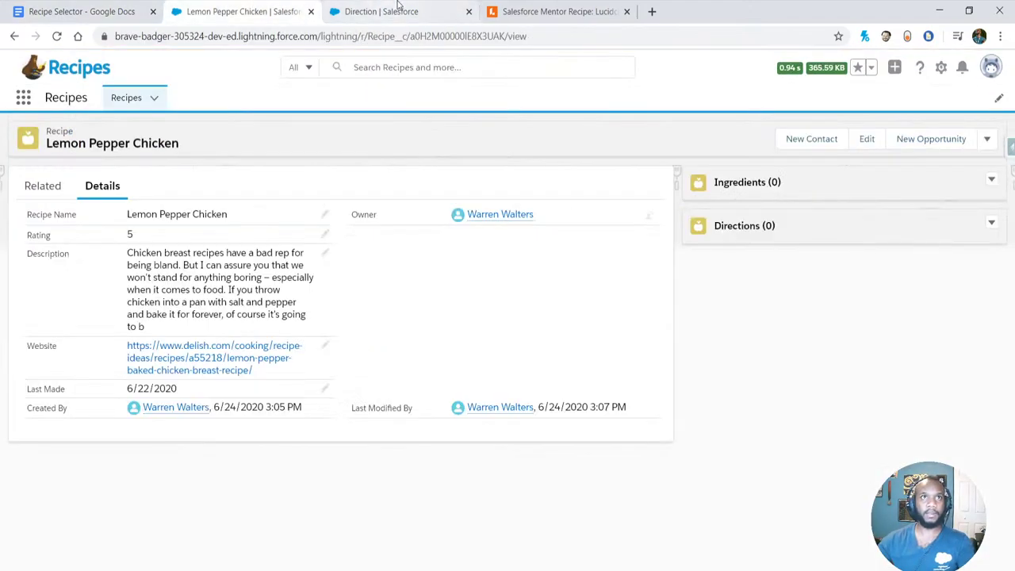
# - Close the Direction tab, check the recipe ER diagram, then return to the Lemon Pepper Chicken record
pyautogui.click(468, 11)
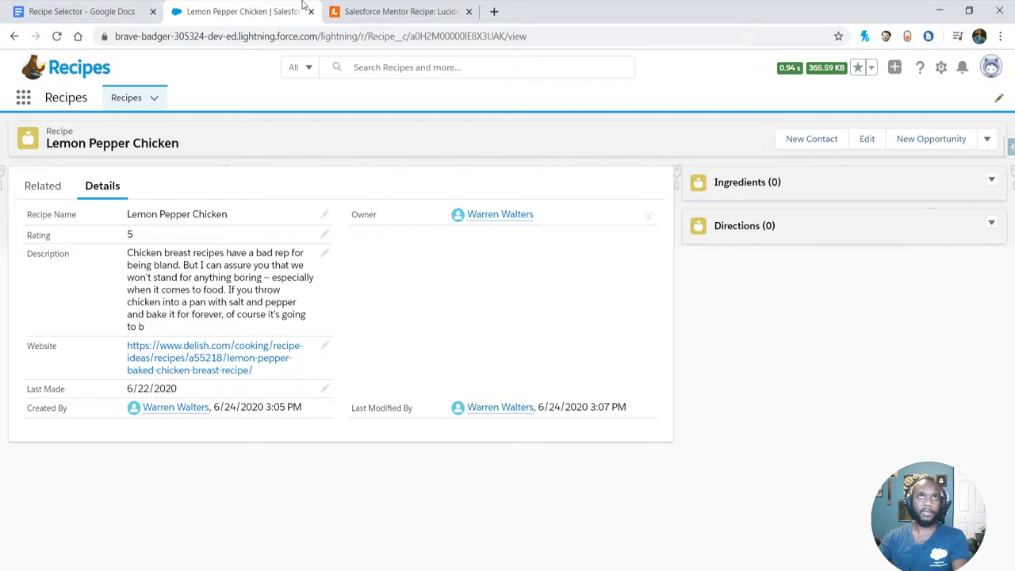
pyautogui.click(334, 10)
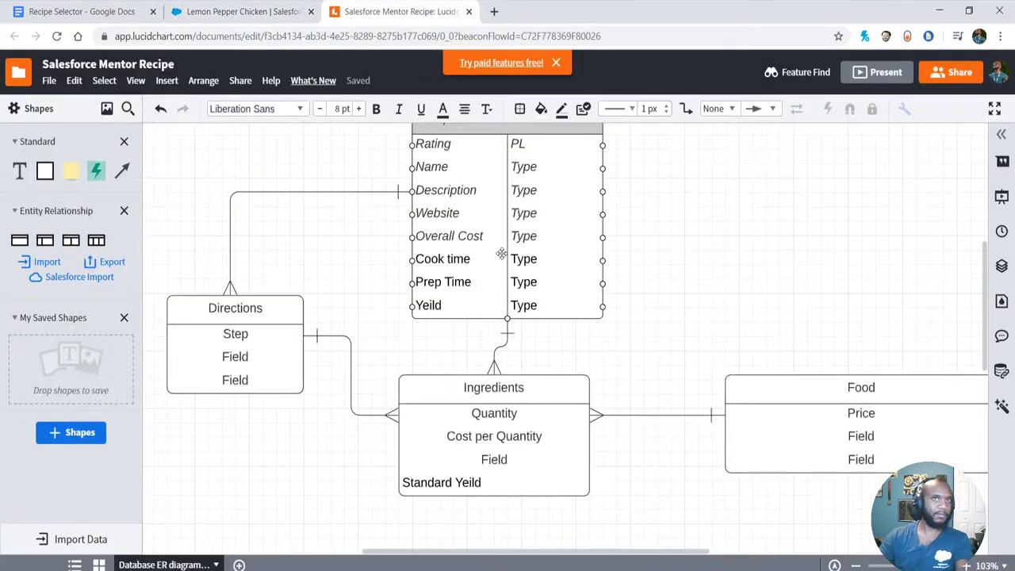
pyautogui.scroll(3, 495, 398)
pyautogui.scroll(-3, 495, 398)
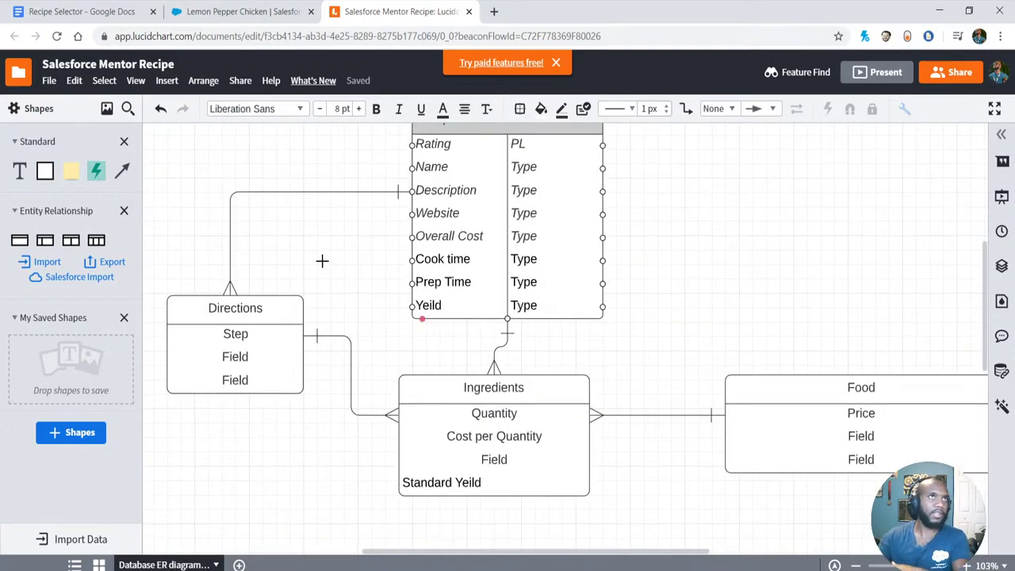
pyautogui.click(212, 19)
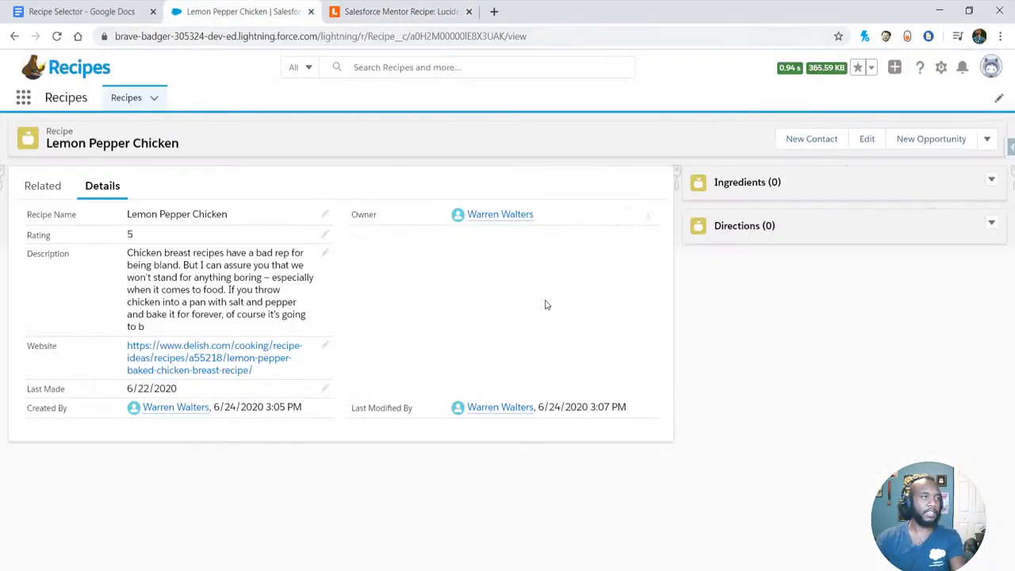